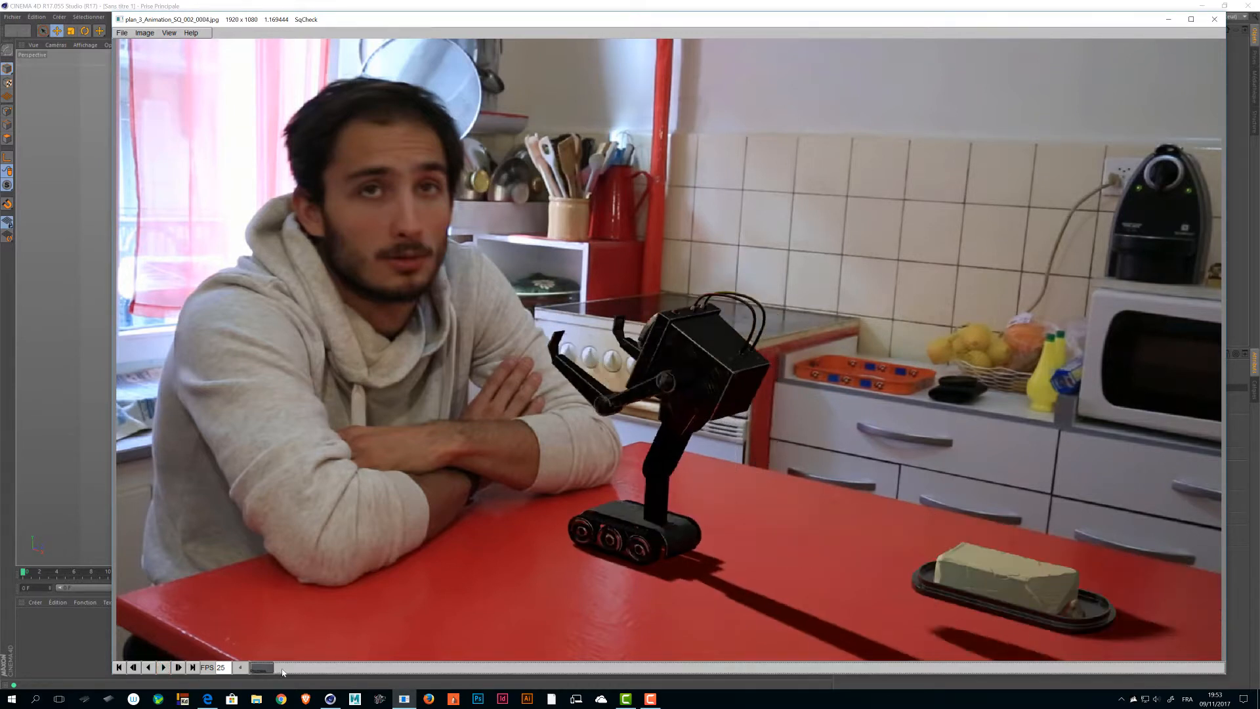
# - Scrub back and forth through the opening frames of the plan_3_Animation_SQ_002 preview to examine the robot's first movements
pyautogui.moveTo(283, 670); pyautogui.dragTo(197, 667)
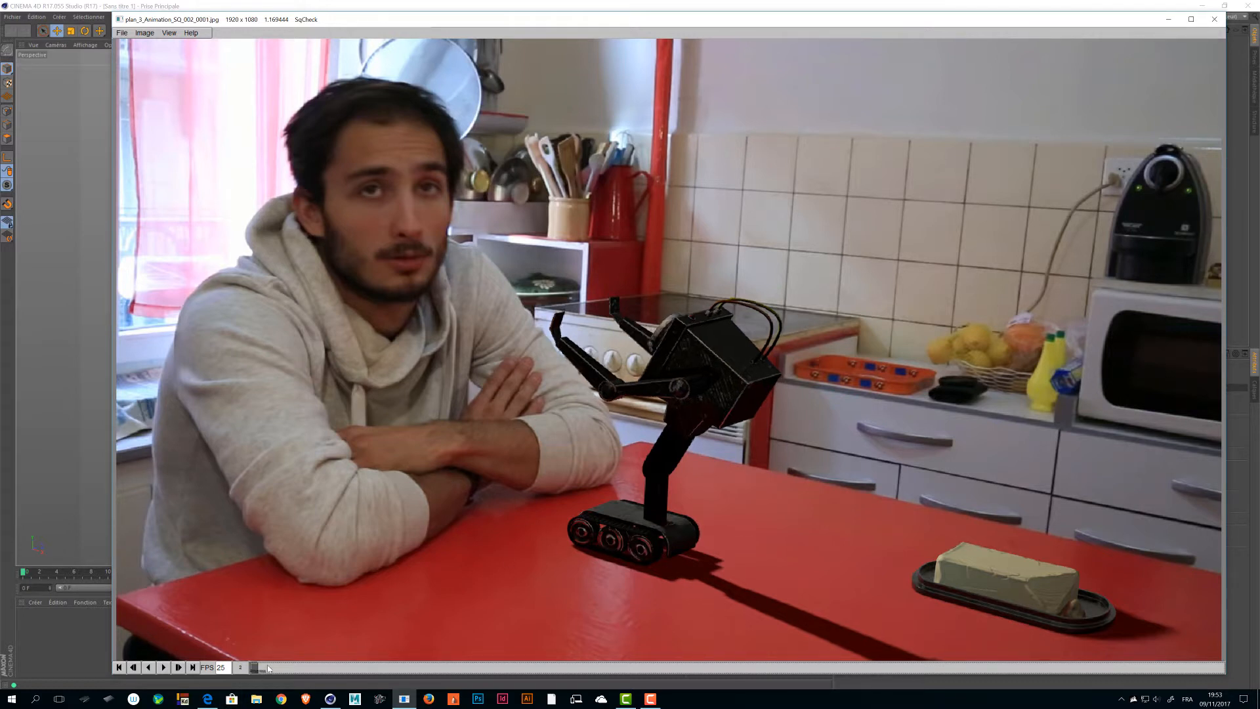
pyautogui.moveTo(268, 668); pyautogui.dragTo(352, 667)
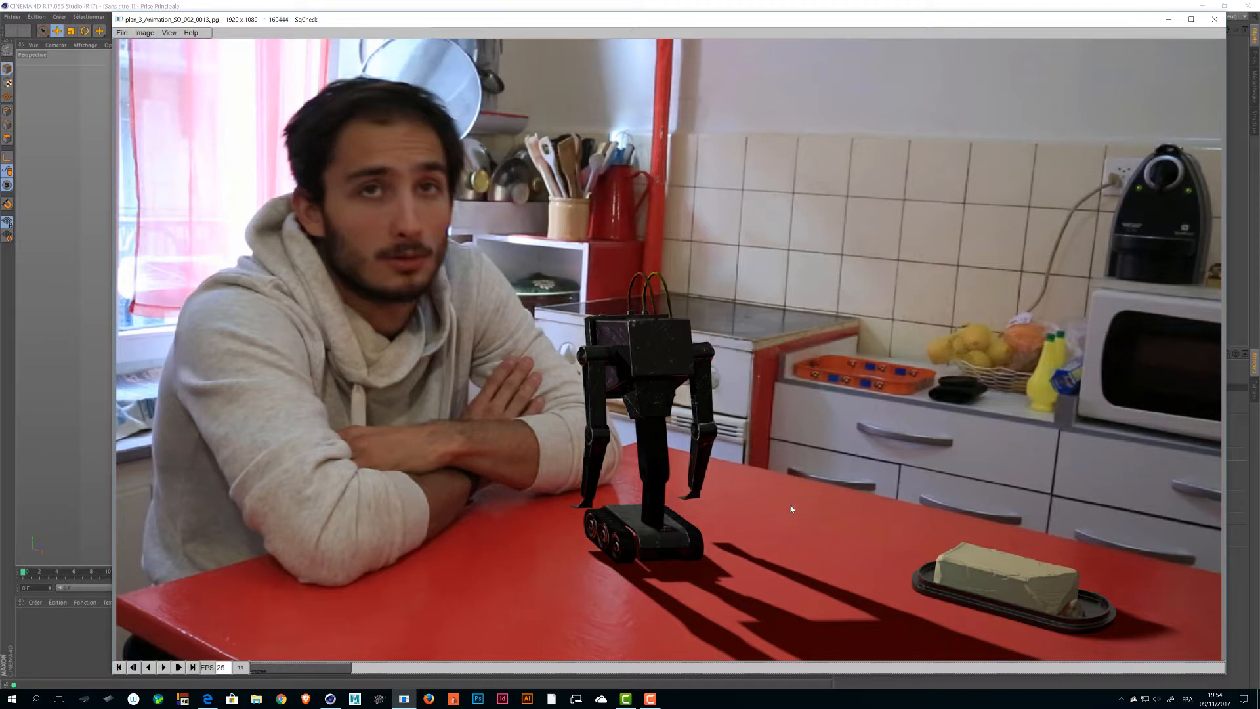
pyautogui.moveTo(353, 669); pyautogui.dragTo(421, 667)
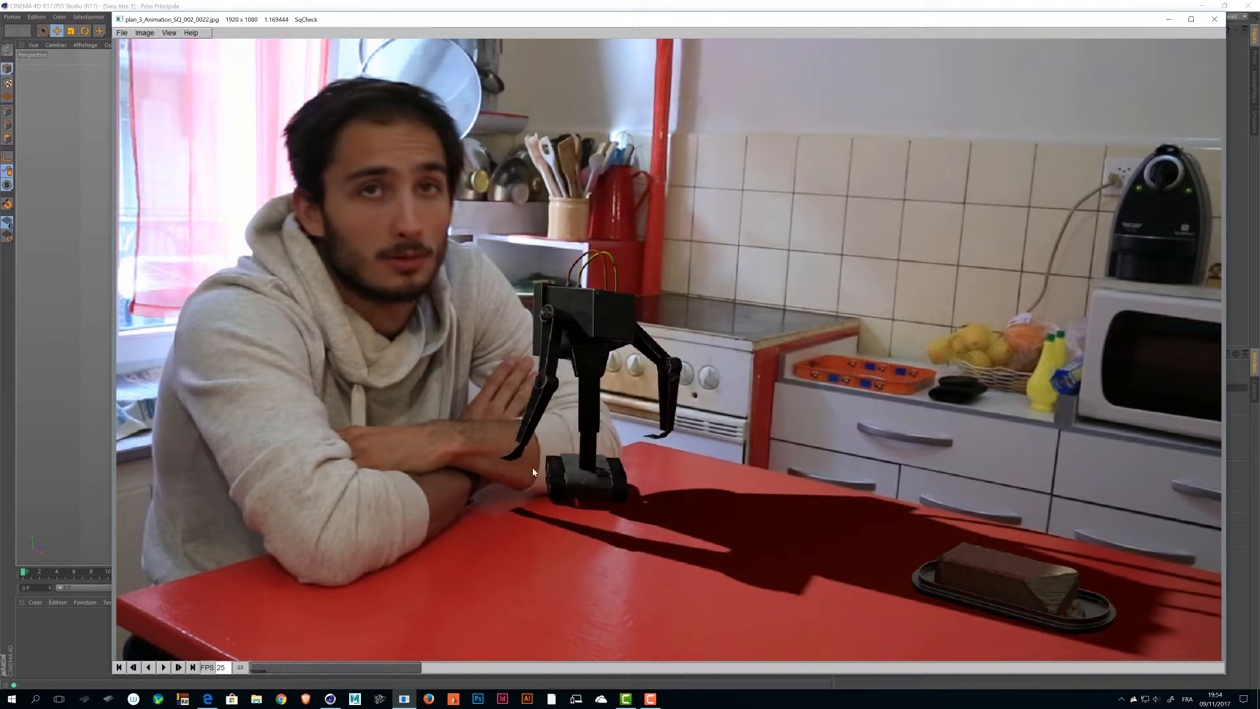
pyautogui.moveTo(389, 665); pyautogui.dragTo(289, 679)
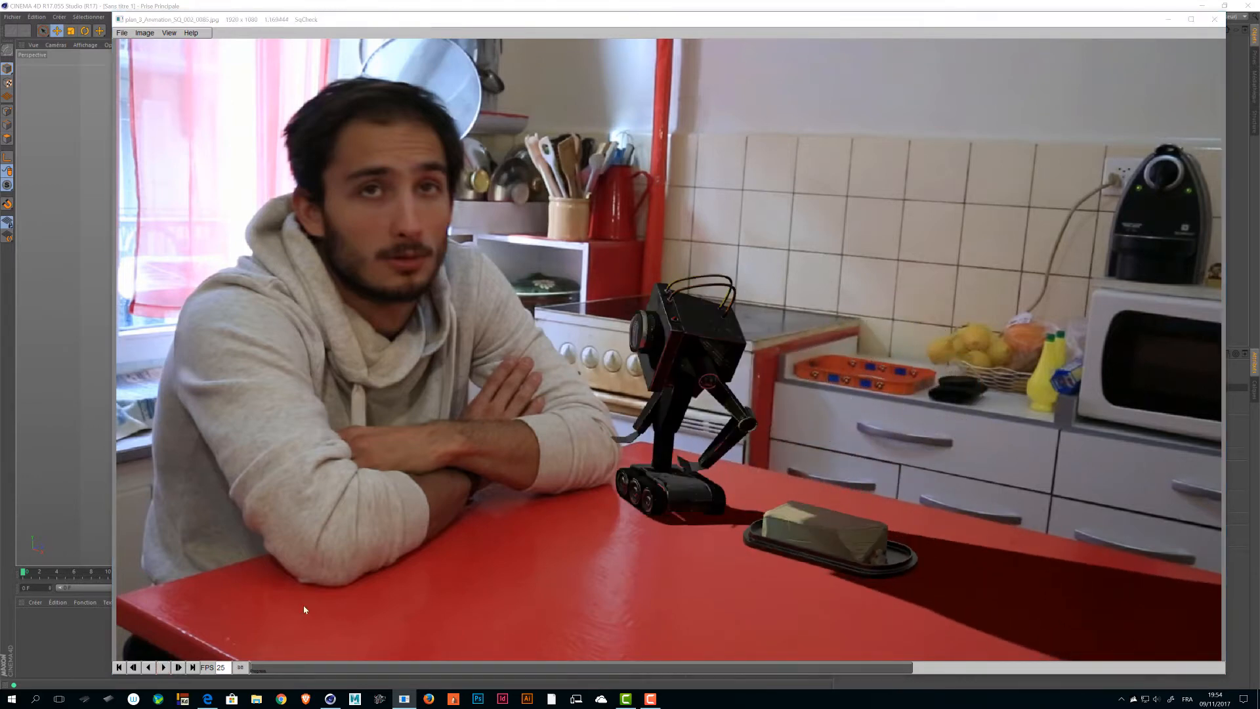
# - Switch to the browser and play the "You pass butter." YouTube video from about 0:30 to study the reference robot's motion
pyautogui.hotkey('alt', 'Tab')
pyautogui.moveTo(710, 485); pyautogui.dragTo(502, 482)
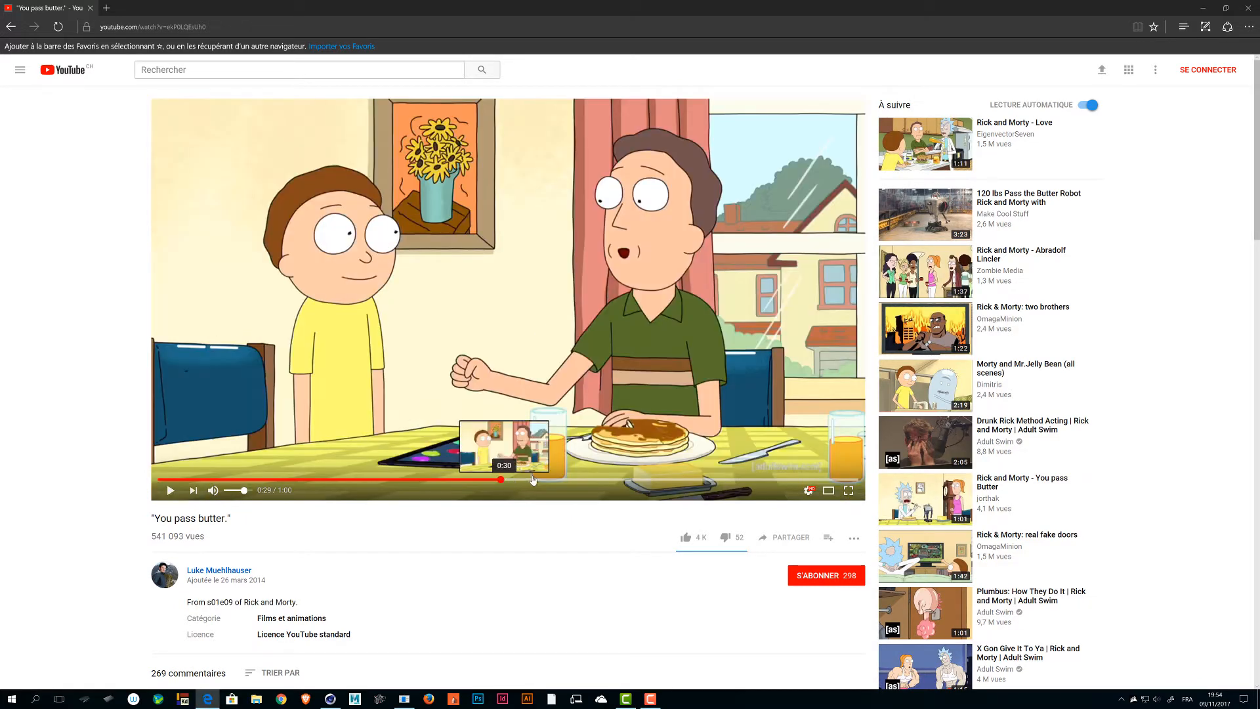
pyautogui.click(533, 479)
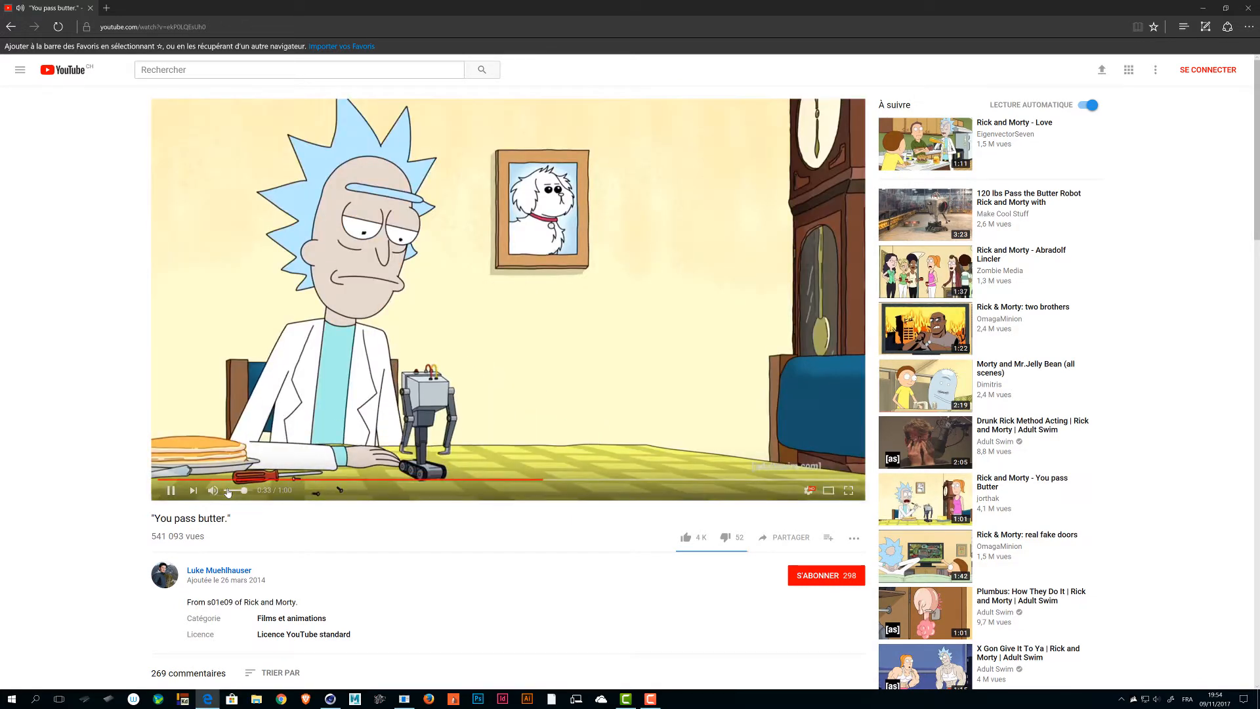
pyautogui.click(234, 493)
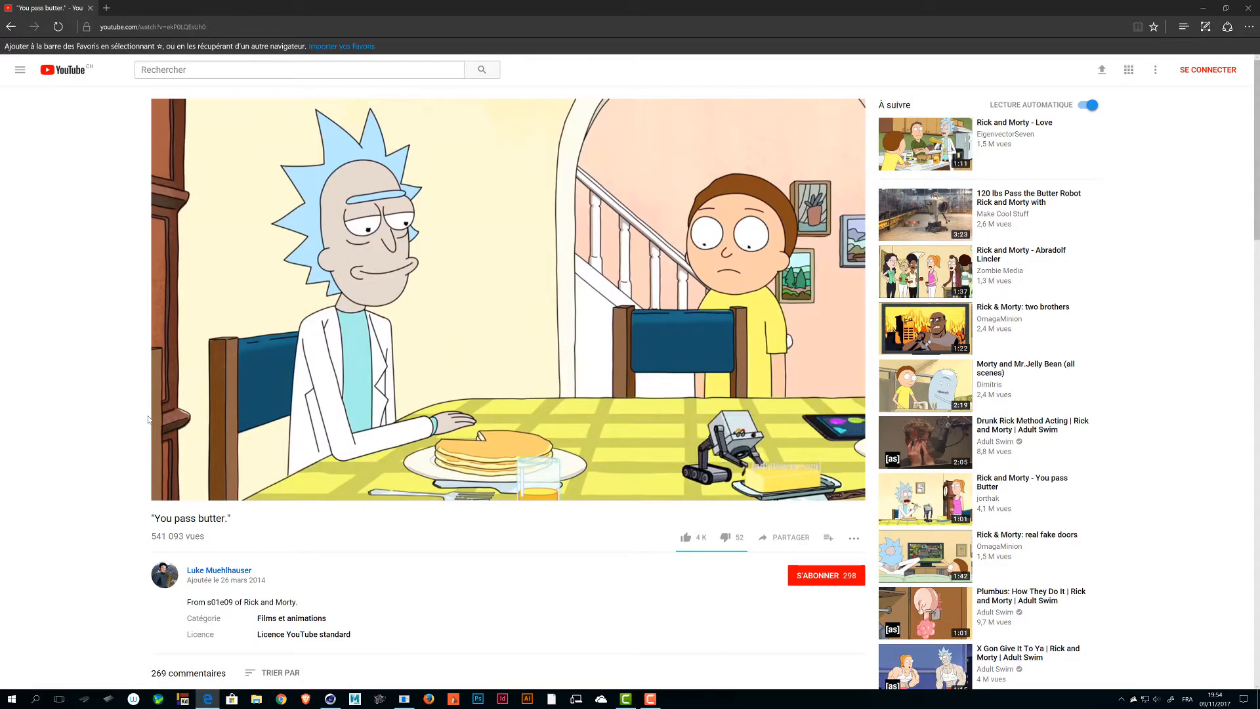
pyautogui.click(638, 356)
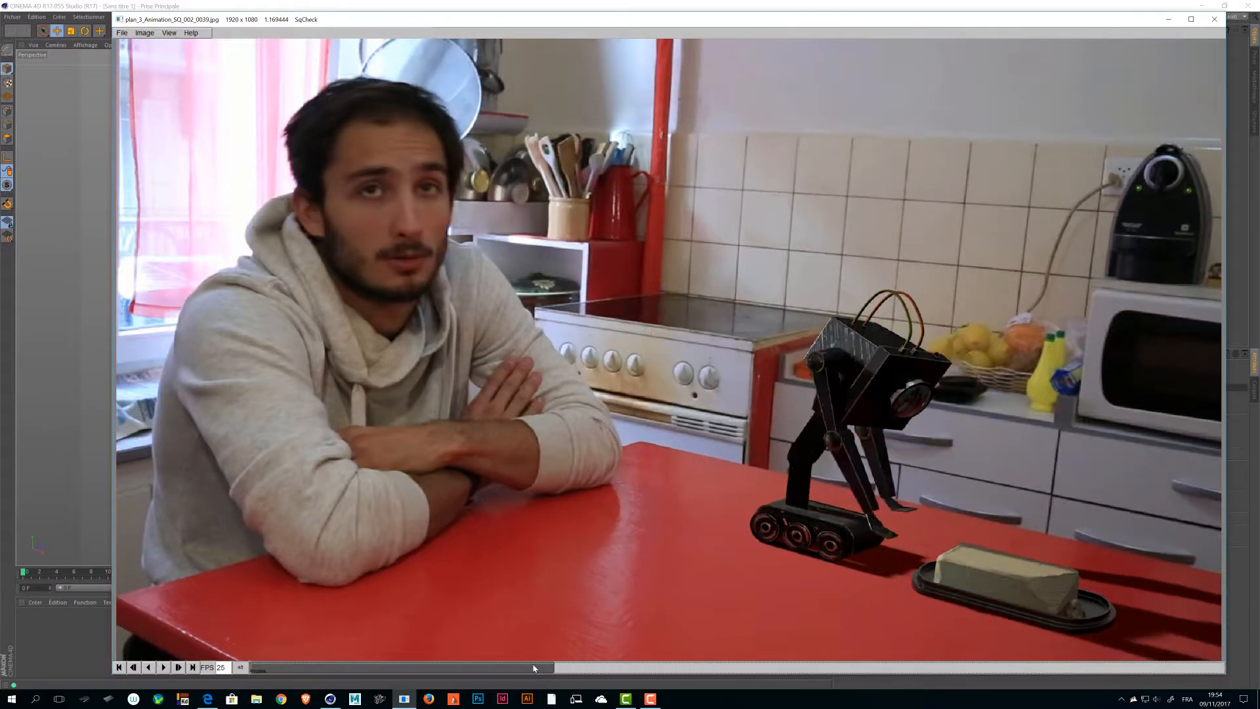
# - Review the SqCheck animation preview by scrubbing to its final frames, playing it from the start and checking the robot's turn toward the butter
pyautogui.moveTo(534, 668); pyautogui.dragTo(1091, 670)
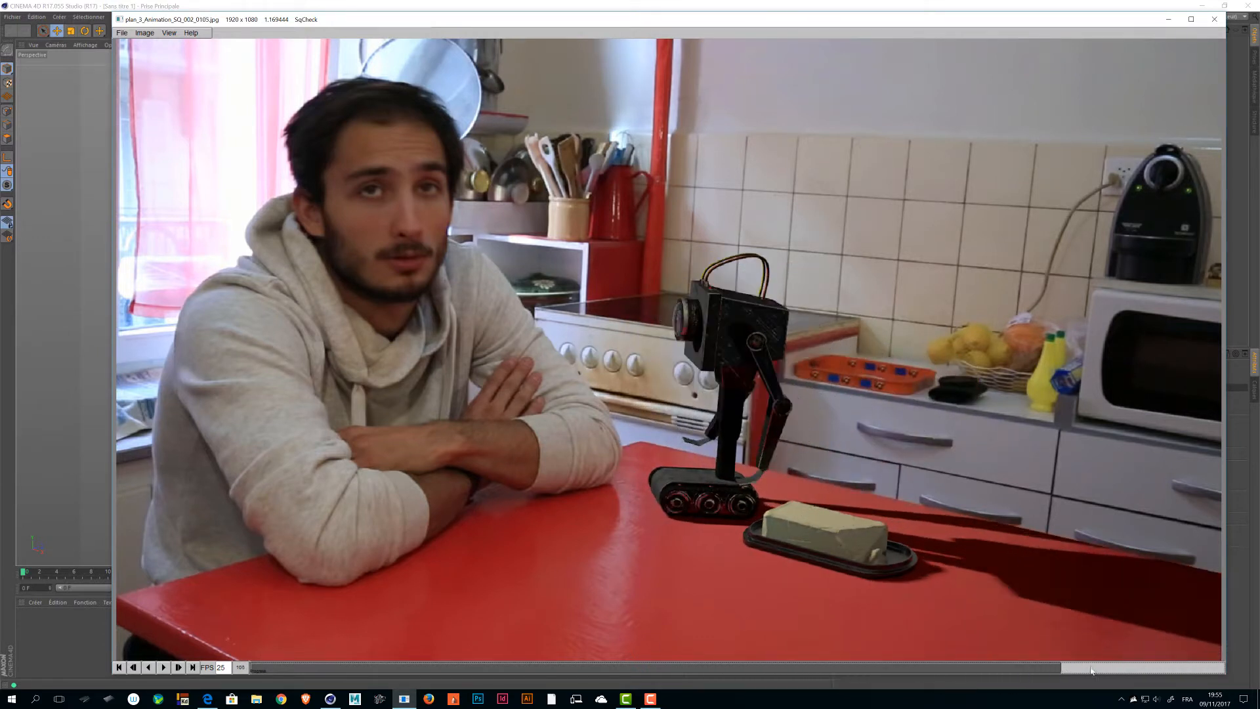
pyautogui.moveTo(1202, 661); pyautogui.dragTo(1053, 658)
pyautogui.moveTo(1093, 675); pyautogui.dragTo(156, 647)
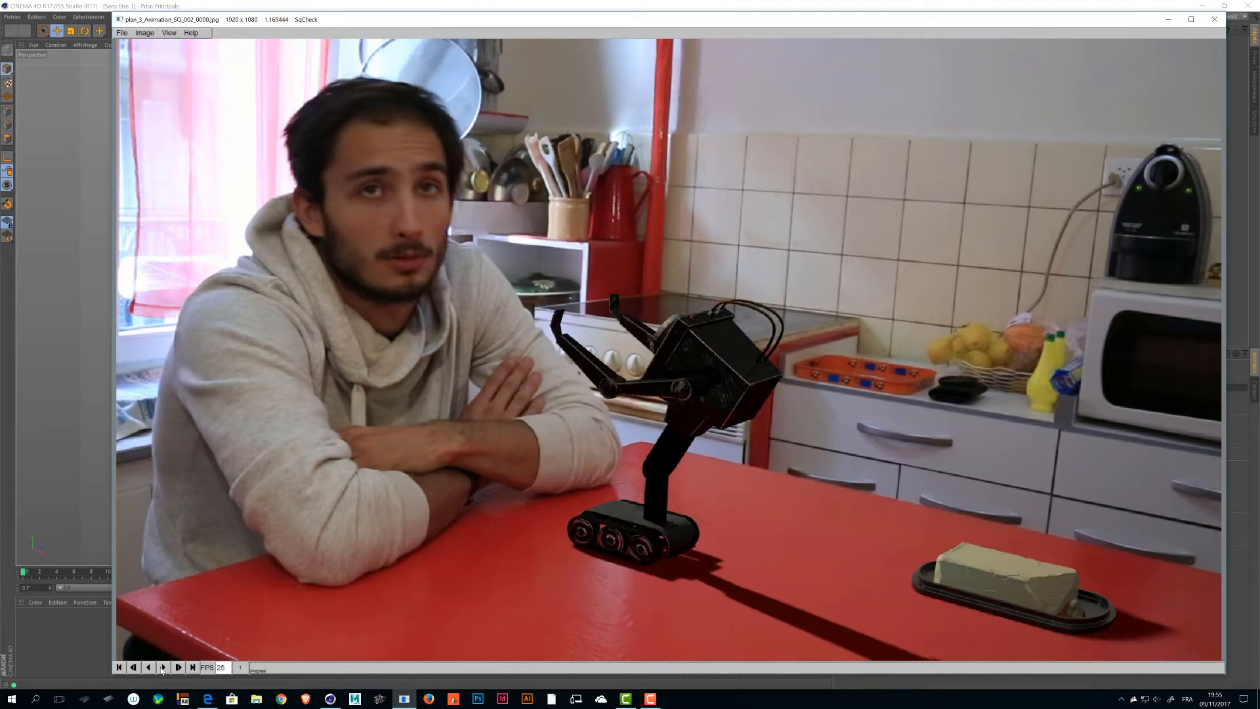
pyautogui.click(163, 667)
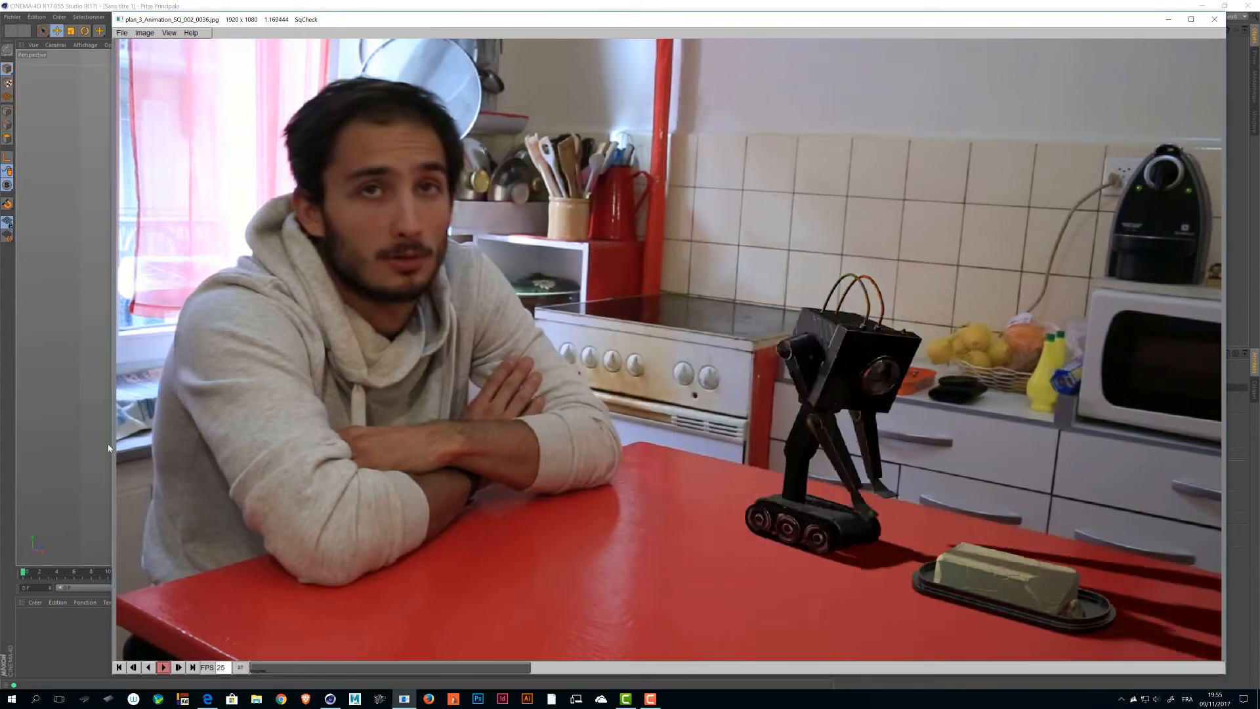
pyautogui.moveTo(399, 670); pyautogui.dragTo(421, 655)
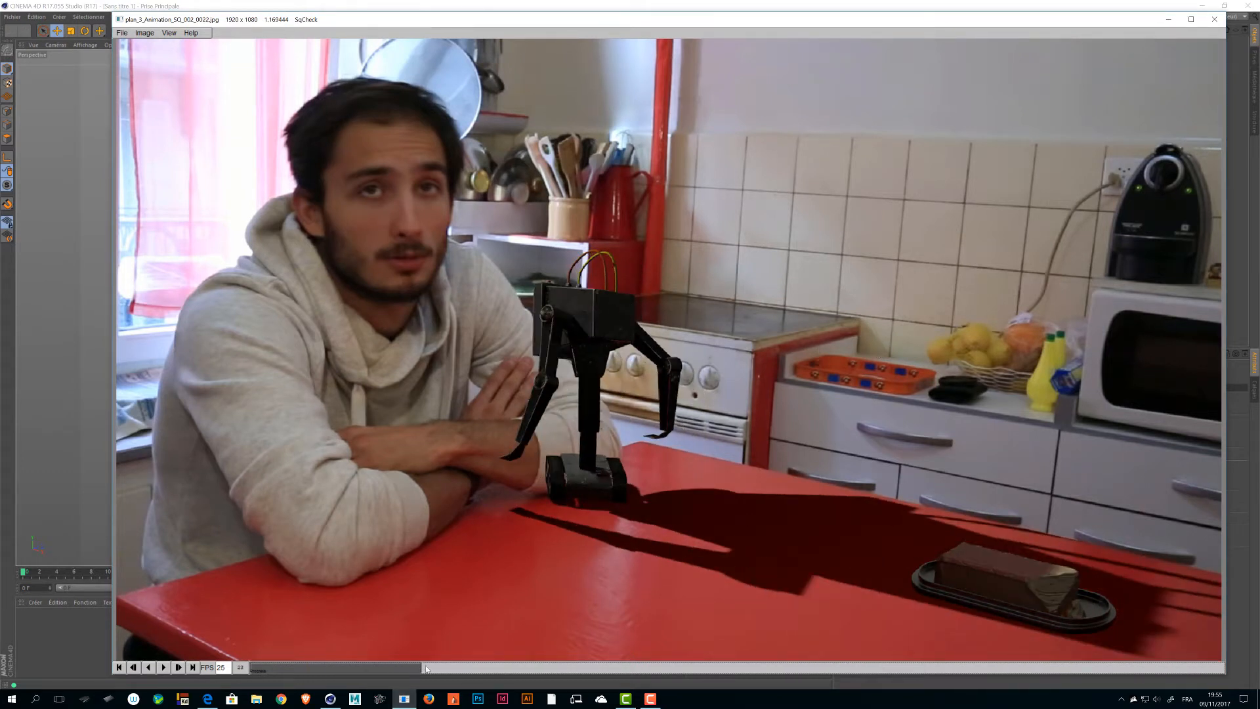
pyautogui.moveTo(426, 669); pyautogui.dragTo(501, 666)
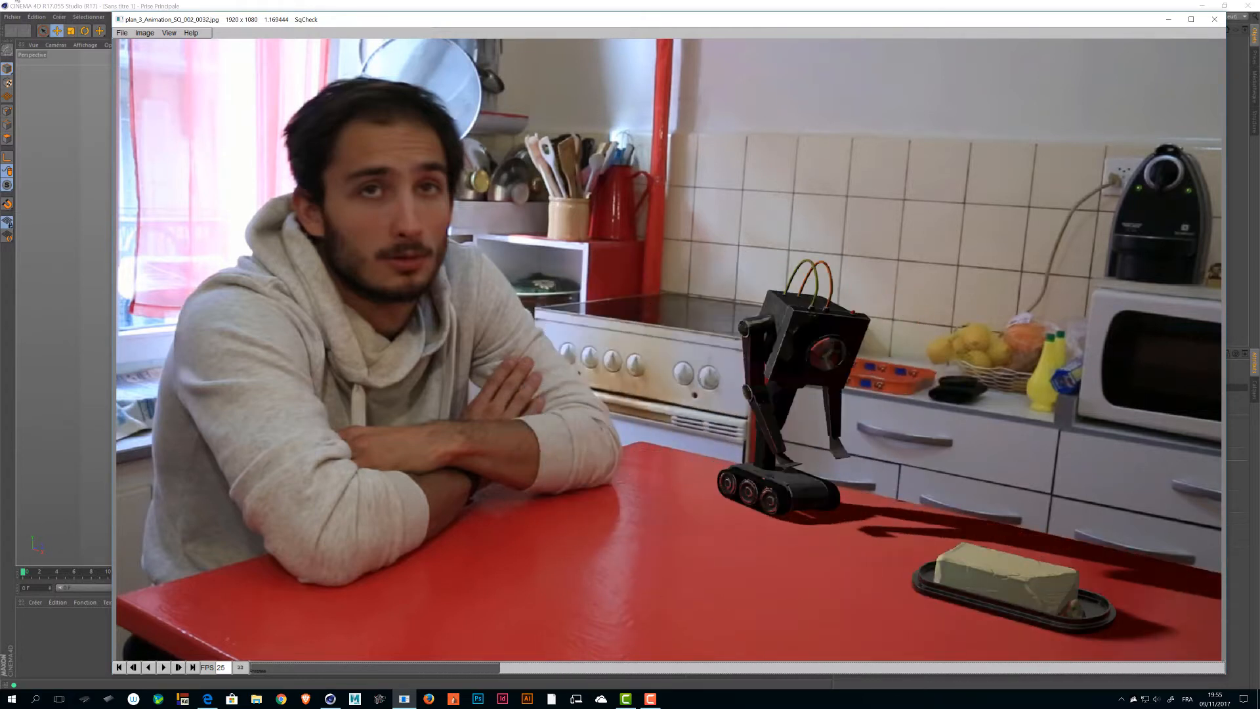
# - Switch to Cinema 4D, open the recent scene Robot_Butter_Animation_Plan_3_002_2.c4d and scrub through its animation to frame 112
pyautogui.click(84, 125)
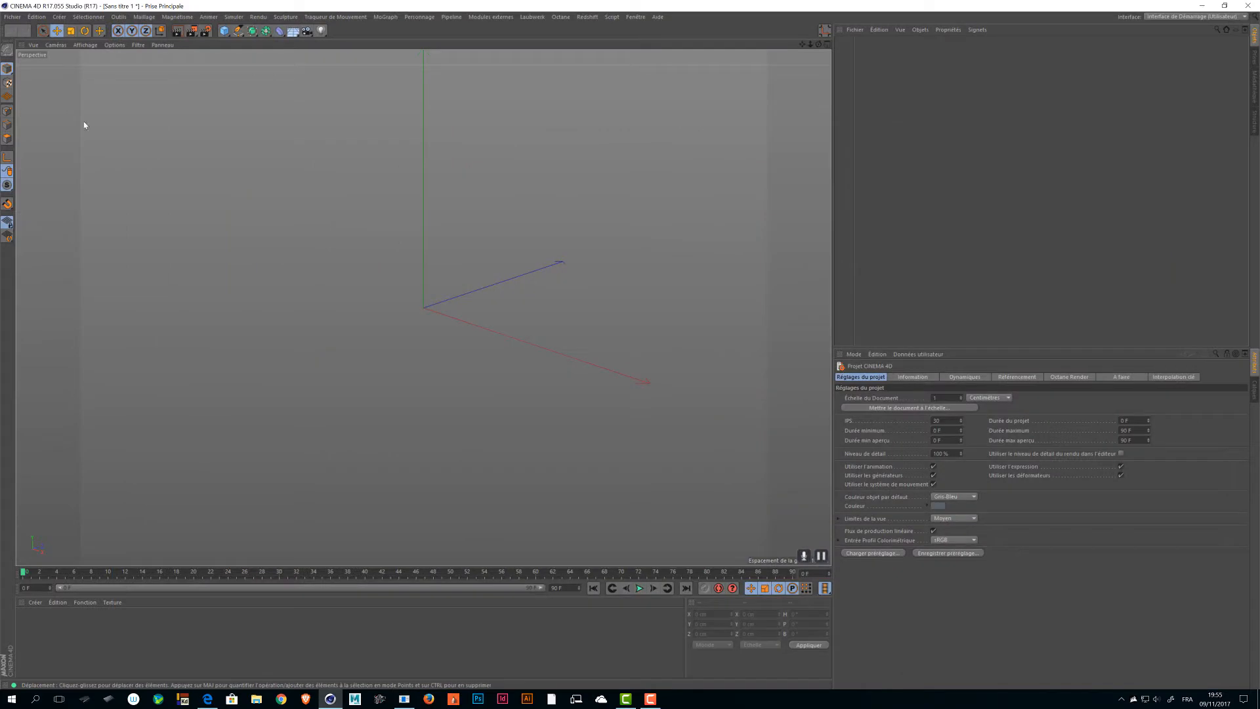
pyautogui.click(15, 17)
pyautogui.moveTo(64, 210)
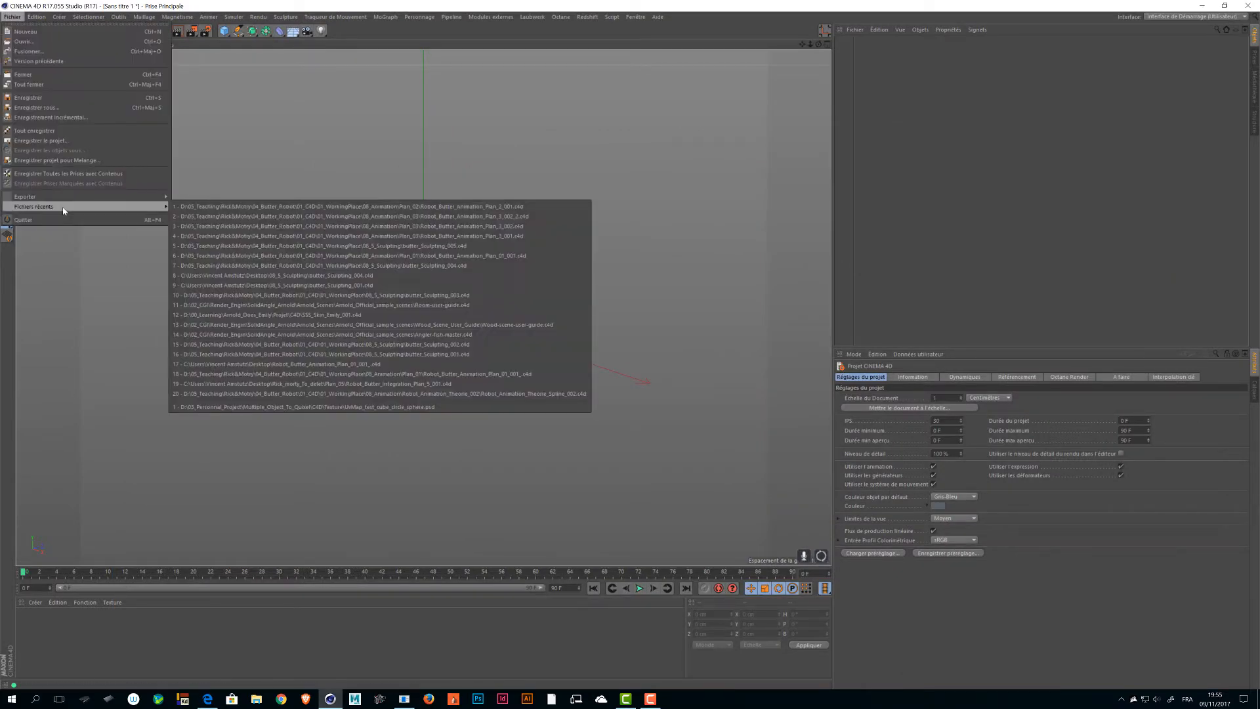
pyautogui.click(266, 217)
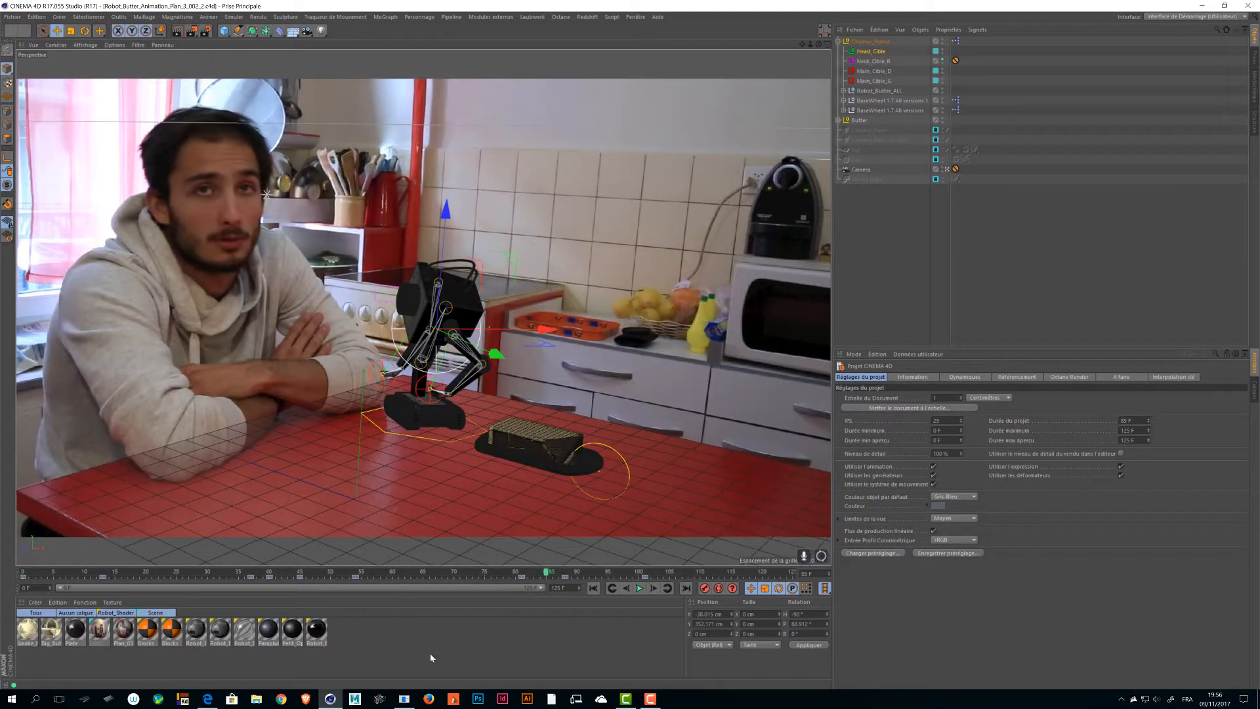
pyautogui.moveTo(32, 573); pyautogui.dragTo(642, 595)
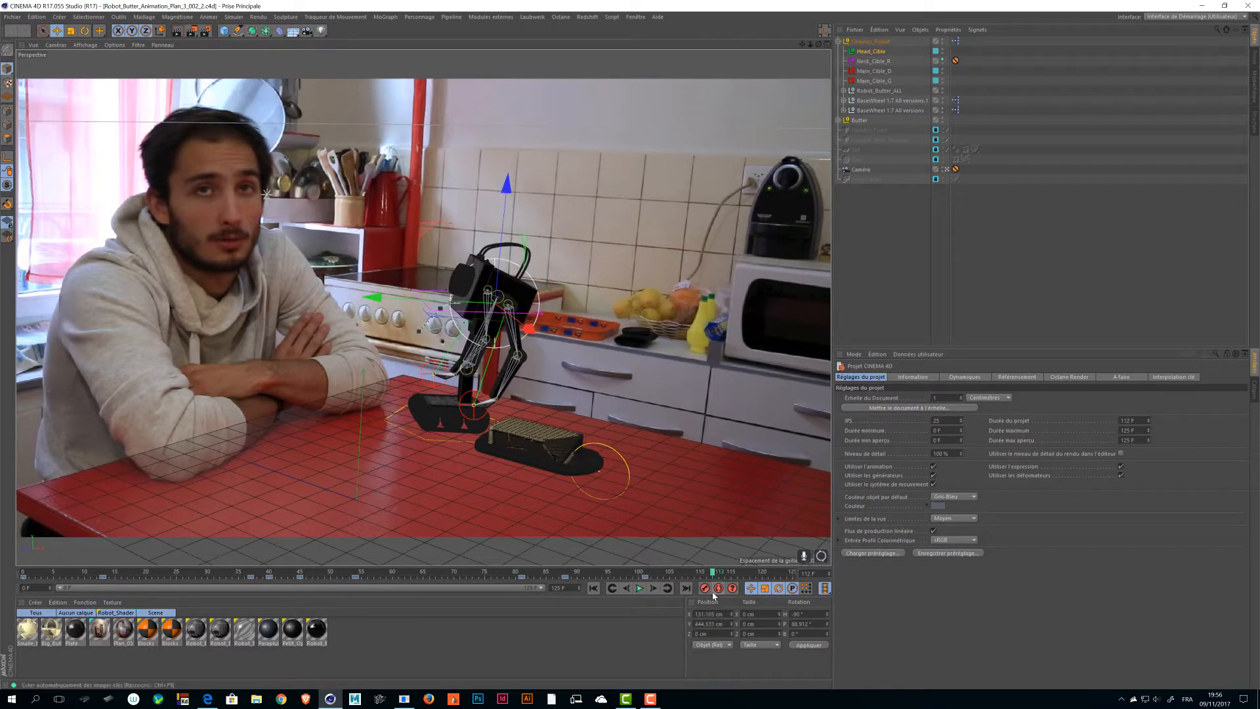
# - Save the scene under the new name Robot_Butter_Animation_Plan_3_003.c4d and deselect all objects
pyautogui.hotkey('ctrl', 'shift', 's')
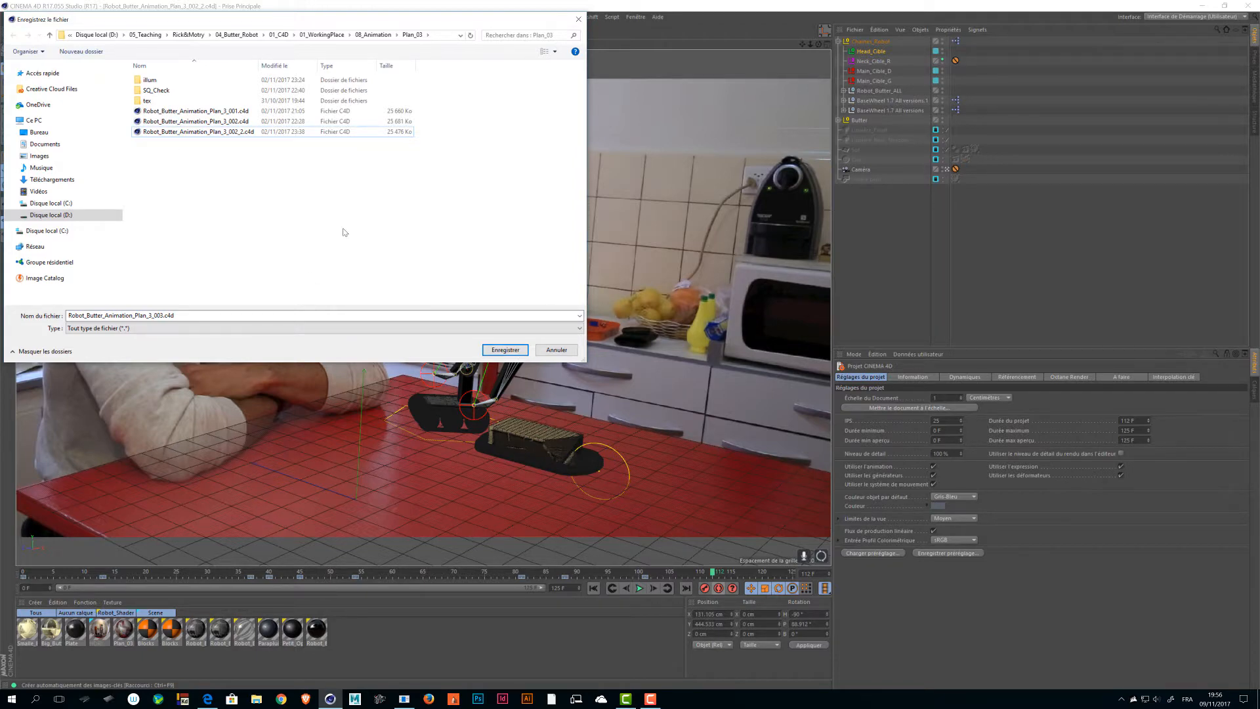
pyautogui.click(505, 349)
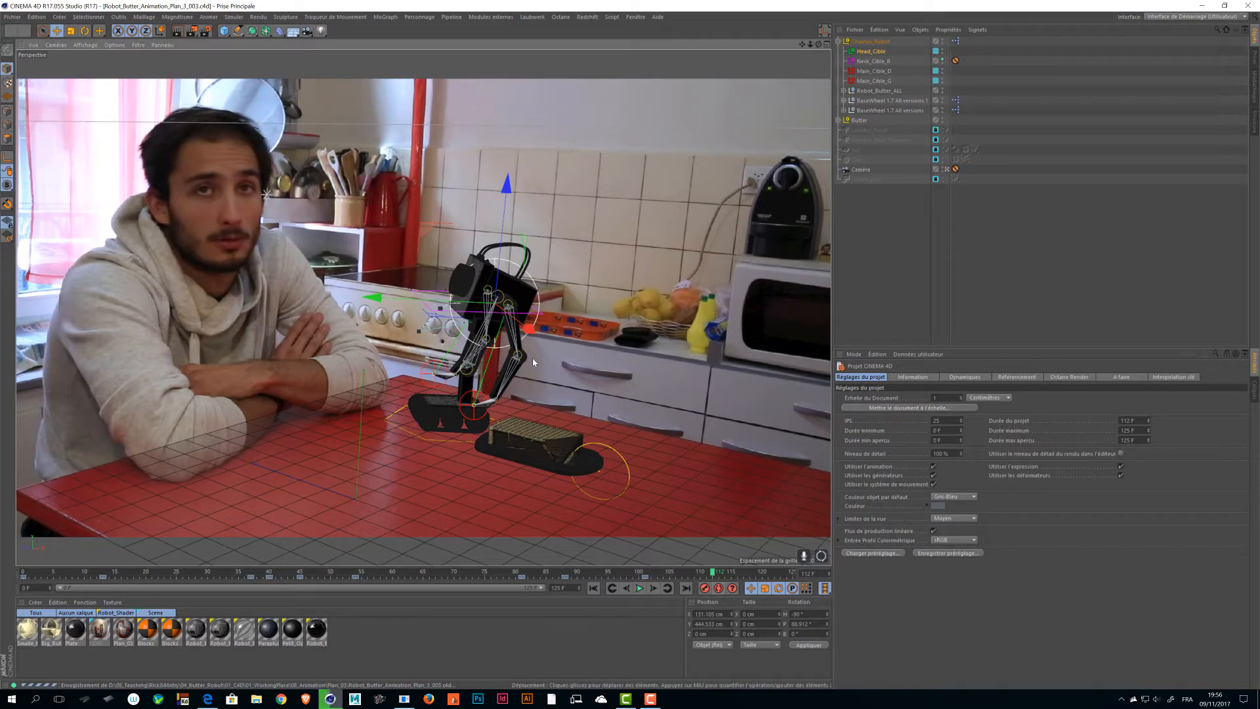
pyautogui.click(1011, 304)
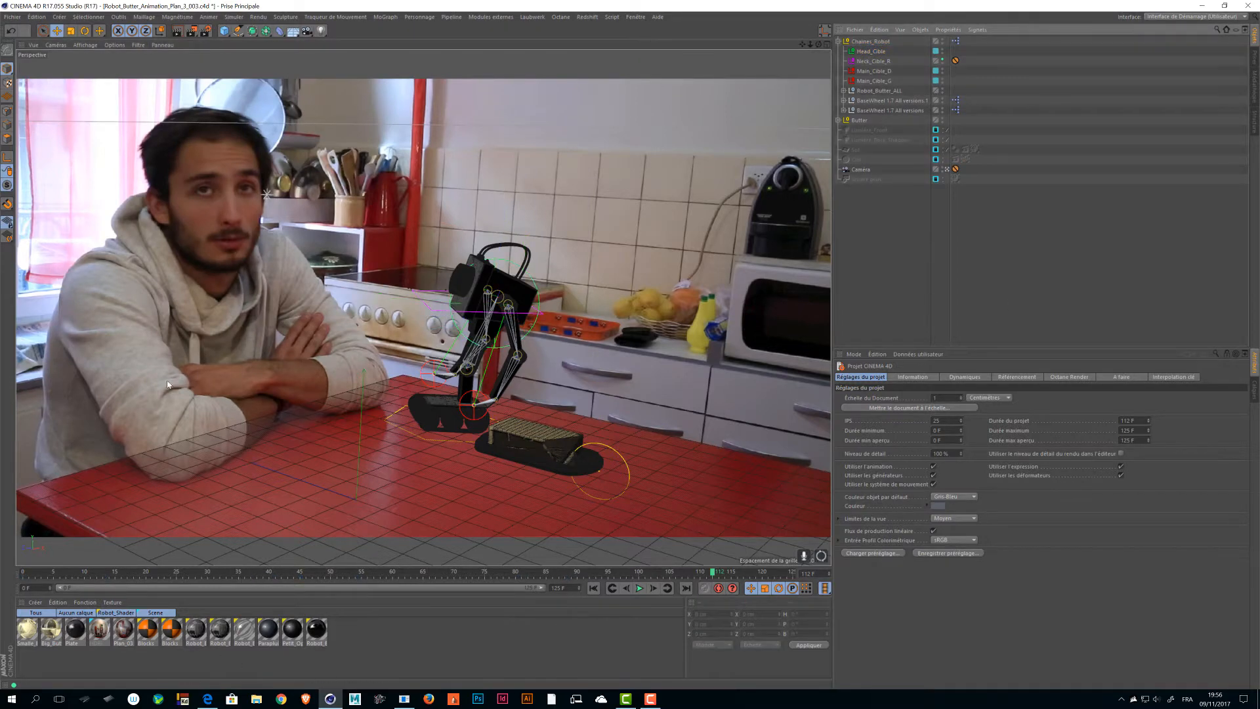
# - Return the animation to frame 0 and switch the interface to the Animation layout
pyautogui.moveTo(143, 573); pyautogui.dragTo(0, 562)
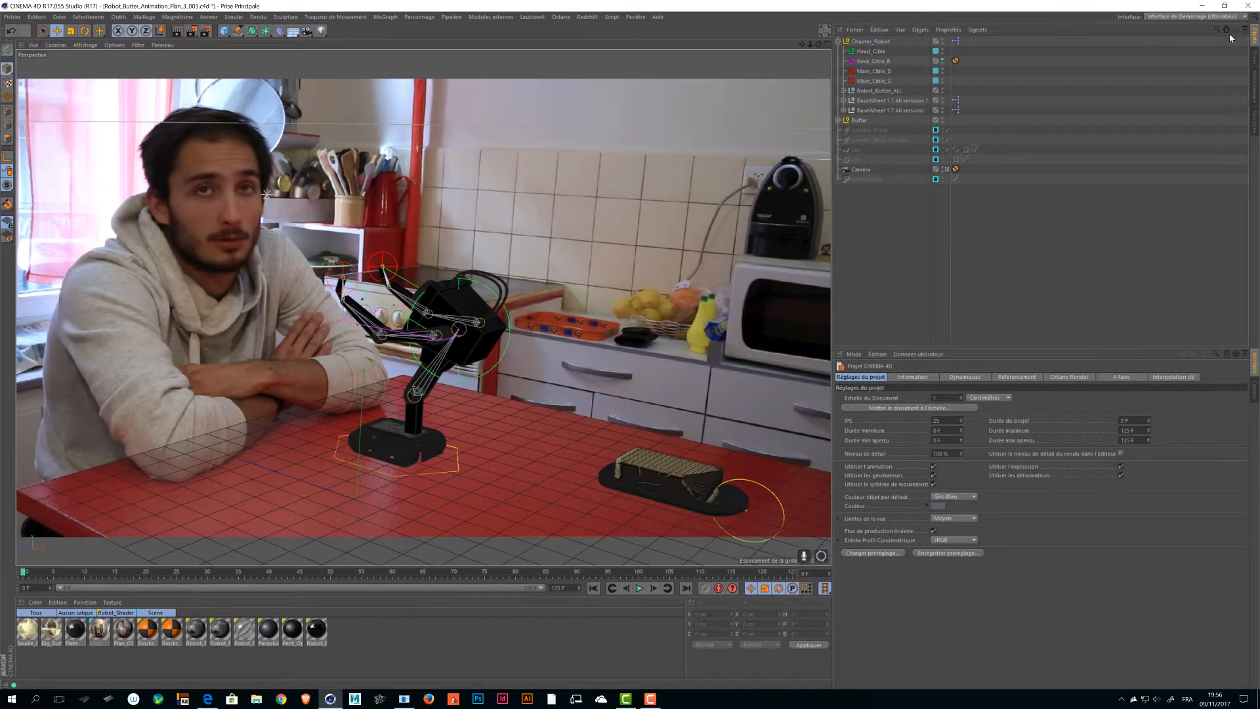
pyautogui.click(1163, 27)
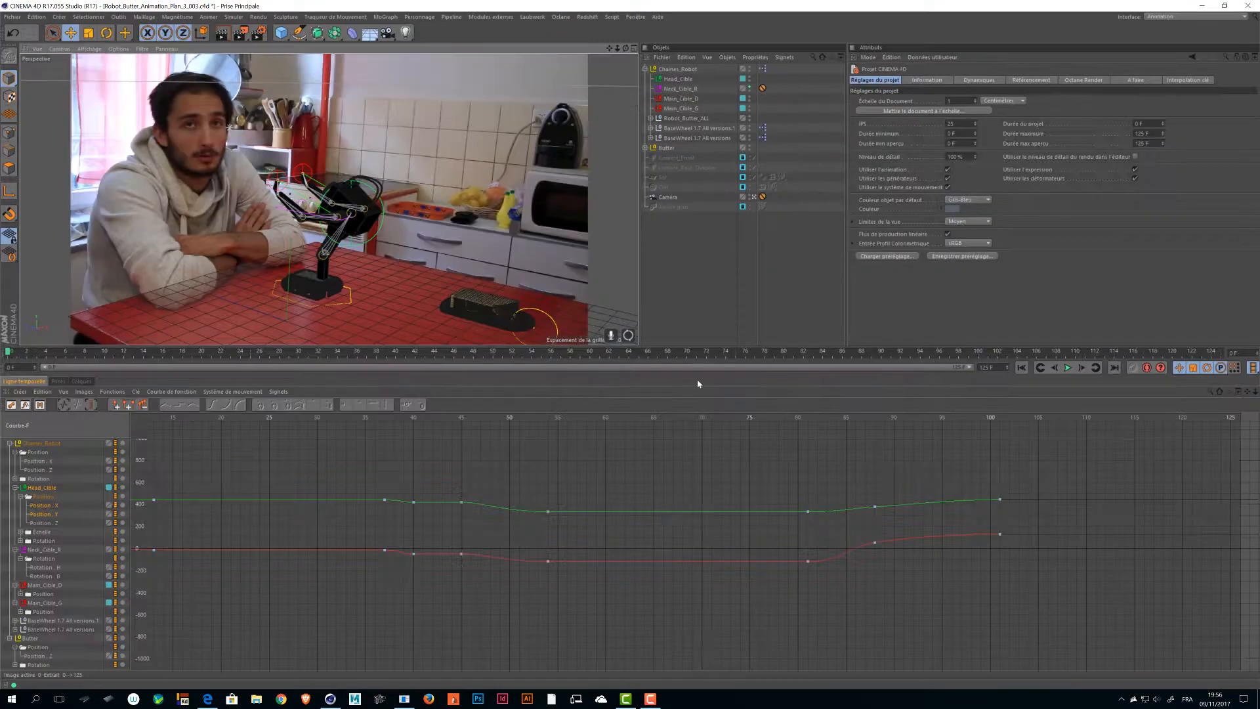
# - Examine the robot's animation F-curves, framing all tracks of its root hierarchy in the curve editor and clearing the key selection
pyautogui.moveTo(510, 503); pyautogui.dragTo(367, 514)
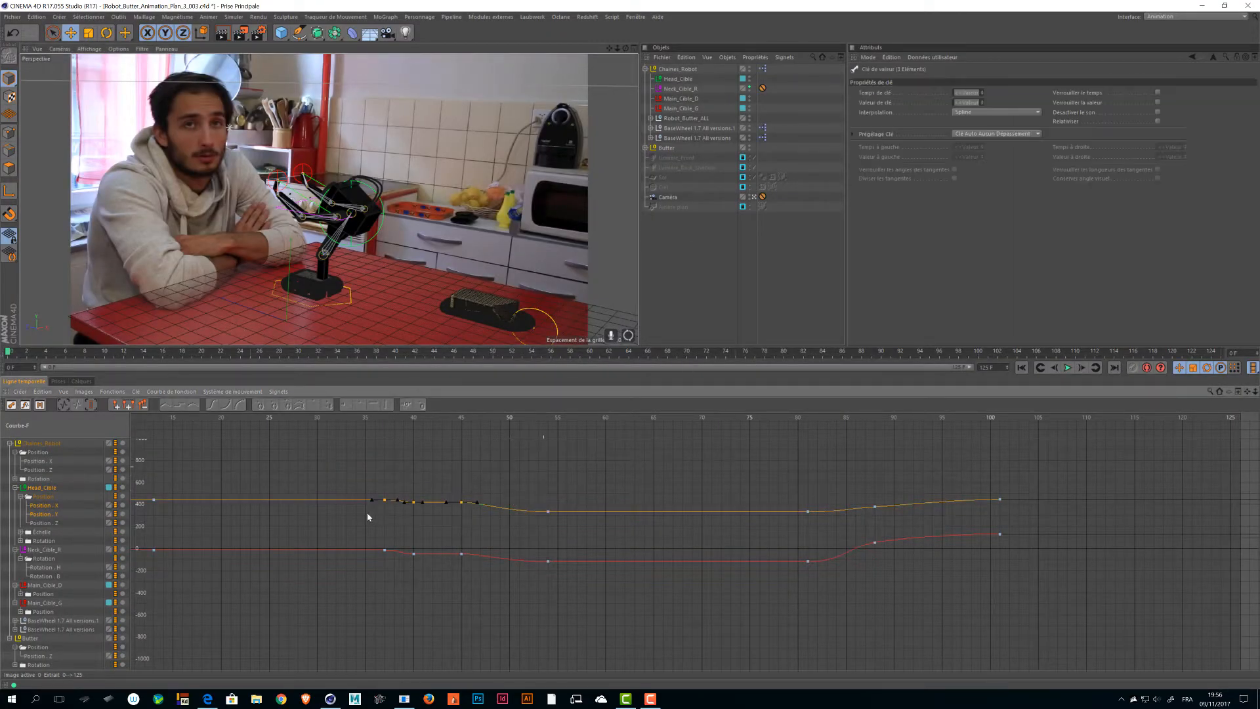
pyautogui.click(346, 491)
pyautogui.click(41, 488)
pyautogui.moveTo(236, 465); pyautogui.dragTo(421, 517)
pyautogui.moveTo(395, 513)
pyautogui.keyDown('alt'); pyautogui.mouseDown(button='right')
pyautogui.moveTo(400, 433)
pyautogui.moveTo(394, 514)
pyautogui.mouseUp(button='right'); pyautogui.keyUp('alt')
pyautogui.click(36, 443)
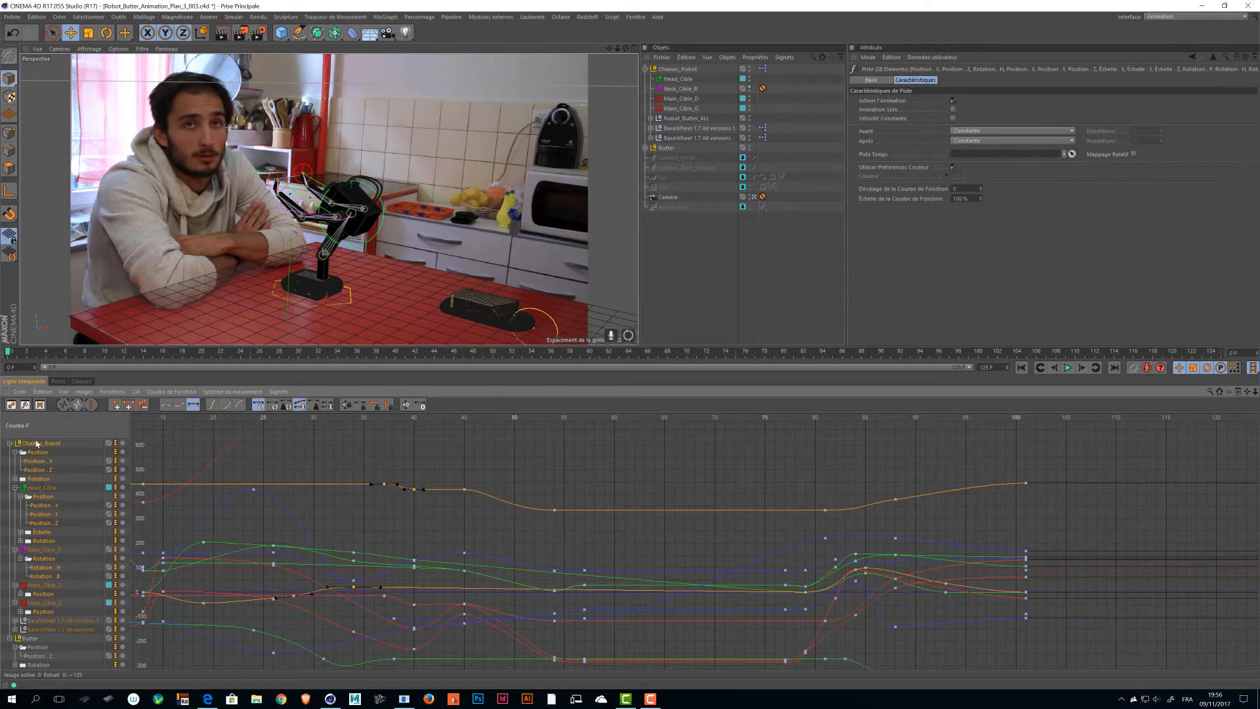
pyautogui.press('h')
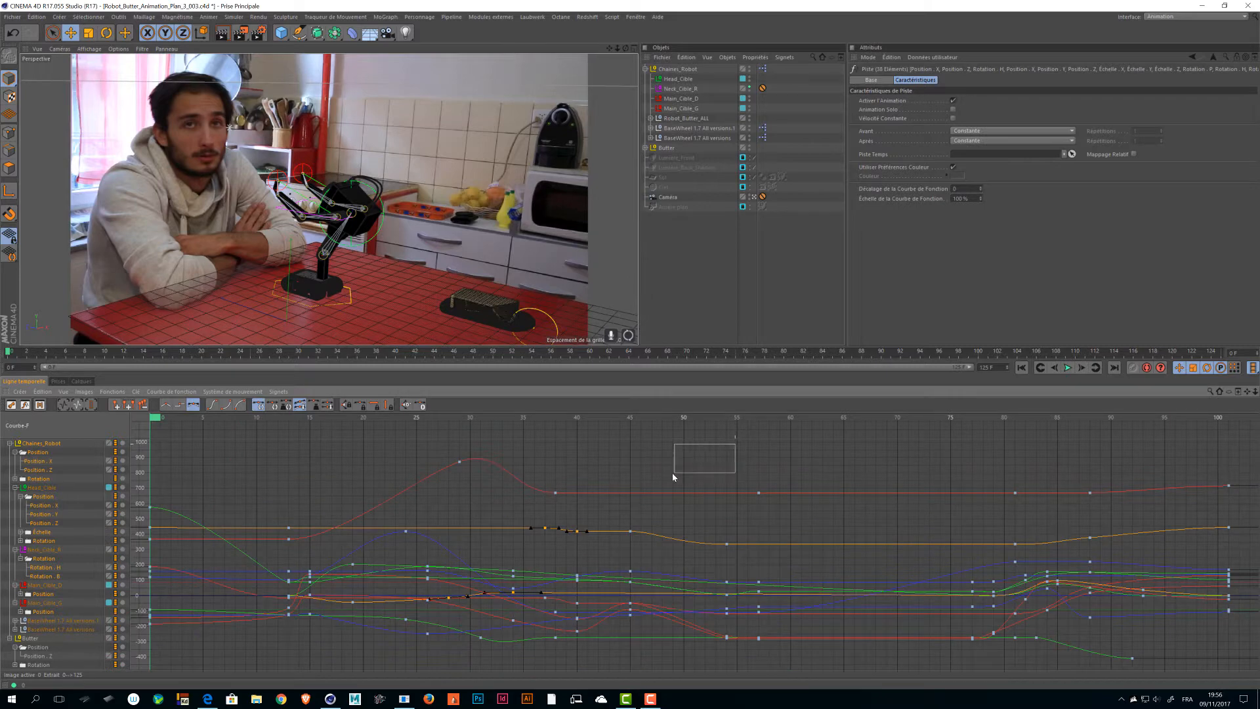
pyautogui.moveTo(673, 476); pyautogui.dragTo(687, 477)
pyautogui.click(34, 444)
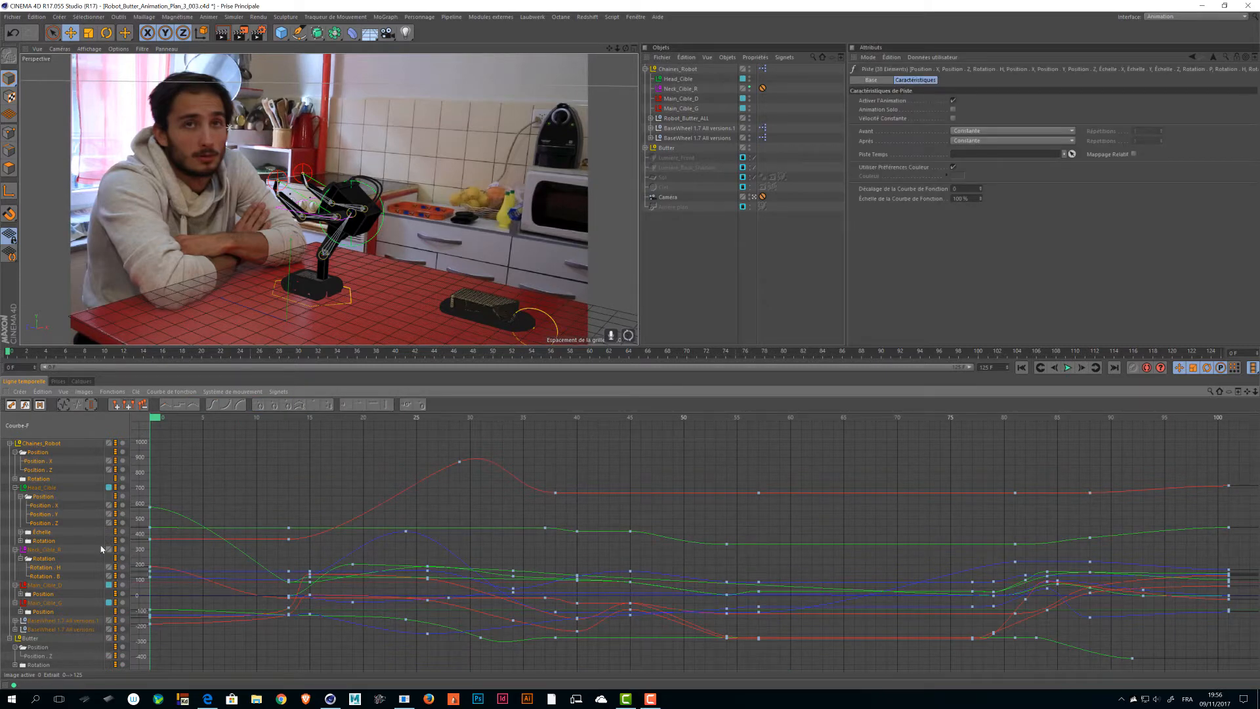
# - Collapse the robot and Butter hierarchies in the timeline and inspect Butter's position and rotation curves around frame 46 onward
pyautogui.click(9, 443)
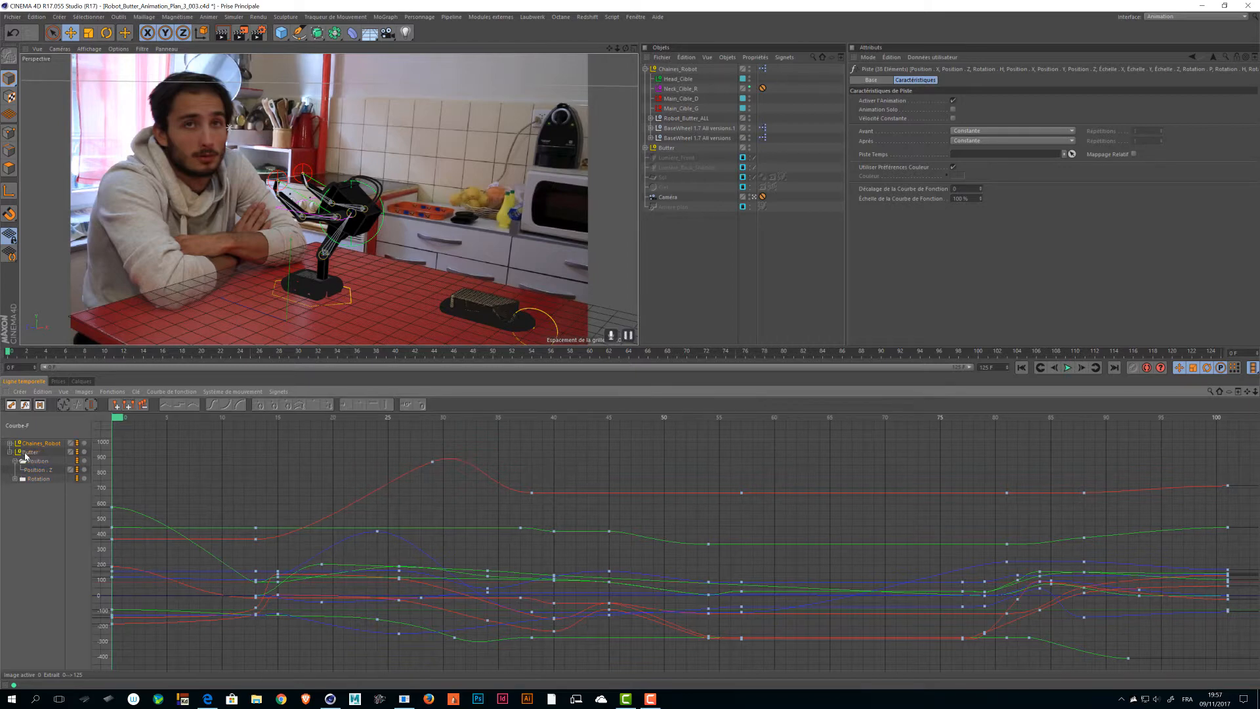
pyautogui.click(9, 452)
pyautogui.click(37, 454)
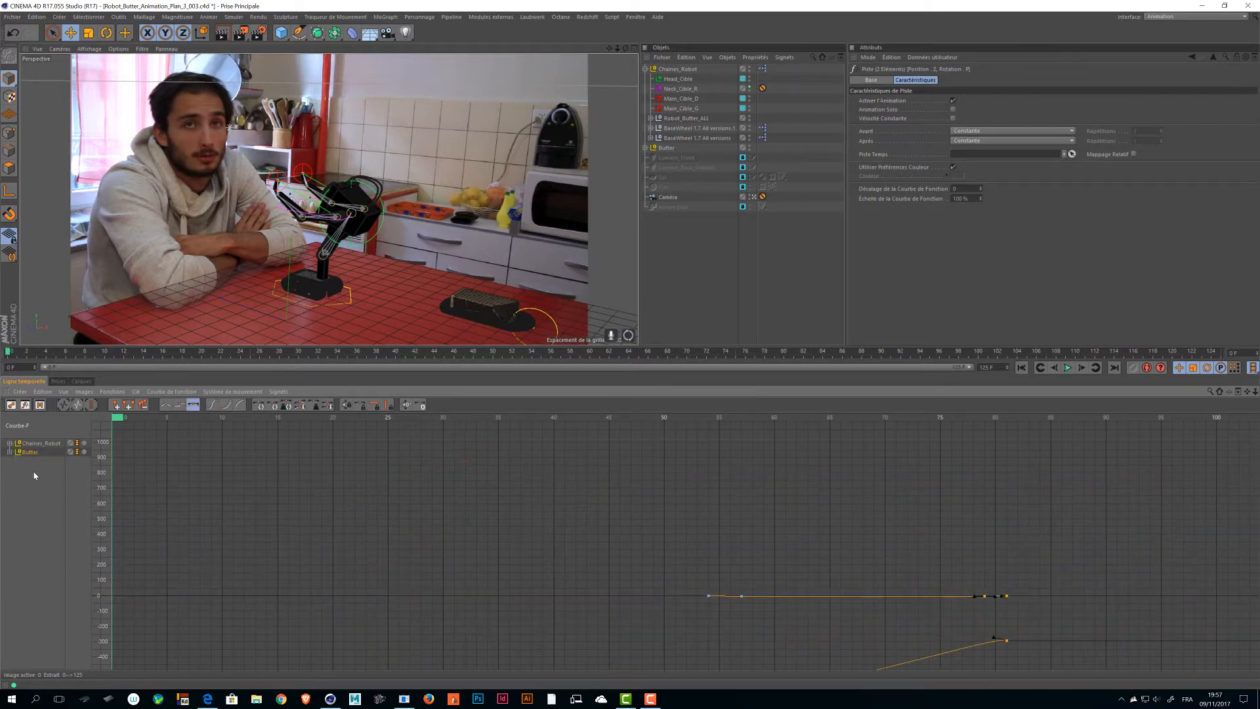
pyautogui.keyDown('alt'); pyautogui.moveTo(513, 525); pyautogui.dragTo(645, 532, button='right'); pyautogui.keyUp('alt')
pyautogui.click(498, 510)
pyautogui.moveTo(499, 469); pyautogui.dragTo(428, 496)
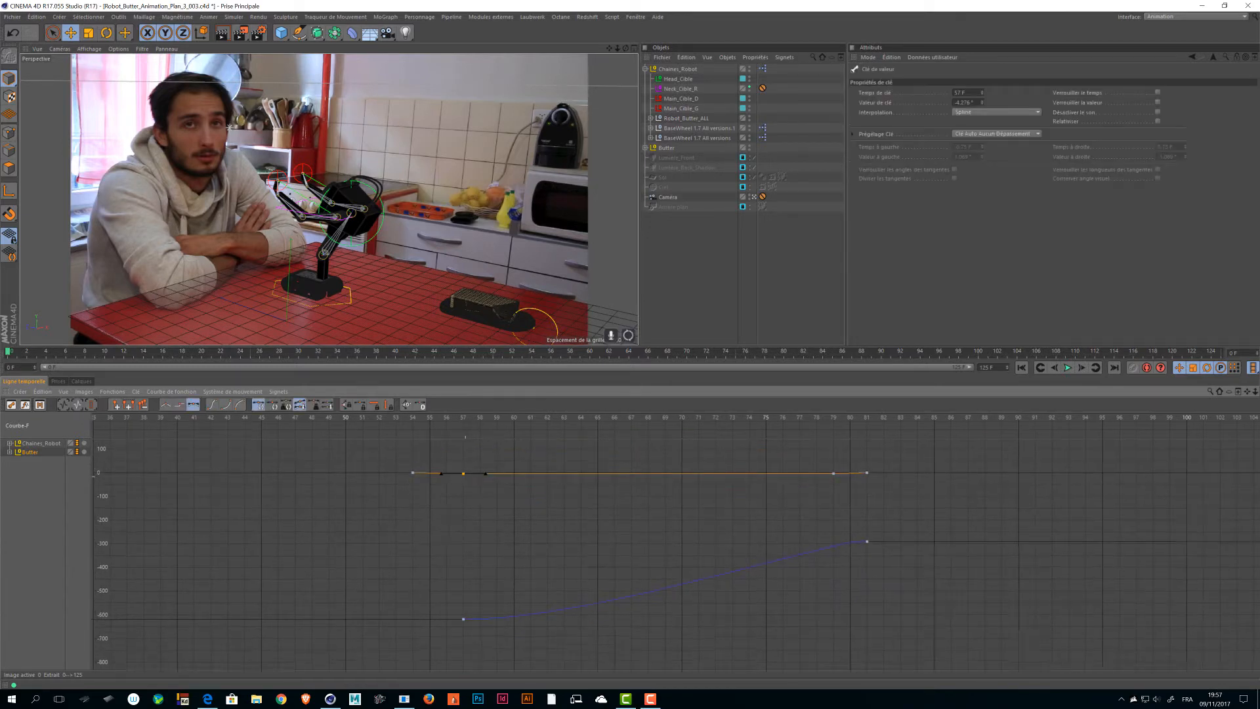
pyautogui.moveTo(48, 360)
pyautogui.mouseDown()
pyautogui.moveTo(589, 403)
pyautogui.moveTo(526, 403)
pyautogui.moveTo(560, 402)
pyautogui.moveTo(456, 438)
pyautogui.mouseUp()
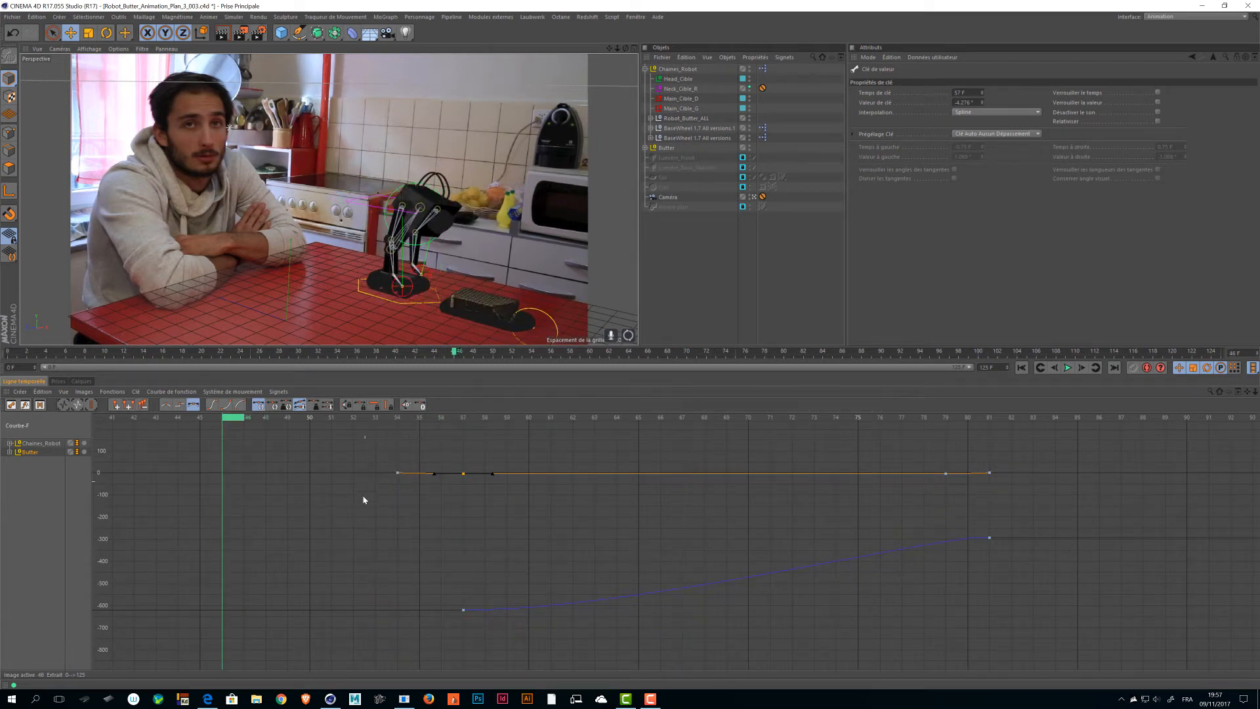
pyautogui.click(363, 498)
# - Display the full set of robot curves framed in the curve editor and return to frame 0
pyautogui.click(55, 444)
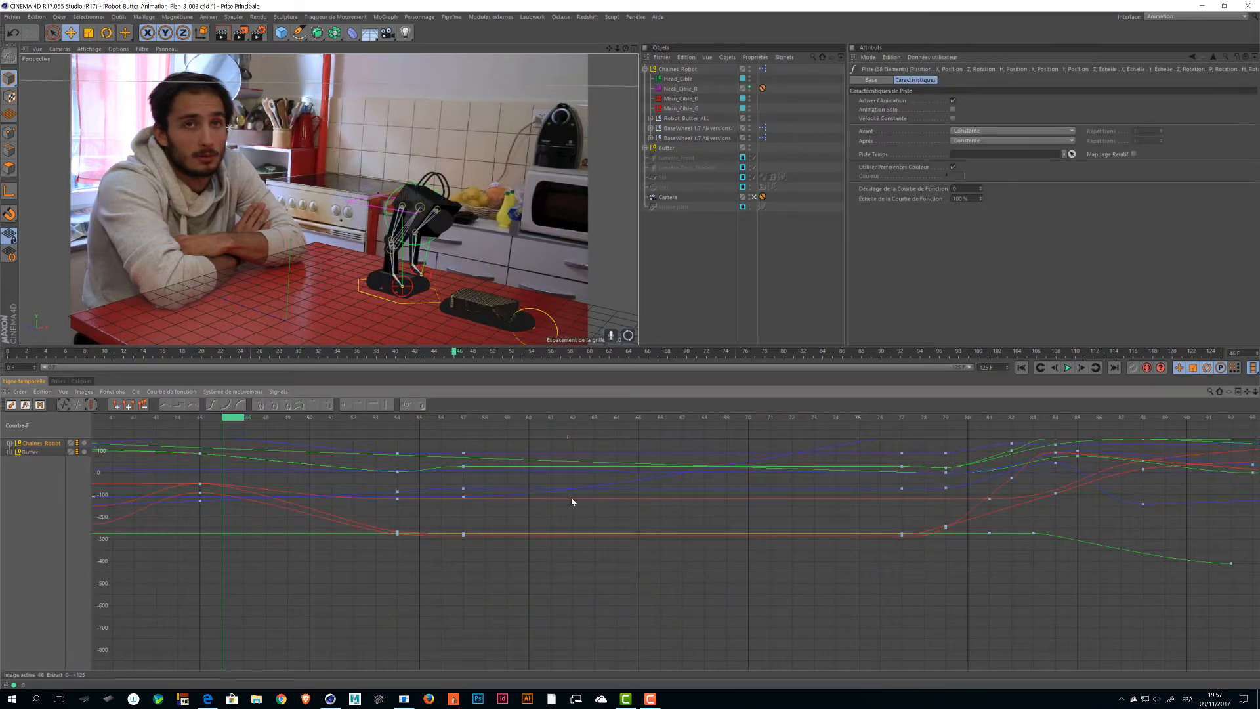
pyautogui.press('h')
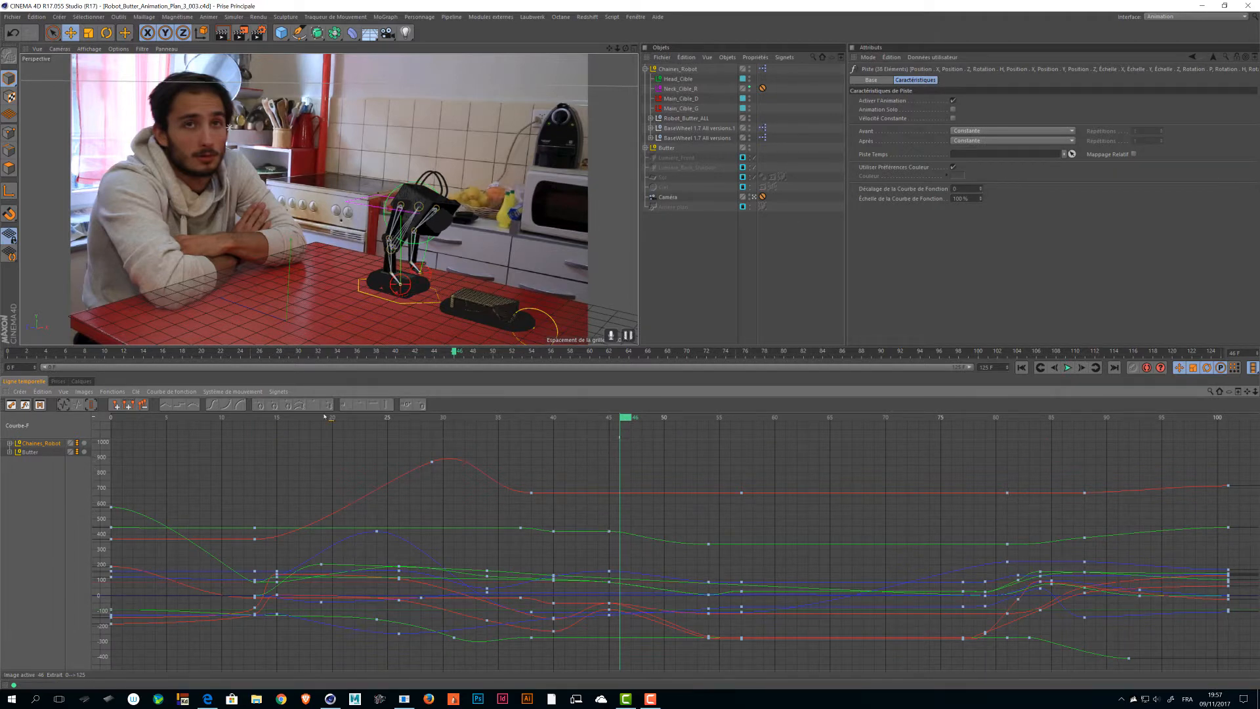
pyautogui.hotkey('shift', 'f')
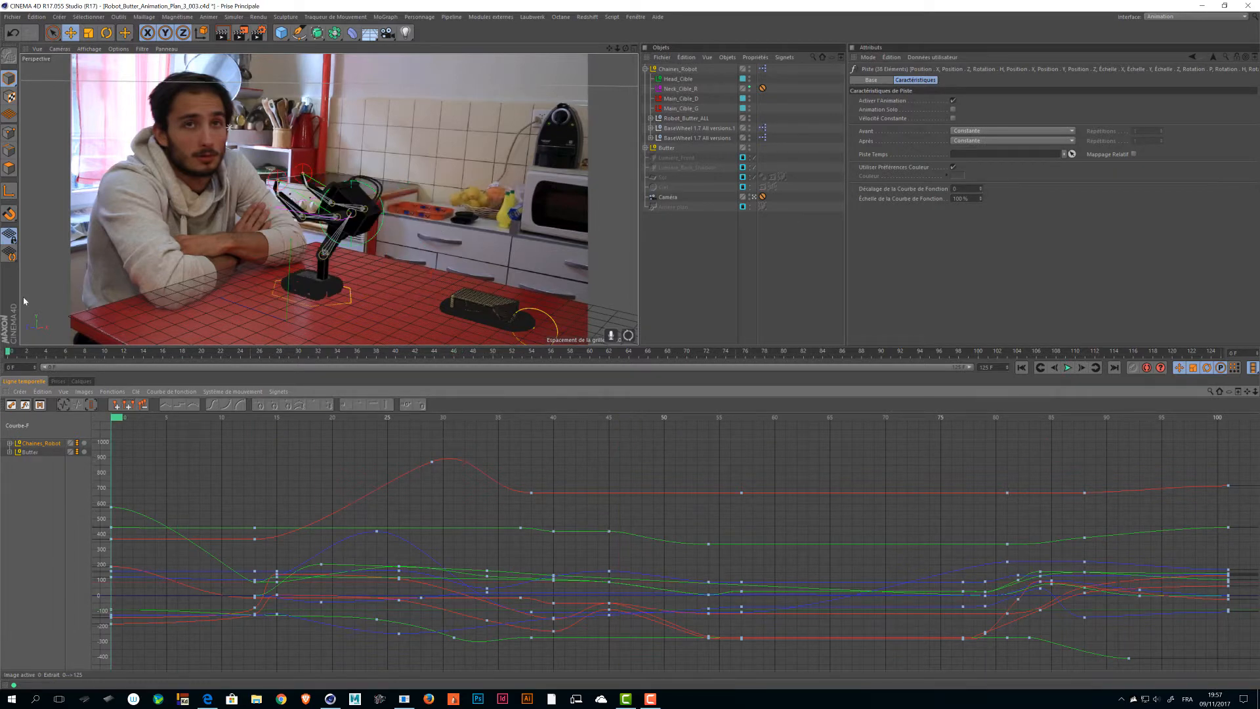
# - Expand the robot's tracks in the timeline, collapse its head, neck and hand target branches, and show all of the robot's curves
pyautogui.click(9, 444)
pyautogui.click(34, 462)
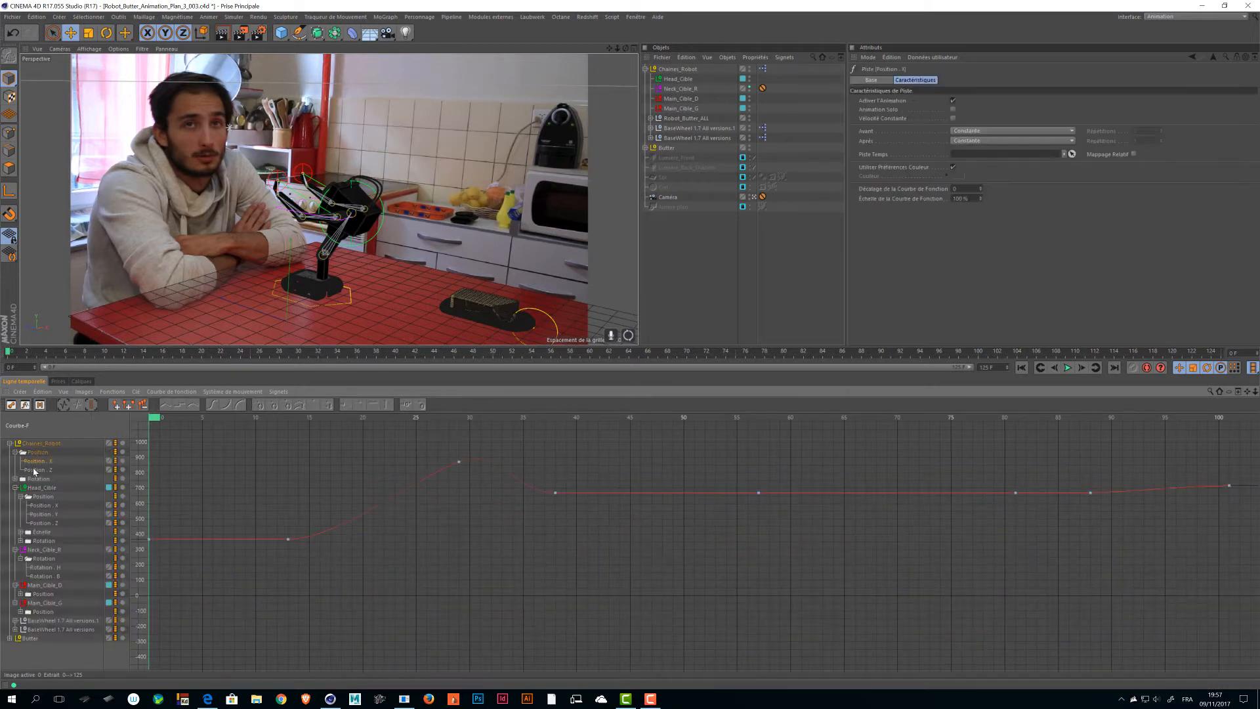
pyautogui.click(14, 487)
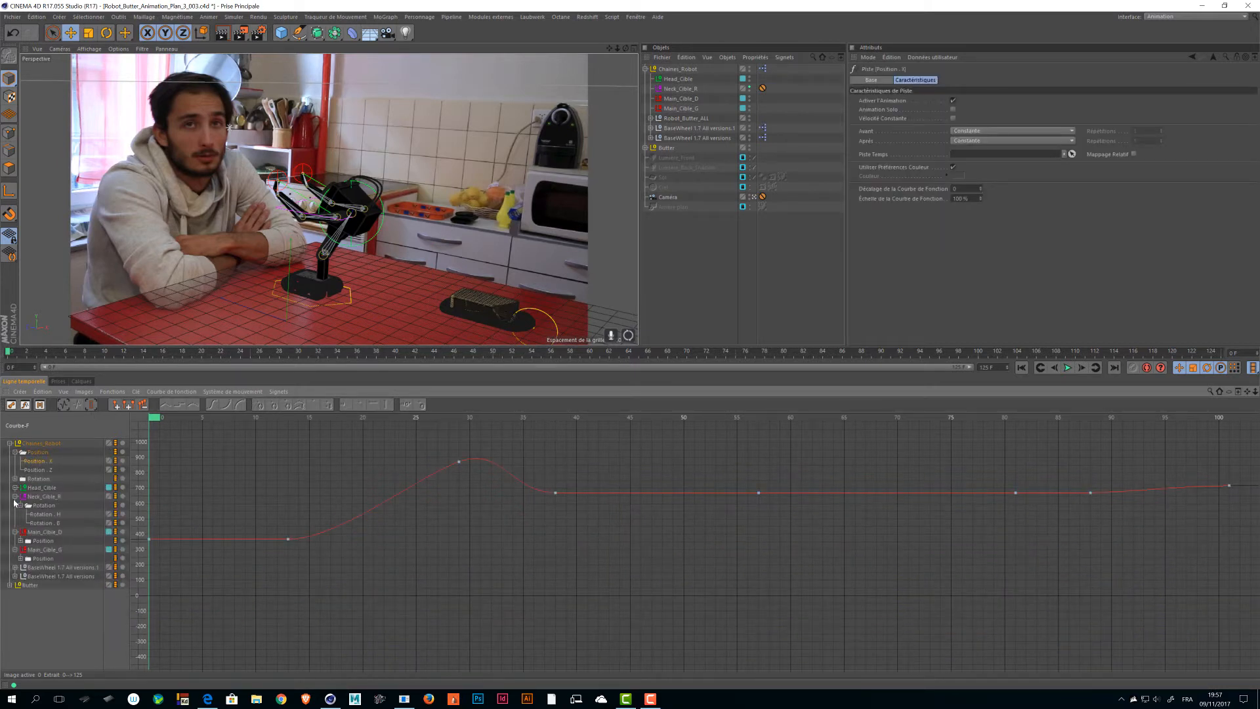
pyautogui.click(15, 497)
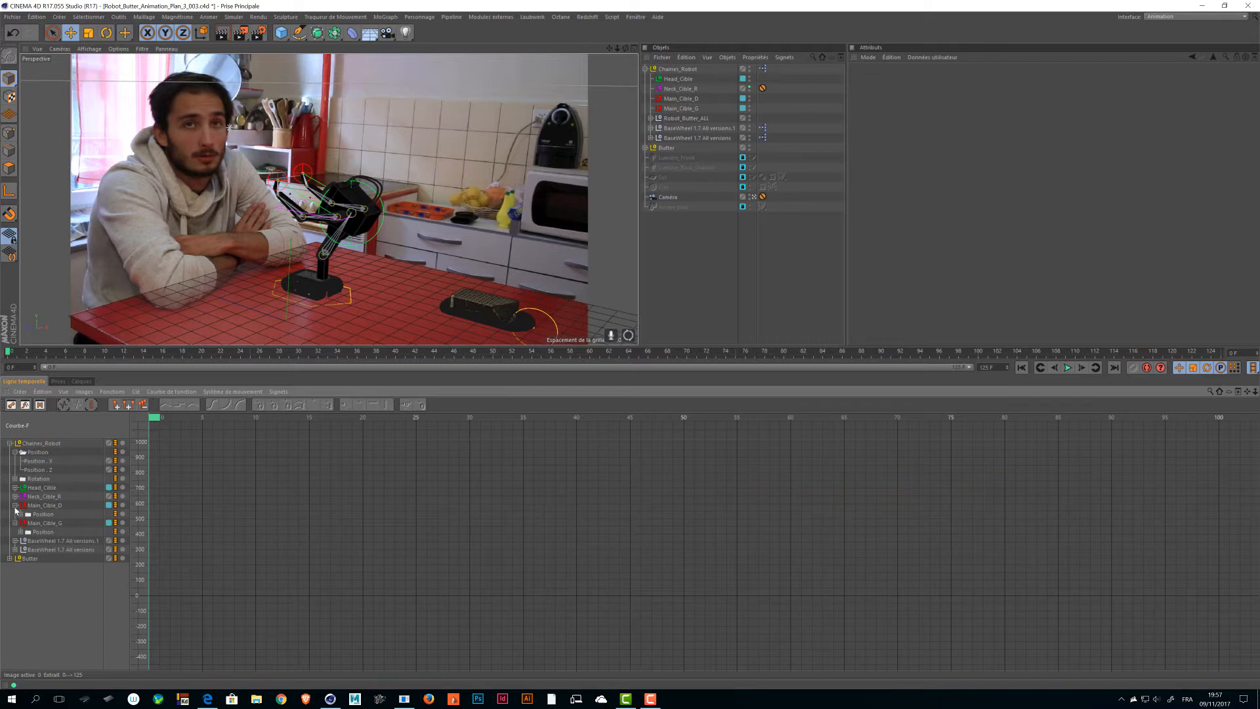
pyautogui.click(14, 506)
pyautogui.click(14, 515)
pyautogui.hotkey('ctrl', 'a')
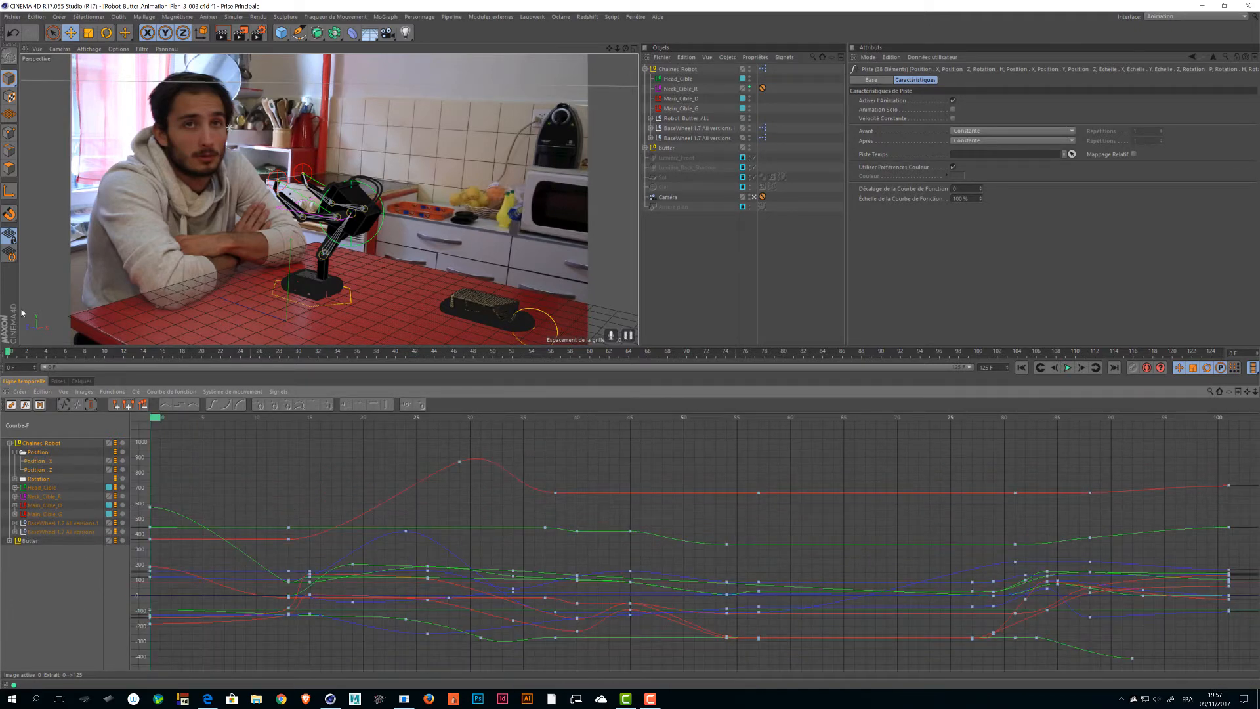
# - Display only the robot root's Position X, Position Z and Rotation H curves in the curve editor
pyautogui.click(35, 462)
pyautogui.click(34, 480)
pyautogui.click(18, 452)
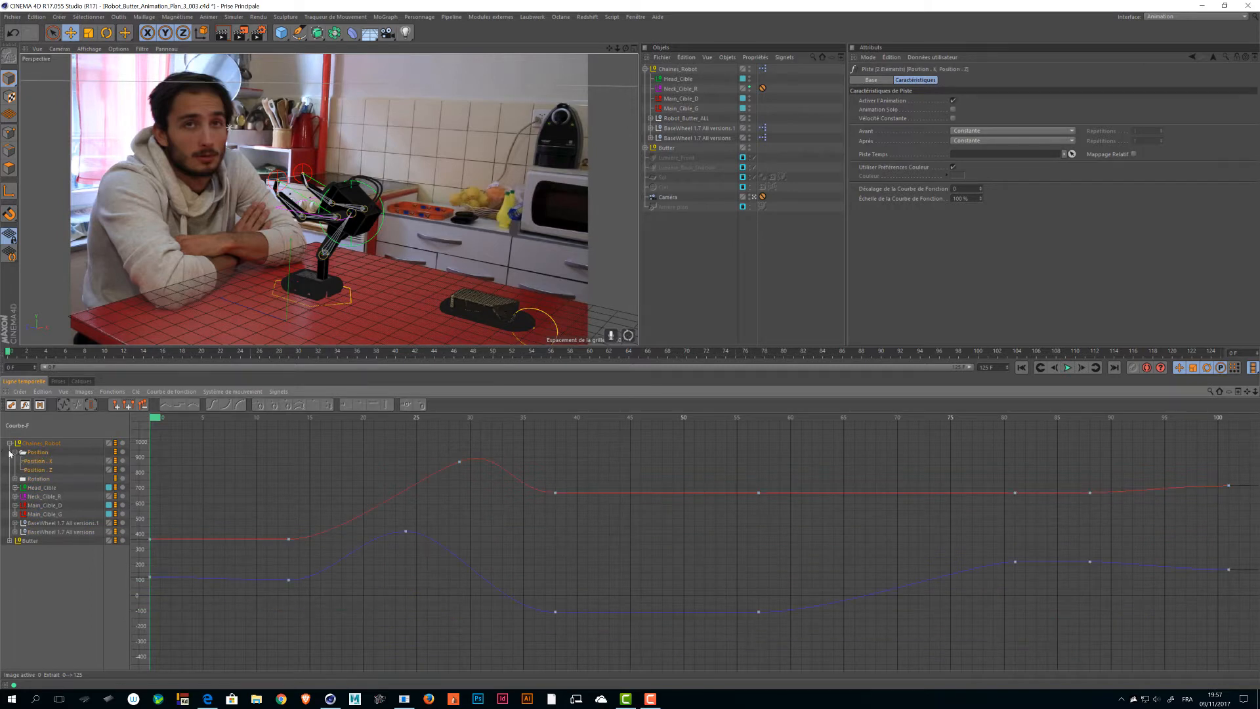
pyautogui.click(15, 453)
pyautogui.keyDown('shift'); pyautogui.click(33, 461); pyautogui.keyUp('shift')
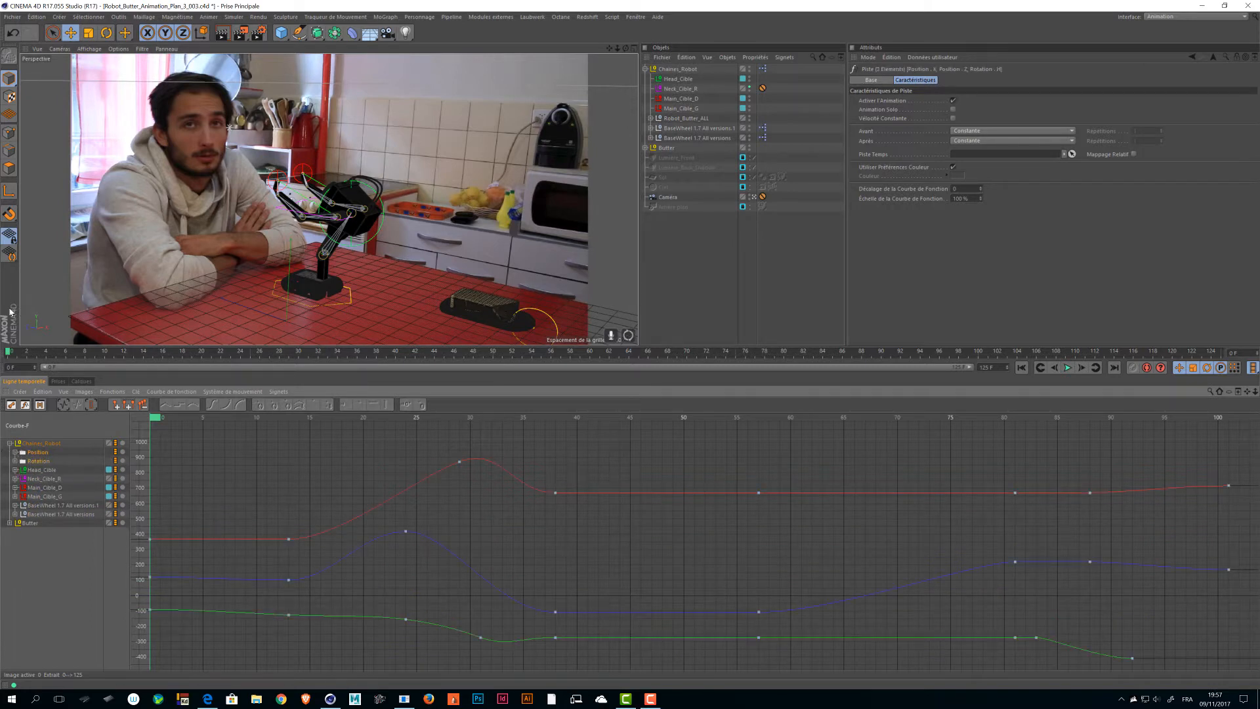
pyautogui.click(15, 461)
pyautogui.click(15, 452)
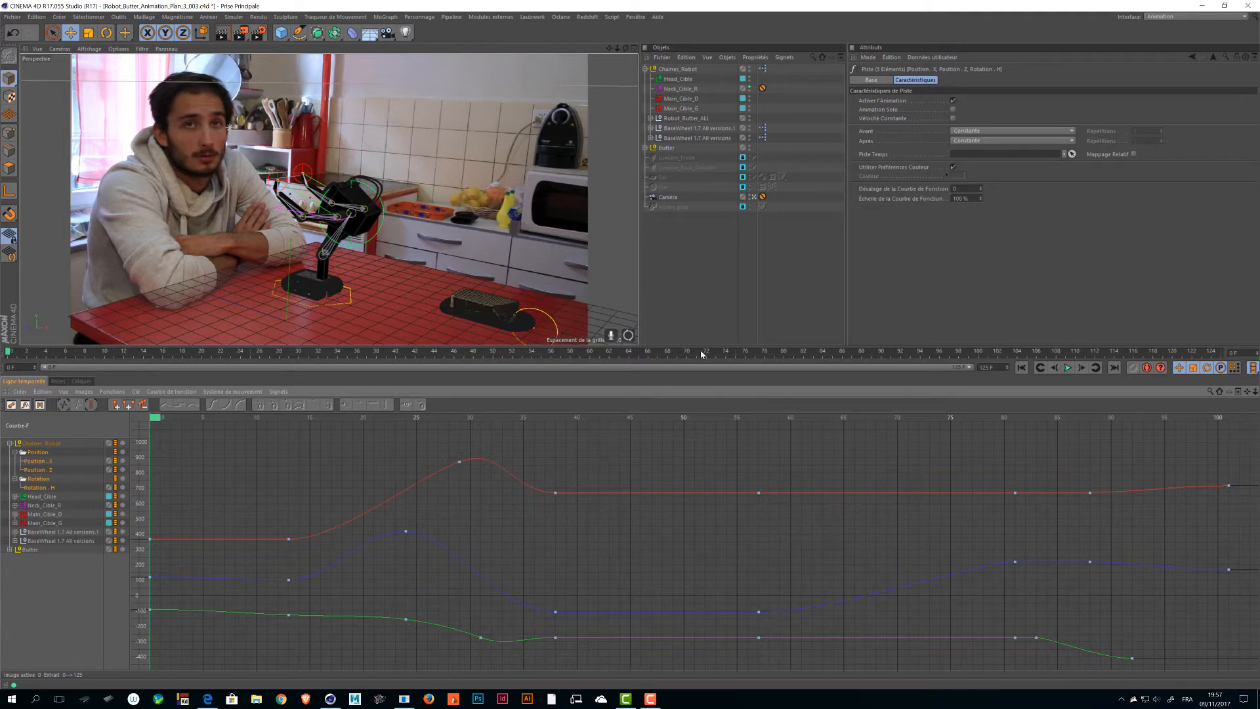
# - Go to frame 13 with the robot root selected, isolate its Position X curve and select the key there
pyautogui.click(677, 71)
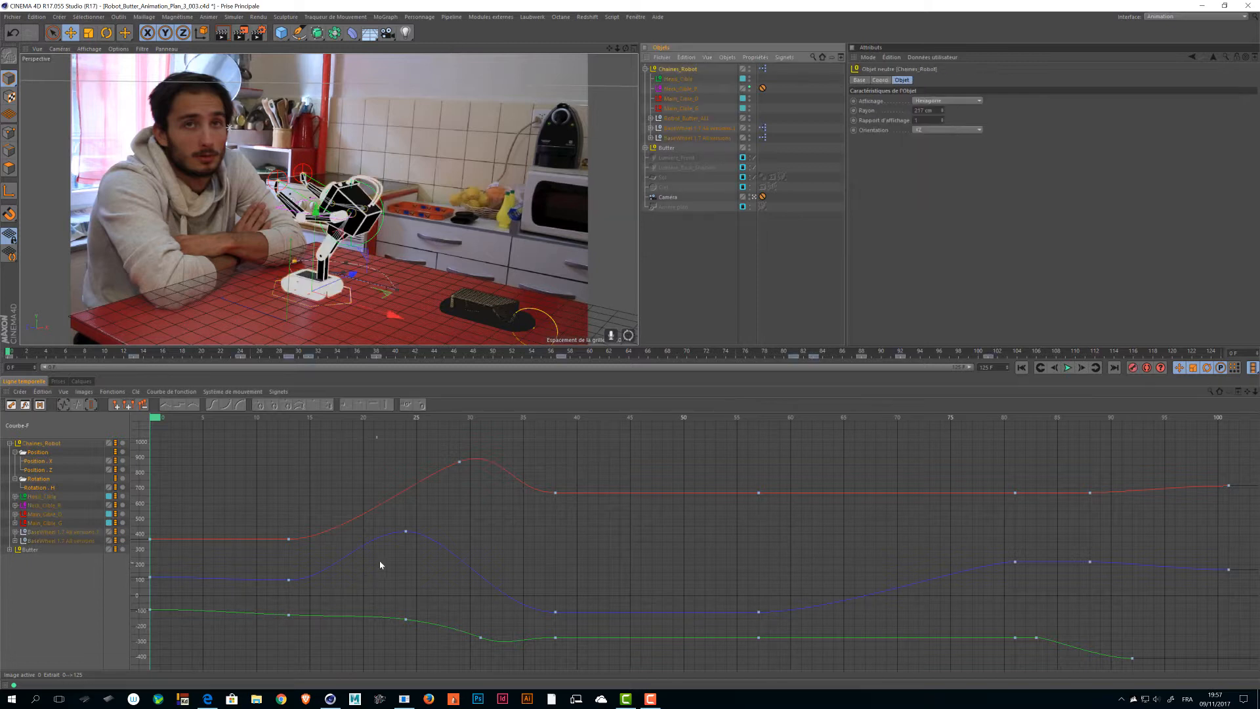
pyautogui.moveTo(10, 355); pyautogui.dragTo(129, 368)
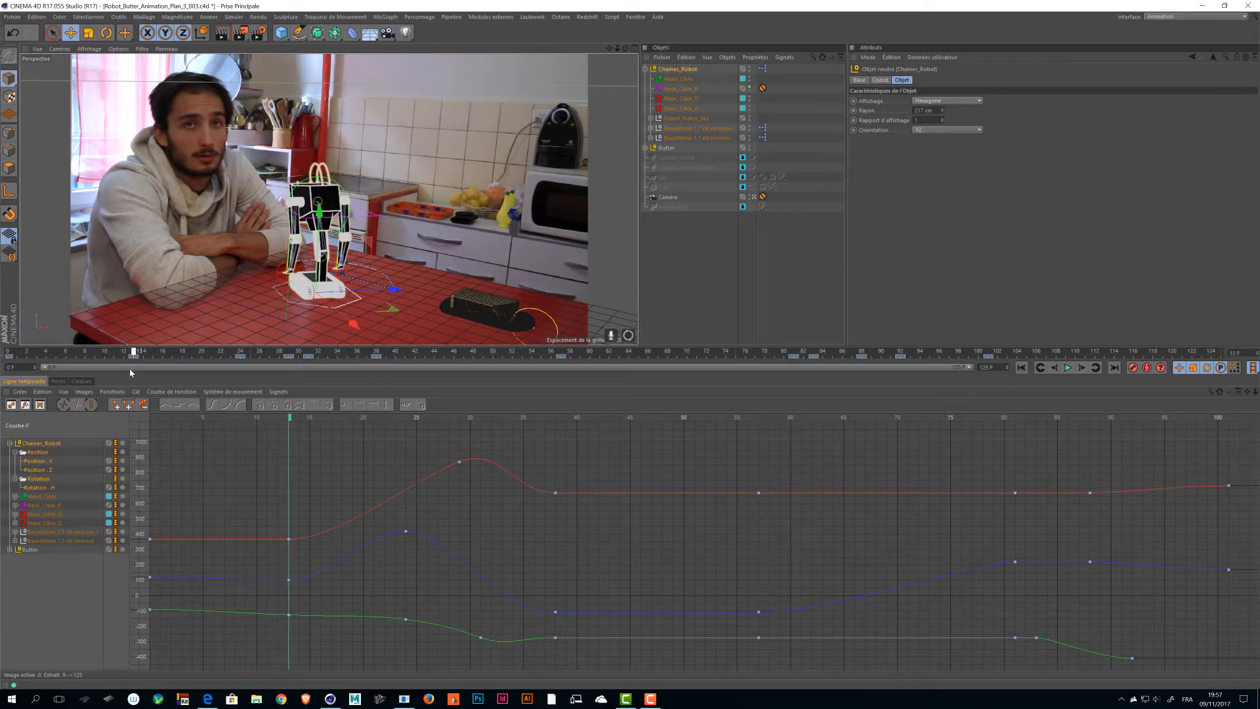
pyautogui.click(39, 461)
pyautogui.click(289, 539)
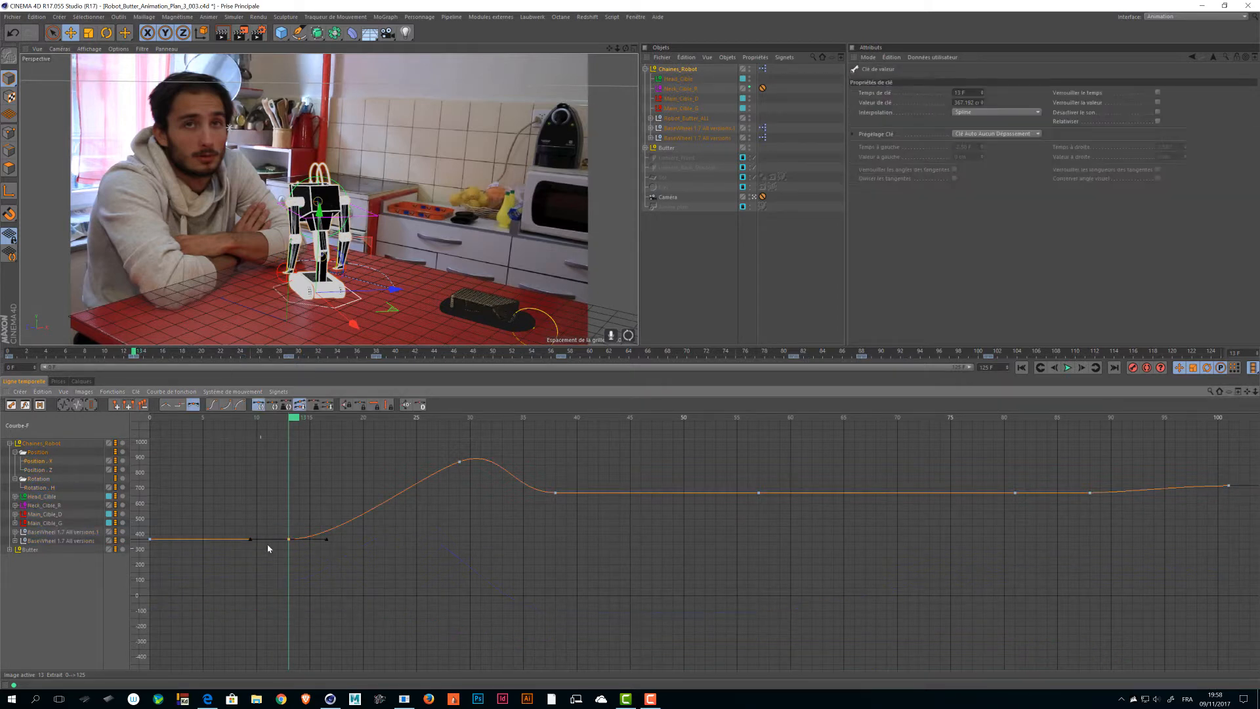
# - Try shifting the Position X key at frame 13 in the curve editor, and undo the move
pyautogui.moveTo(279, 542)
pyautogui.keyDown('alt'); pyautogui.mouseDown(button='right')
pyautogui.moveTo(334, 512)
pyautogui.moveTo(282, 545)
pyautogui.mouseUp(button='right'); pyautogui.keyUp('alt')
pyautogui.moveTo(289, 541); pyautogui.dragTo(294, 548)
pyautogui.hotkey('ctrl', 'z')
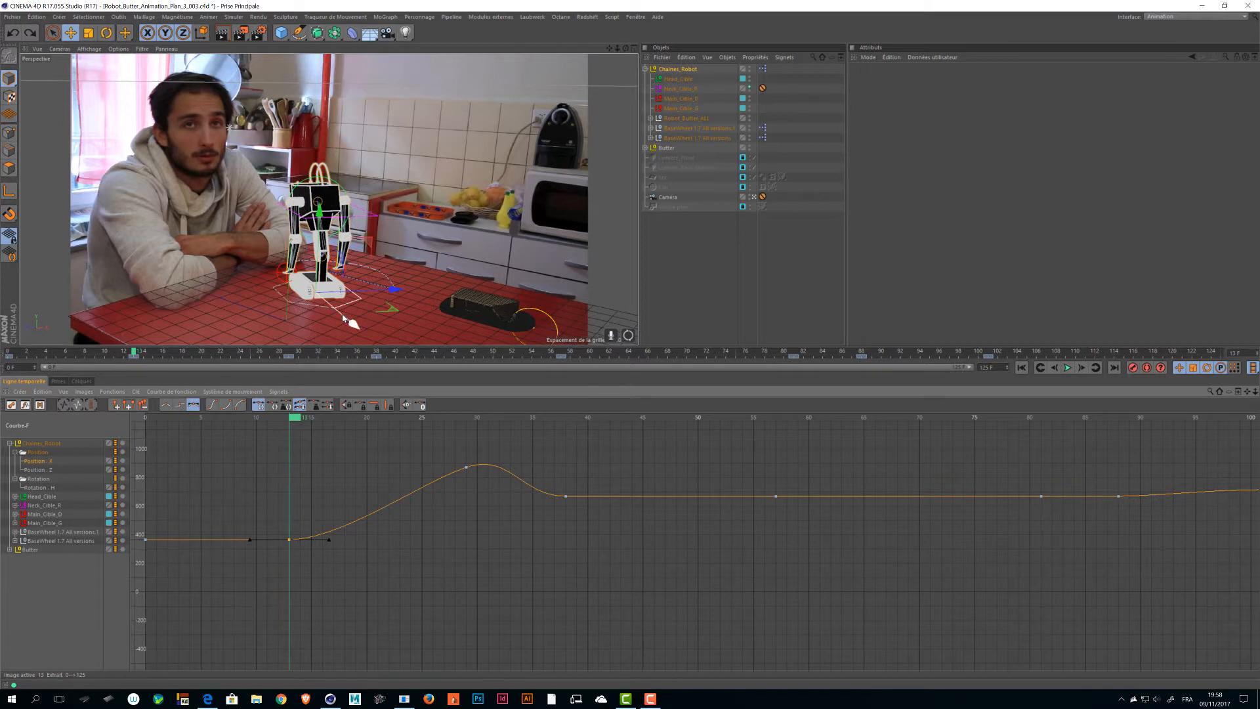
# - Select the robot root and leave the scene camera for a free view of its tracked base from above
pyautogui.click(671, 69)
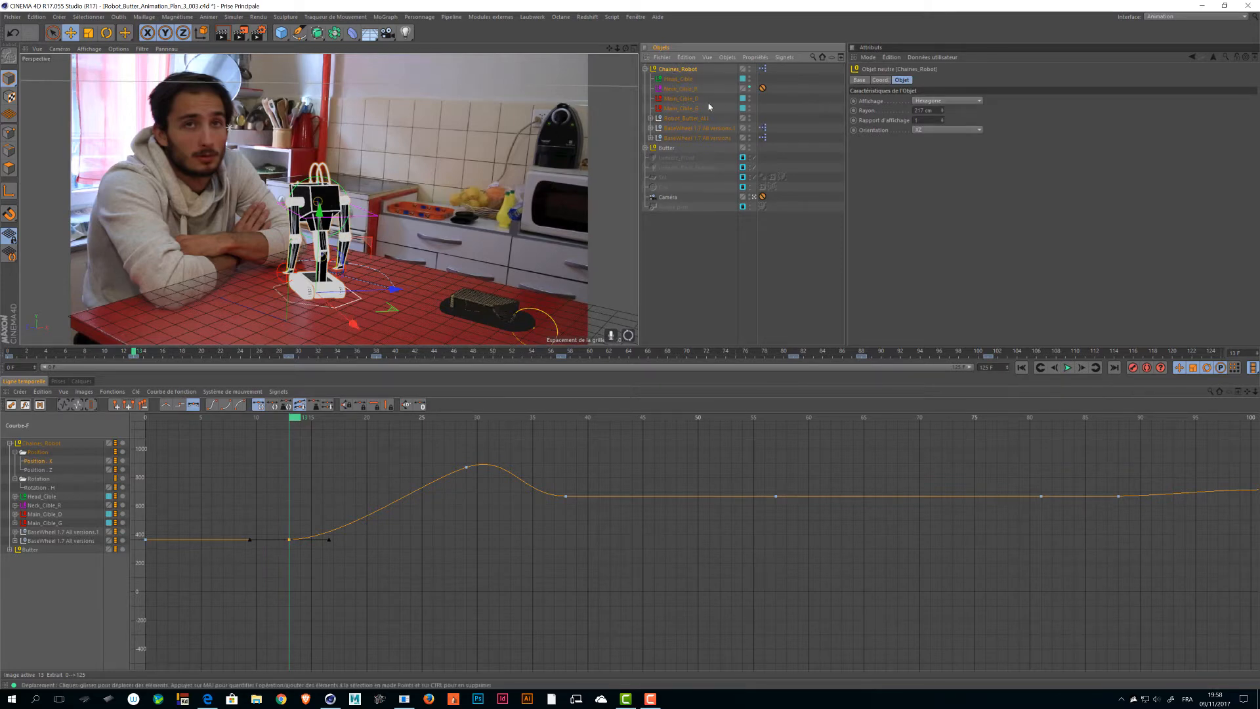
pyautogui.click(755, 196)
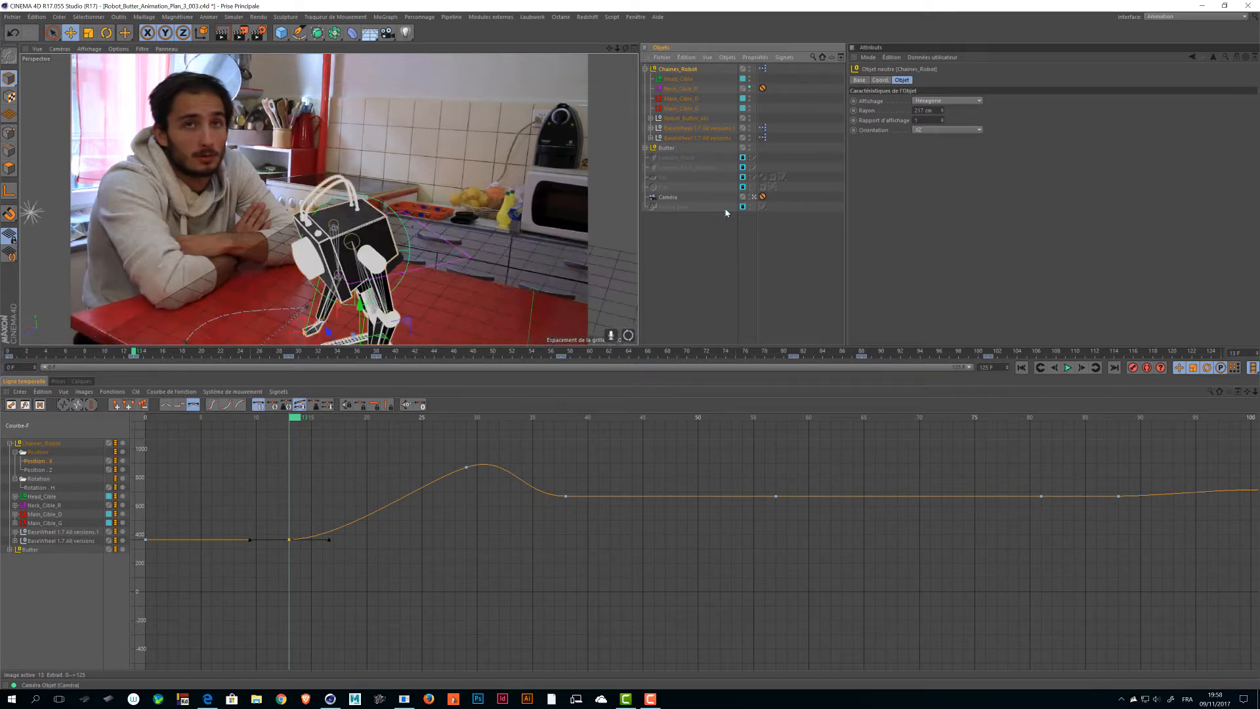
pyautogui.keyDown('alt'); pyautogui.moveTo(512, 204); pyautogui.dragTo(302, 263); pyautogui.keyUp('alt')
pyautogui.keyDown('alt'); pyautogui.moveTo(302, 263); pyautogui.dragTo(403, 257, button='right'); pyautogui.keyUp('alt')
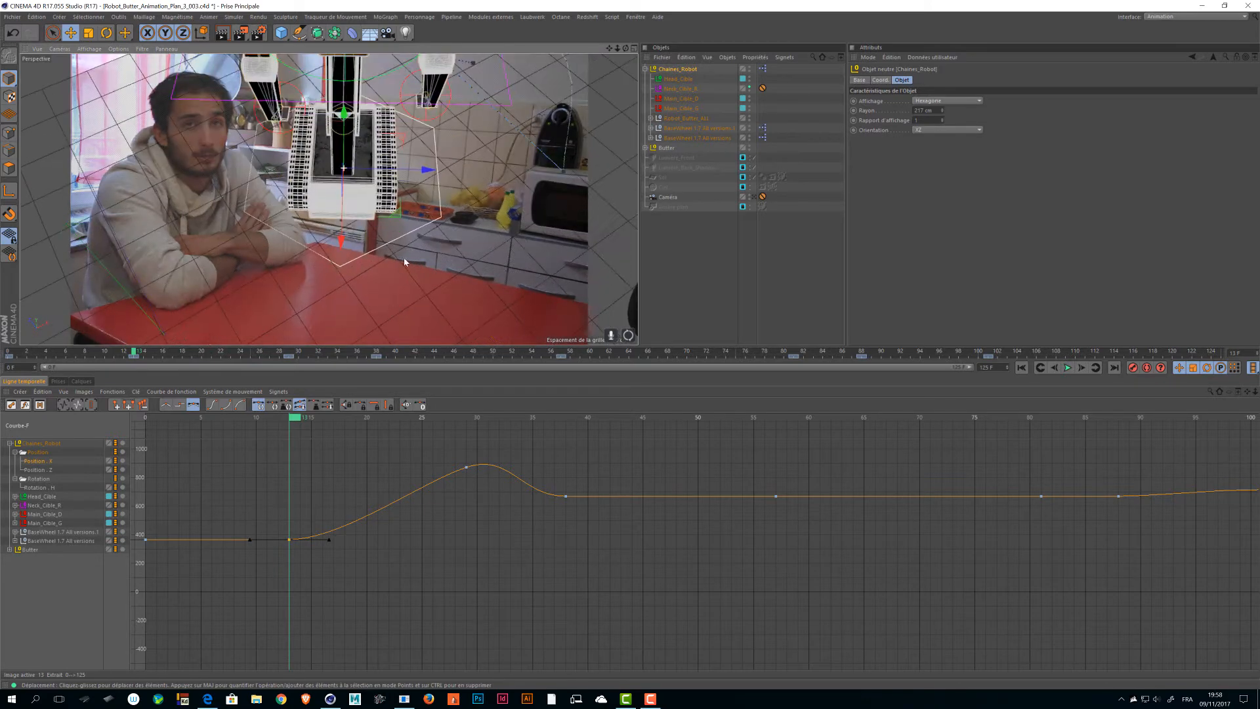
pyautogui.keyDown('alt'); pyautogui.moveTo(404, 258); pyautogui.dragTo(381, 242); pyautogui.keyUp('alt')
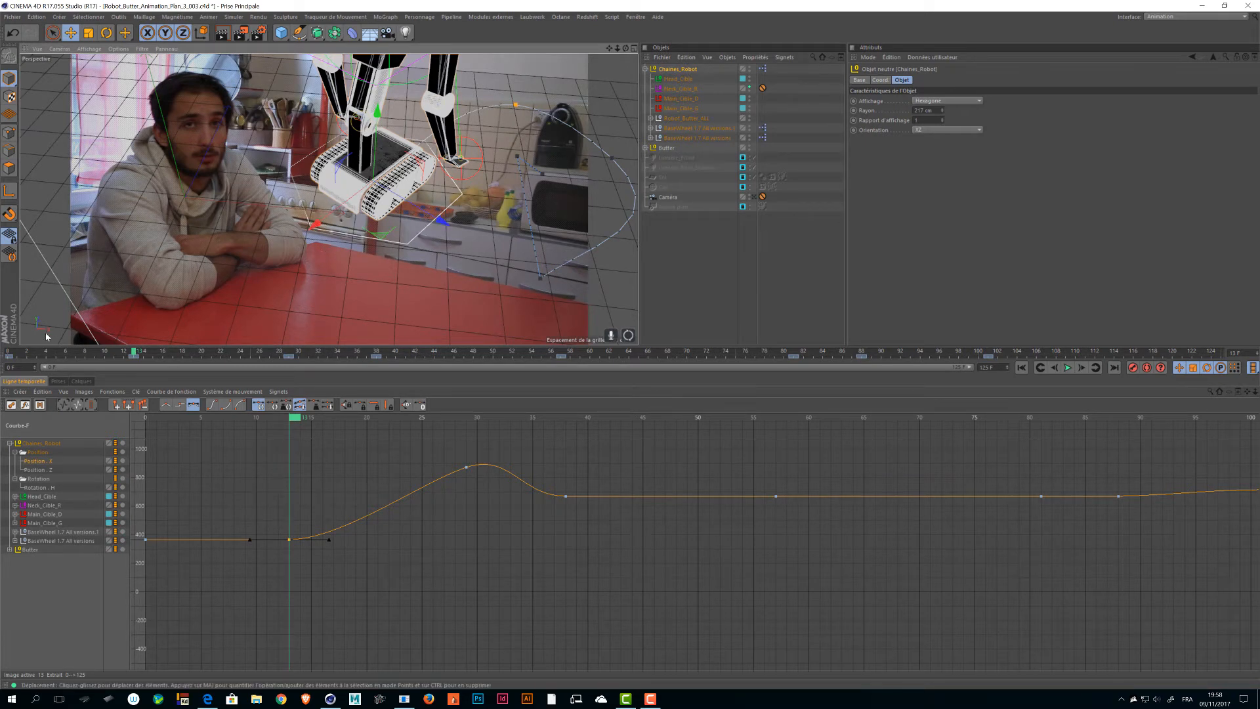
# - Try moving the robot along its X axis and raising its frame 13 Position X key to about 546 cm, undoing both
pyautogui.moveTo(327, 219); pyautogui.dragTo(357, 195)
pyautogui.hotkey('ctrl', 'z')
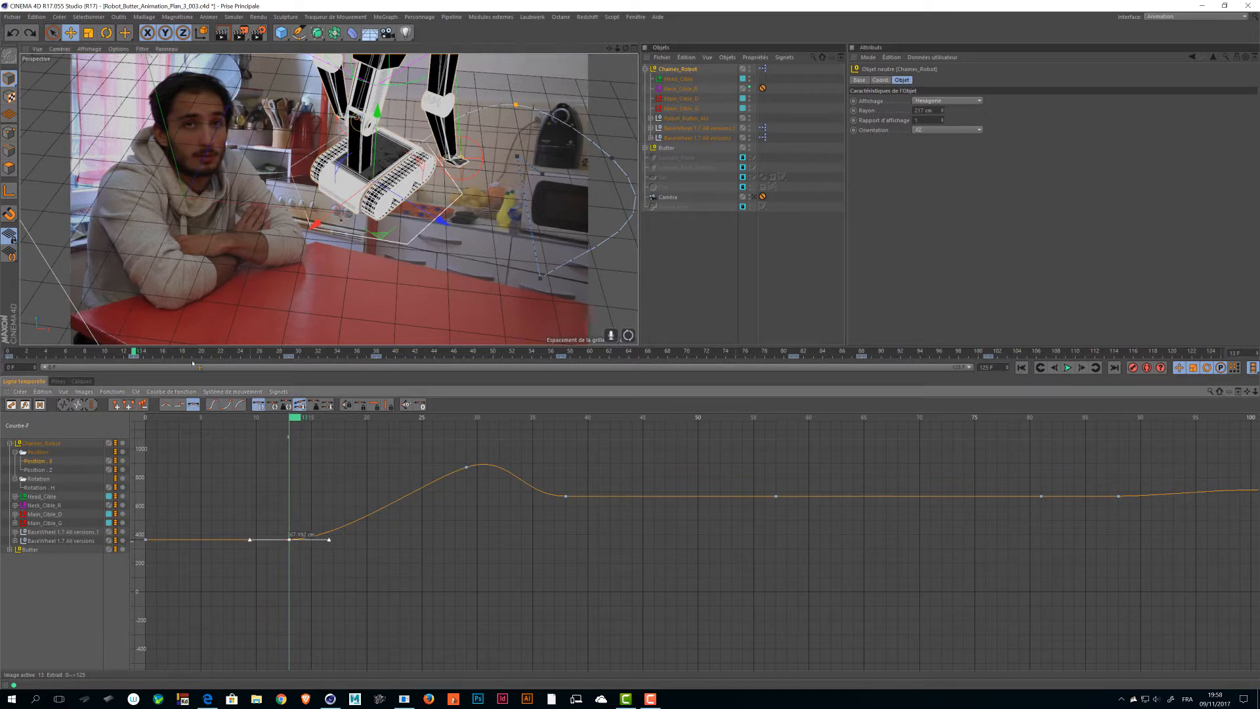
pyautogui.moveTo(291, 542); pyautogui.dragTo(289, 515)
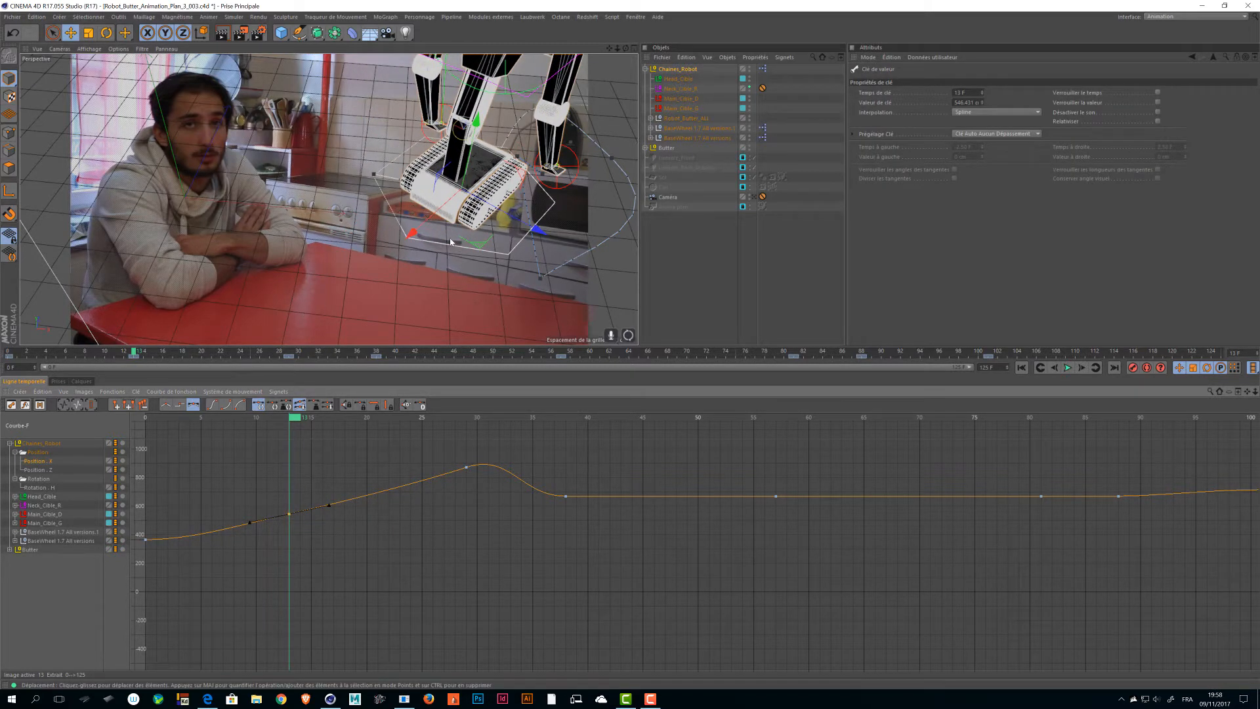
pyautogui.hotkey('ctrl', 'z')
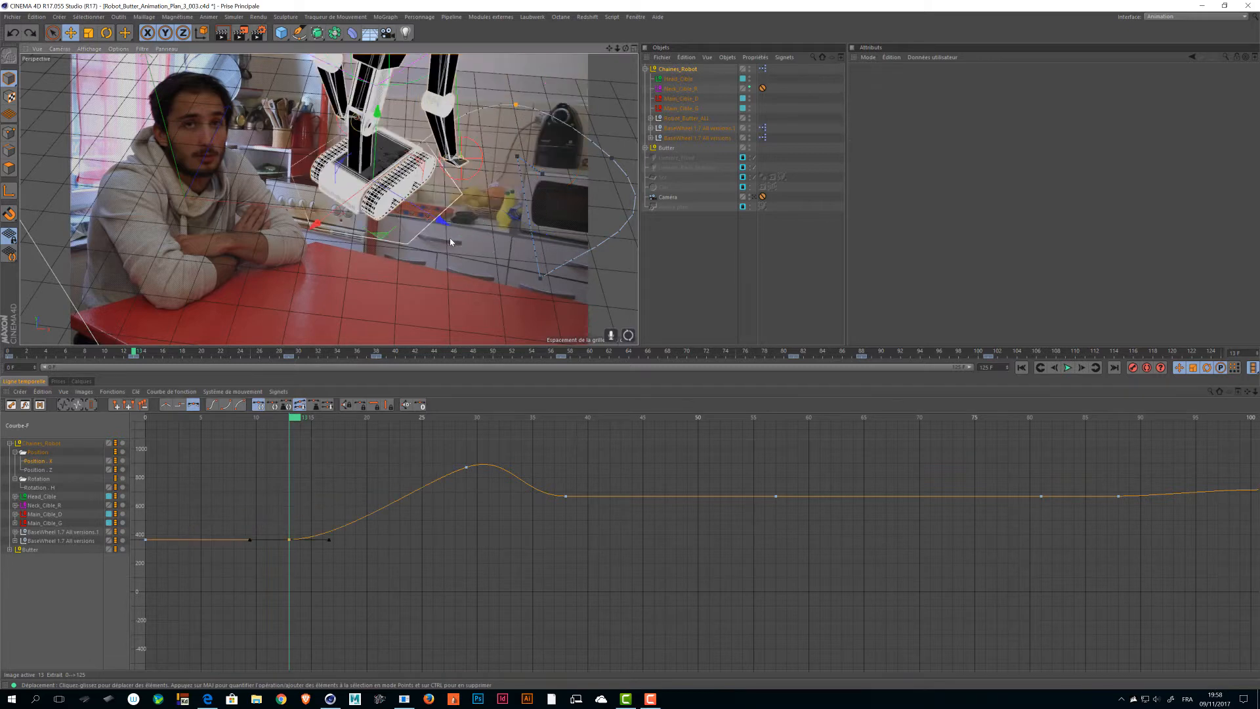
# - Switch the axes to world coordinates and inspect the robot's travel at frames 42, 0 and 13 from several angles
pyautogui.click(201, 33)
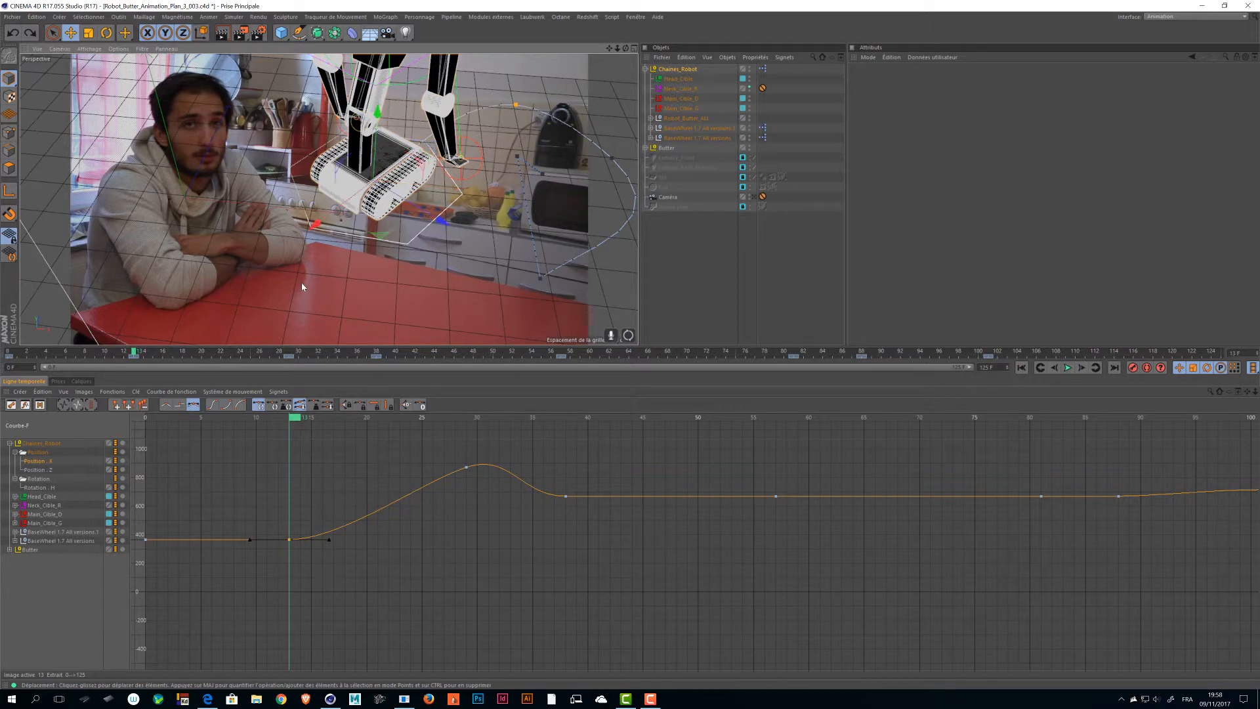
pyautogui.keyDown('alt'); pyautogui.moveTo(385, 247); pyautogui.dragTo(176, 249); pyautogui.keyUp('alt')
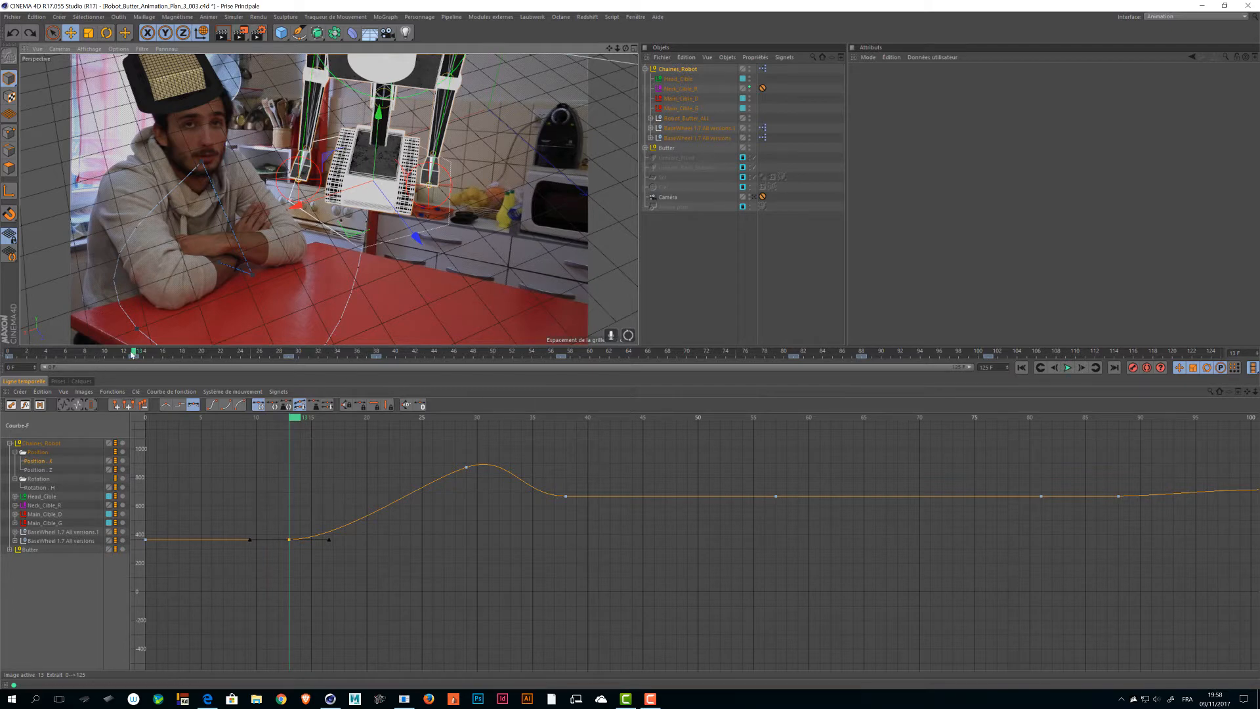
pyautogui.moveTo(131, 353); pyautogui.dragTo(415, 352)
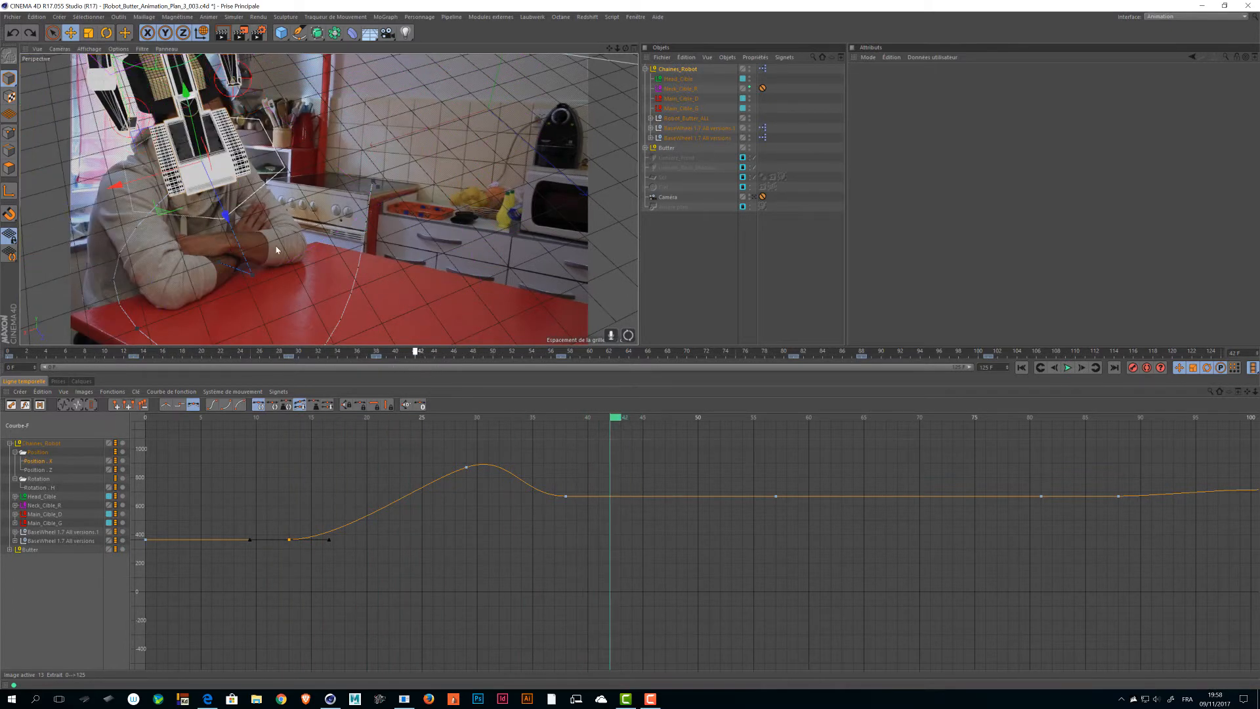
pyautogui.keyDown('alt'); pyautogui.moveTo(277, 250); pyautogui.dragTo(542, 271); pyautogui.keyUp('alt')
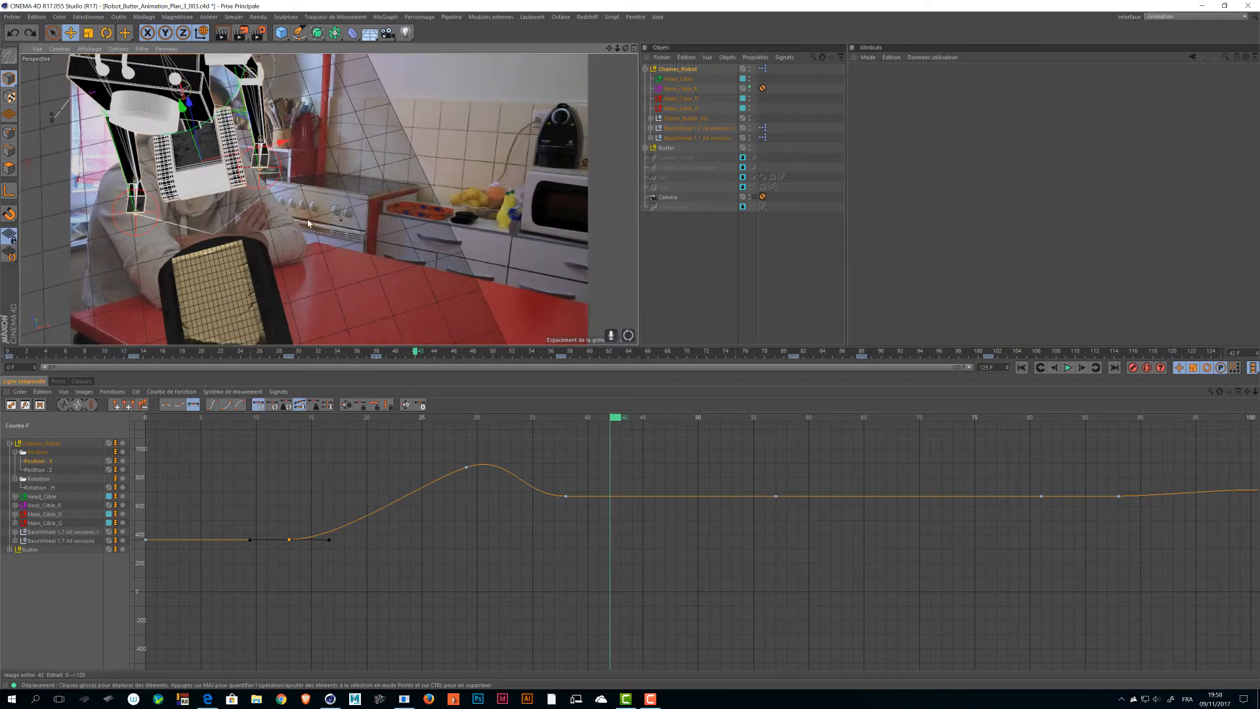
pyautogui.keyDown('alt'); pyautogui.moveTo(308, 223); pyautogui.dragTo(118, 230); pyautogui.keyUp('alt')
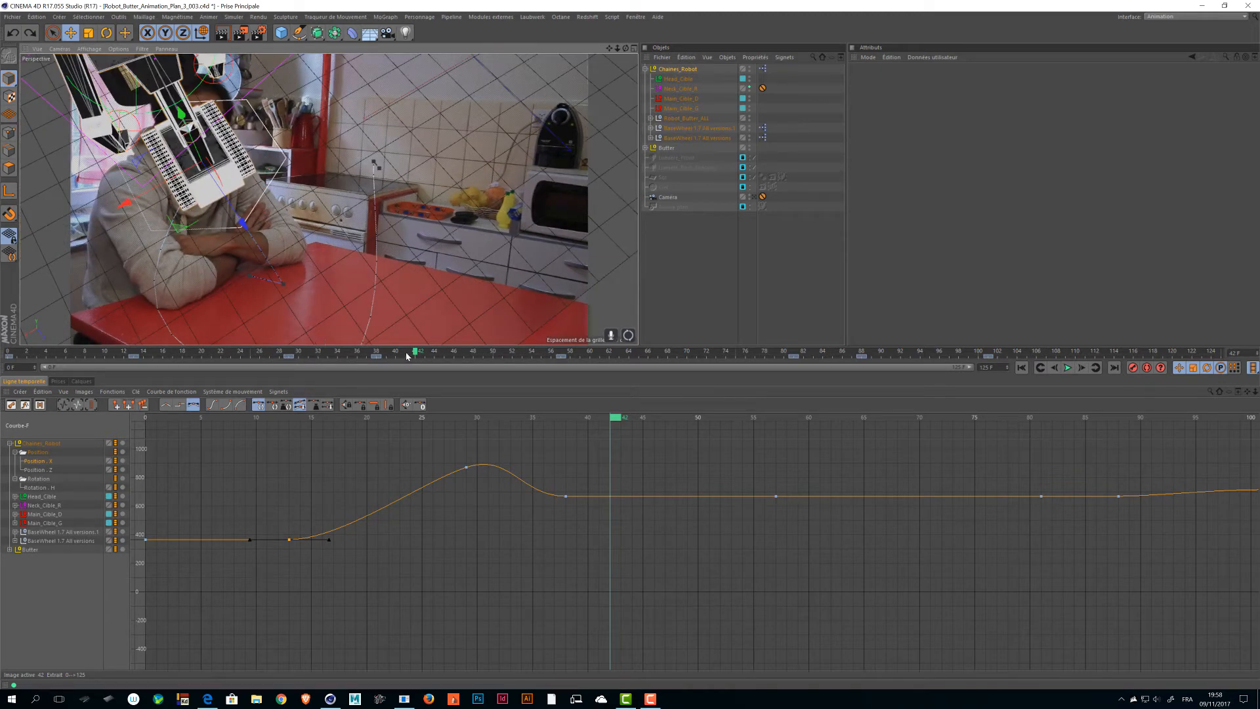
pyautogui.moveTo(406, 355); pyautogui.dragTo(7, 355)
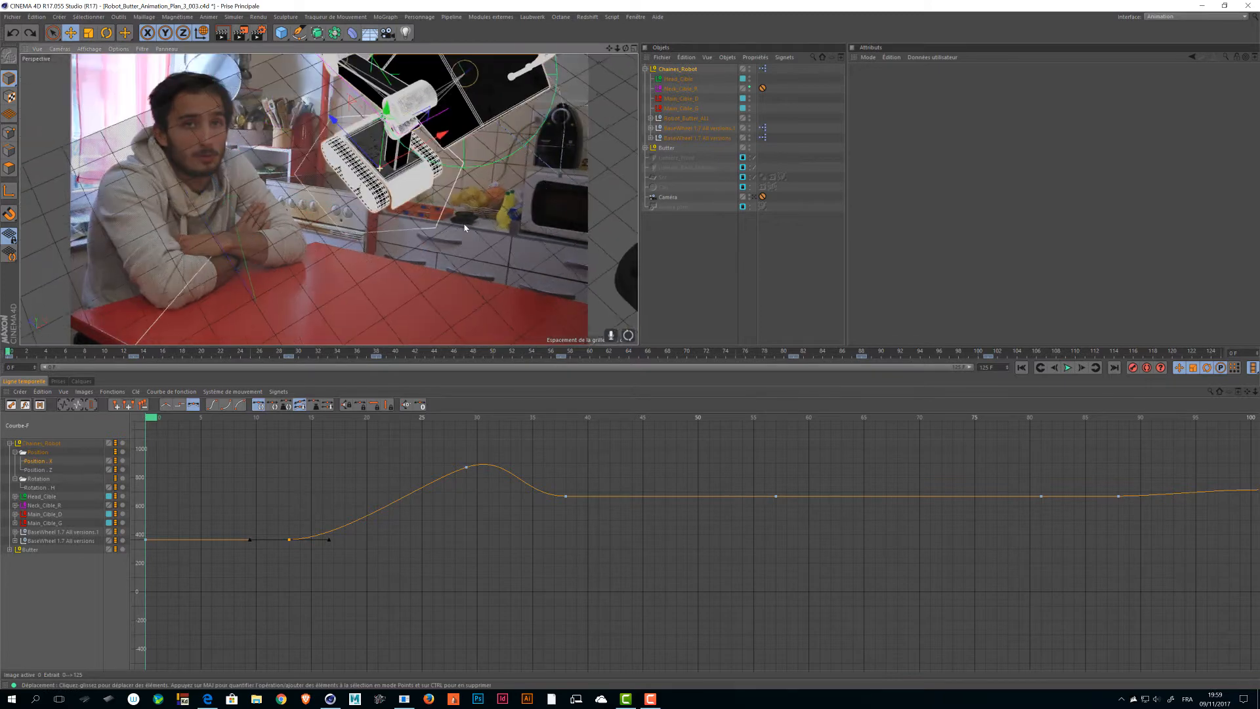
pyautogui.keyDown('alt'); pyautogui.moveTo(465, 227); pyautogui.dragTo(405, 231); pyautogui.keyUp('alt')
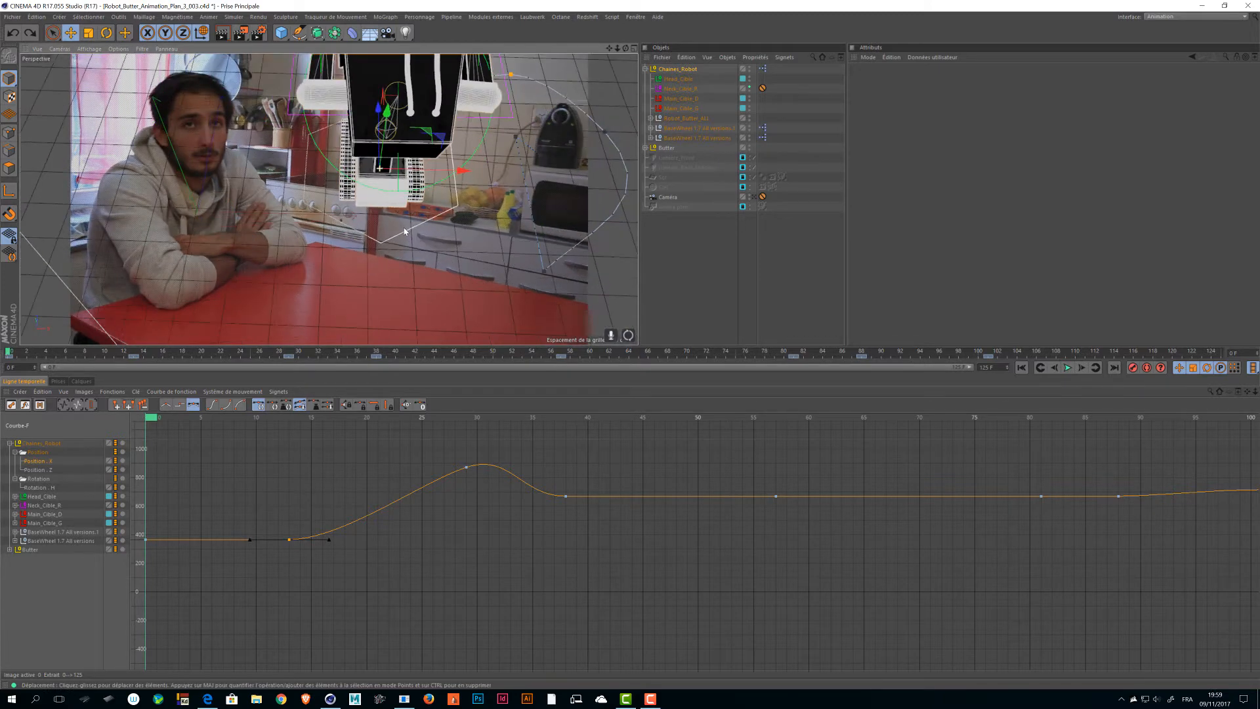
pyautogui.moveTo(234, 420); pyautogui.dragTo(290, 421)
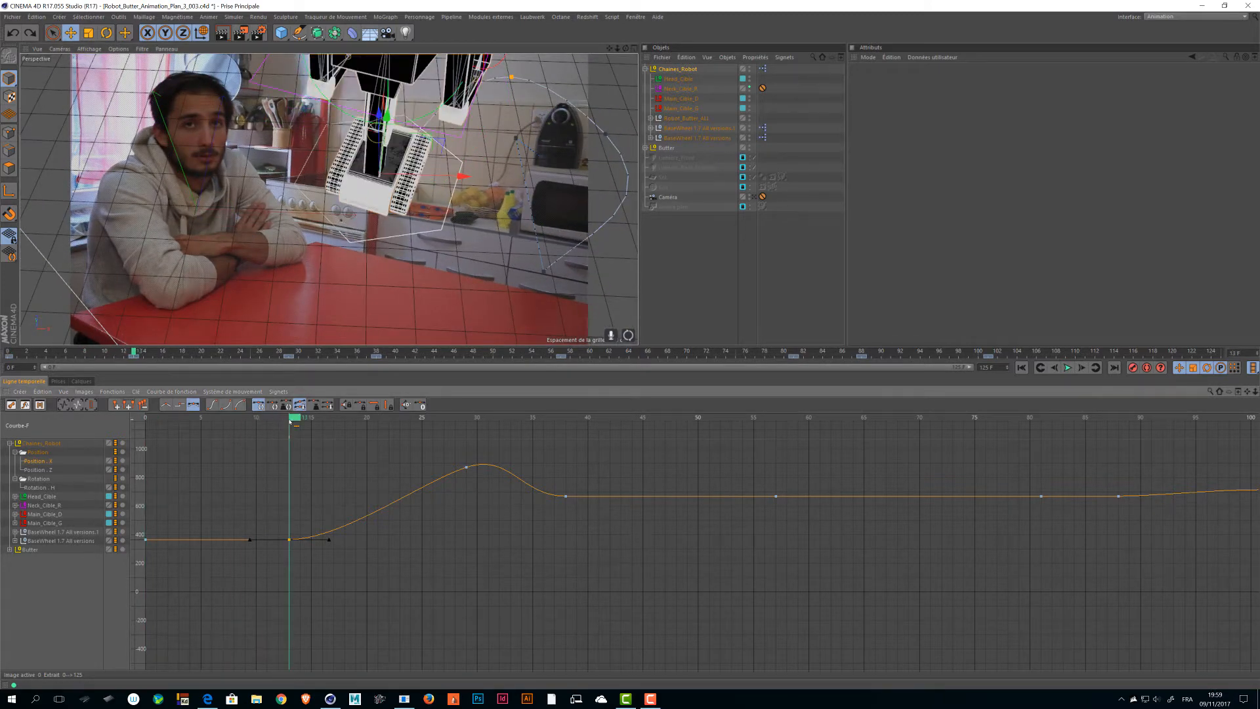
pyautogui.keyDown('alt'); pyautogui.moveTo(391, 287); pyautogui.dragTo(440, 289); pyautogui.keyUp('alt')
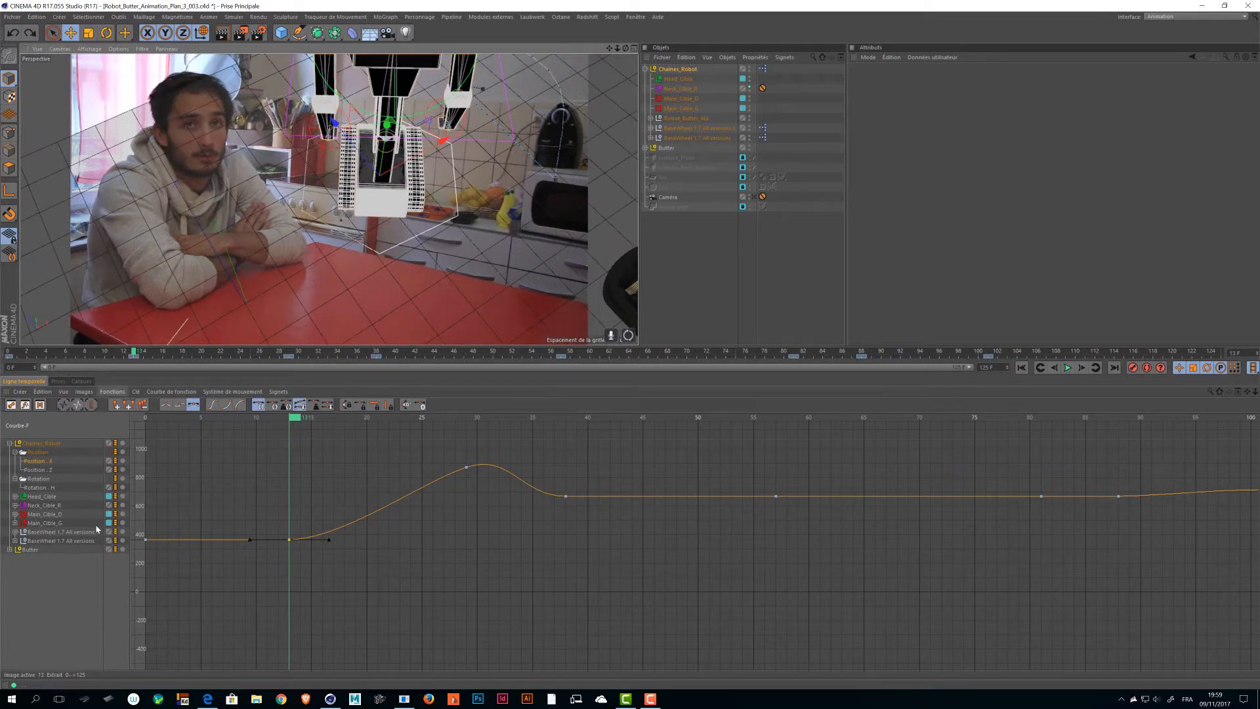
# - Show the Position Z curve alongside Position X and lower both curves' keys at frame 13 to create an anticipation dip
pyautogui.keyDown('ctrl'); pyautogui.click(41, 470); pyautogui.keyUp('ctrl')
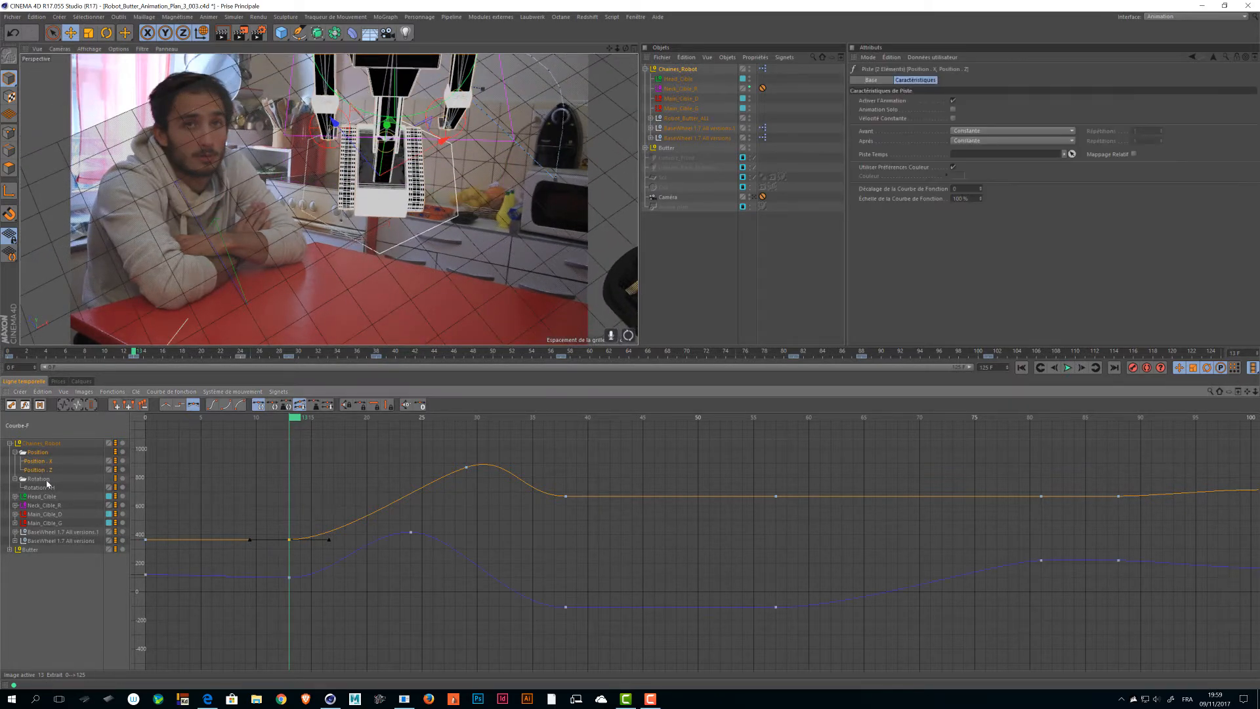
pyautogui.moveTo(322, 595); pyautogui.dragTo(353, 660)
pyautogui.keyDown('alt'); pyautogui.moveTo(285, 601); pyautogui.dragTo(322, 567, button='middle'); pyautogui.keyUp('alt')
pyautogui.moveTo(328, 545); pyautogui.dragTo(327, 555)
pyautogui.click(326, 552)
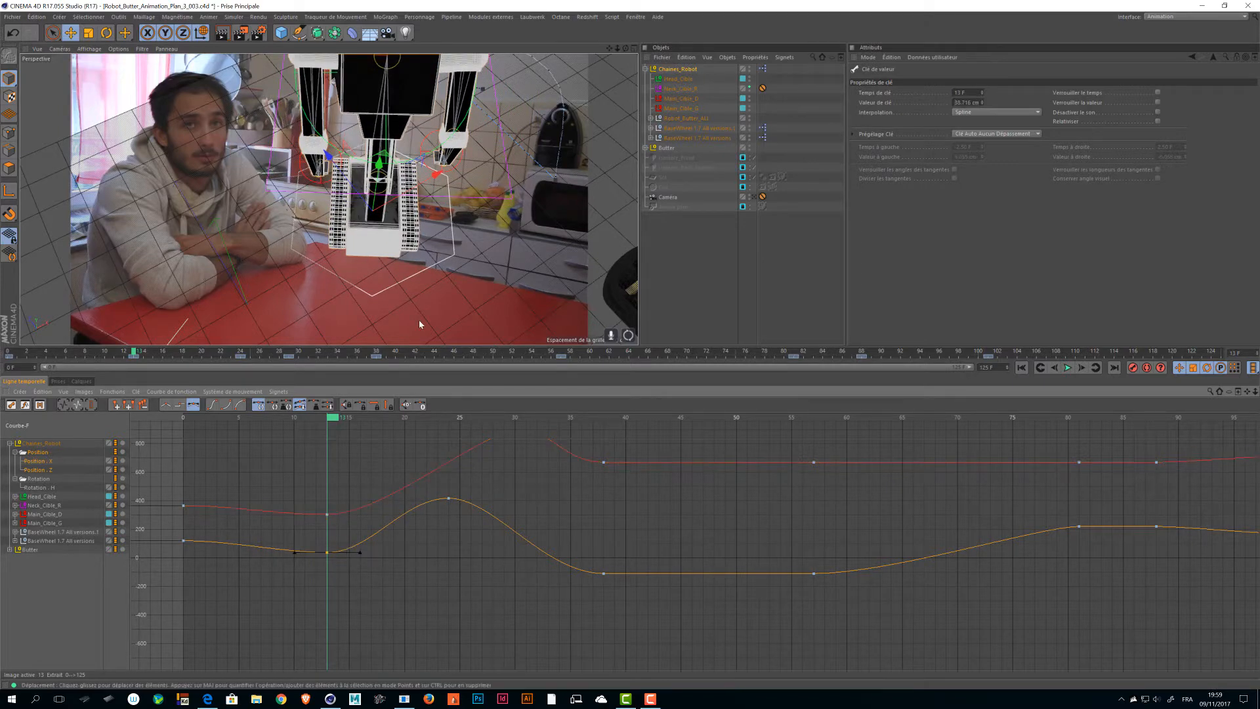
# - Check the motion from frame 0 to 8 and raise the frame 13 Position X and Z keys slightly to soften the dip
pyautogui.moveTo(333, 418); pyautogui.dragTo(184, 420)
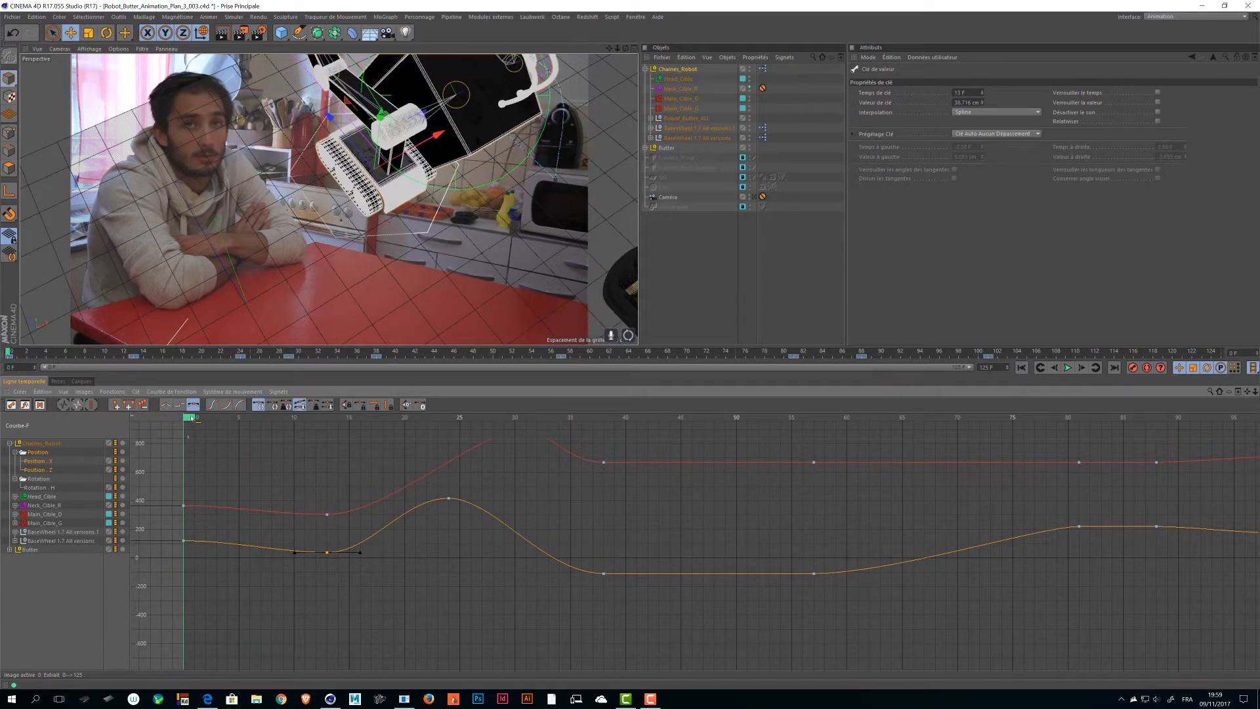
pyautogui.moveTo(191, 419); pyautogui.dragTo(269, 419)
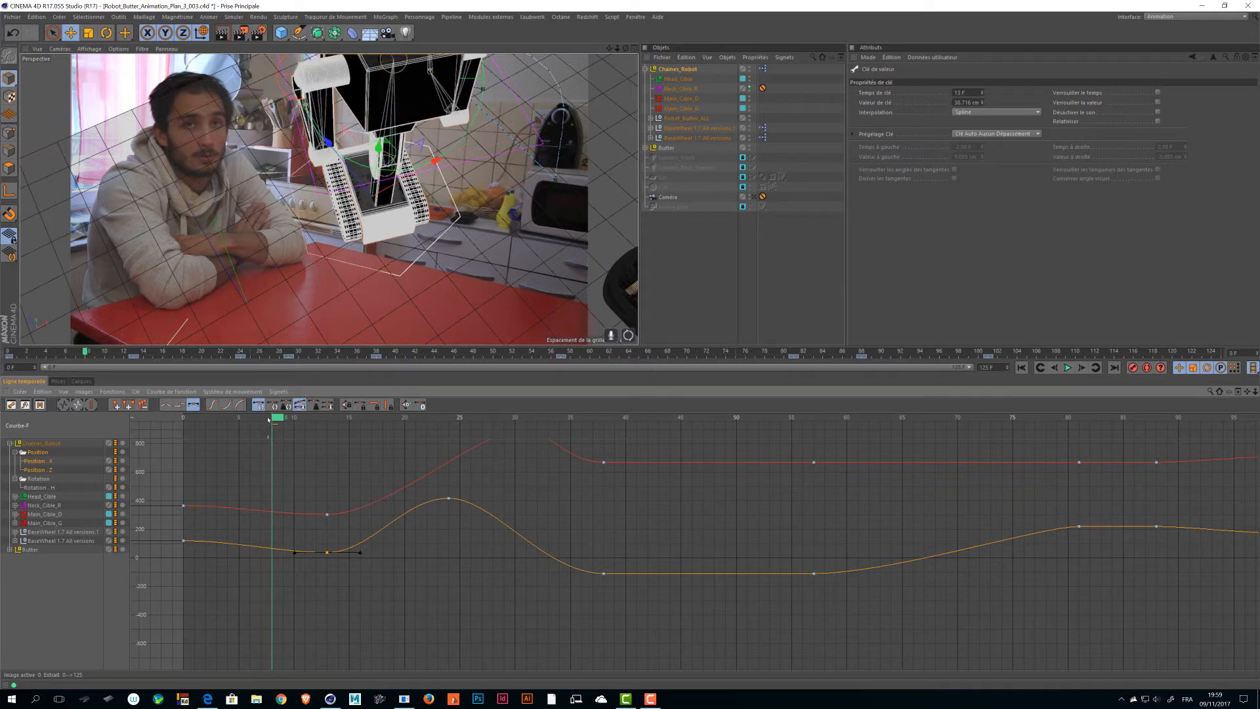
pyautogui.moveTo(316, 551); pyautogui.dragTo(328, 511)
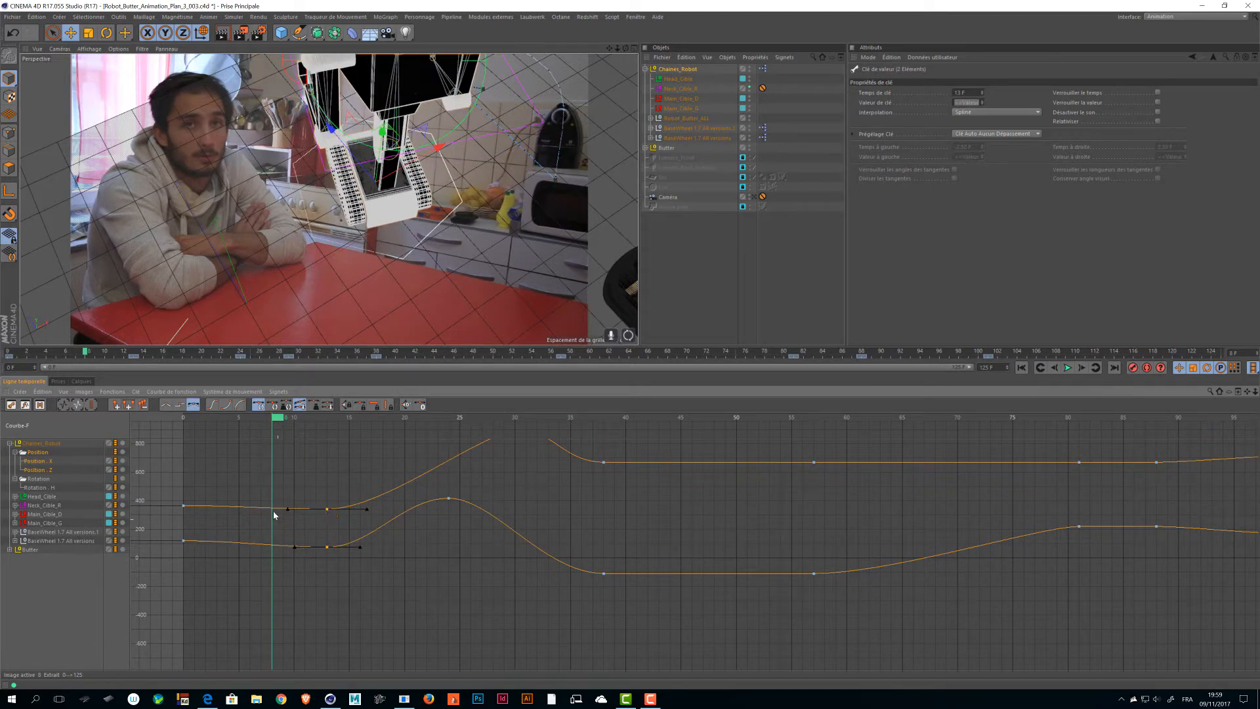
# - Lengthen the flat tangents of the frame 0 Position X and Z keys to 15.90 F and check the motion up to frame 12
pyautogui.moveTo(206, 484); pyautogui.dragTo(140, 578)
pyautogui.moveTo(222, 512); pyautogui.dragTo(361, 501)
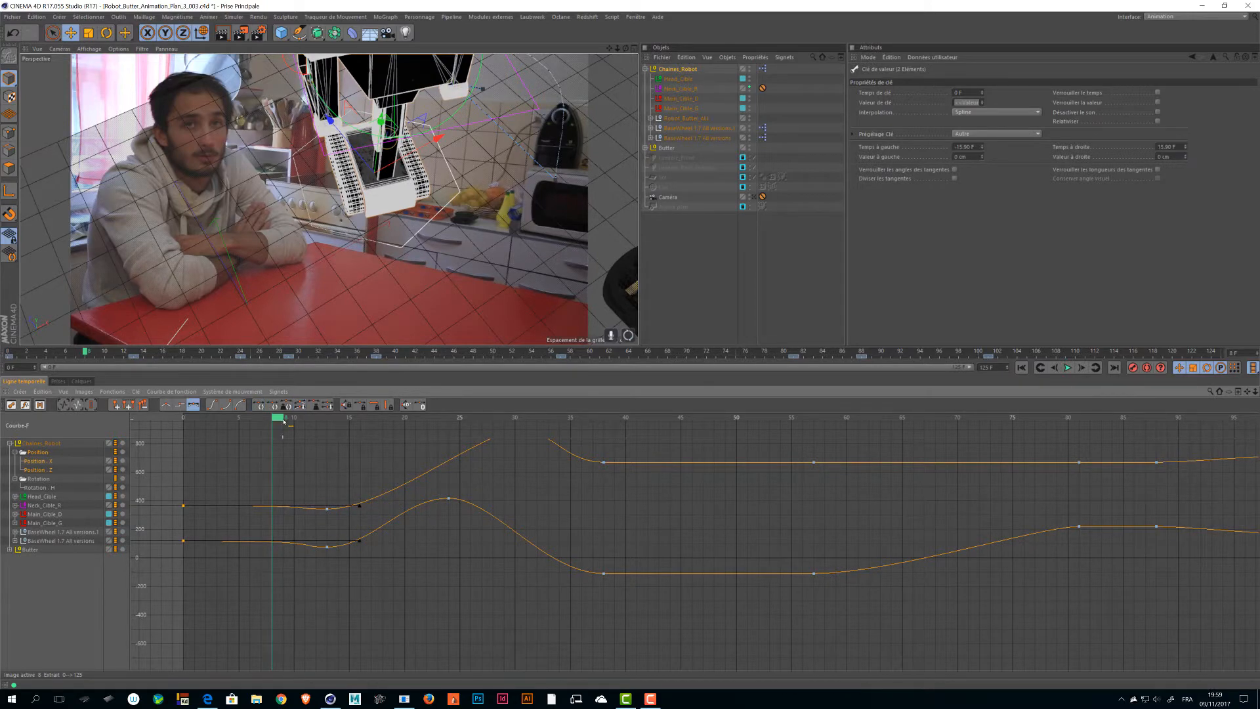
pyautogui.moveTo(262, 419); pyautogui.dragTo(324, 434)
pyautogui.keyDown('alt'); pyautogui.moveTo(420, 247); pyautogui.dragTo(375, 247); pyautogui.keyUp('alt')
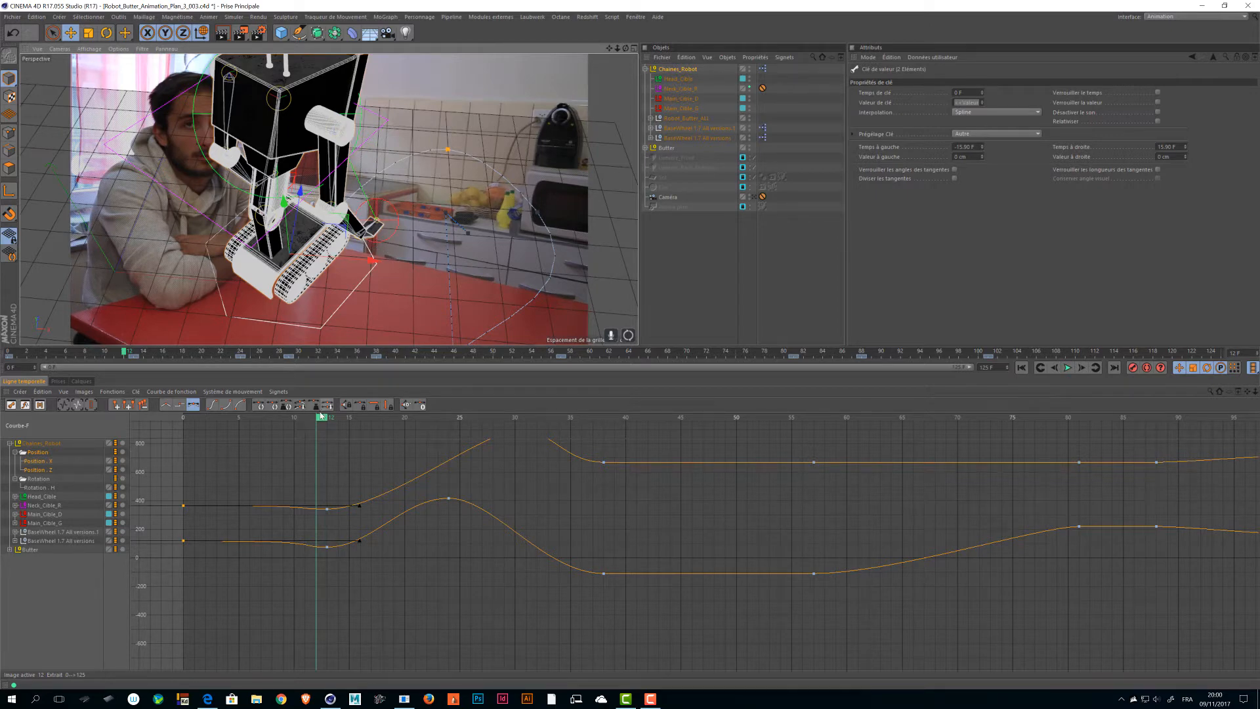
# - Advance the animation to frame 24 and examine the robot's pose at the Position Z peak from another angle
pyautogui.moveTo(322, 416); pyautogui.dragTo(408, 422)
pyautogui.moveTo(444, 422)
pyautogui.mouseDown()
pyautogui.moveTo(459, 422)
pyautogui.moveTo(448, 422)
pyautogui.mouseUp()
pyautogui.keyDown('alt'); pyautogui.moveTo(407, 282); pyautogui.dragTo(276, 293); pyautogui.keyUp('alt')
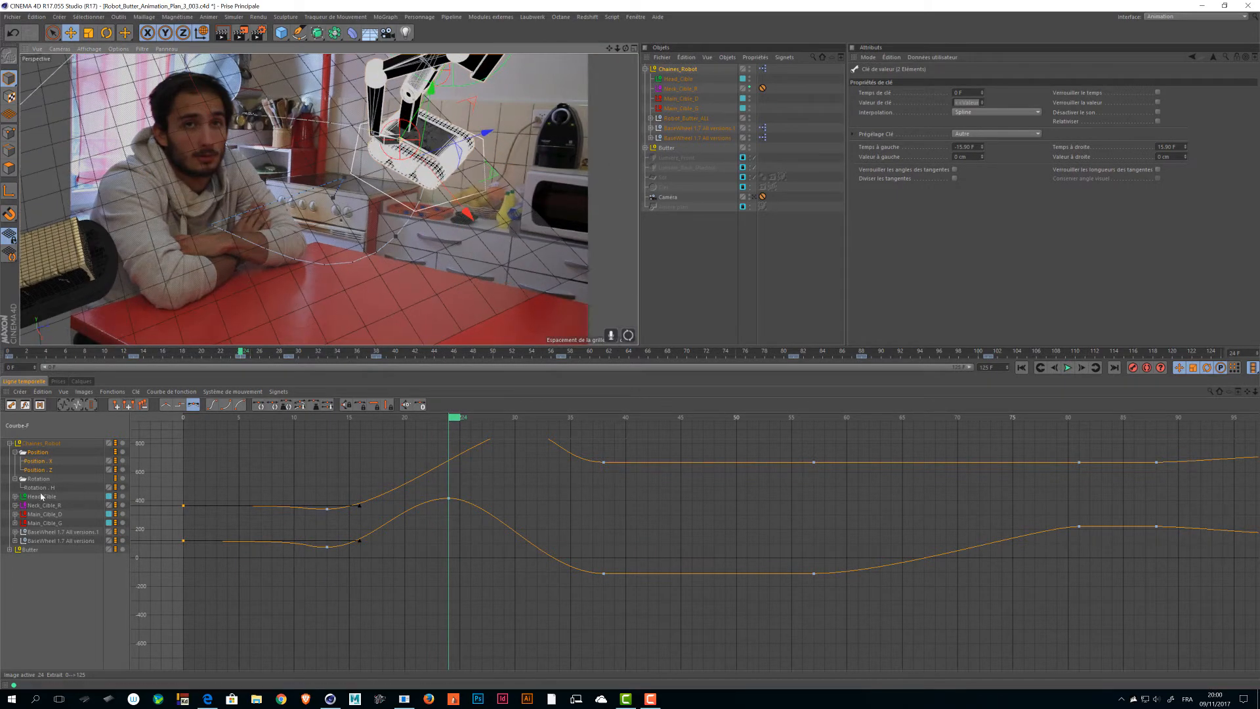
# - Show the robot's Rotation H curve alongside the position curves and lower its frame 24 key to about -175°
pyautogui.keyDown('shift'); pyautogui.click(38, 488); pyautogui.keyUp('shift')
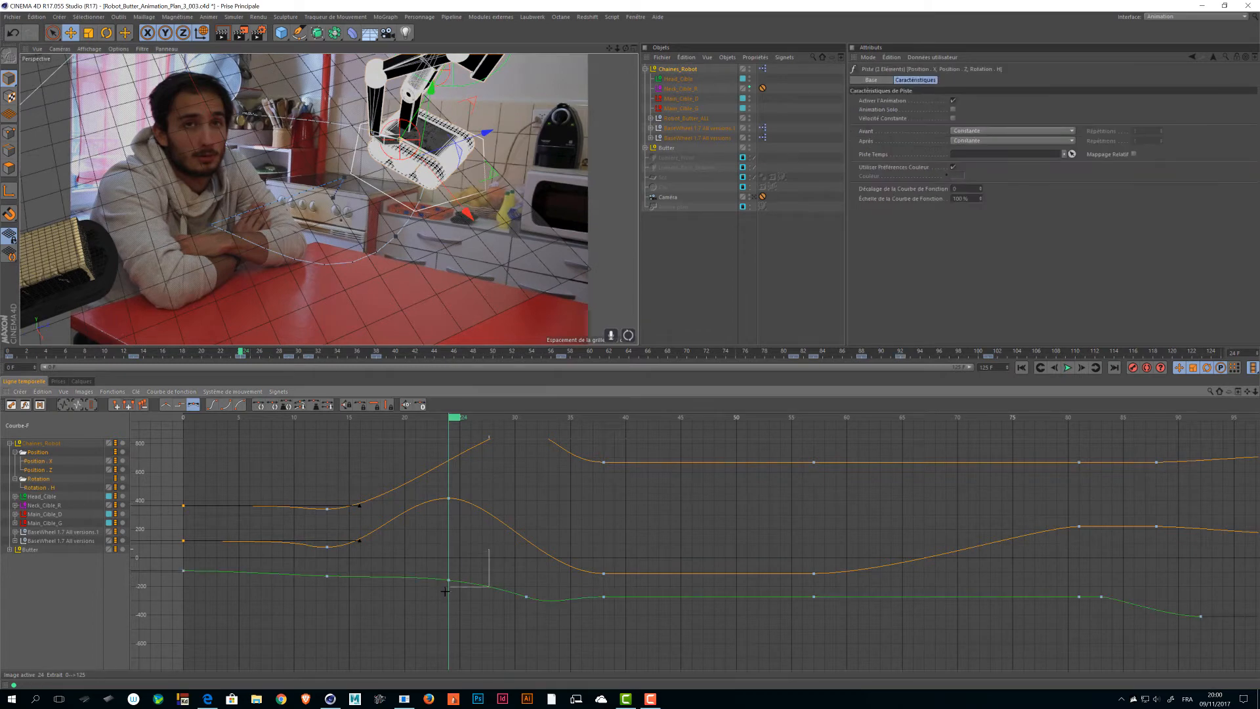
pyautogui.moveTo(445, 591); pyautogui.dragTo(450, 584)
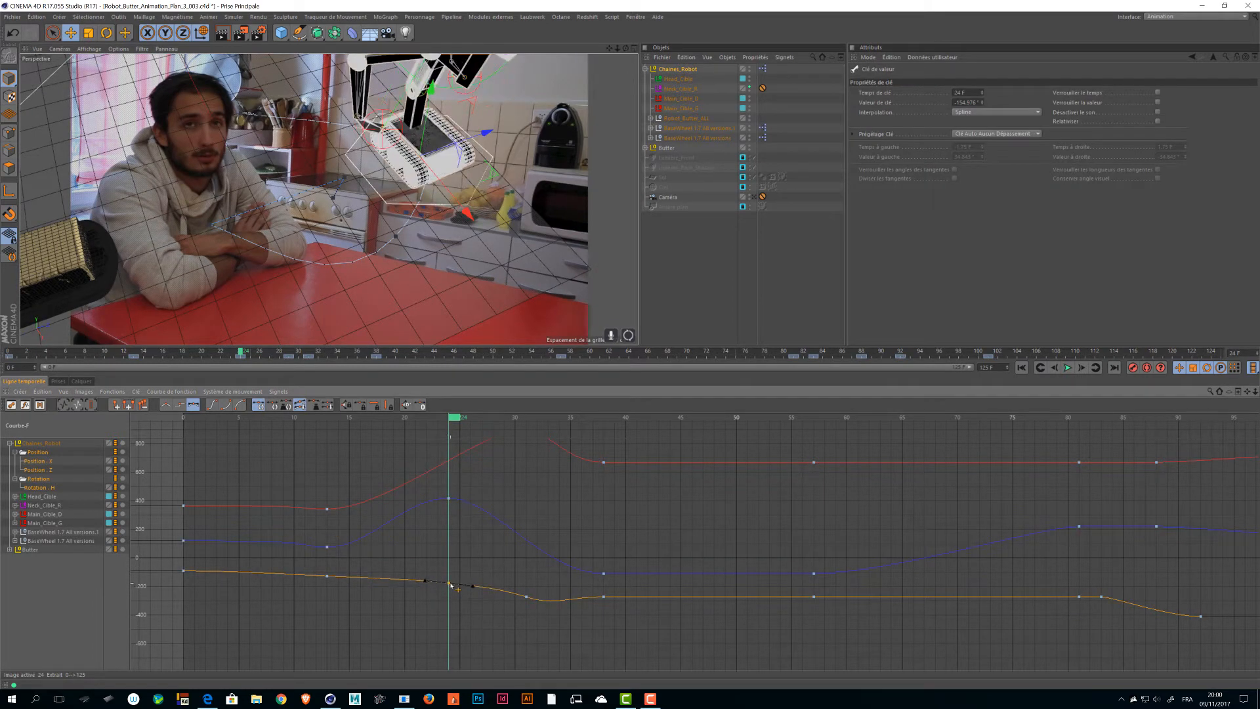
pyautogui.moveTo(449, 418); pyautogui.dragTo(503, 425)
# - Frame the robot and its motion path in the top view and examine its rotation around frames 27 and 28
pyautogui.click(634, 49)
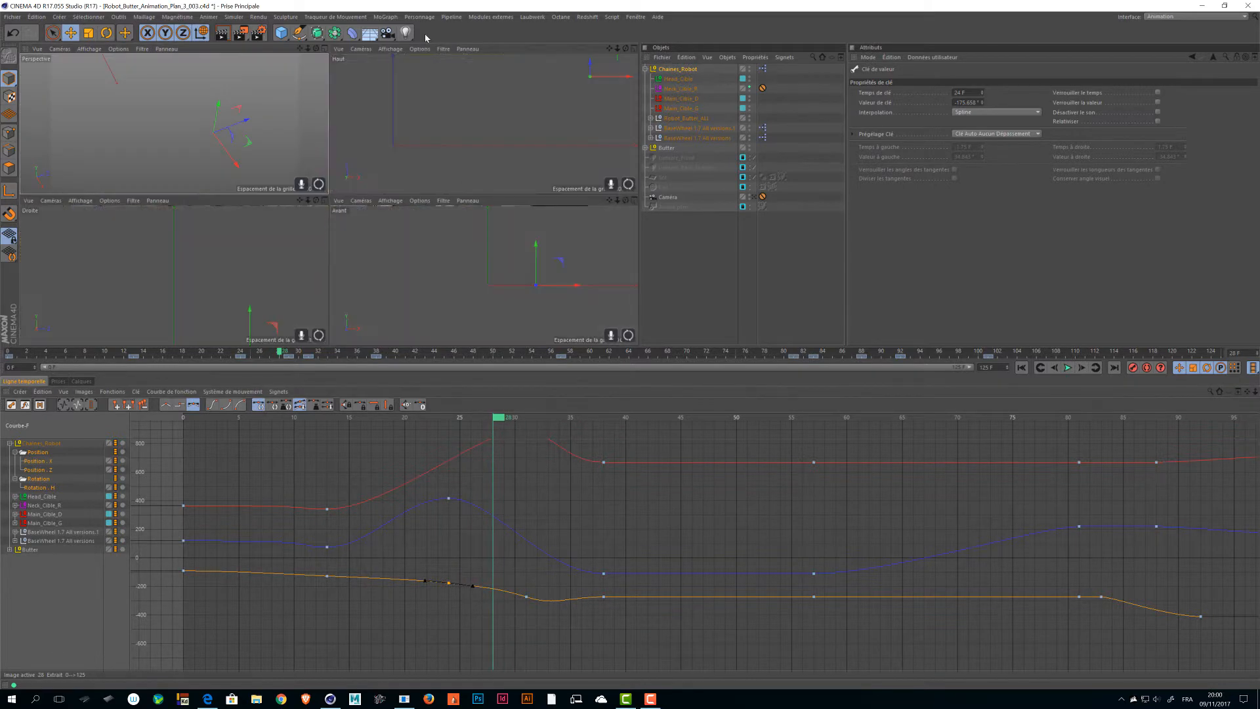
pyautogui.middleClick(588, 130)
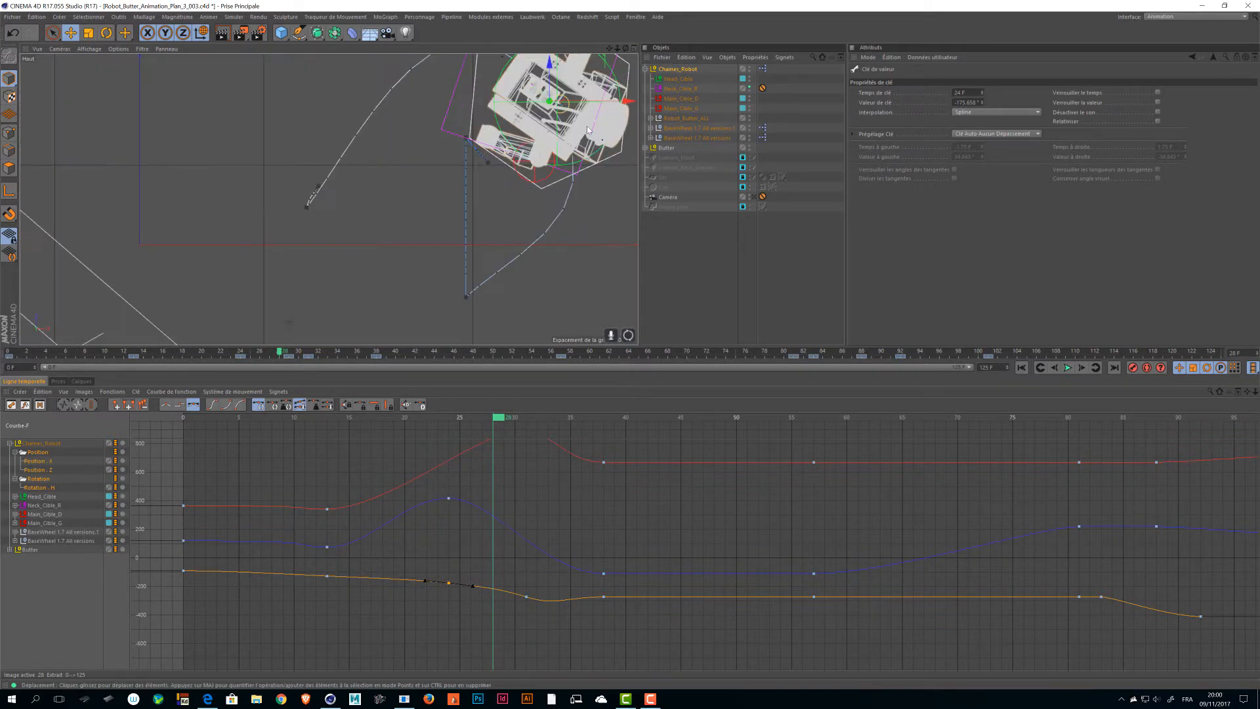
pyautogui.middleClick(537, 158)
pyautogui.middleClick(536, 159)
pyautogui.scroll(-4, 461, 200)
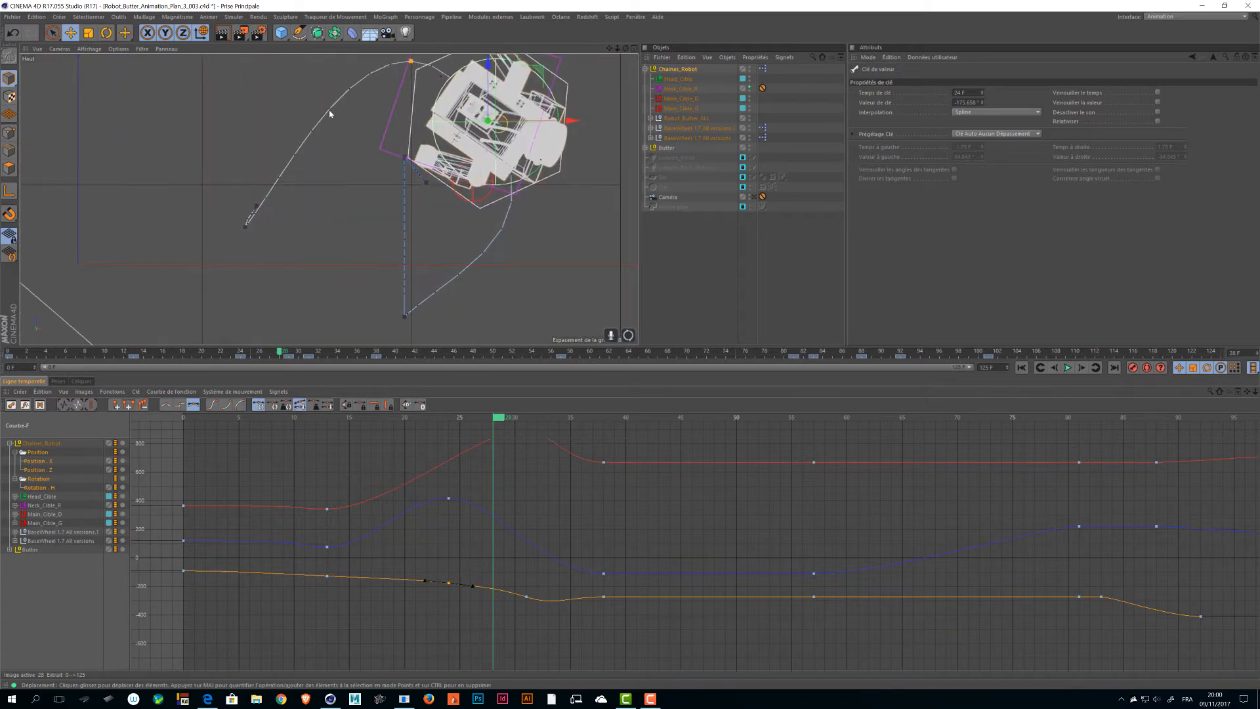
pyautogui.scroll(2, 459, 197)
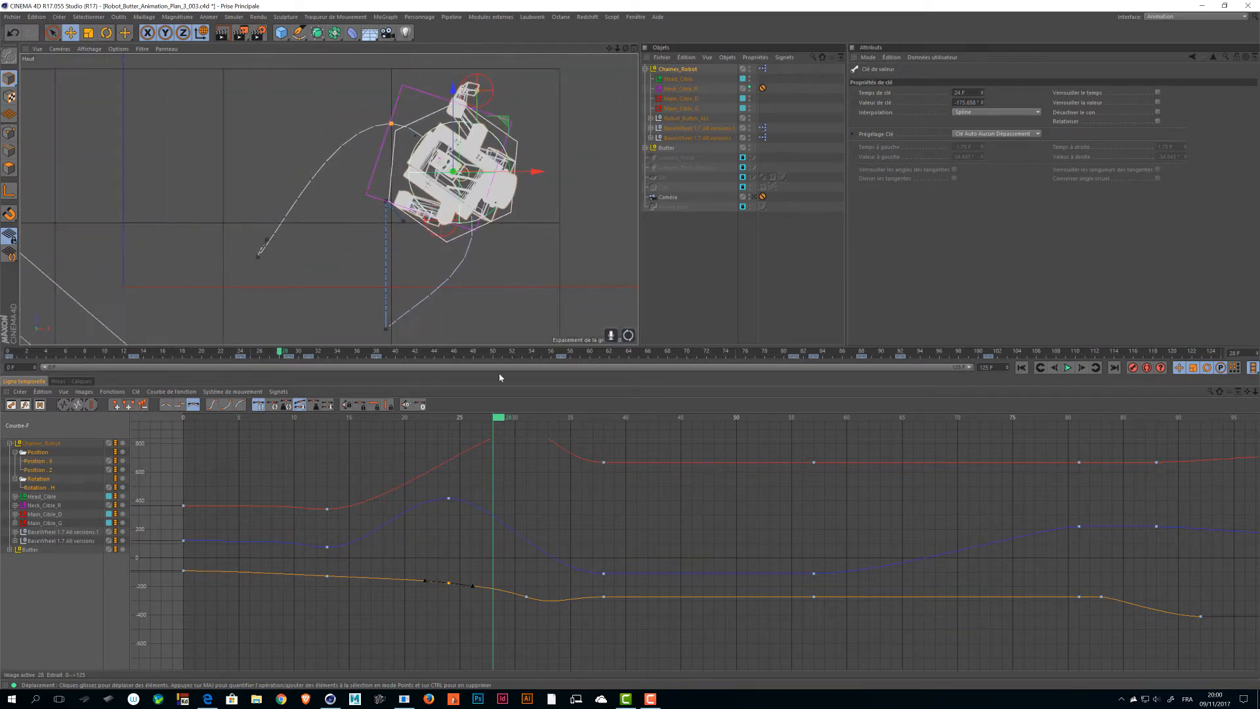
pyautogui.moveTo(503, 417); pyautogui.dragTo(478, 426)
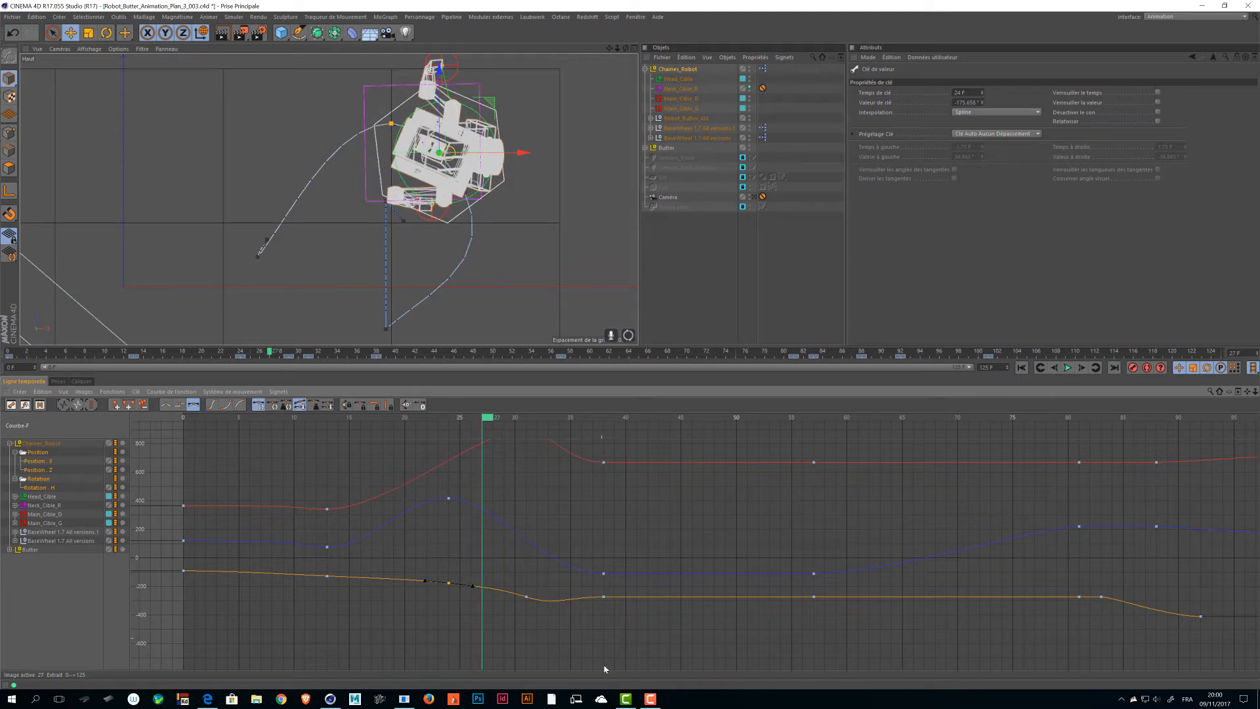
# - Move the Rotation H key from frame 31 to frame 28 and nearly flatten its tangents at a length of 2.40 F
pyautogui.moveTo(519, 584)
pyautogui.mouseDown()
pyautogui.moveTo(544, 605)
pyautogui.moveTo(529, 599)
pyautogui.mouseUp()
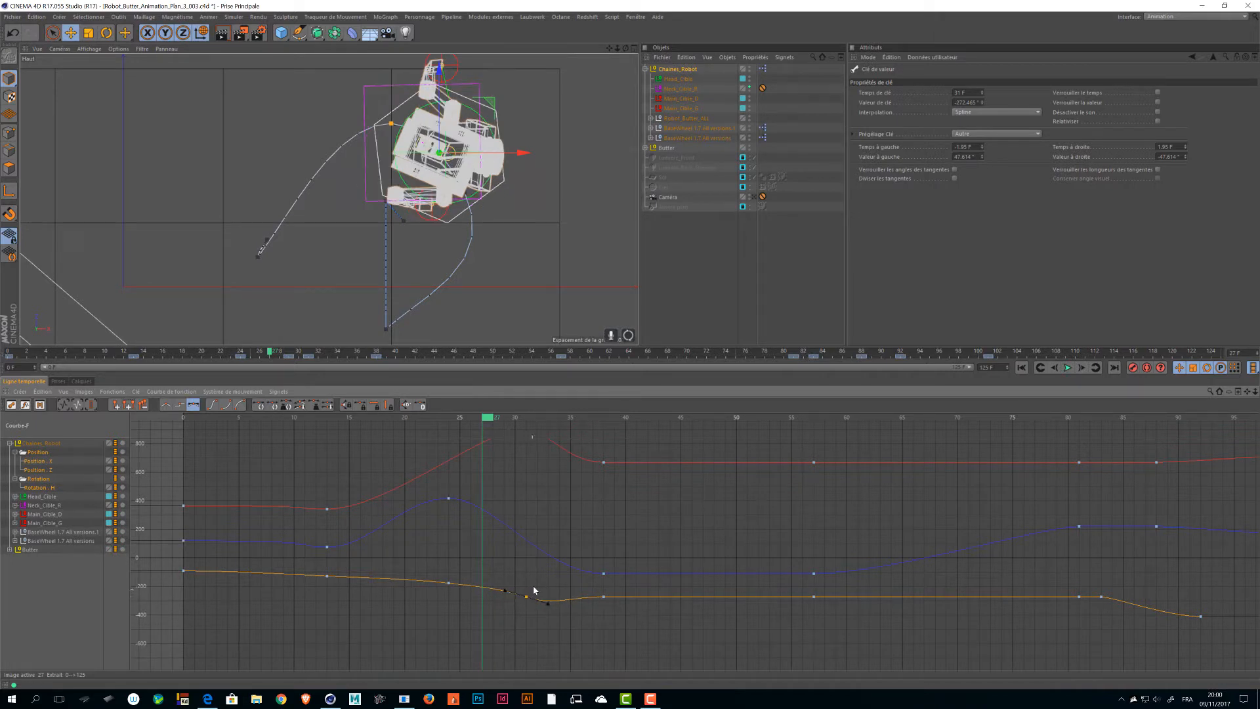
pyautogui.moveTo(514, 600); pyautogui.dragTo(496, 599)
pyautogui.moveTo(489, 418); pyautogui.dragTo(532, 433)
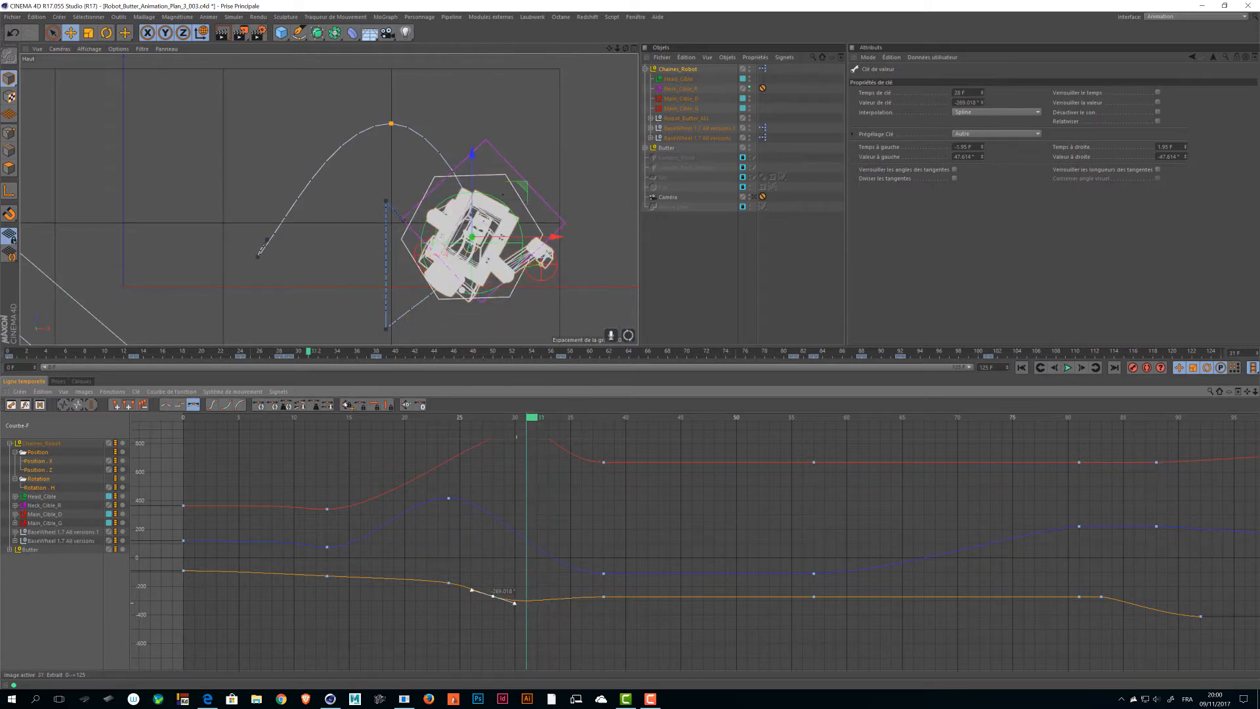
pyautogui.moveTo(515, 602); pyautogui.dragTo(523, 600)
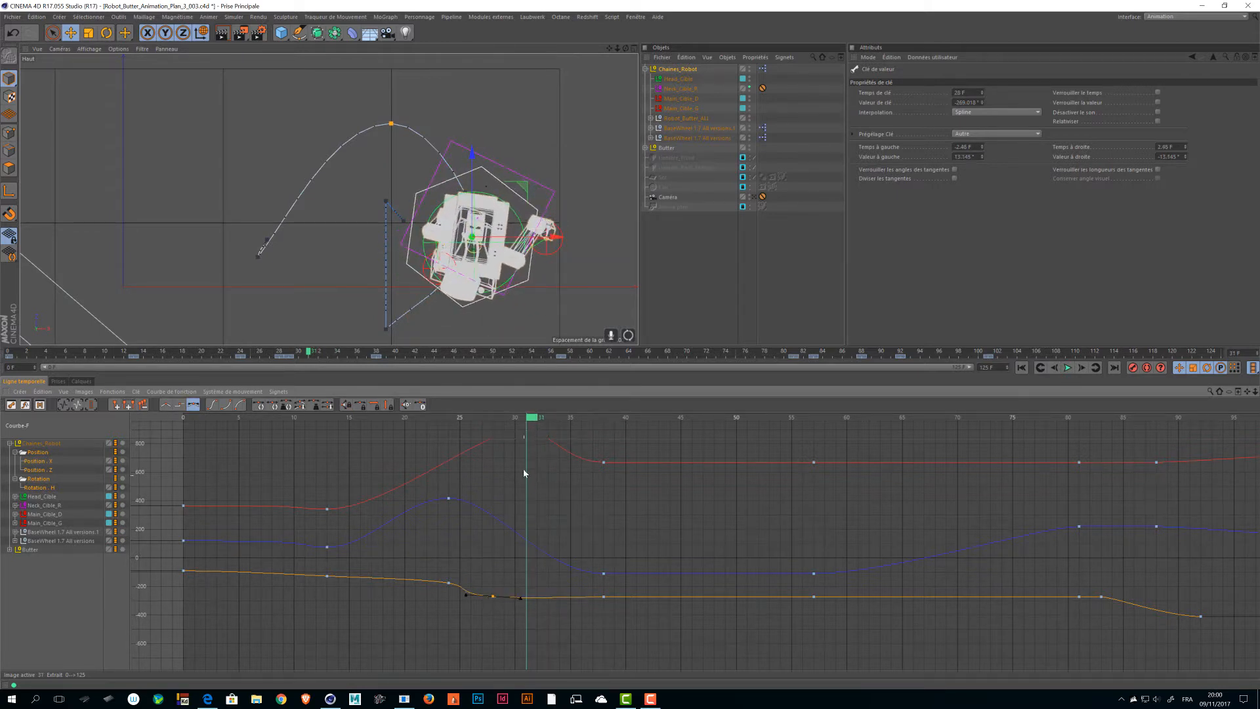
# - Go back to frame 18 and lengthen the tangents of the frame 13 Rotation H key
pyautogui.moveTo(529, 420); pyautogui.dragTo(384, 458)
pyautogui.click(327, 576)
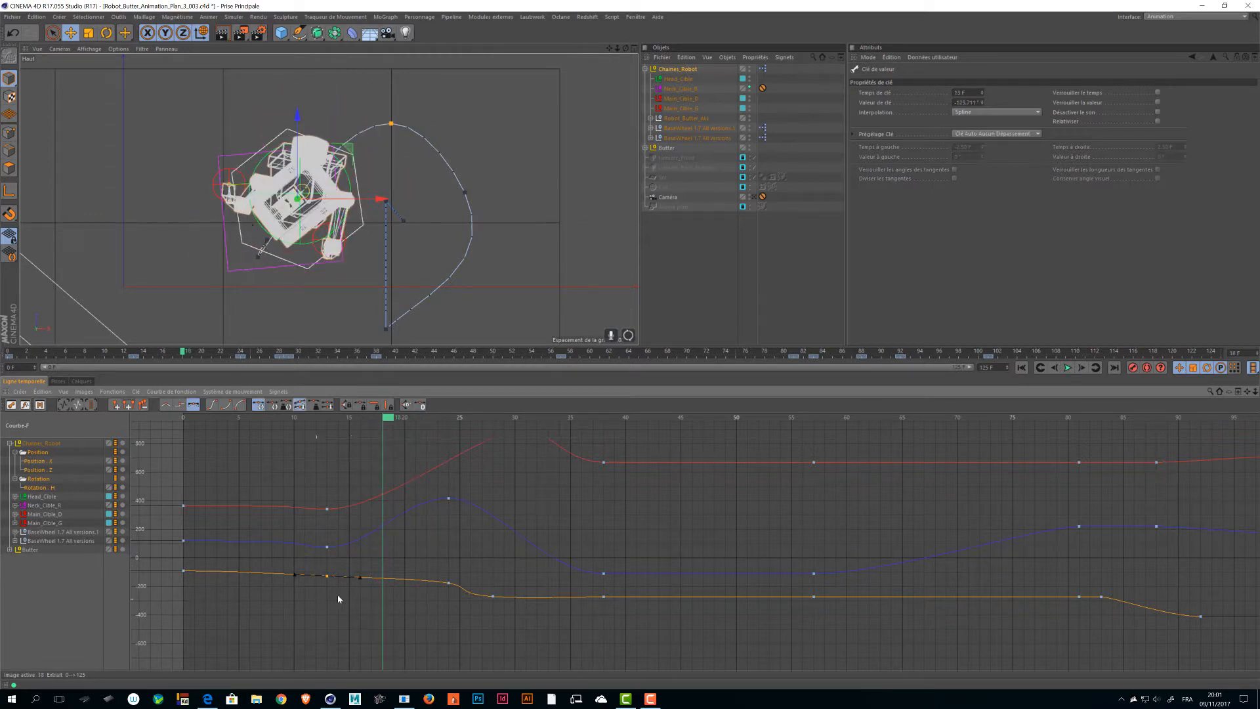
pyautogui.moveTo(361, 579); pyautogui.dragTo(379, 580)
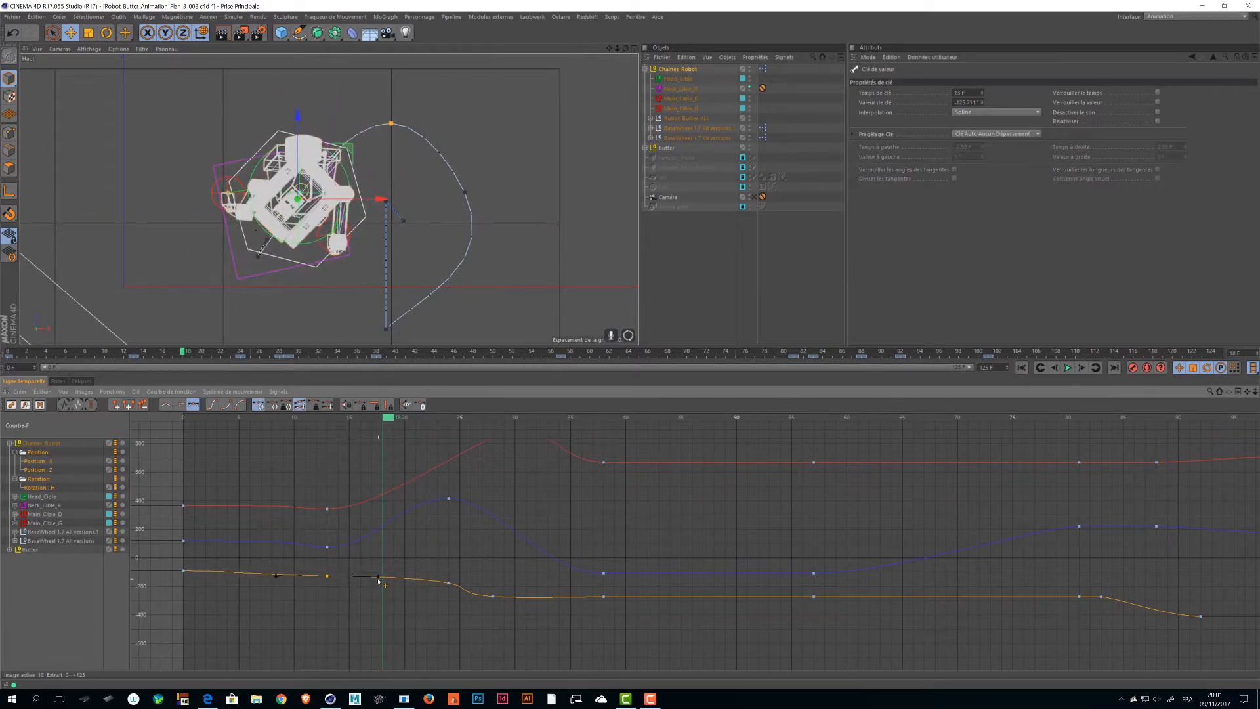
# - Move the Rotation H key from frame 28 to frame 30 and check the turn up to frame 33
pyautogui.moveTo(386, 418); pyautogui.dragTo(485, 456)
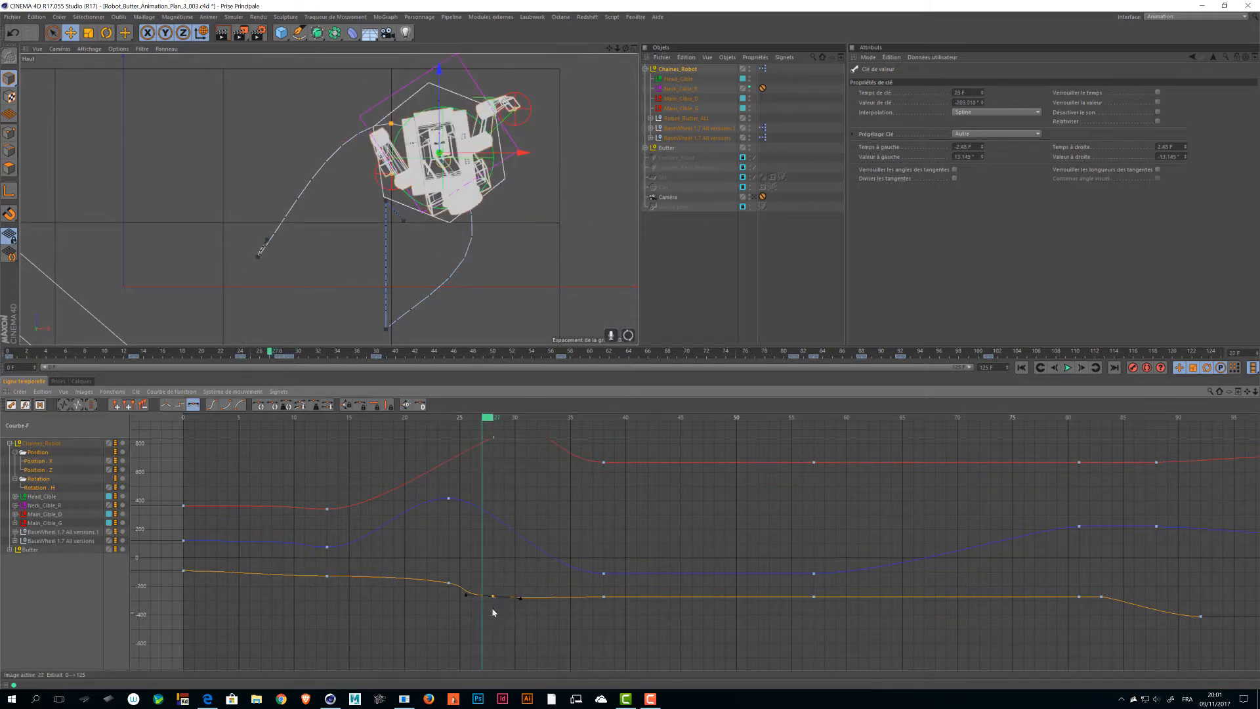
pyautogui.moveTo(494, 597); pyautogui.dragTo(514, 596)
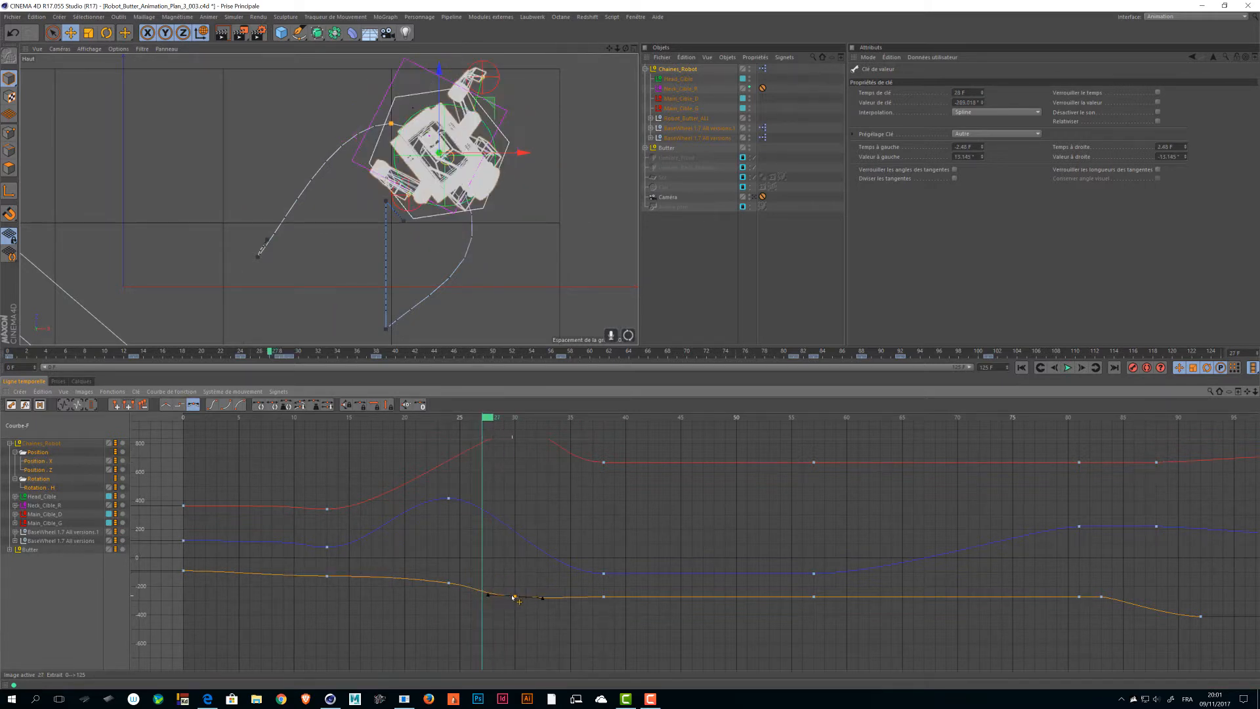
pyautogui.moveTo(486, 420); pyautogui.dragTo(545, 427)
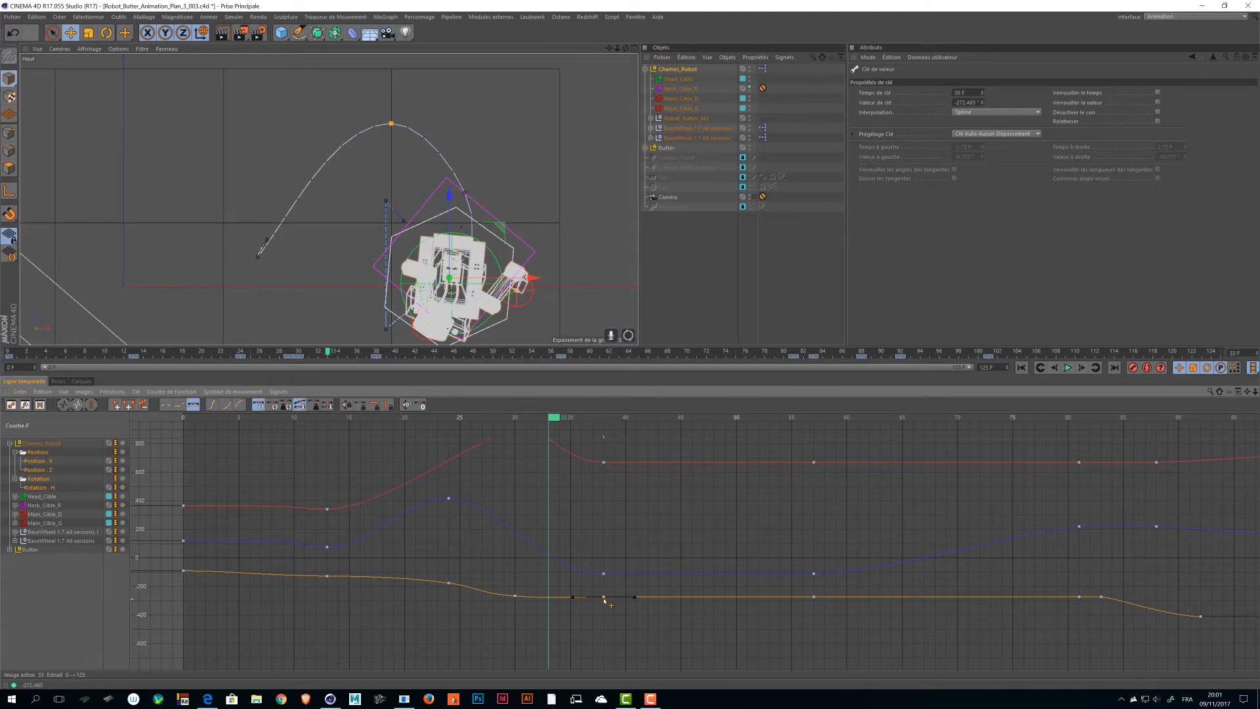
# - Lower the frame 38 Rotation H key to about -313°, shift it to frame 34, and check the rotation up to frame 47
pyautogui.moveTo(604, 599); pyautogui.dragTo(577, 598)
pyautogui.moveTo(557, 430)
pyautogui.mouseDown()
pyautogui.moveTo(480, 431)
pyautogui.moveTo(569, 434)
pyautogui.mouseUp()
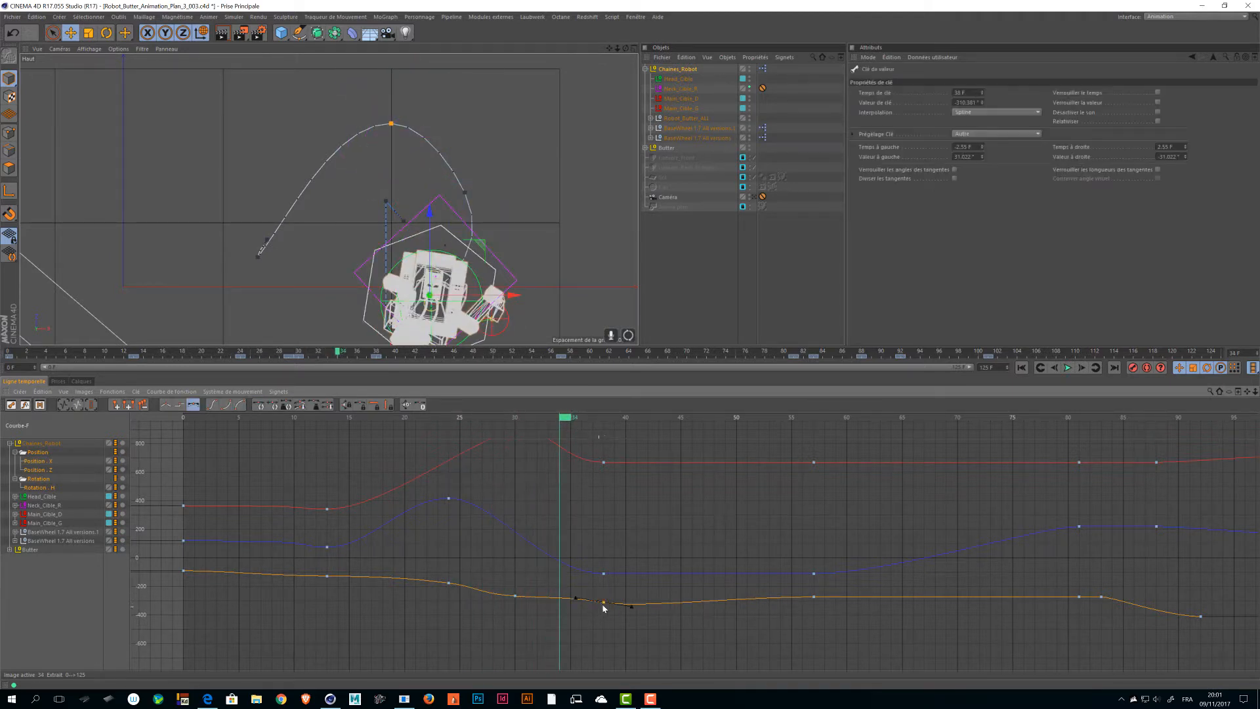
pyautogui.moveTo(599, 601); pyautogui.dragTo(563, 604)
pyautogui.scroll(5, 483, 258)
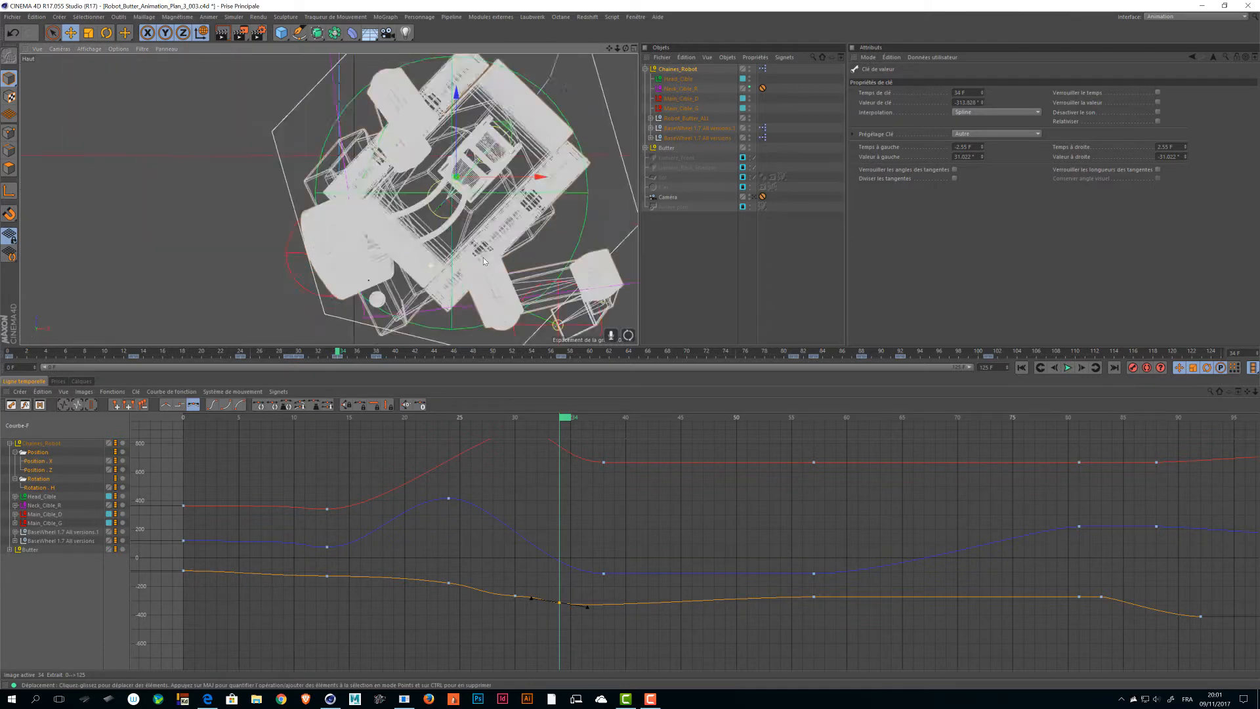
pyautogui.moveTo(561, 425); pyautogui.dragTo(706, 428)
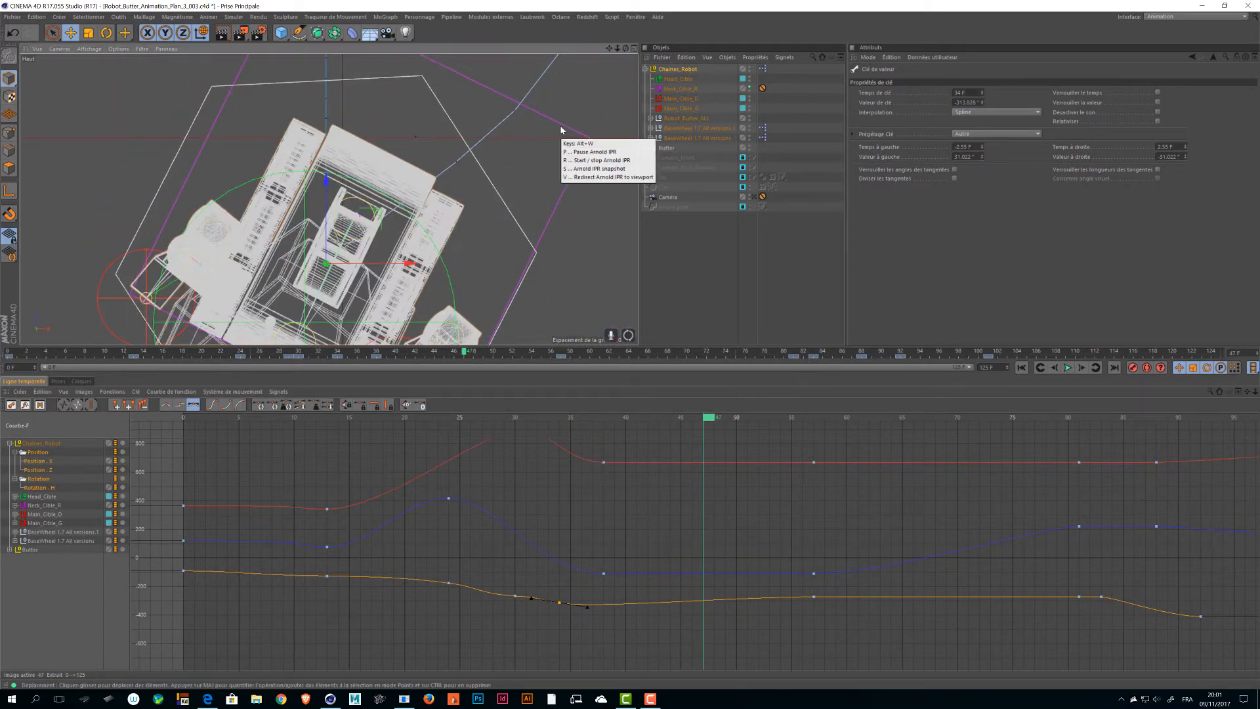
# - Return to the perspective view and examine the robot from a free angle between frames 47 and 31
pyautogui.middleClick(378, 217)
pyautogui.middleClick(179, 180)
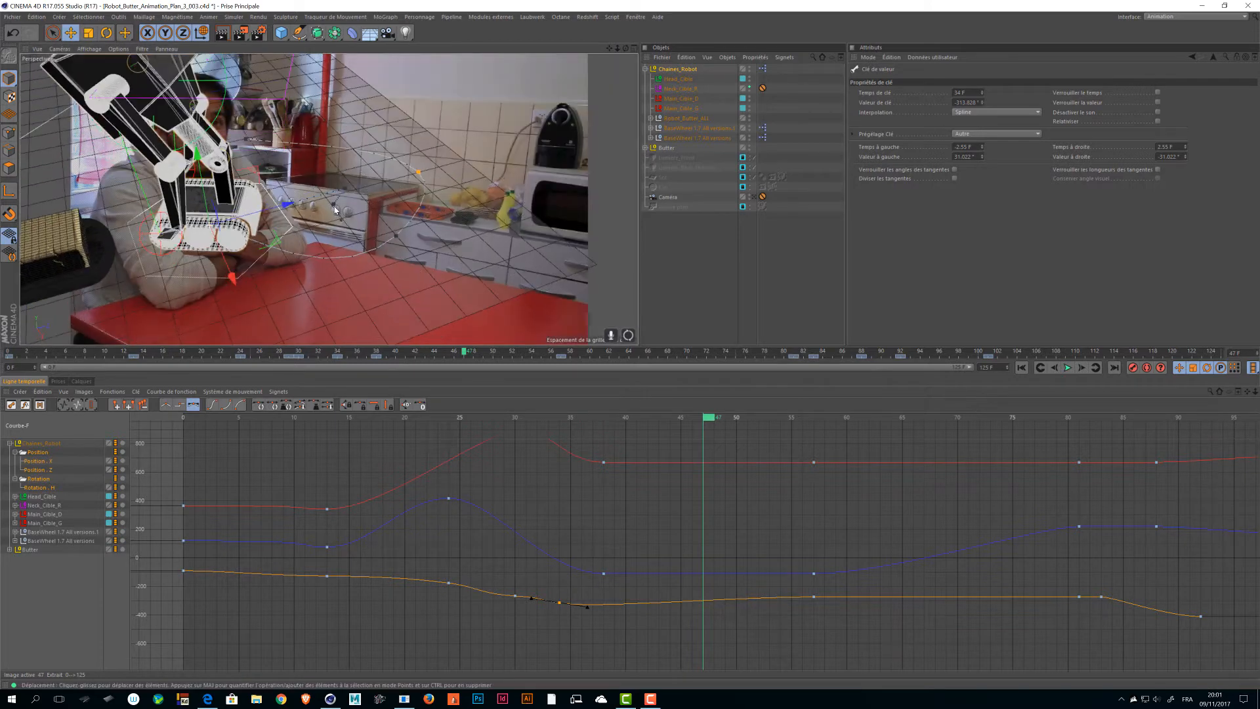
pyautogui.keyDown('alt'); pyautogui.moveTo(283, 231); pyautogui.dragTo(328, 231, button='right'); pyautogui.keyUp('alt')
pyautogui.keyDown('alt'); pyautogui.moveTo(283, 231); pyautogui.dragTo(394, 279); pyautogui.keyUp('alt')
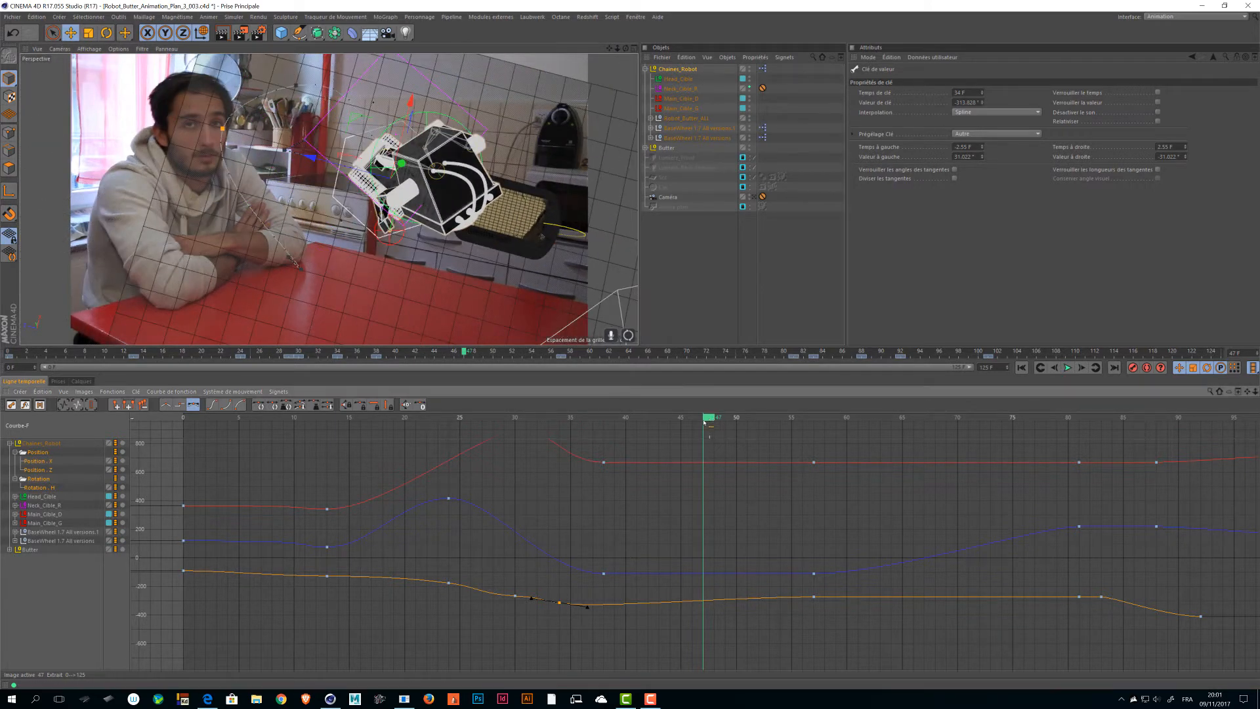
pyautogui.moveTo(709, 415); pyautogui.dragTo(527, 456)
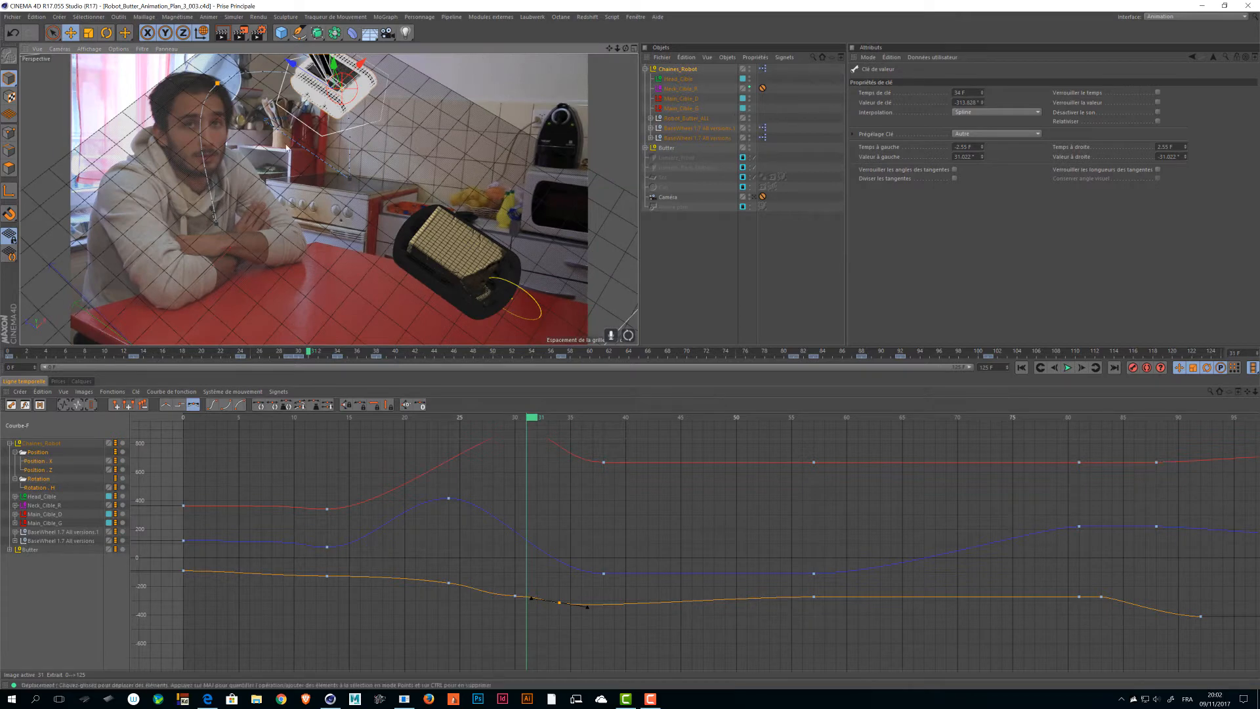
# - Look through the scene camera and review the animation's playback in an enlarged viewport
pyautogui.click(755, 196)
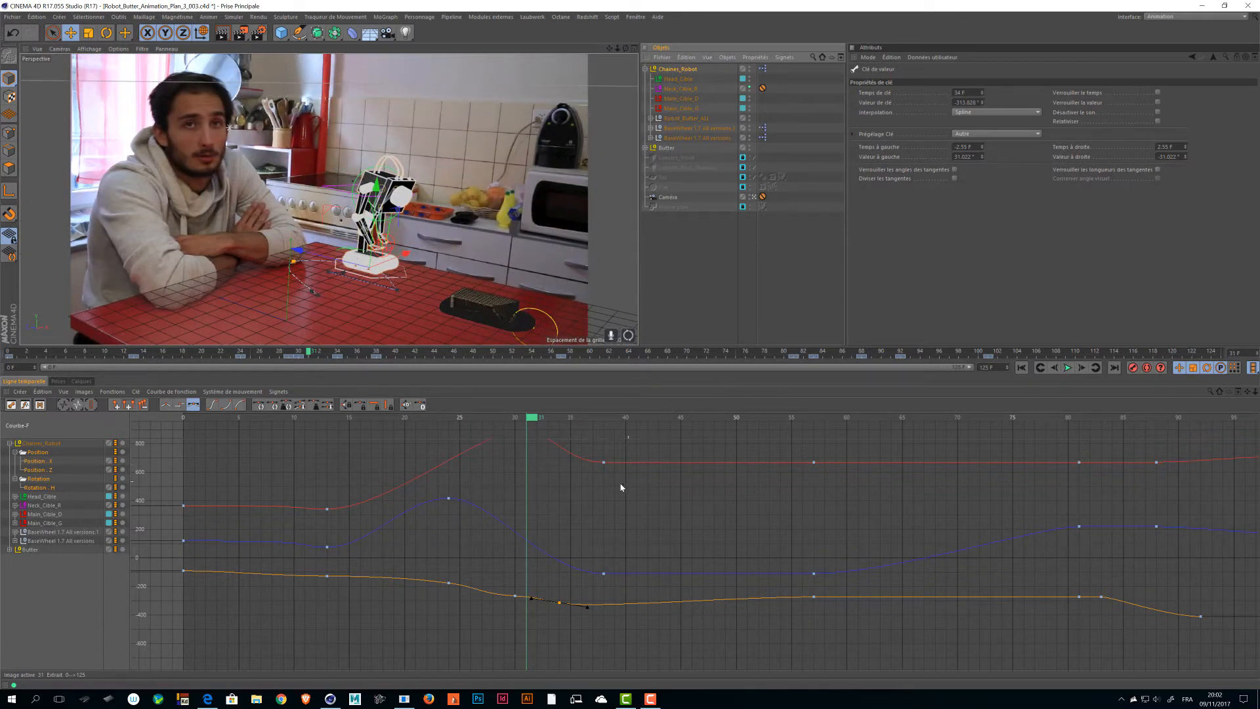
pyautogui.hotkey('ctrl', 'Tab')
pyautogui.hotkey('ctrl', 'Tab')
pyautogui.hotkey('ctrl', 'Tab')
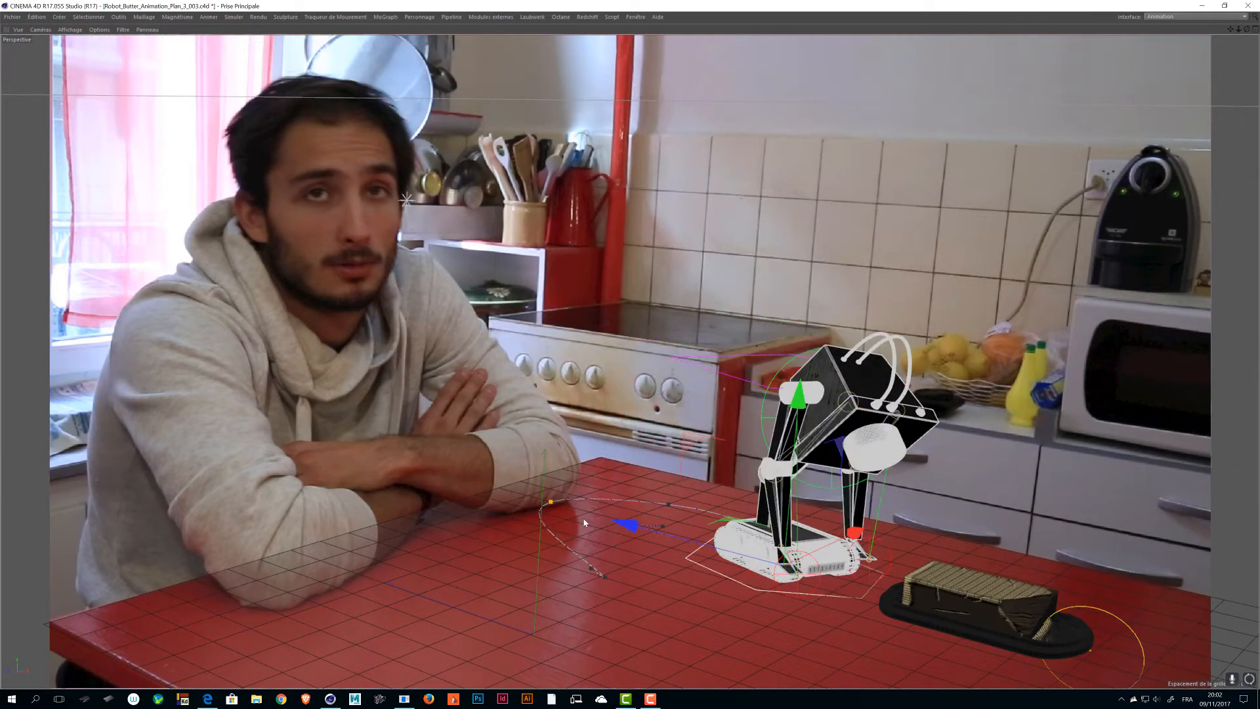
pyautogui.hotkey('ctrl', 'Tab')
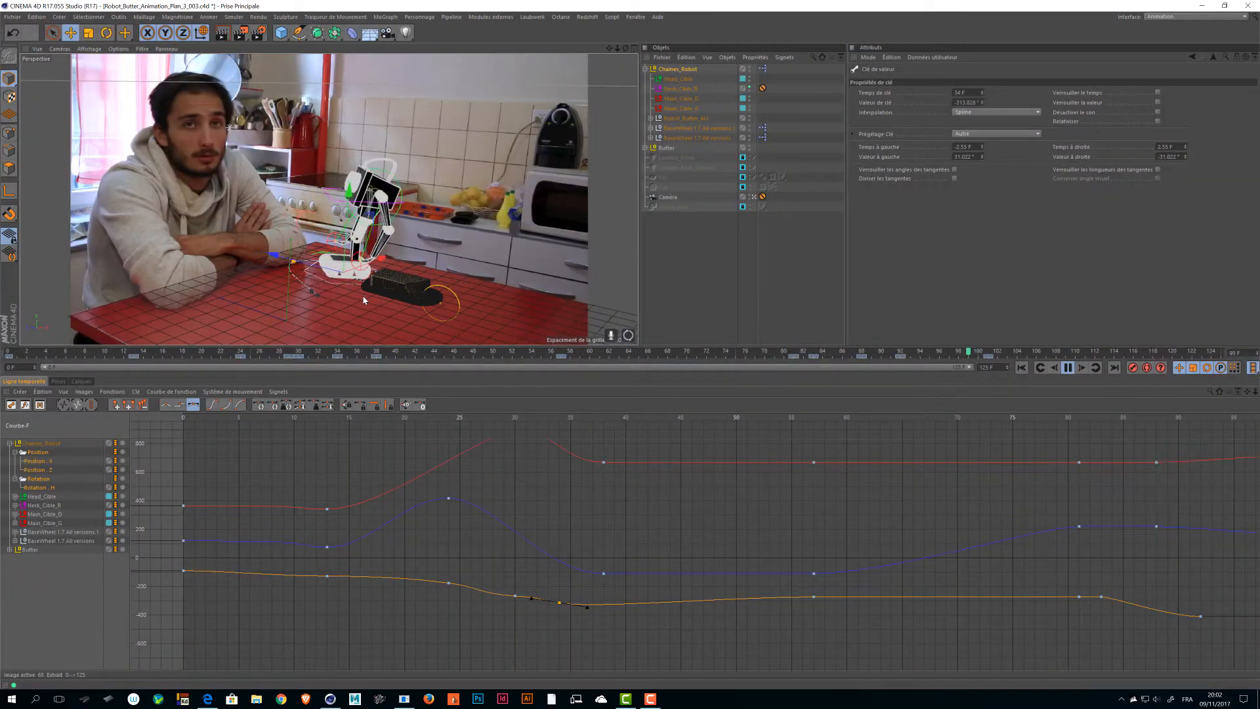
pyautogui.hotkey('ctrl', 'Tab')
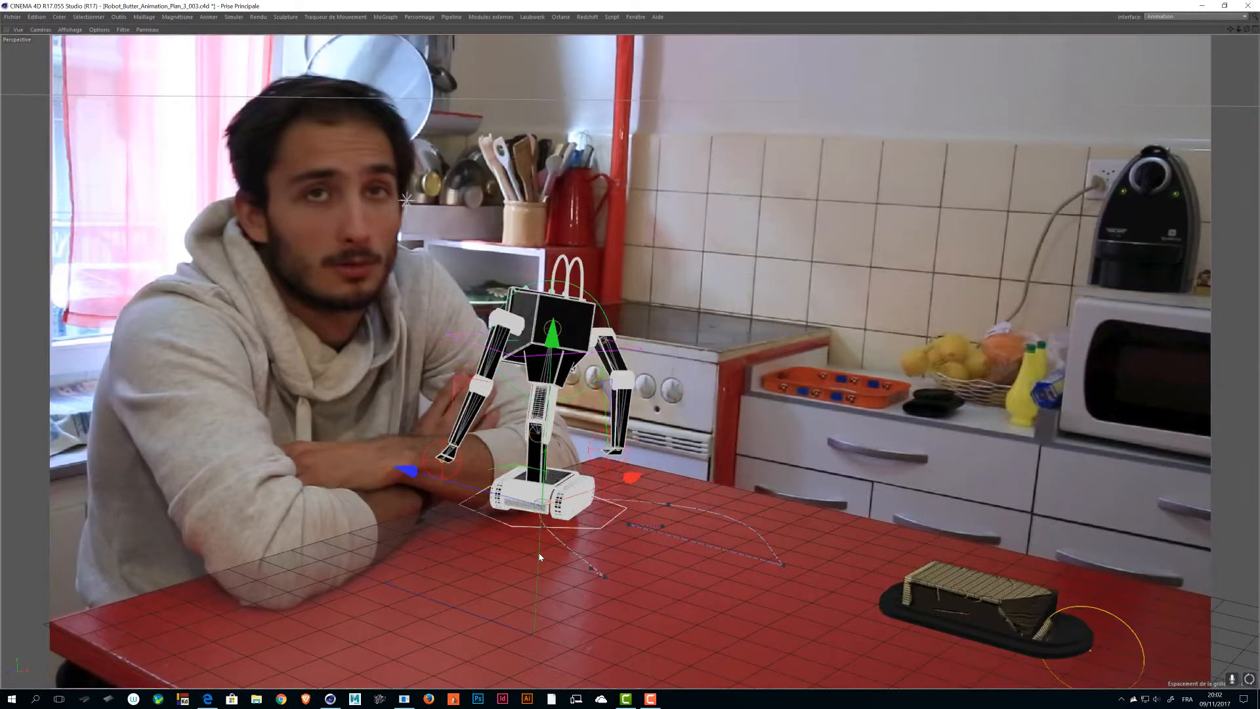
pyautogui.hotkey('ctrl', 'Tab')
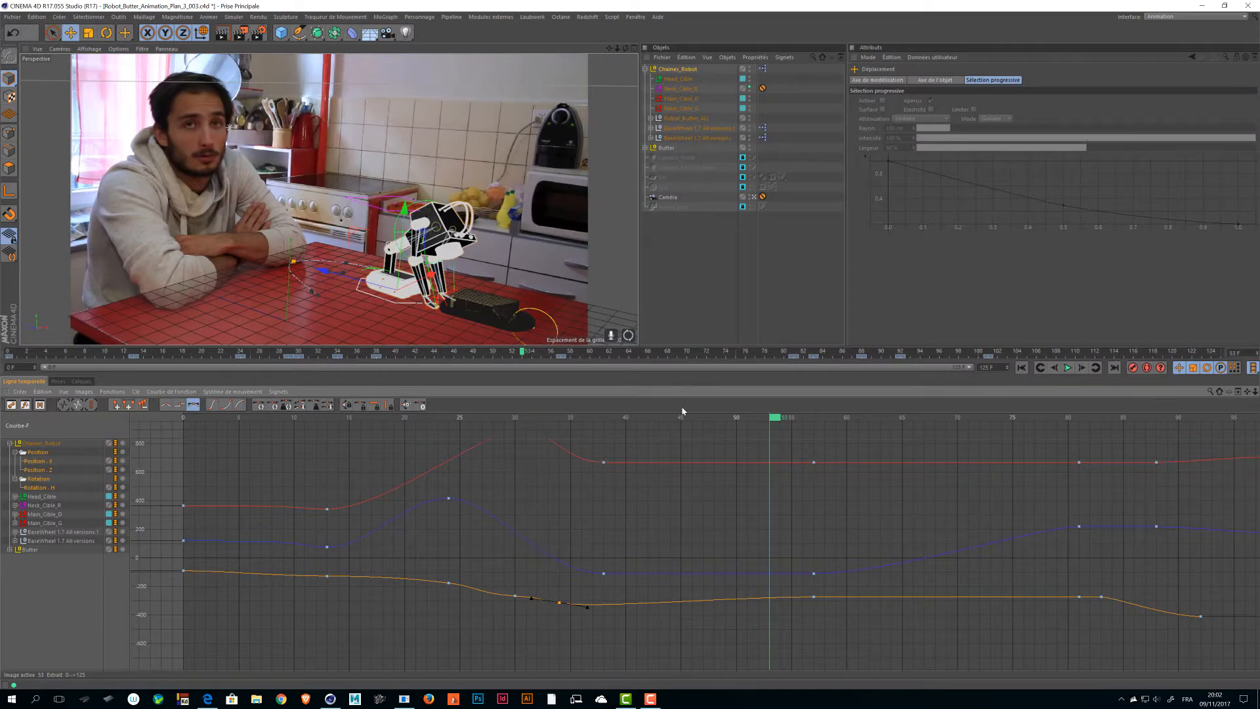
# - Go back to frame 23 and examine the robot's pose on its path in the enlarged camera view
pyautogui.moveTo(683, 411); pyautogui.dragTo(438, 436)
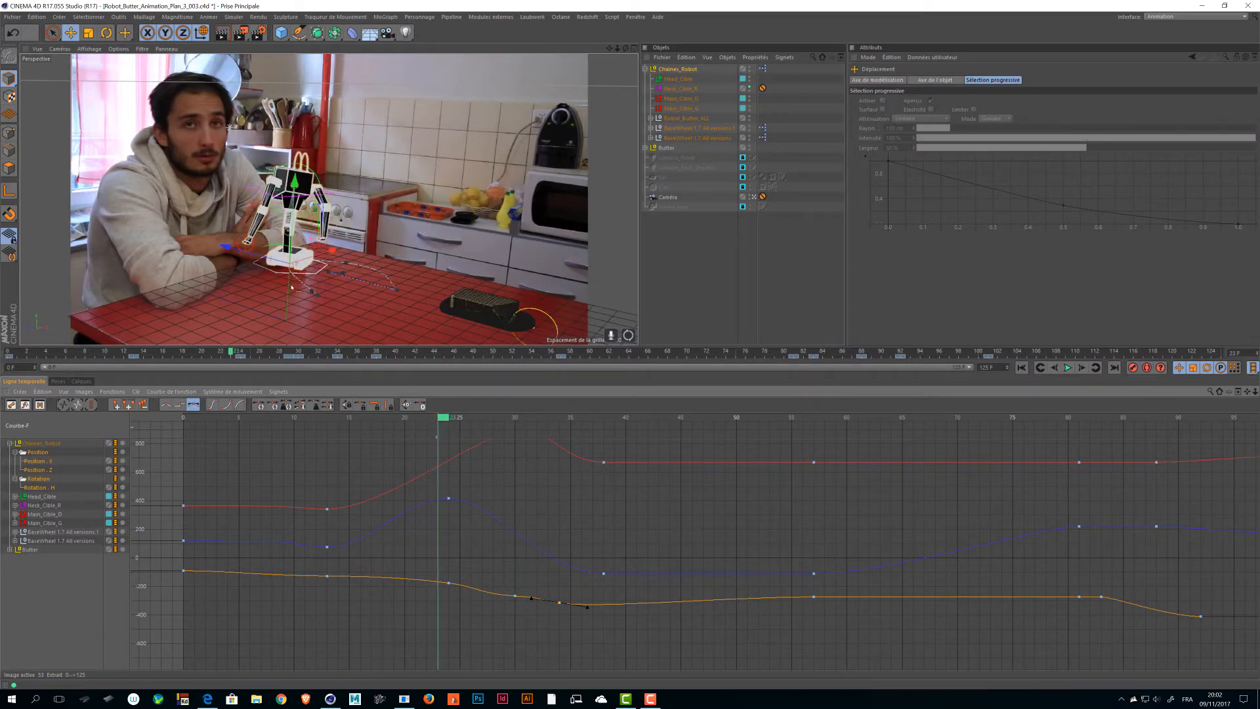
pyautogui.hotkey('ctrl', 'Tab')
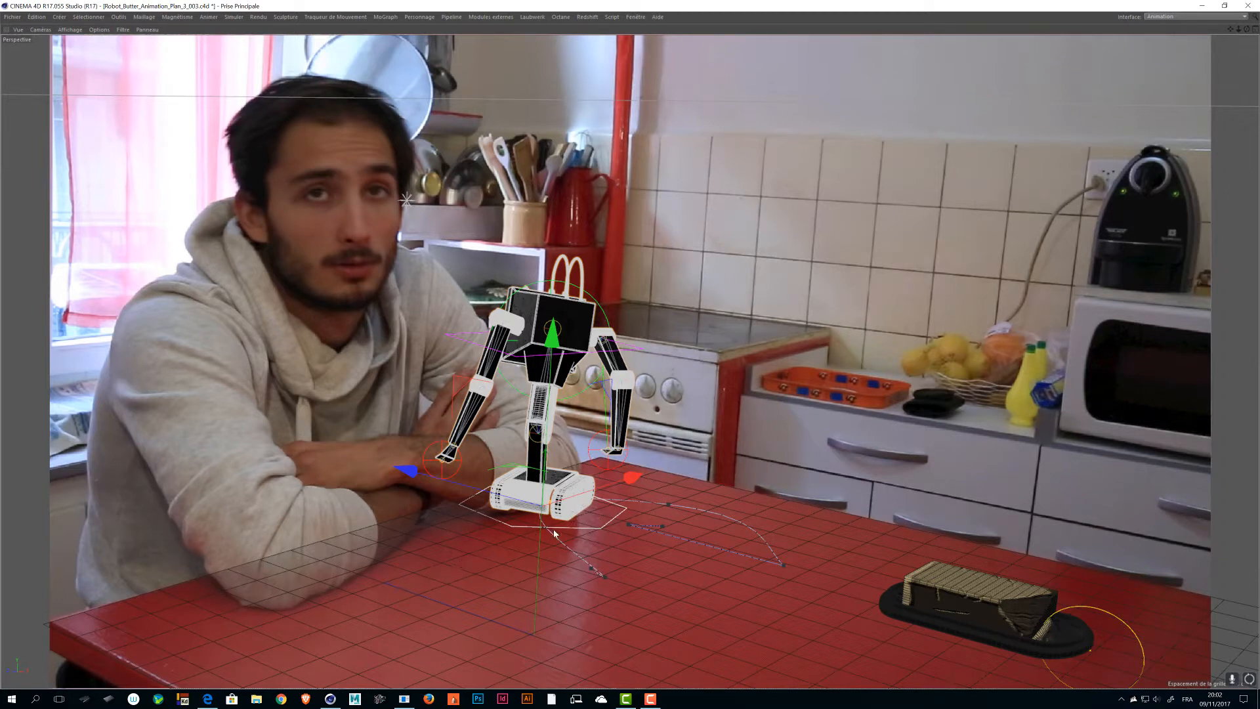
pyautogui.hotkey('ctrl', 'Tab')
# - Display all four views, frame the robot's path in the top view, and enlarge the viewport area
pyautogui.click(635, 48)
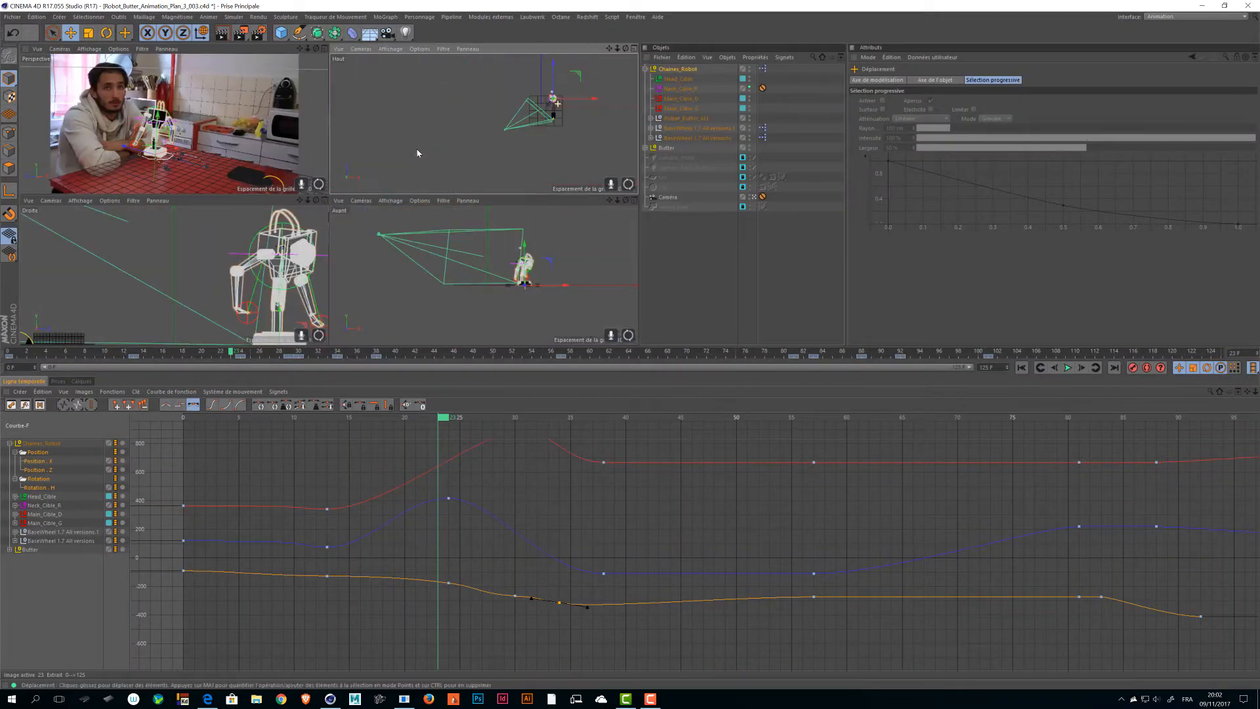
pyautogui.keyDown('alt'); pyautogui.moveTo(417, 153); pyautogui.dragTo(663, 210, button='right'); pyautogui.keyUp('alt')
pyautogui.keyDown('alt'); pyautogui.moveTo(663, 210); pyautogui.dragTo(655, 233, button='middle'); pyautogui.keyUp('alt')
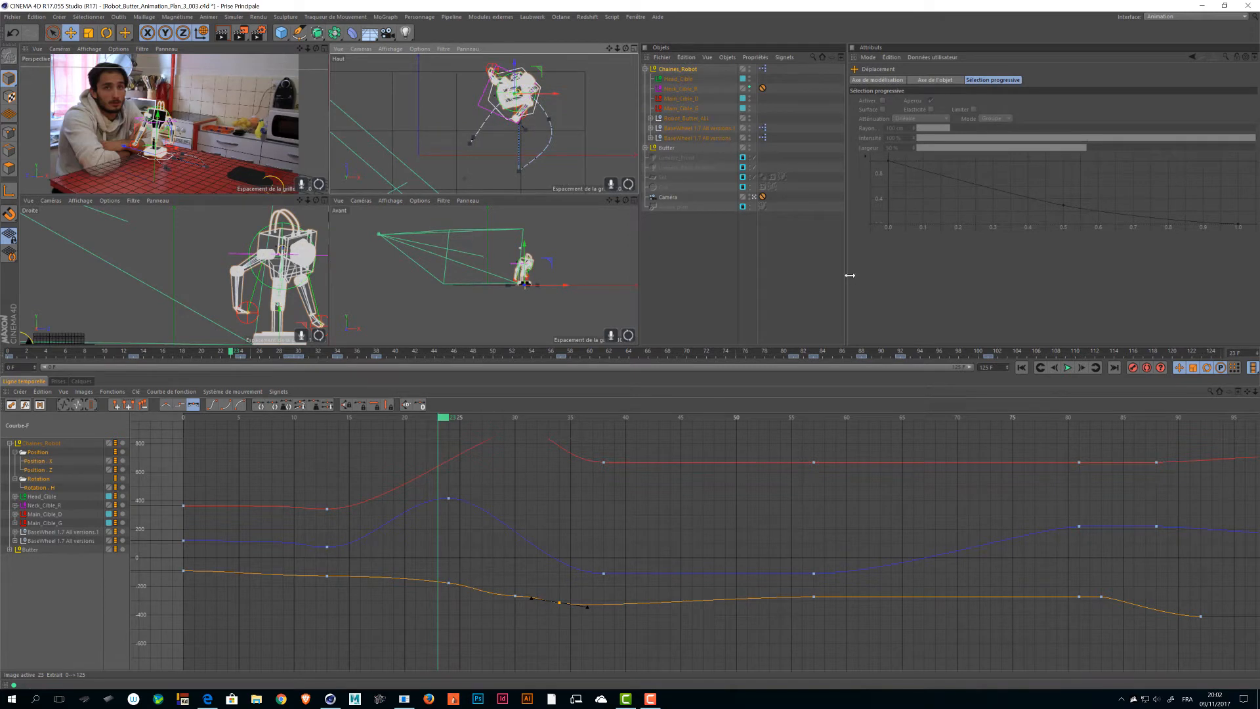
pyautogui.moveTo(850, 275); pyautogui.dragTo(1200, 277)
pyautogui.moveTo(638, 270); pyautogui.dragTo(1016, 279)
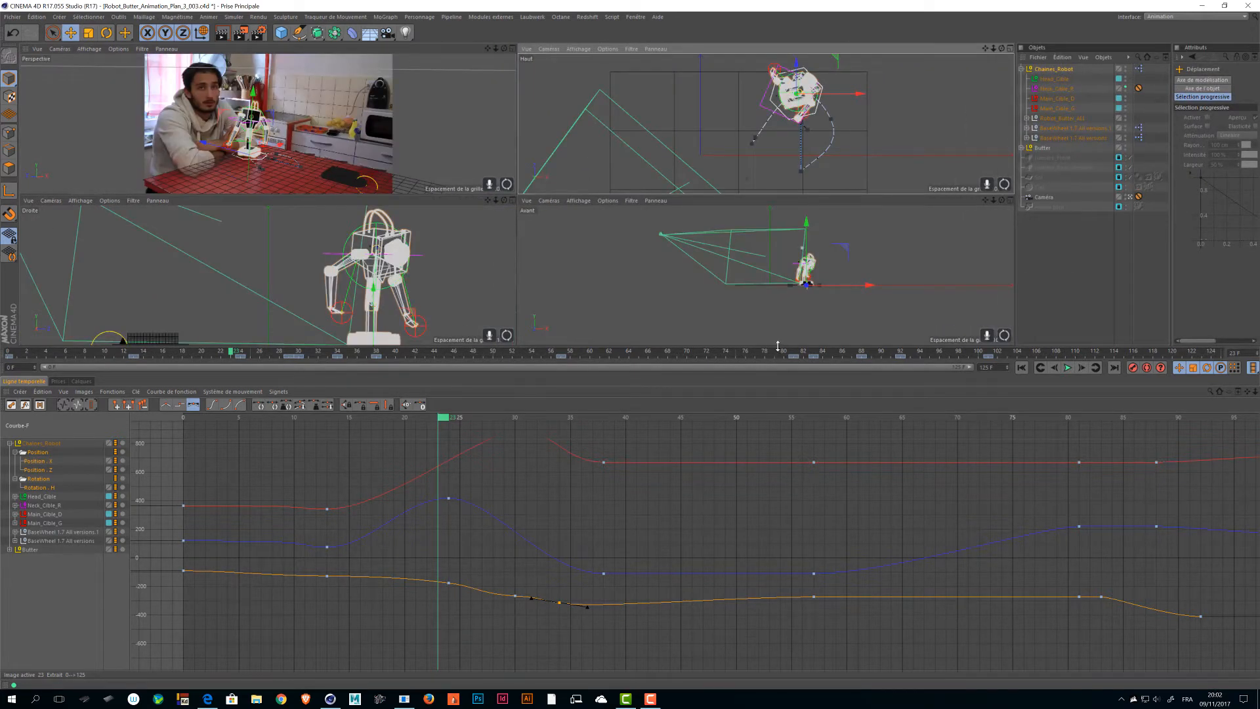
pyautogui.moveTo(778, 346); pyautogui.dragTo(778, 440)
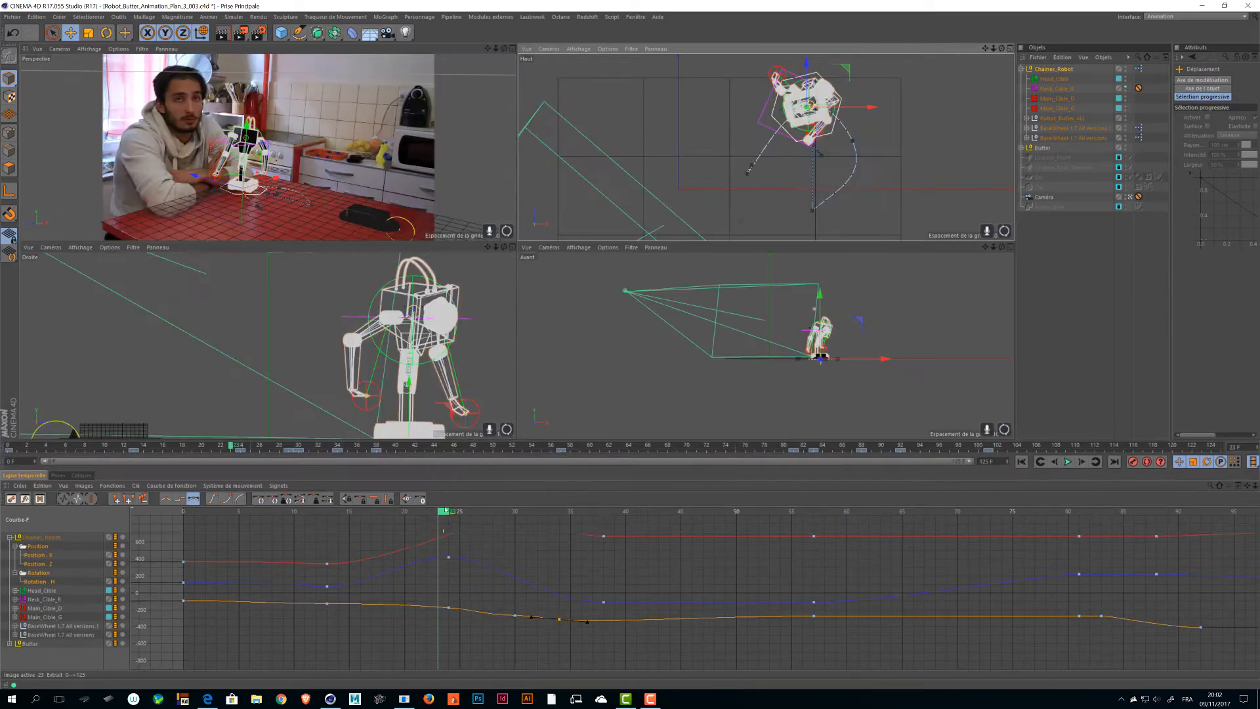
# - Advance to frame 31 and try to select the motion path's peak point in the top view with Rectangle Selection
pyautogui.moveTo(445, 512); pyautogui.dragTo(531, 511)
pyautogui.click(816, 107)
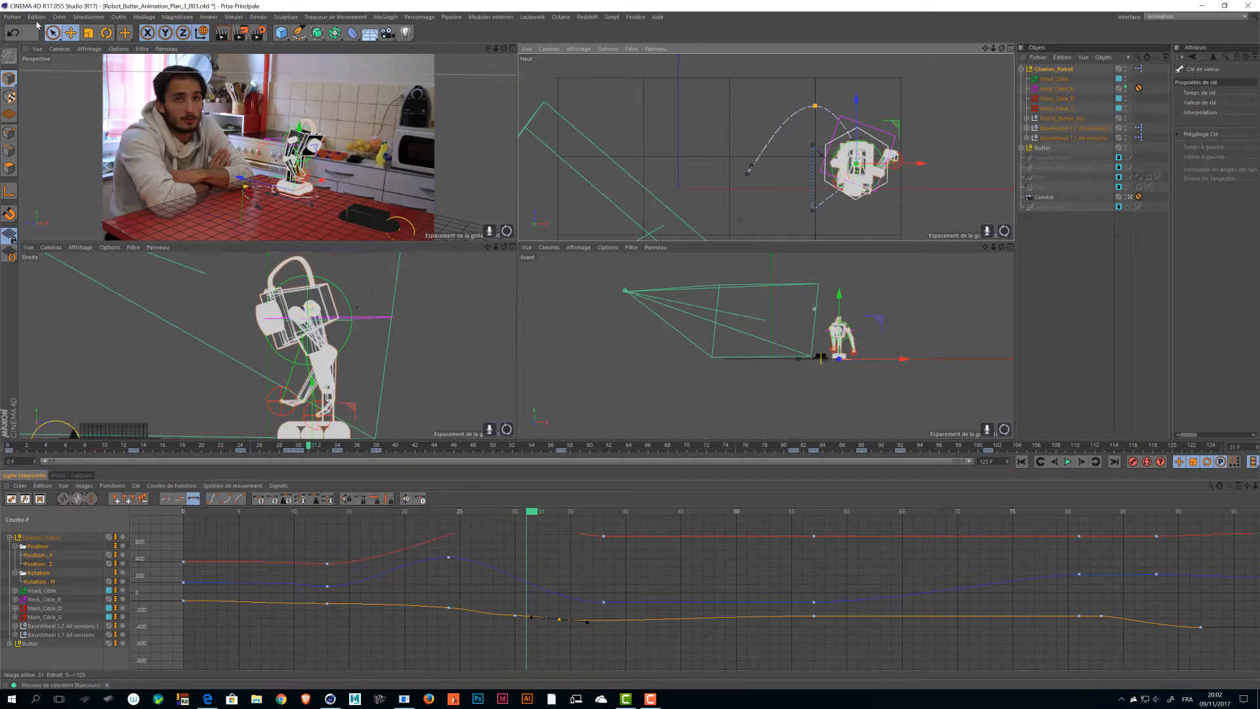
pyautogui.moveTo(52, 32); pyautogui.dragTo(74, 54)
pyautogui.moveTo(835, 125); pyautogui.dragTo(794, 117)
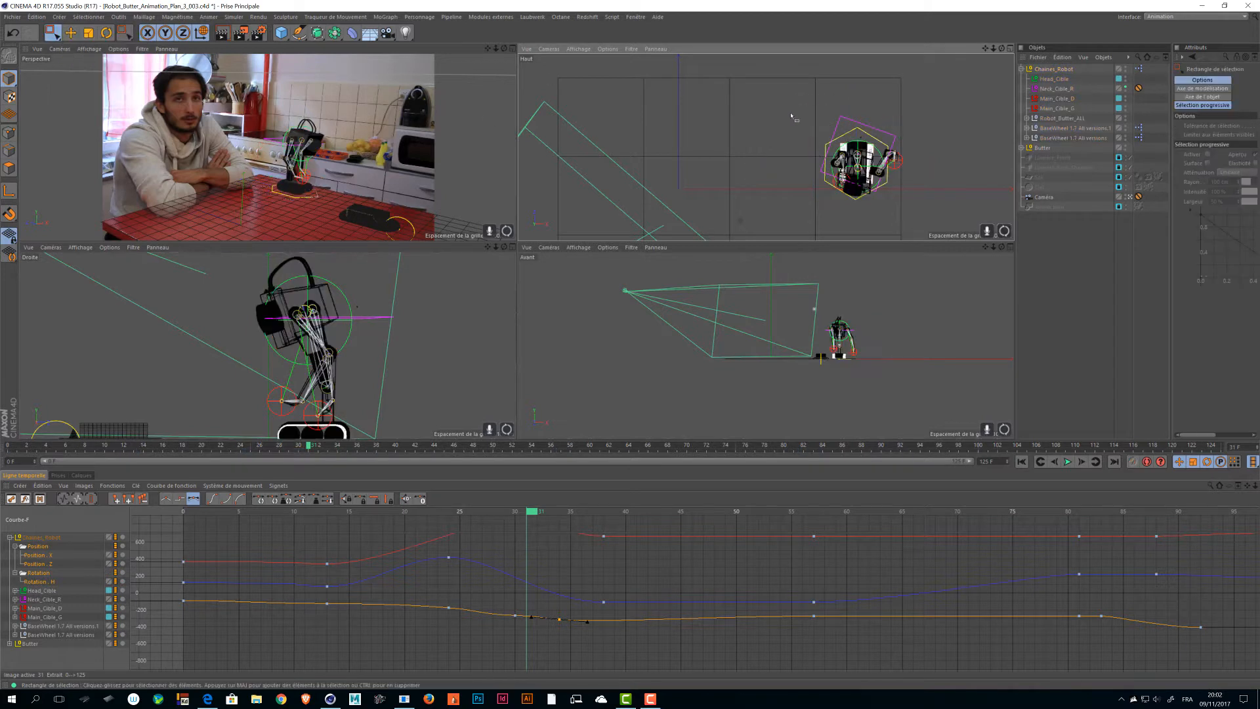
# - Show the robot root's motion path in the top view and select its peak key for moving
pyautogui.click(40, 563)
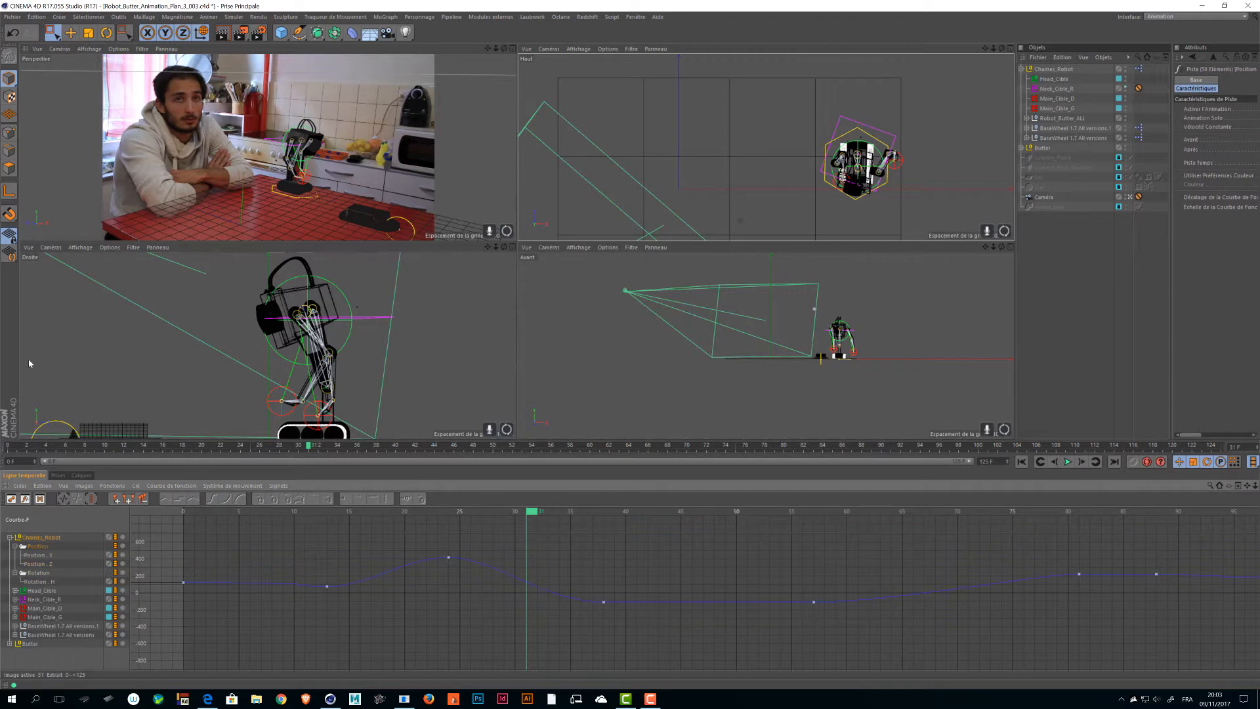
pyautogui.hotkey('ctrl', 'a')
pyautogui.click(1053, 69)
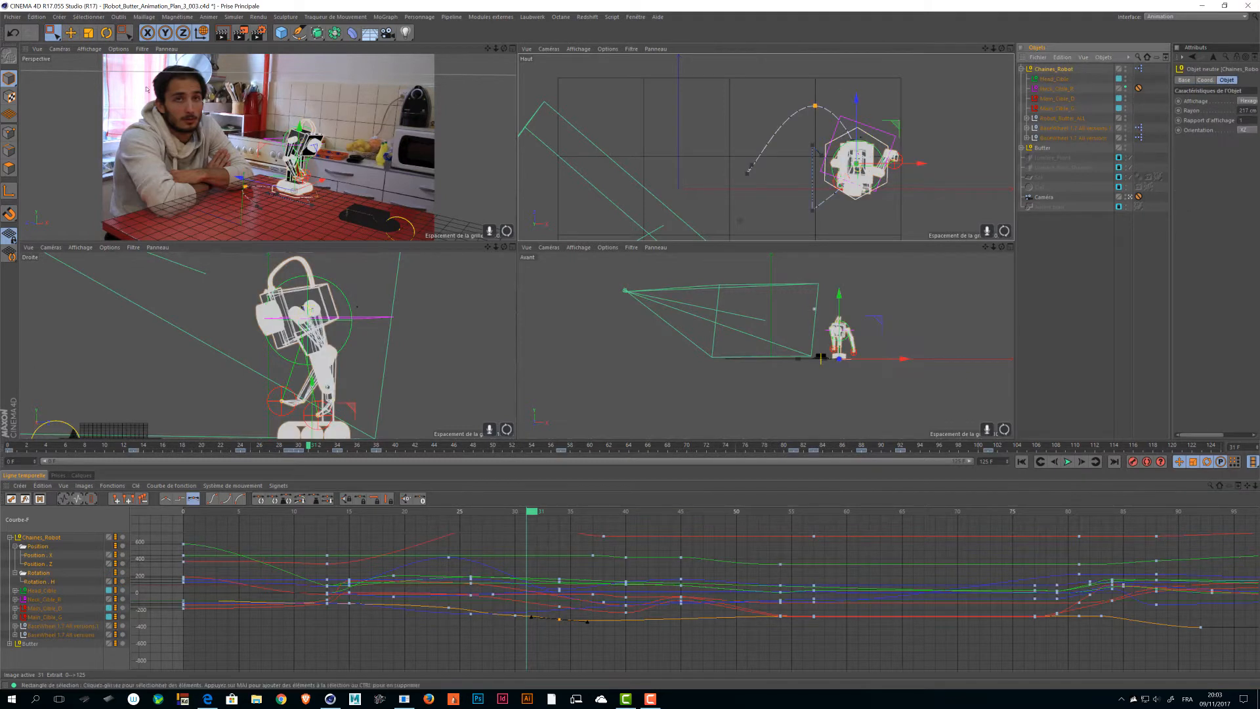
pyautogui.click(71, 33)
pyautogui.click(814, 105)
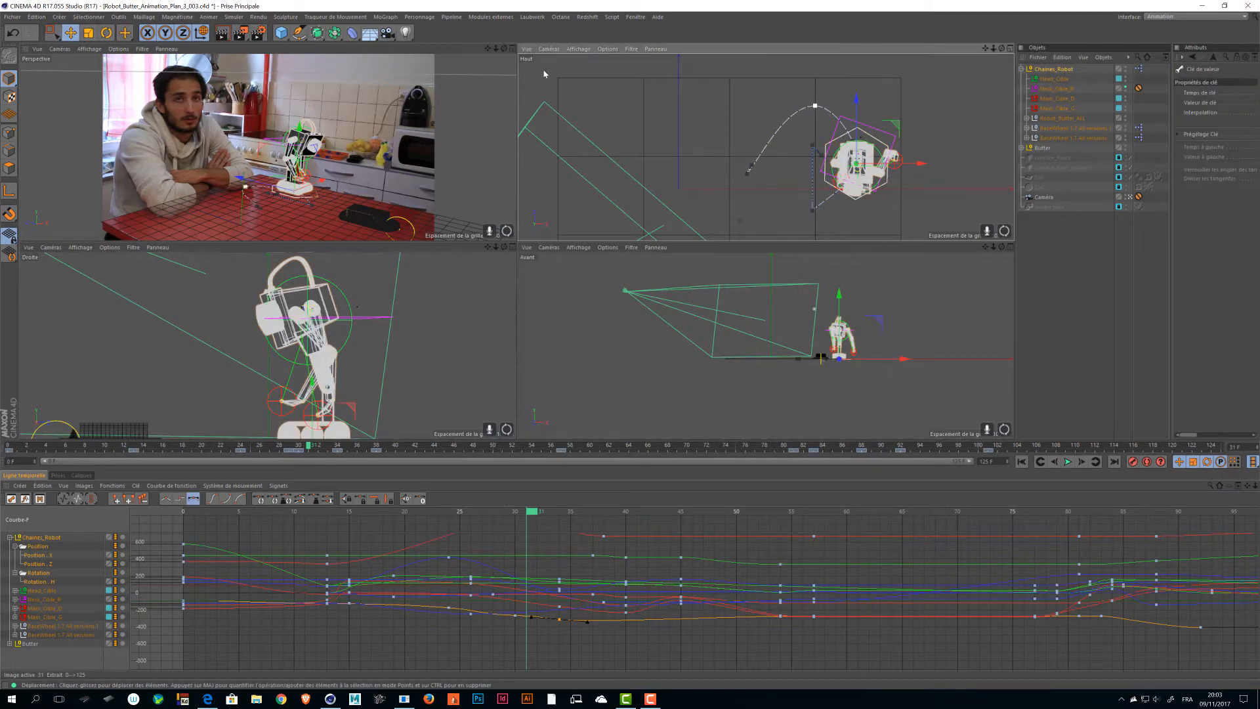
# - Undo a trial move of the motion path and lower only its peak key in the top view to flatten the arc
pyautogui.moveTo(815, 105); pyautogui.dragTo(787, 159)
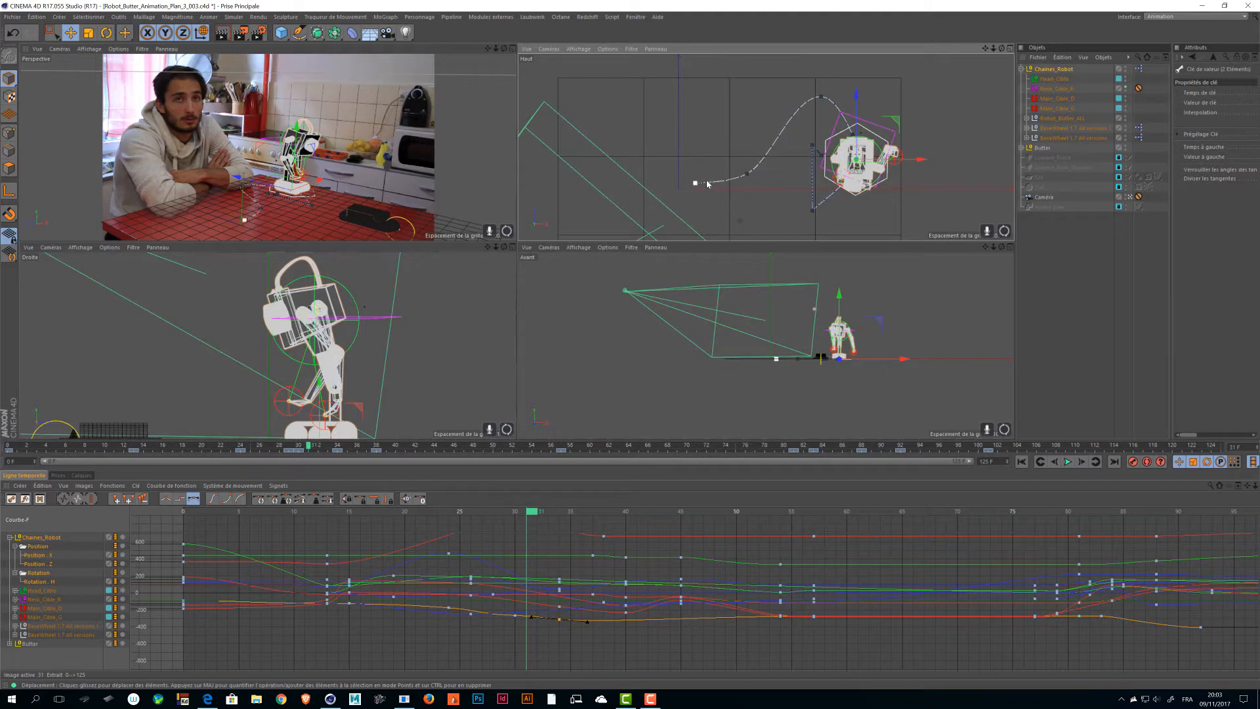
pyautogui.hotkey('ctrl', 'z')
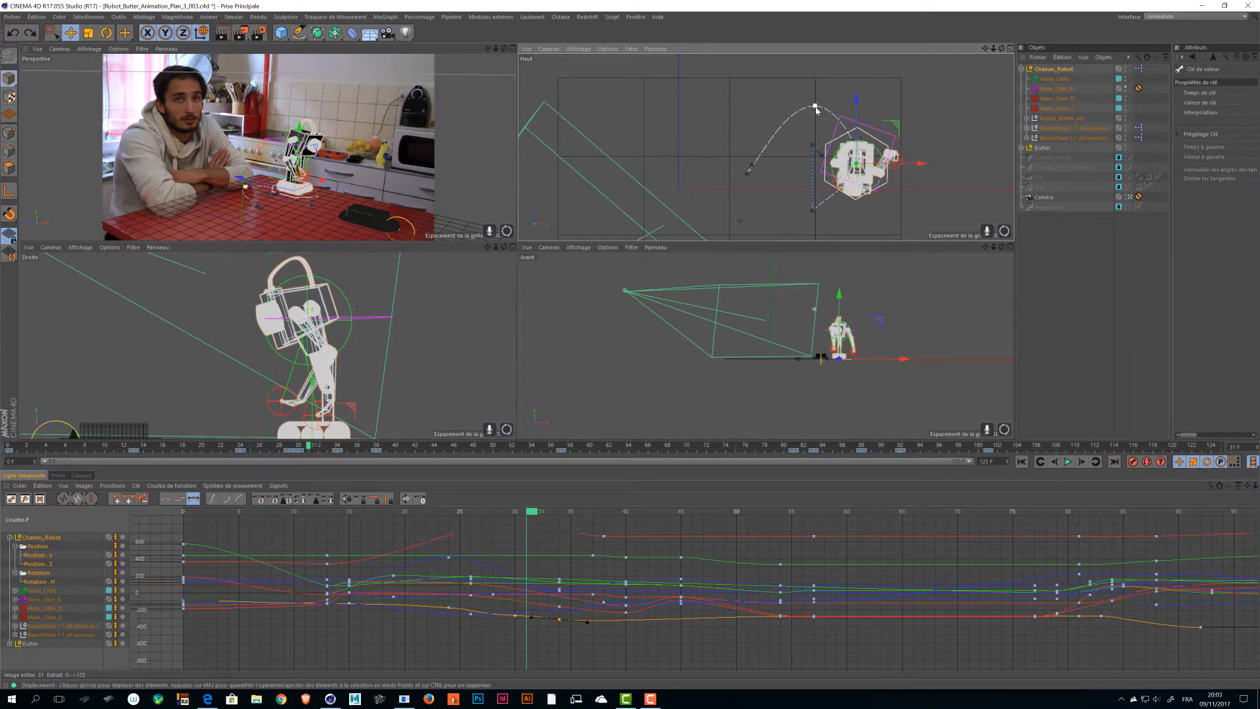
pyautogui.moveTo(817, 110); pyautogui.dragTo(815, 133)
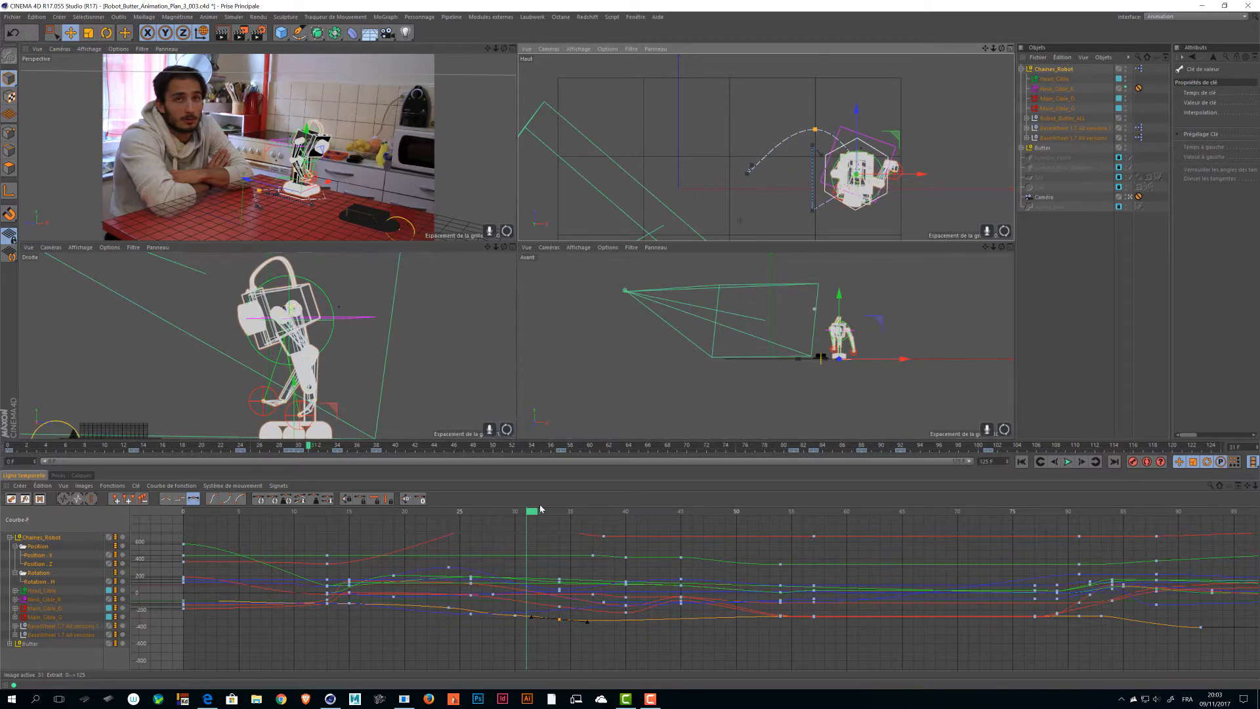
# - At frame 30, move the motion path's sharp lower corner key up and toward the robot in the top view
pyautogui.moveTo(541, 509)
pyautogui.mouseDown()
pyautogui.moveTo(357, 511)
pyautogui.moveTo(890, 507)
pyautogui.moveTo(521, 511)
pyautogui.mouseUp()
pyautogui.scroll(3, 802, 204)
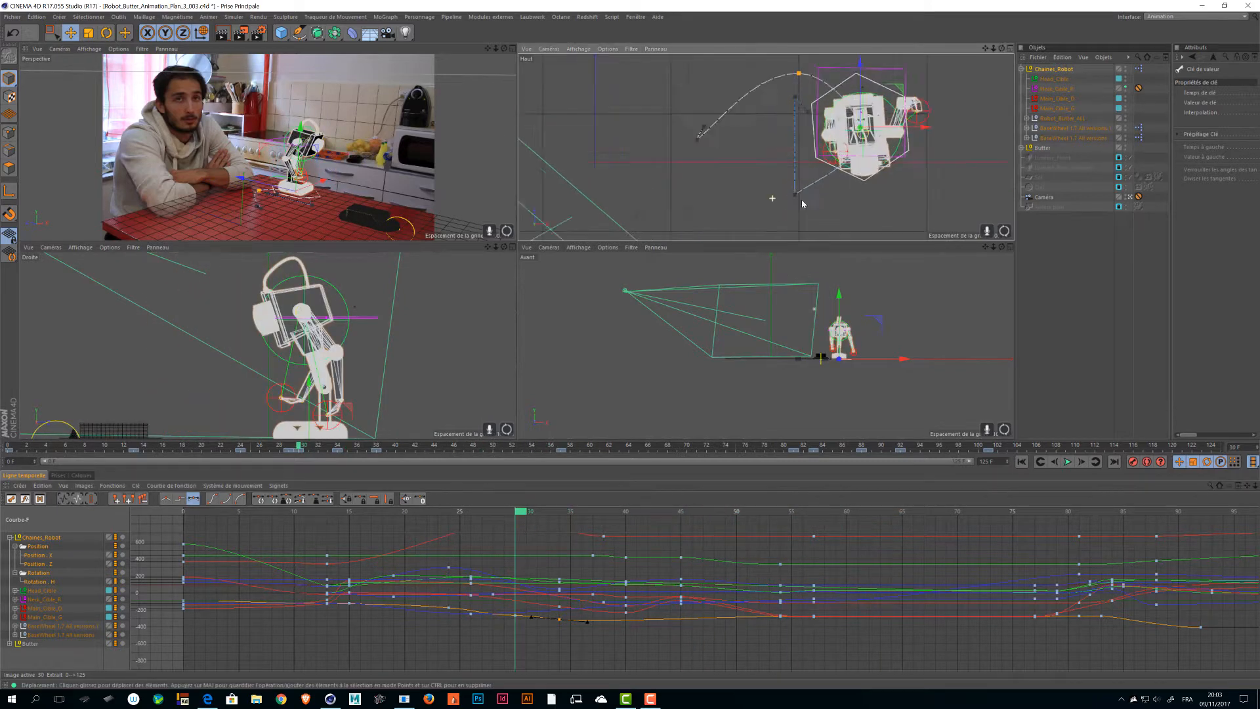
pyautogui.scroll(3, 802, 203)
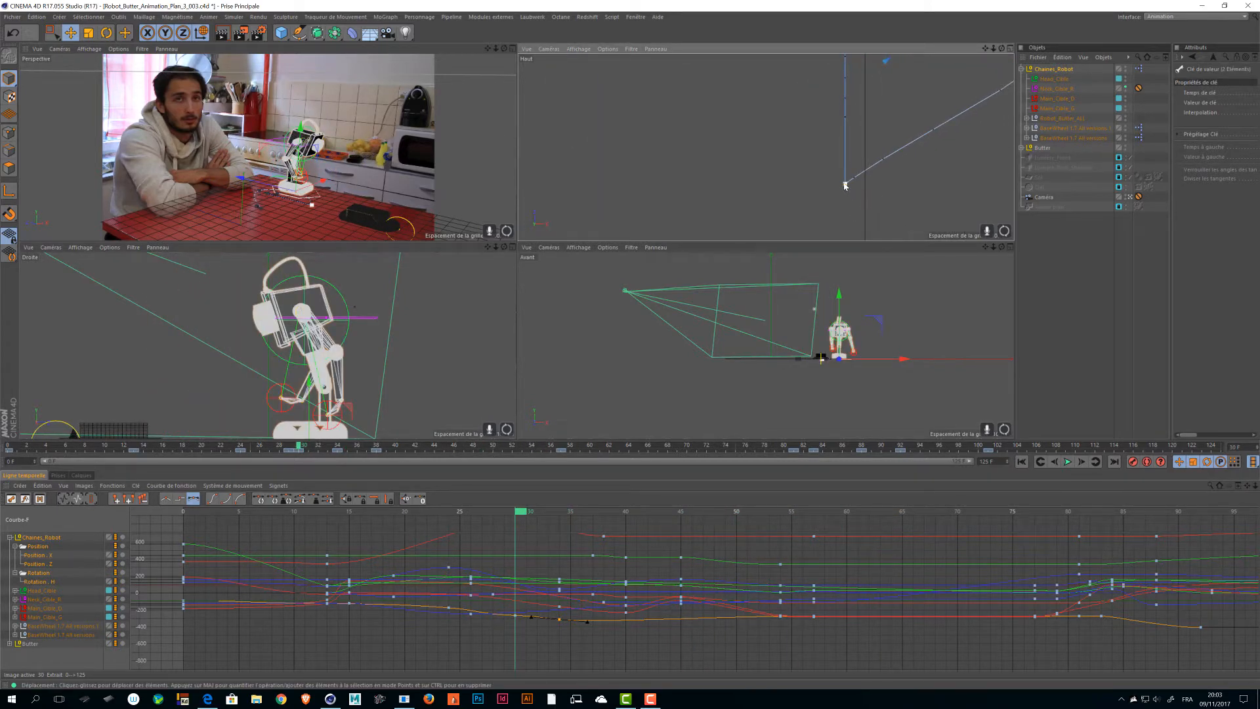
pyautogui.moveTo(844, 186); pyautogui.dragTo(881, 87)
pyautogui.scroll(-4, 802, 160)
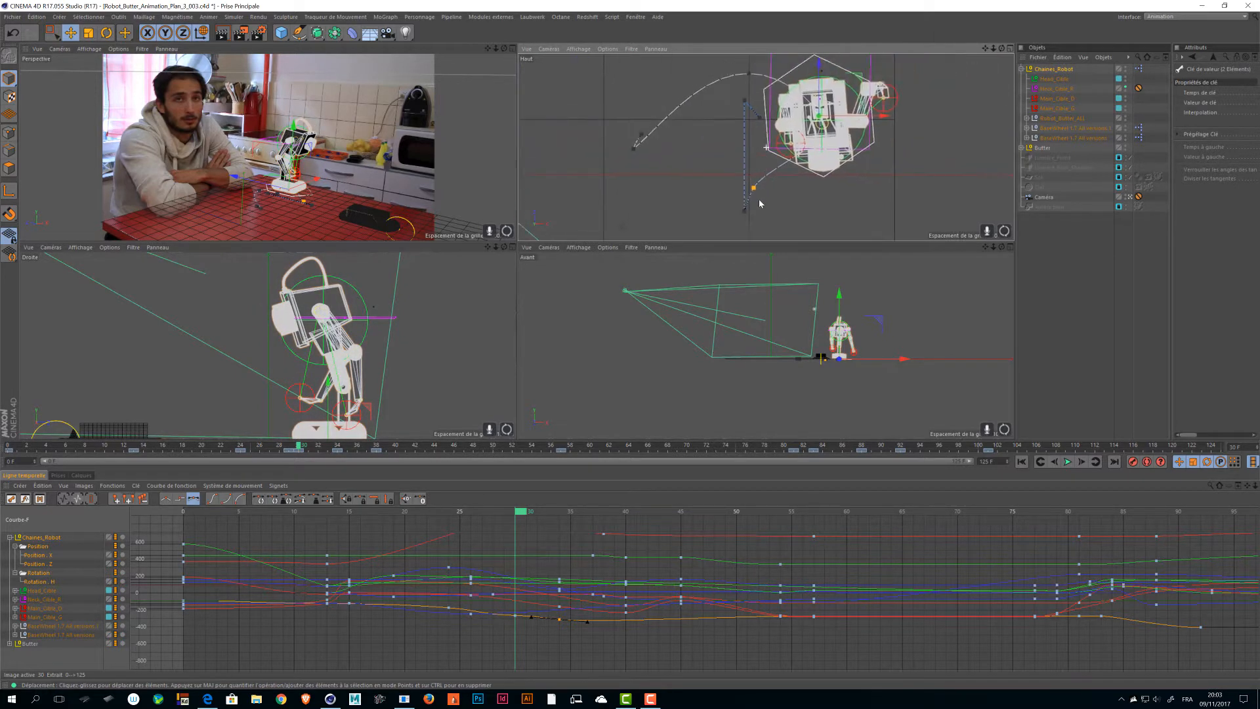
# - Play back the adjusted path in the four views and save the scene
pyautogui.keyDown('alt'); pyautogui.moveTo(759, 200); pyautogui.dragTo(741, 225, button='middle'); pyautogui.keyUp('alt')
pyautogui.moveTo(522, 519)
pyautogui.mouseDown()
pyautogui.moveTo(343, 515)
pyautogui.moveTo(510, 515)
pyautogui.mouseUp()
pyautogui.press('F8')
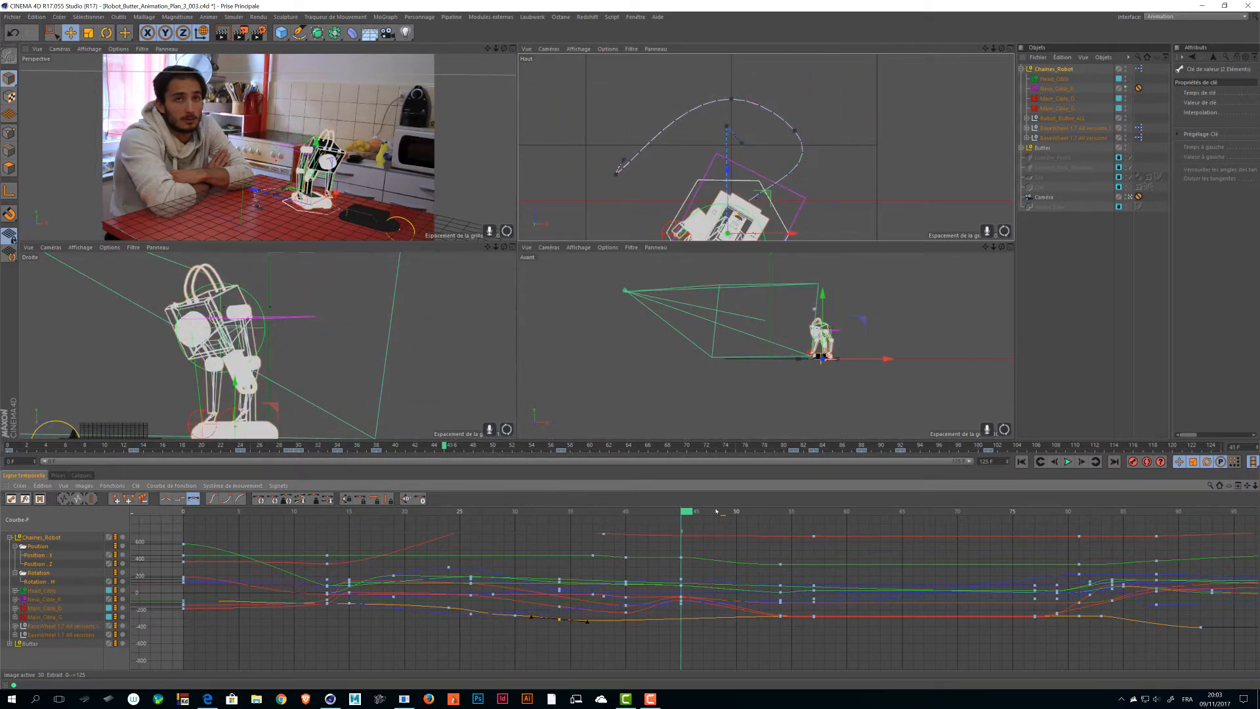
pyautogui.moveTo(784, 497); pyautogui.dragTo(696, 525)
pyautogui.hotkey('ctrl', 's')
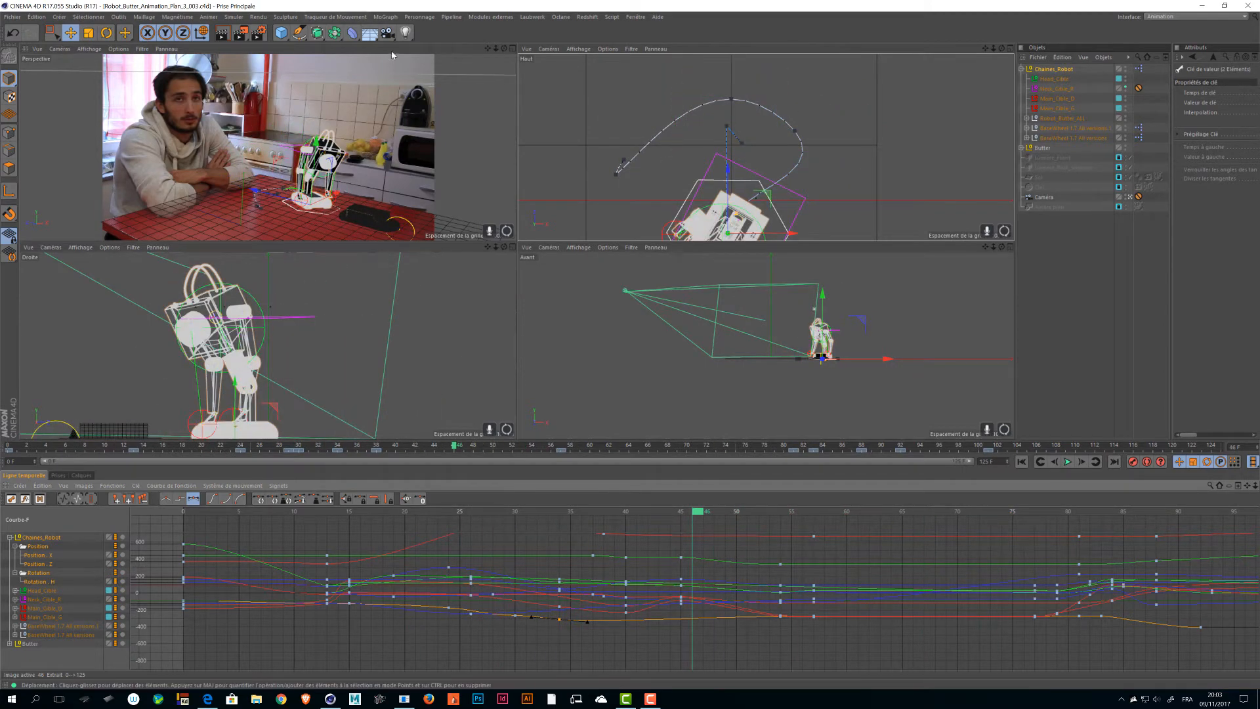
# - Show only the camera view and examine the robot's pose in the enlarged viewport
pyautogui.hotkey('ctrl', 'Tab')
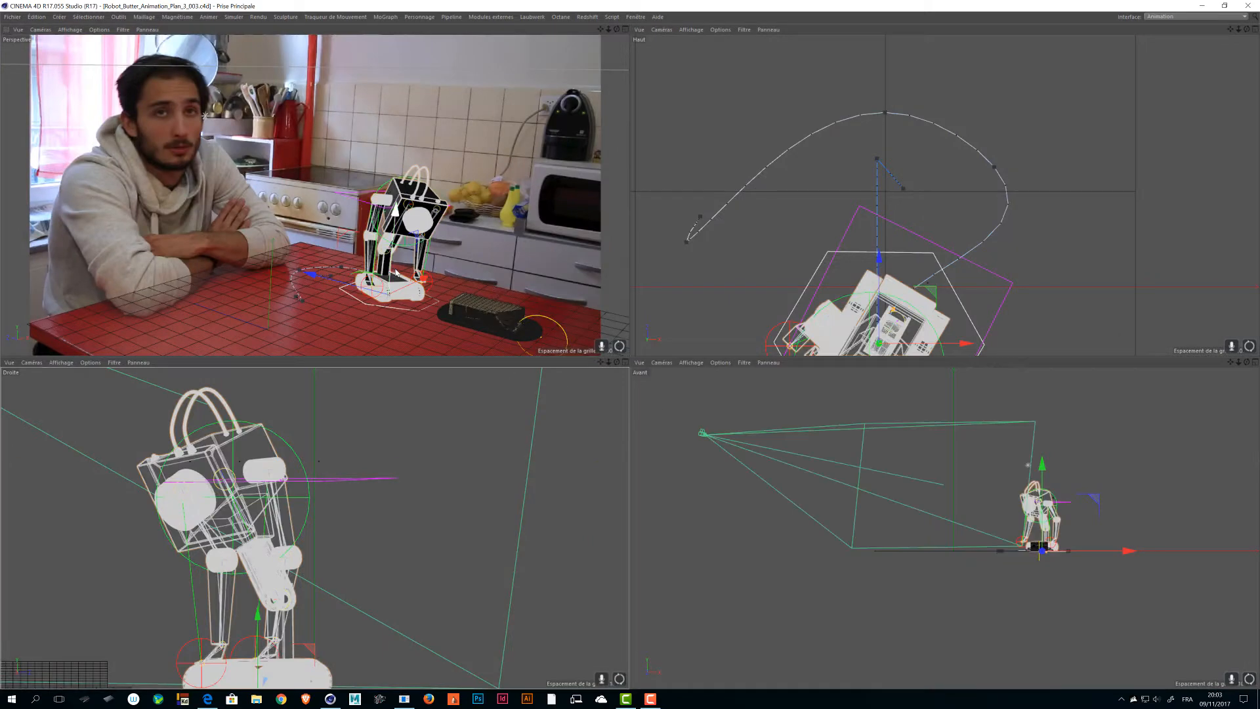
pyautogui.hotkey('ctrl', 'Tab')
pyautogui.hotkey('ctrl', 'Tab')
pyautogui.middleClick(259, 139)
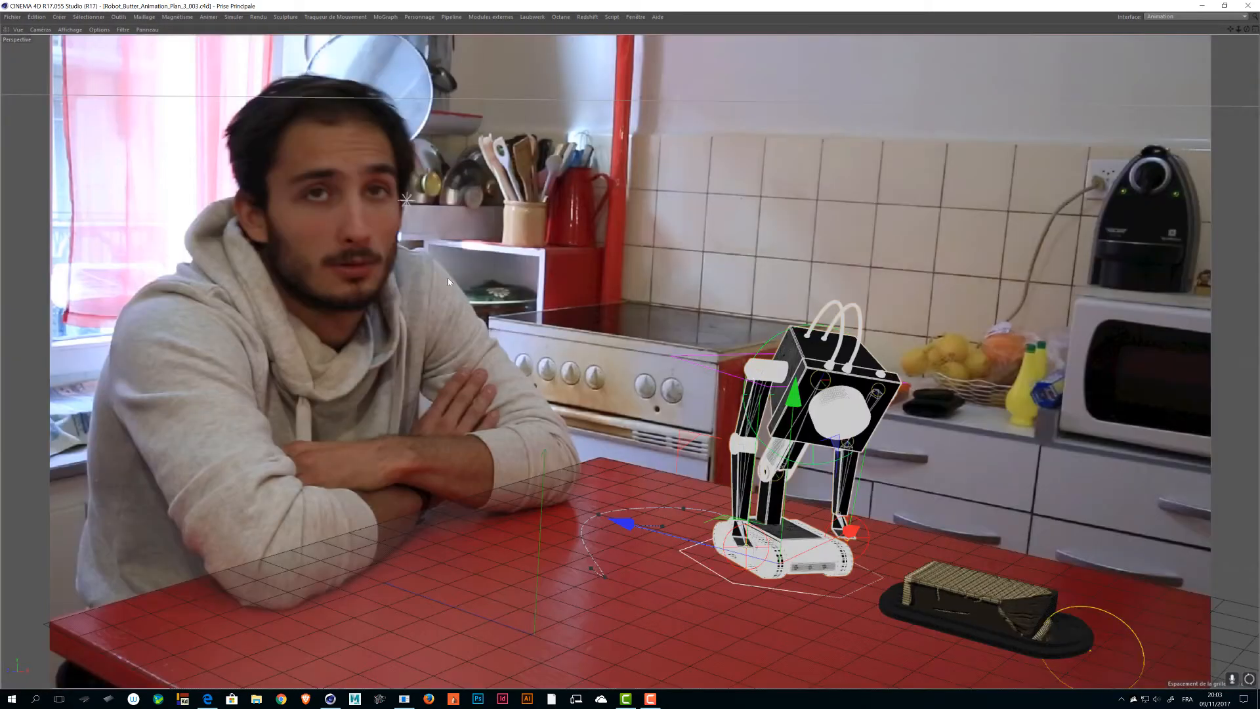
pyautogui.hotkey('ctrl', 'Tab')
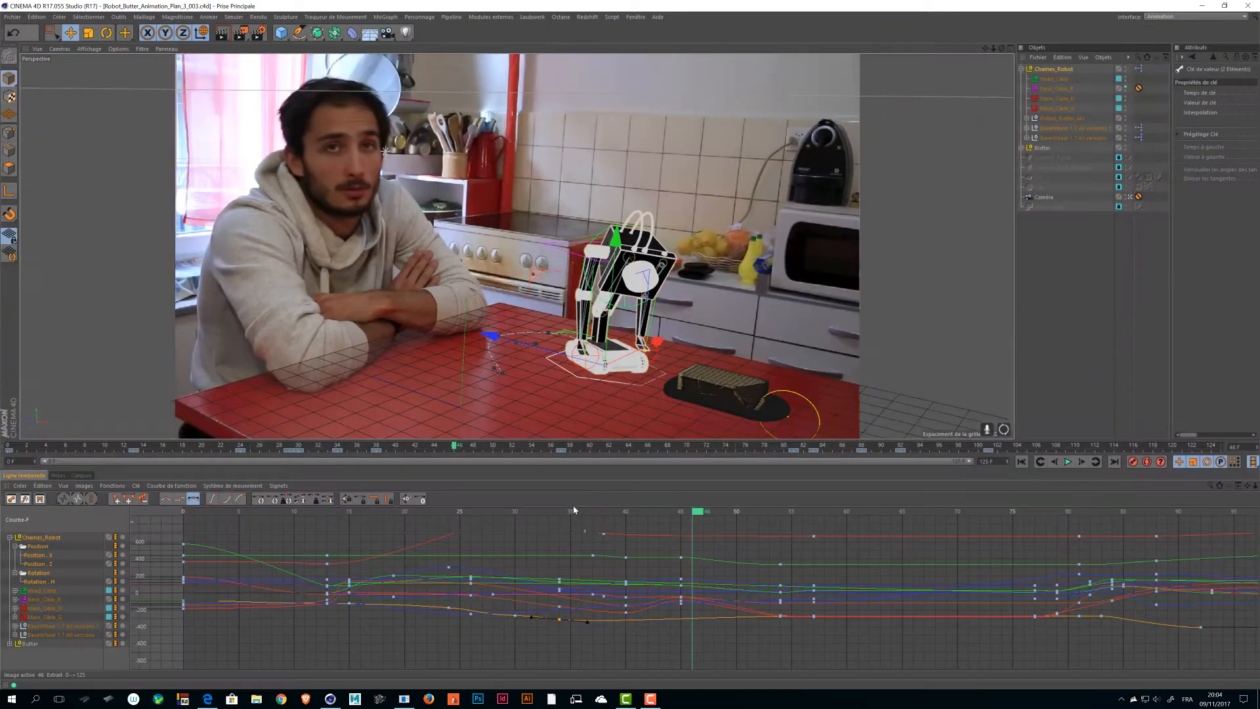
# - Play and scrub through the whole animation in the camera view, returning to frame 0
pyautogui.moveTo(453, 449); pyautogui.dragTo(365, 546)
pyautogui.press('F8')
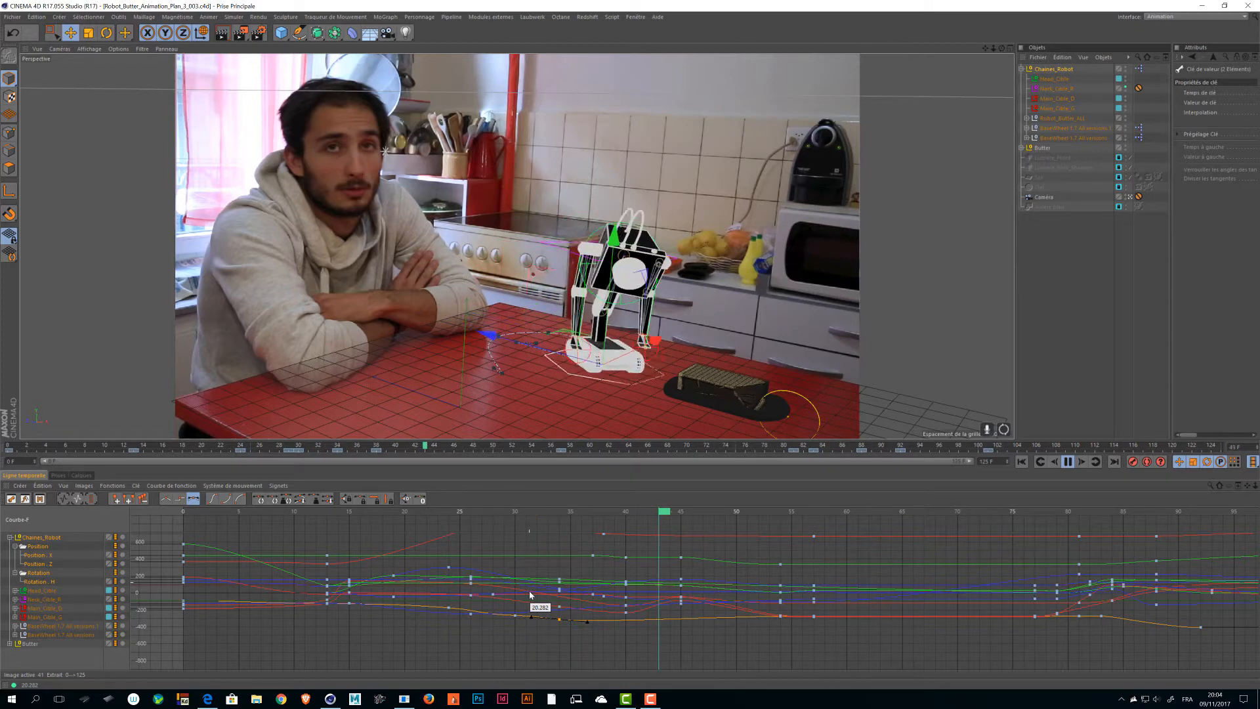
pyautogui.press('F8')
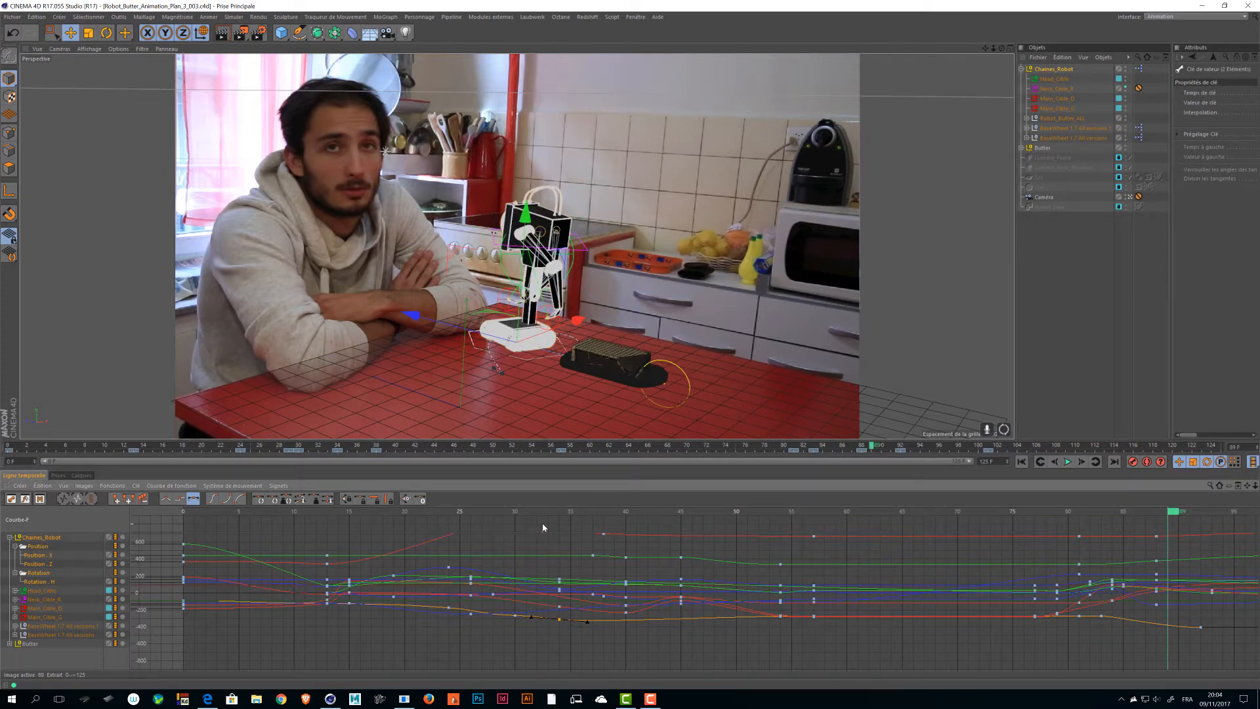
pyautogui.moveTo(552, 450); pyautogui.dragTo(1162, 448)
pyautogui.moveTo(1088, 470); pyautogui.dragTo(1, 477)
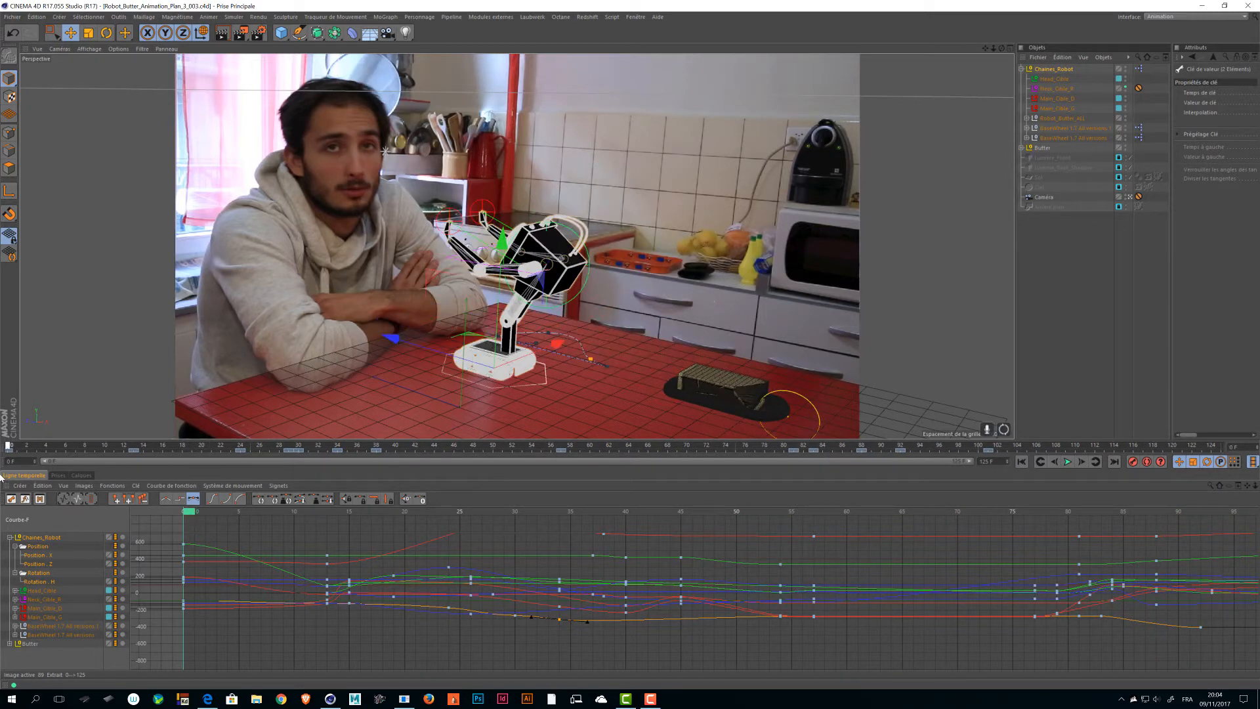
# - Clear the selection and switch the camera view's display mode to Ombrage constant
pyautogui.click(1079, 324)
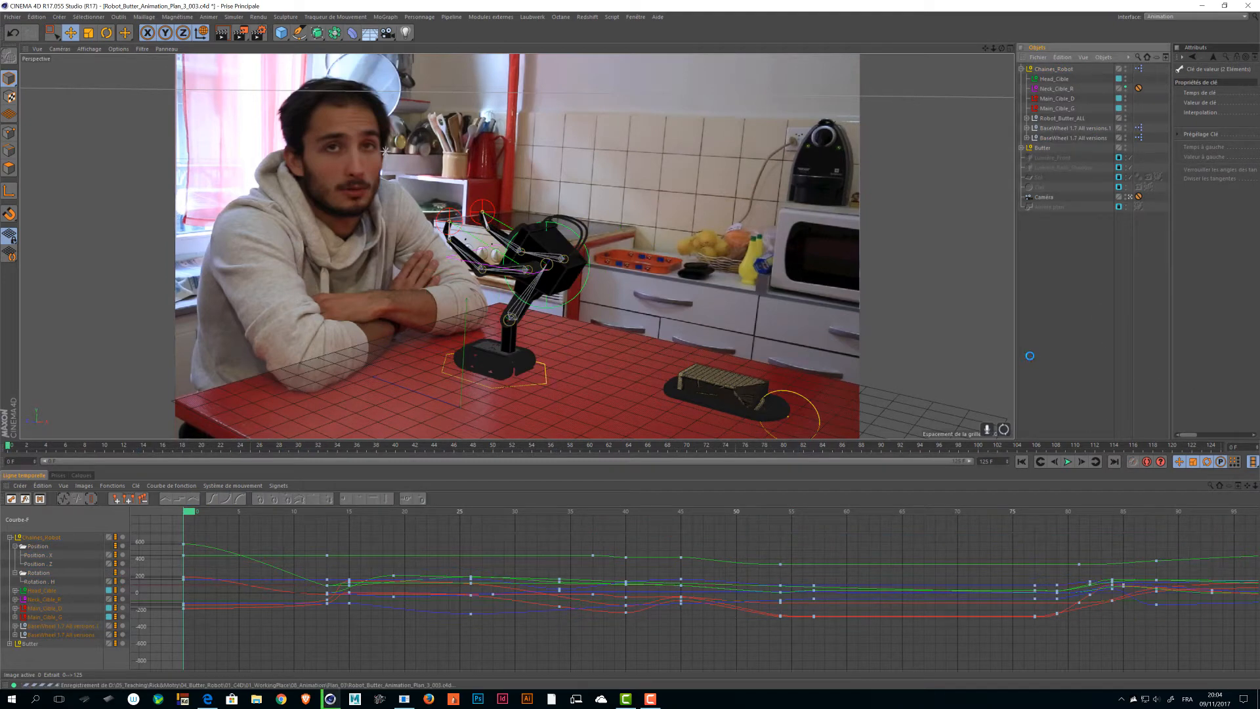
pyautogui.click(89, 49)
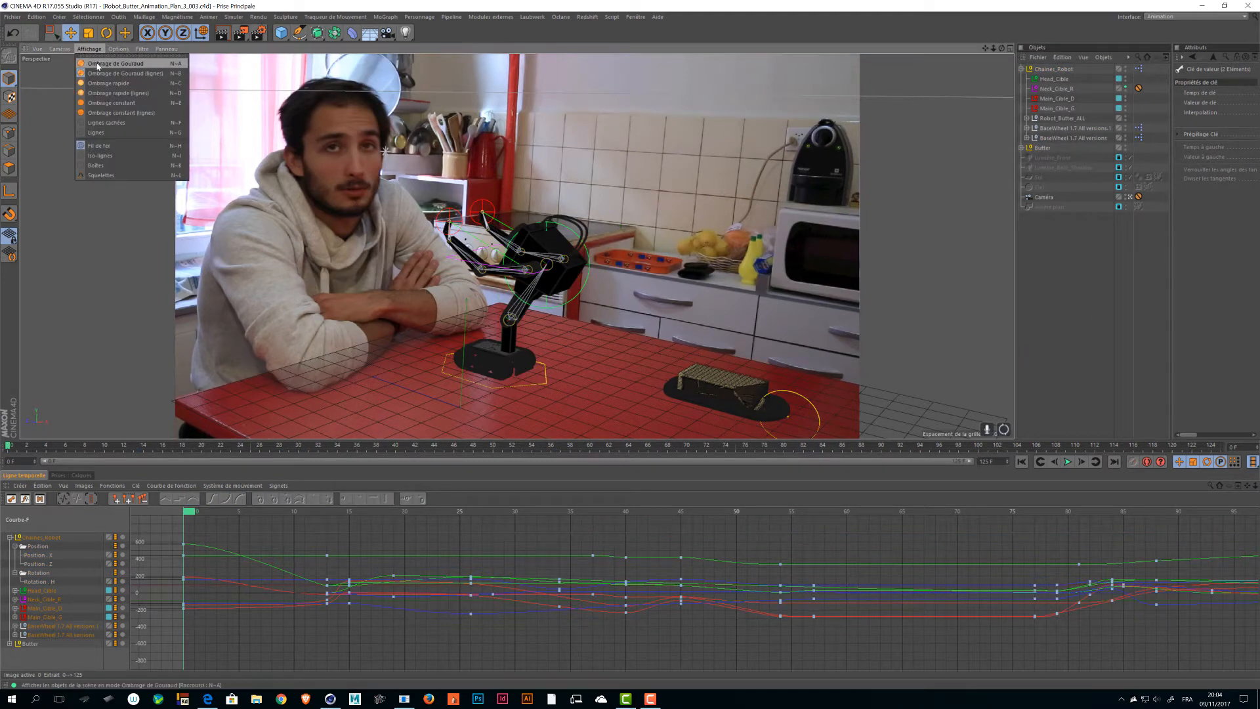
pyautogui.click(115, 63)
pyautogui.click(93, 51)
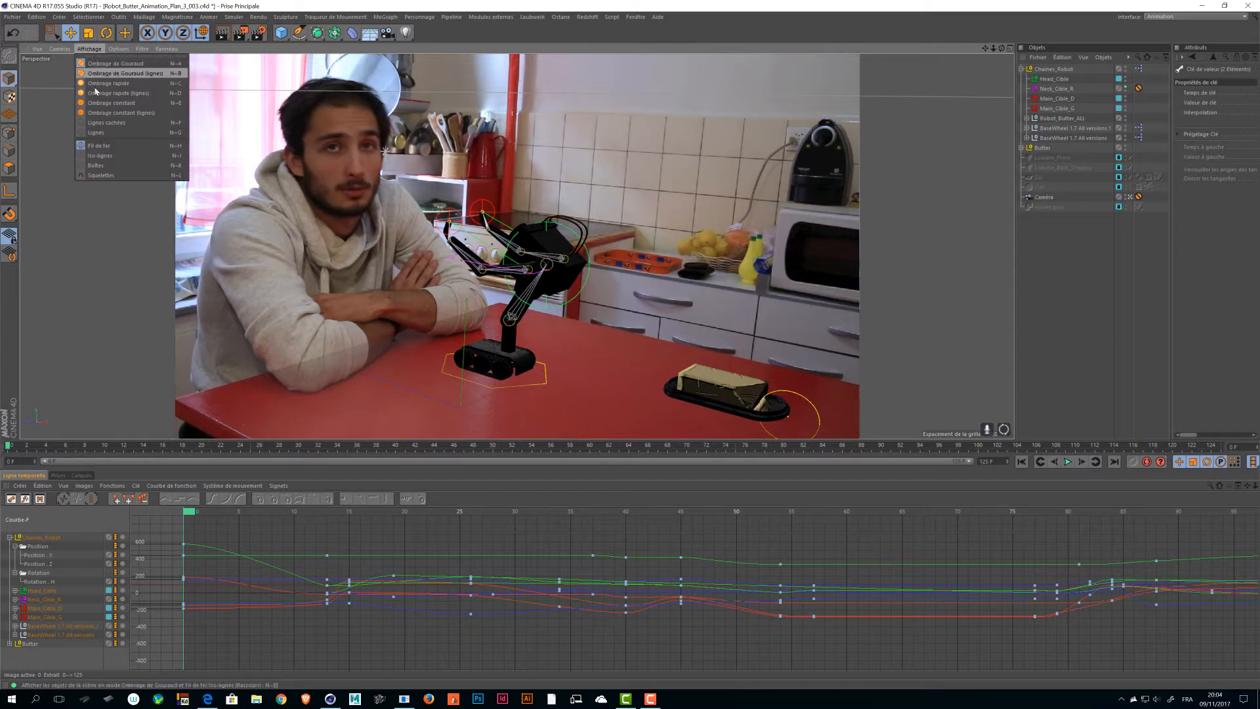
pyautogui.click(108, 103)
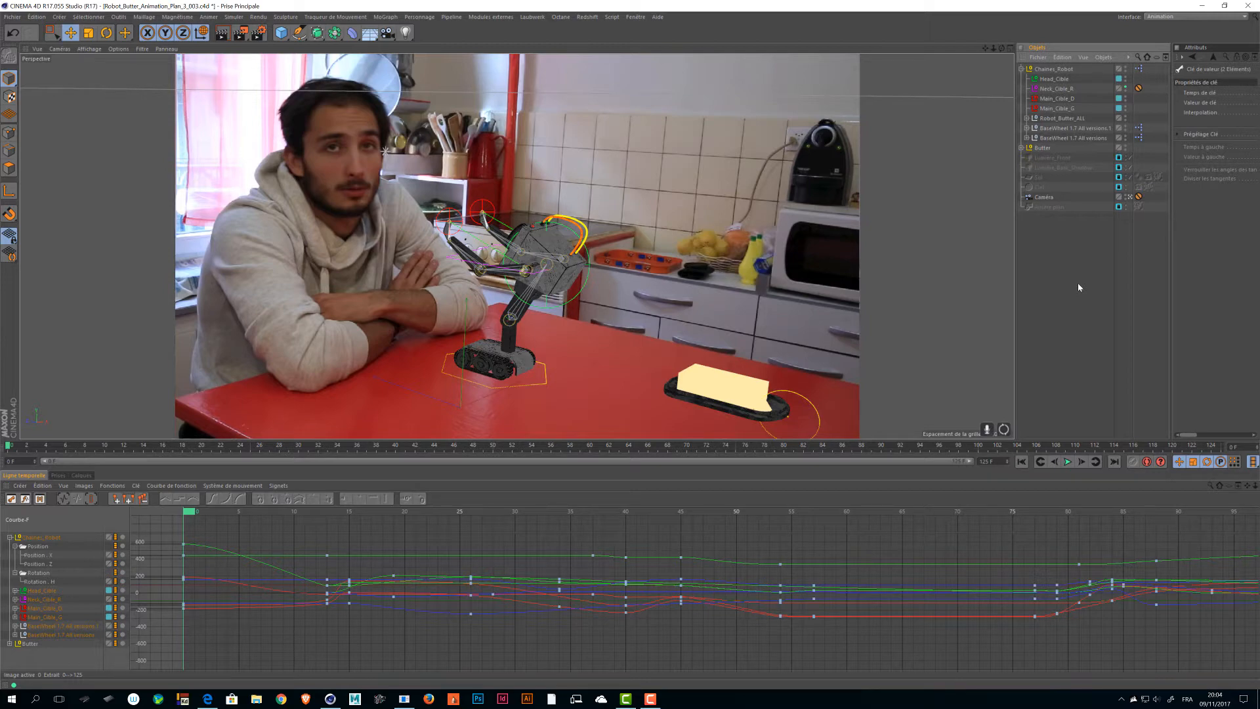
# - Examine the available render engines and output options in the render settings
pyautogui.click(259, 32)
pyautogui.click(139, 32)
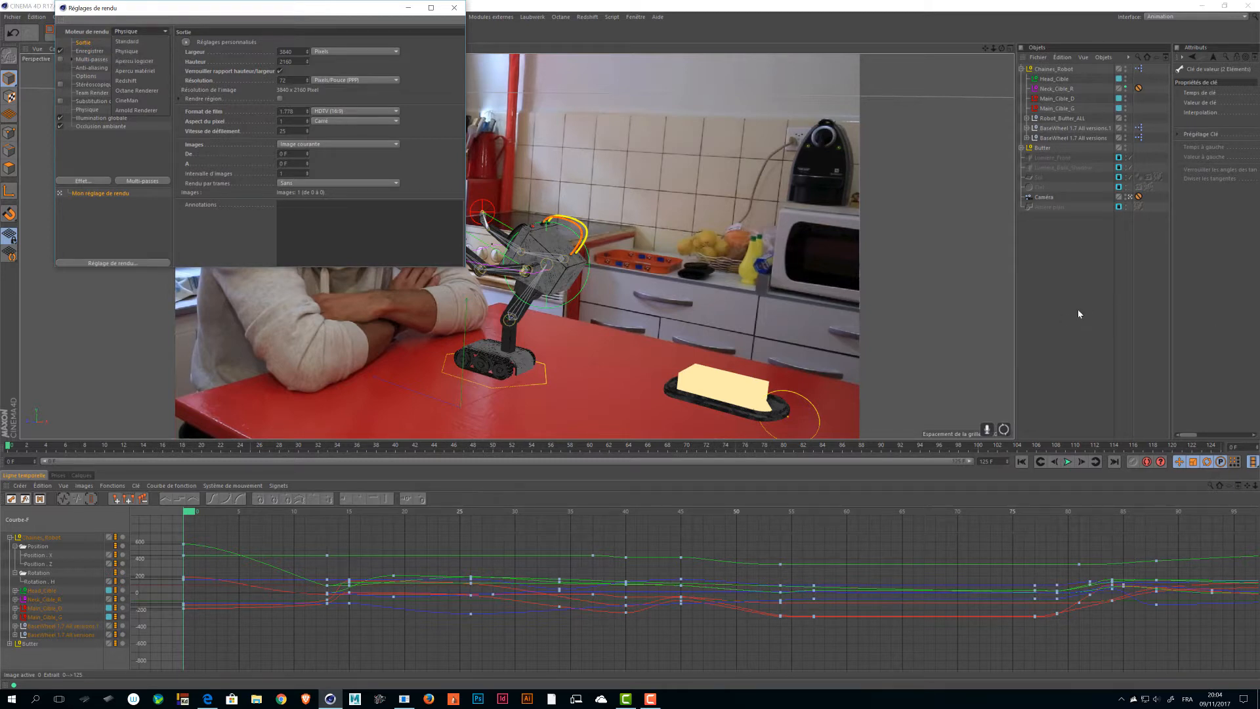
pyautogui.click(1099, 307)
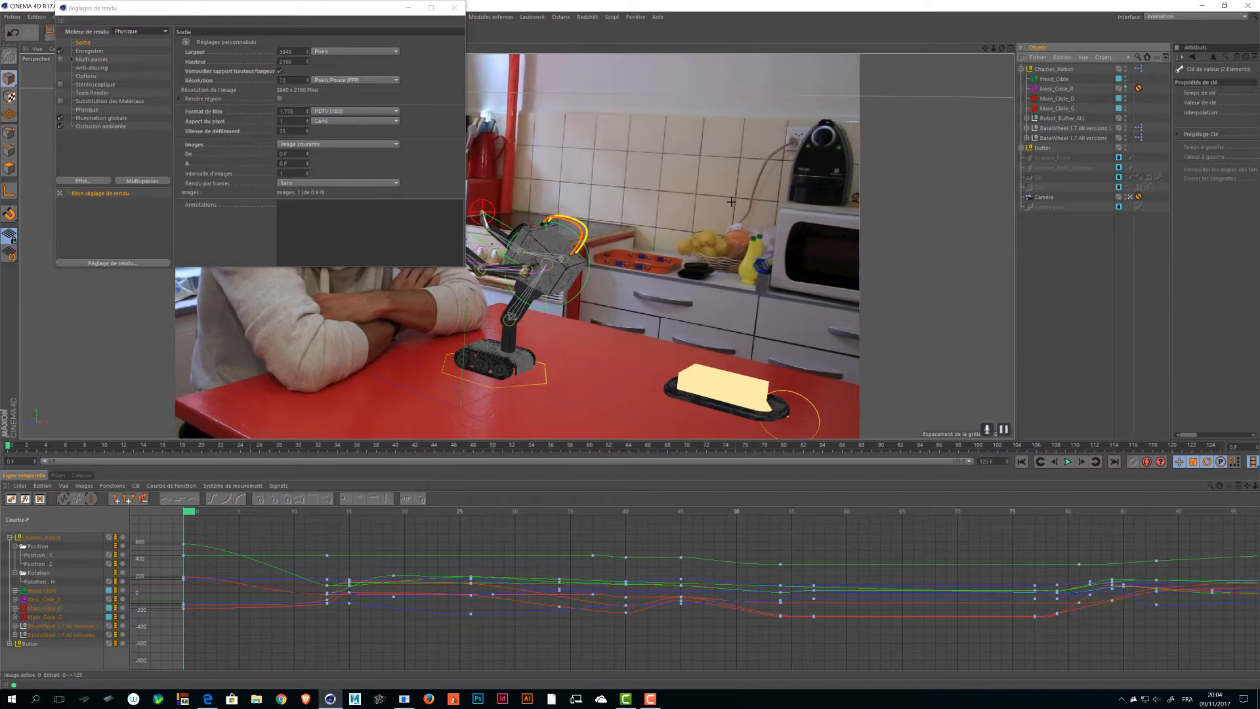
pyautogui.moveTo(289, 23); pyautogui.dragTo(795, 300)
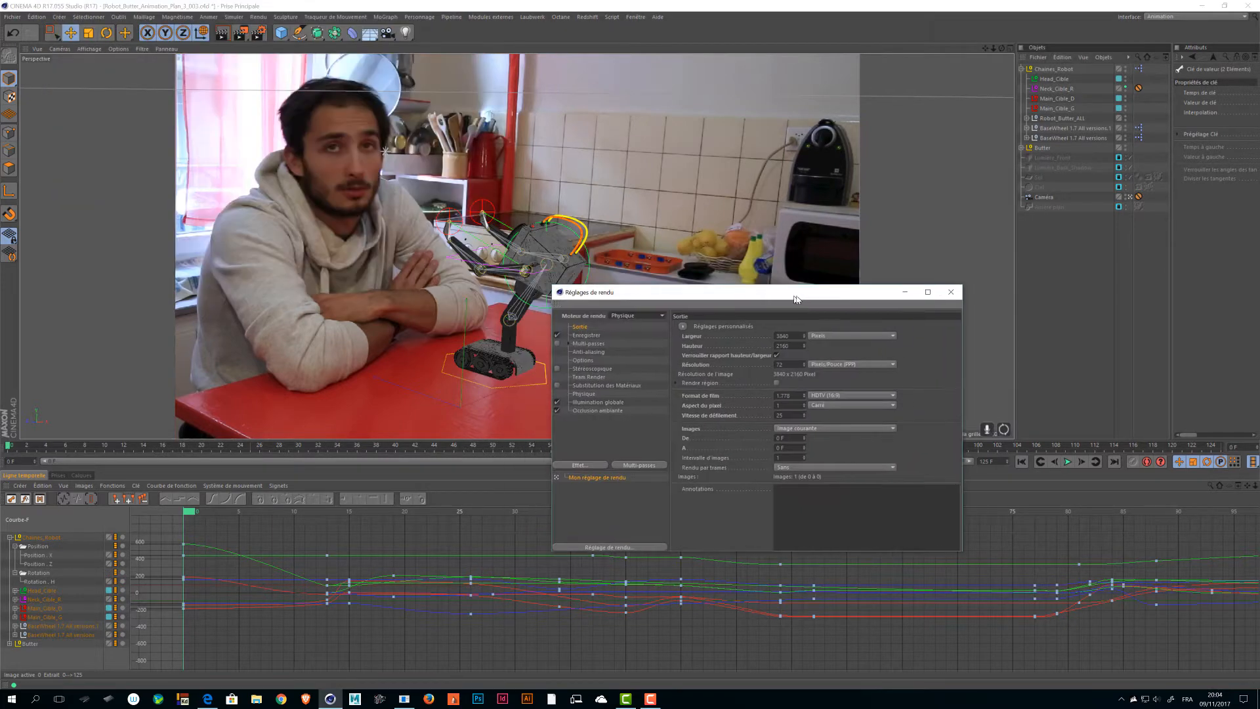
pyautogui.click(951, 292)
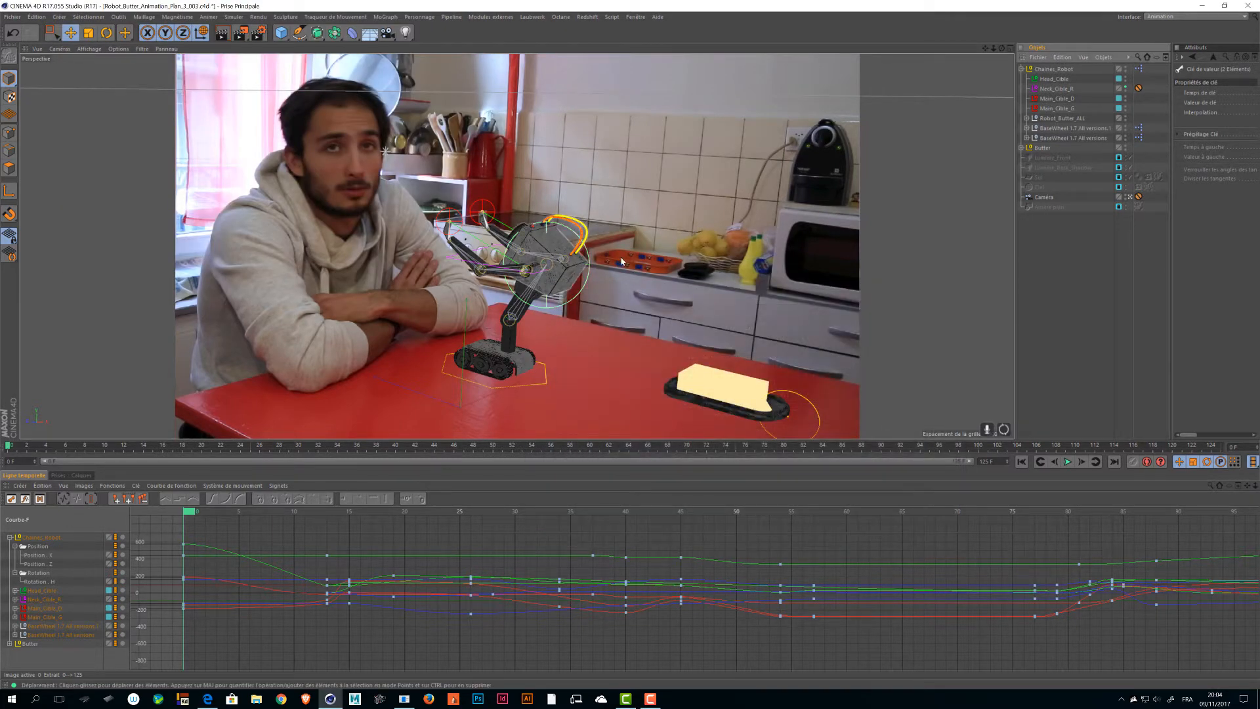
# - Change the render engine from Physique to Aperçu logiciel in the render settings
pyautogui.click(1044, 197)
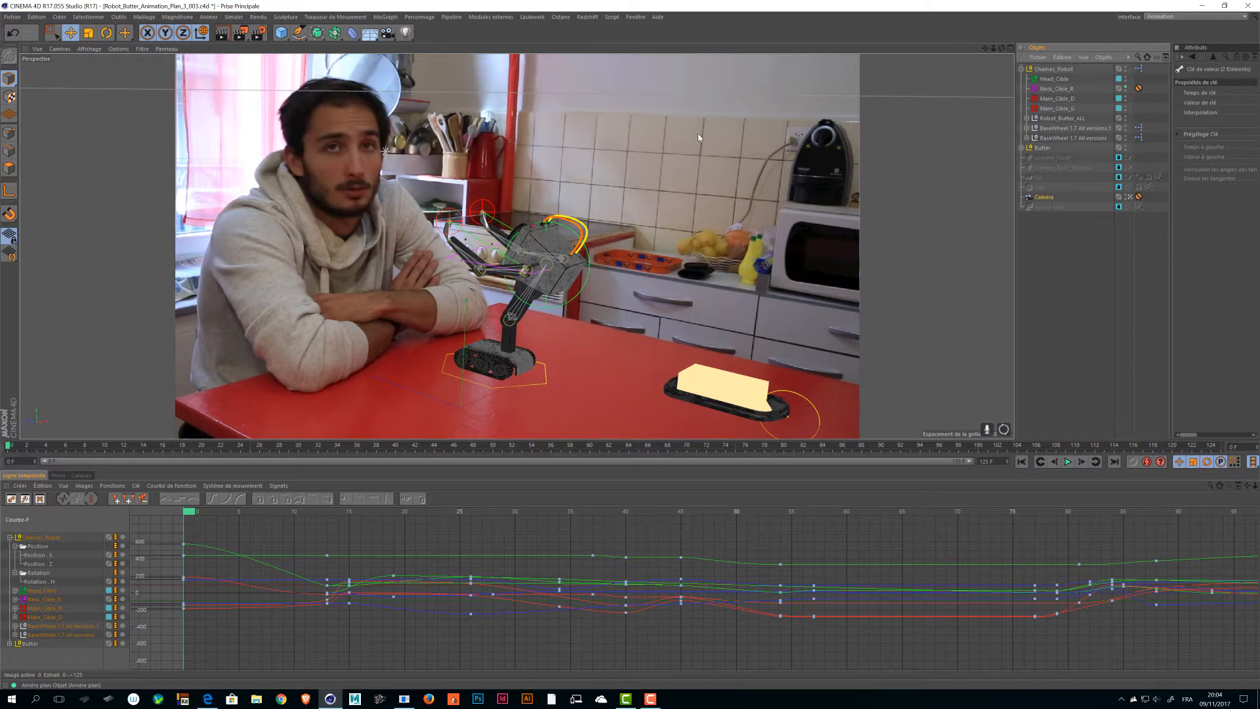
pyautogui.click(1045, 69)
pyautogui.hotkey('ctrl', 'b')
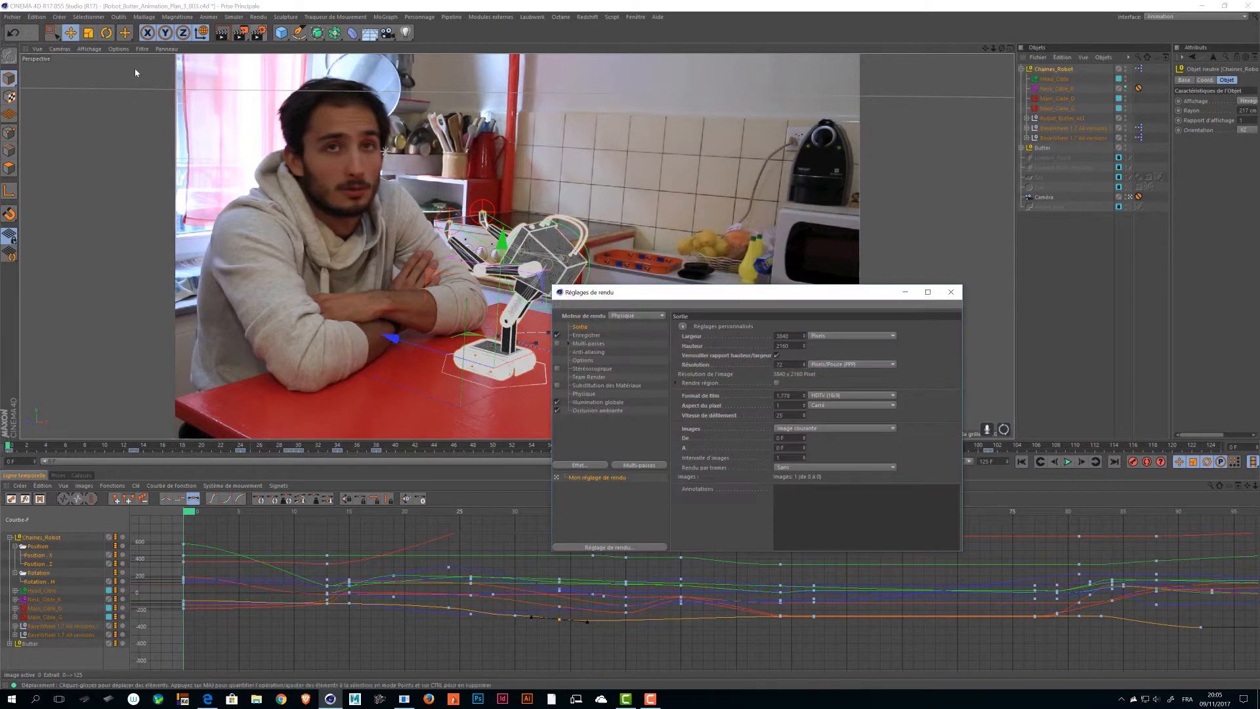
pyautogui.click(614, 315)
pyautogui.click(652, 350)
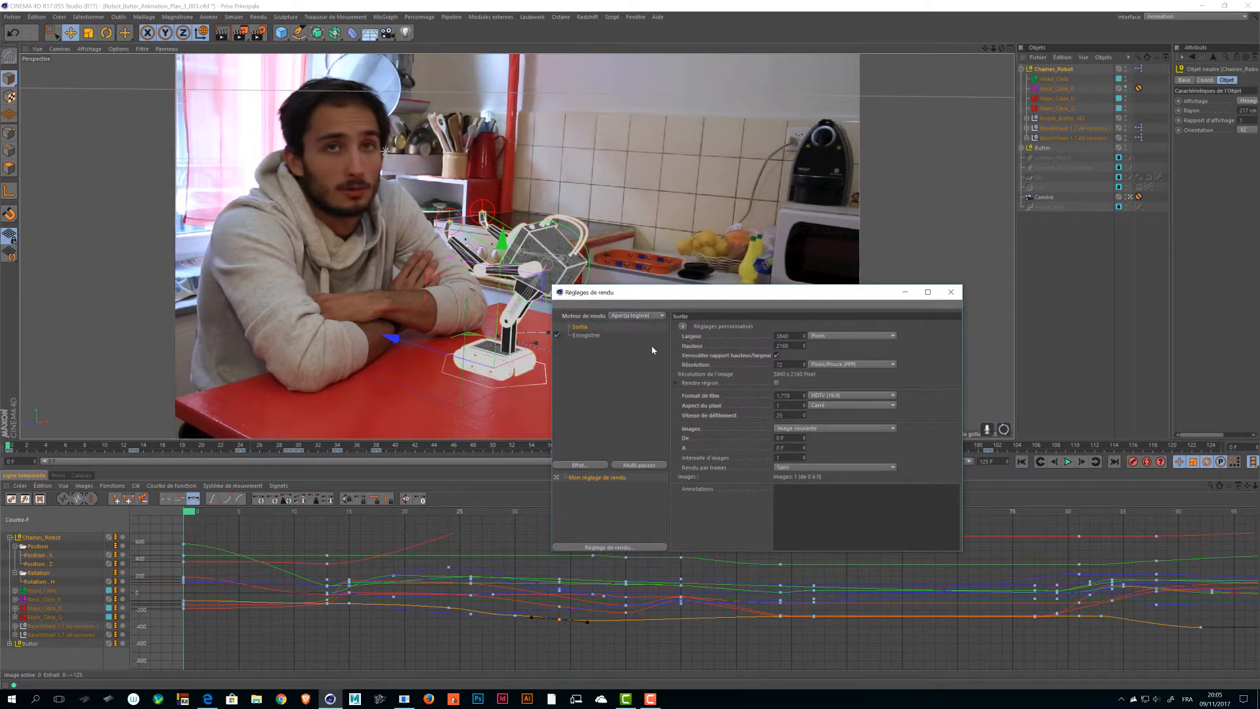
pyautogui.click(952, 291)
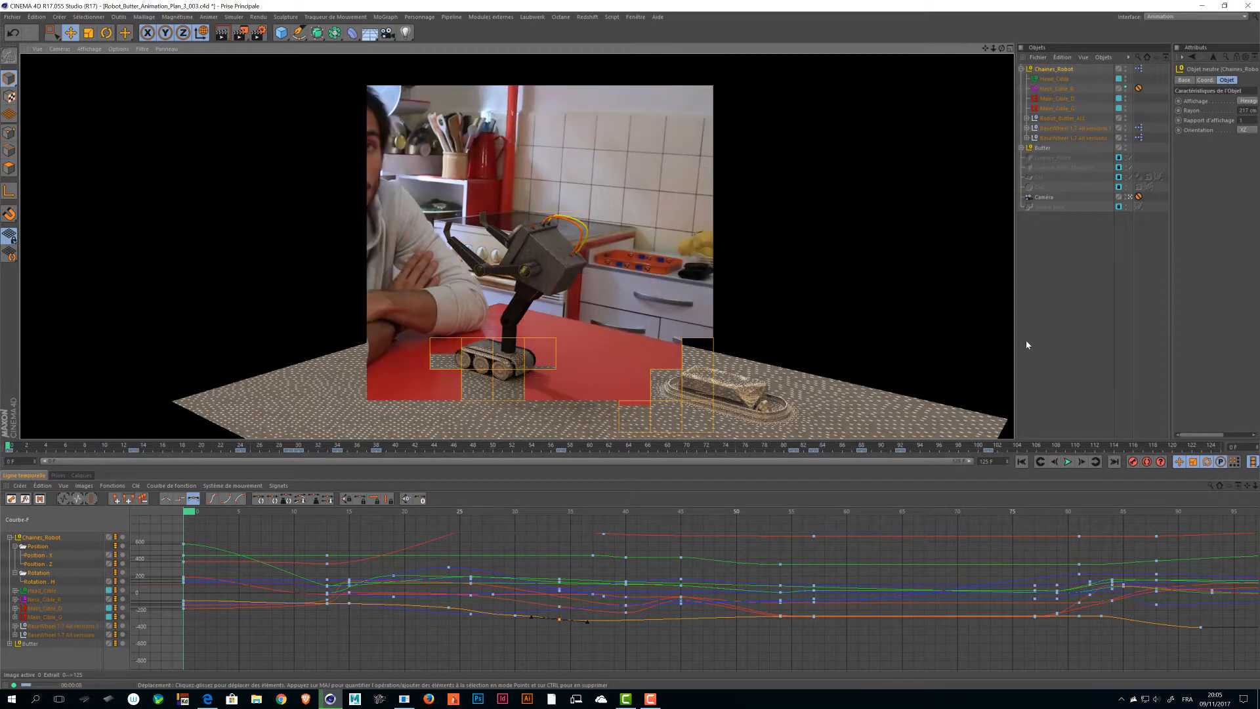
# - Dismiss the viewport render and review the render settings and the camera view's display filters
pyautogui.click(1112, 320)
pyautogui.click(555, 256)
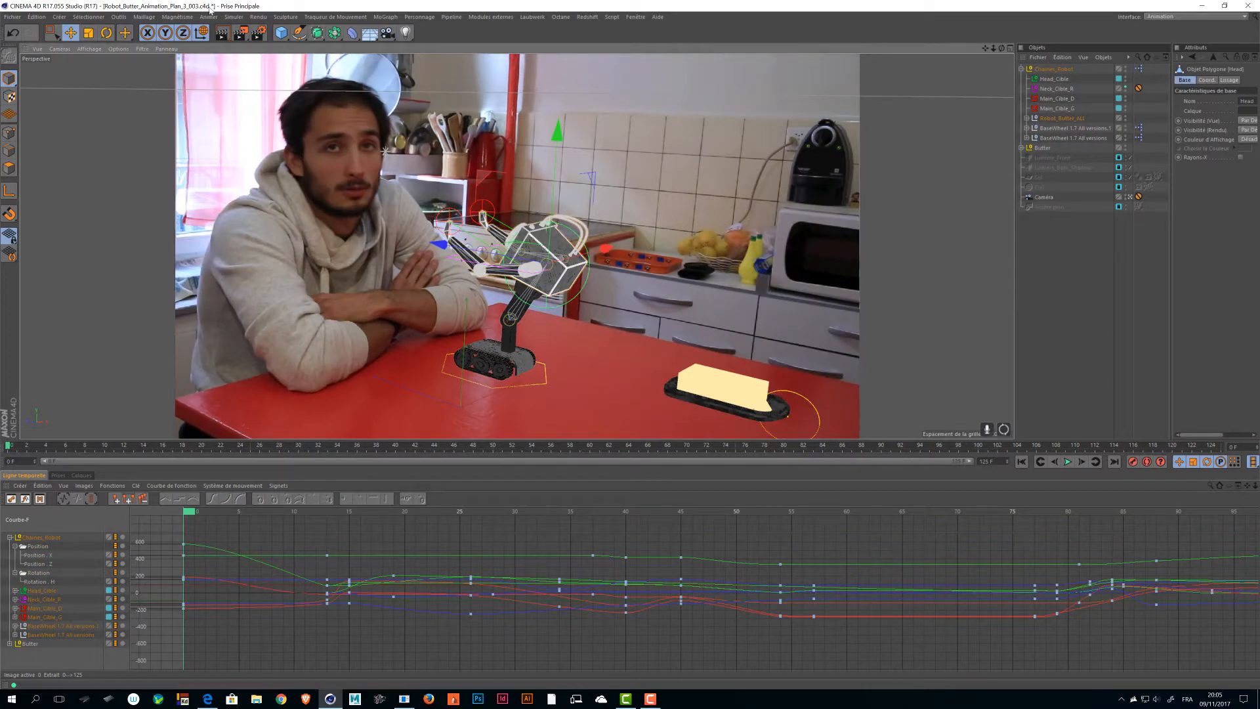
pyautogui.click(258, 34)
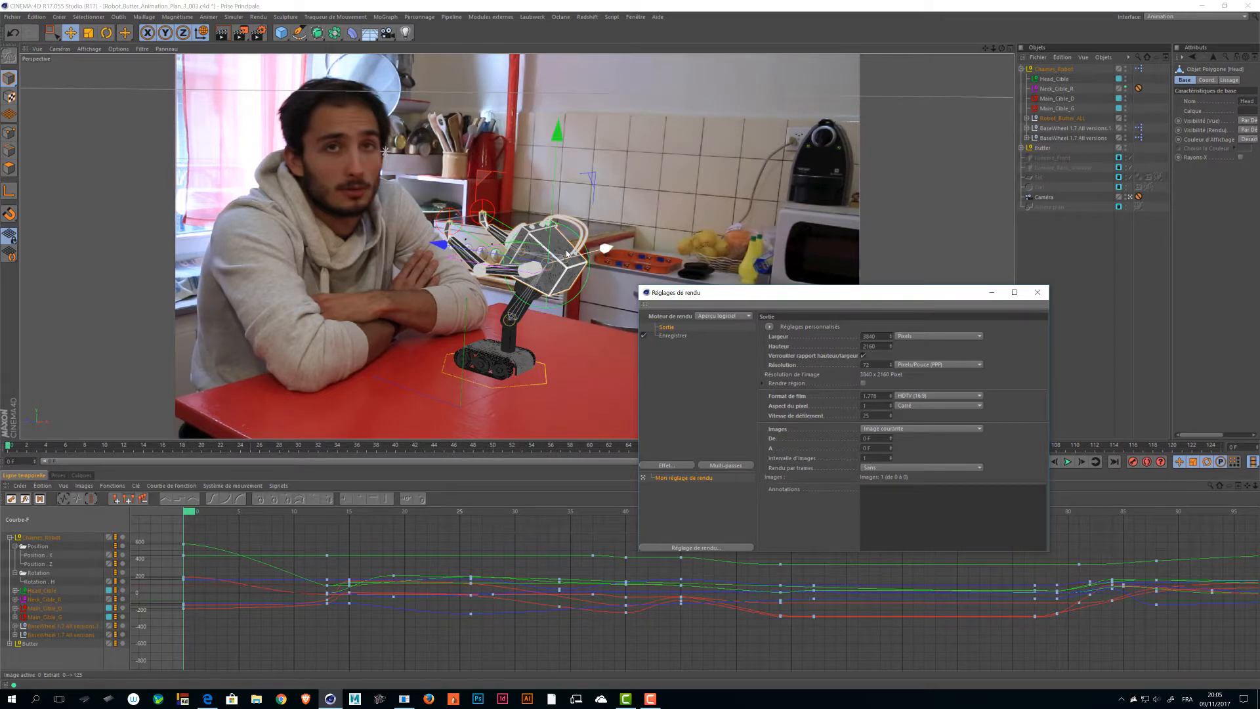
pyautogui.click(1027, 263)
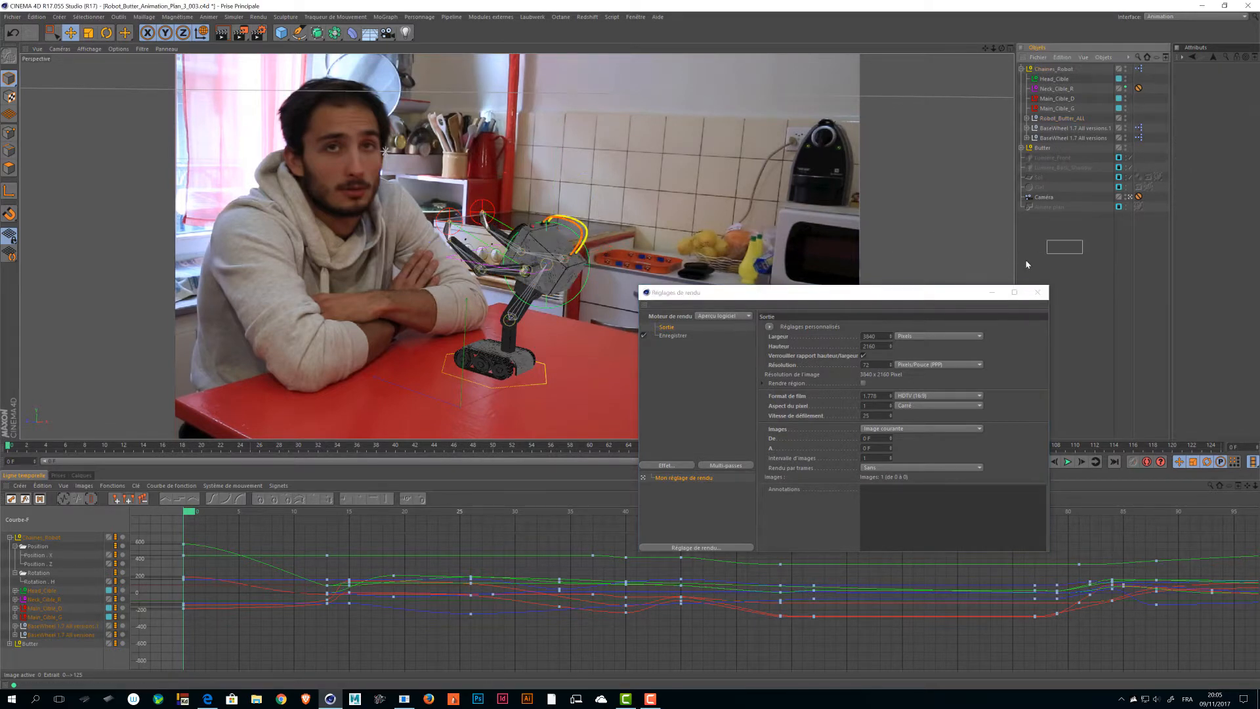
pyautogui.click(1041, 297)
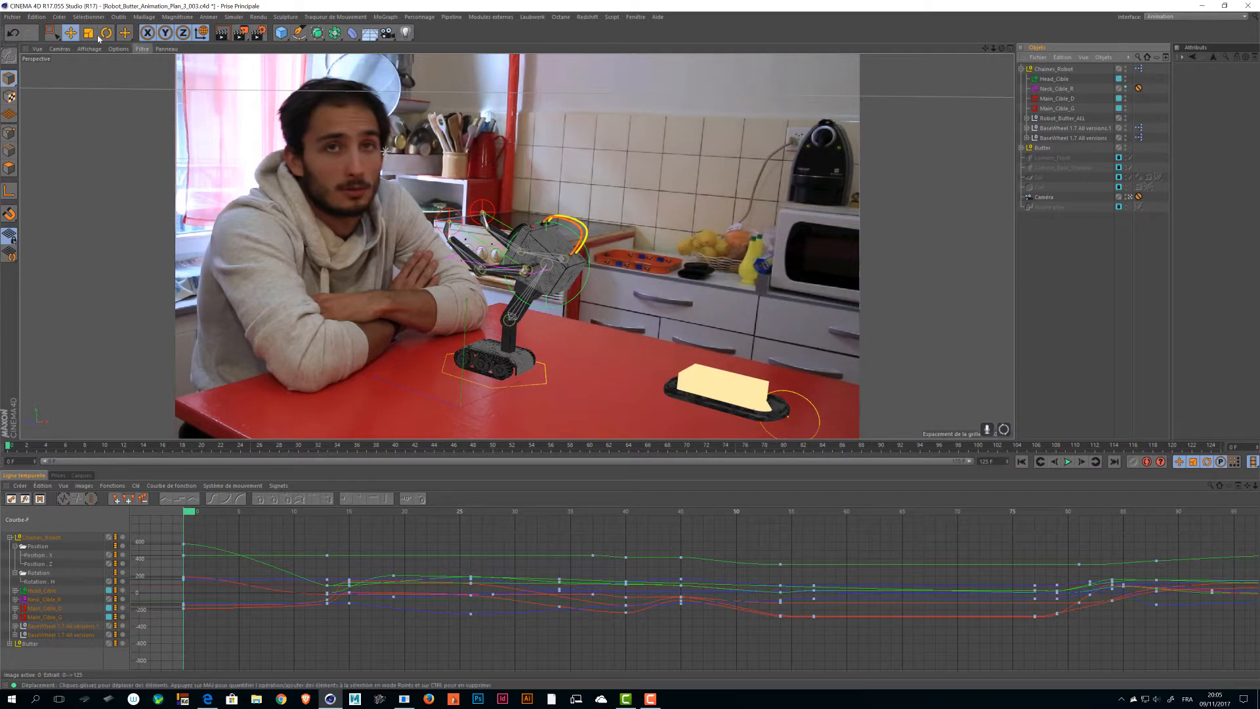
pyautogui.click(142, 48)
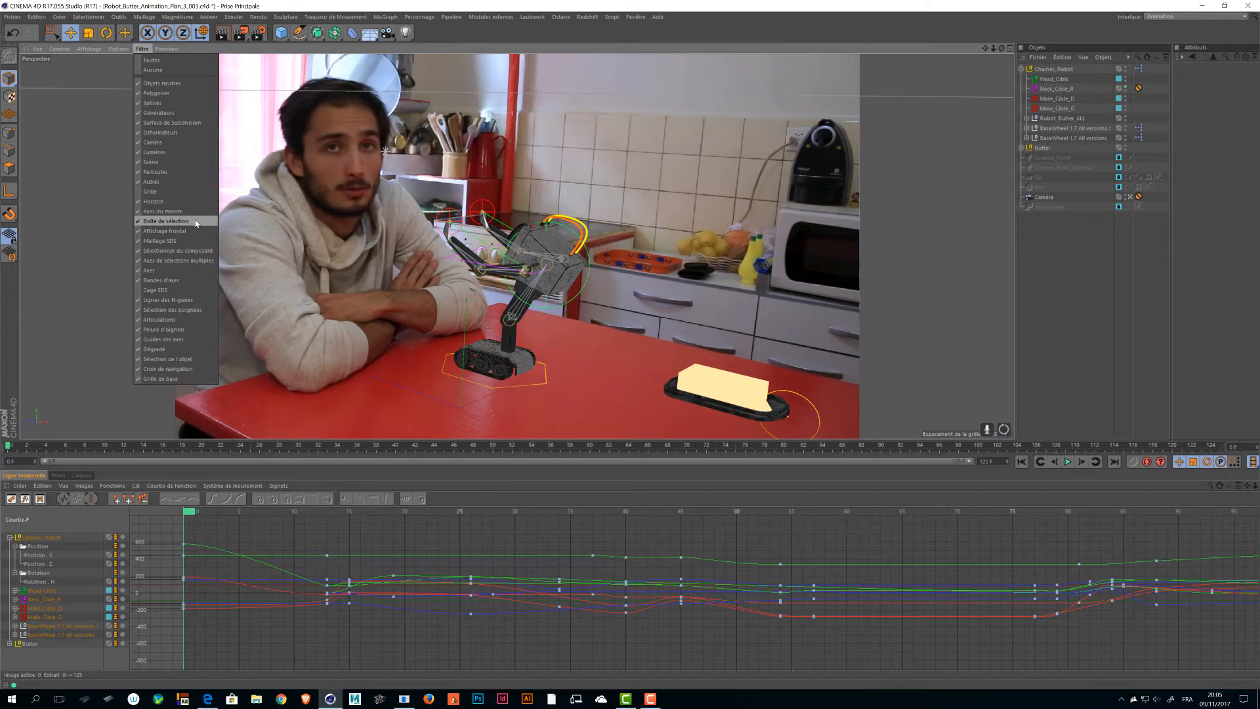
pyautogui.click(1094, 331)
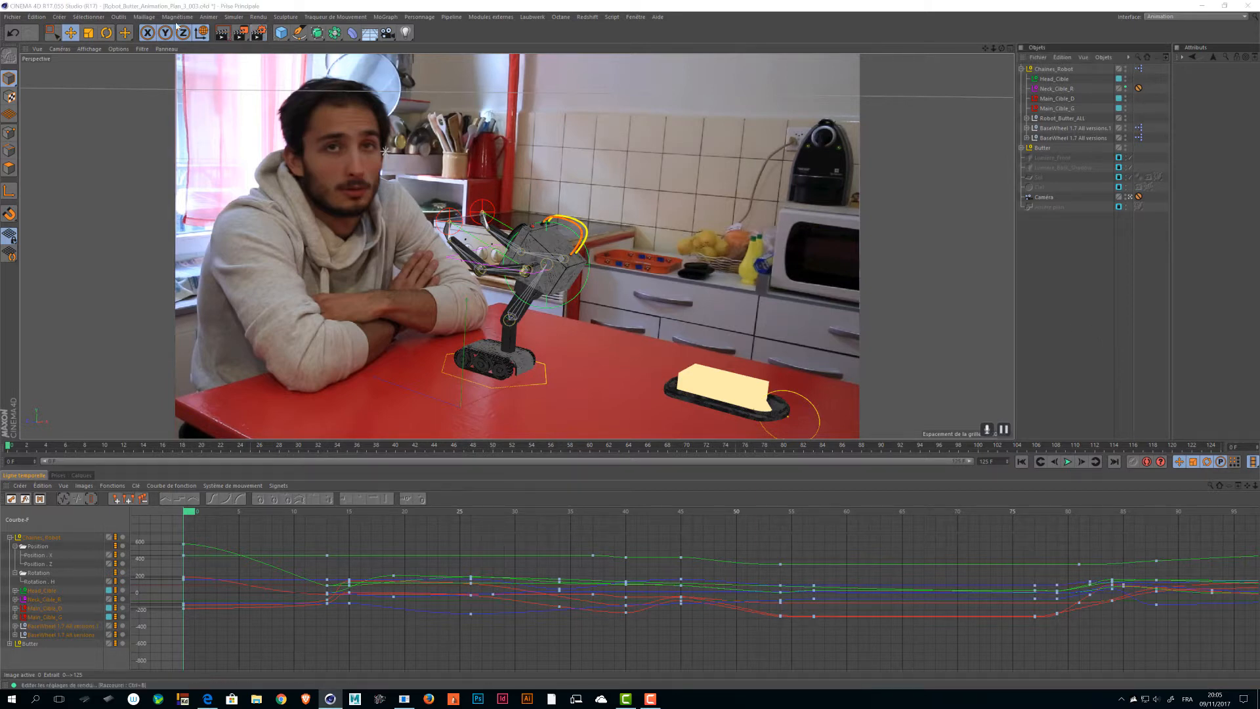
# - Set the render output width to 1920 pixels and open file selection for the render's save path
pyautogui.click(258, 32)
pyautogui.moveTo(939, 295); pyautogui.dragTo(850, 296)
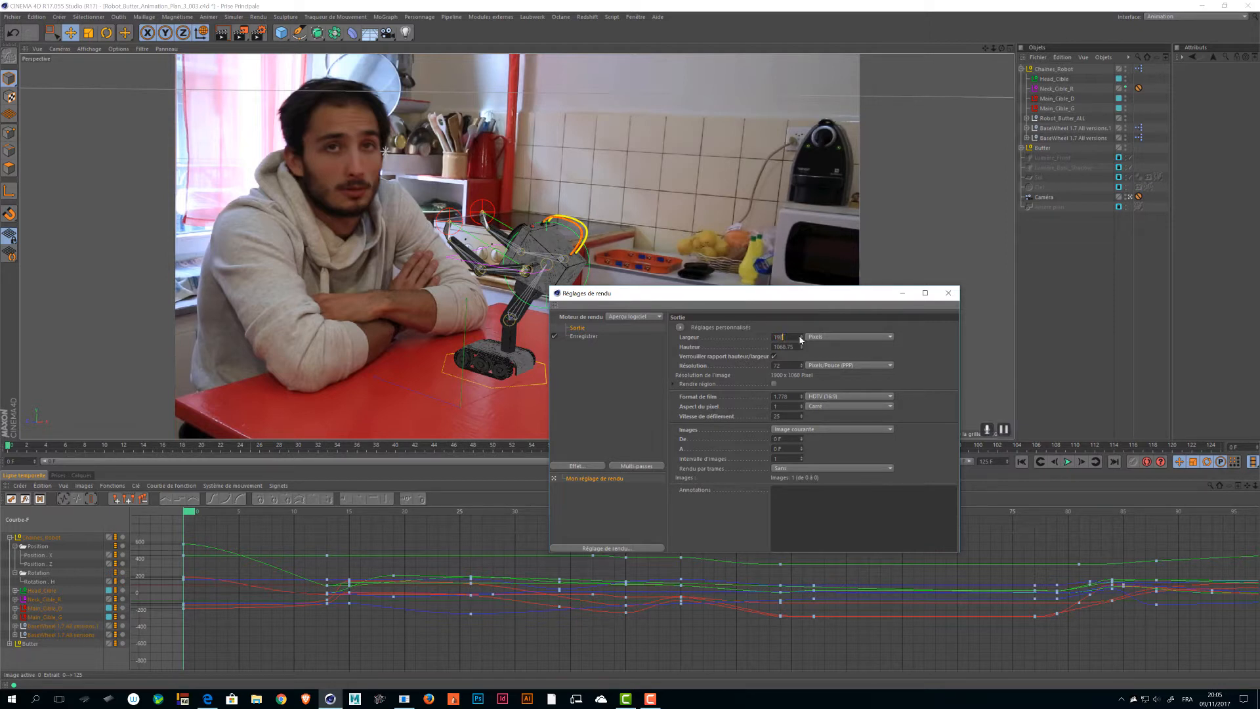
pyautogui.click(585, 337)
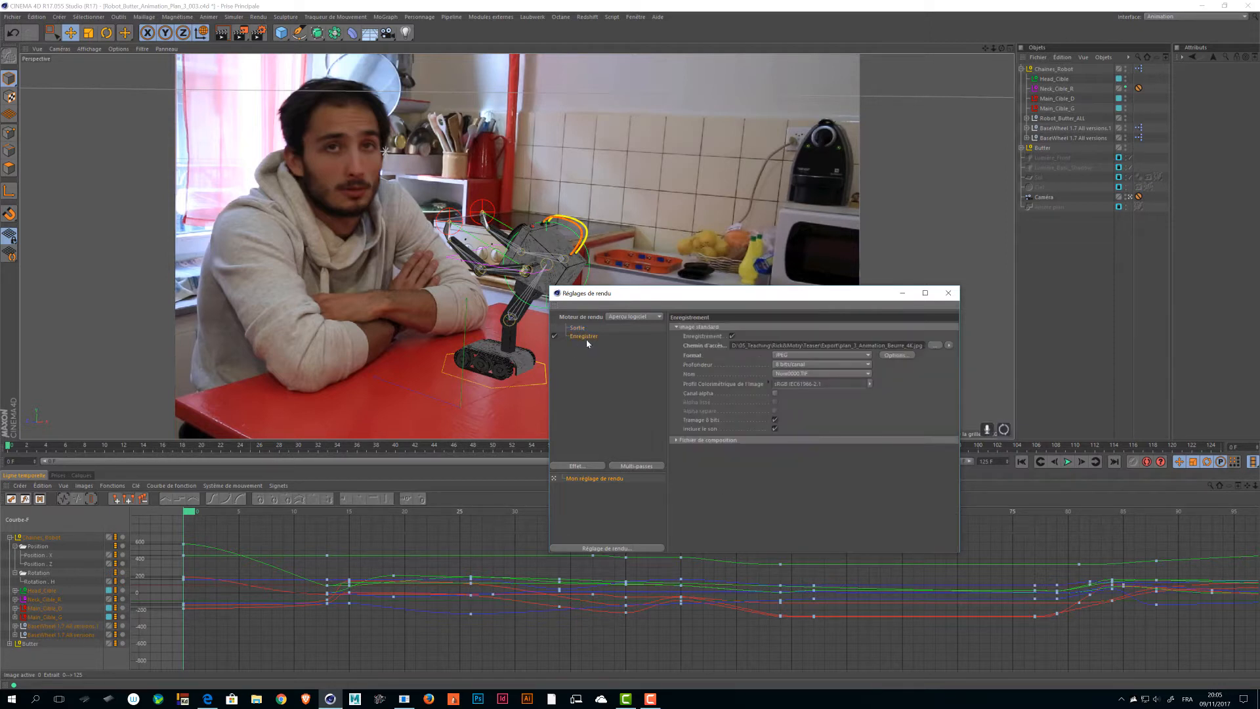
pyautogui.click(934, 347)
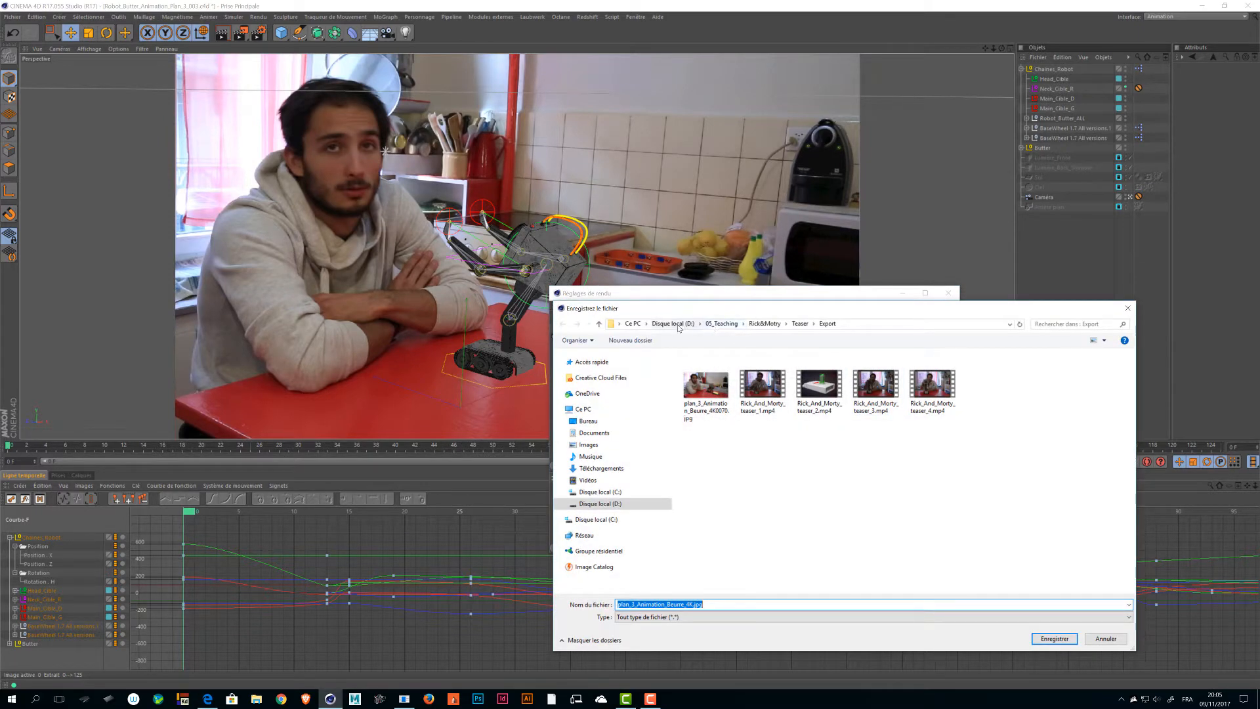
# - Browse the save location to the 04_Butter_Robot project's 01_C4D folder
pyautogui.click(722, 324)
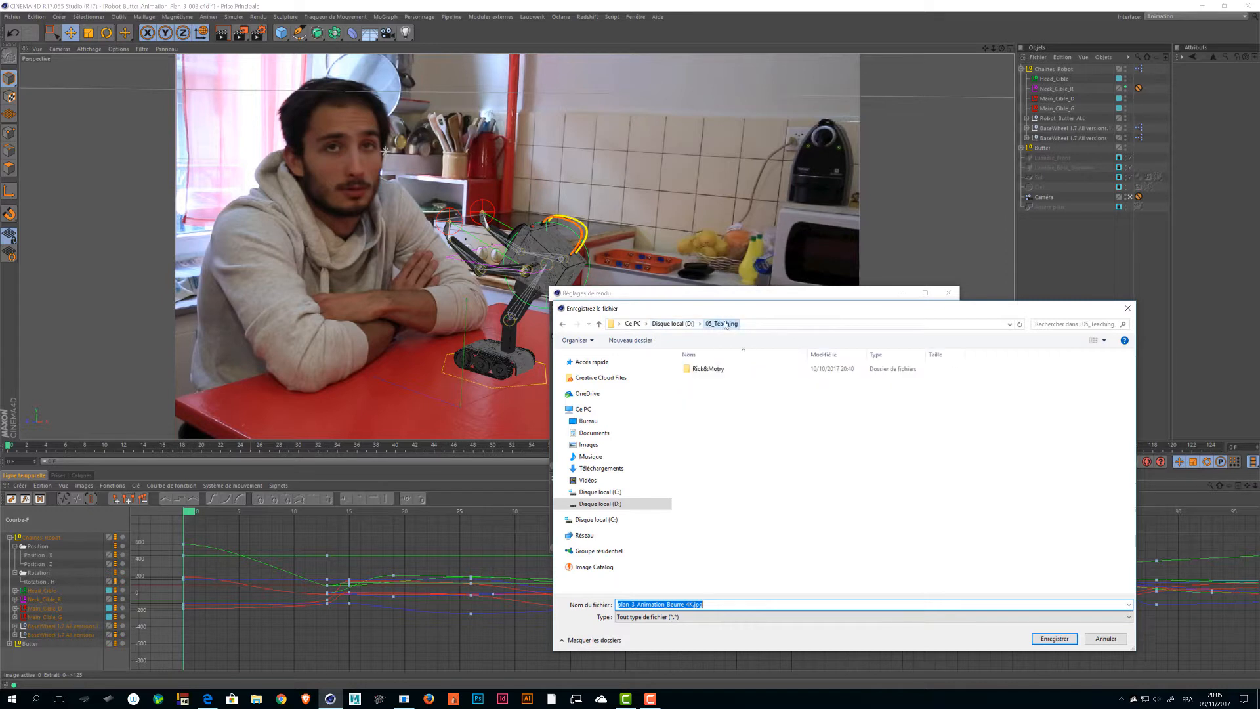
pyautogui.click(673, 324)
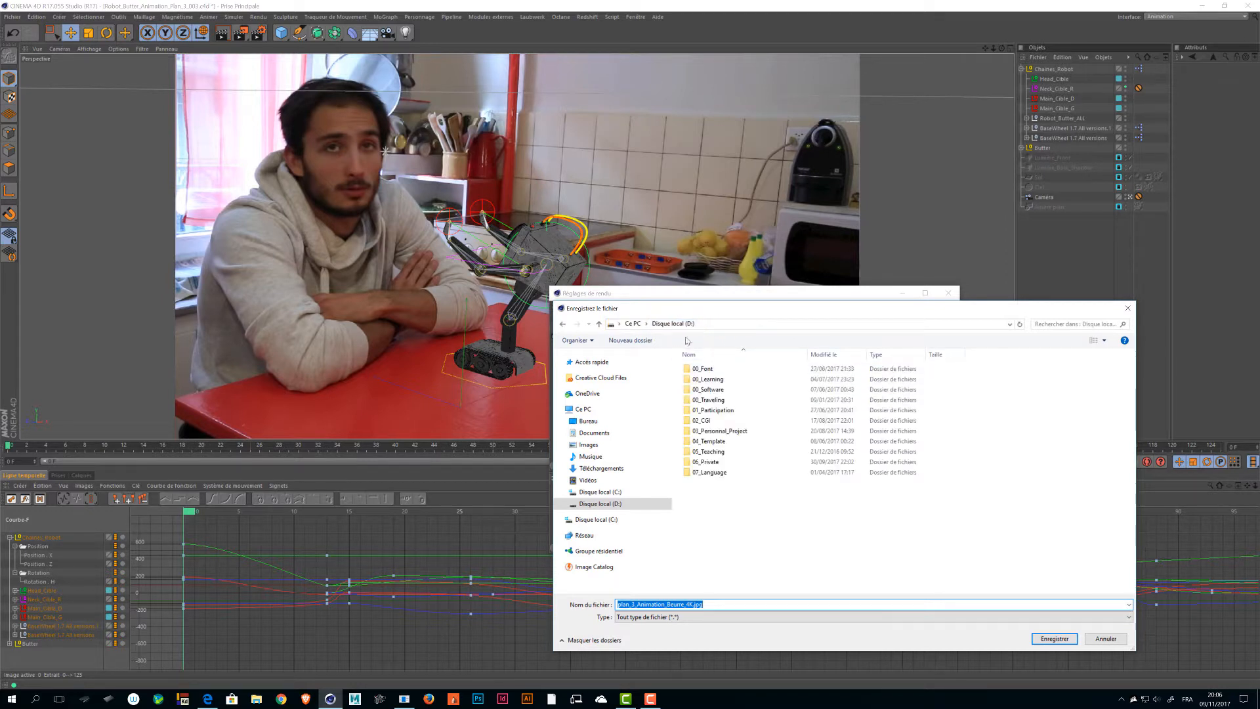
pyautogui.doubleClick(731, 392)
pyautogui.doubleClick(732, 372)
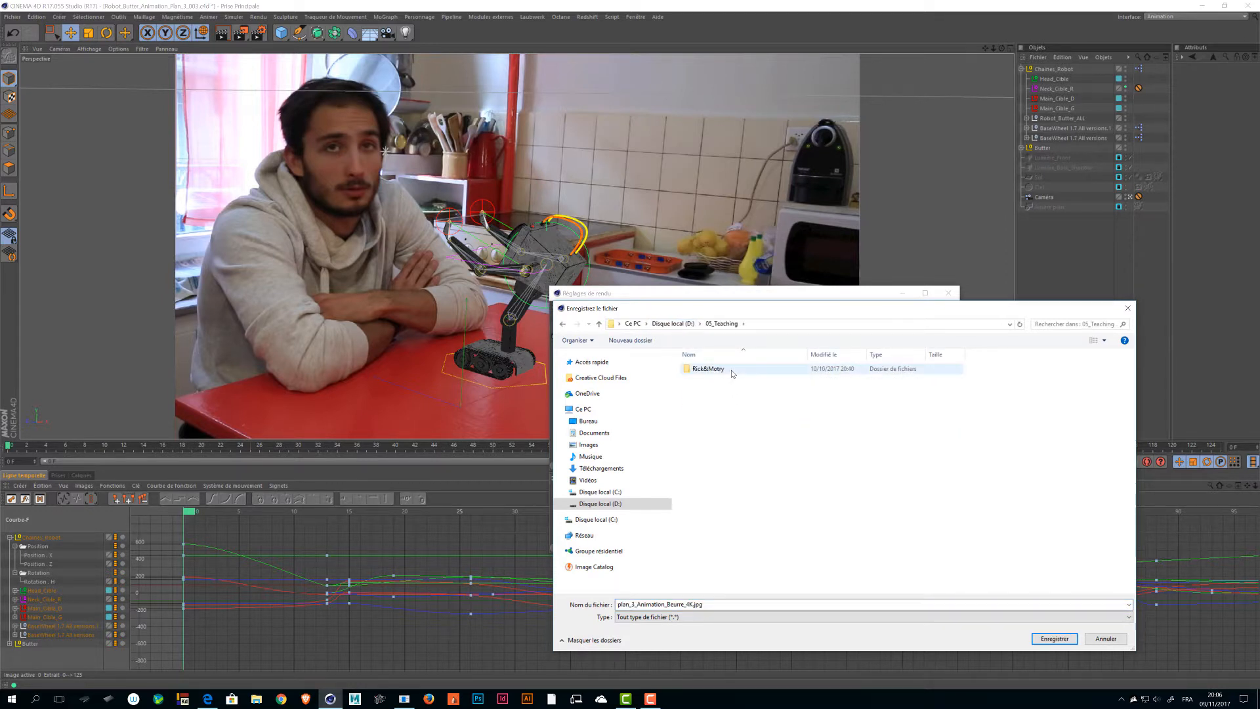
pyautogui.doubleClick(718, 401)
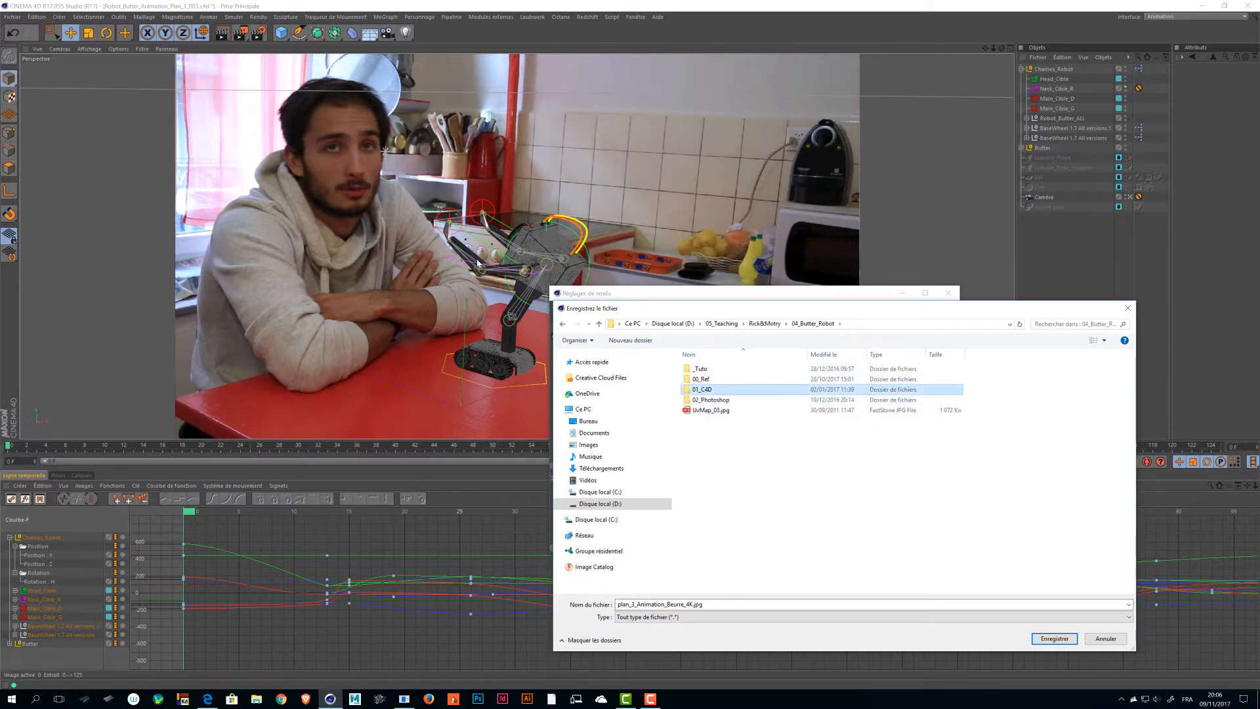
pyautogui.doubleClick(725, 389)
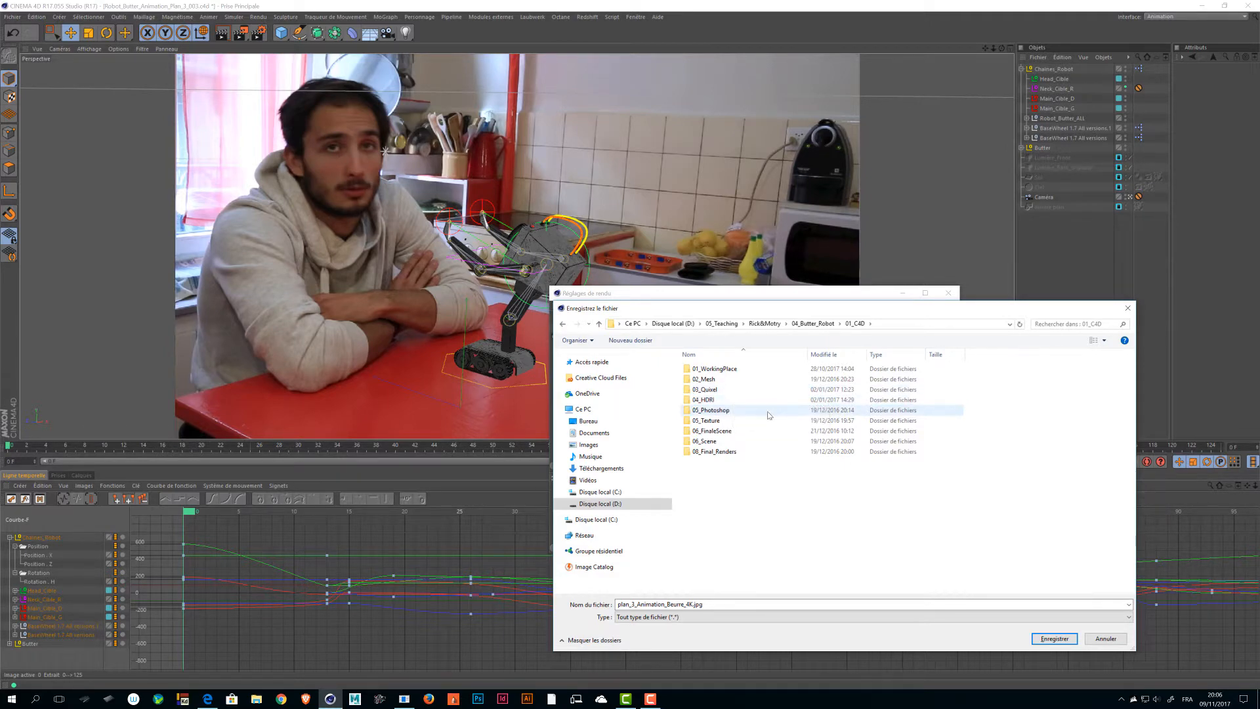
# - Switch to SqCheck, copy the Plan_03_02 image folder's path from the image loading dialog, and return to Cinema 4D
pyautogui.hotkey('alt', 'Tab')
pyautogui.click(575, 277)
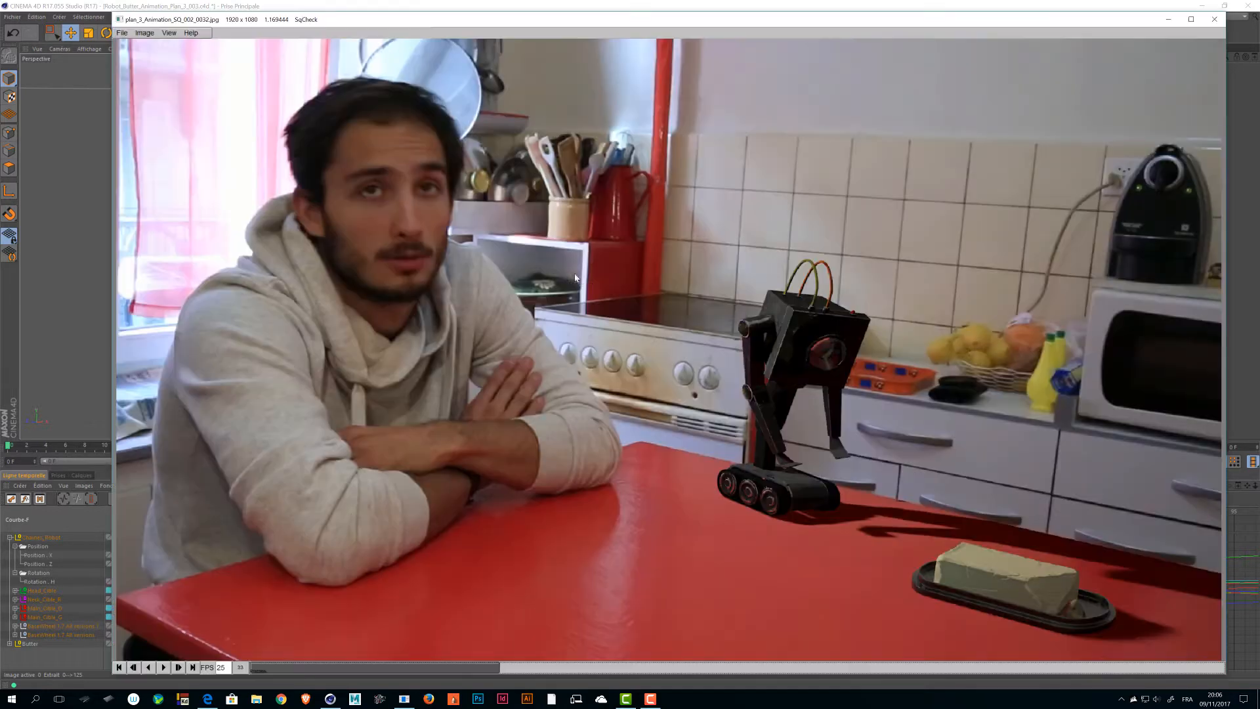
pyautogui.click(122, 32)
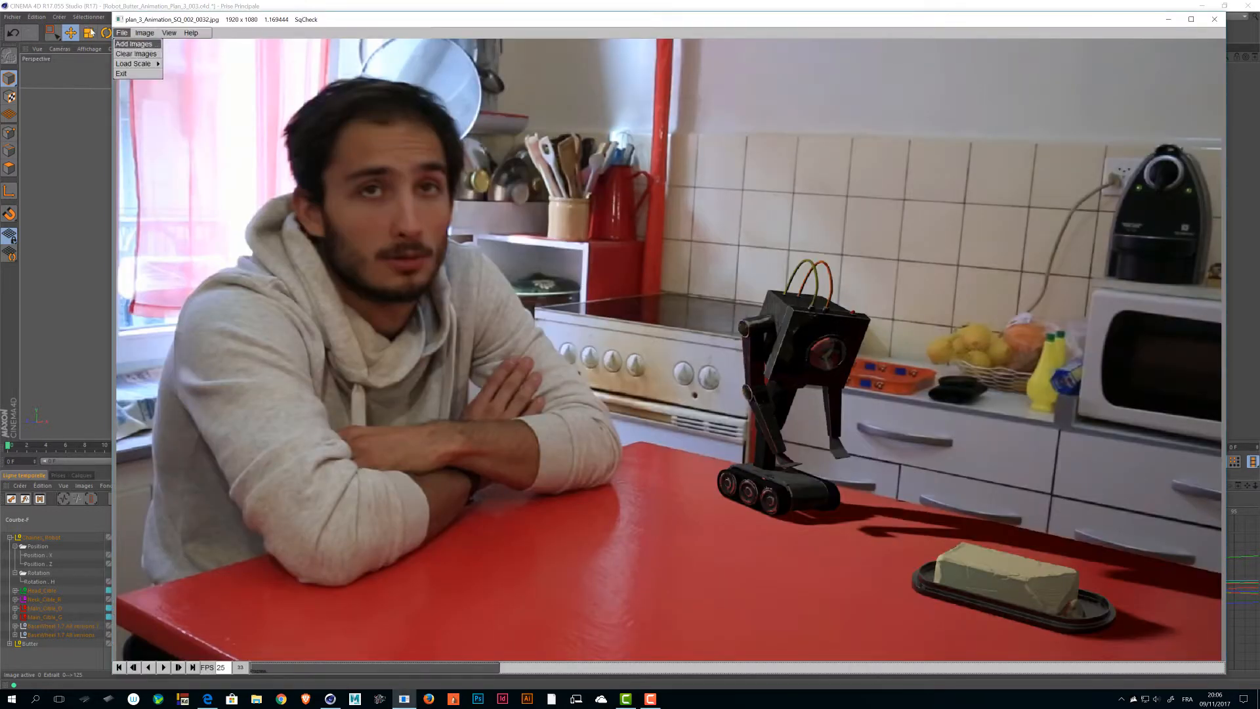
pyautogui.click(135, 44)
pyautogui.click(533, 51)
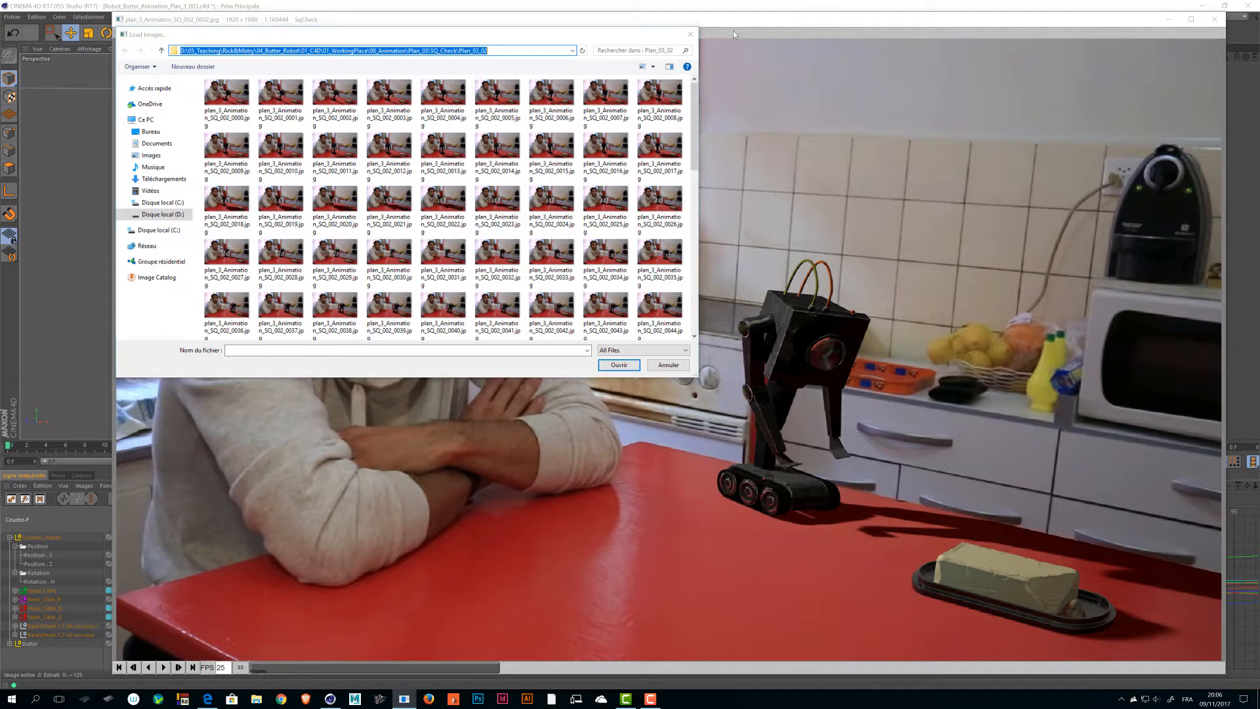
pyautogui.click(691, 35)
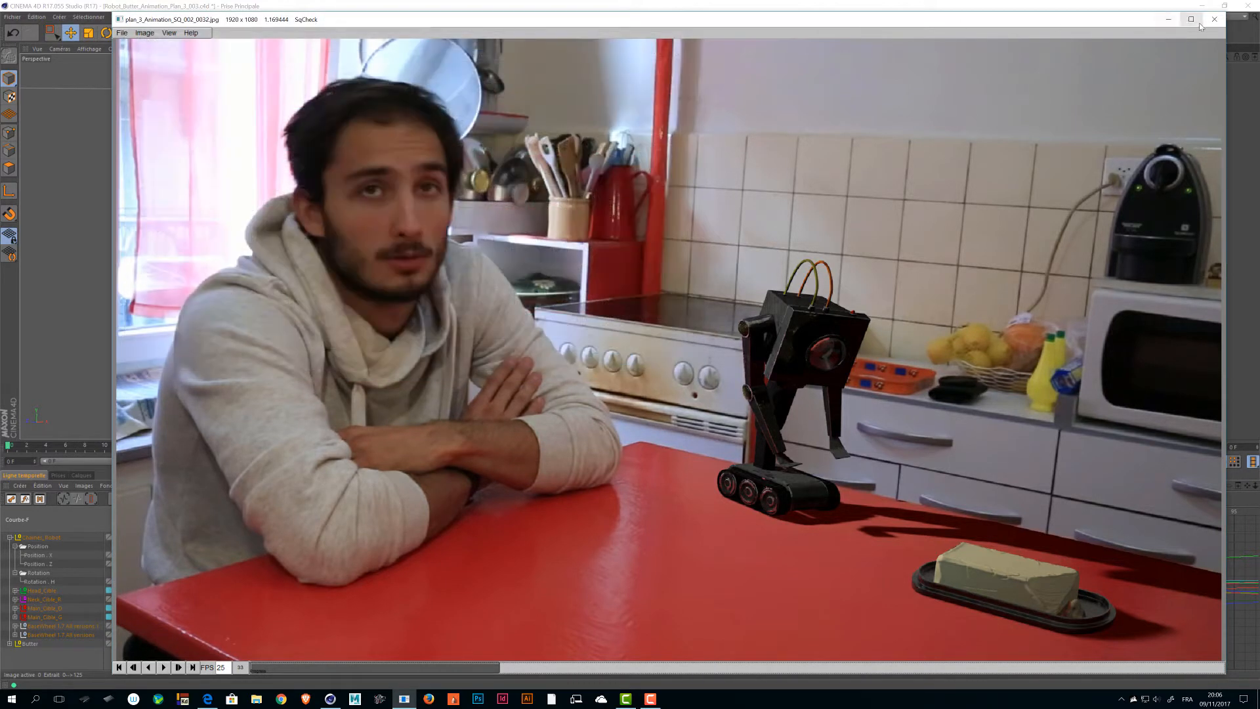
pyautogui.hotkey('alt', 'Tab')
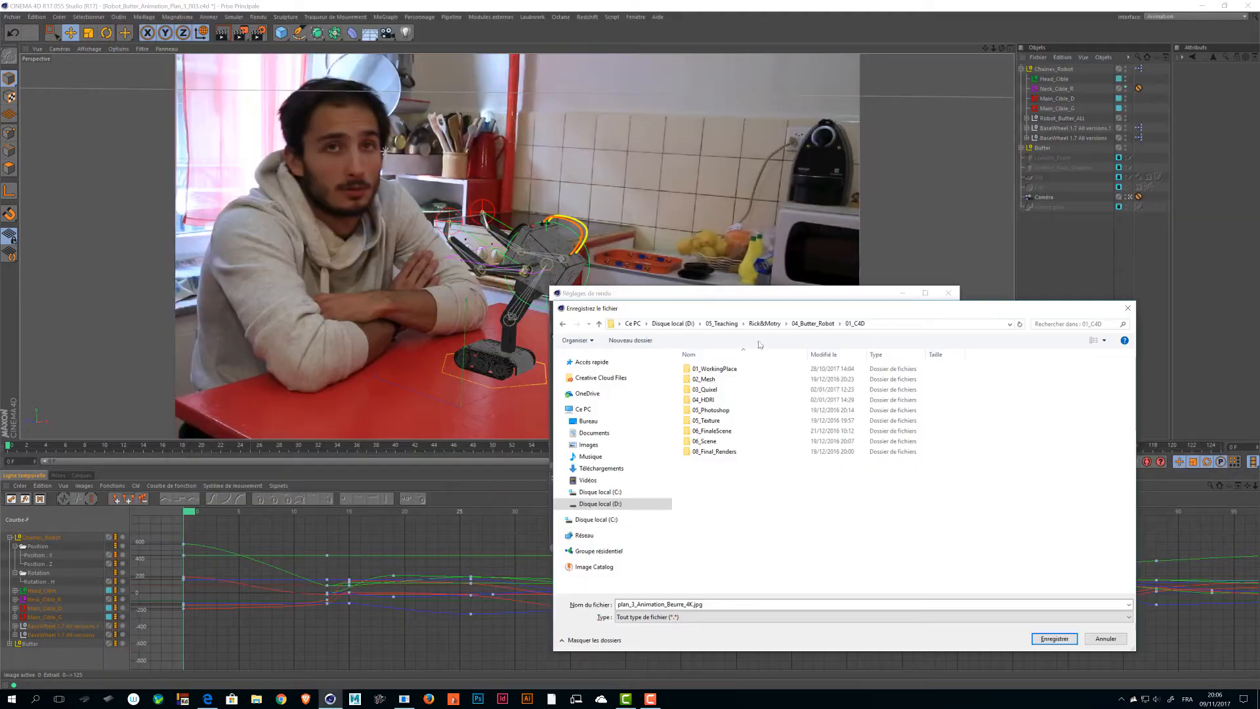
# - Go to the copied Plan_03_02 path in the save dialog and move up to its parent SQ_Check folder
pyautogui.click(931, 324)
pyautogui.hotkey('ctrl', 'v')
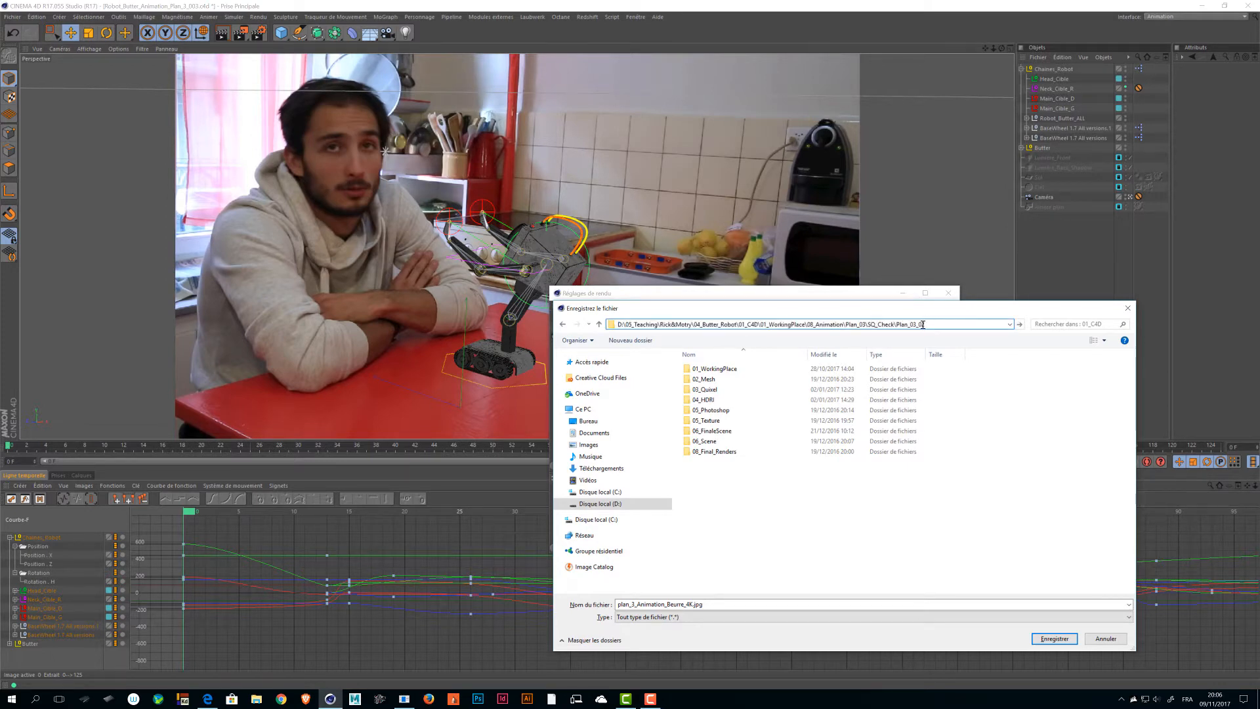
pyautogui.press('Return')
pyautogui.click(900, 323)
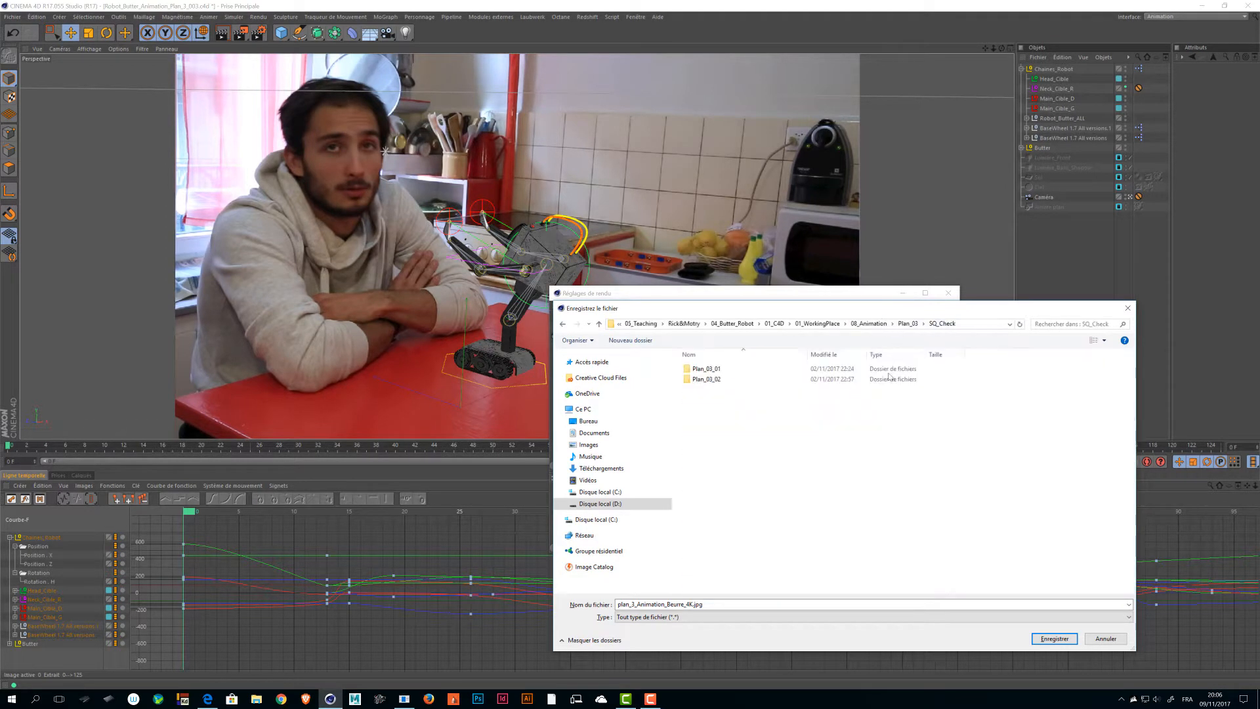
# - Create a new folder named Plan_03_03 inside SQ_Check and open it
pyautogui.hotkey('ctrl', 'shift', 'n')
pyautogui.write('P')
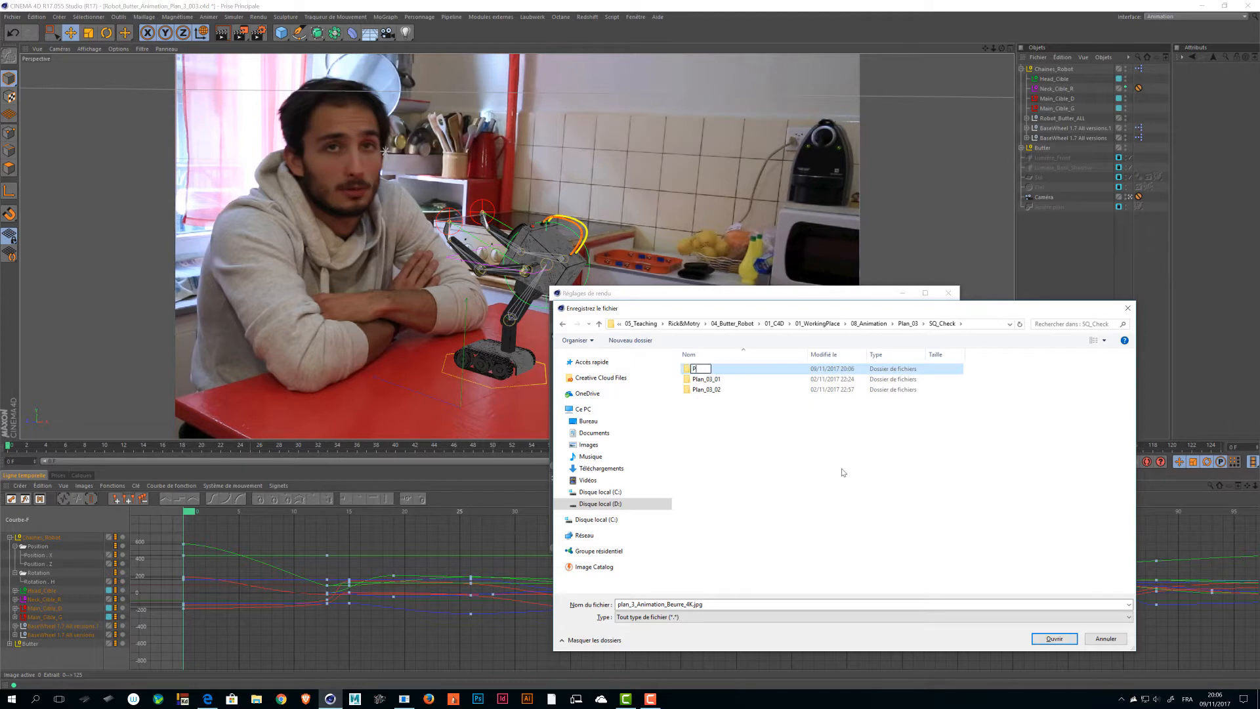
pyautogui.write('lan_')
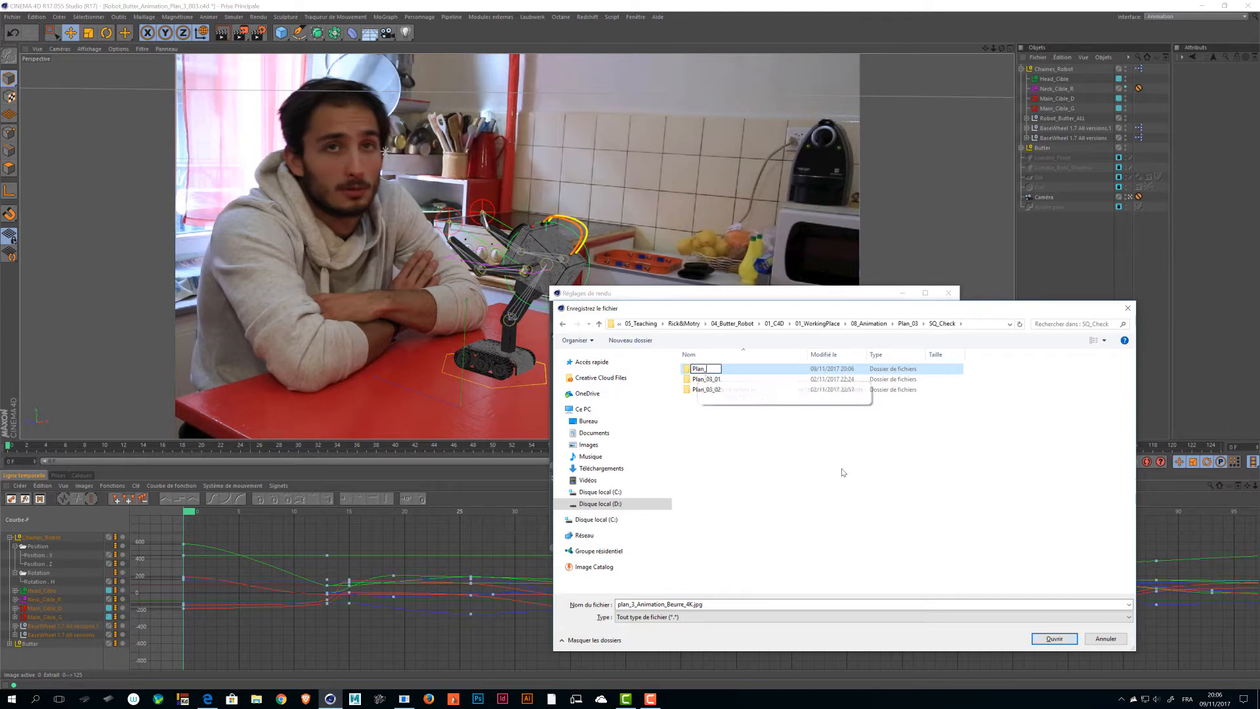
pyautogui.click(1157, 700)
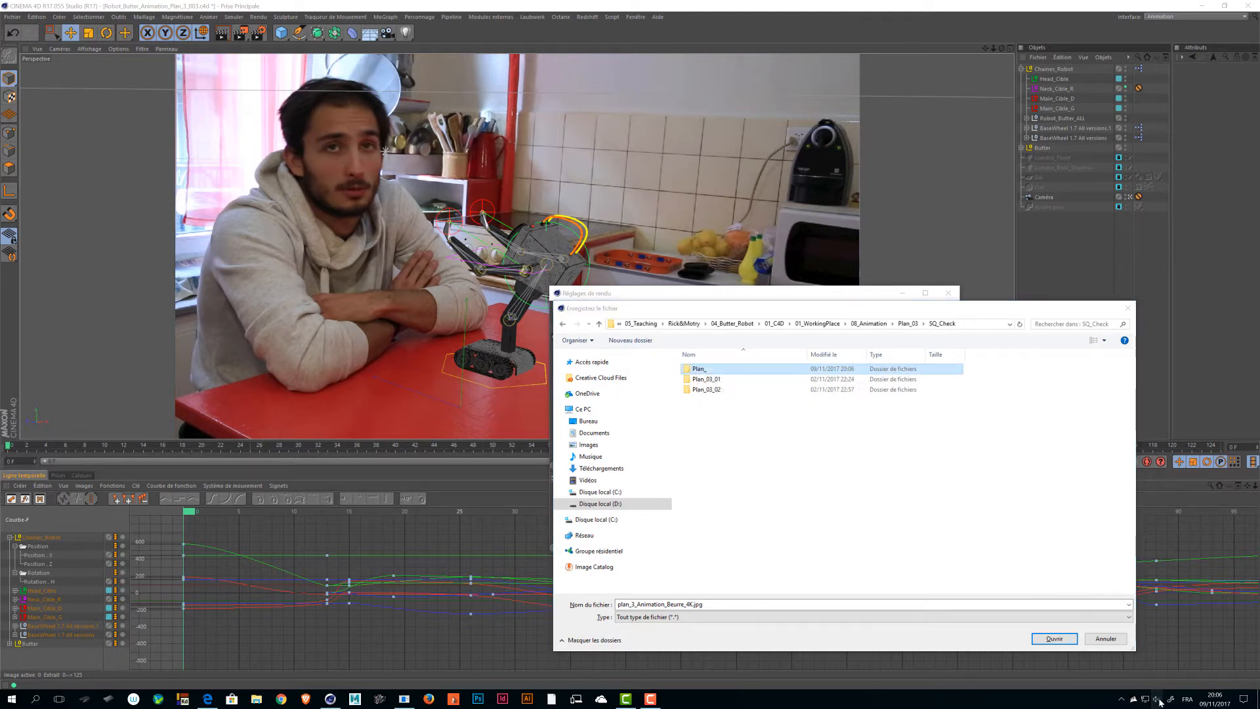
pyautogui.click(809, 503)
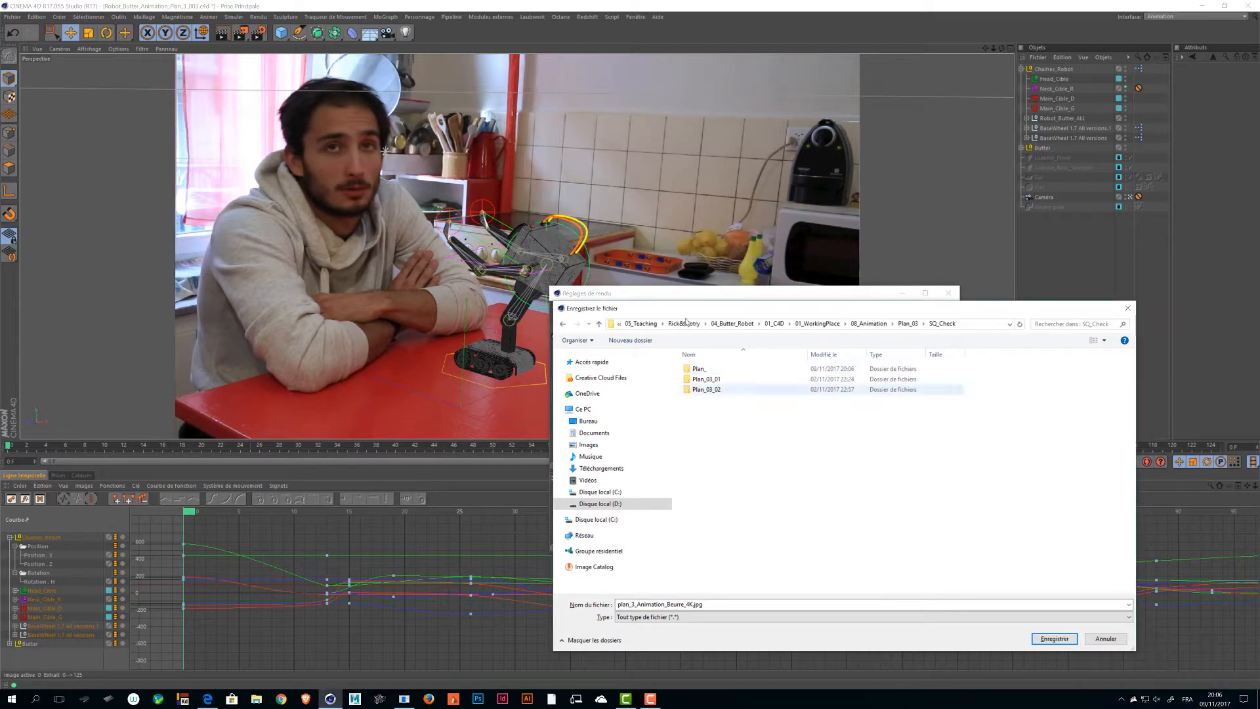
pyautogui.click(694, 371)
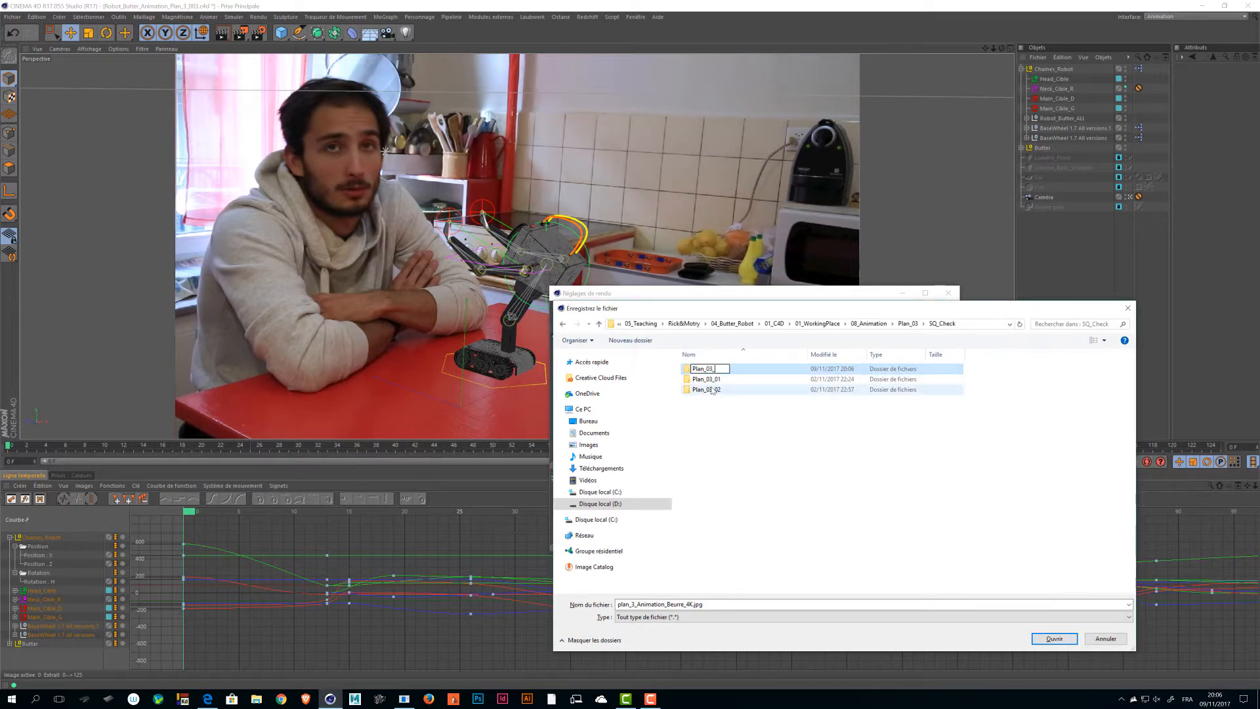
pyautogui.press('Return')
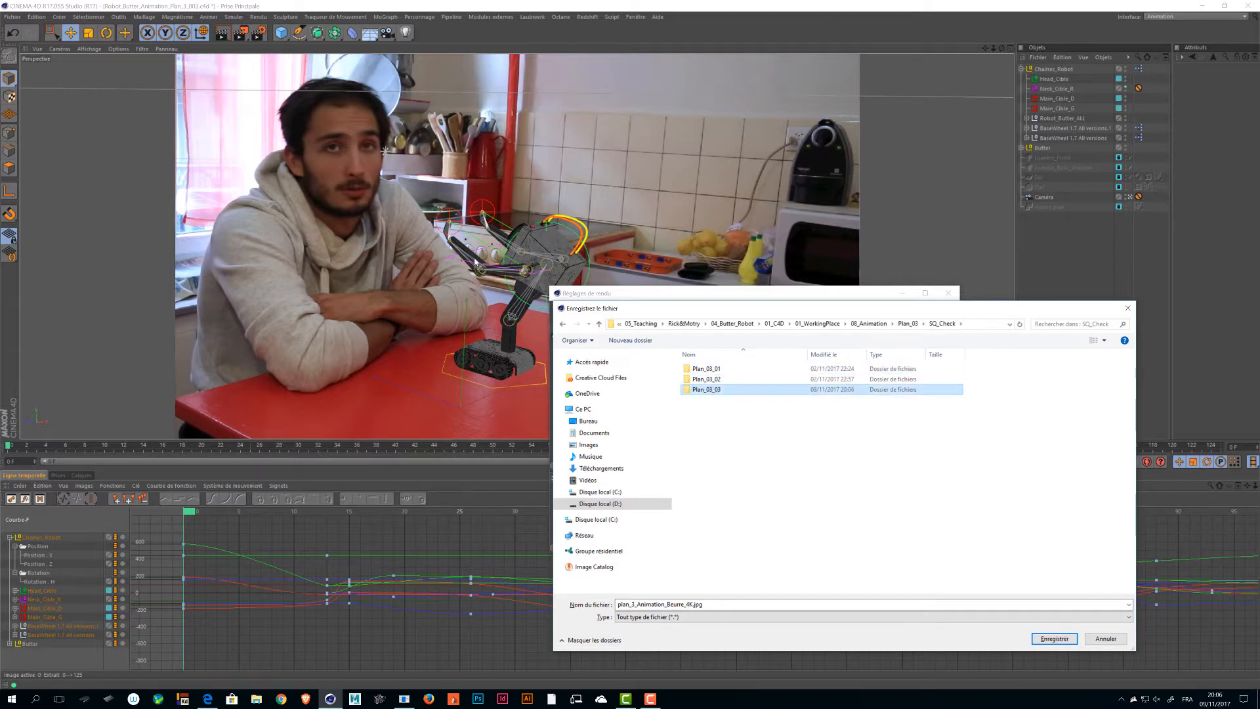
pyautogui.press('Return')
# - Name the render output file plan_3_Animation_03_1080.jpg, confirm the save path, and close the render settings
pyautogui.click(636, 604)
pyautogui.doubleClick(681, 605)
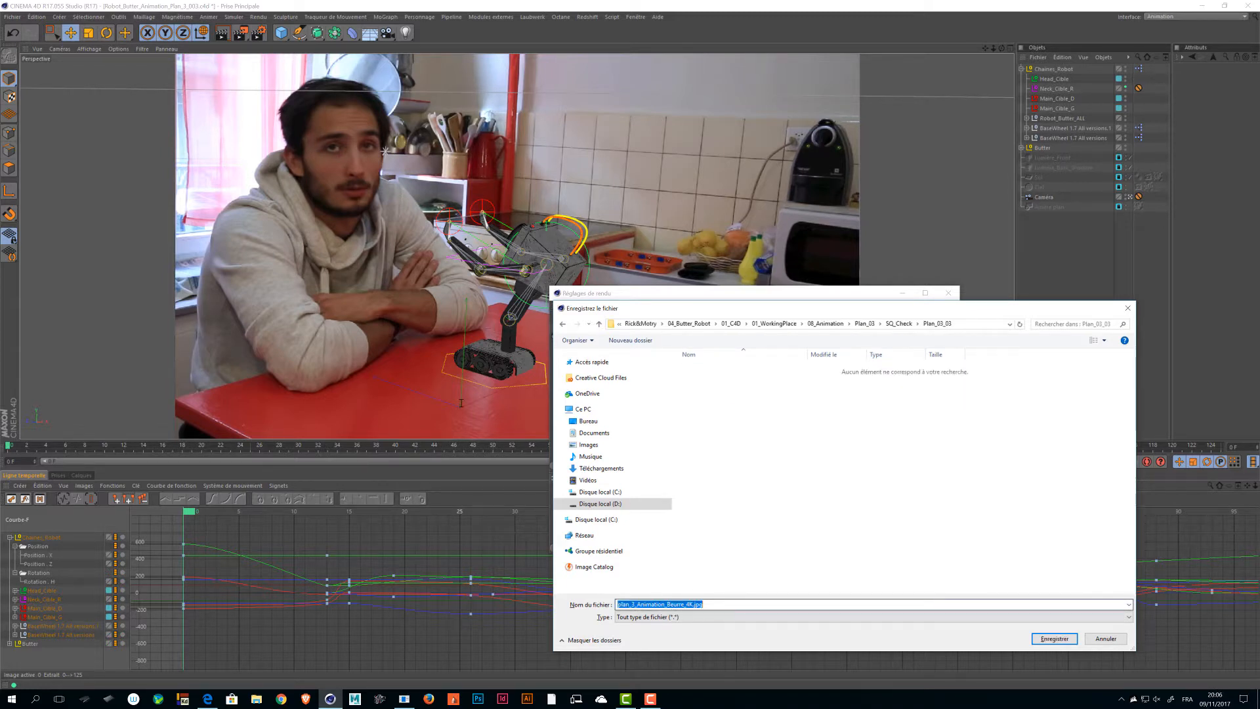
pyautogui.click(688, 604)
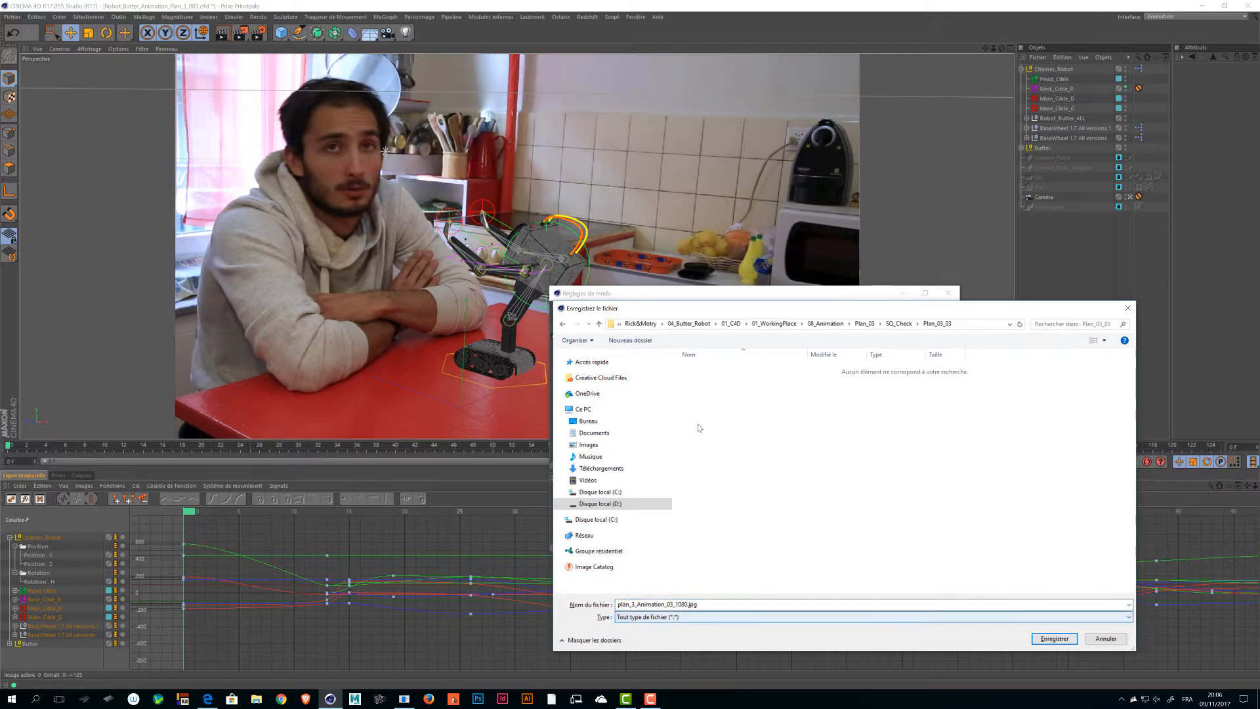
pyautogui.press('Return')
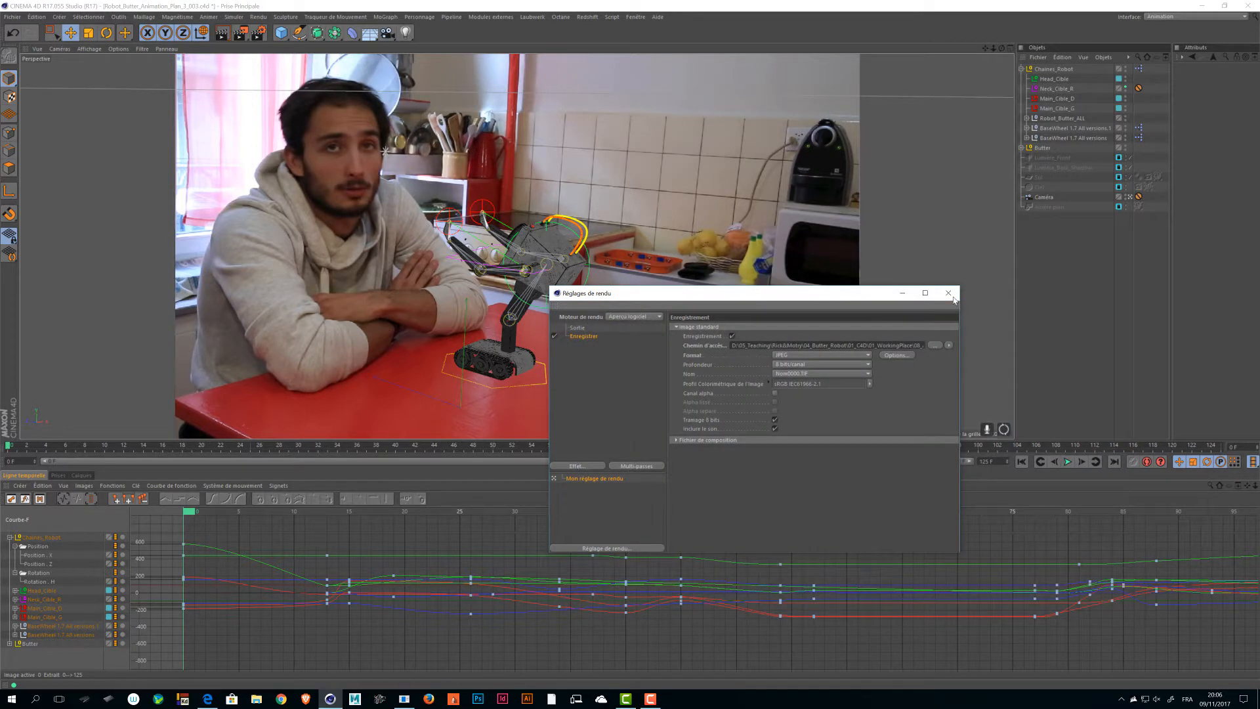
pyautogui.click(949, 293)
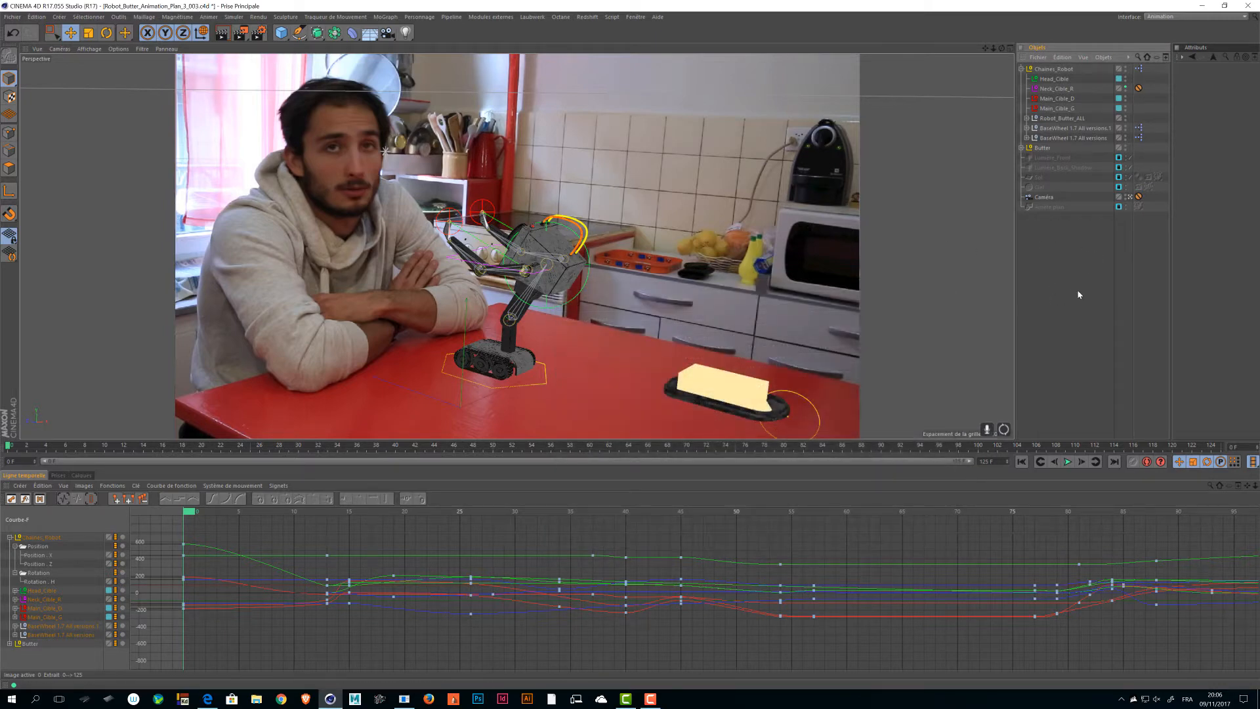
# - Set the rendered frame range to Toutes les images in the output settings and close the render settings
pyautogui.click(259, 33)
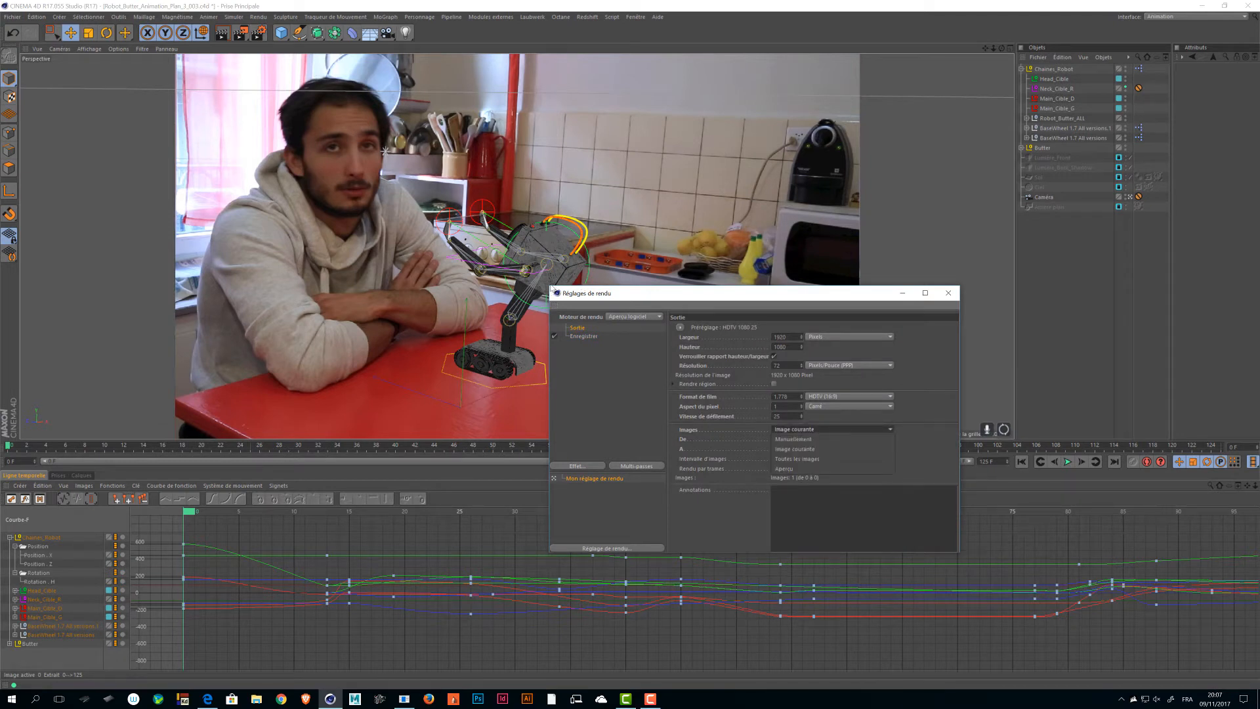
pyautogui.press('Down')
pyautogui.press('Return')
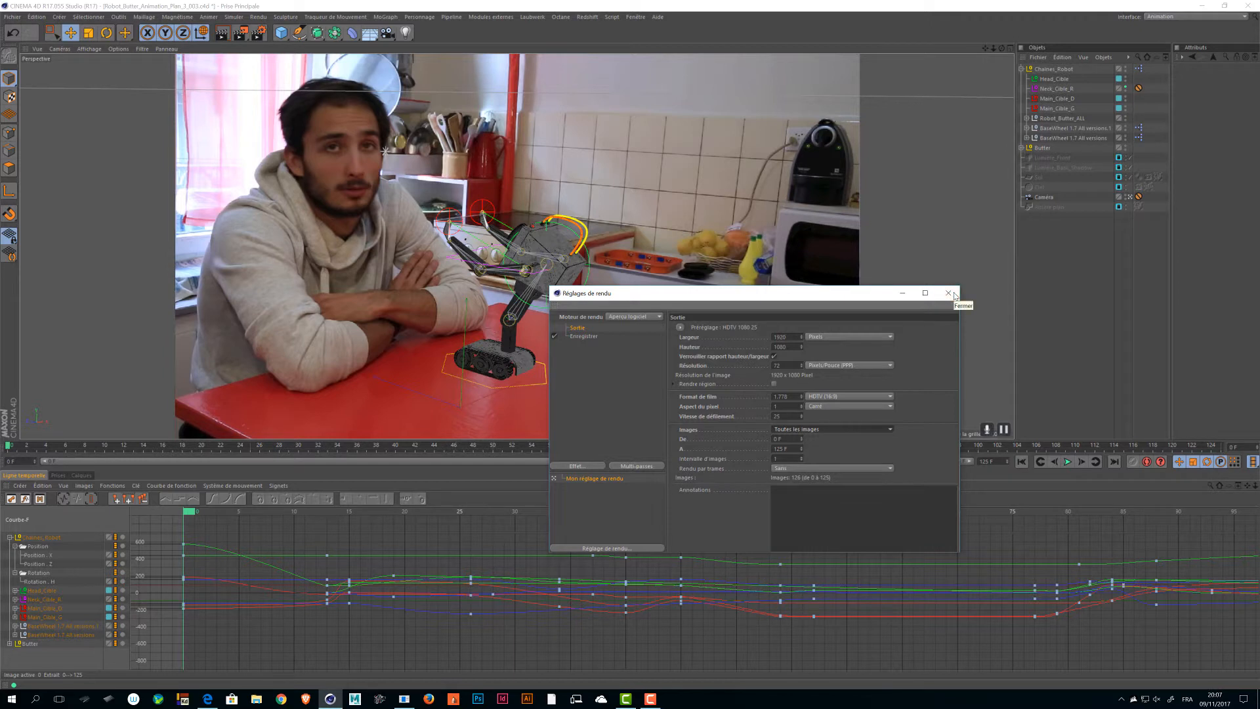
pyautogui.click(953, 294)
# - Review the perspective view's display, view, filter and background settings, as well as the project settings
pyautogui.hotkey('shift', 'v')
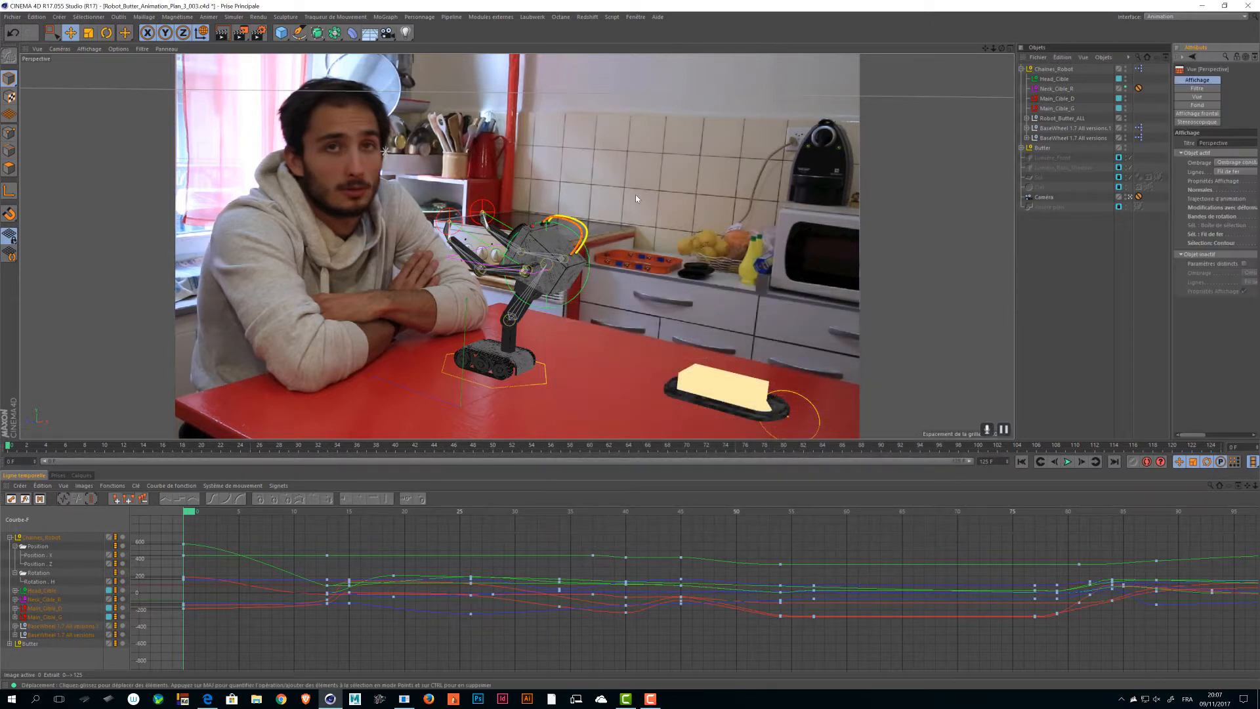
pyautogui.moveTo(1171, 264); pyautogui.dragTo(802, 273)
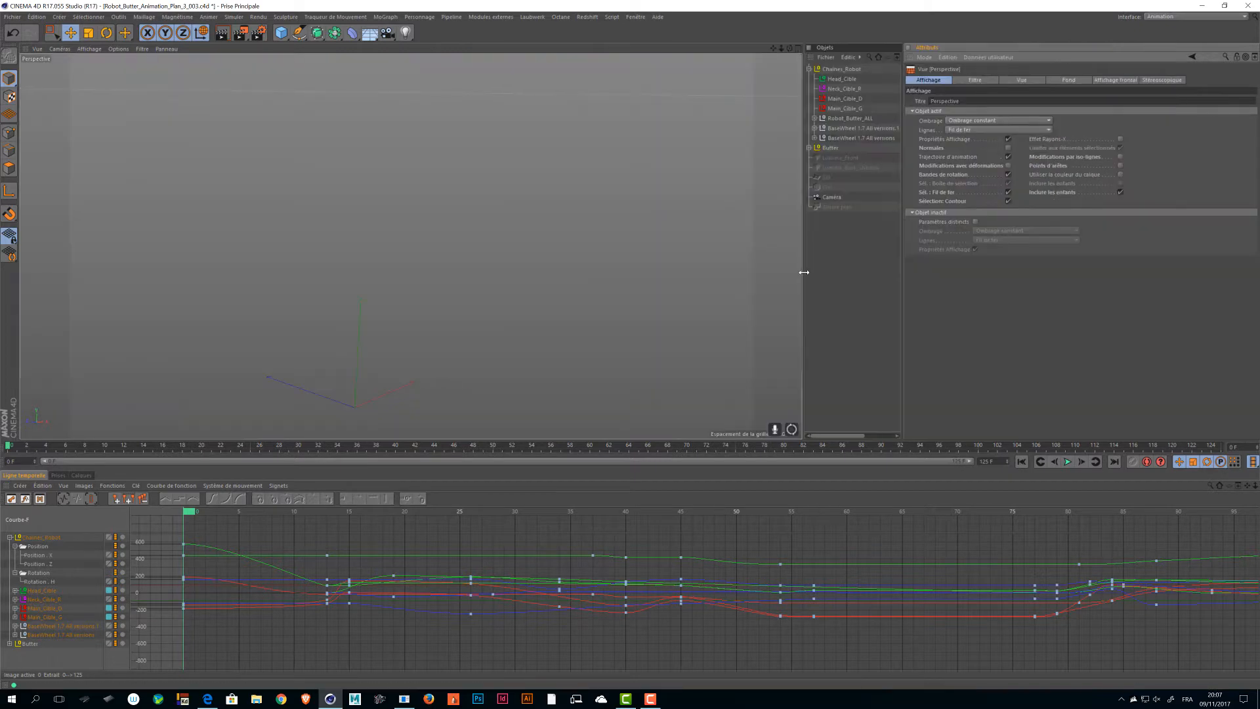
pyautogui.click(1008, 82)
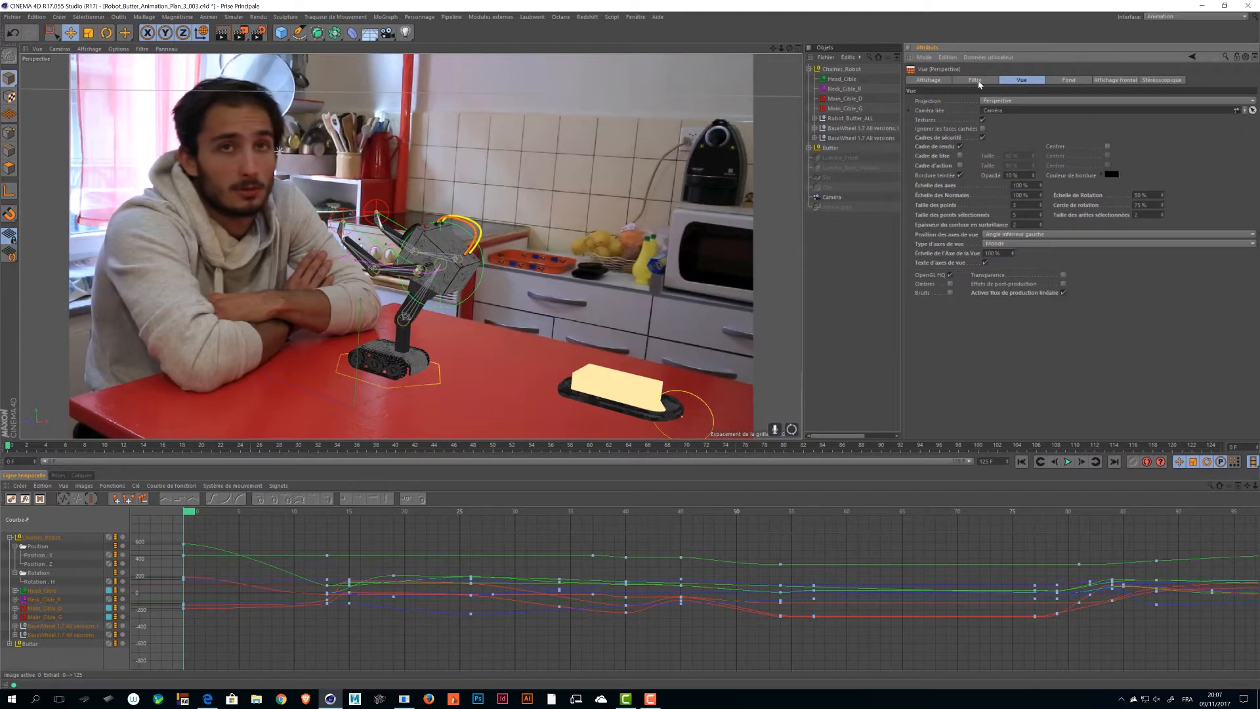
pyautogui.click(979, 81)
pyautogui.click(1068, 80)
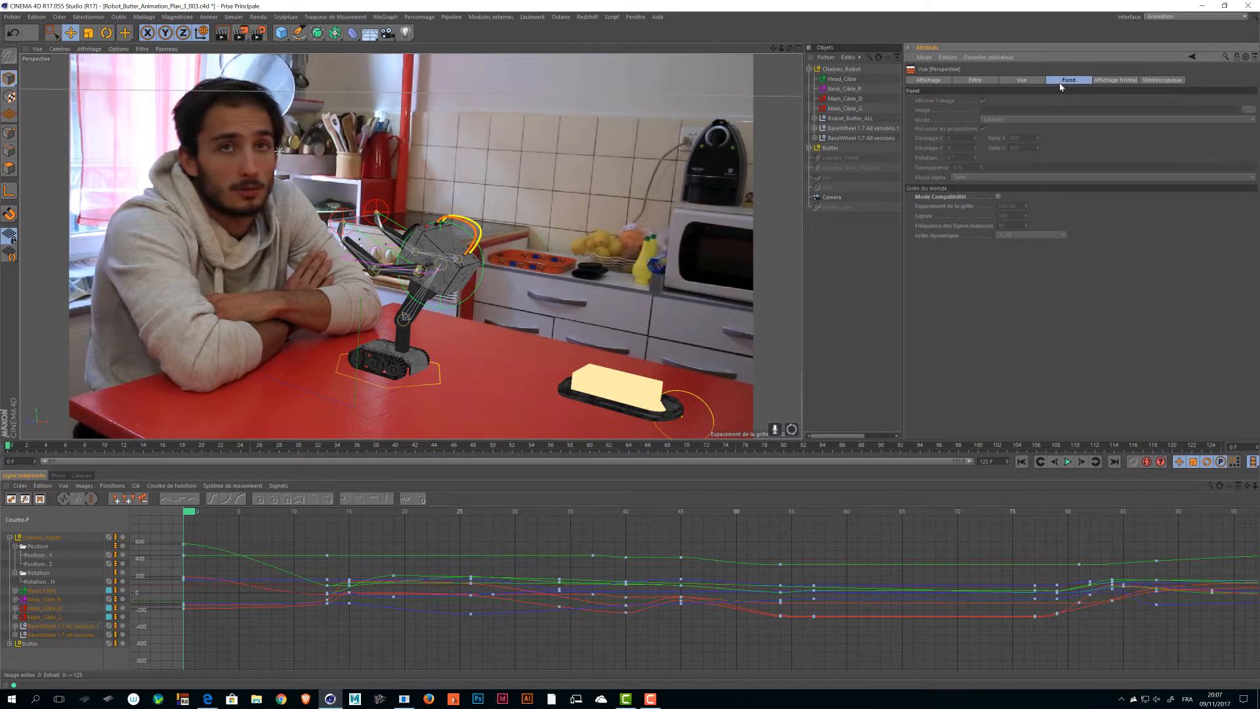
pyautogui.hotkey('ctrl', 'd')
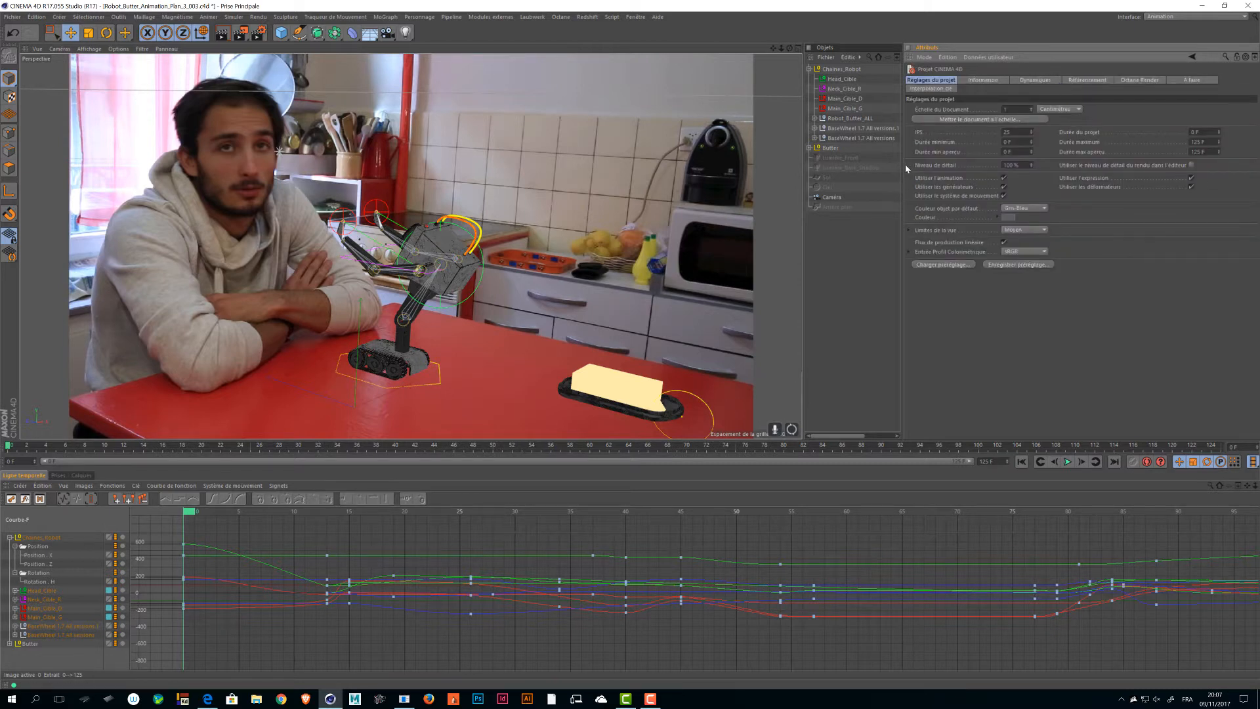
# - Widen the viewport area again and start rendering the animation in the Visualiseur
pyautogui.moveTo(905, 169); pyautogui.dragTo(1127, 168)
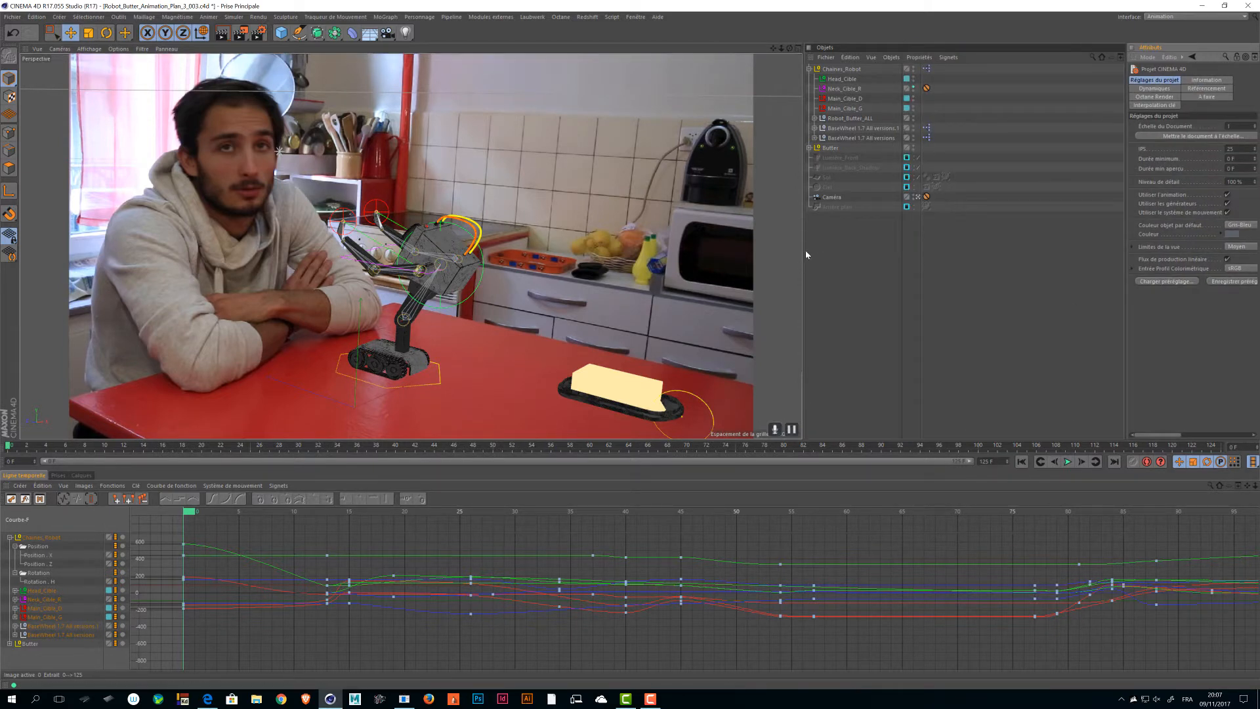
pyautogui.moveTo(803, 252); pyautogui.dragTo(993, 251)
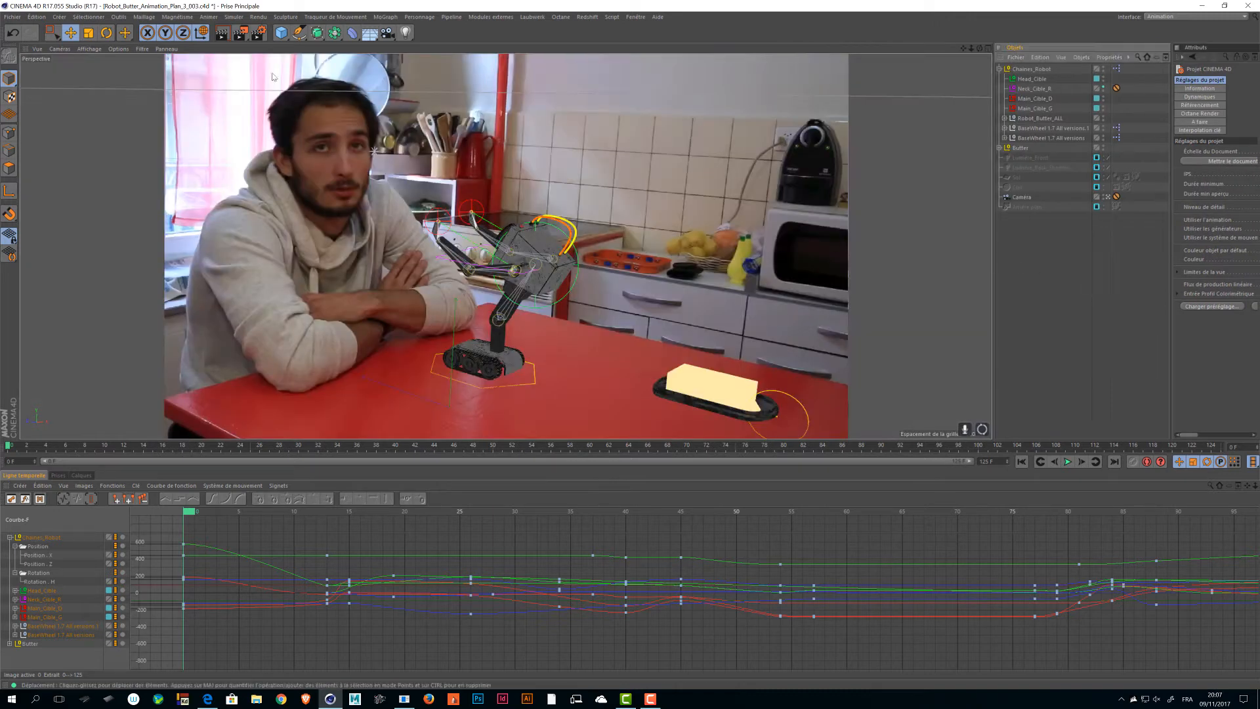
pyautogui.hotkey('shift', 'r')
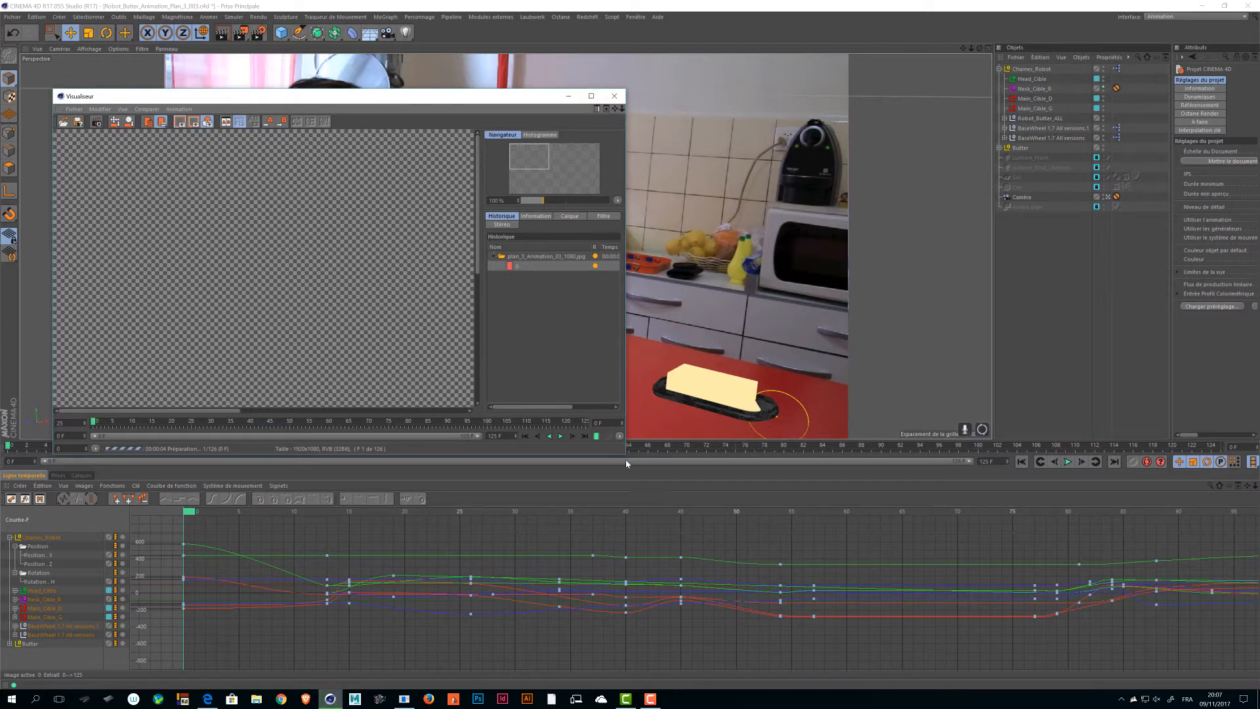
# - Enlarge and reposition the Visualiseur window, widen its history list, and collapse the rendered plan_3_Animation_03_1080.jpg sequence
pyautogui.moveTo(626, 453); pyautogui.dragTo(1196, 674)
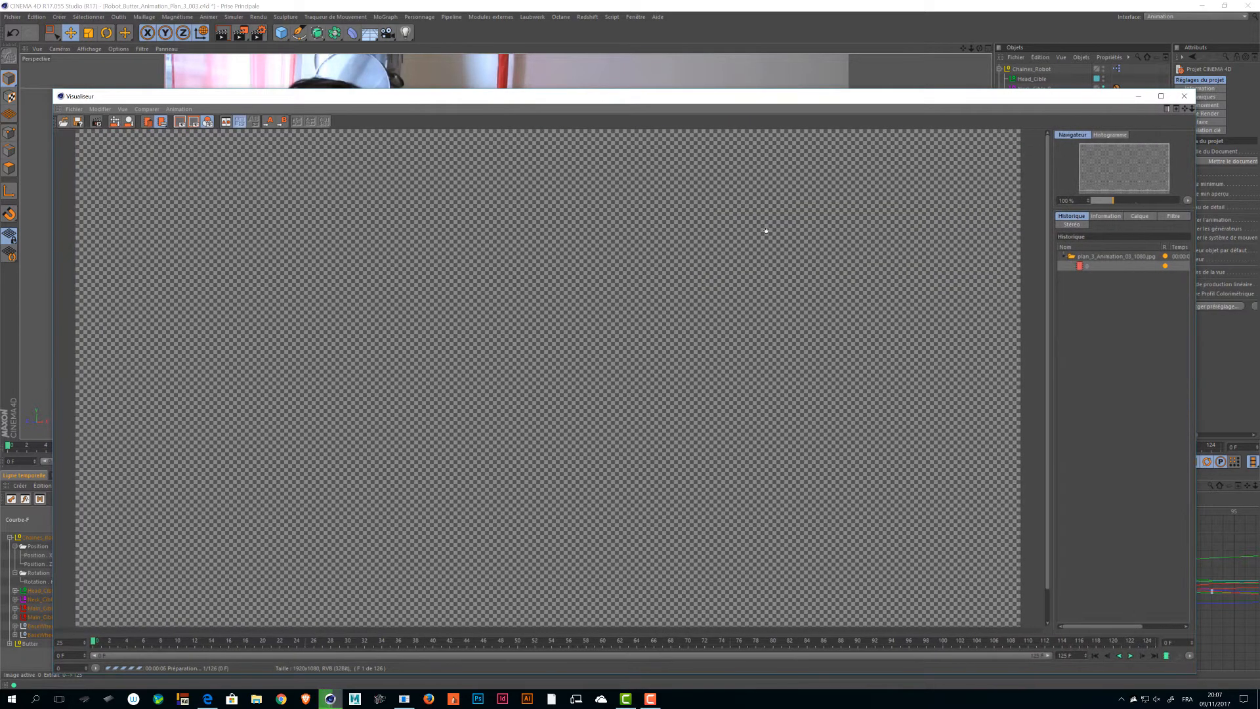
pyautogui.moveTo(661, 90); pyautogui.dragTo(660, 43)
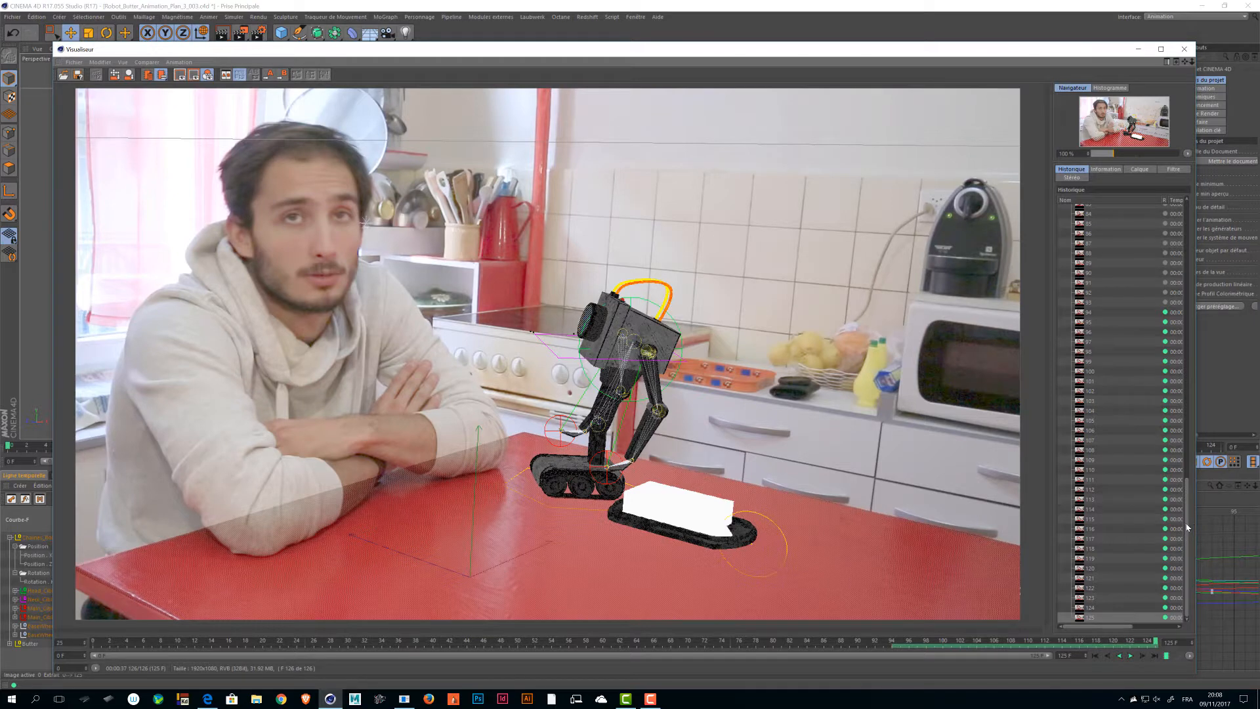
pyautogui.moveTo(1189, 527); pyautogui.dragTo(1138, 219)
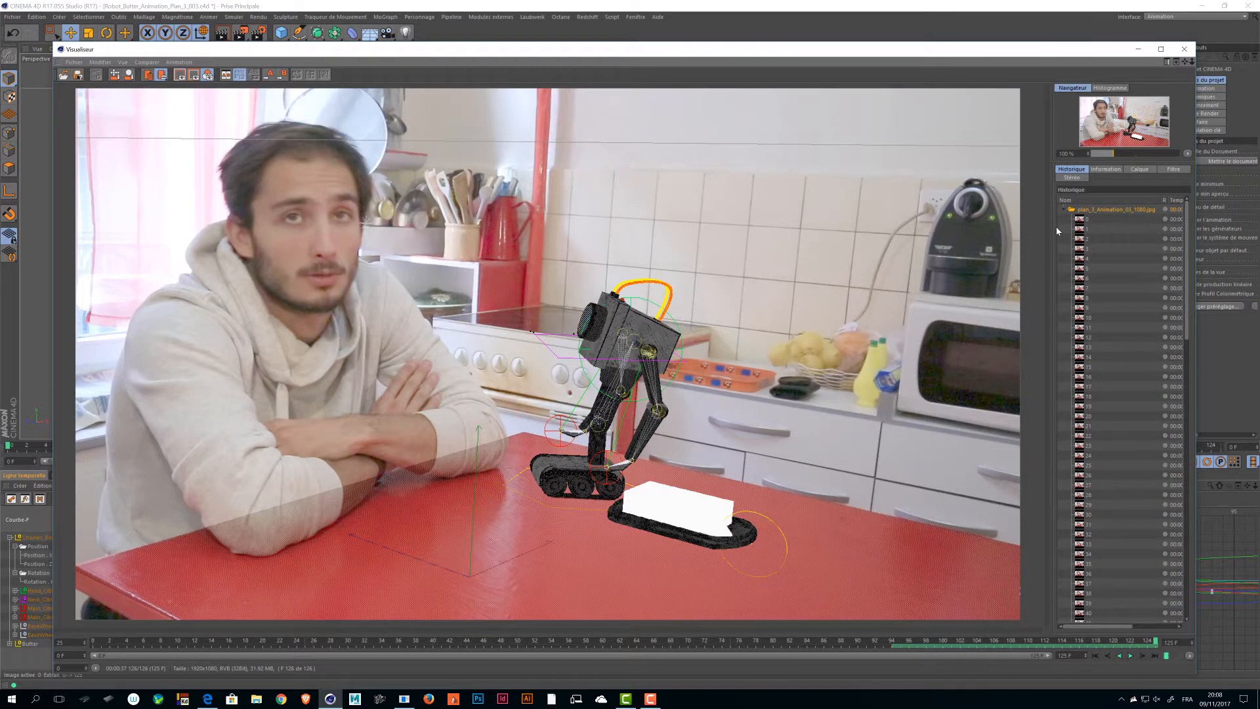
pyautogui.moveTo(701, 151); pyautogui.dragTo(957, 229)
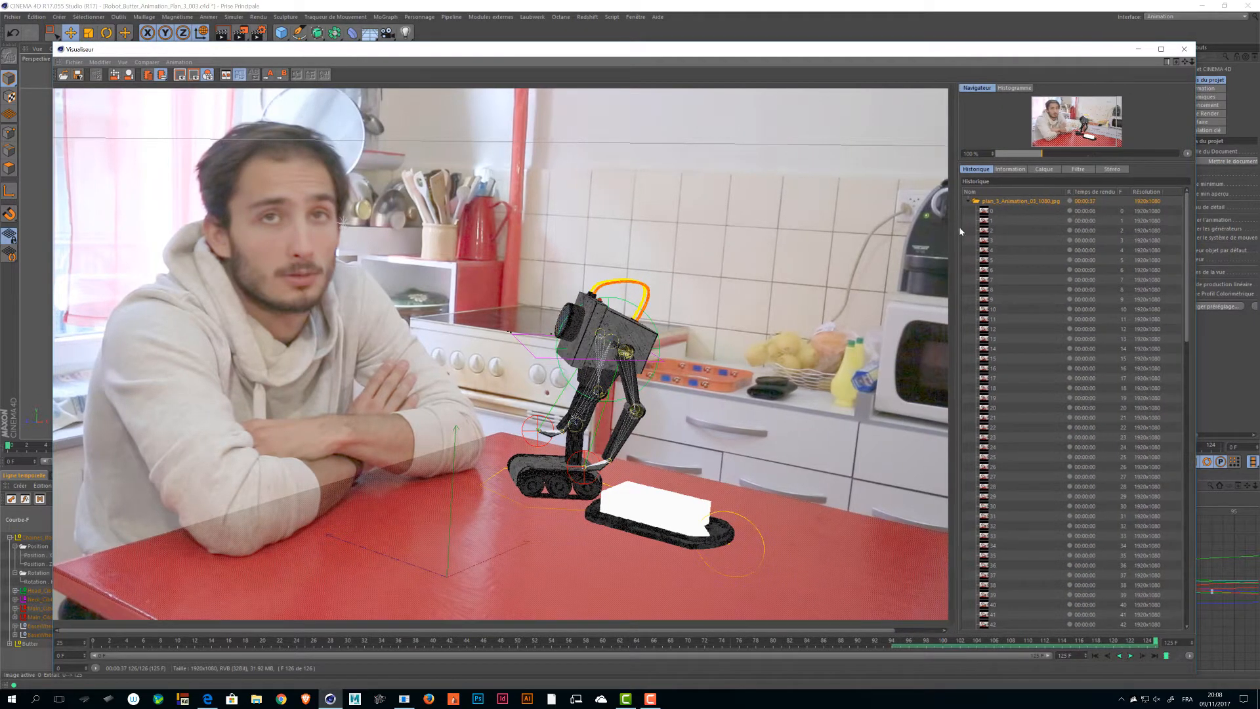
pyautogui.click(969, 201)
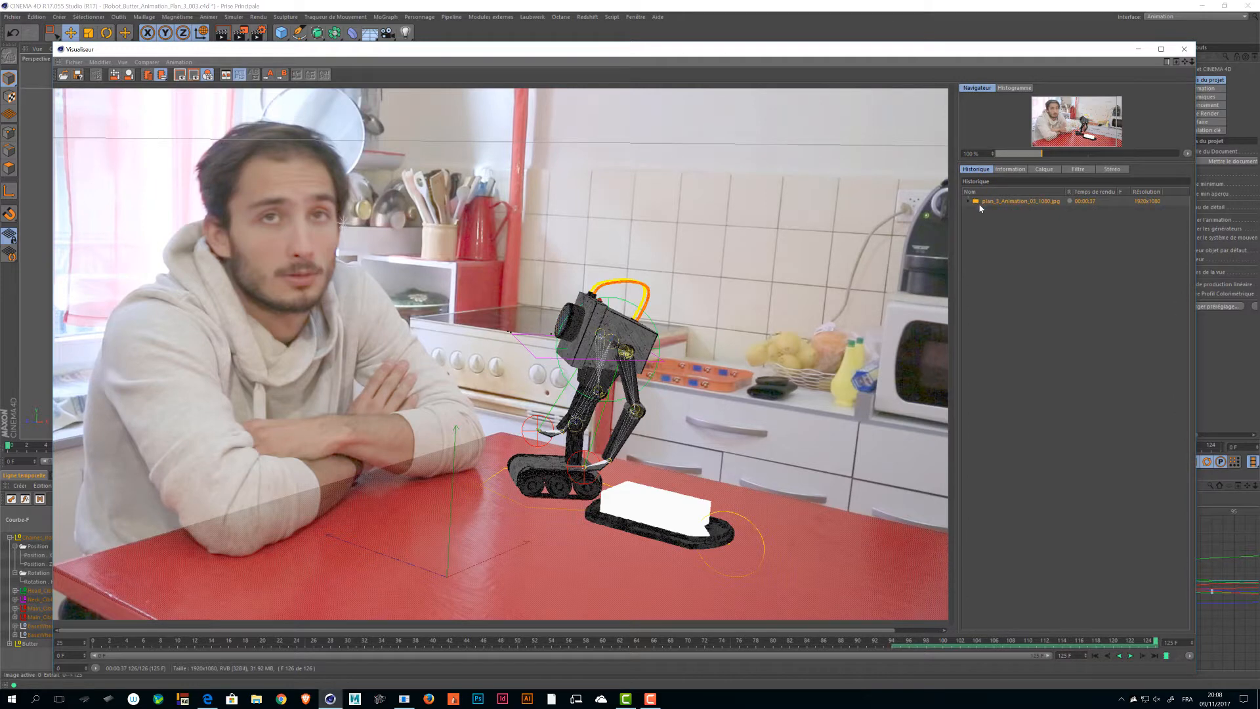
# - Switch to SqCheck and clear the previously loaded plan_3_Animation_SQ_002 image sequence
pyautogui.hotkey('alt', 'Tab')
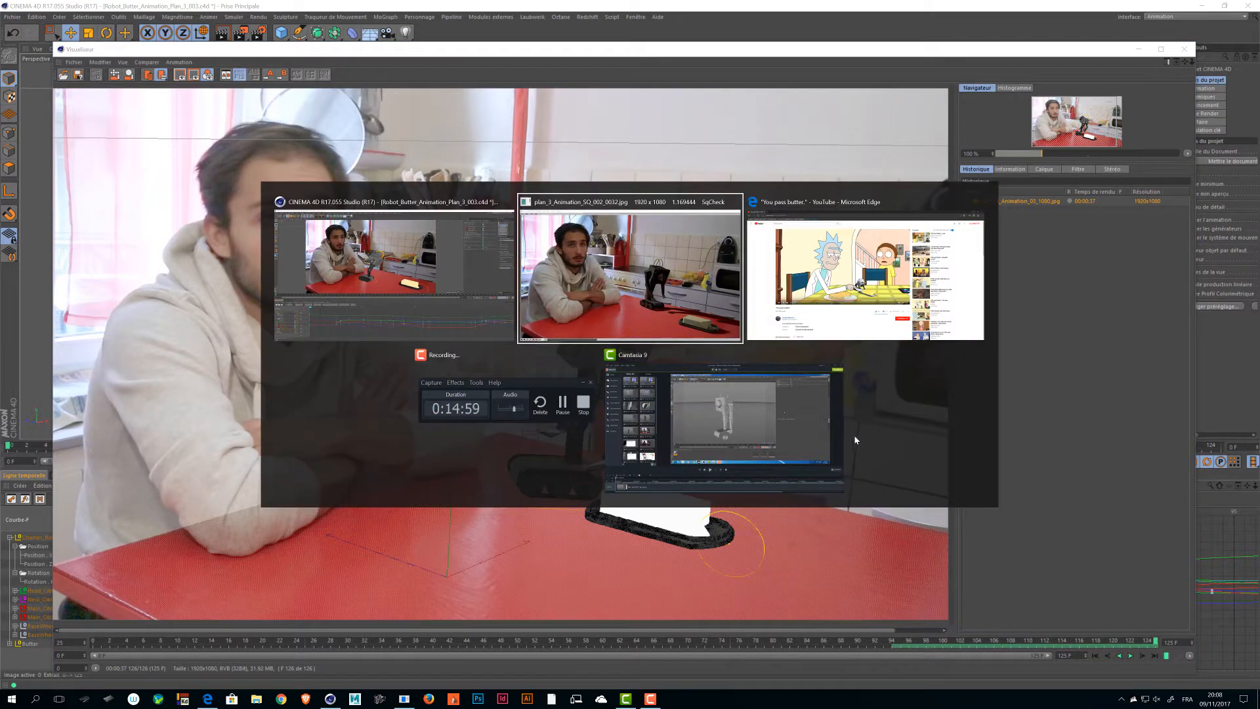
pyautogui.click(633, 261)
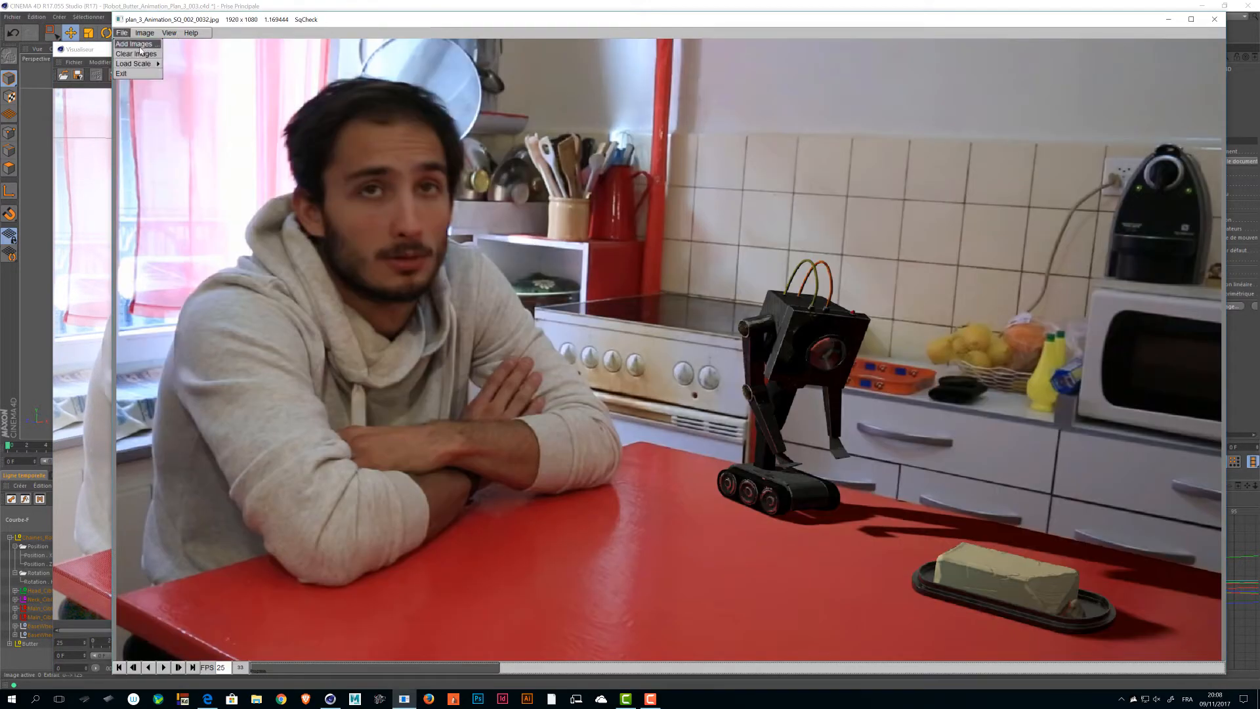
pyautogui.click(137, 51)
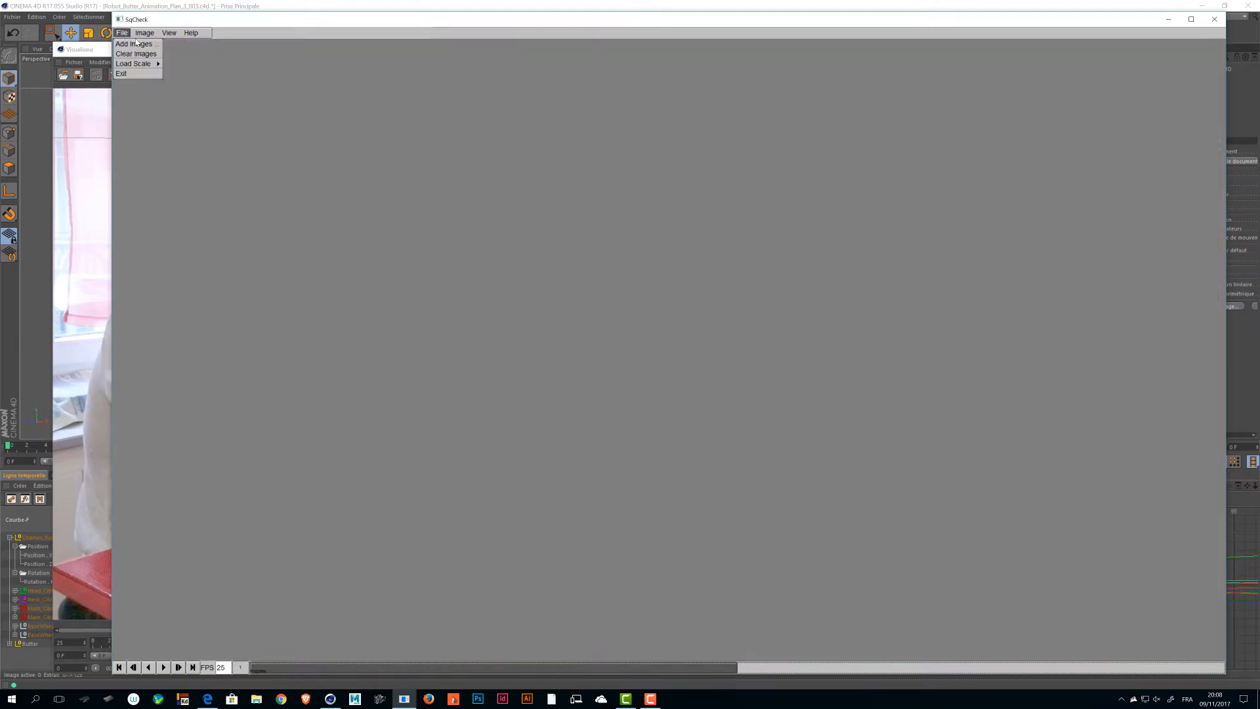
# - Load all plan_3_Animation_03_1080 images, from 0000 to 0125, from the SQ_Check folder Plan_03_03
pyautogui.click(134, 43)
pyautogui.click(126, 45)
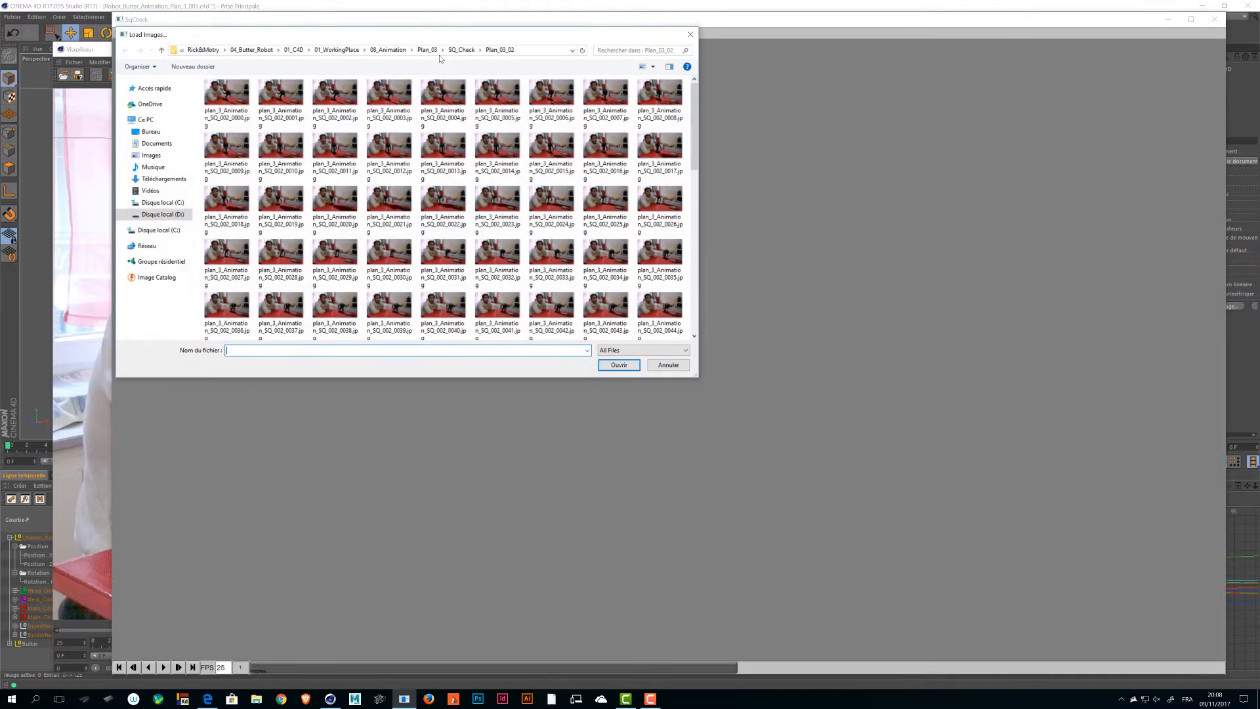
pyautogui.click(435, 49)
pyautogui.doubleClick(232, 109)
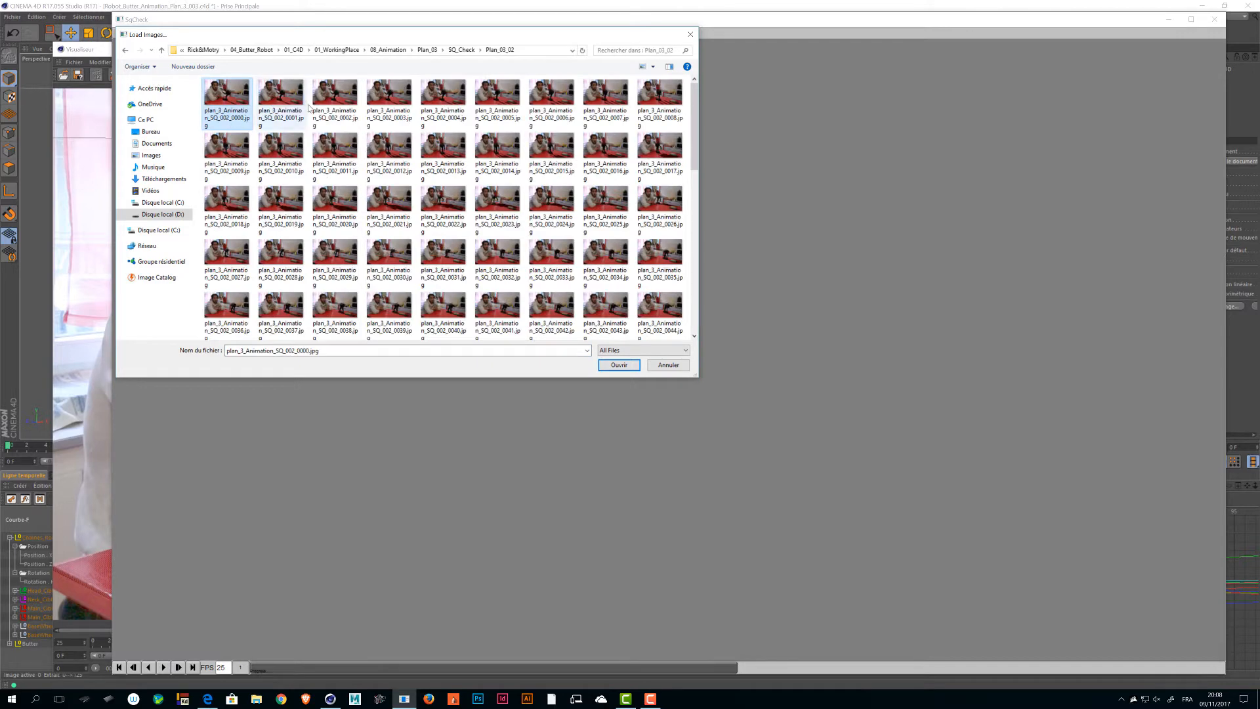
pyautogui.click(462, 50)
pyautogui.doubleClick(240, 116)
pyautogui.click(234, 115)
pyautogui.scroll(-2, 504, 282)
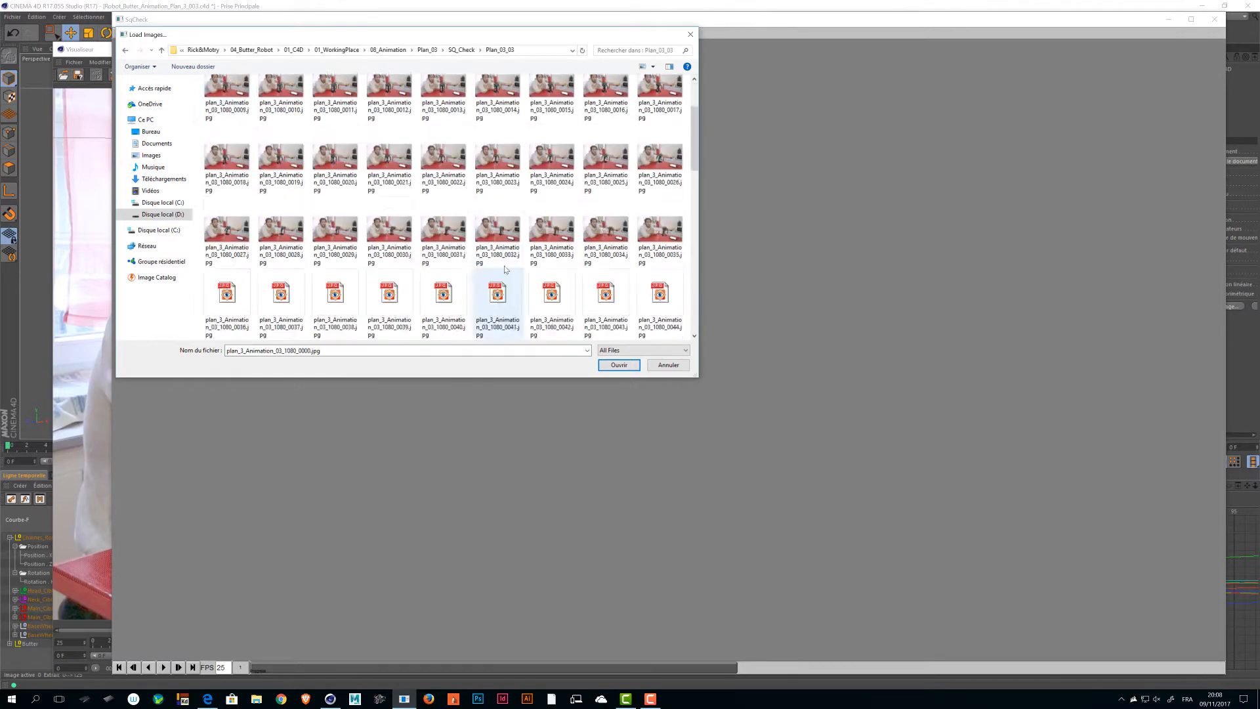
pyautogui.scroll(-9, 607, 256)
pyautogui.keyDown('shift'); pyautogui.click(660, 310); pyautogui.keyUp('shift')
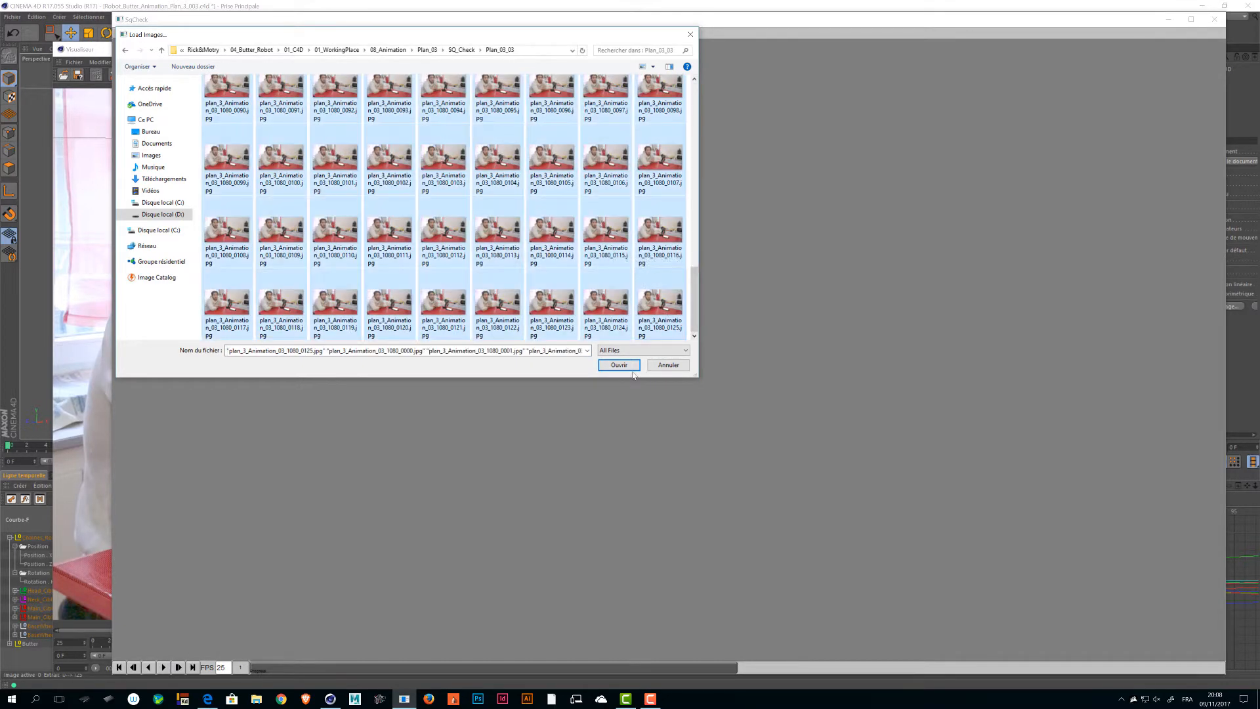
pyautogui.click(630, 369)
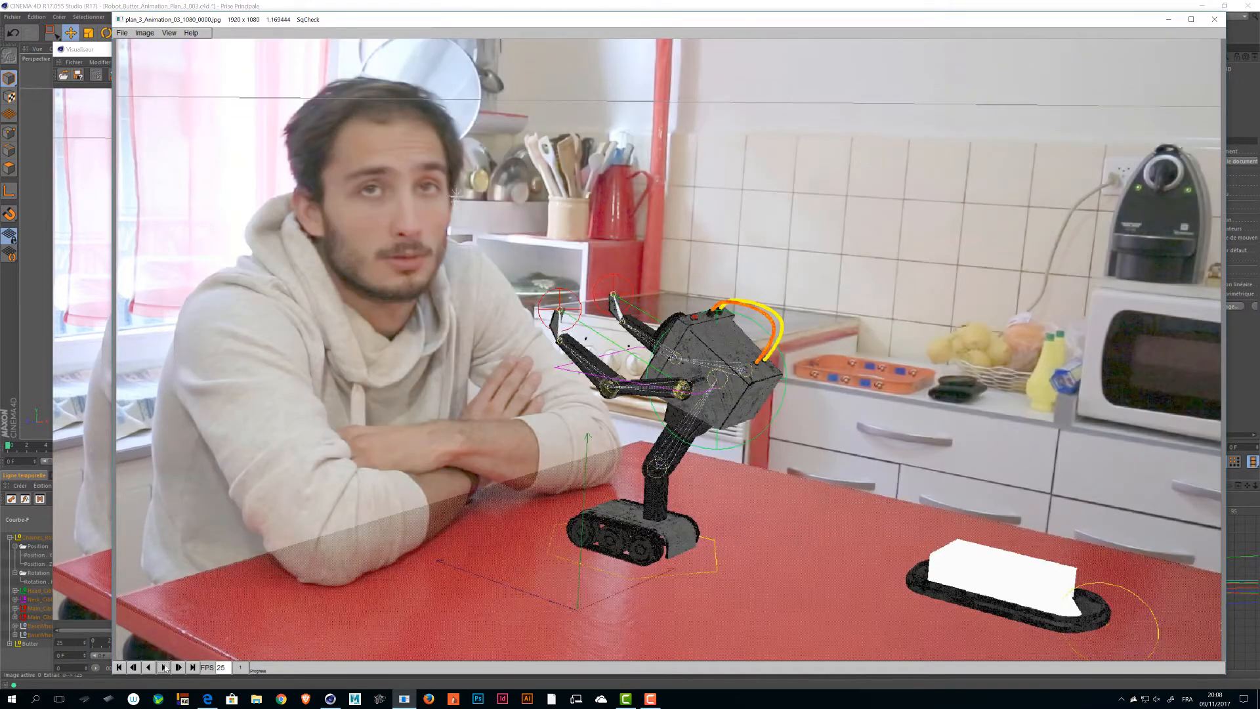
# - Play the loaded sequence several times from its first frame to check the robot's overall movement and timing
pyautogui.click(164, 667)
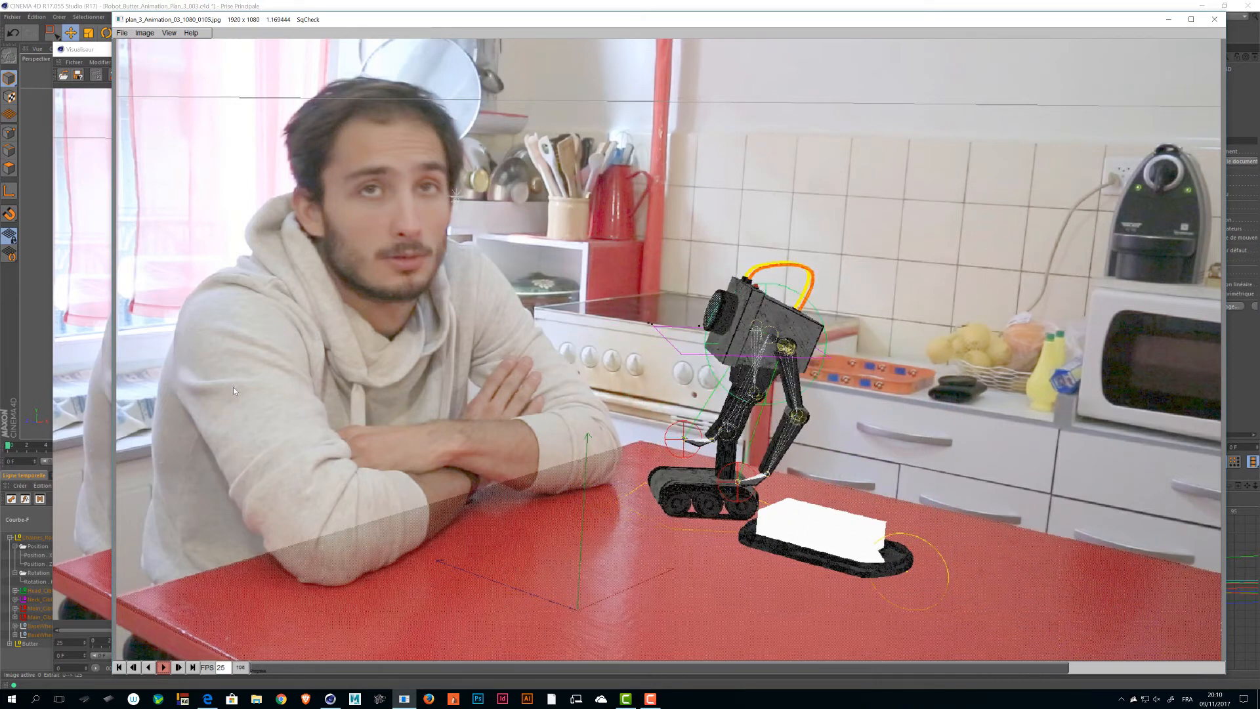
pyautogui.click(164, 667)
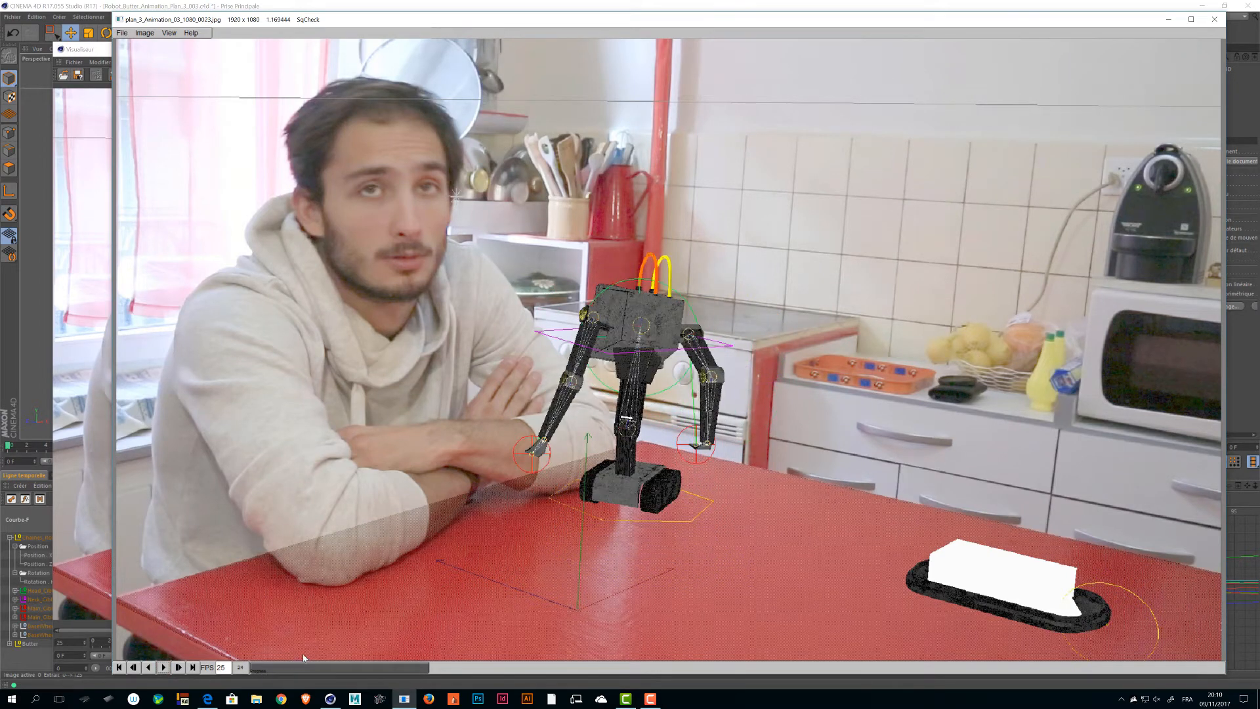
pyautogui.moveTo(257, 667)
pyautogui.mouseDown()
pyautogui.moveTo(394, 680)
pyautogui.moveTo(256, 683)
pyautogui.moveTo(257, 669)
pyautogui.moveTo(364, 667)
pyautogui.moveTo(259, 667)
pyautogui.moveTo(387, 665)
pyautogui.moveTo(255, 661)
pyautogui.mouseUp()
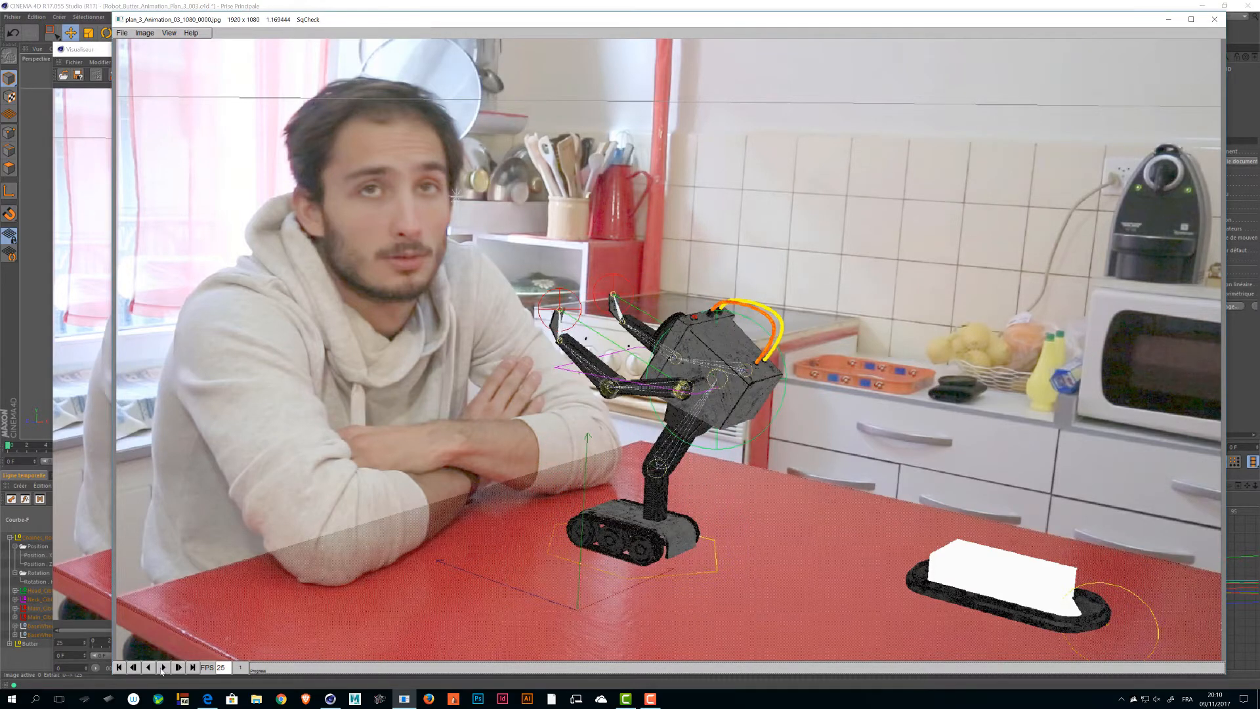
pyautogui.click(164, 668)
pyautogui.moveTo(256, 669); pyautogui.dragTo(181, 686)
pyautogui.click(163, 668)
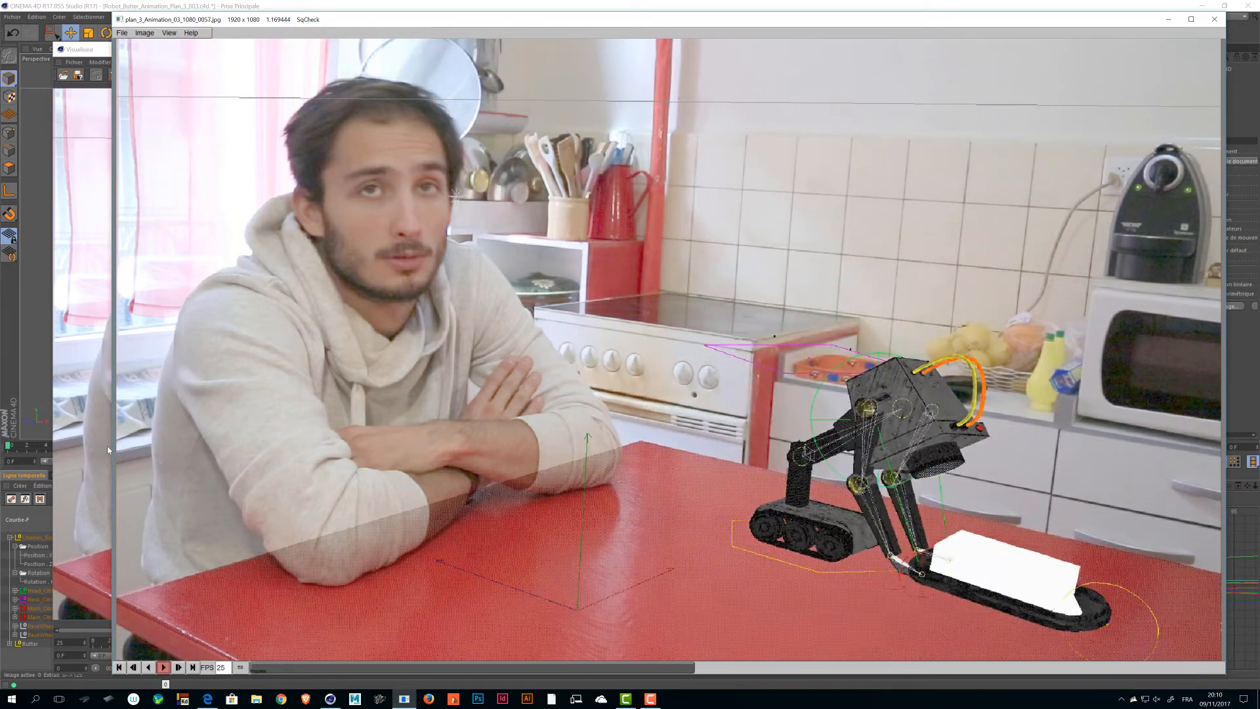
pyautogui.click(164, 668)
pyautogui.moveTo(302, 668); pyautogui.dragTo(153, 671)
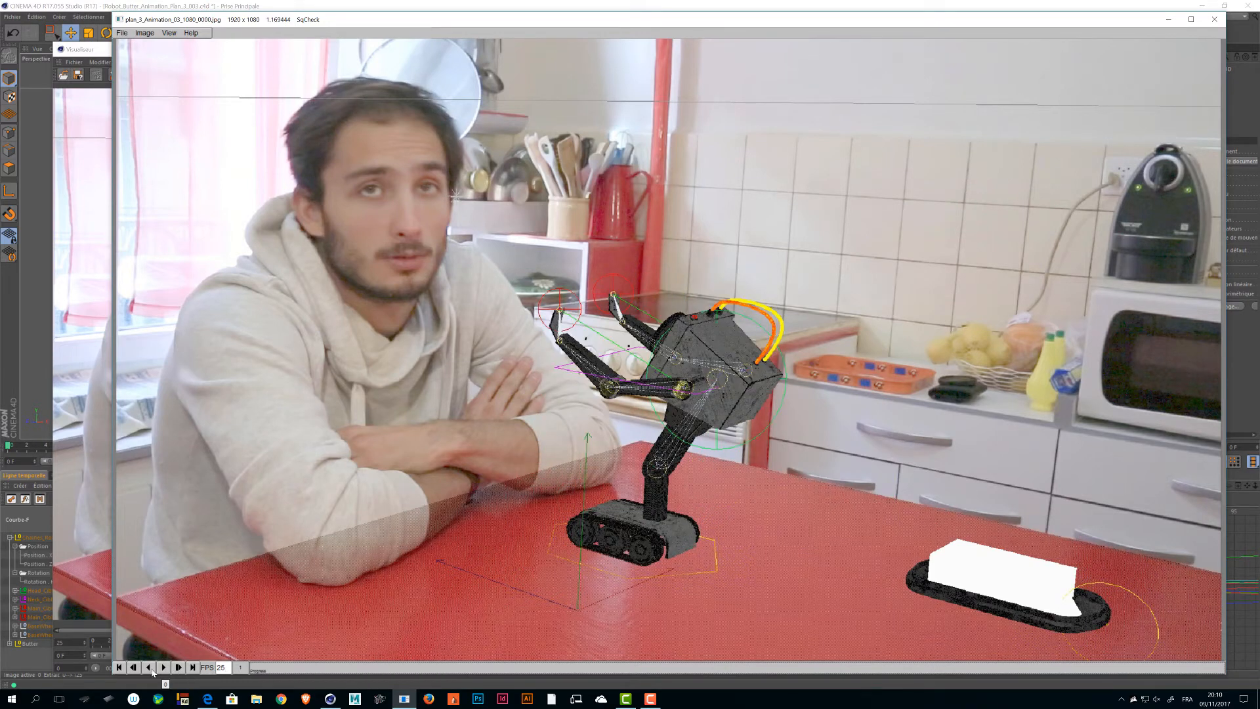
pyautogui.click(163, 667)
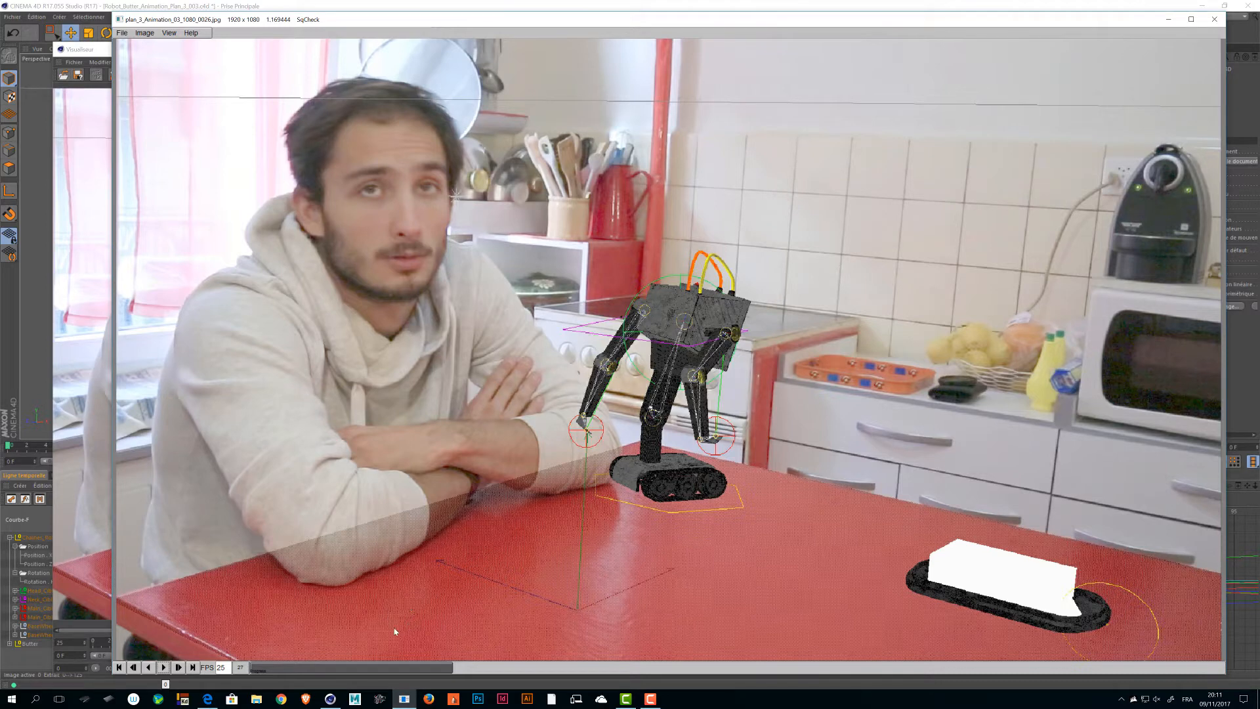
# - Replay and scrub through the sequence to examine the robot's turn, its butter grab, and its final pose
pyautogui.moveTo(389, 672); pyautogui.dragTo(342, 671)
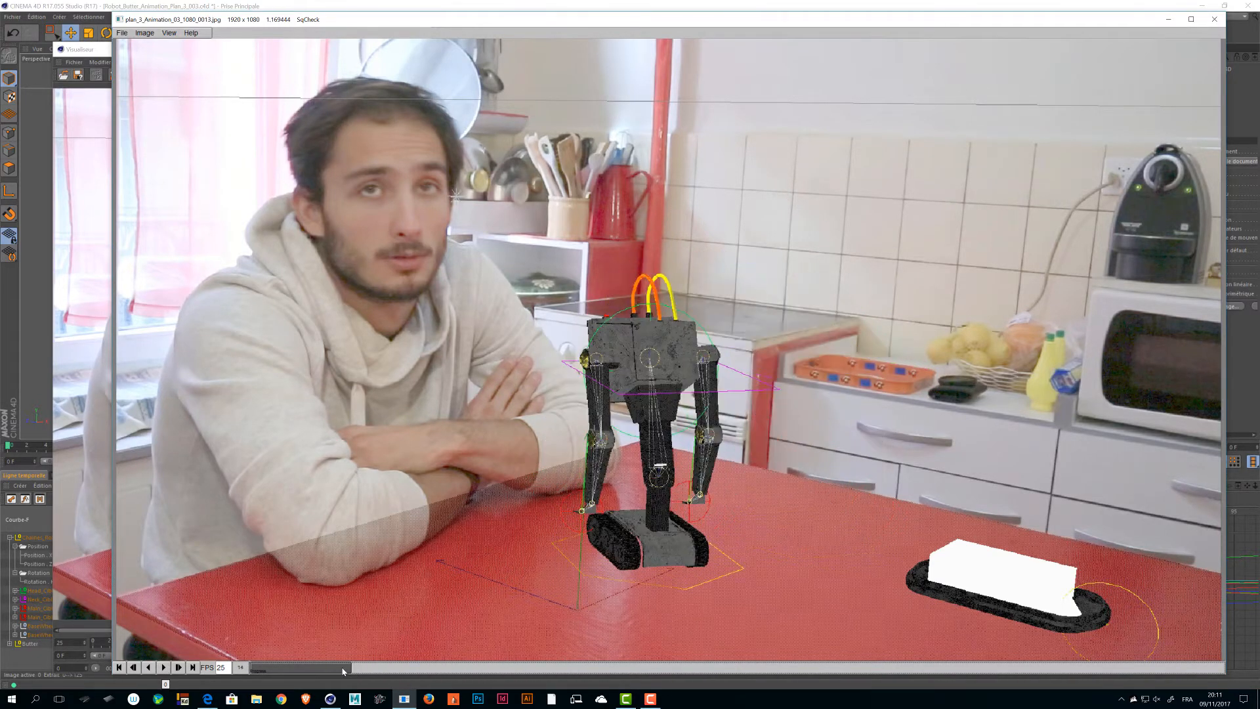
pyautogui.click(164, 668)
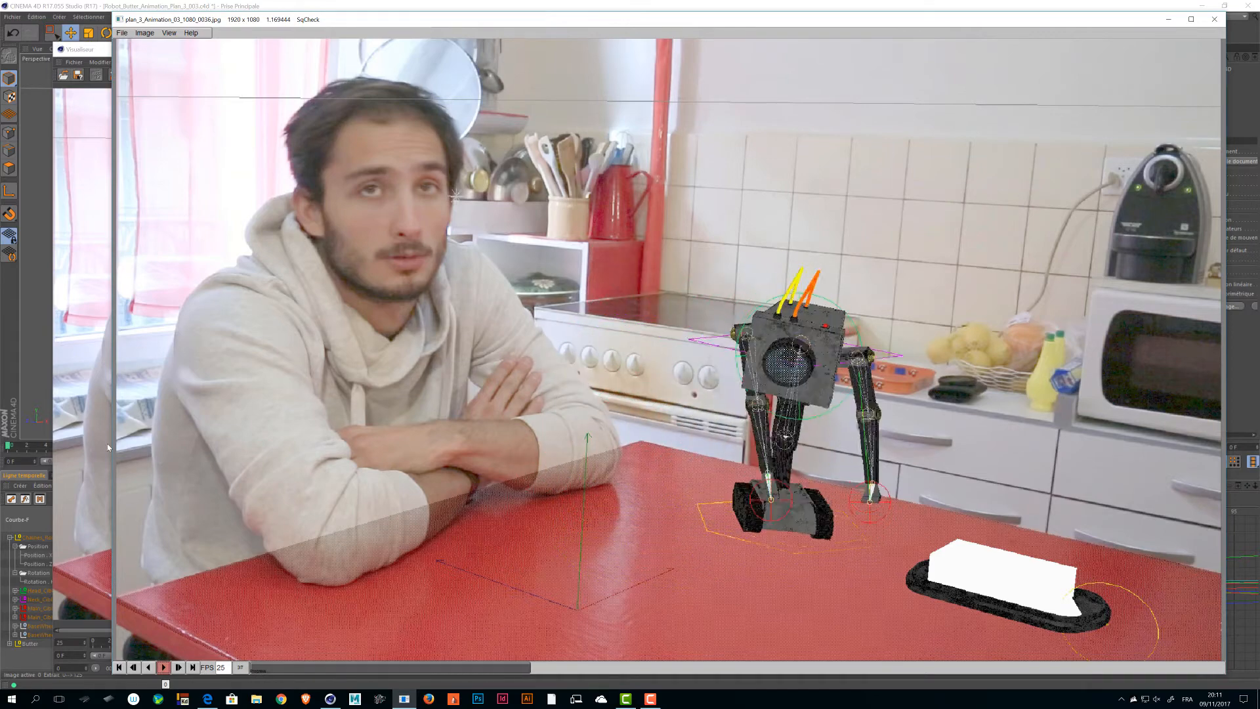
pyautogui.click(164, 667)
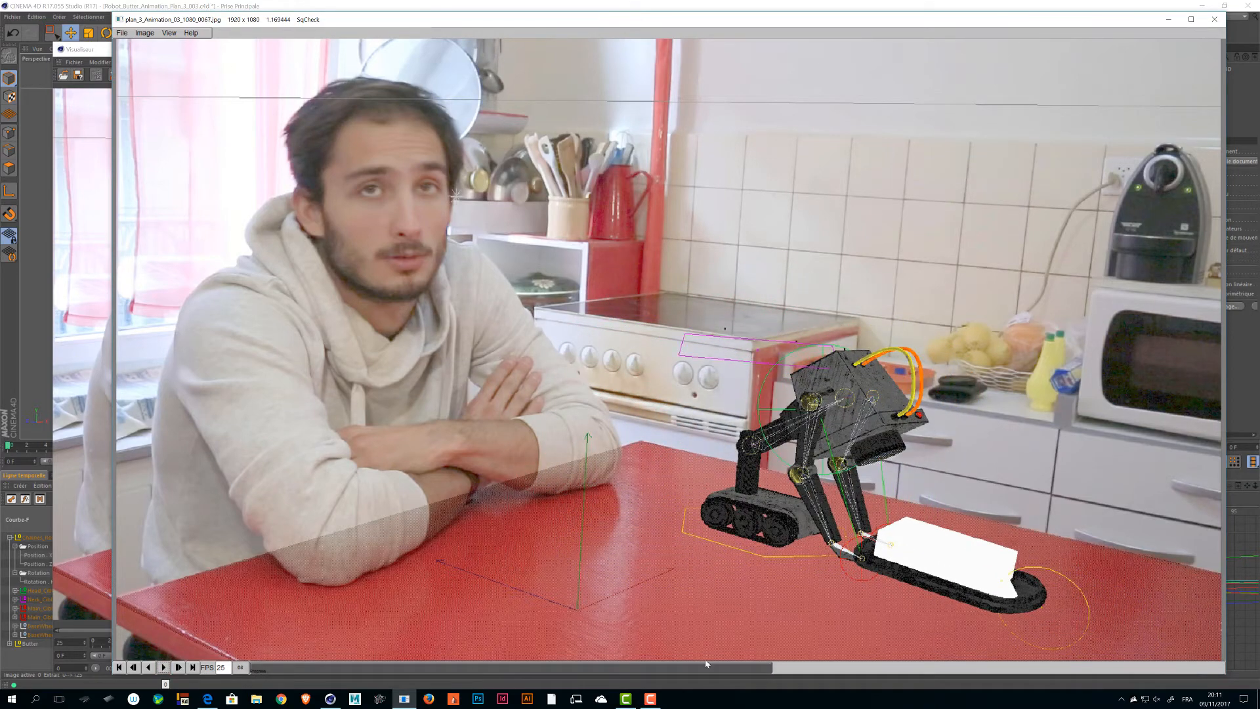
pyautogui.moveTo(423, 668); pyautogui.dragTo(560, 706)
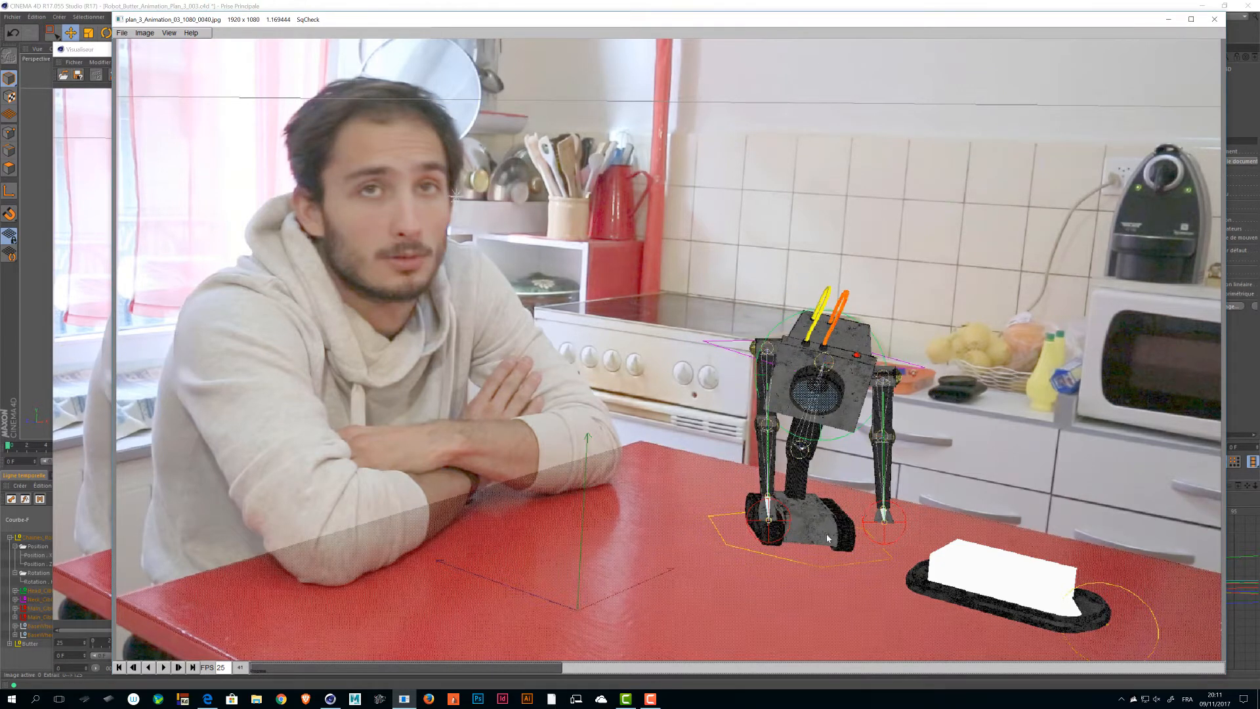
pyautogui.moveTo(552, 672); pyautogui.dragTo(990, 645)
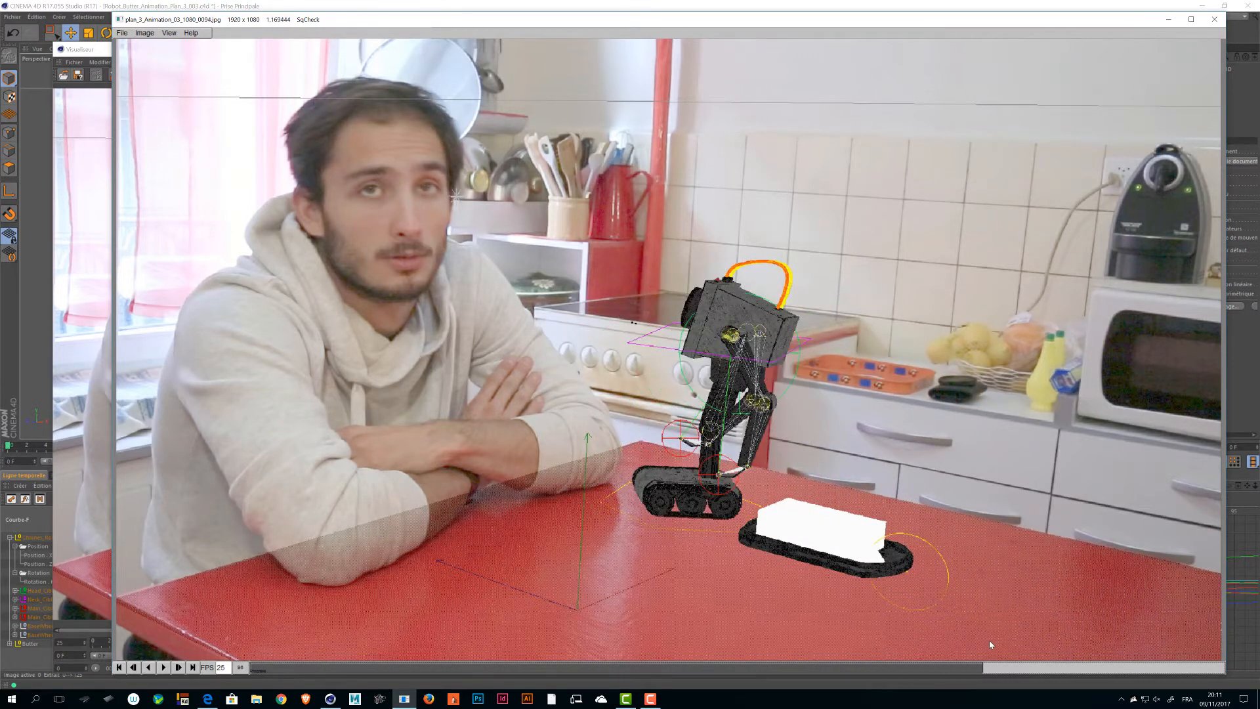
pyautogui.moveTo(1204, 645); pyautogui.dragTo(1071, 639)
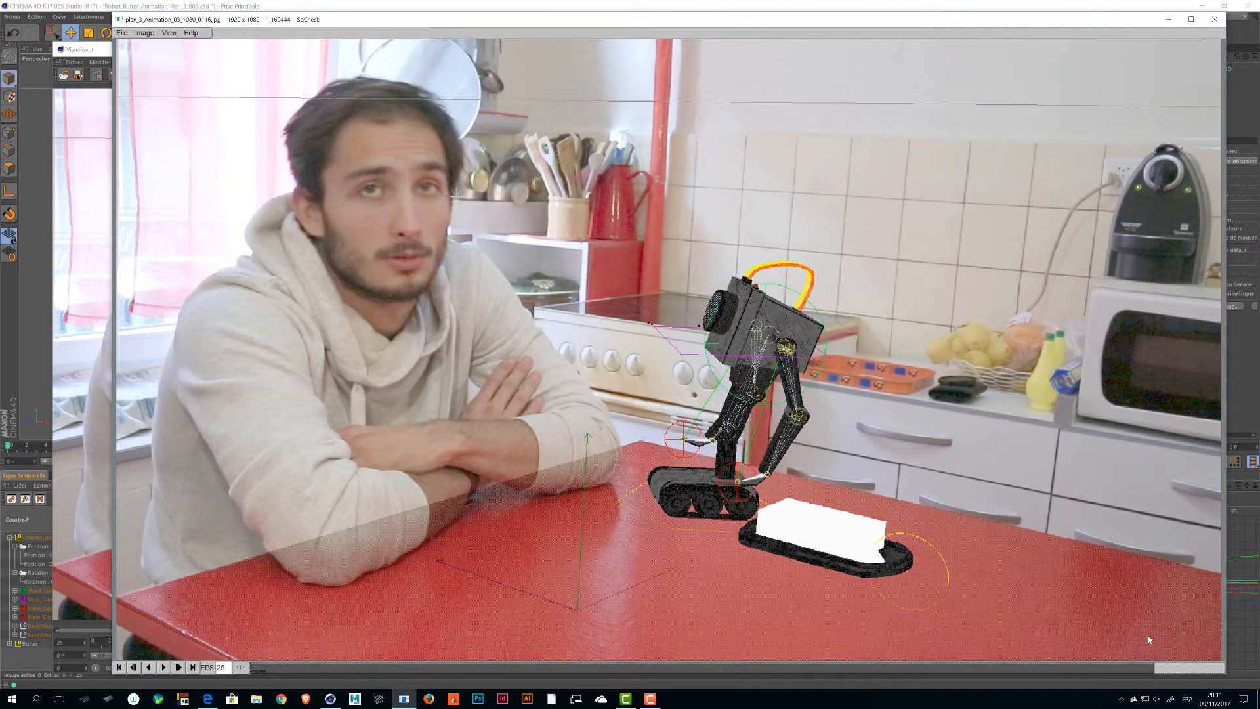
pyautogui.moveTo(1050, 639); pyautogui.dragTo(503, 677)
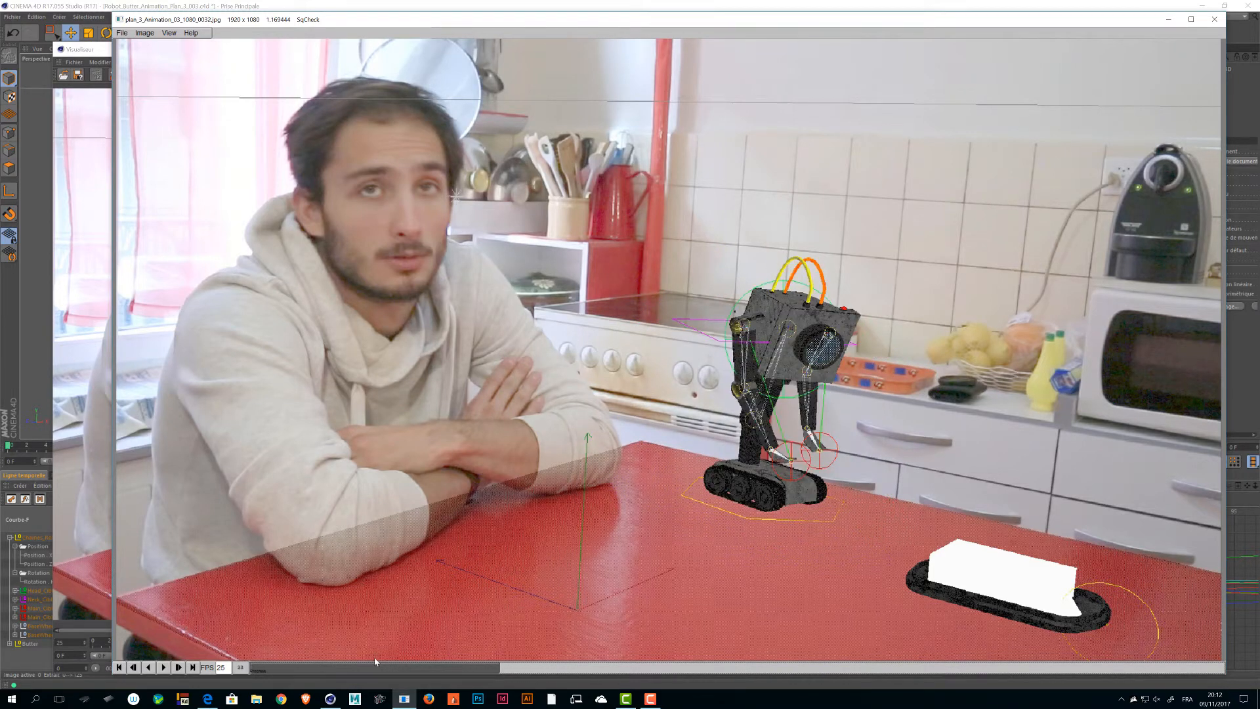
# - Open Bloc-notes, start a numbered list of corrections with "1. Starter" and "2.", and move its window off this screen
pyautogui.press('super')
pyautogui.write('te')
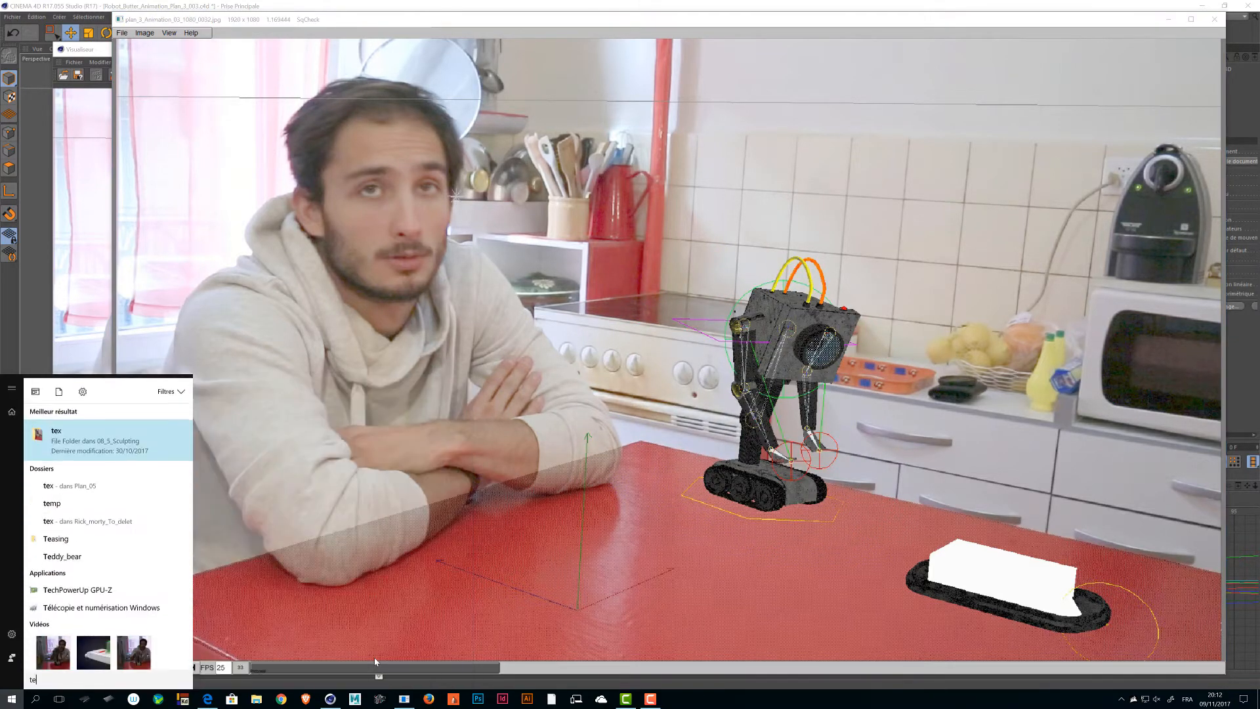
pyautogui.write('xt')
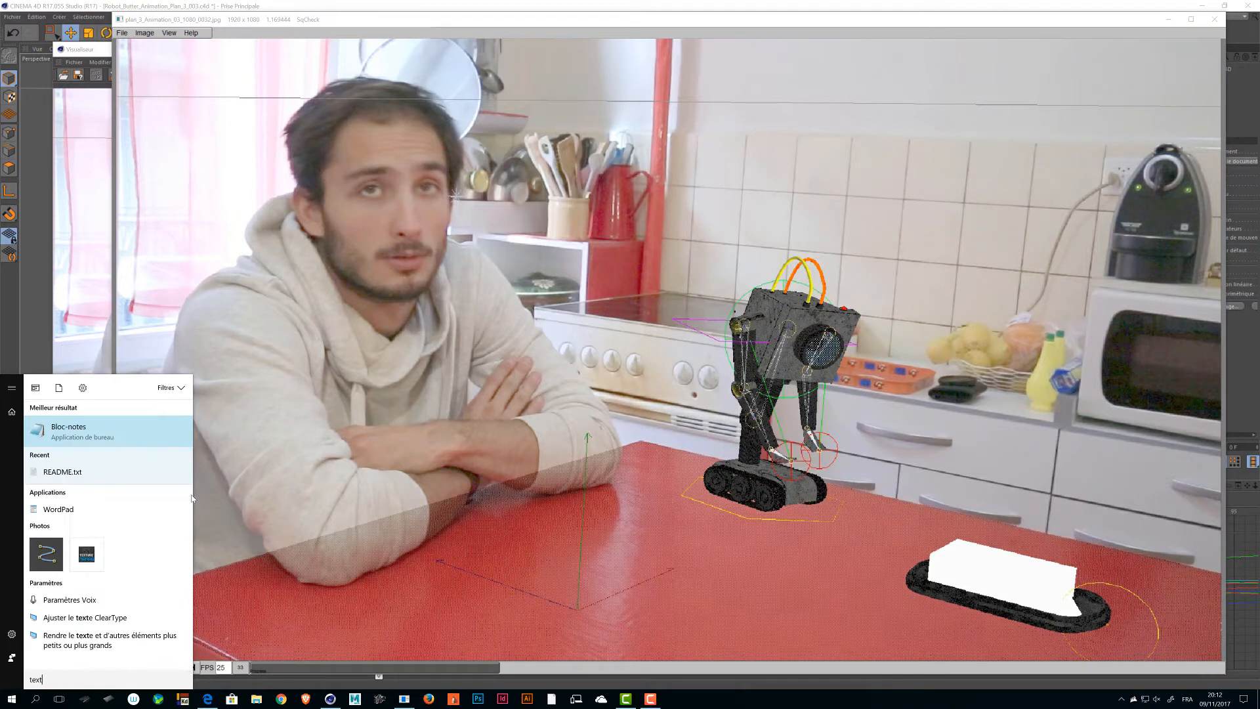
pyautogui.click(135, 428)
pyautogui.moveTo(375, 108); pyautogui.dragTo(409, 163)
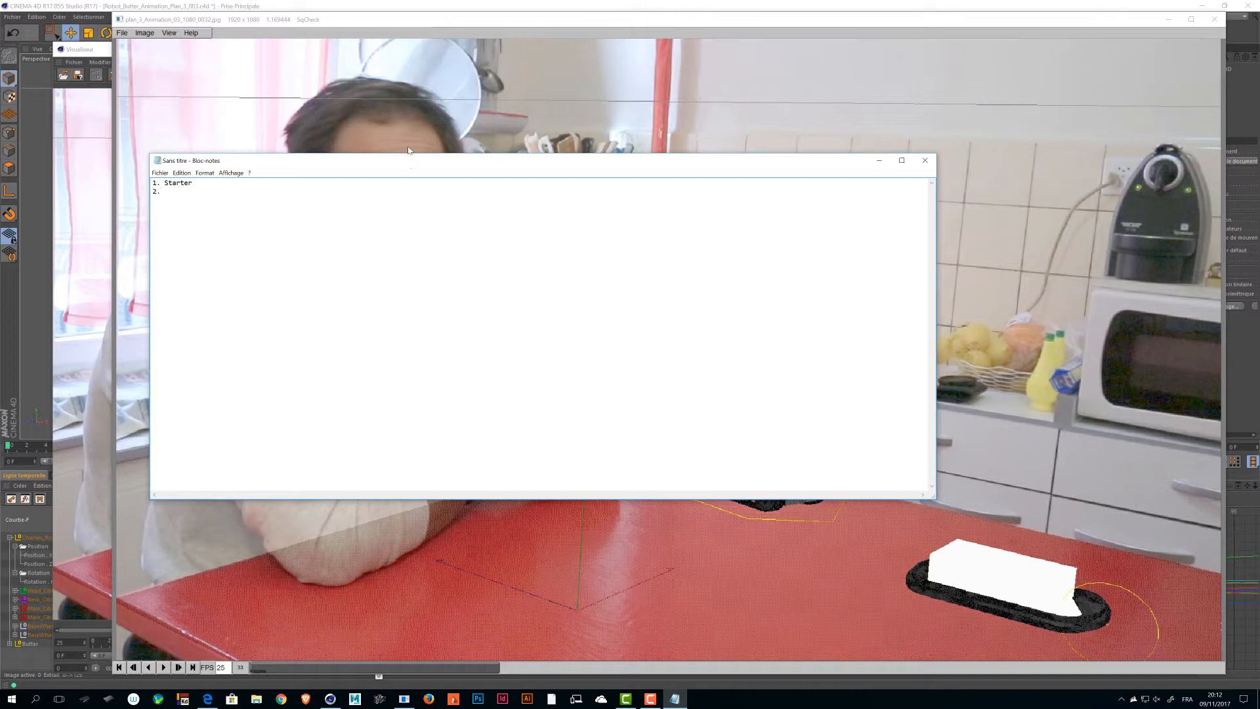
pyautogui.moveTo(417, 160); pyautogui.dragTo(1259, 26)
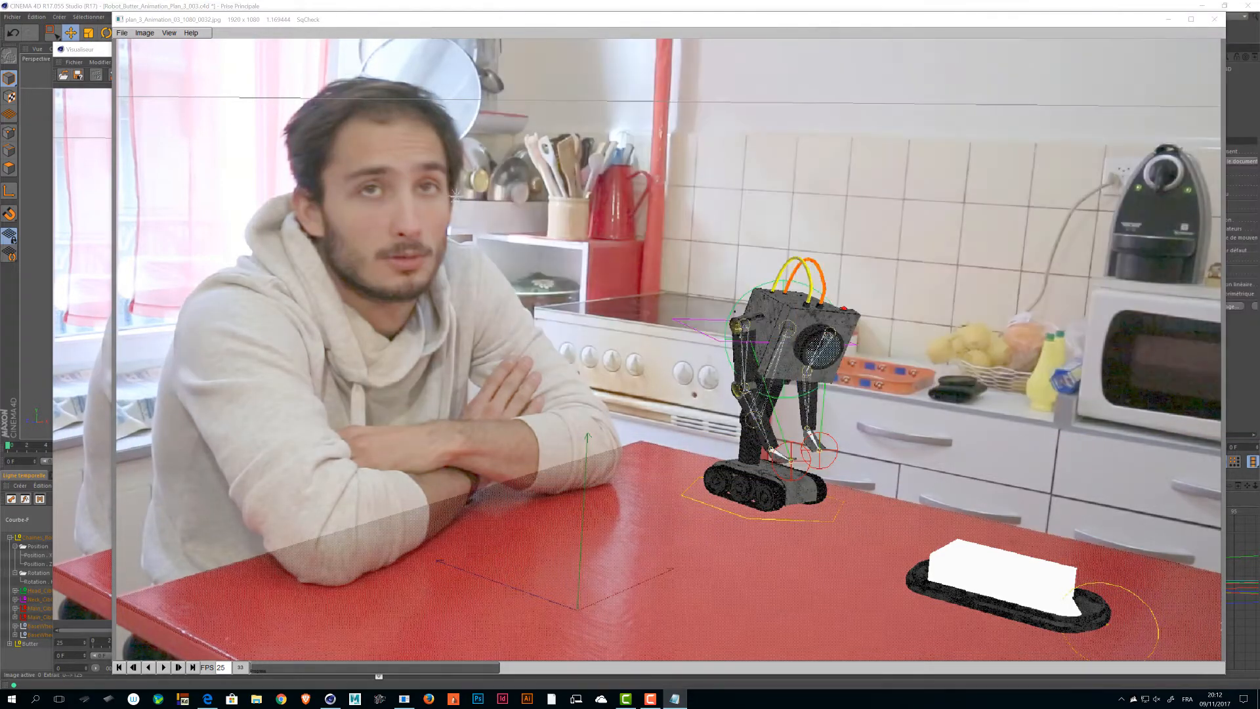
# - Replay the sequence and scrub around frames 0038 to 0043 to examine the robot's pose as it faces the butter
pyautogui.moveTo(499, 667); pyautogui.dragTo(555, 668)
pyautogui.moveTo(1259, 66); pyautogui.dragTo(635, 103)
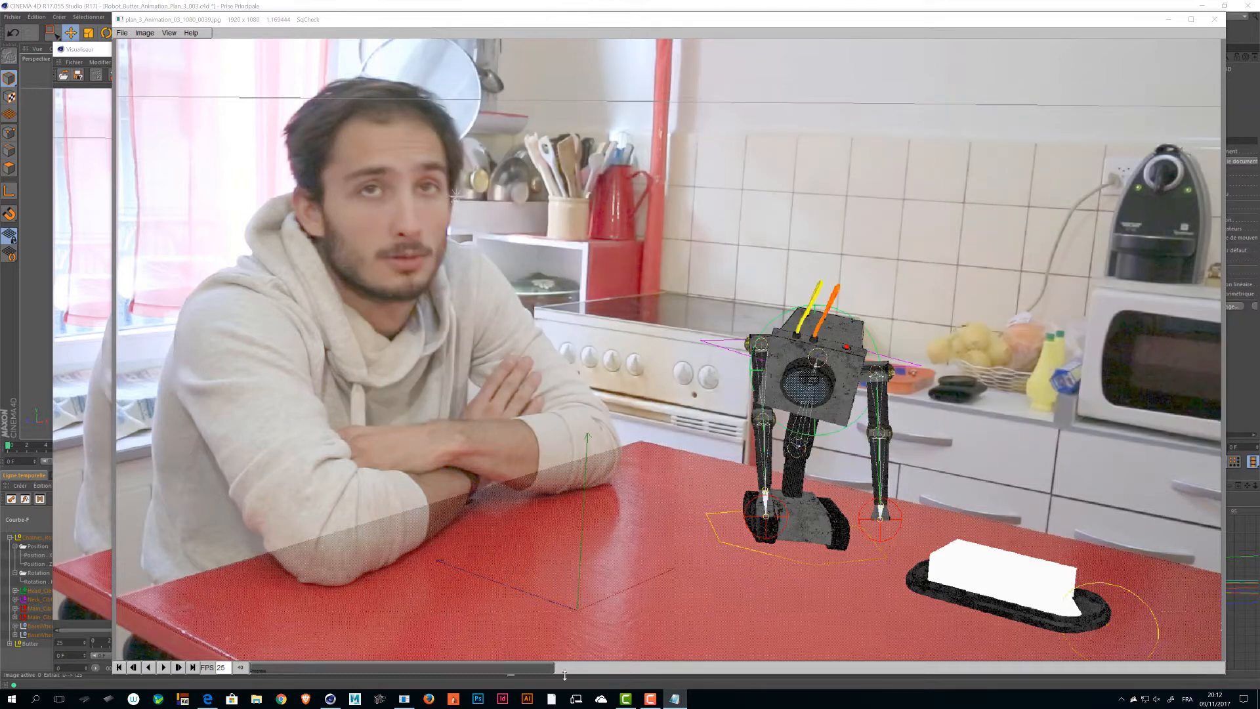
pyautogui.moveTo(564, 669); pyautogui.dragTo(170, 665)
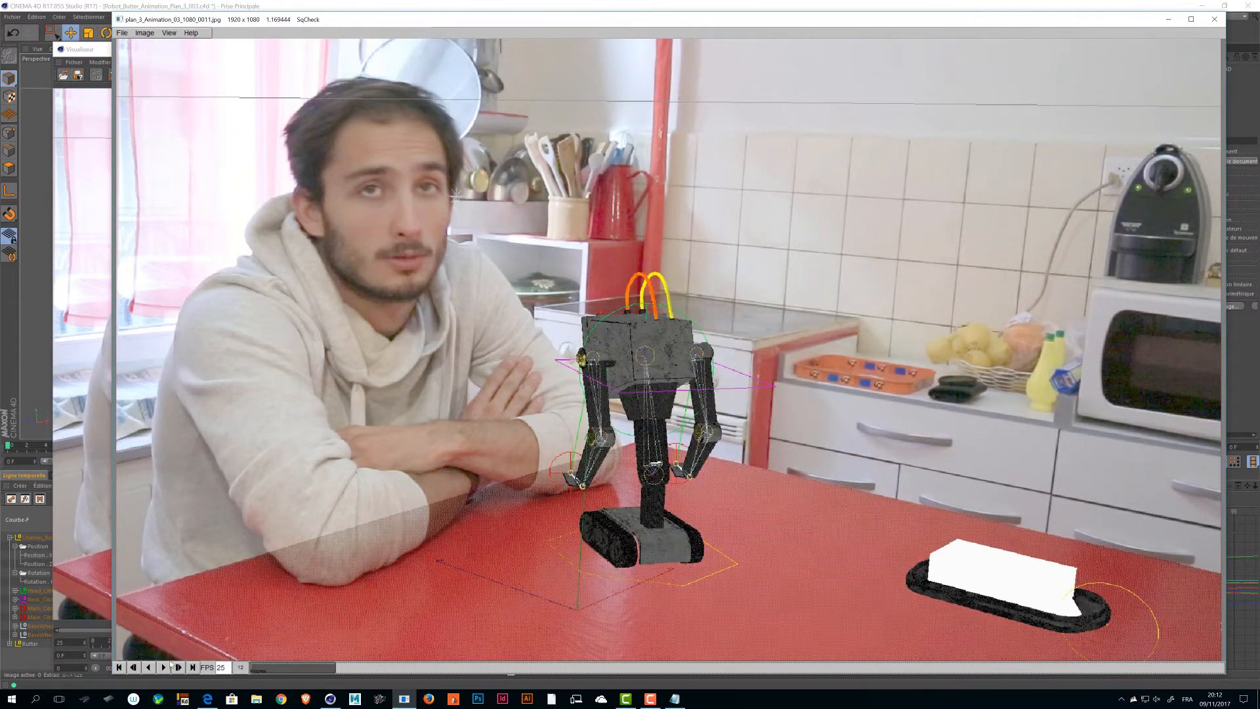
pyautogui.click(164, 667)
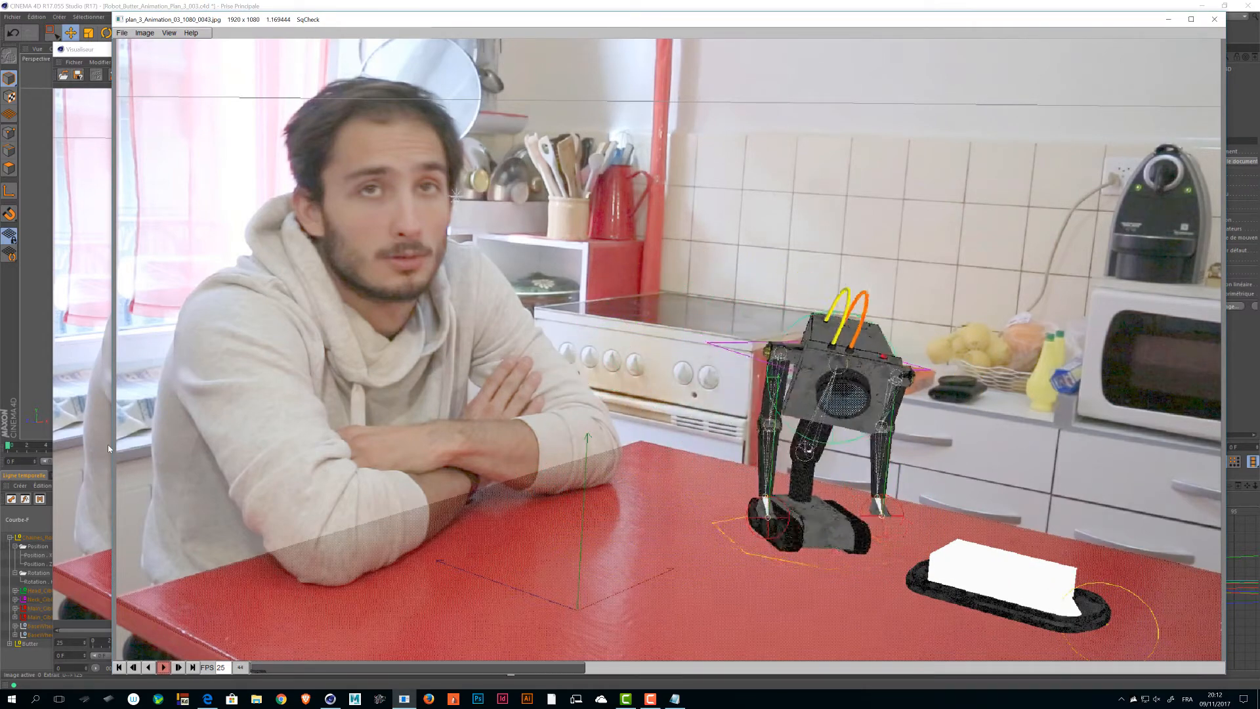
pyautogui.moveTo(567, 674); pyautogui.dragTo(541, 674)
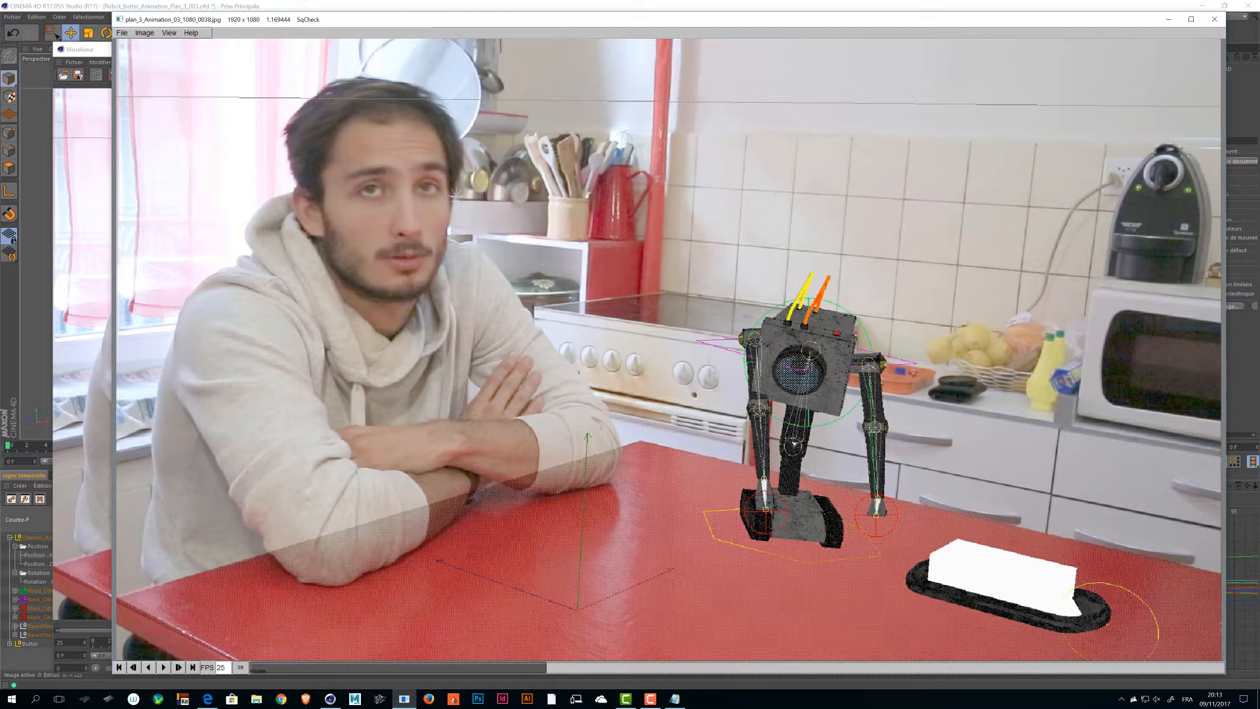
pyautogui.moveTo(1259, 93); pyautogui.dragTo(606, 150)
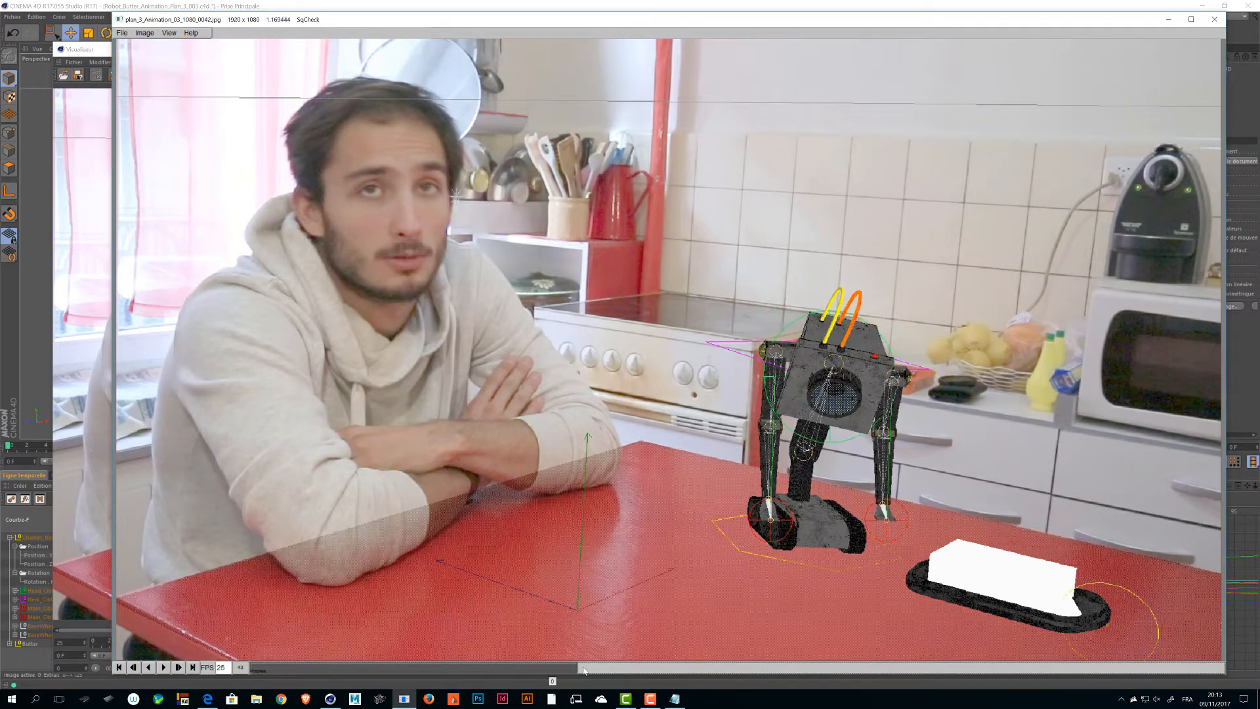
# - Check the robot's motion between about frames 0095 and 0107 and add "5.100f animer robot." to the corrections list in Bloc-notes
pyautogui.moveTo(838, 672); pyautogui.dragTo(996, 663)
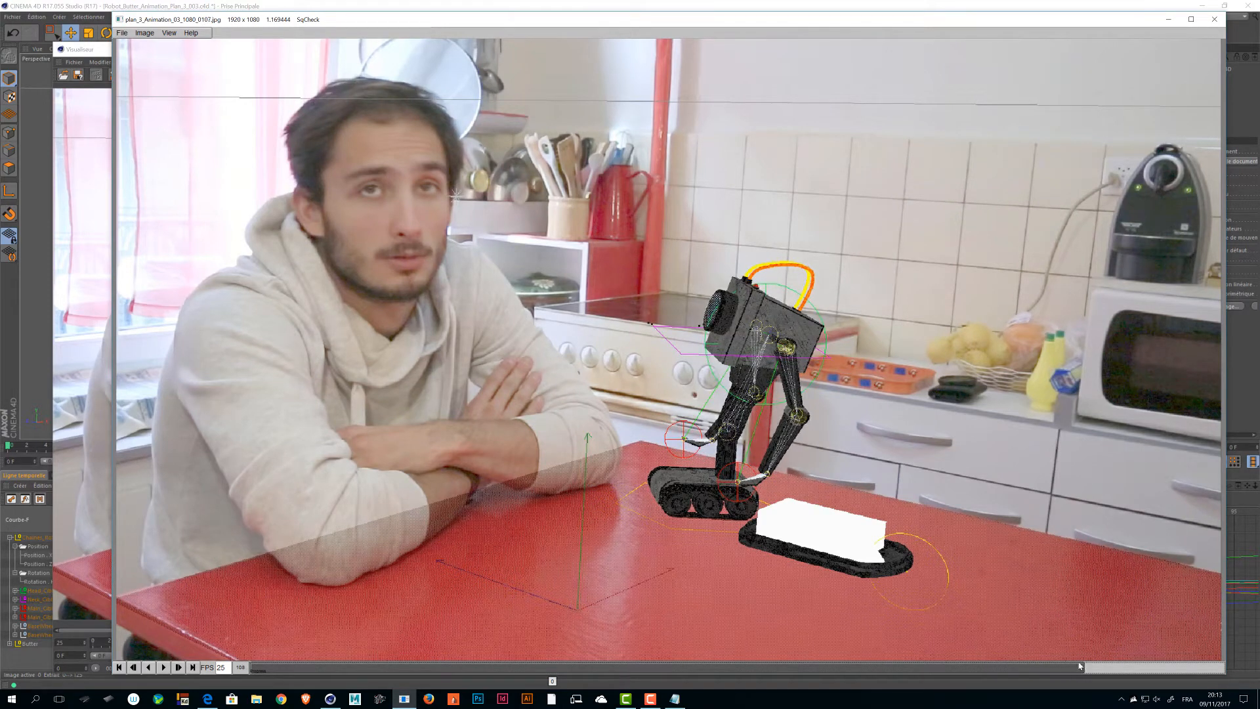
pyautogui.click(955, 668)
pyautogui.moveTo(955, 668); pyautogui.dragTo(993, 657)
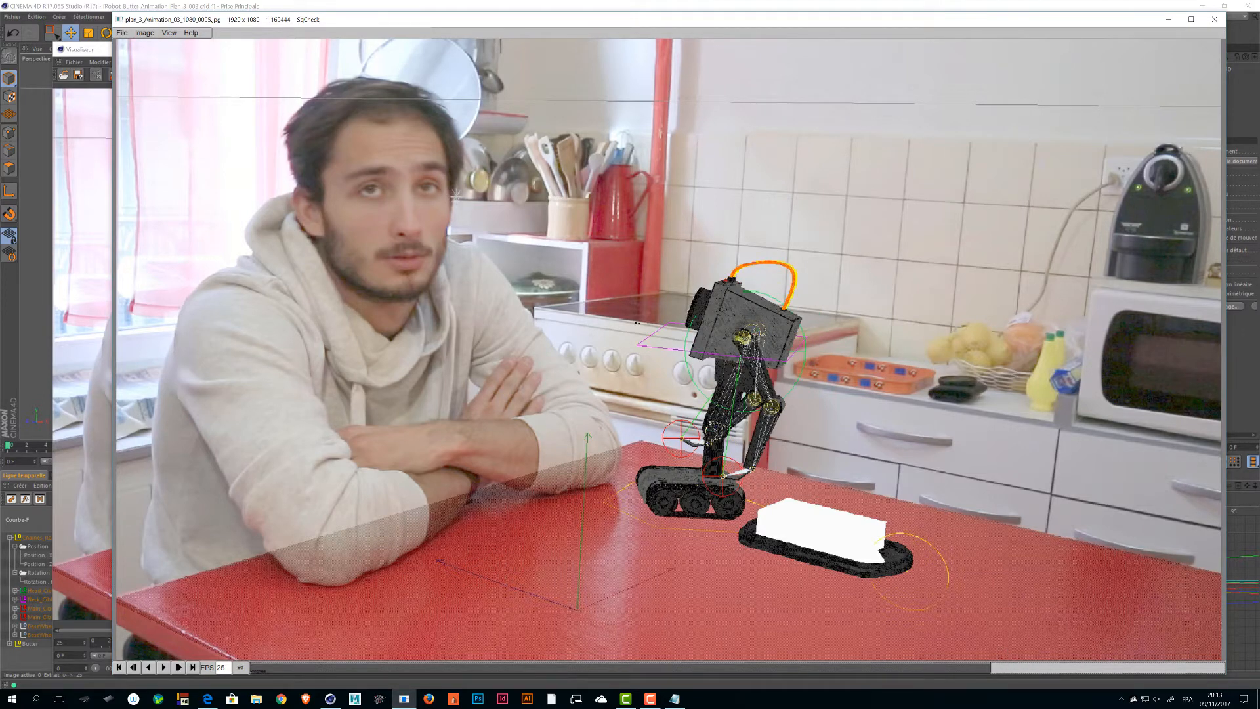
pyautogui.click(675, 700)
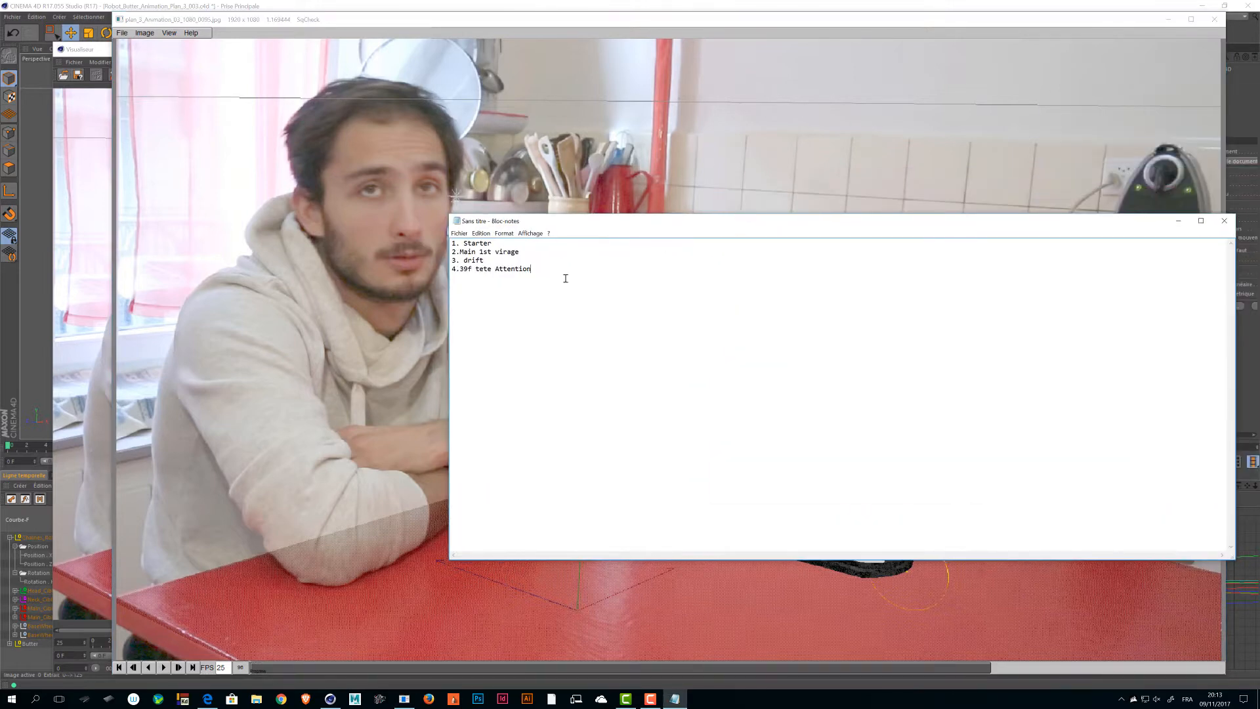
pyautogui.write('5.100f animer robot.')
pyautogui.moveTo(600, 222); pyautogui.dragTo(696, 203)
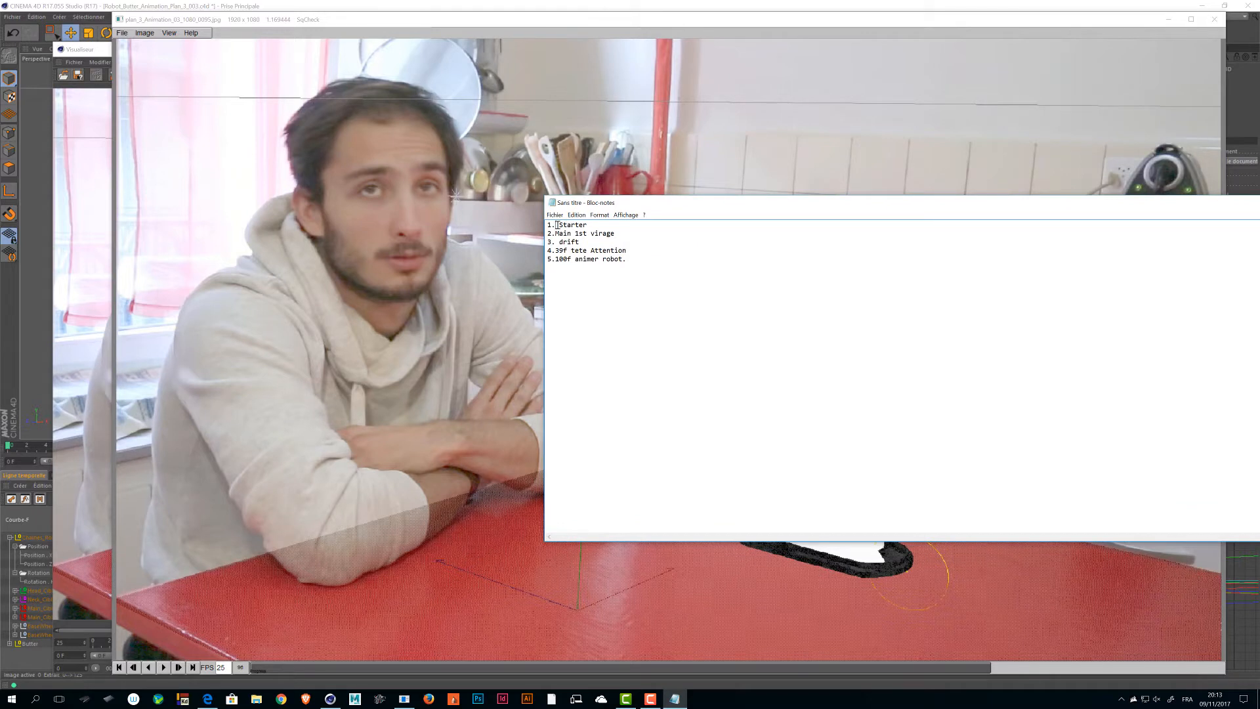
# - Tidy the second and third notes so they read "2. Mains 1st virage" and "3. drift fin du virage."
pyautogui.moveTo(596, 228); pyautogui.dragTo(531, 218)
pyautogui.moveTo(586, 242); pyautogui.dragTo(549, 235)
pyautogui.click(555, 240)
pyautogui.click(573, 230)
pyautogui.write('s')
pyautogui.click(581, 241)
pyautogui.write('fo')
pyautogui.write('n du virage.')
pyautogui.click(555, 233)
# - Correct the last two notes to read "4. 39f tête Attention" and "5. 100f animer robot."
pyautogui.click(555, 250)
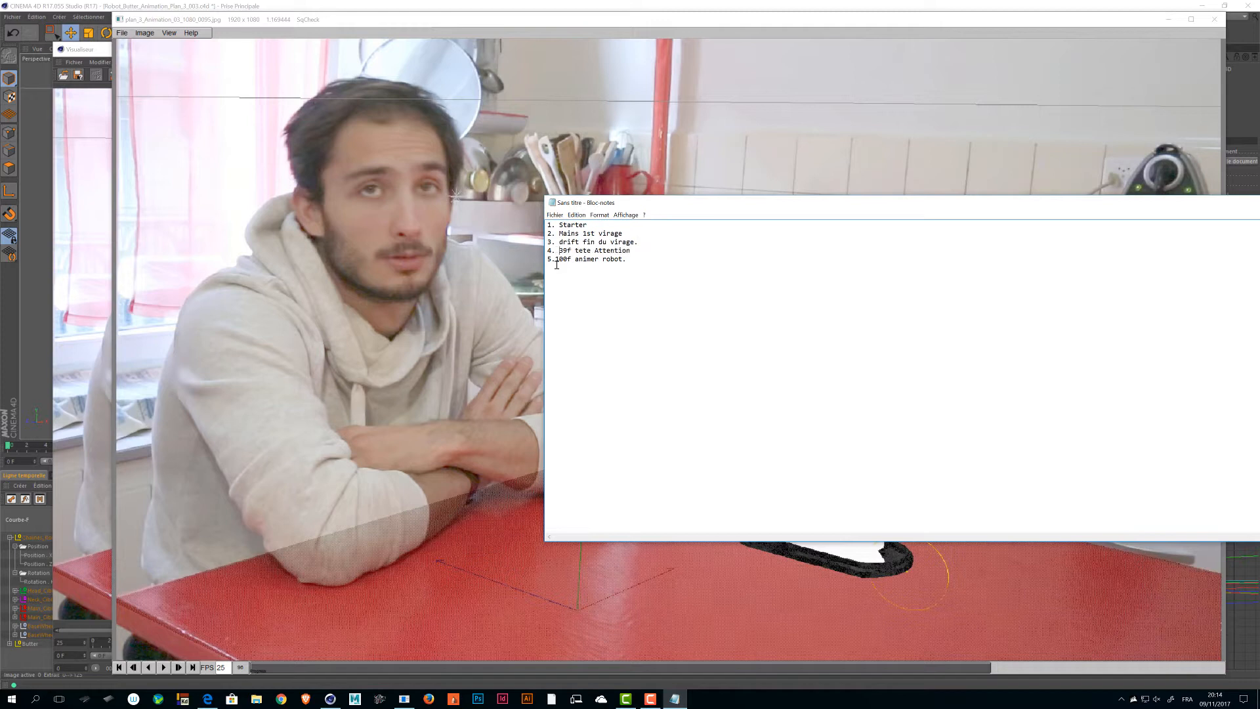
pyautogui.moveTo(559, 251); pyautogui.dragTo(627, 259)
pyautogui.click(581, 251)
pyautogui.press('BackSpace')
pyautogui.write('ê')
pyautogui.click(556, 259)
# - Bring the Bloc-notes window fully into view and review the five corrections
pyautogui.moveTo(699, 203); pyautogui.dragTo(431, 203)
pyautogui.hotkey('ctrl', 'a')
pyautogui.click(543, 317)
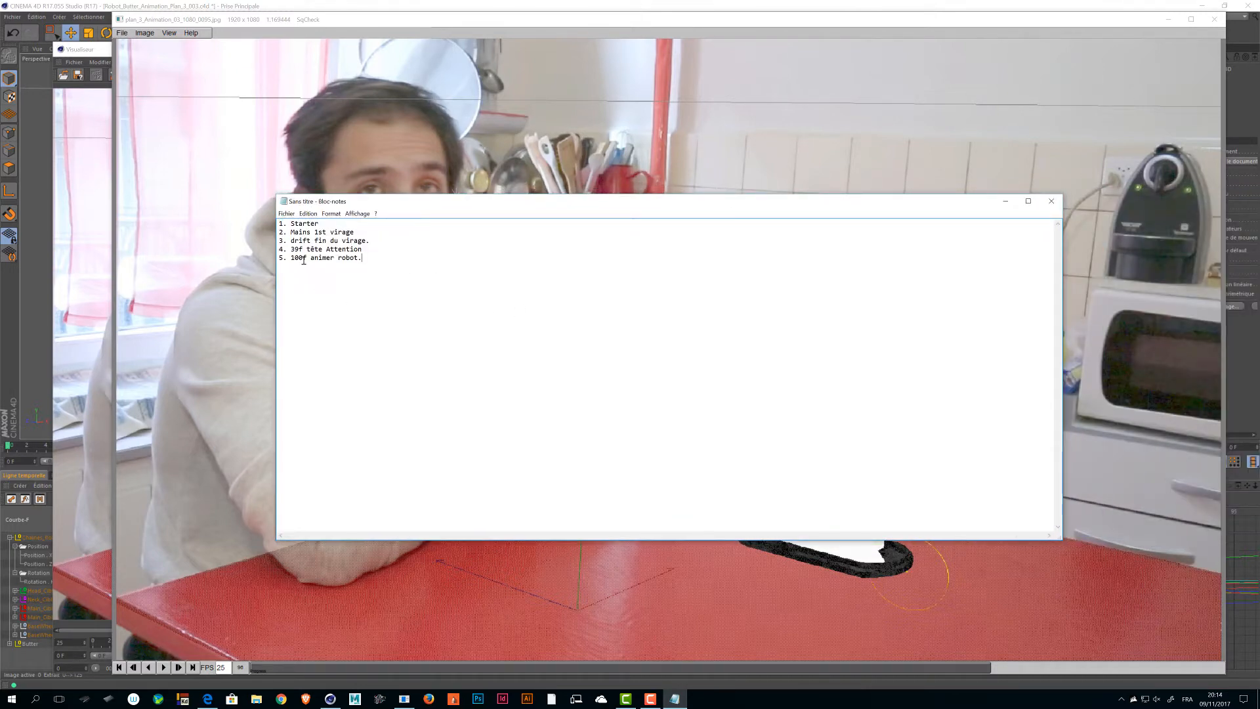
pyautogui.moveTo(279, 230); pyautogui.dragTo(472, 287)
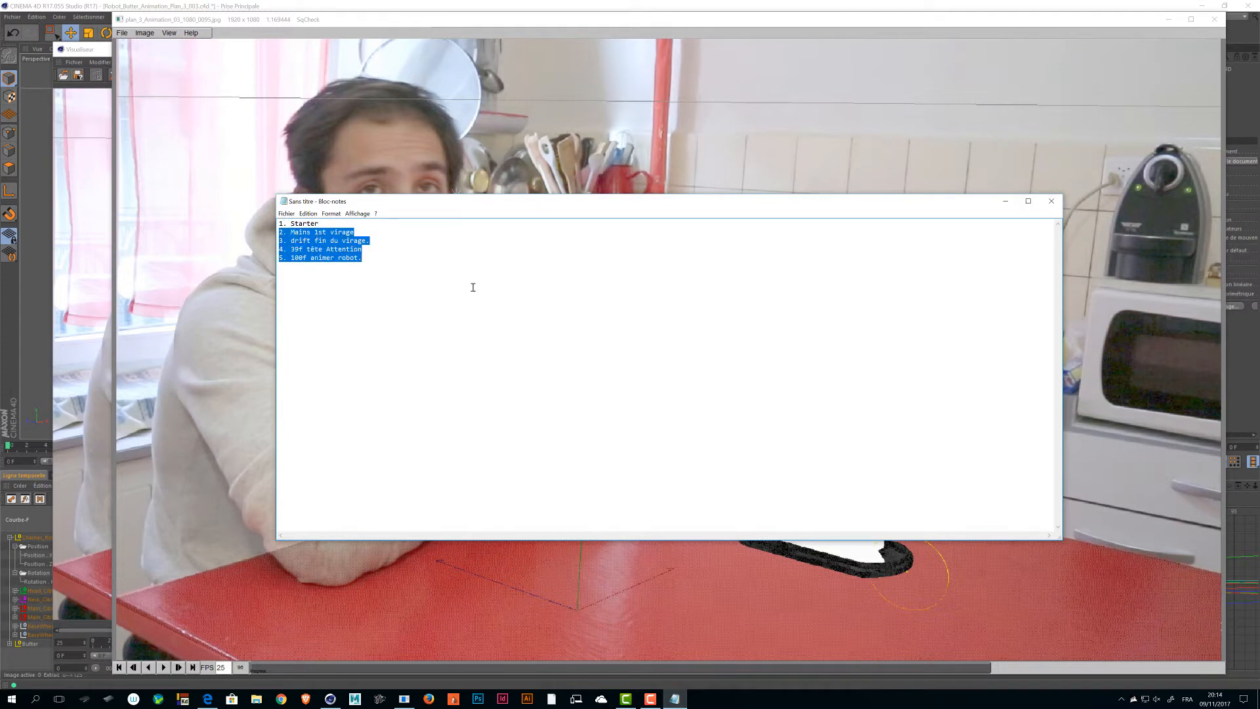
pyautogui.click(469, 287)
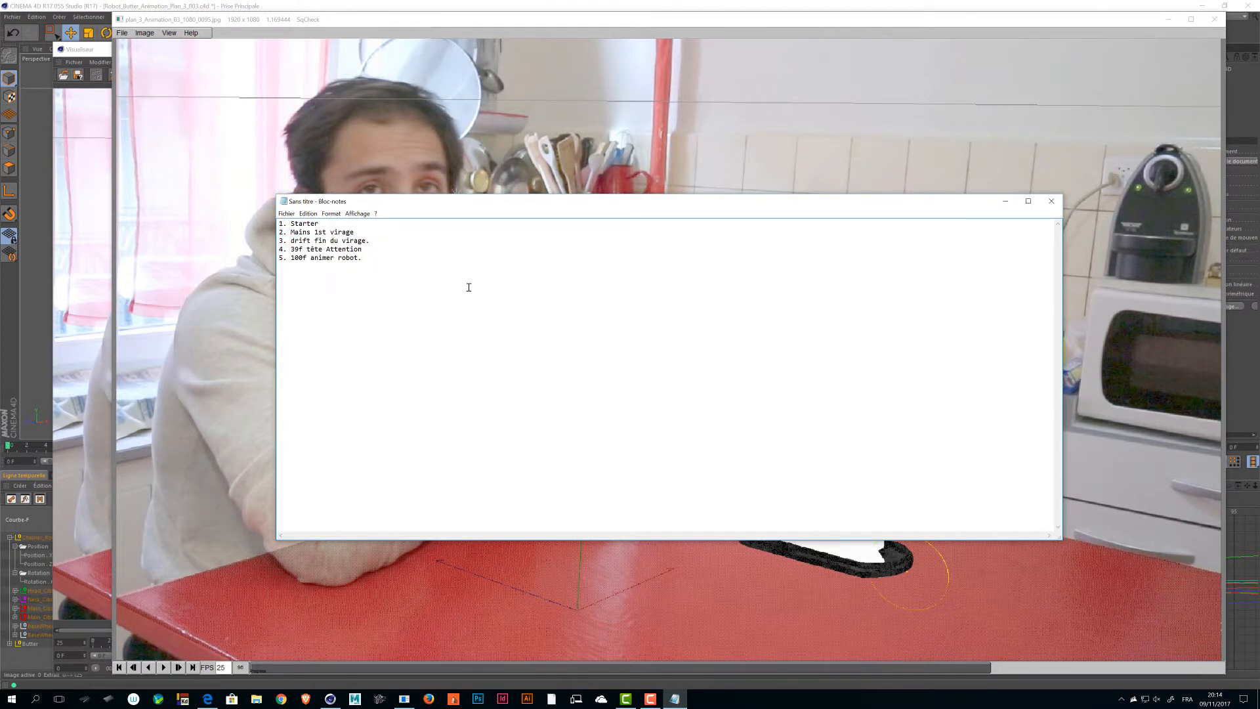
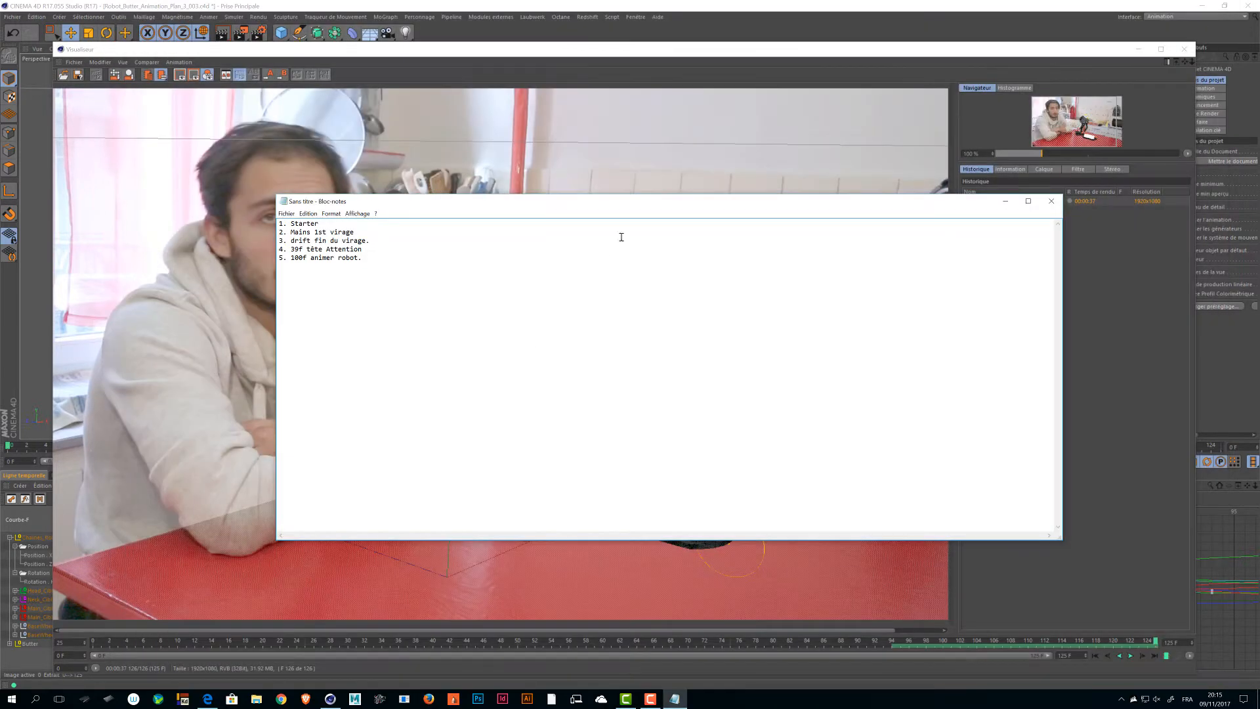
# - Switch back to Cinema 4D, close its render viewer, glance at the corrections list, and save the project
pyautogui.click(1184, 49)
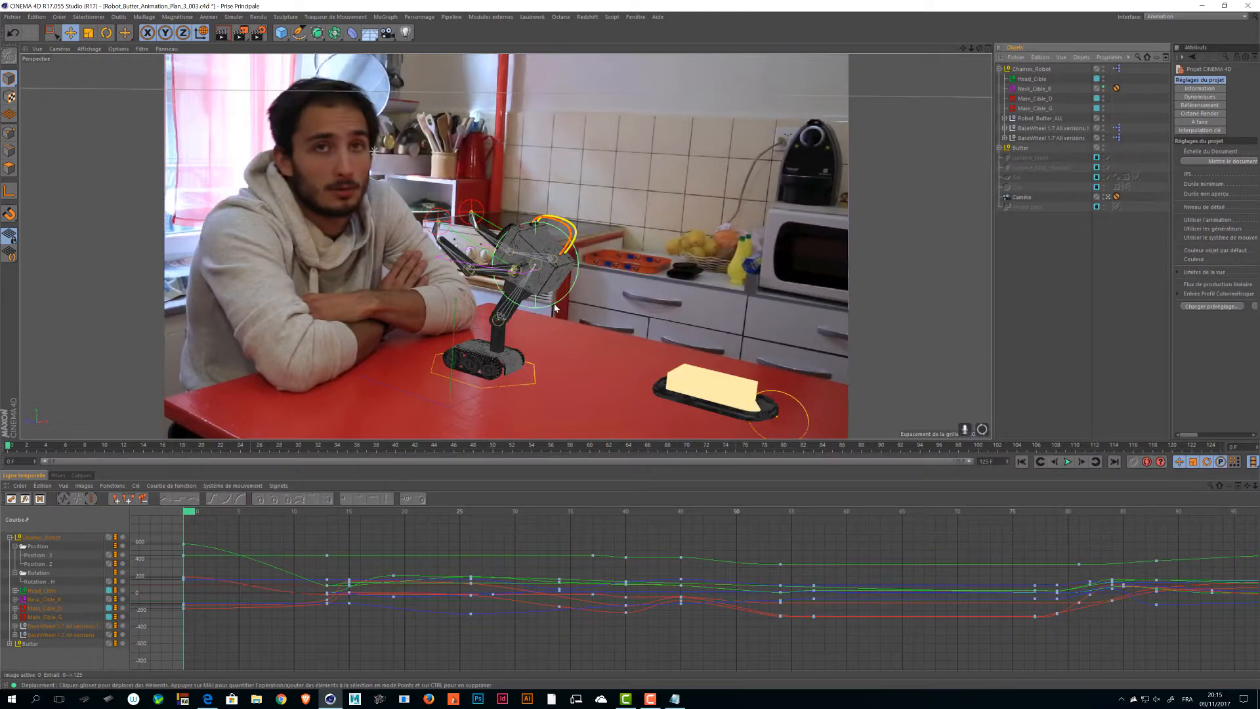
pyautogui.hotkey('alt', 'Tab')
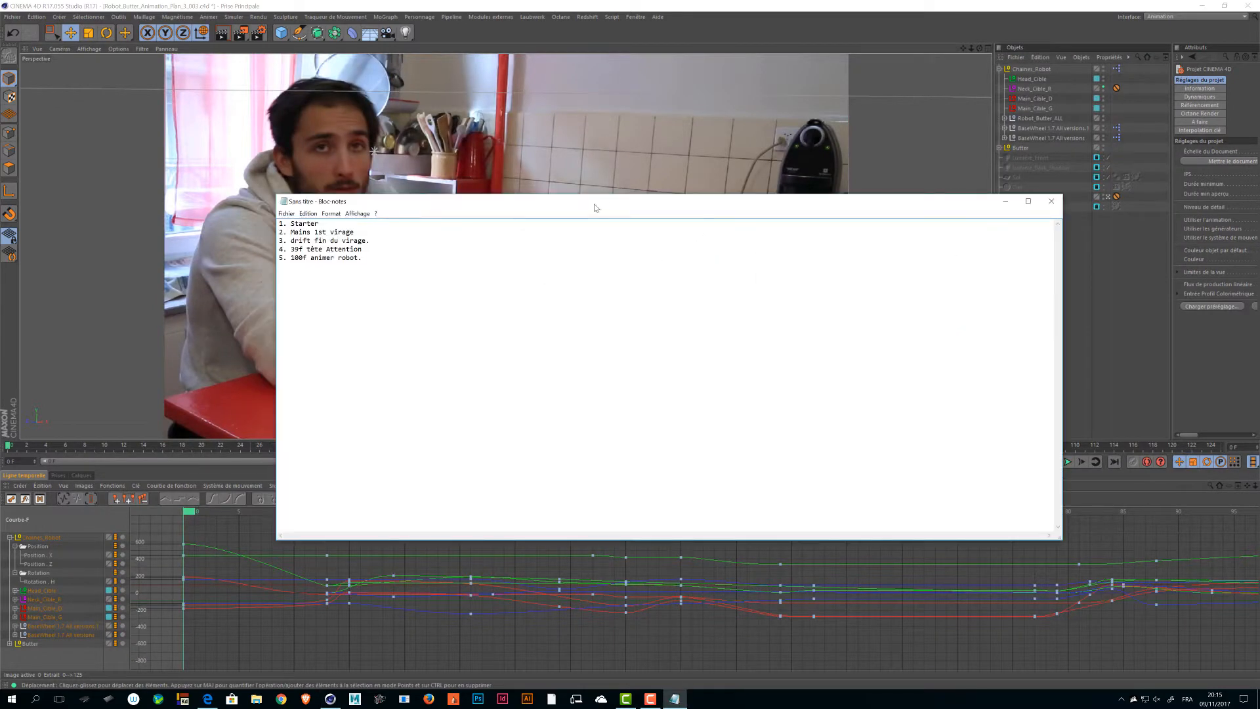
pyautogui.hotkey('alt', 'Tab')
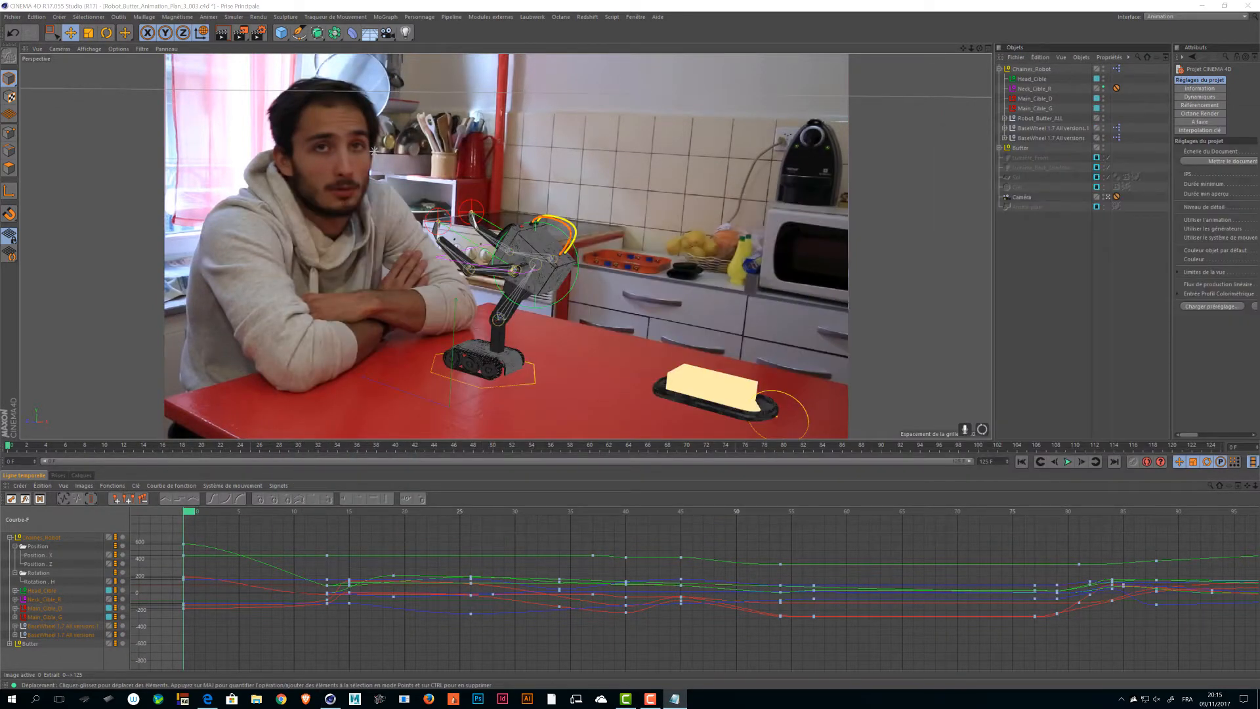
pyautogui.hotkey('ctrl', 's')
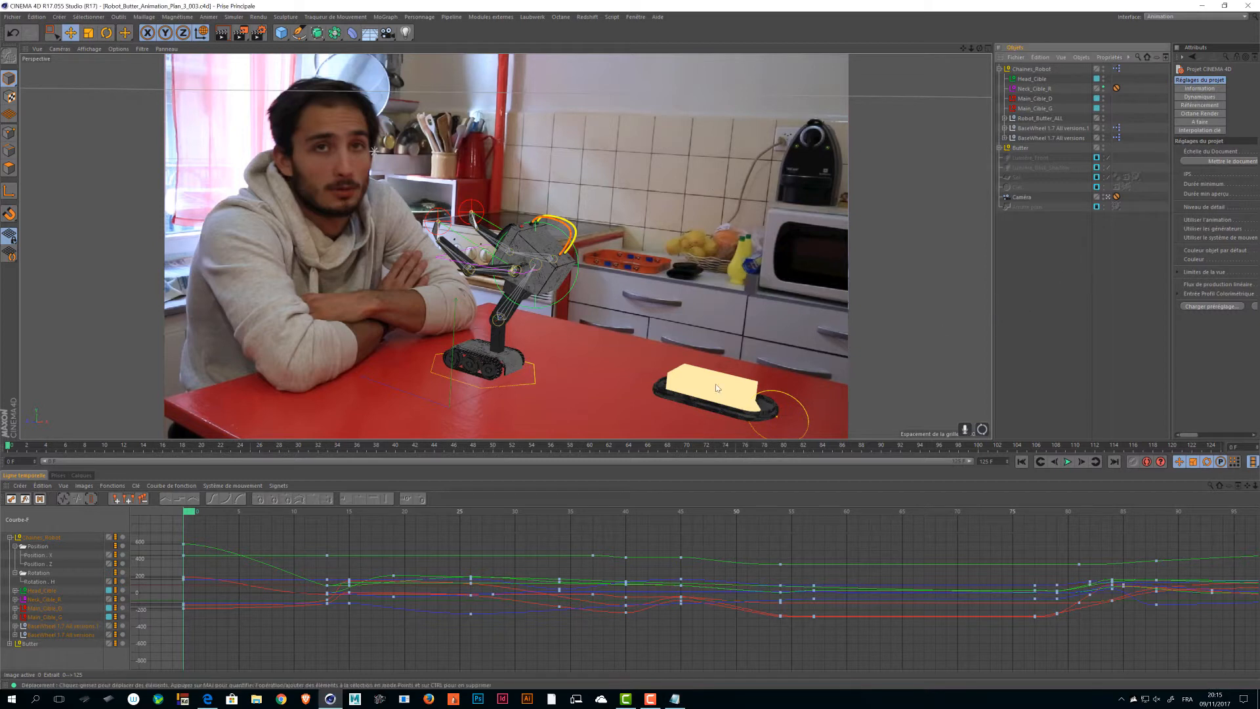
# - Go to frame 13 and isolate the robot's Position X and Z curves in the timeline, framed over their whole height
pyautogui.moveTo(186, 513); pyautogui.dragTo(331, 518)
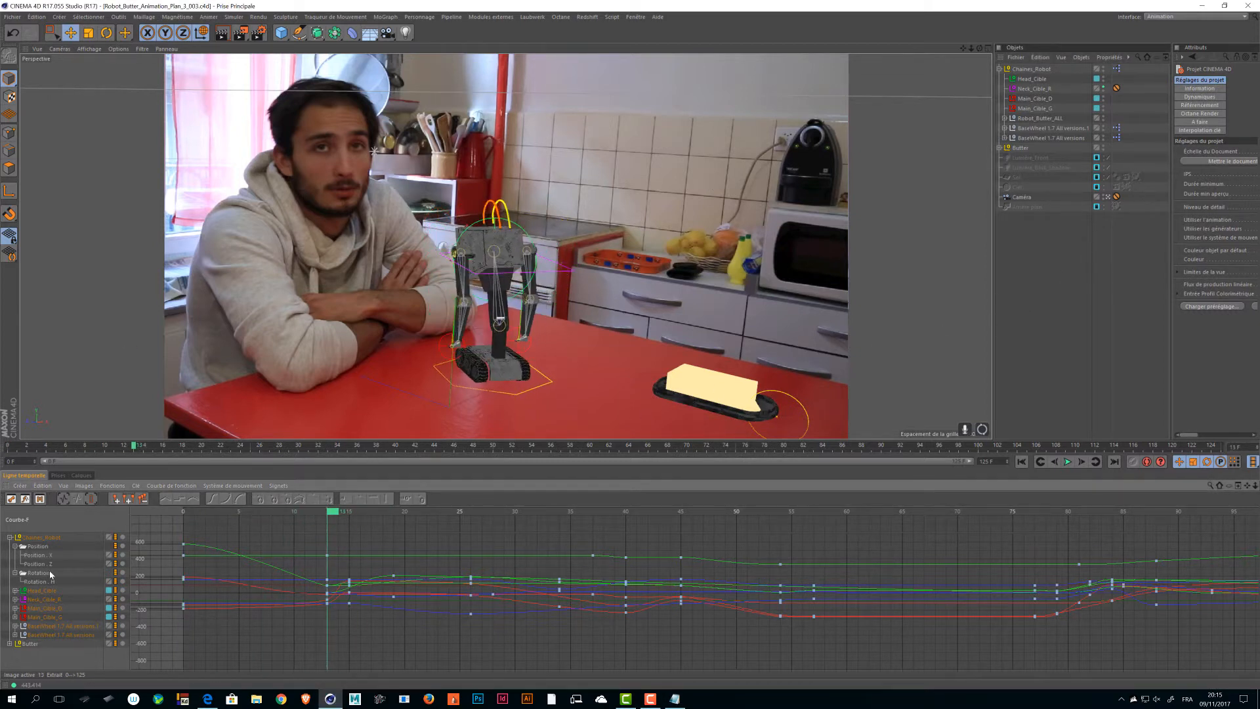
pyautogui.click(38, 555)
pyautogui.keyDown('shift'); pyautogui.click(42, 582); pyautogui.keyUp('shift')
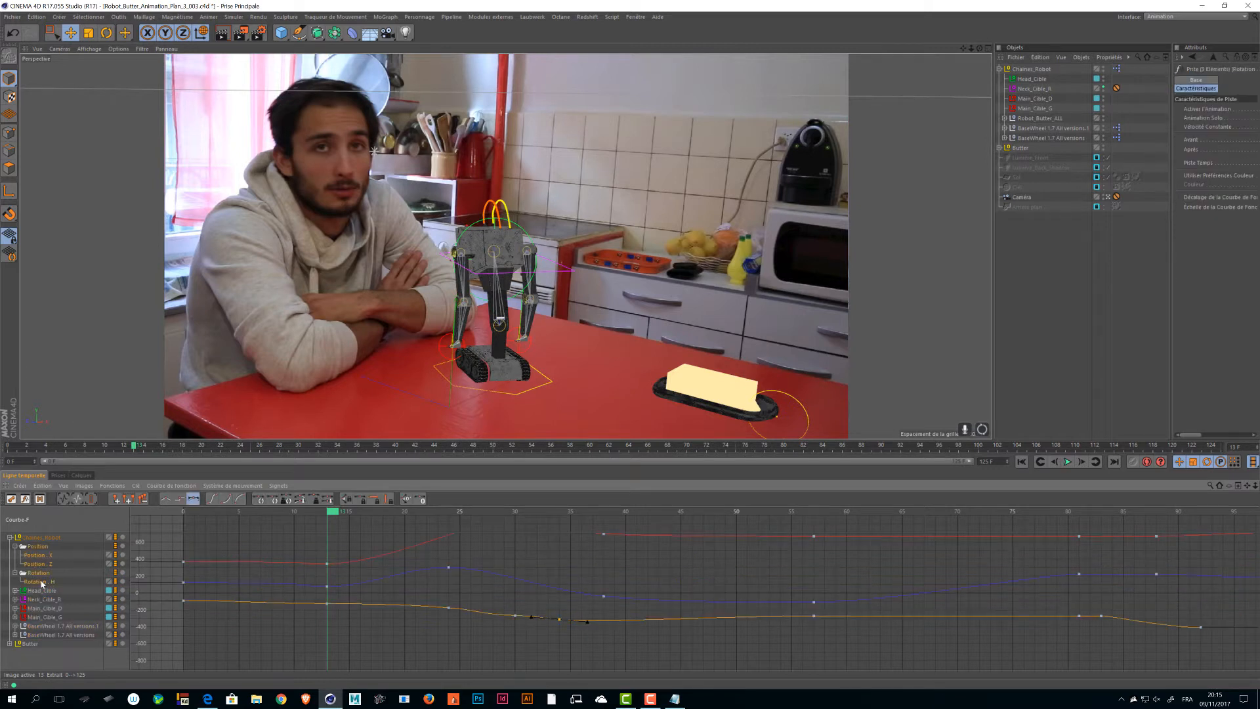
pyautogui.keyDown('ctrl'); pyautogui.click(41, 582); pyautogui.keyUp('ctrl')
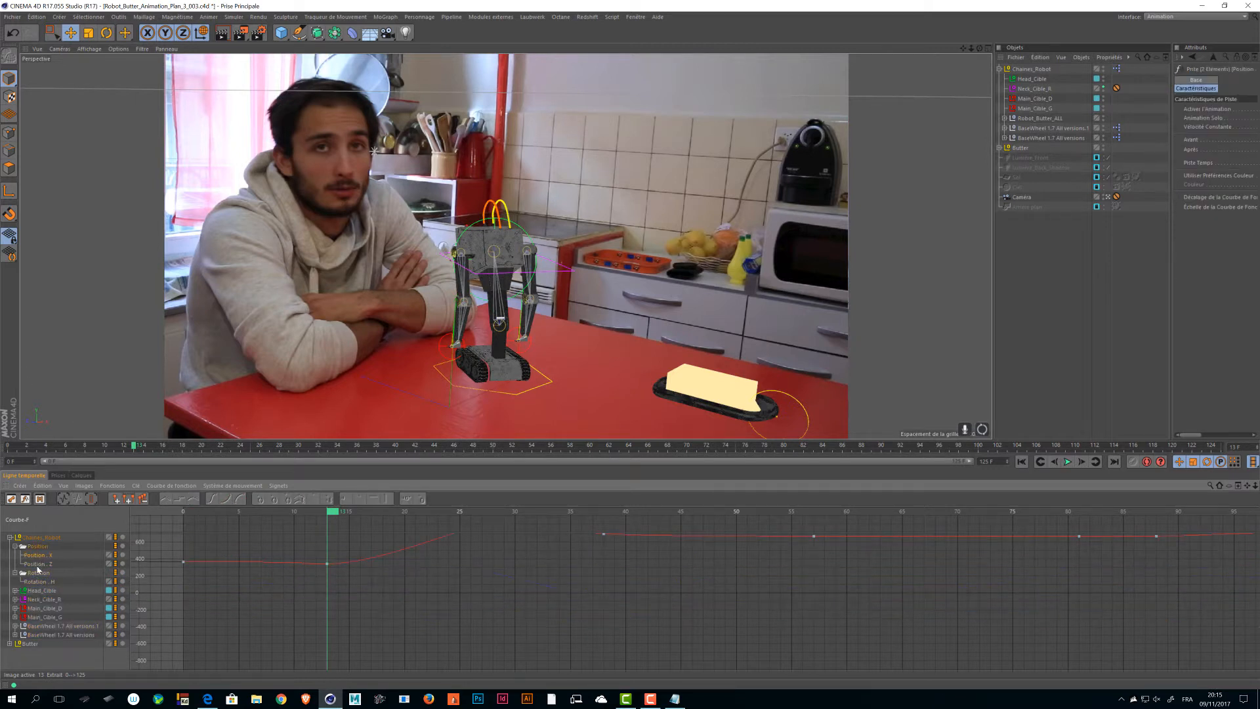
pyautogui.scroll(3, 266, 578)
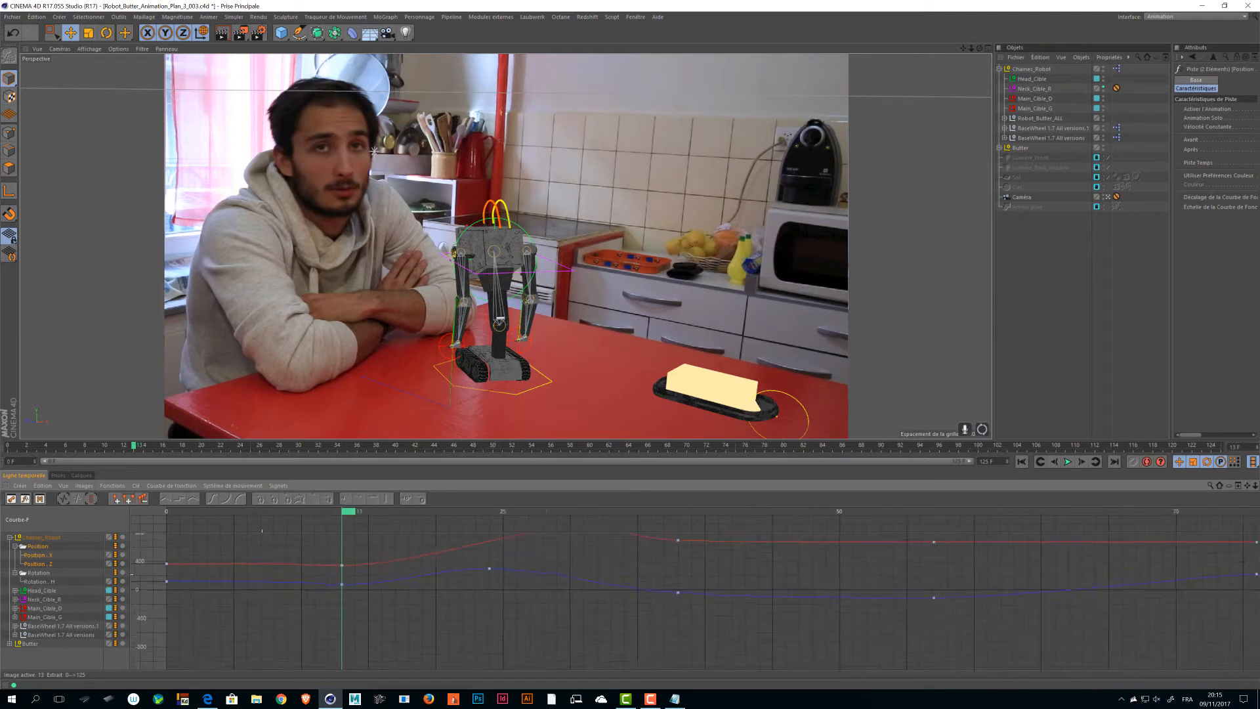
pyautogui.keyDown('alt'); pyautogui.moveTo(266, 575); pyautogui.dragTo(284, 577, button='middle'); pyautogui.keyUp('alt')
pyautogui.keyDown('alt'); pyautogui.moveTo(284, 577); pyautogui.dragTo(281, 566, button='right'); pyautogui.keyUp('alt')
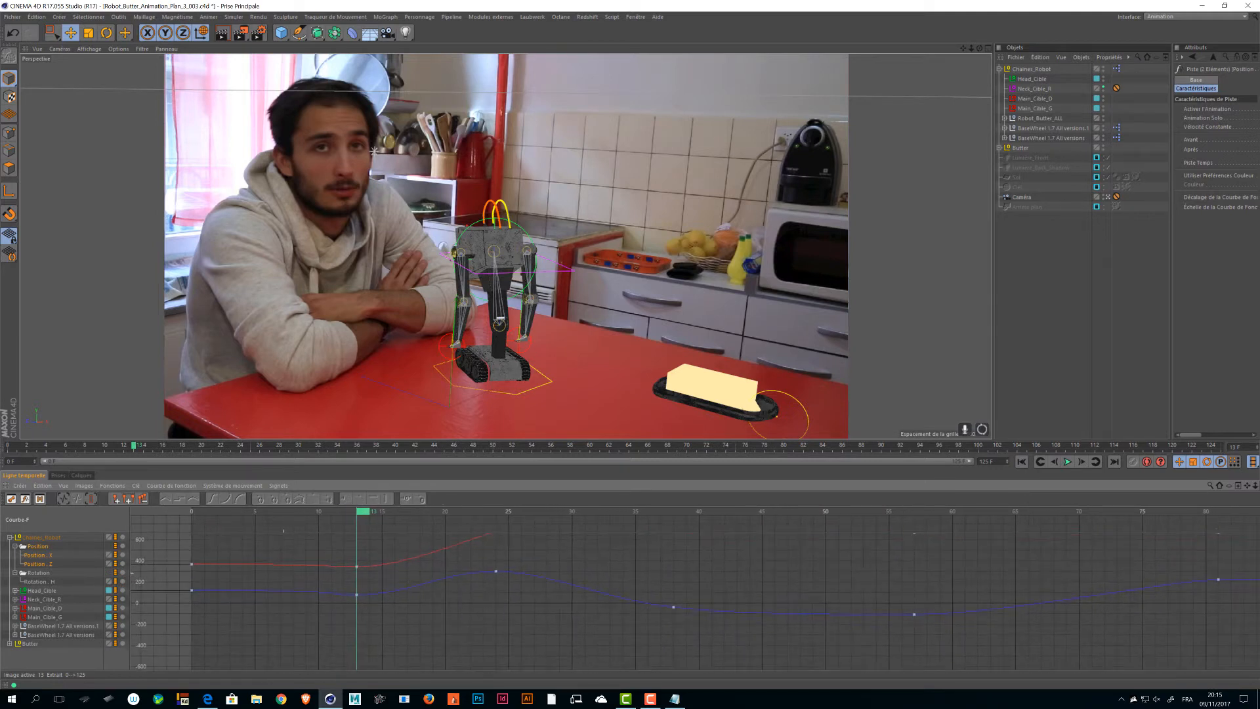
pyautogui.press('g')
pyautogui.press('h')
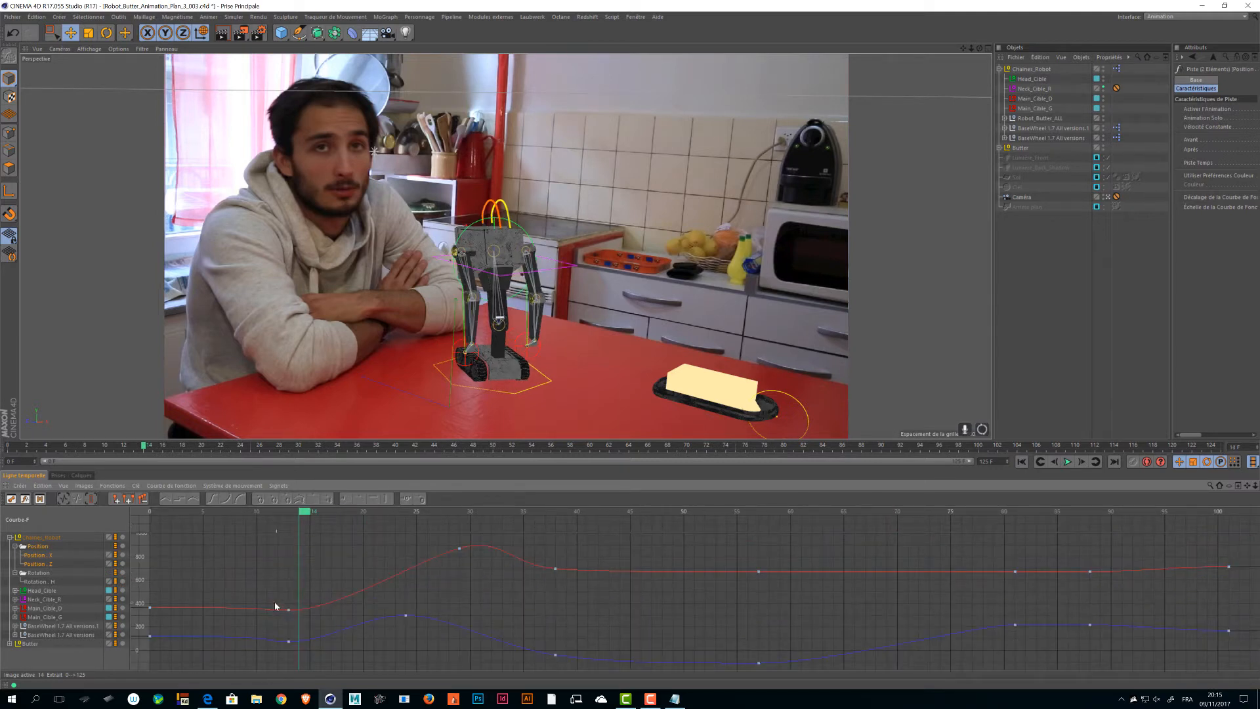
# - Tilt the tangents of the Position X and Z keys at frame 13 to give a backward anticipation, and play back the start
pyautogui.moveTo(357, 537); pyautogui.dragTo(438, 640)
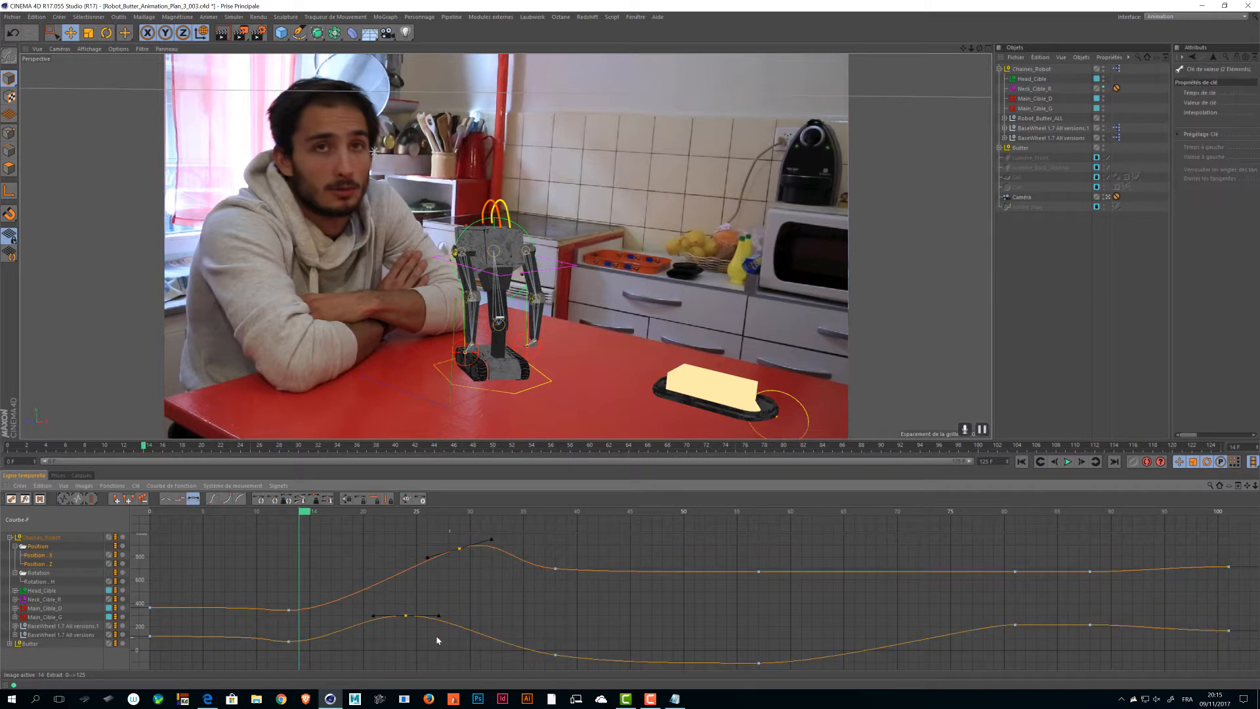
pyautogui.moveTo(292, 620); pyautogui.dragTo(323, 651)
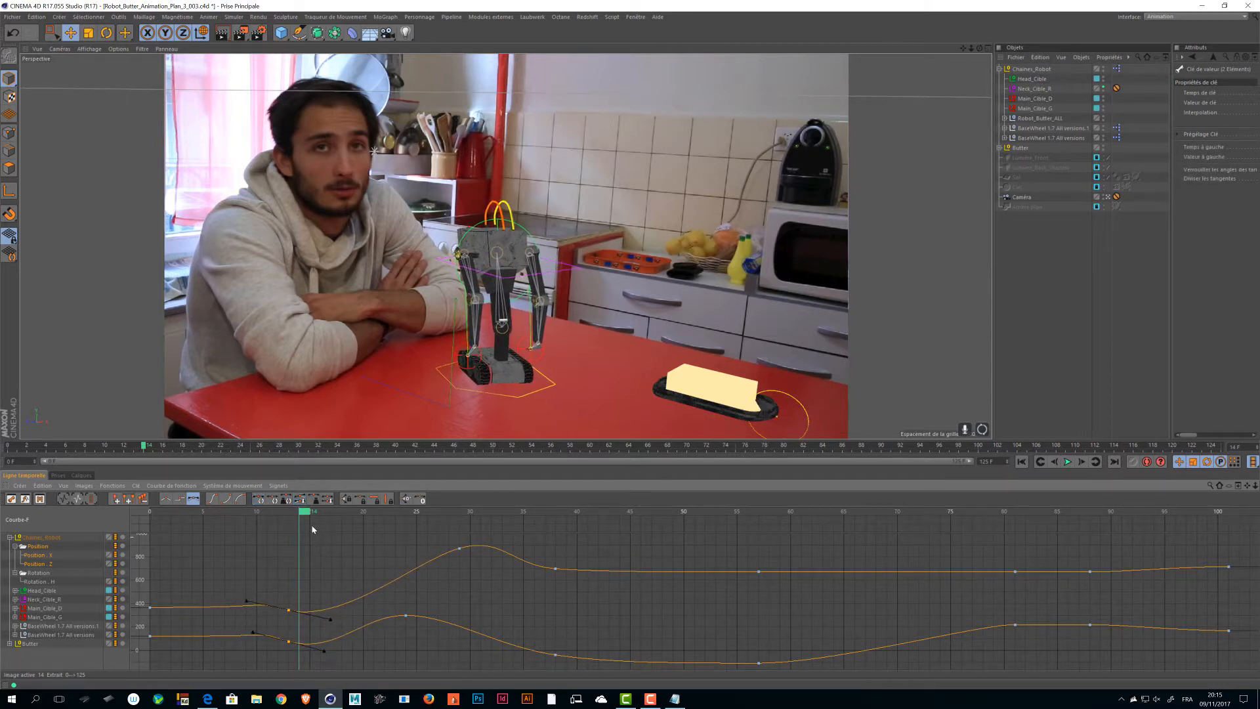
pyautogui.moveTo(306, 512); pyautogui.dragTo(283, 512)
pyautogui.hotkey('shift', 'f')
pyautogui.press('F8')
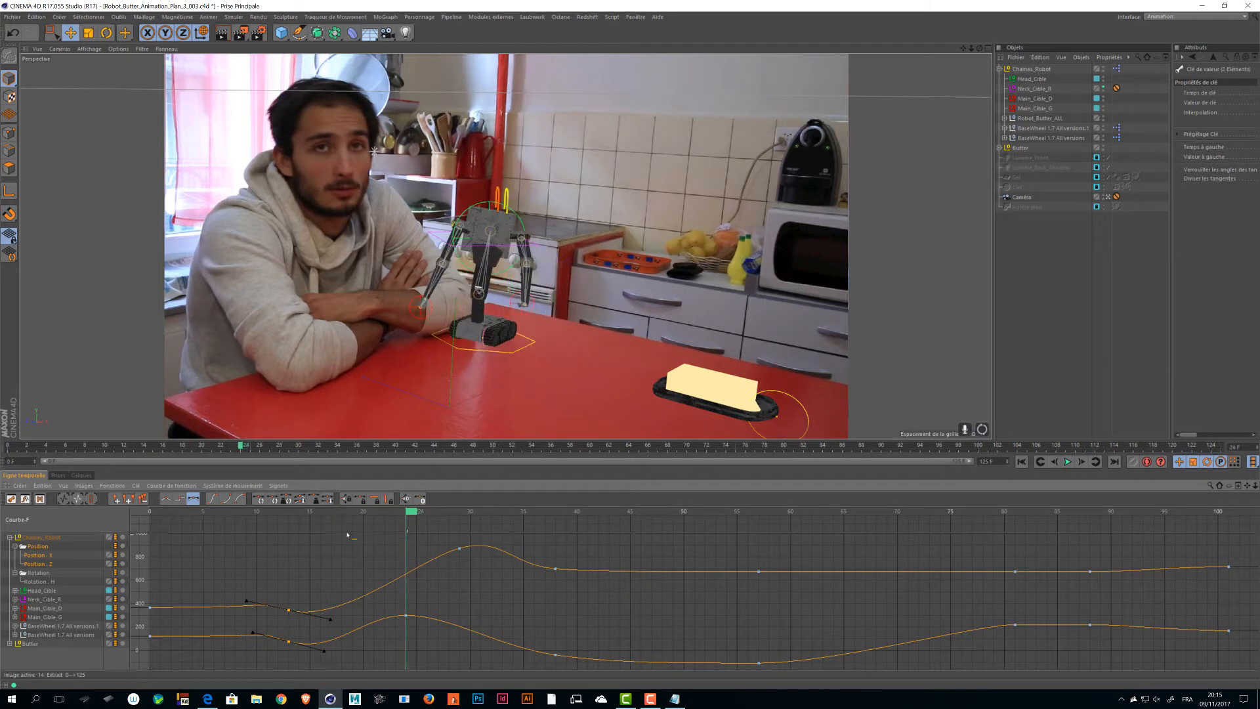
pyautogui.hotkey('shift', 'f')
pyautogui.hotkey('shift', 'f')
pyautogui.press('F8')
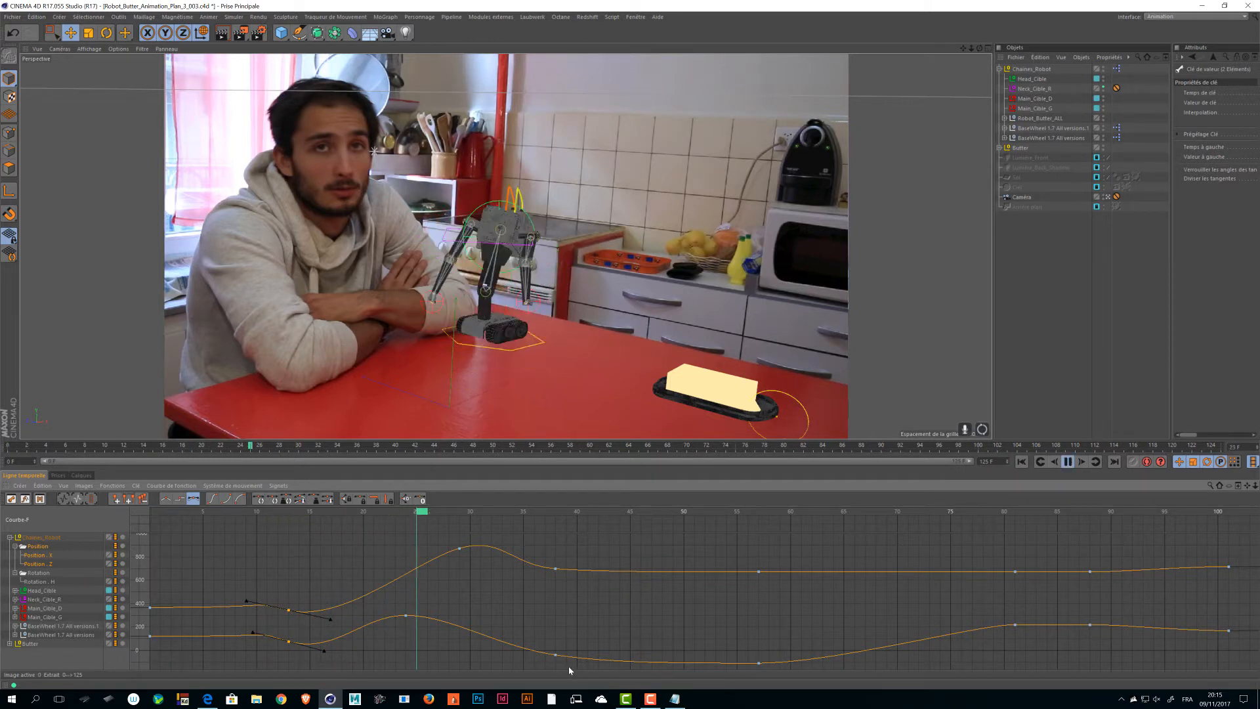
# - Try longer, steeper tangents on the frame 13 Position X and Z keys and play back the movement
pyautogui.moveTo(330, 619)
pyautogui.mouseDown()
pyautogui.moveTo(365, 636)
pyautogui.moveTo(348, 632)
pyautogui.mouseUp()
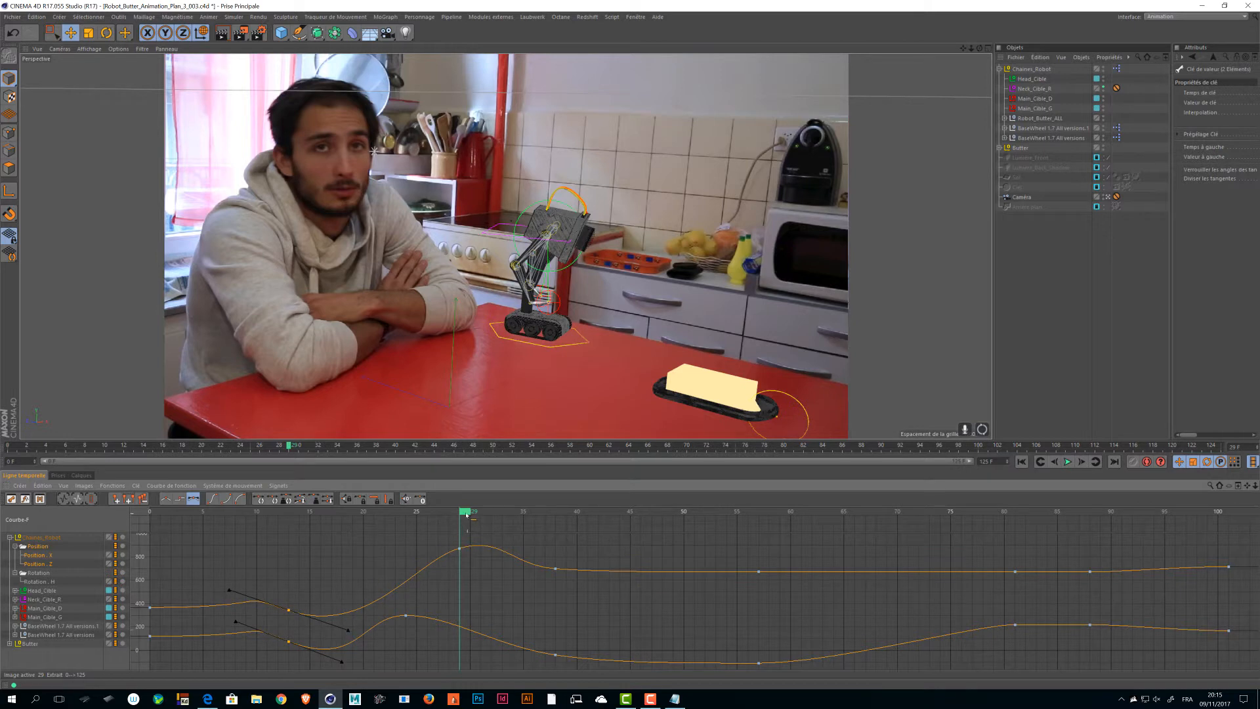
pyautogui.press('F8')
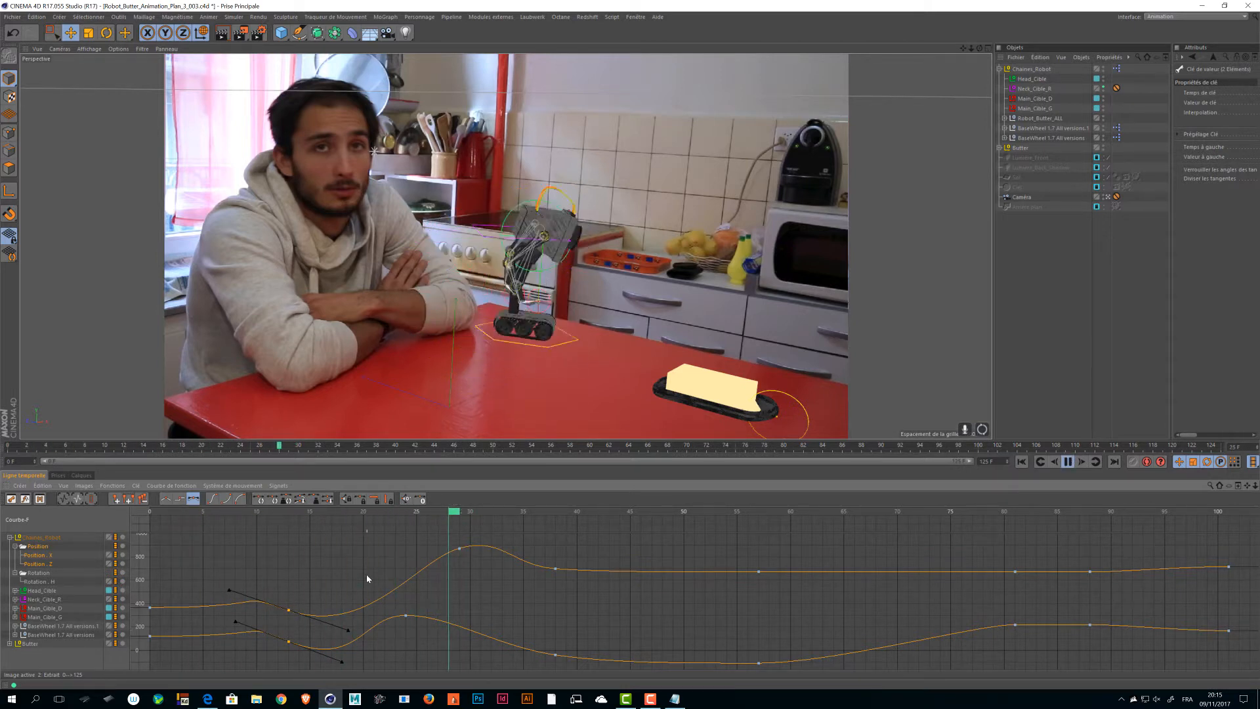
pyautogui.press('F8')
# - Shorten and flatten the frame 13 position tangents, replay the start, and extend them slightly
pyautogui.moveTo(348, 630); pyautogui.dragTo(316, 617)
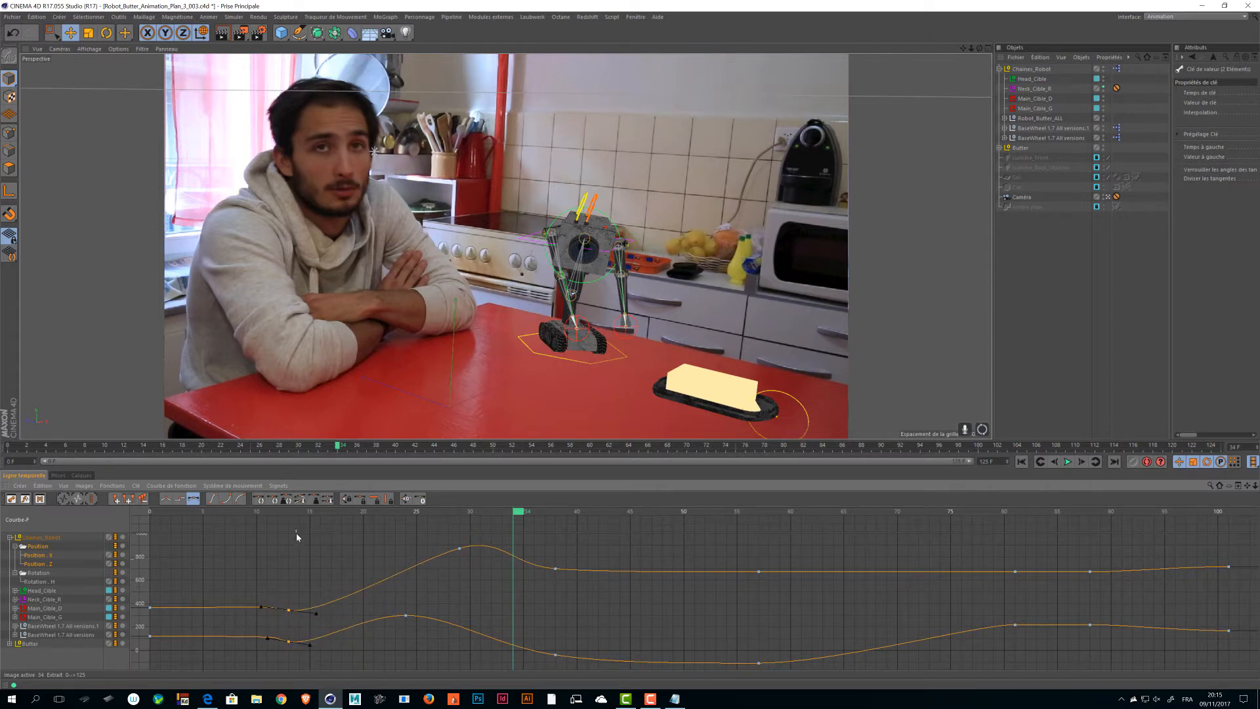
pyautogui.moveTo(338, 446); pyautogui.dragTo(124, 450)
pyautogui.press('F8')
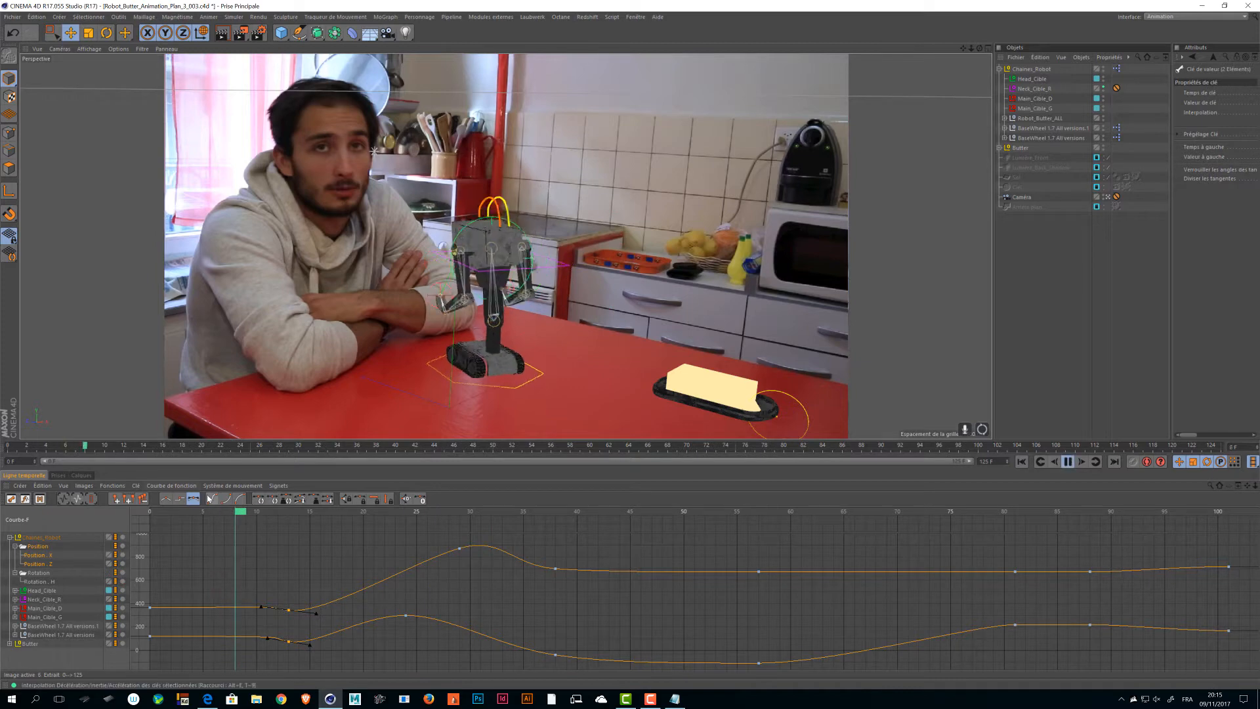
pyautogui.moveTo(316, 614); pyautogui.dragTo(327, 620)
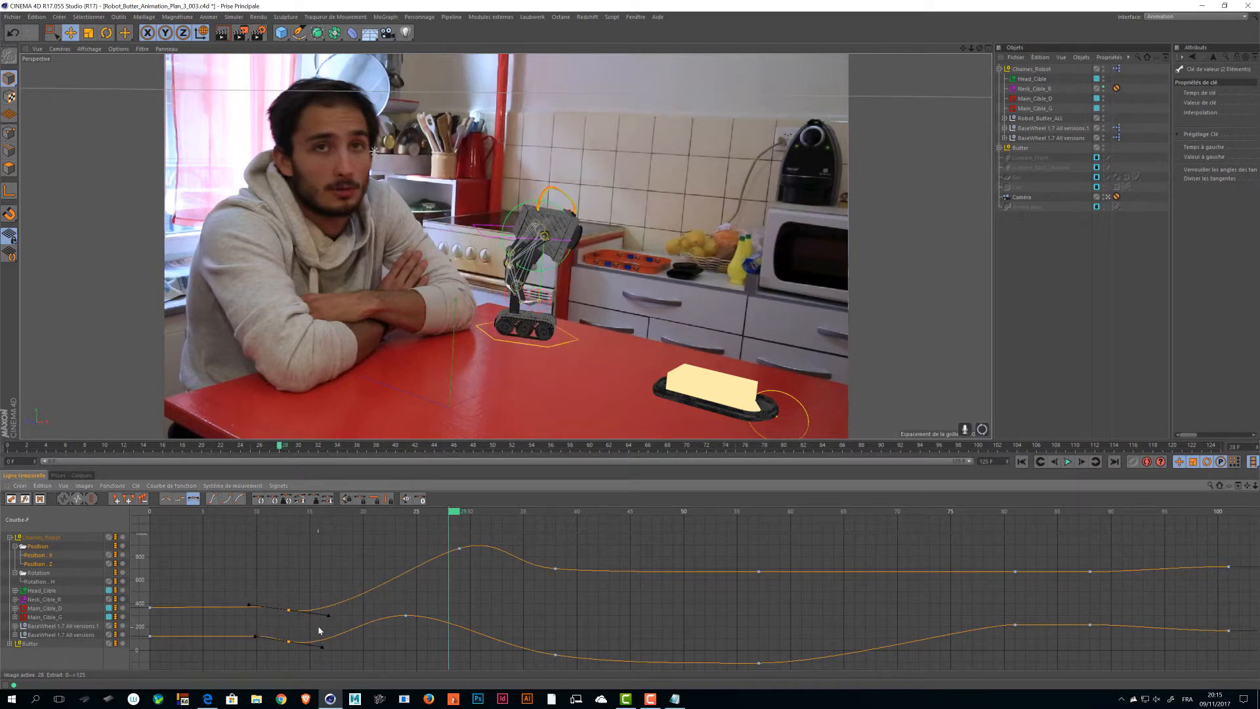
# - Return to frame 12 and shift the robot's Position X and Z keys from frame 13 to frame 15
pyautogui.keyDown('alt'); pyautogui.moveTo(319, 629); pyautogui.dragTo(443, 585, button='middle'); pyautogui.keyUp('alt')
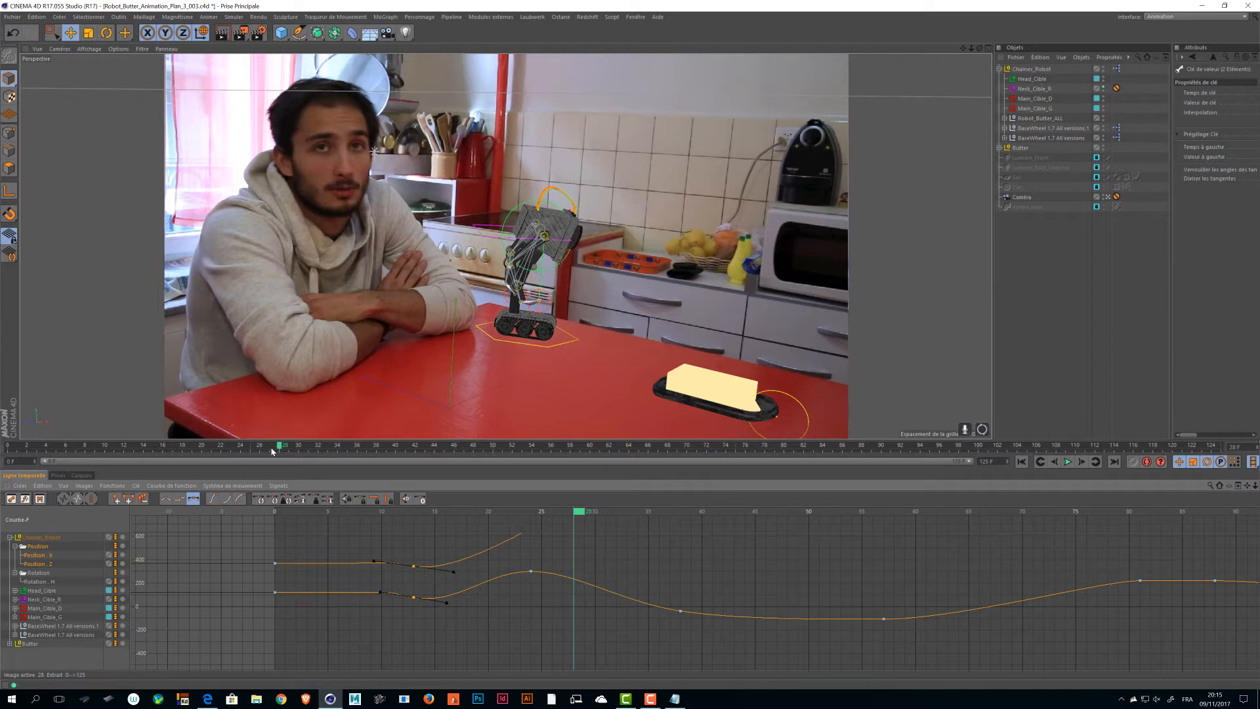
pyautogui.moveTo(280, 447)
pyautogui.mouseDown()
pyautogui.moveTo(86, 449)
pyautogui.moveTo(143, 449)
pyautogui.moveTo(124, 449)
pyautogui.mouseUp()
pyautogui.click(414, 567)
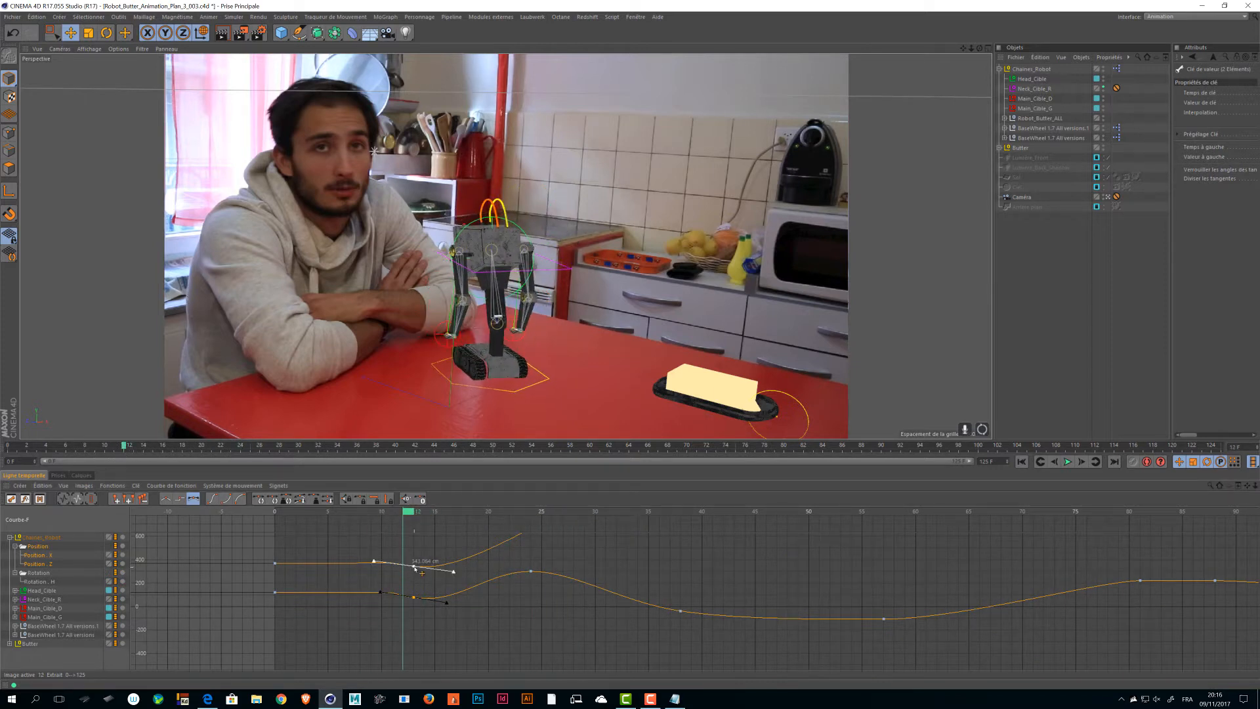
pyautogui.moveTo(414, 567)
pyautogui.mouseDown()
pyautogui.moveTo(436, 568)
pyautogui.moveTo(403, 569)
pyautogui.moveTo(433, 572)
pyautogui.mouseUp()
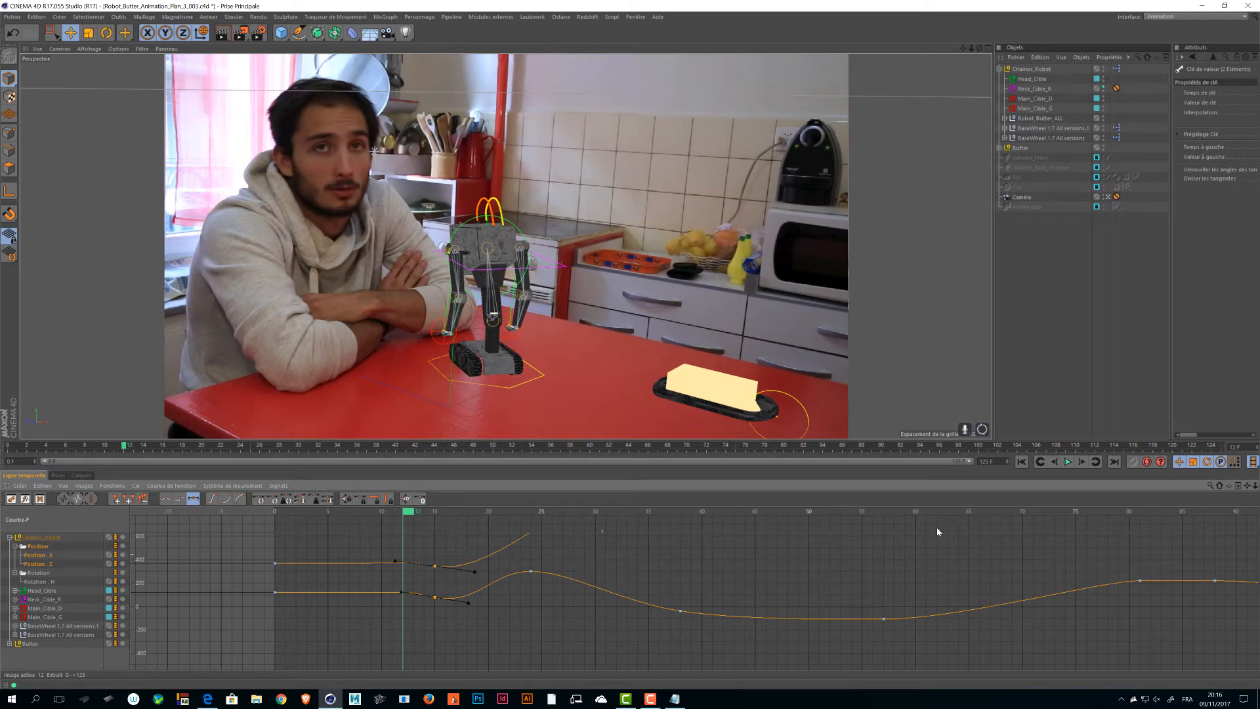
# - Enlarge the object list and attributes areas, and key the robot parent null's Position X and Z coordinates at frame 12
pyautogui.moveTo(994, 86); pyautogui.dragTo(847, 86)
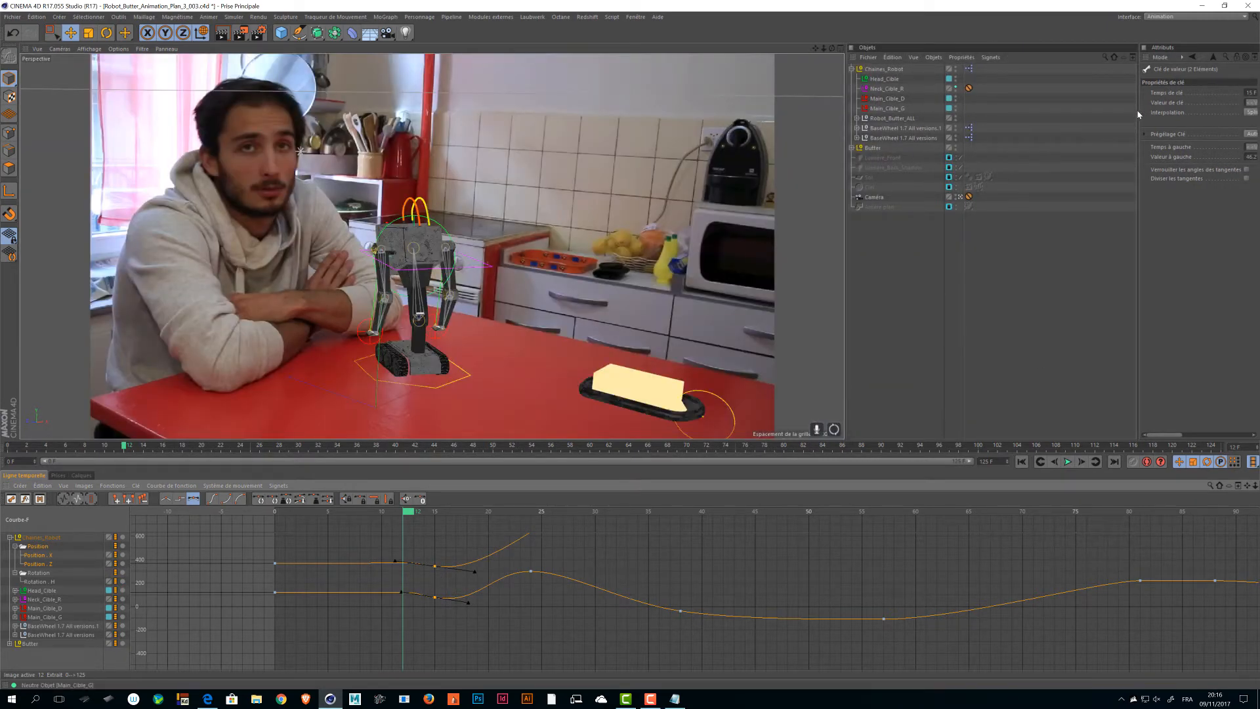
pyautogui.moveTo(1141, 110); pyautogui.dragTo(1011, 111)
pyautogui.click(883, 69)
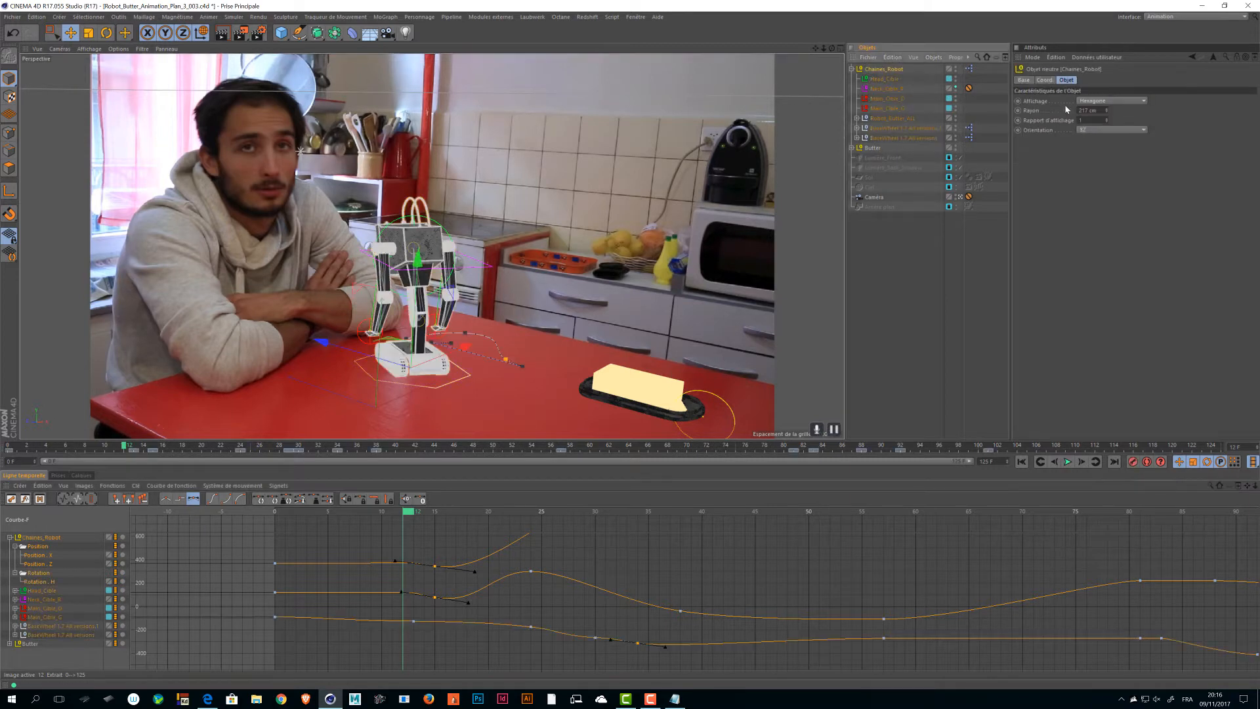
pyautogui.click(1045, 80)
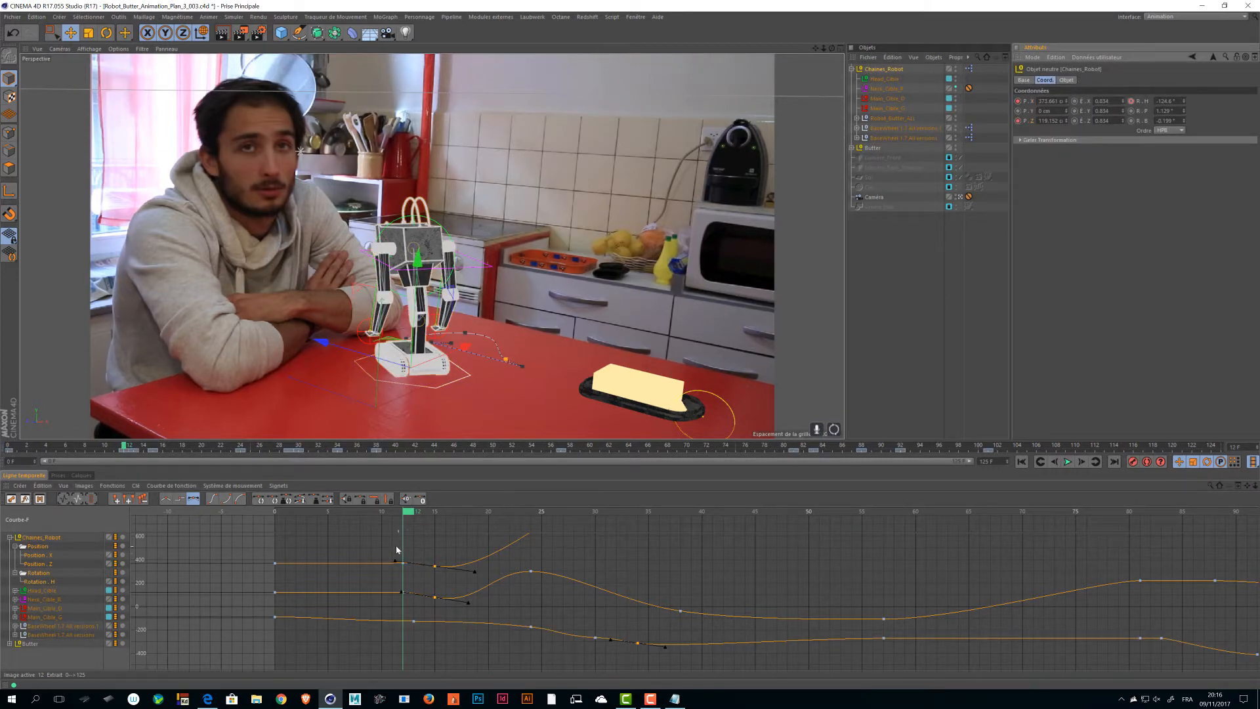
# - Delete the robot's Position X and Z keys at frame 15
pyautogui.moveTo(388, 550); pyautogui.dragTo(424, 607)
pyautogui.moveTo(461, 549); pyautogui.dragTo(422, 609)
pyautogui.press('Delete')
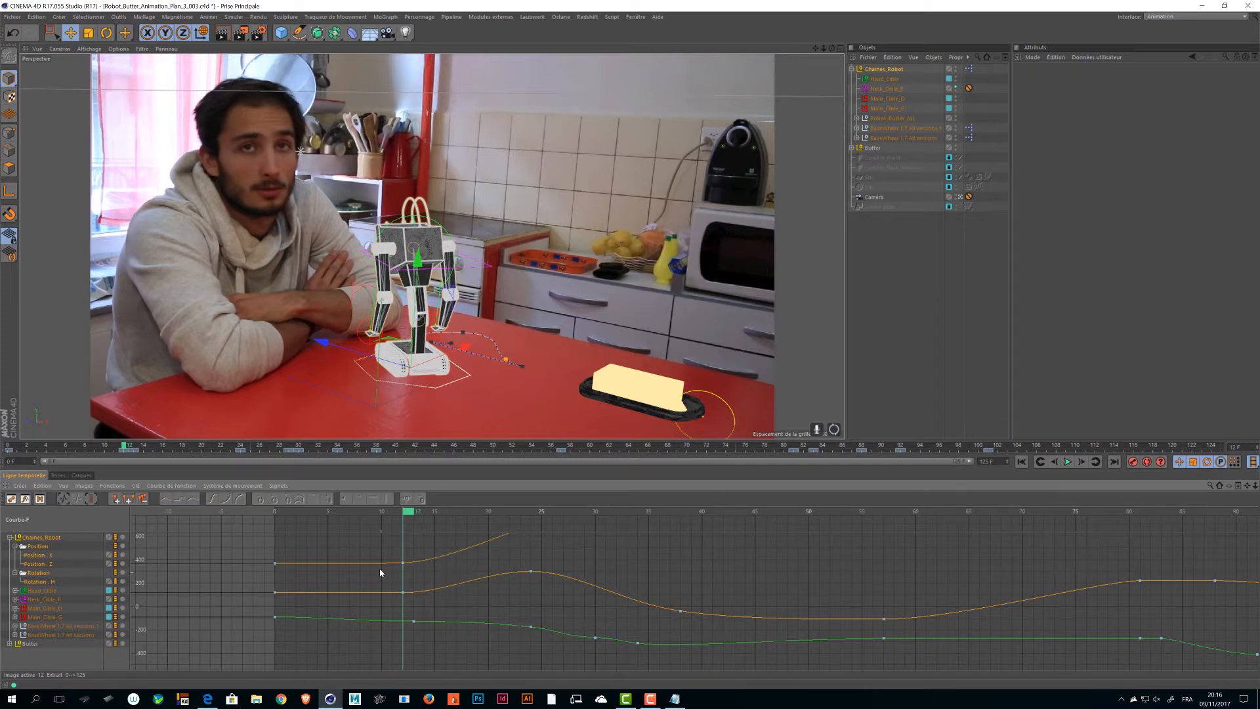
# - Copy the robot's Position X and Z keys from frame 12 and paste them at frame 15
pyautogui.moveTo(384, 557); pyautogui.dragTo(423, 613)
pyautogui.moveTo(415, 518); pyautogui.dragTo(446, 517)
pyautogui.hotkey('ctrl', 'v')
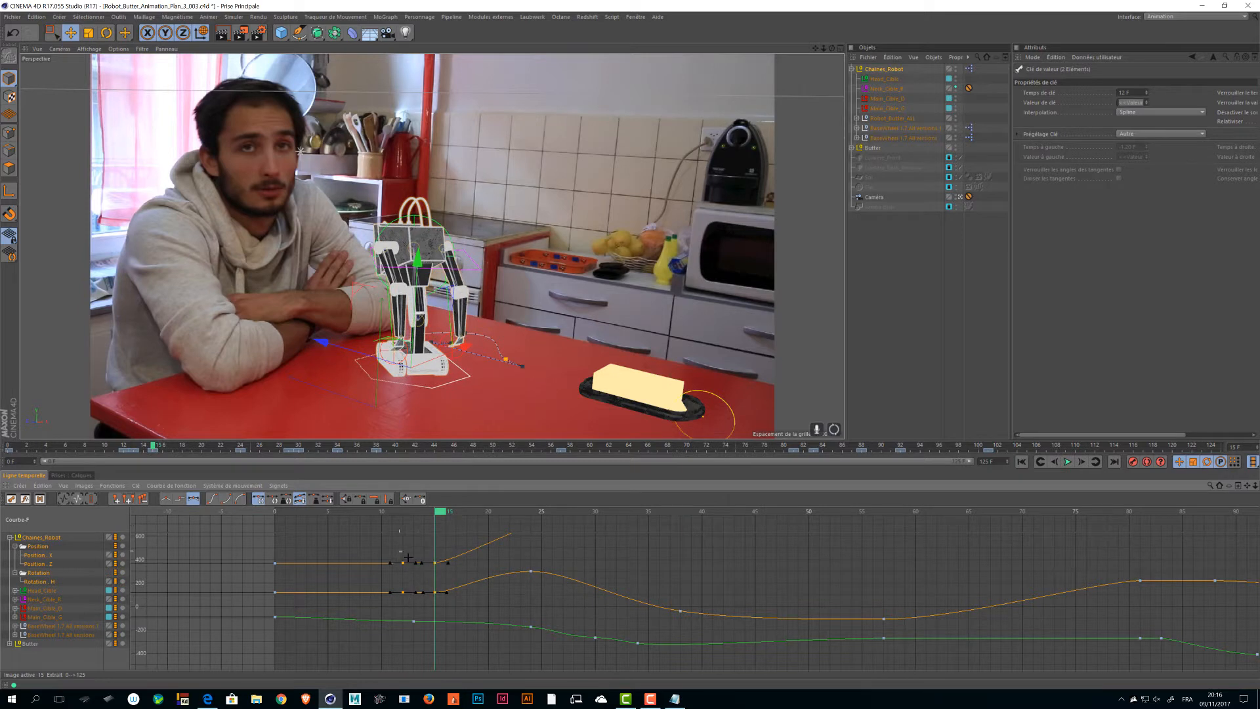
# - Bend the Position X and Z key tangents so both curves dip between frames 12 and 15
pyautogui.moveTo(397, 551); pyautogui.dragTo(441, 569)
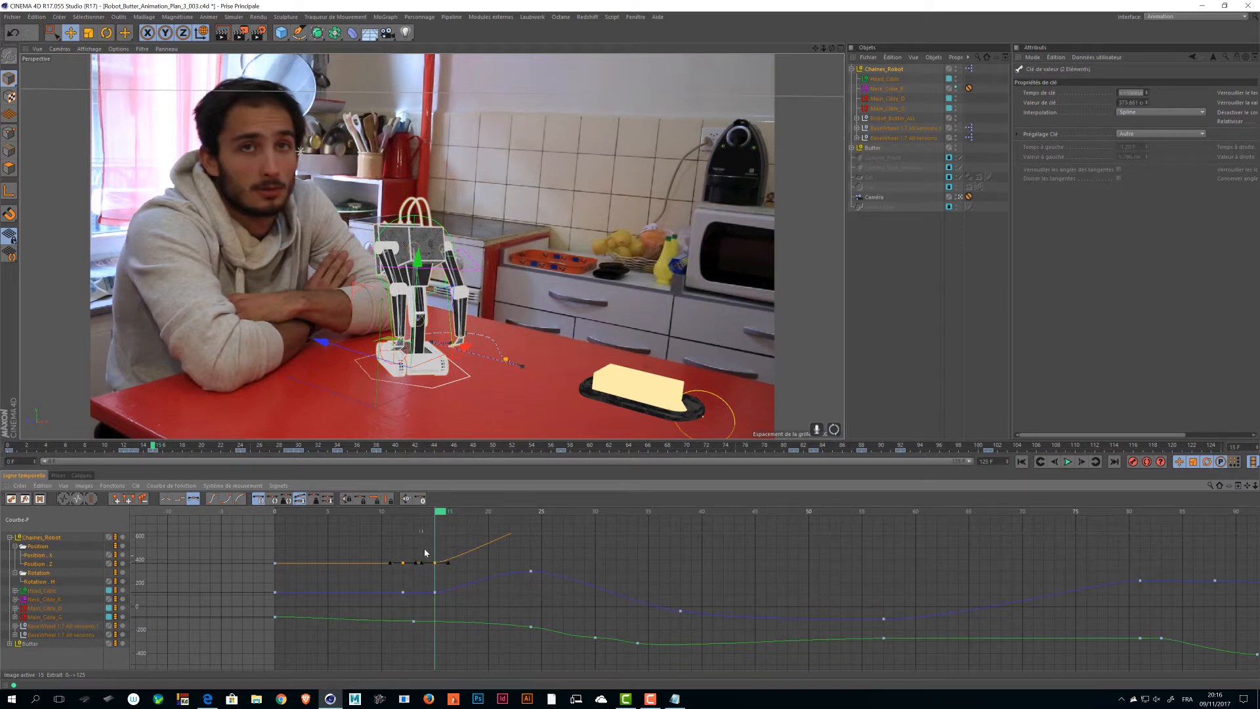
pyautogui.click(435, 564)
pyautogui.moveTo(423, 563); pyautogui.dragTo(426, 598)
pyautogui.click(403, 563)
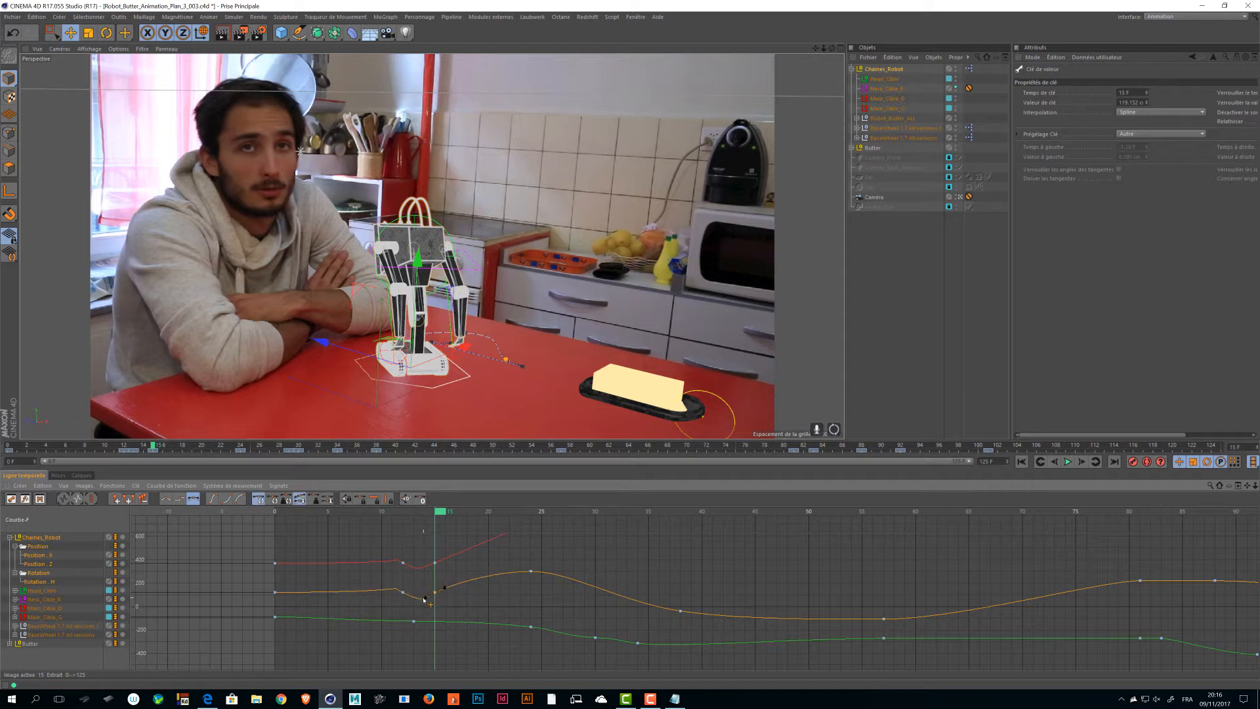
# - Flatten the incoming tangents of the Position X and Z keys at frame 12
pyautogui.moveTo(433, 516)
pyautogui.mouseDown()
pyautogui.moveTo(309, 518)
pyautogui.moveTo(471, 518)
pyautogui.moveTo(409, 518)
pyautogui.mouseUp()
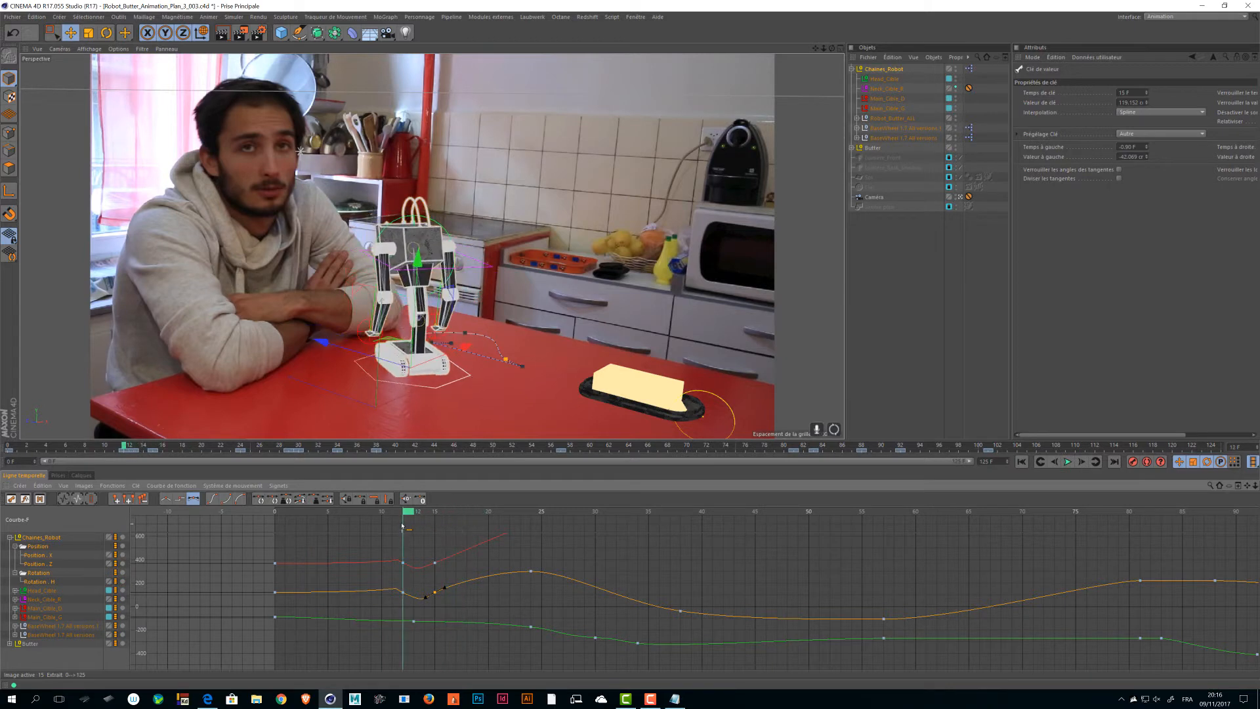
pyautogui.click(401, 562)
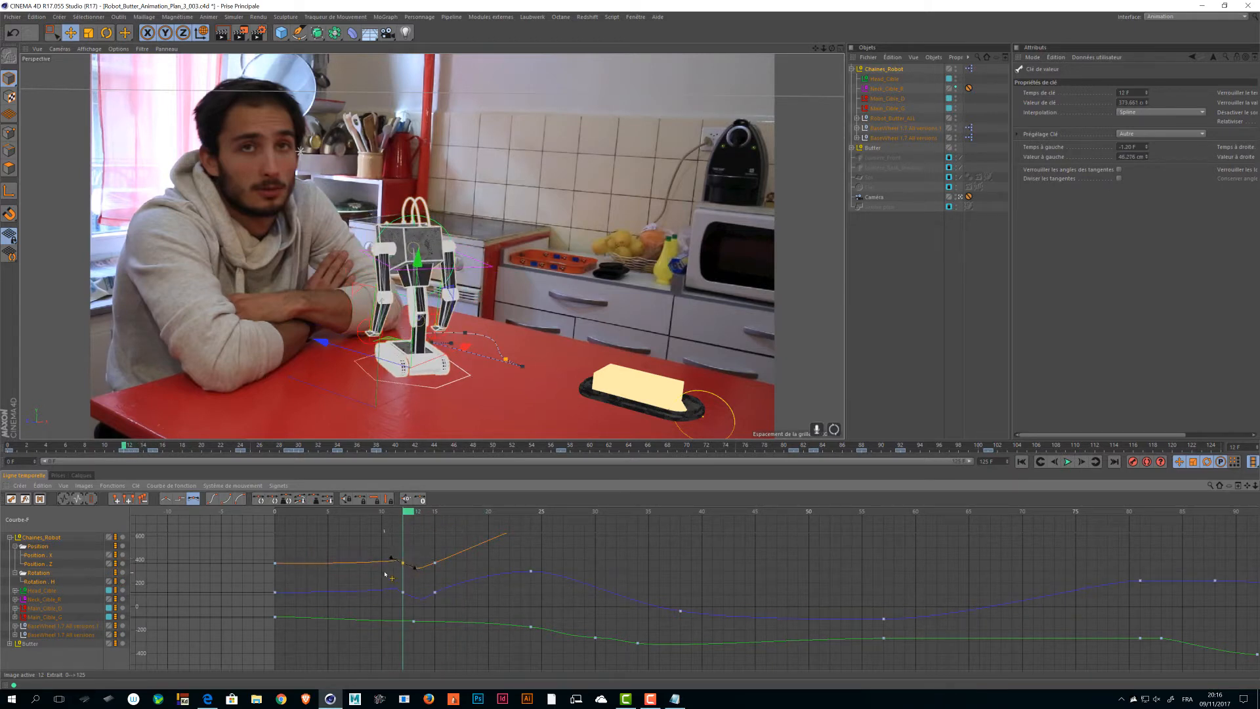
pyautogui.moveTo(391, 559); pyautogui.dragTo(384, 570)
pyautogui.click(402, 592)
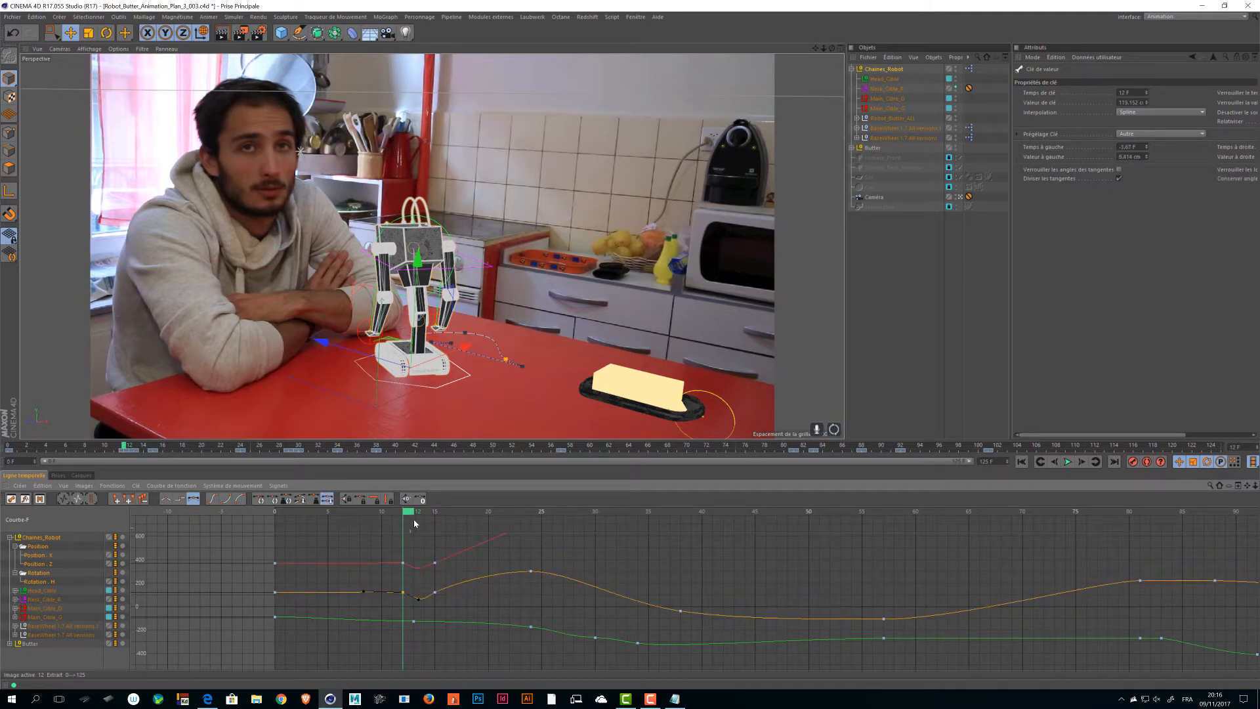
# - Move the frame 15 position keys to frame 17 and pull the outgoing frame 12 tangents further down for a deeper dip
pyautogui.moveTo(414, 523); pyautogui.dragTo(462, 583)
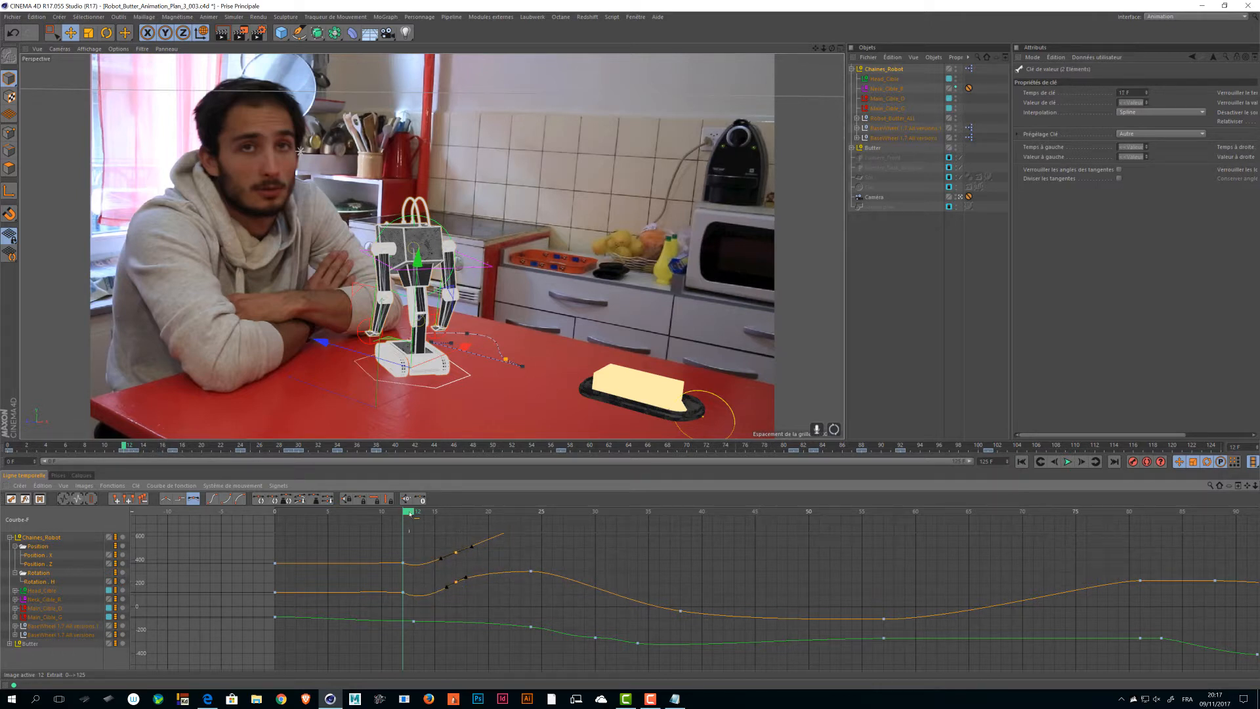
pyautogui.moveTo(411, 514)
pyautogui.mouseDown()
pyautogui.moveTo(368, 518)
pyautogui.moveTo(459, 520)
pyautogui.moveTo(406, 526)
pyautogui.mouseUp()
pyautogui.click(402, 593)
pyautogui.moveTo(426, 607); pyautogui.dragTo(429, 623)
pyautogui.moveTo(413, 514)
pyautogui.mouseDown()
pyautogui.moveTo(325, 517)
pyautogui.moveTo(515, 532)
pyautogui.moveTo(319, 533)
pyautogui.moveTo(439, 532)
pyautogui.moveTo(401, 531)
pyautogui.mouseUp()
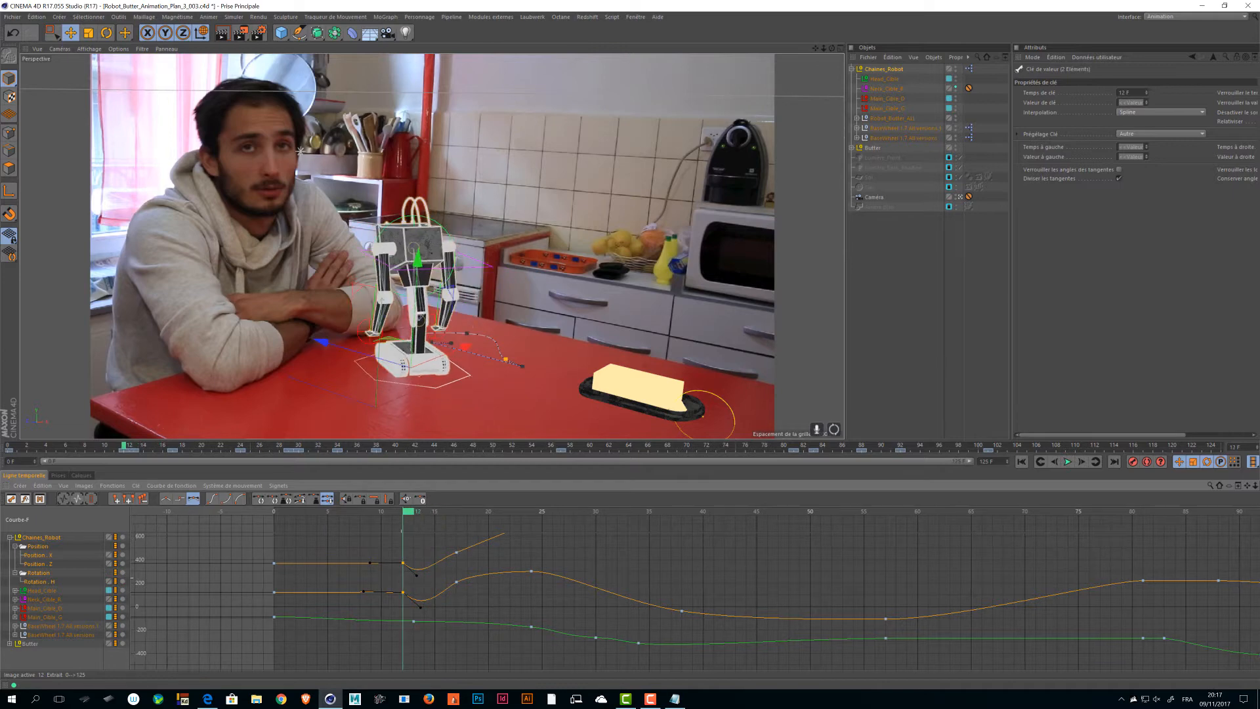
# - Set the tangents of the Position X and Z keys at frame 12 to zero length
pyautogui.press('h')
pyautogui.moveTo(254, 558); pyautogui.dragTo(298, 622)
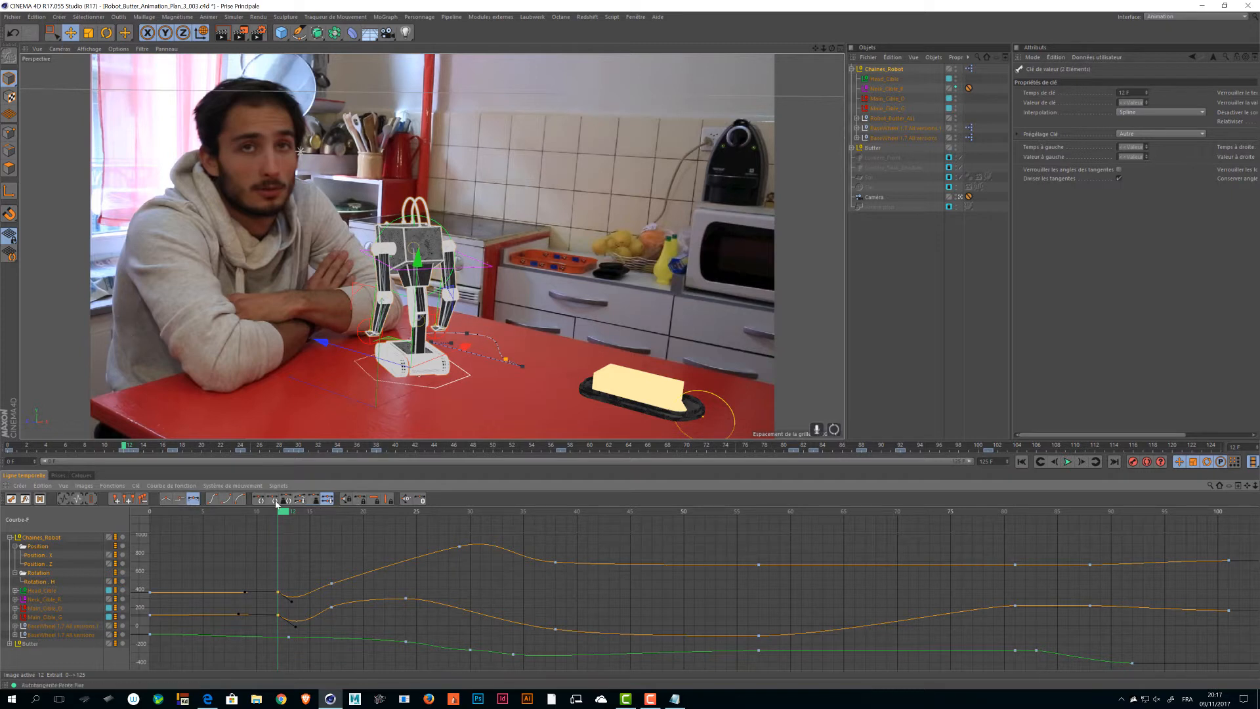
pyautogui.click(360, 499)
pyautogui.click(420, 499)
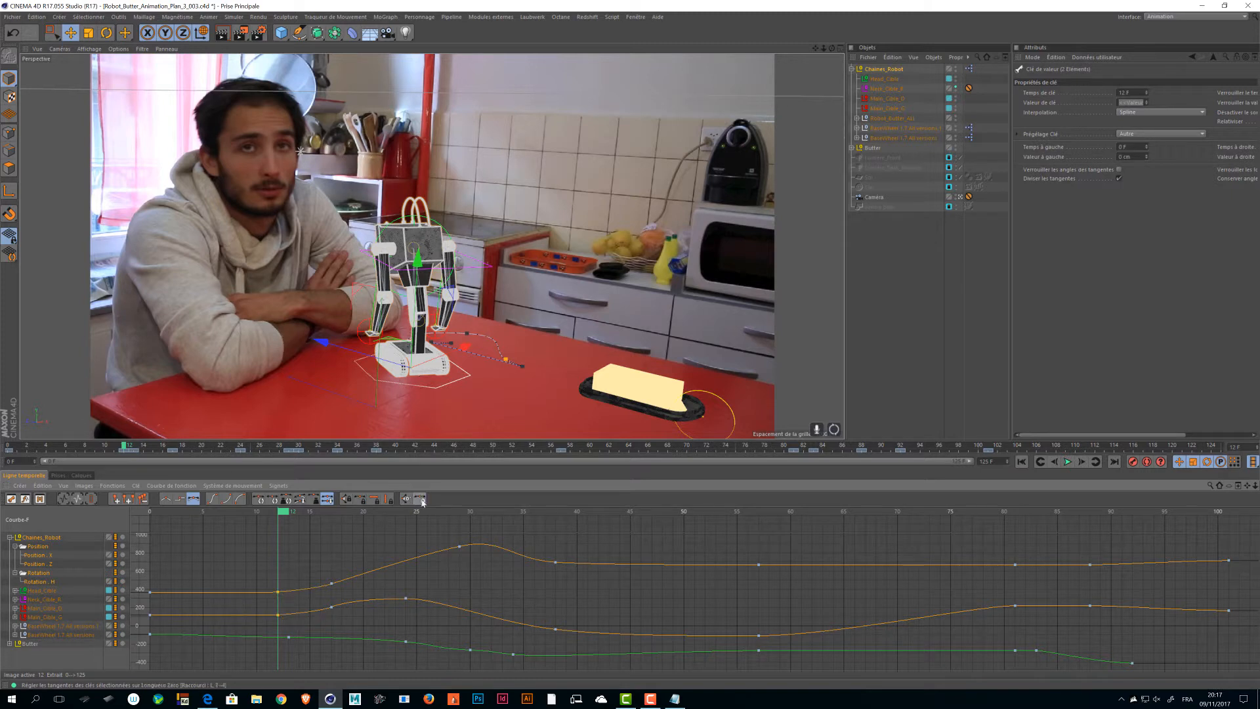
# - Try shifting the robot's Position X key from frame 12 to a slightly lower point at frame 14, and undo the move
pyautogui.click(281, 615)
pyautogui.click(278, 592)
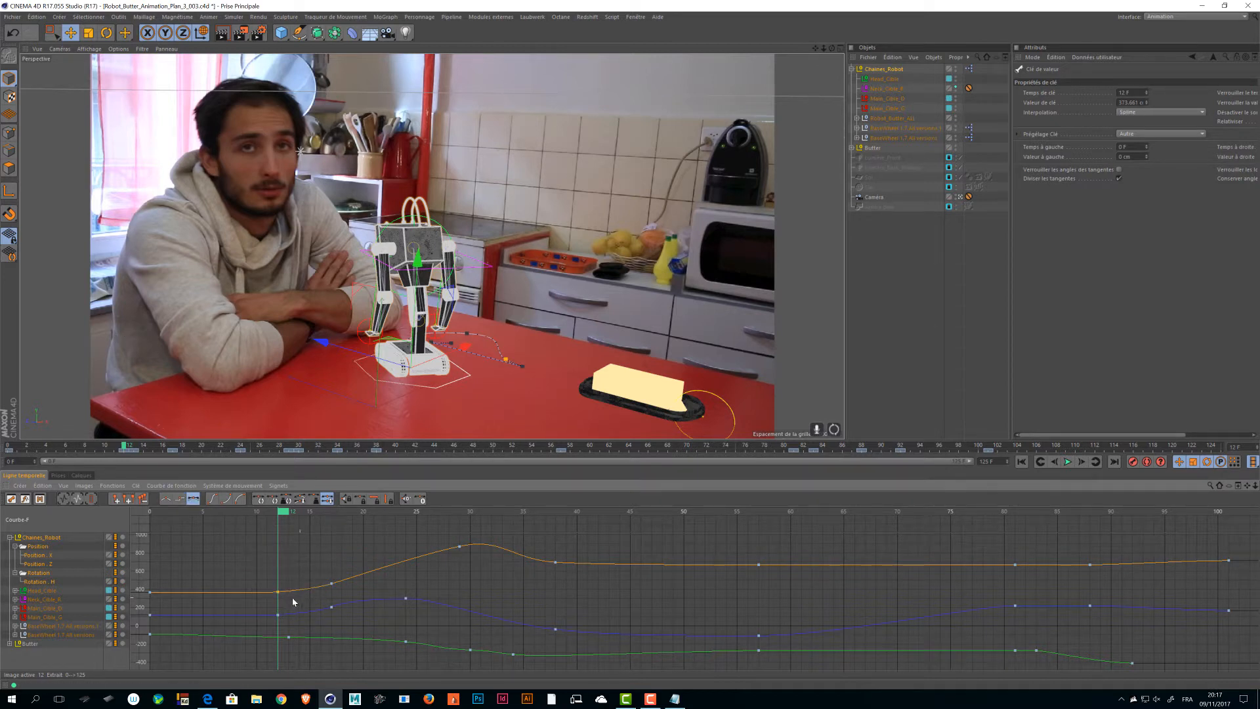
pyautogui.moveTo(289, 597); pyautogui.dragTo(295, 605)
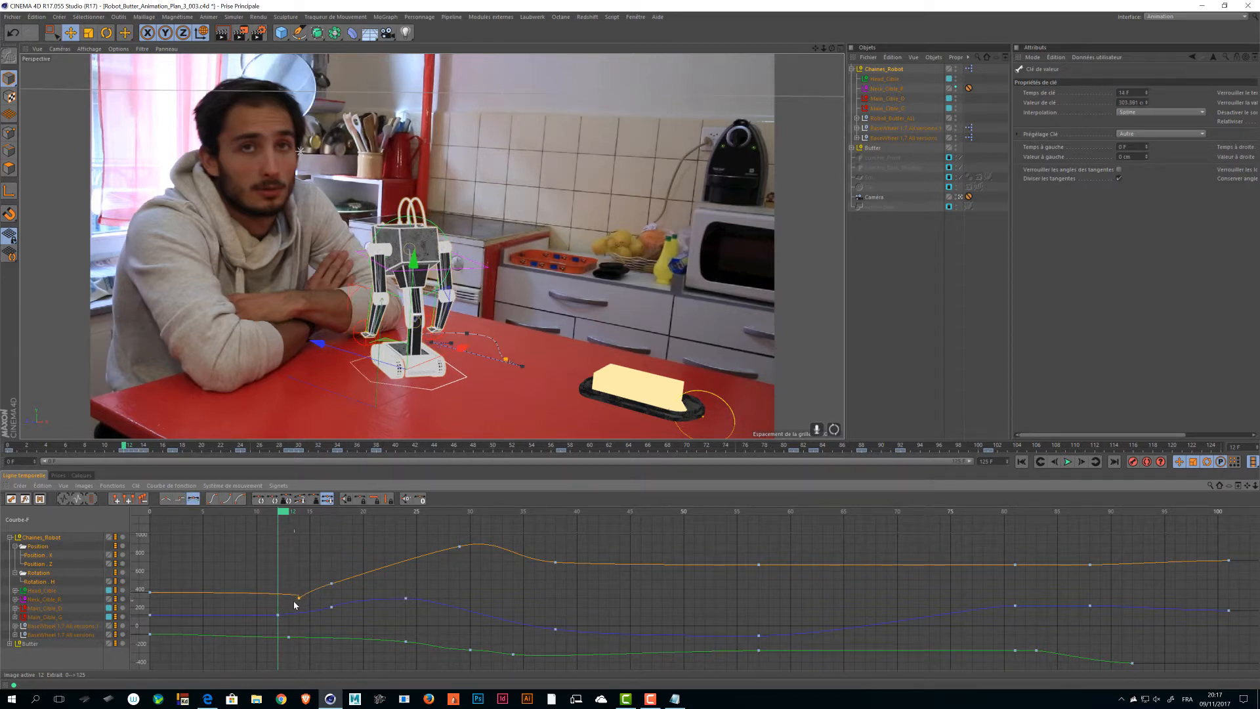
pyautogui.hotkey('ctrl', 'z')
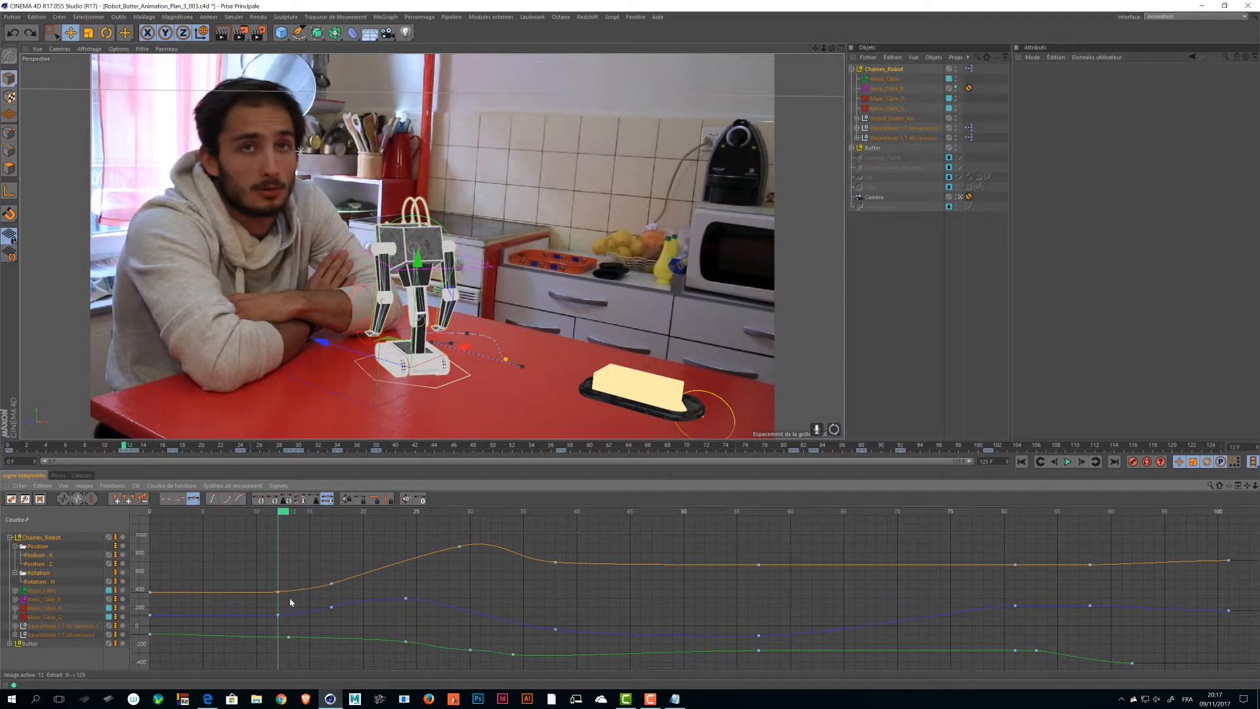
# - Delete the Position X and Z keys at frame 12 and key both coordinates again on the robot's parent null
pyautogui.click(256, 578)
pyautogui.hotkey('ctrl', 'z')
pyautogui.moveTo(250, 577); pyautogui.dragTo(292, 622)
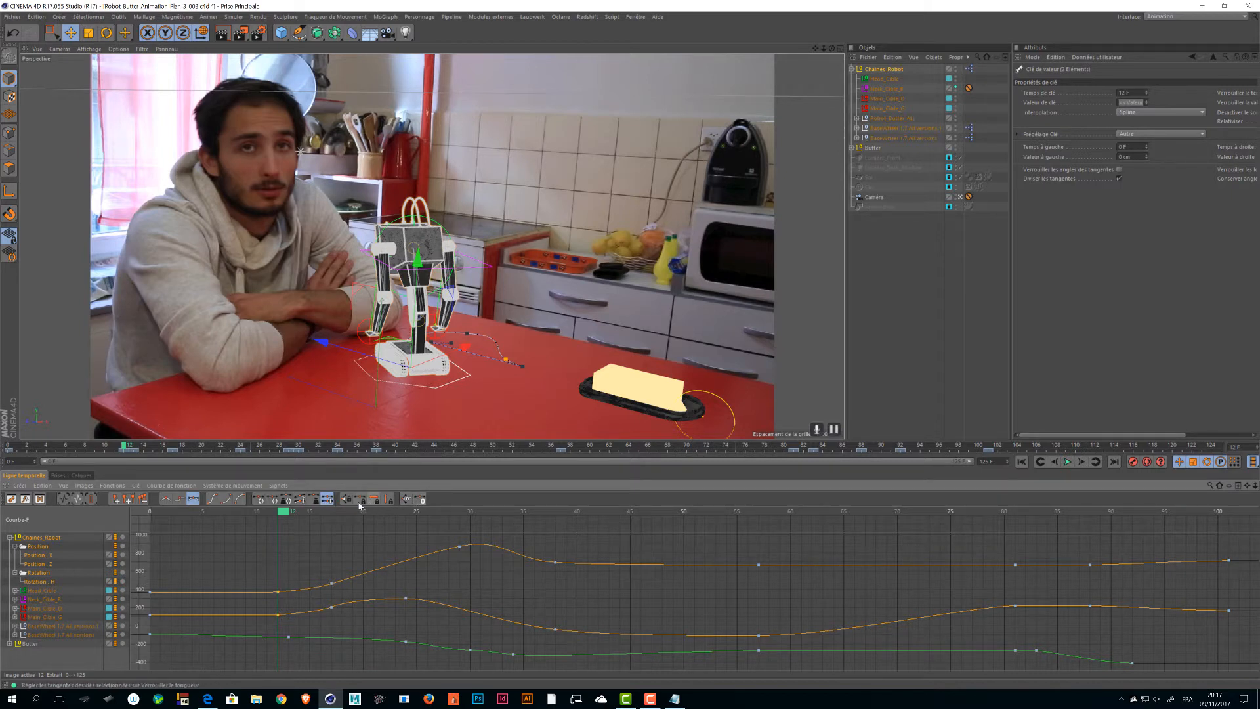
pyautogui.moveTo(247, 571); pyautogui.dragTo(250, 620)
pyautogui.press('Delete')
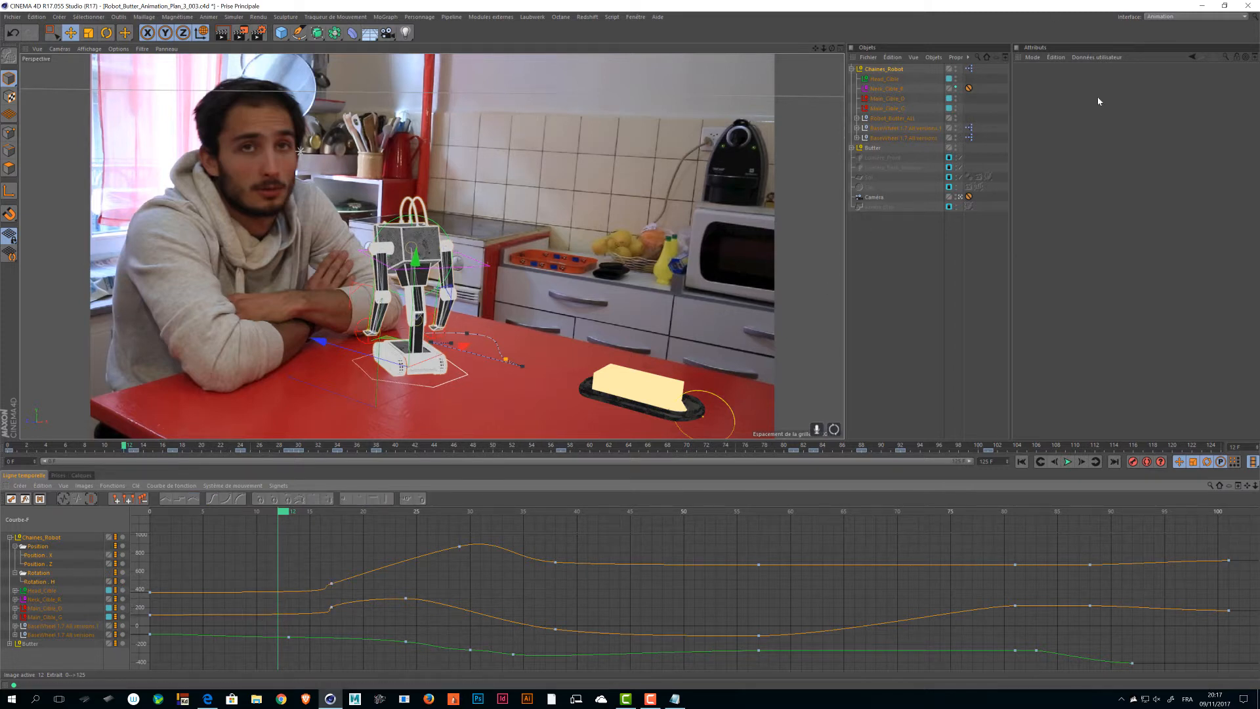
pyautogui.click(891, 68)
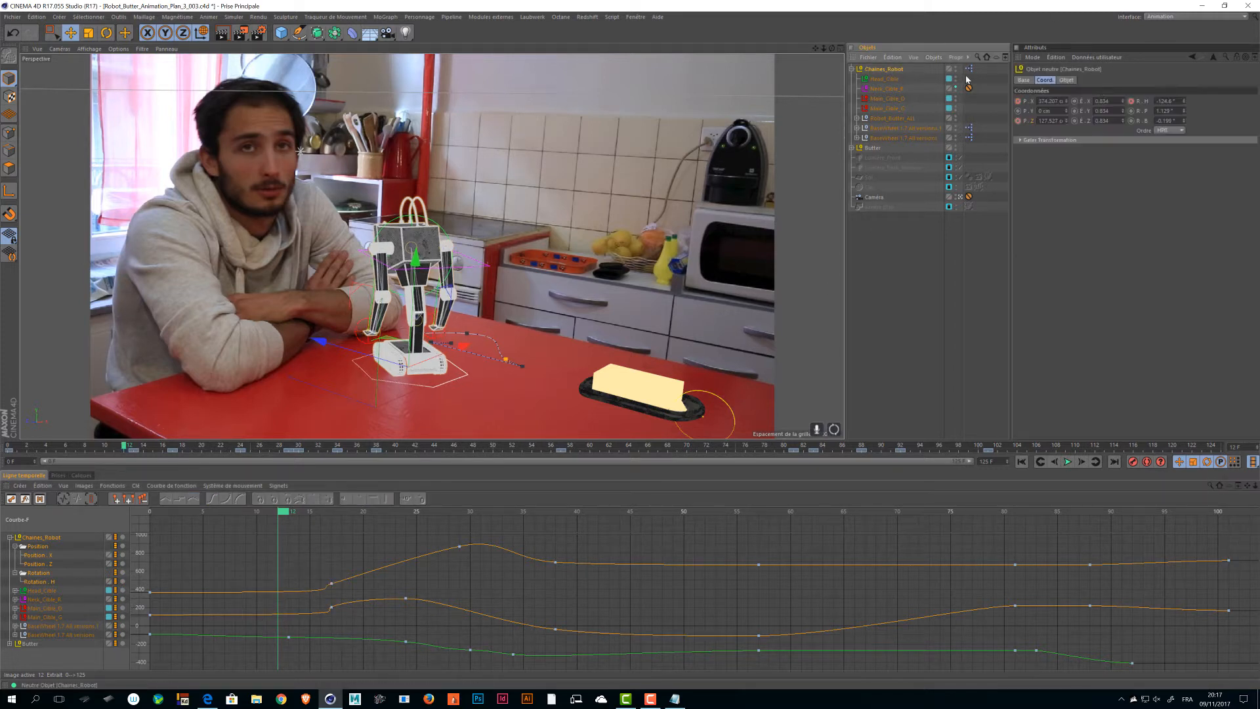
pyautogui.click(1018, 102)
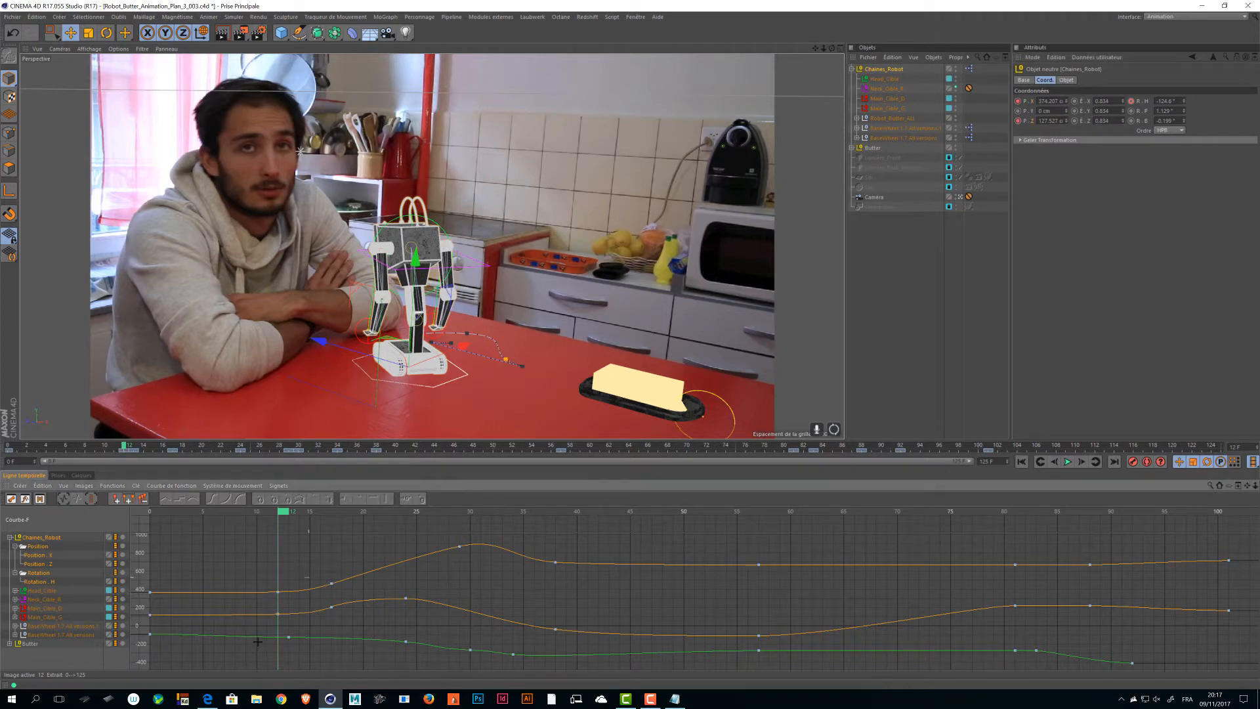
# - Shift the new Position X and Z keys to frame 10 and steepen their tangents so both curves dip before rising
pyautogui.moveTo(313, 560)
pyautogui.mouseDown()
pyautogui.moveTo(262, 619)
pyautogui.moveTo(288, 602)
pyautogui.moveTo(254, 594)
pyautogui.mouseUp()
pyautogui.moveTo(287, 516); pyautogui.dragTo(242, 516)
pyautogui.moveTo(102, 553); pyautogui.dragTo(134, 533)
pyautogui.moveTo(279, 591); pyautogui.dragTo(297, 605)
pyautogui.moveTo(161, 511); pyautogui.dragTo(270, 543)
pyautogui.moveTo(296, 603); pyautogui.dragTo(297, 573)
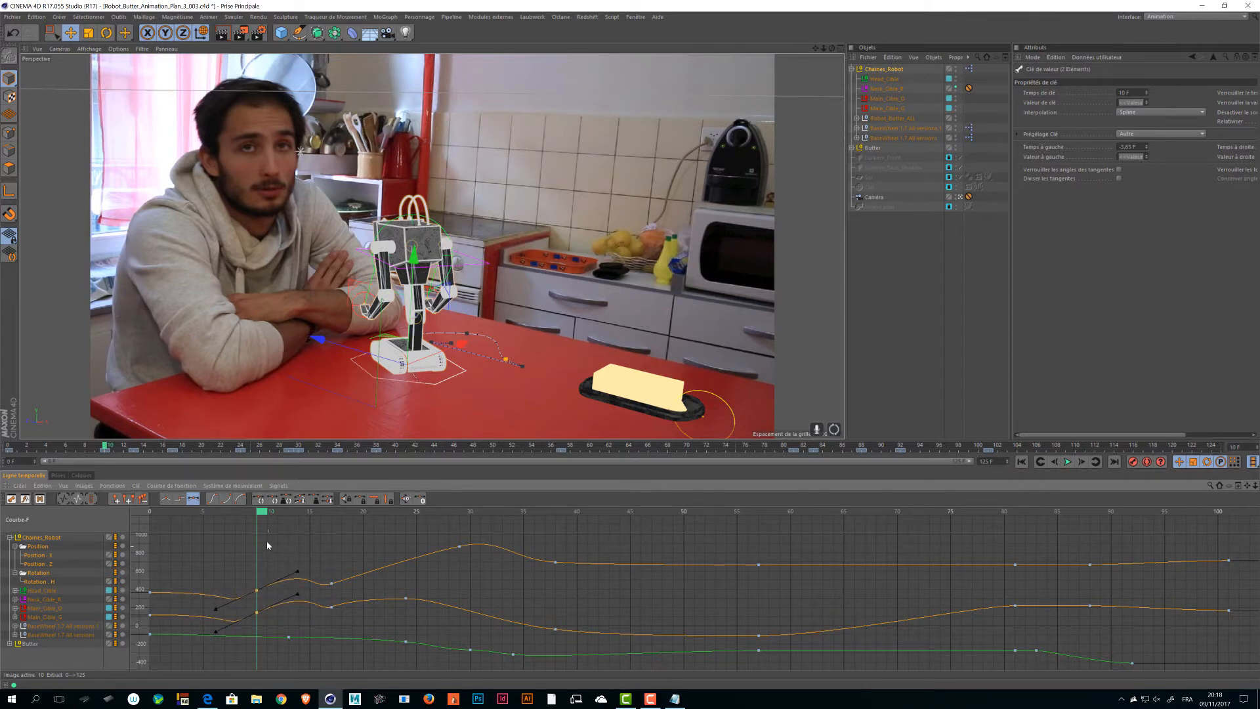
# - Delete the Position X and Z keys at frame 17 and replay the animation from the start
pyautogui.moveTo(263, 515); pyautogui.dragTo(315, 620)
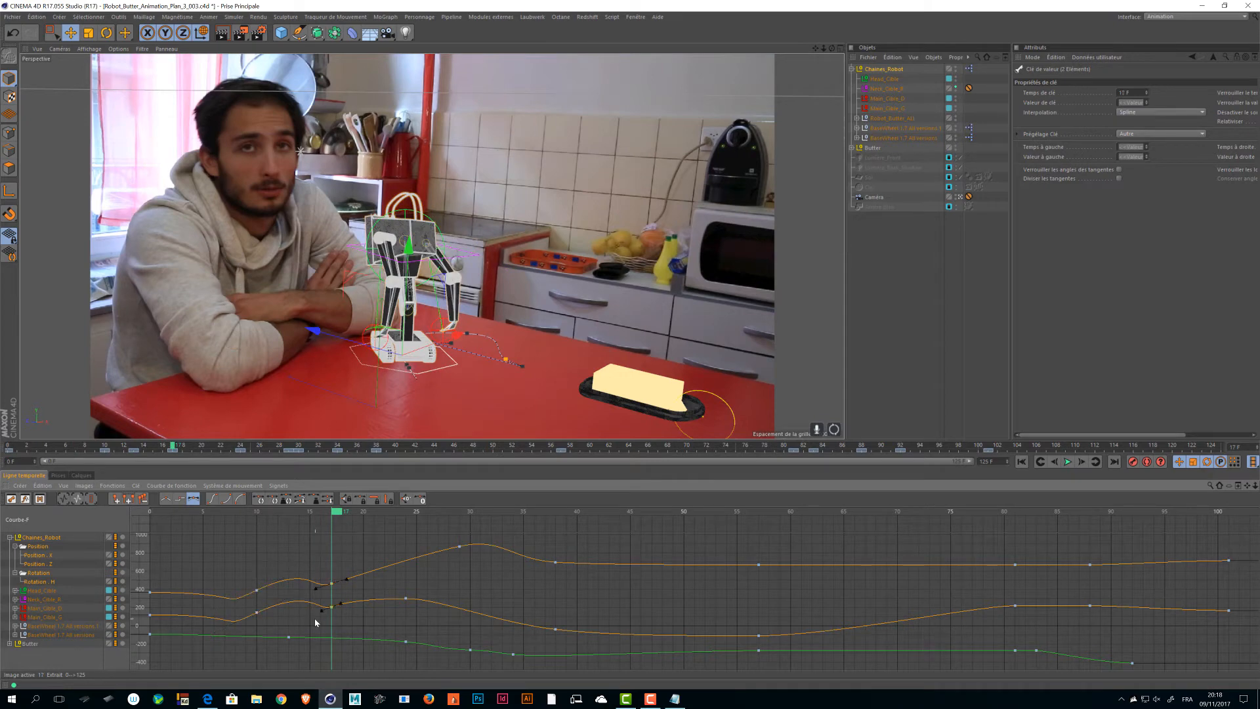
pyautogui.press('Delete')
pyautogui.moveTo(341, 518); pyautogui.dragTo(152, 512)
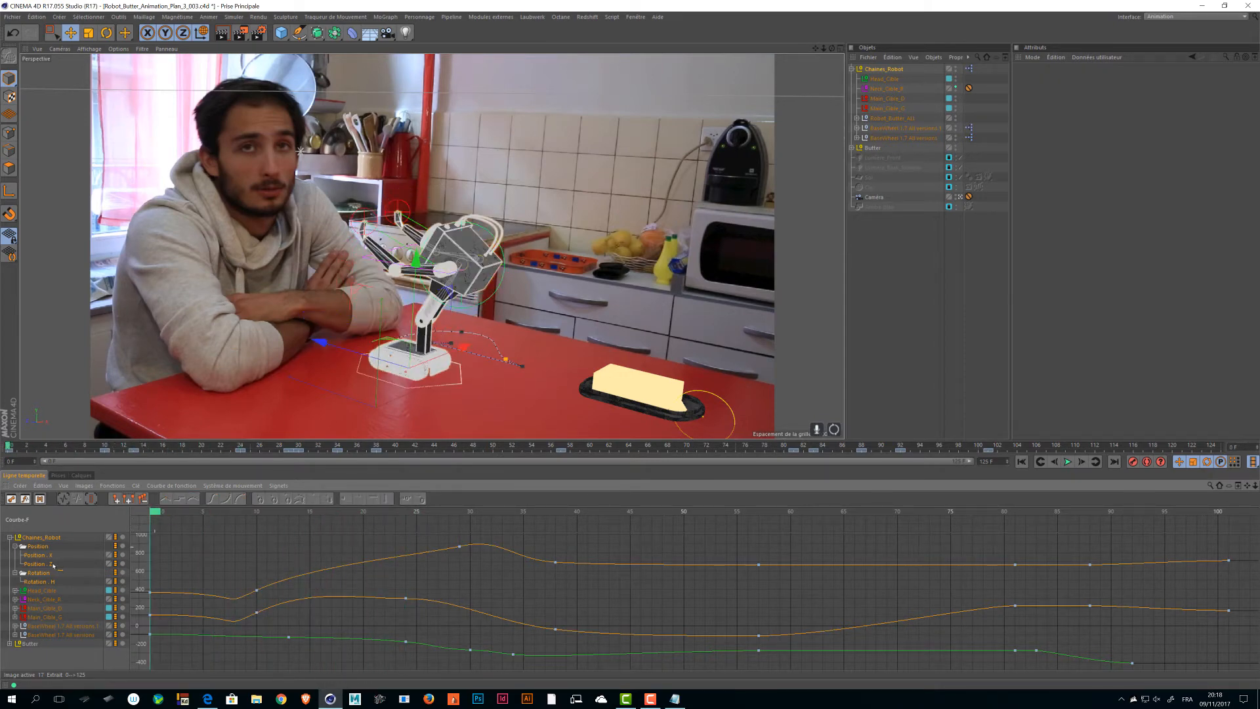
pyautogui.press('F8')
pyautogui.press('F8')
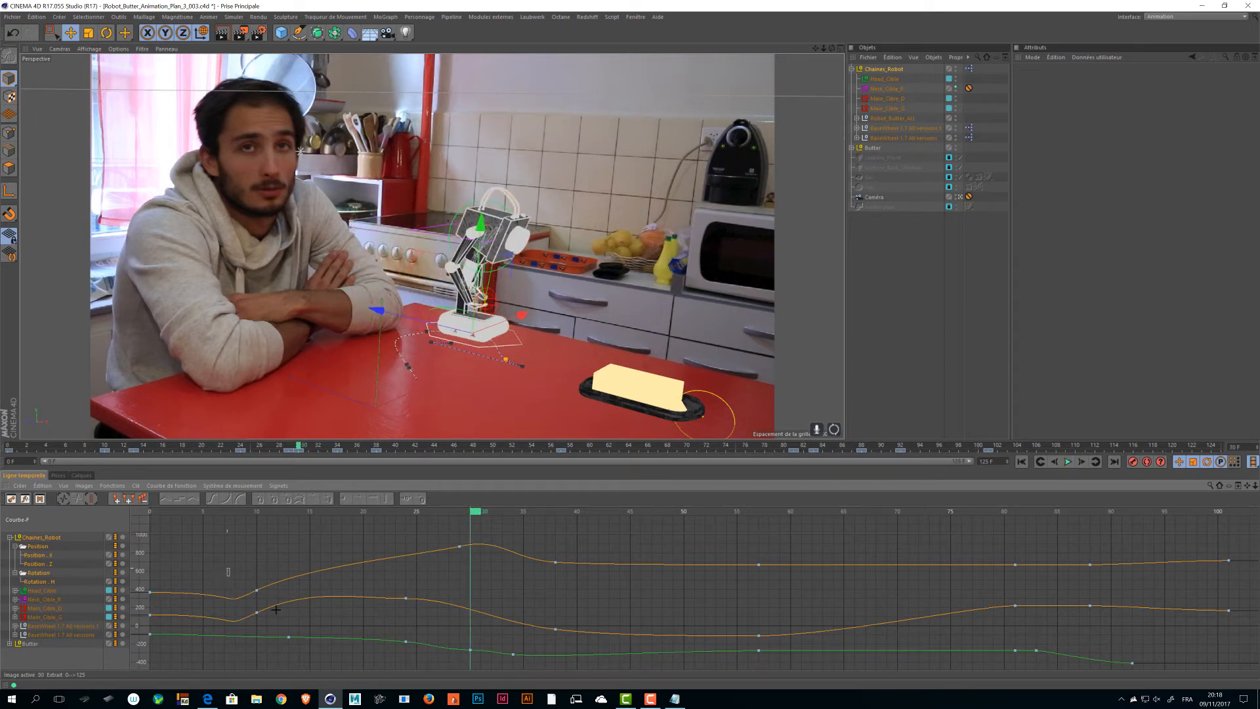
# - Move the frame 10 position keys to frame 16, save the project, and replay the robot's start-up
pyautogui.moveTo(227, 569); pyautogui.dragTo(280, 622)
pyautogui.moveTo(287, 552); pyautogui.dragTo(321, 607)
pyautogui.hotkey('ctrl', 's')
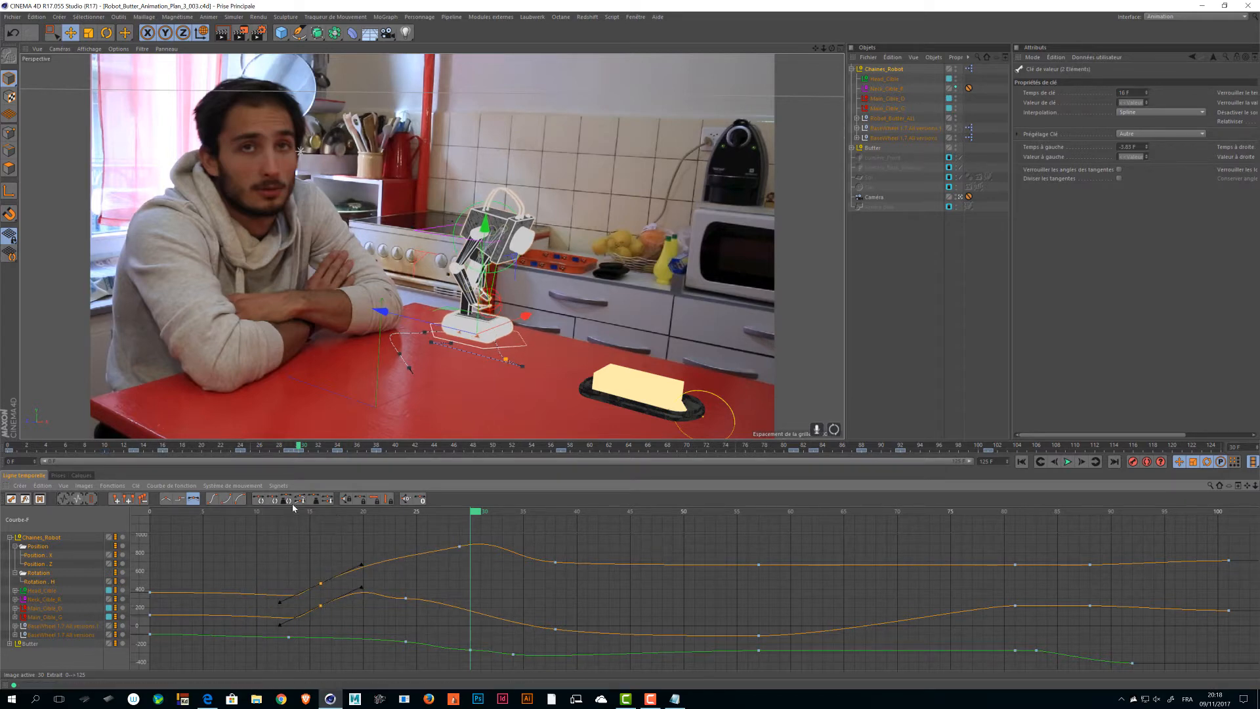
pyautogui.press('F8')
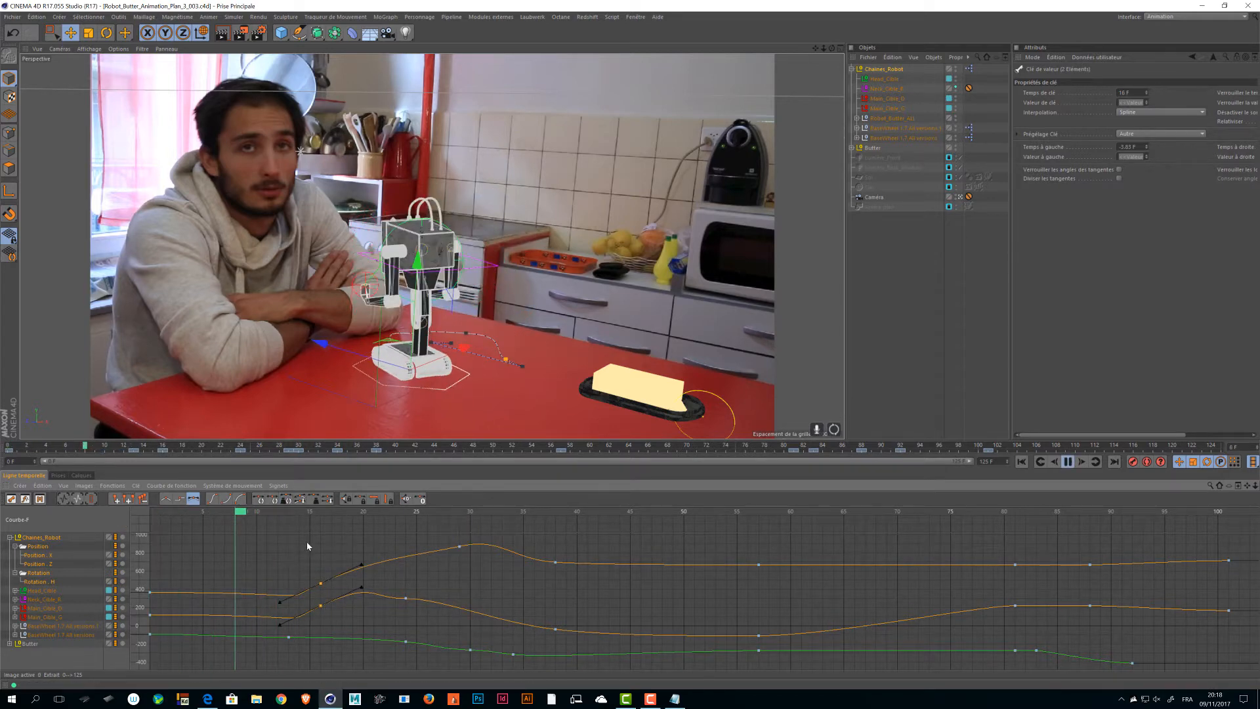
pyautogui.press('F8')
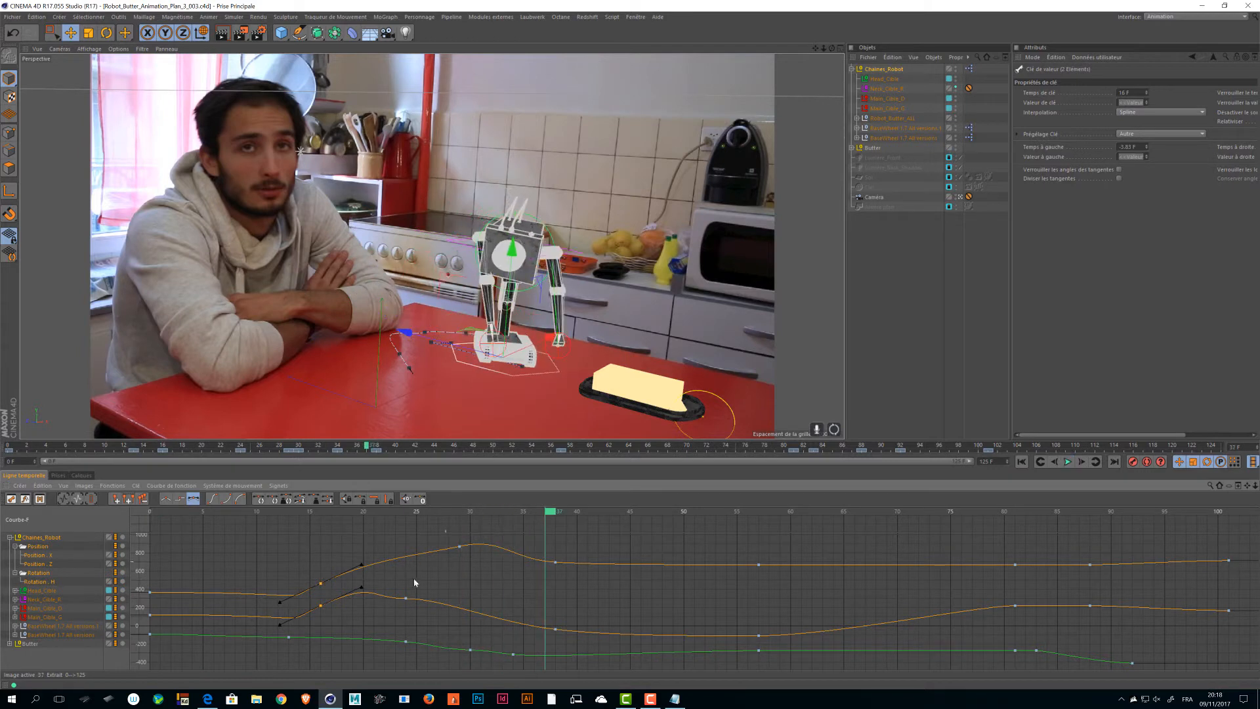
# - Move the Position Z key at frame 24 to frame 28, on the curve's descent, and check the path around frame 22
pyautogui.click(406, 598)
pyautogui.moveTo(436, 600); pyautogui.dragTo(417, 592)
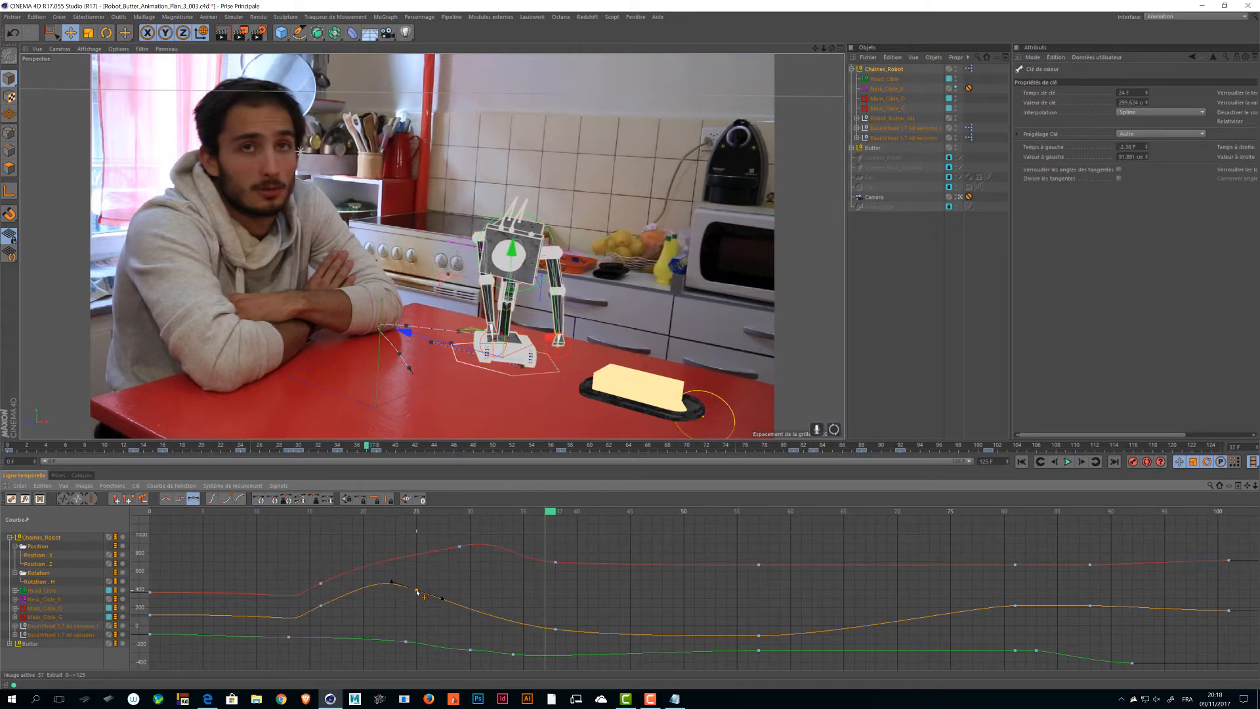
pyautogui.moveTo(546, 514); pyautogui.dragTo(384, 524)
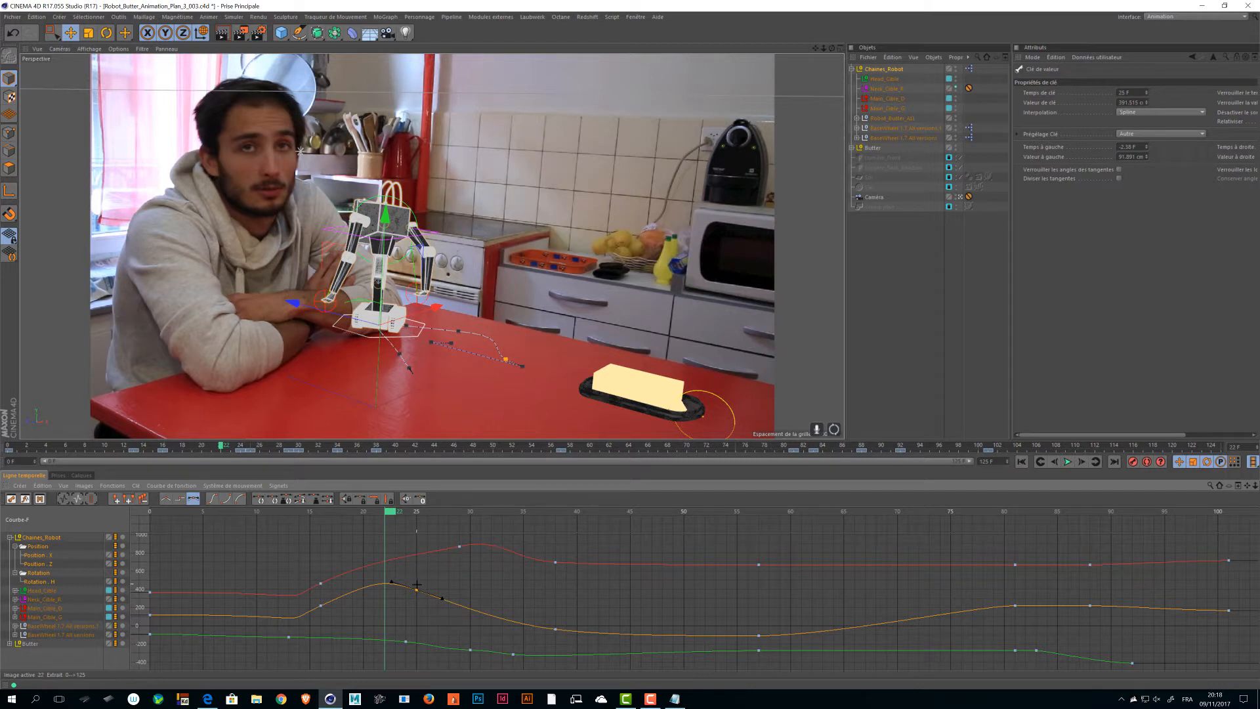
pyautogui.moveTo(417, 587); pyautogui.dragTo(453, 616)
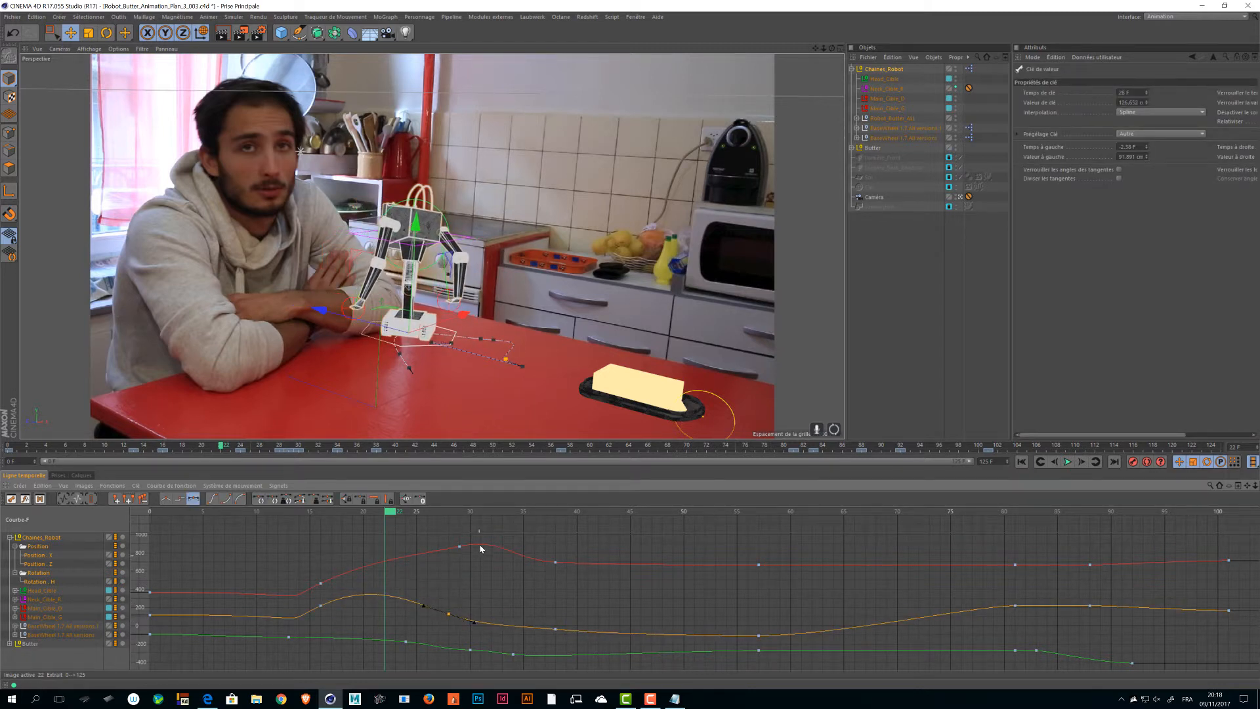
# - Move the Position X key at frame 29 to frame 31 and lower it to nearly level with the frame 38 key
pyautogui.click(481, 548)
pyautogui.moveTo(490, 541); pyautogui.dragTo(503, 568)
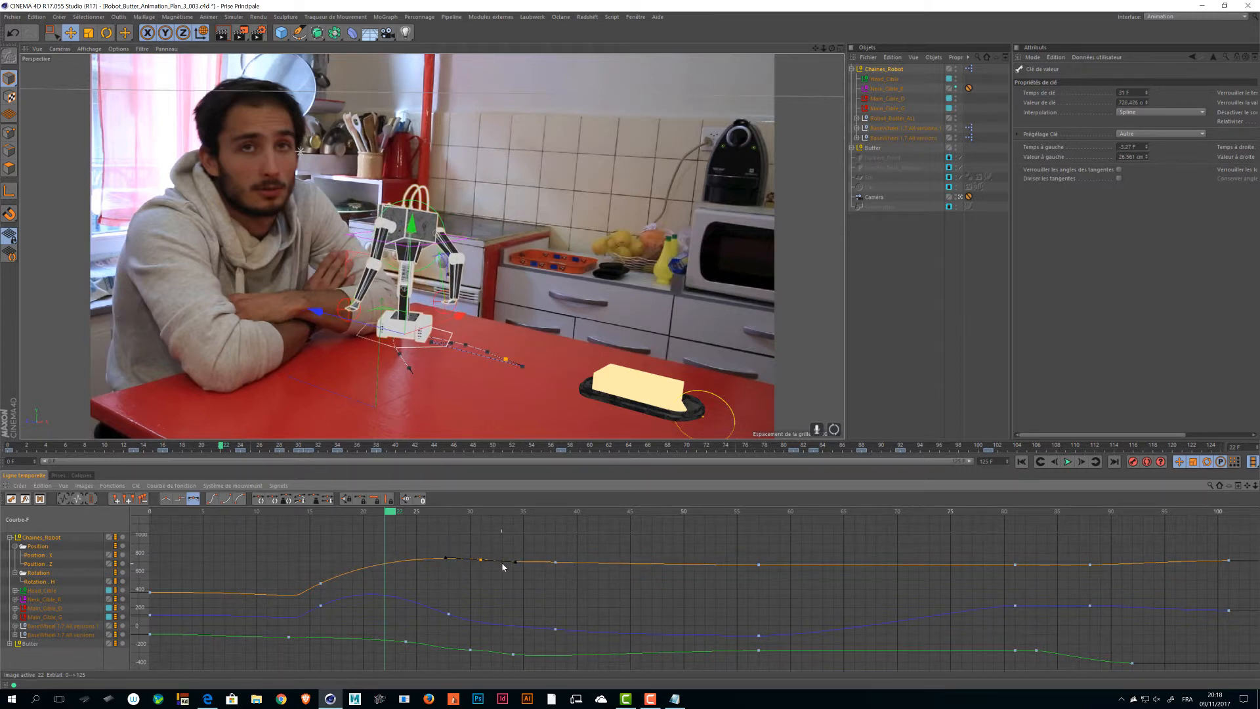
pyautogui.click(556, 563)
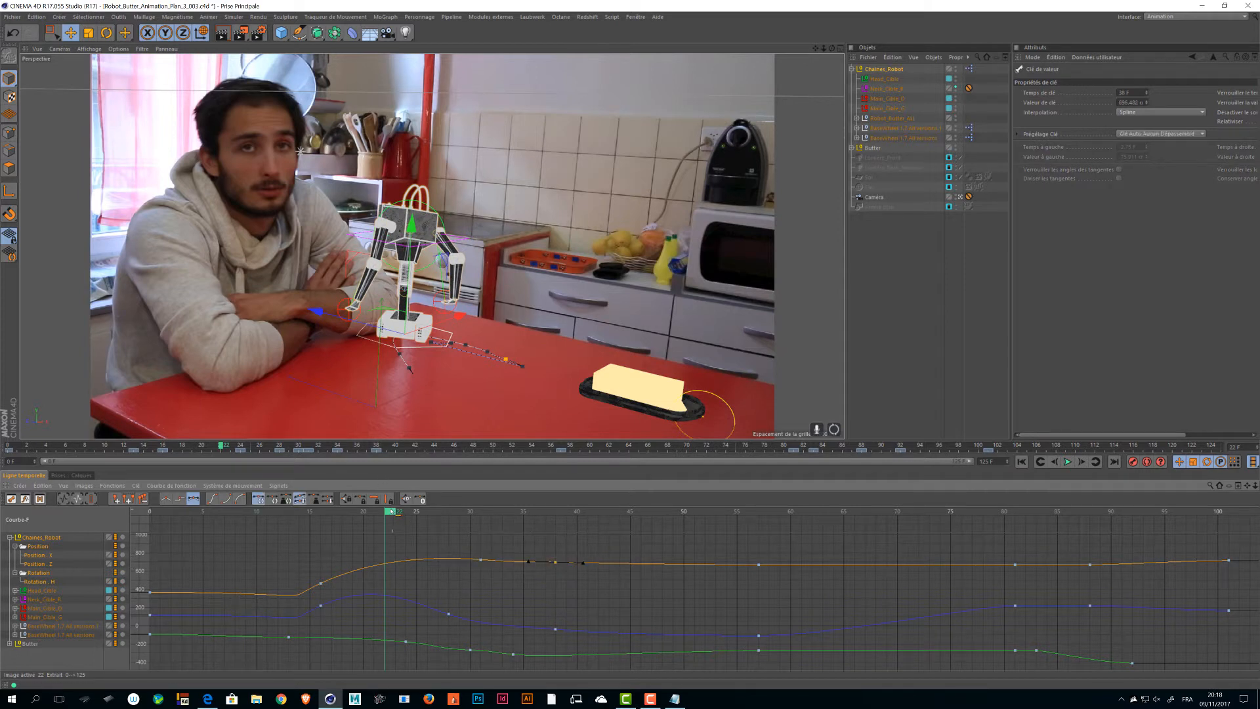
pyautogui.moveTo(391, 511)
pyautogui.mouseDown()
pyautogui.moveTo(160, 511)
pyautogui.moveTo(387, 516)
pyautogui.mouseUp()
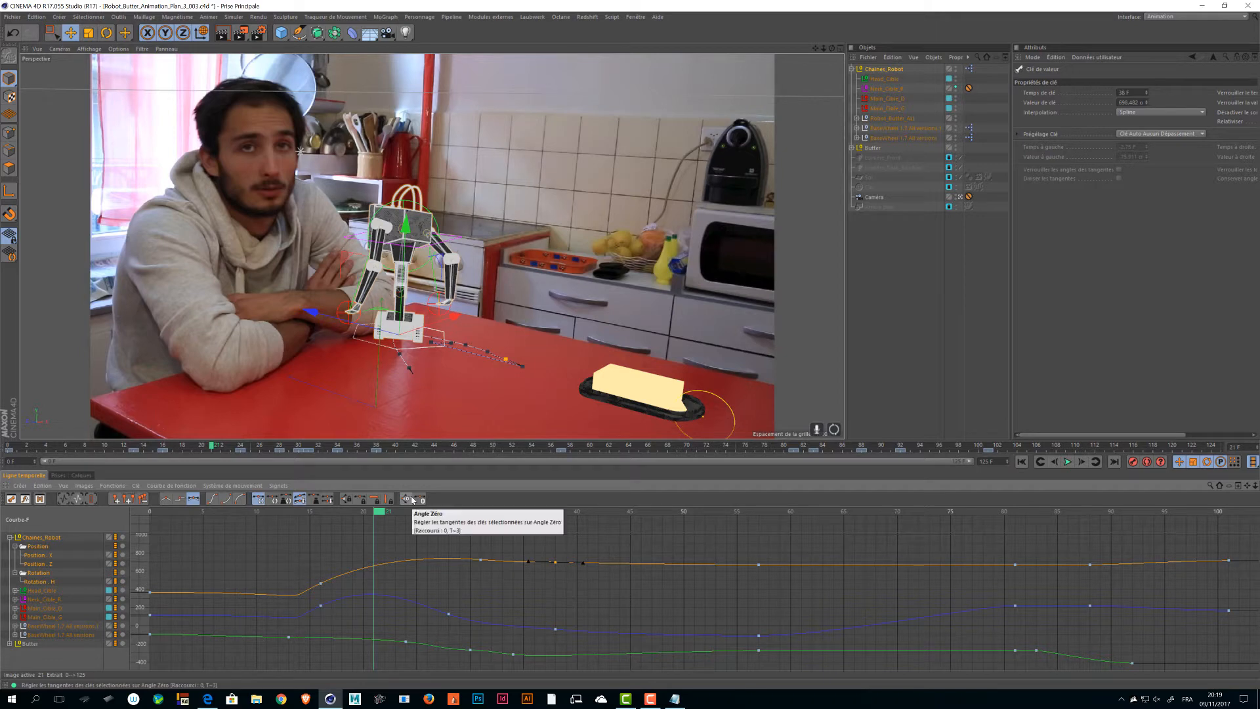
# - Switch the viewport display to Gouraud shading with lines and check the robot's position around frame 20
pyautogui.click(89, 49)
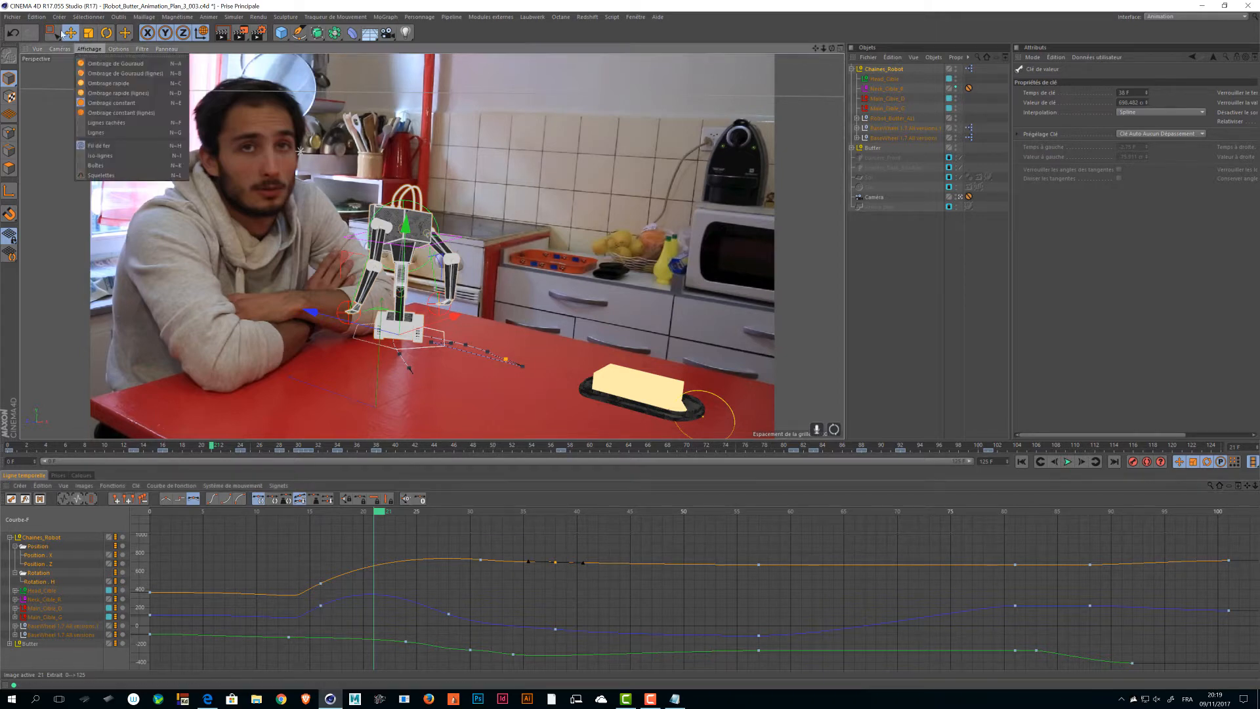
pyautogui.click(112, 70)
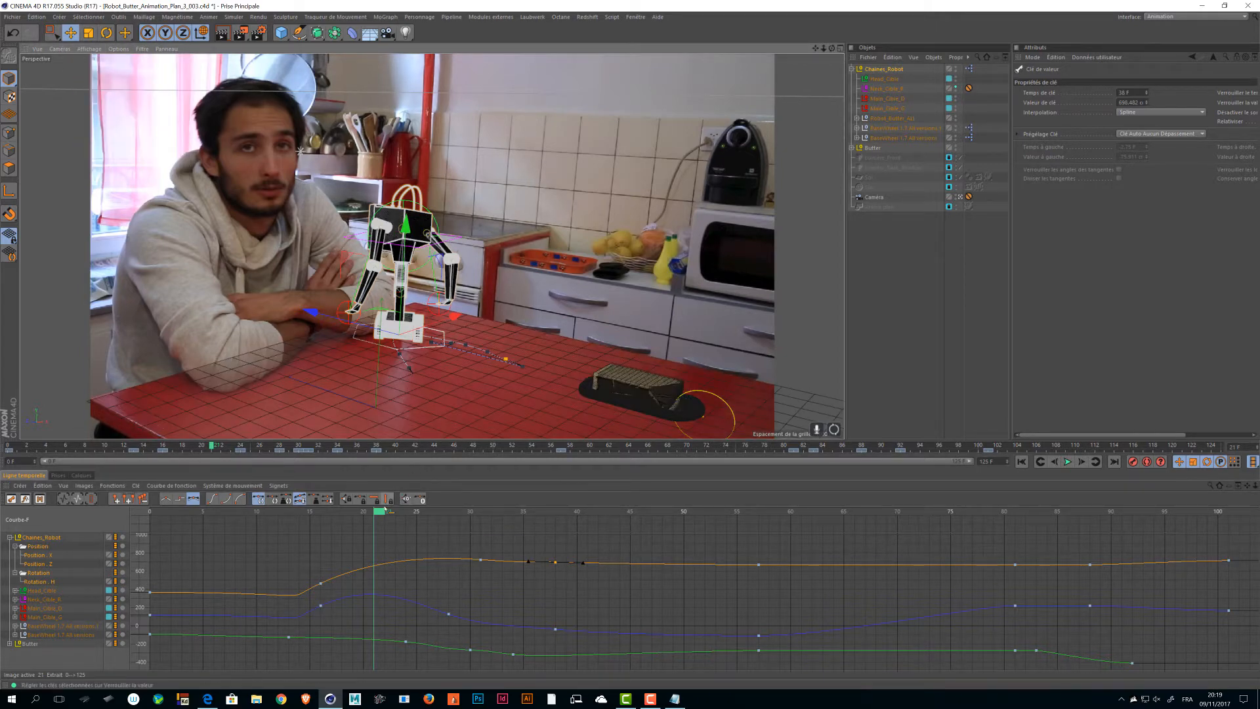
pyautogui.moveTo(384, 515)
pyautogui.mouseDown()
pyautogui.moveTo(399, 517)
pyautogui.moveTo(217, 522)
pyautogui.moveTo(396, 532)
pyautogui.moveTo(368, 533)
pyautogui.mouseUp()
# - Adjust the frame 16 Position X and Z tangents, trying shorter, steeper handles before extending them for a softer start
pyautogui.moveTo(366, 620); pyautogui.dragTo(247, 406)
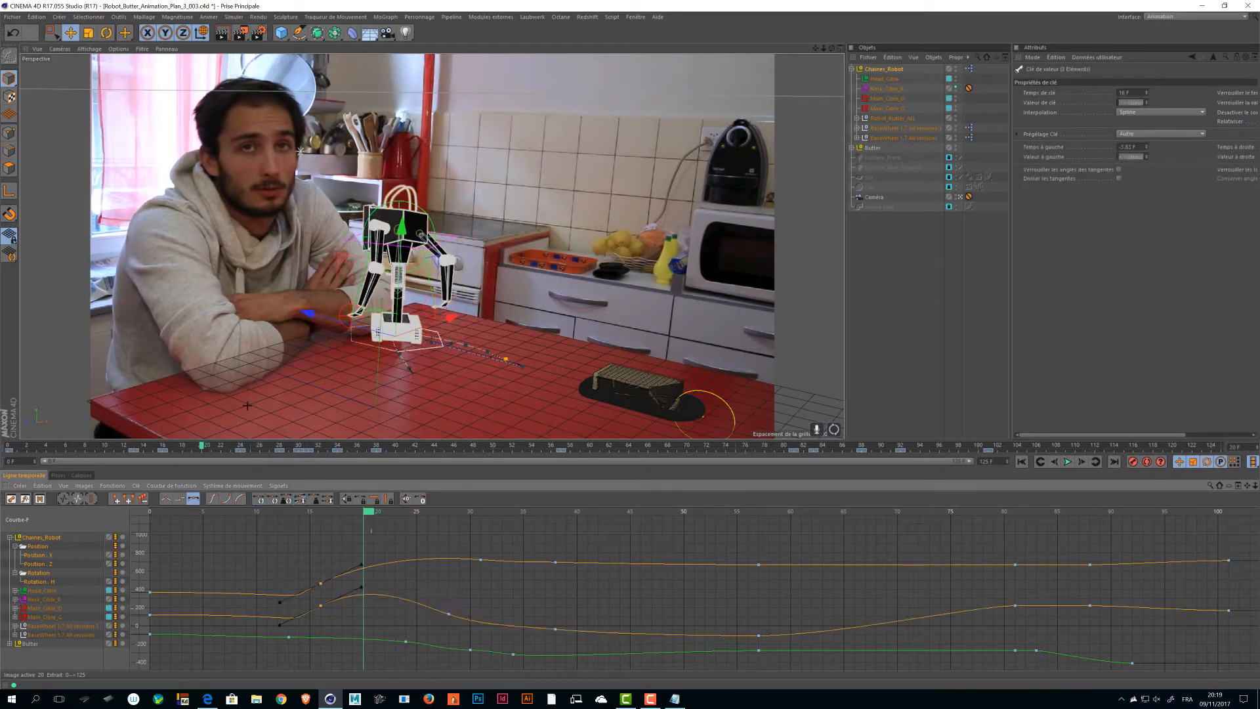
pyautogui.moveTo(362, 589)
pyautogui.mouseDown()
pyautogui.moveTo(332, 599)
pyautogui.moveTo(348, 589)
pyautogui.mouseUp()
pyautogui.click(316, 604)
pyautogui.moveTo(274, 562); pyautogui.dragTo(284, 634)
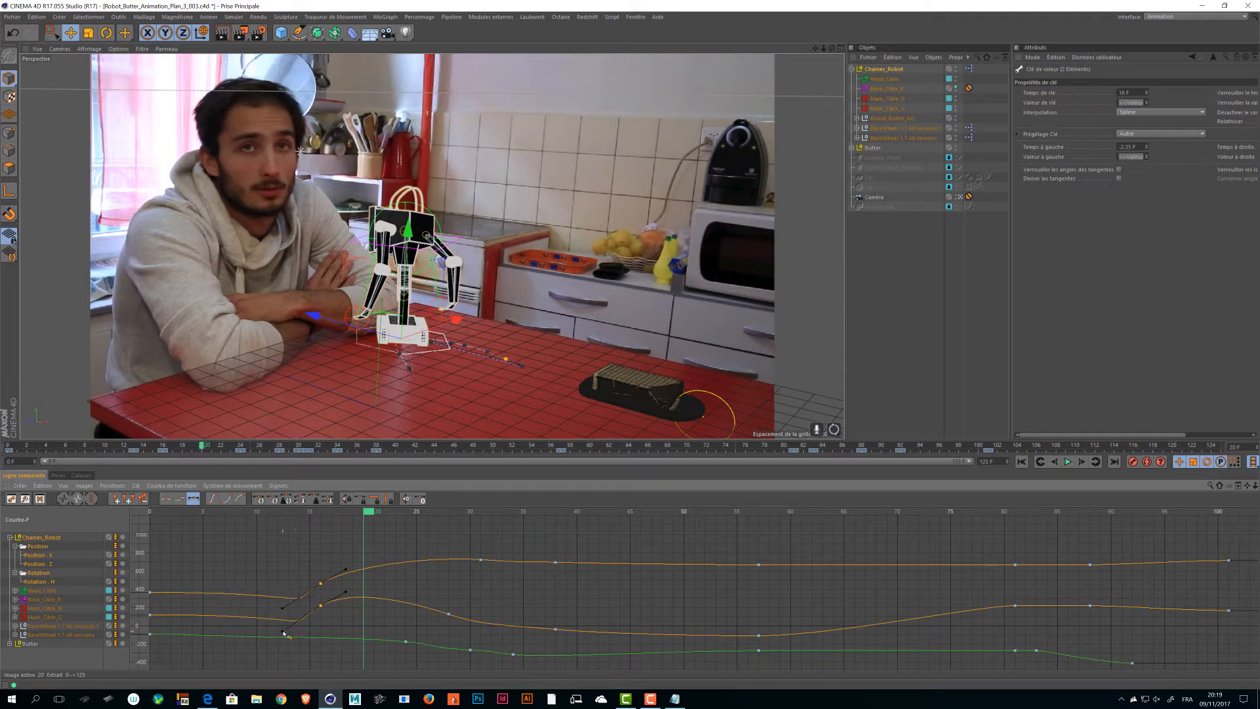
pyautogui.moveTo(383, 516); pyautogui.dragTo(381, 590)
pyautogui.hotkey('ctrl', 'z')
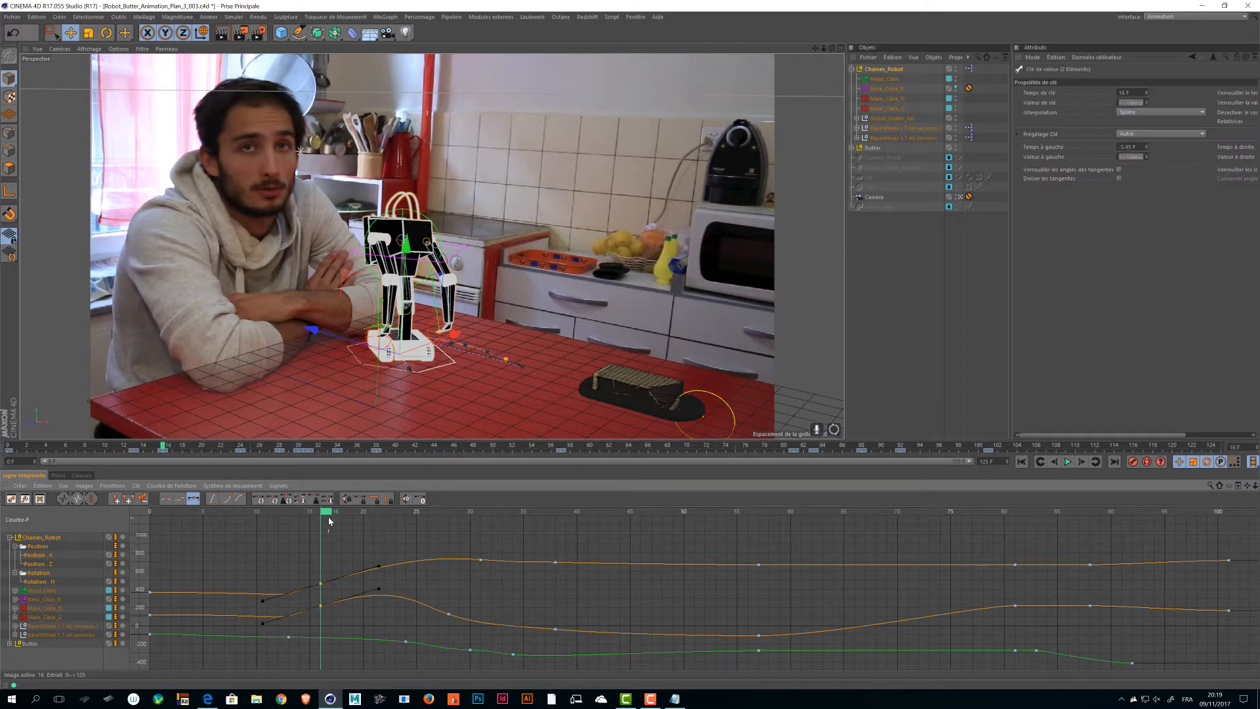
# - Set the render engine to Physical and check its sampler settings
pyautogui.moveTo(329, 516); pyautogui.dragTo(411, 531)
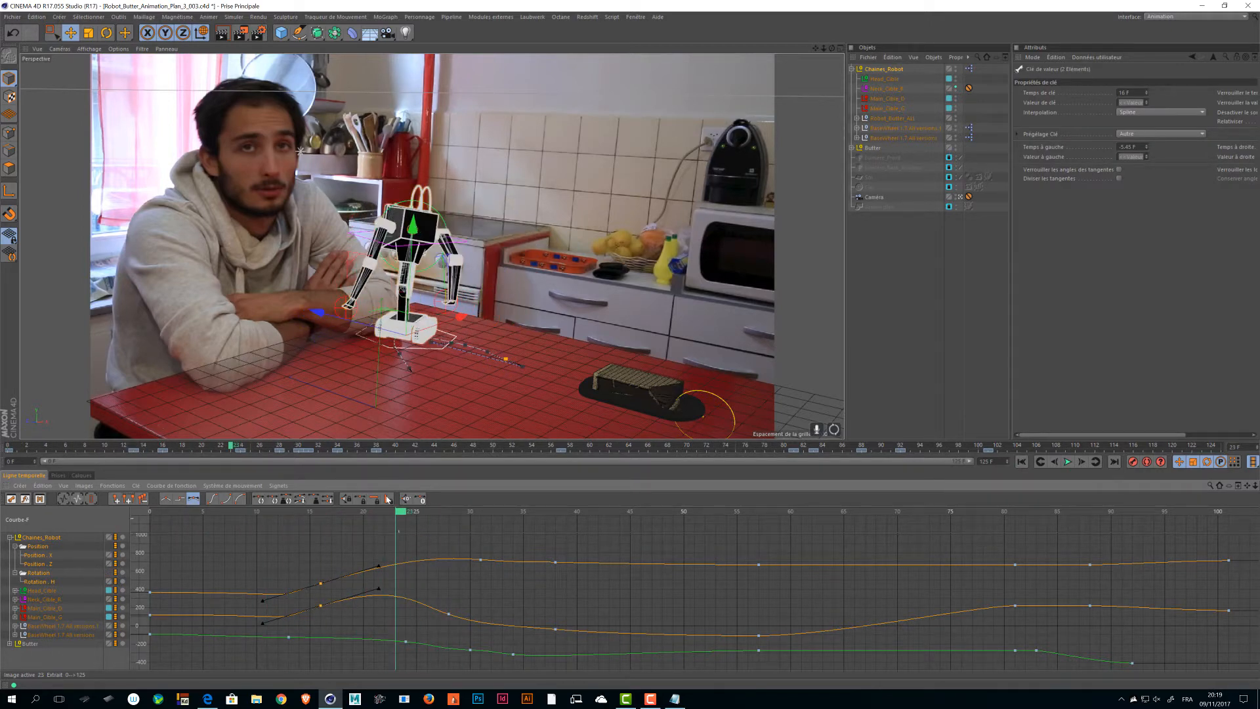
pyautogui.click(259, 32)
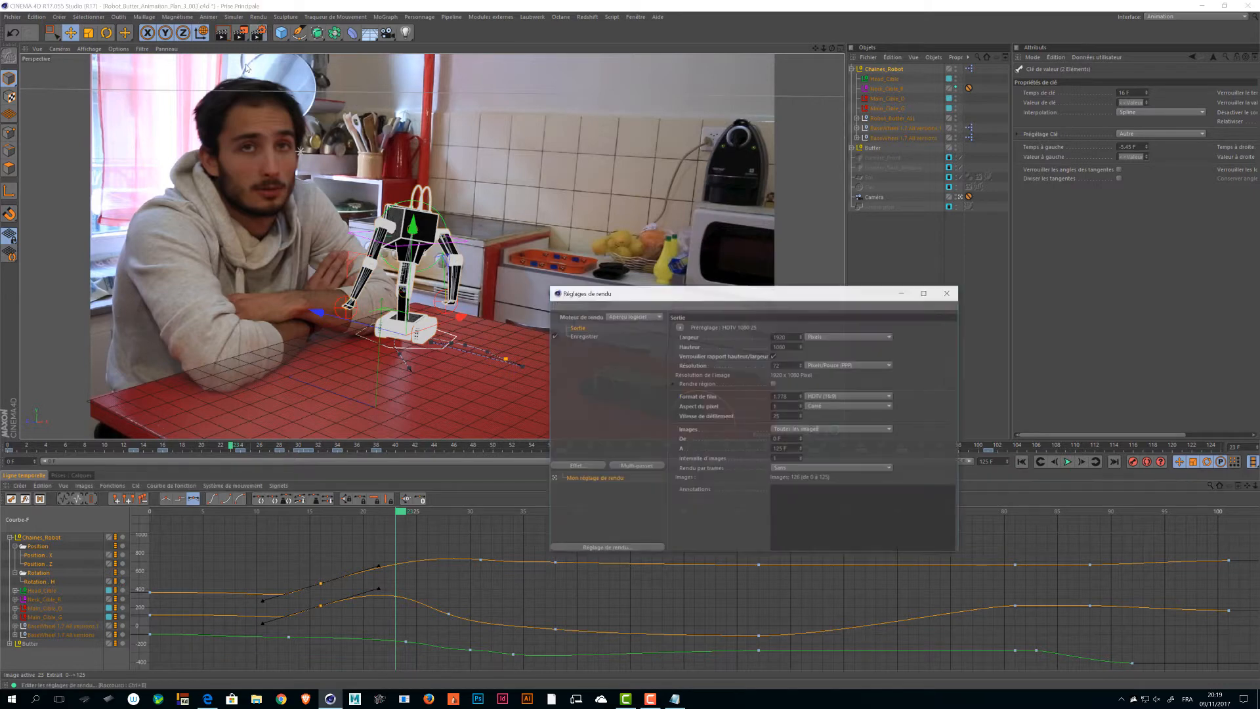
pyautogui.click(634, 317)
pyautogui.click(633, 337)
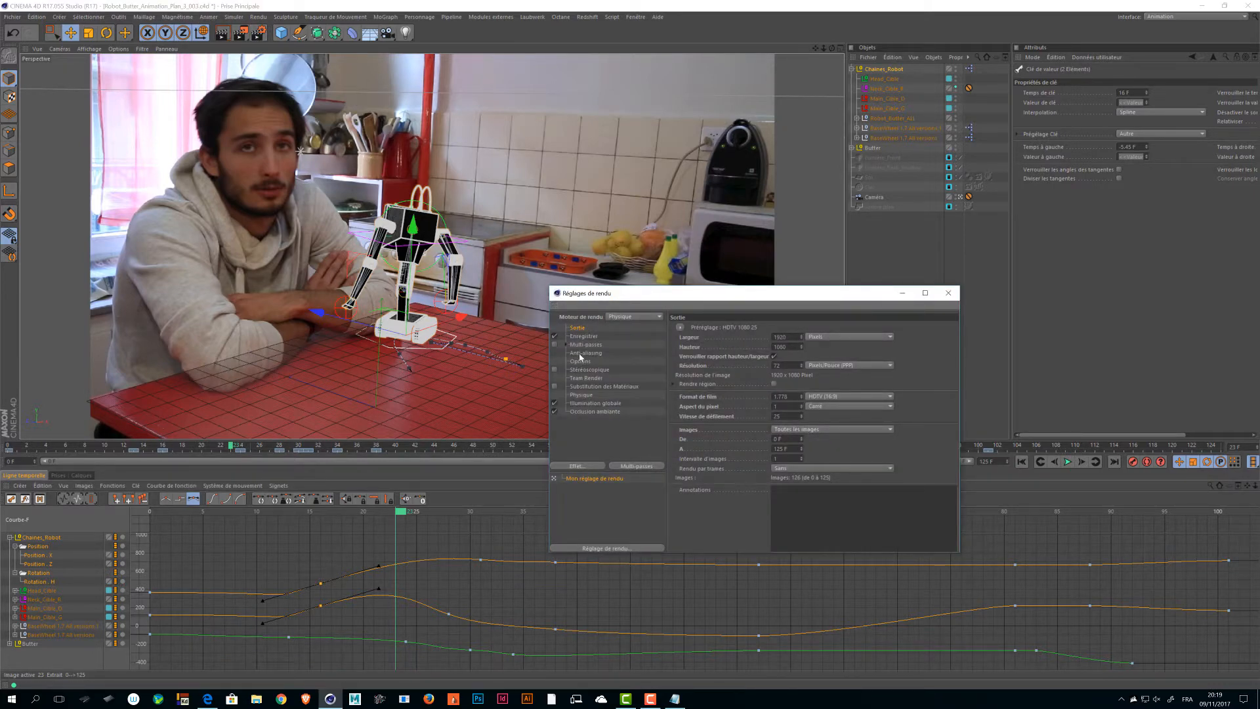
pyautogui.click(581, 395)
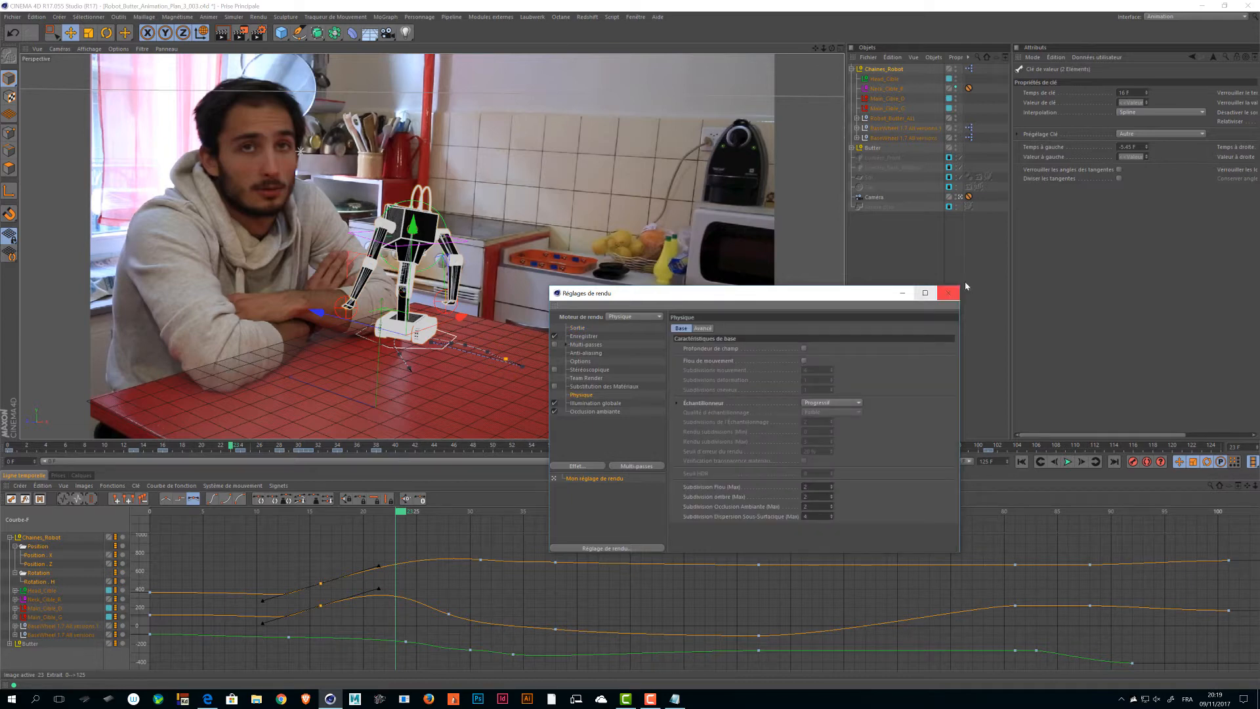
pyautogui.click(948, 292)
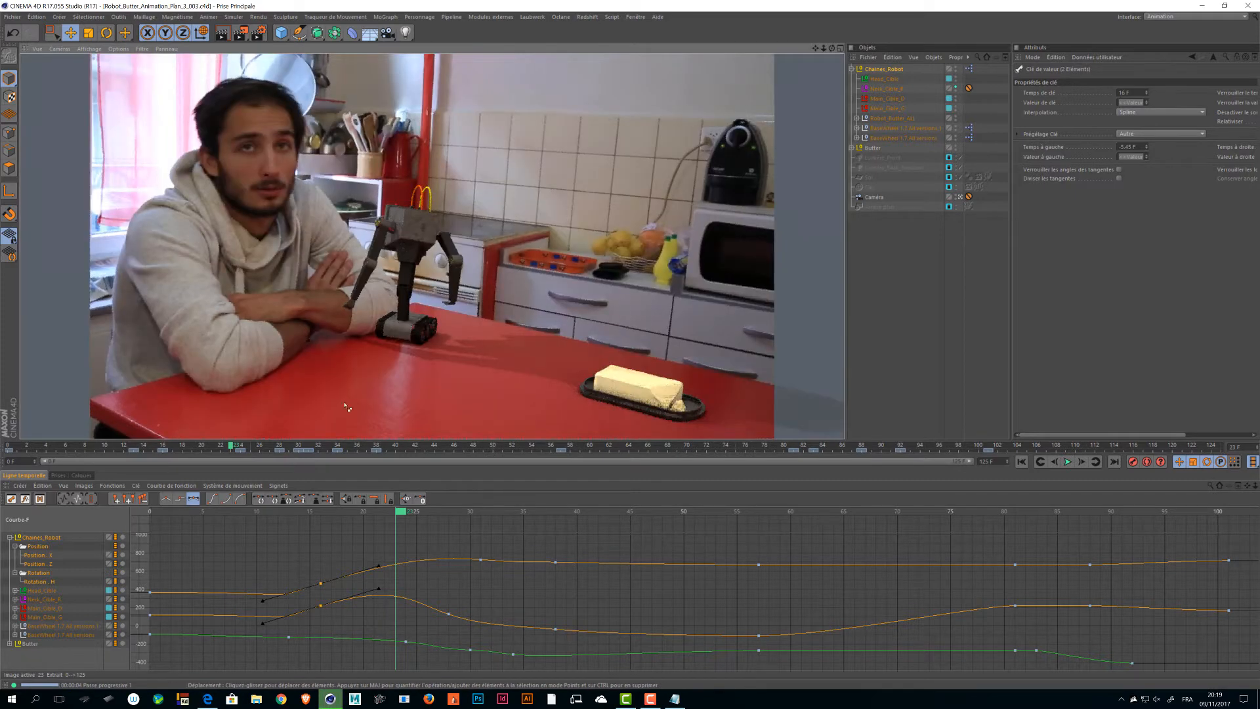
# - Check the robot in the rendered viewport around frames 19 to 21 and slightly lower the frame 16 Position X and Z keys
pyautogui.click(374, 519)
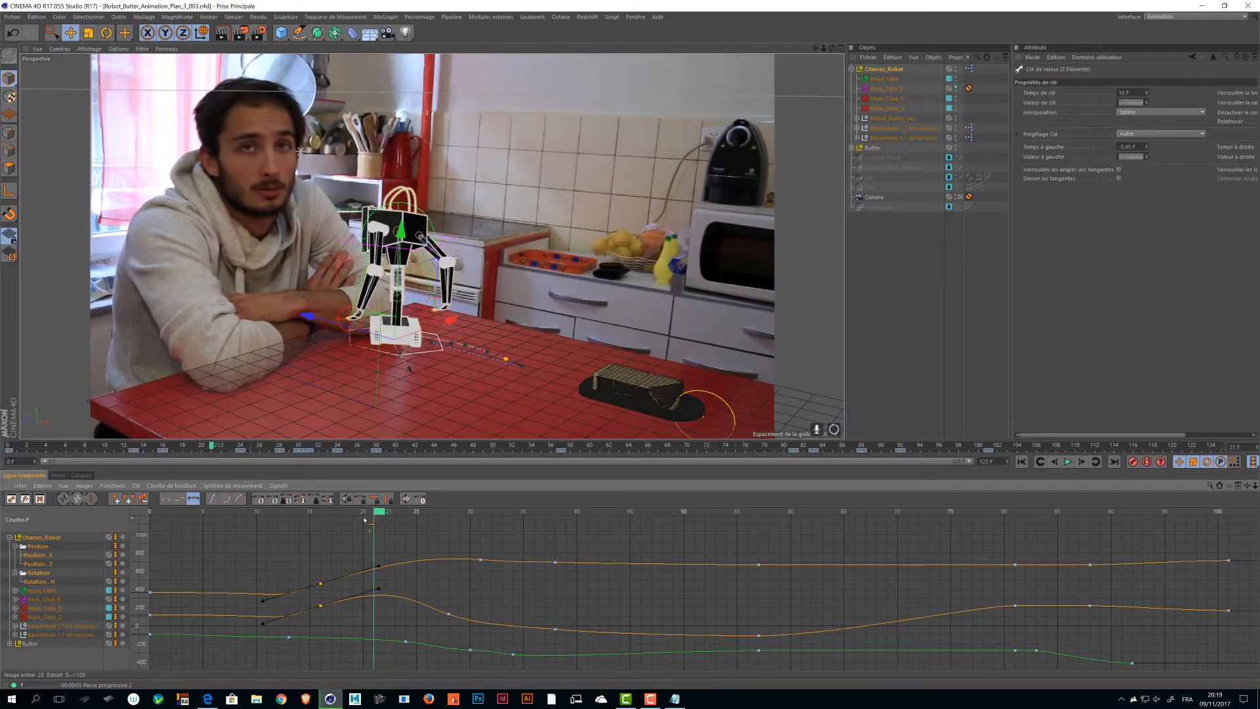
pyautogui.moveTo(365, 520); pyautogui.dragTo(353, 520)
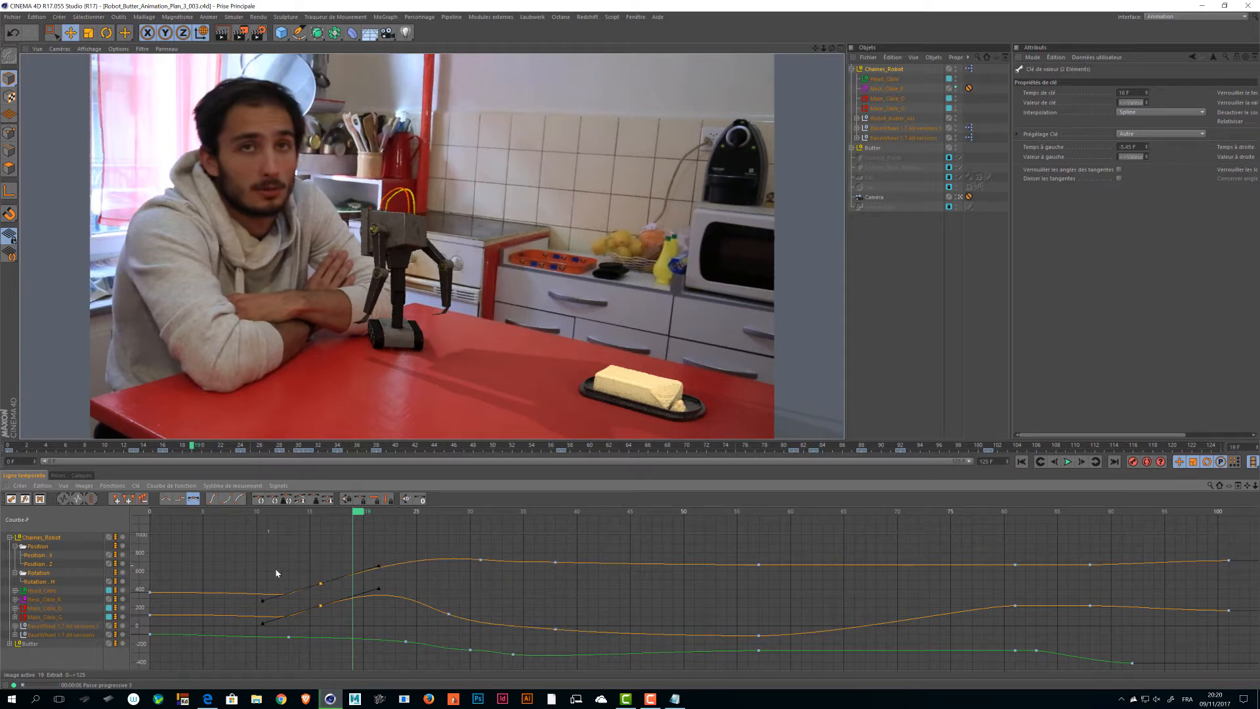
pyautogui.moveTo(273, 571); pyautogui.dragTo(319, 619)
# - Start an interactive render region at frame 20 and shrink it to a frame around the robot
pyautogui.moveTo(361, 512); pyautogui.dragTo(372, 543)
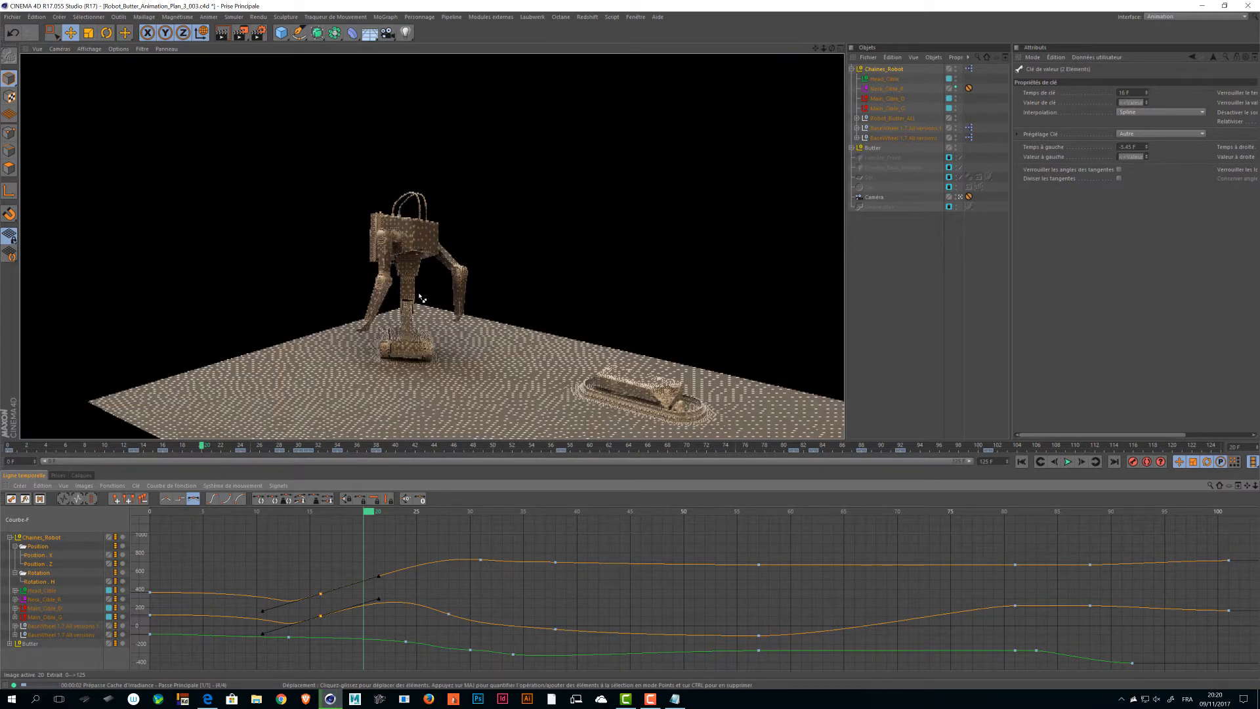
pyautogui.click(420, 296)
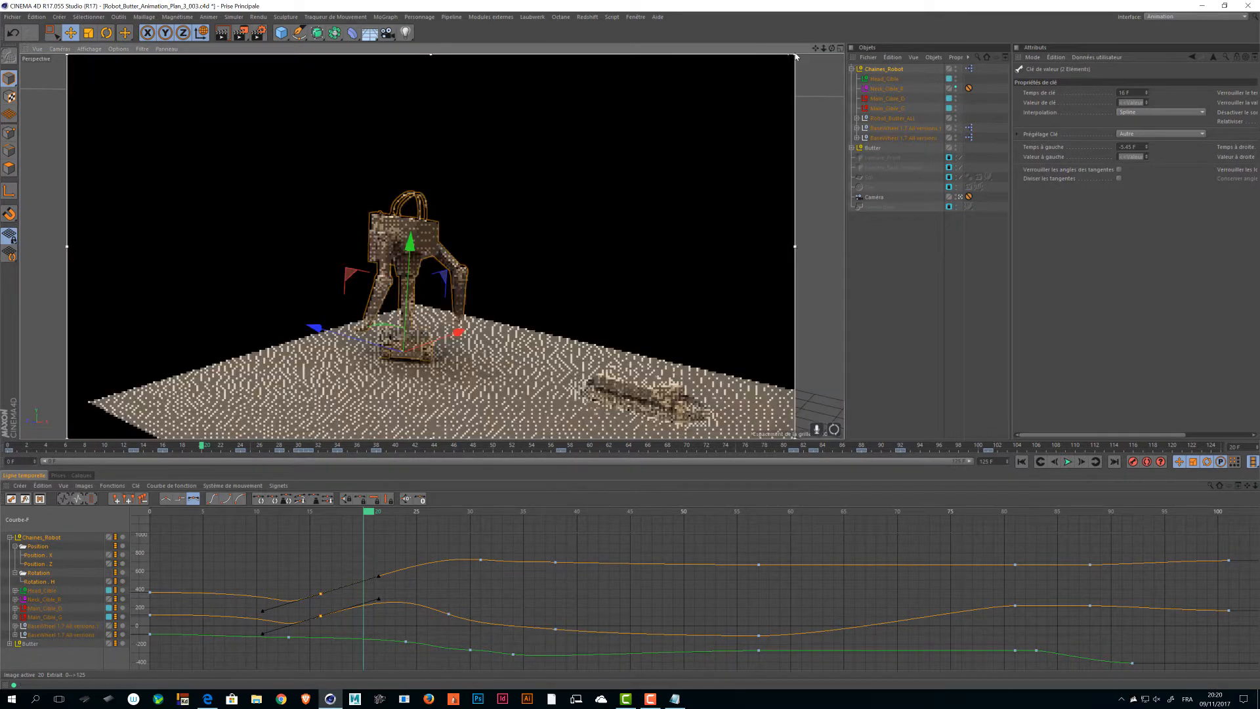
pyautogui.moveTo(794, 58); pyautogui.dragTo(498, 220)
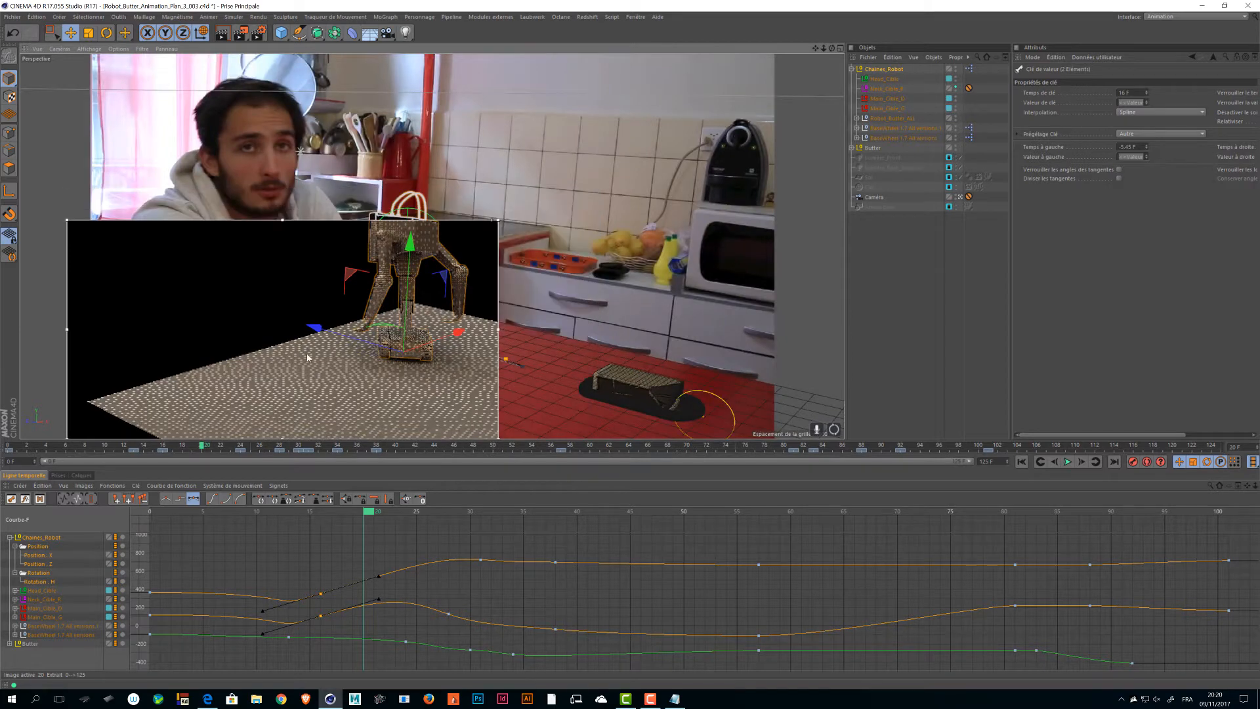
pyautogui.moveTo(69, 437); pyautogui.dragTo(267, 394)
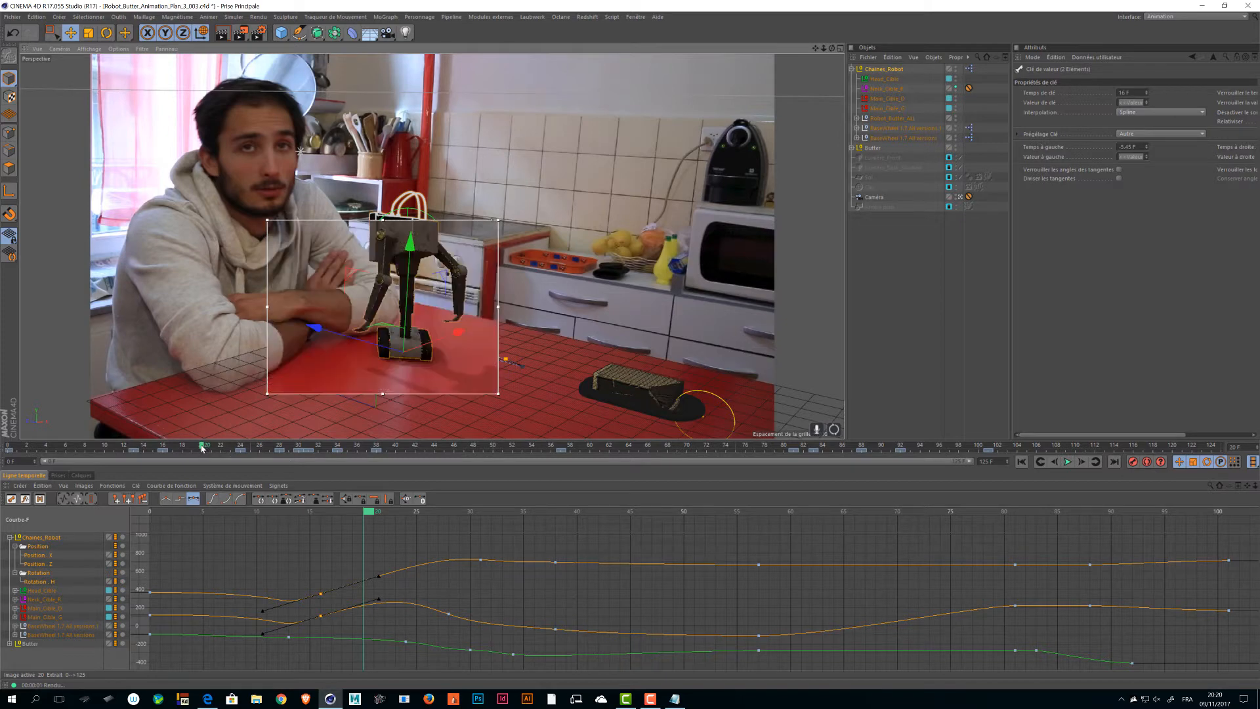
# - Examine the robot's start-up movement in the render region from frame 21 to frame 25, returning to frame 20
pyautogui.moveTo(205, 448); pyautogui.dragTo(210, 448)
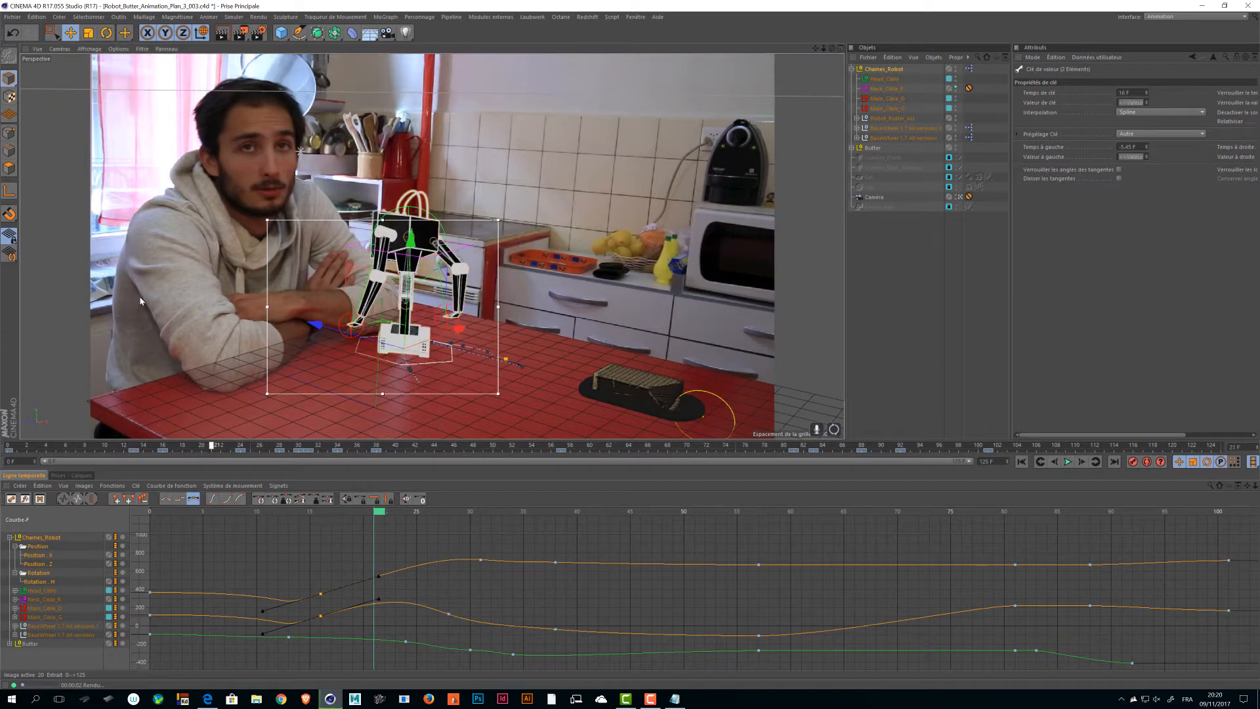
pyautogui.click(221, 447)
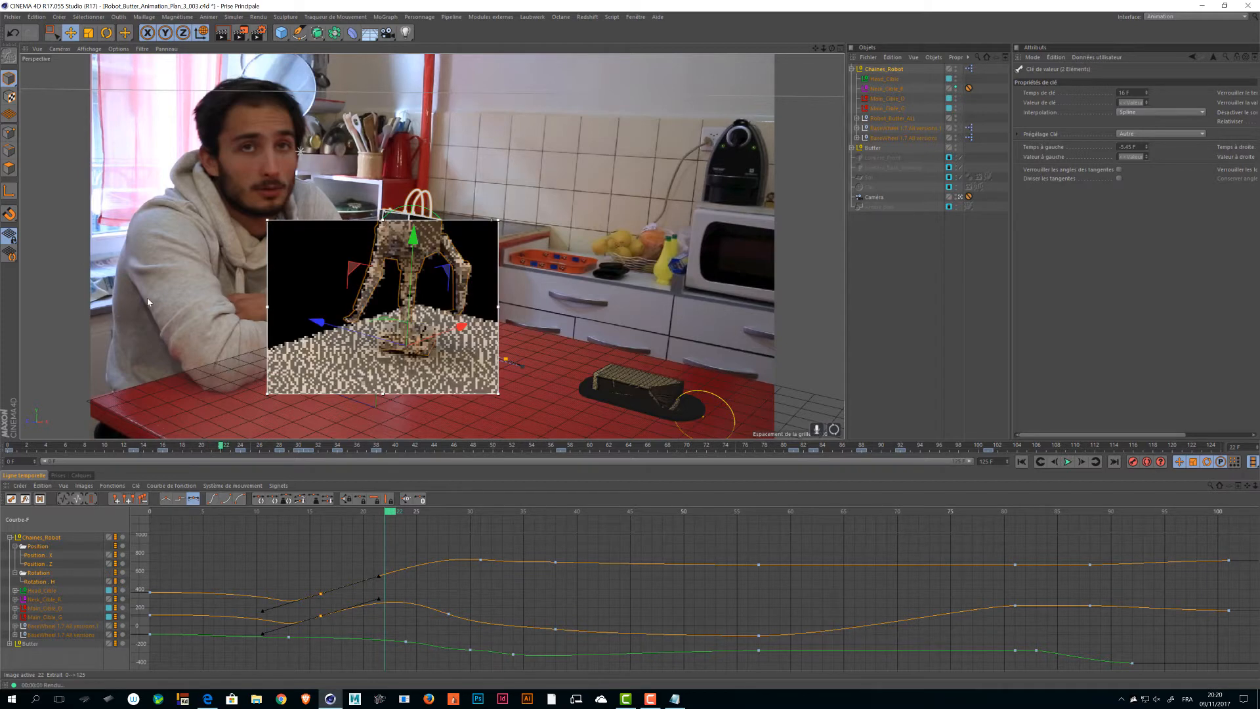
pyautogui.click(228, 448)
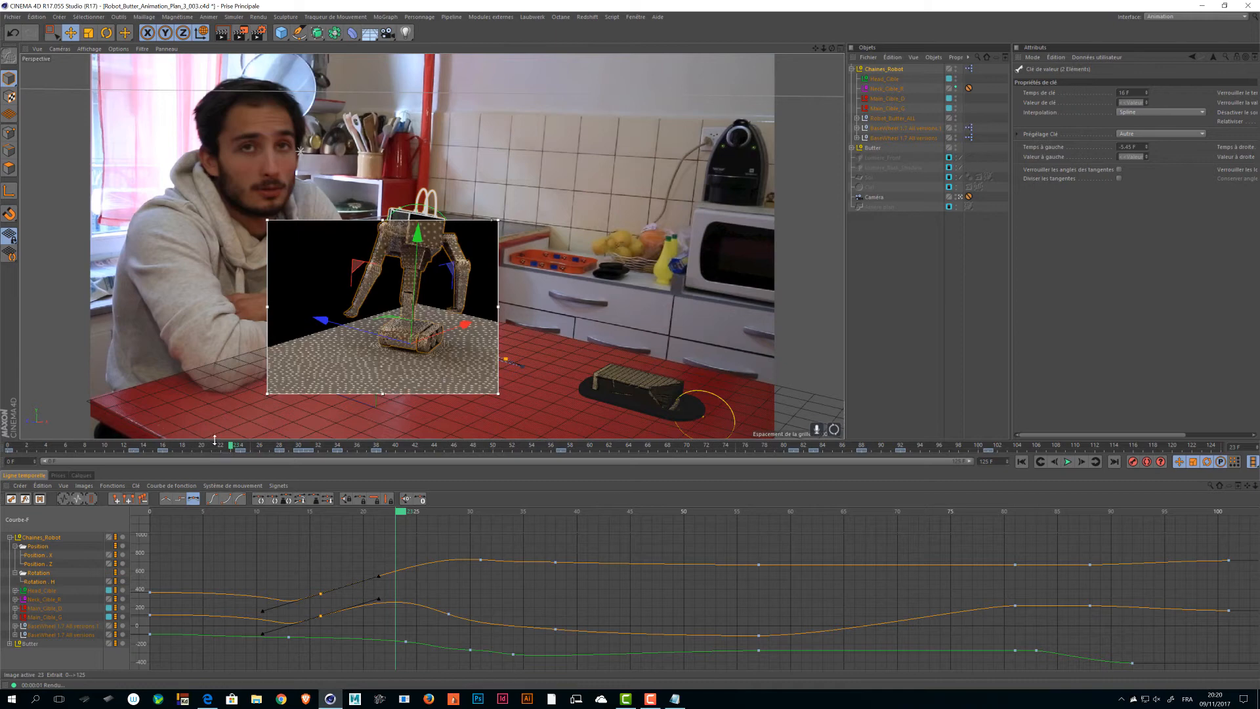
pyautogui.click(240, 448)
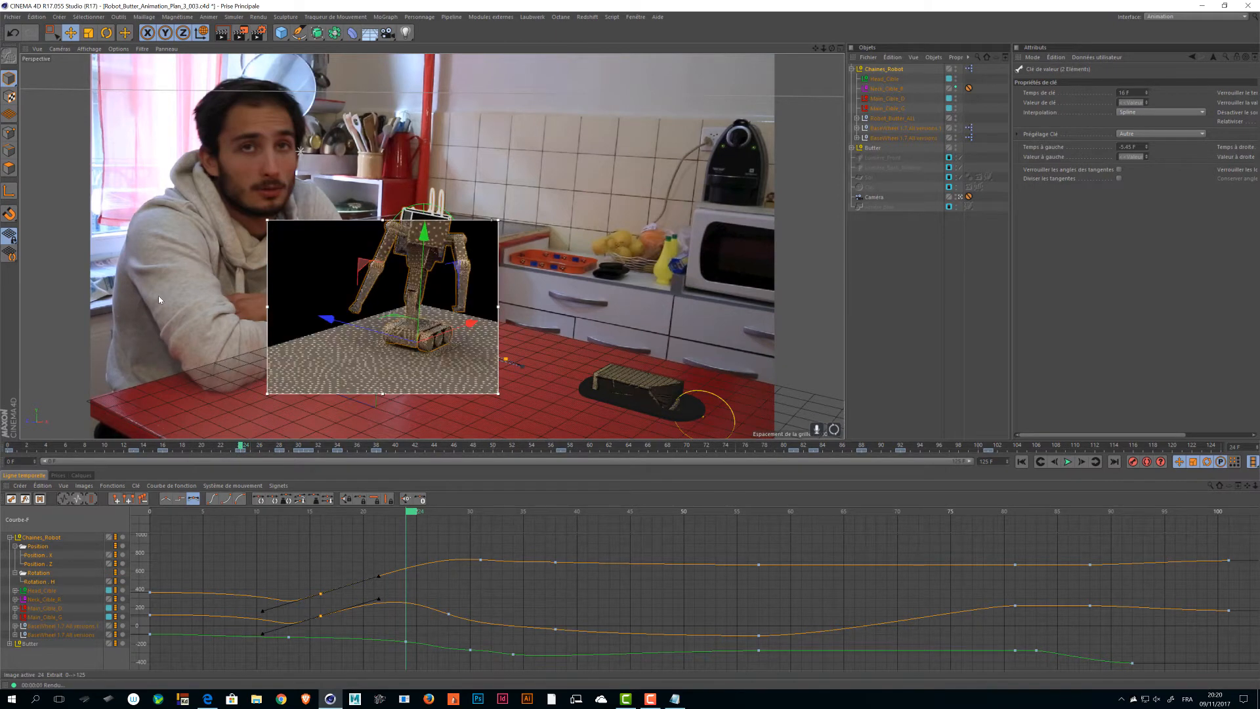
pyautogui.click(252, 447)
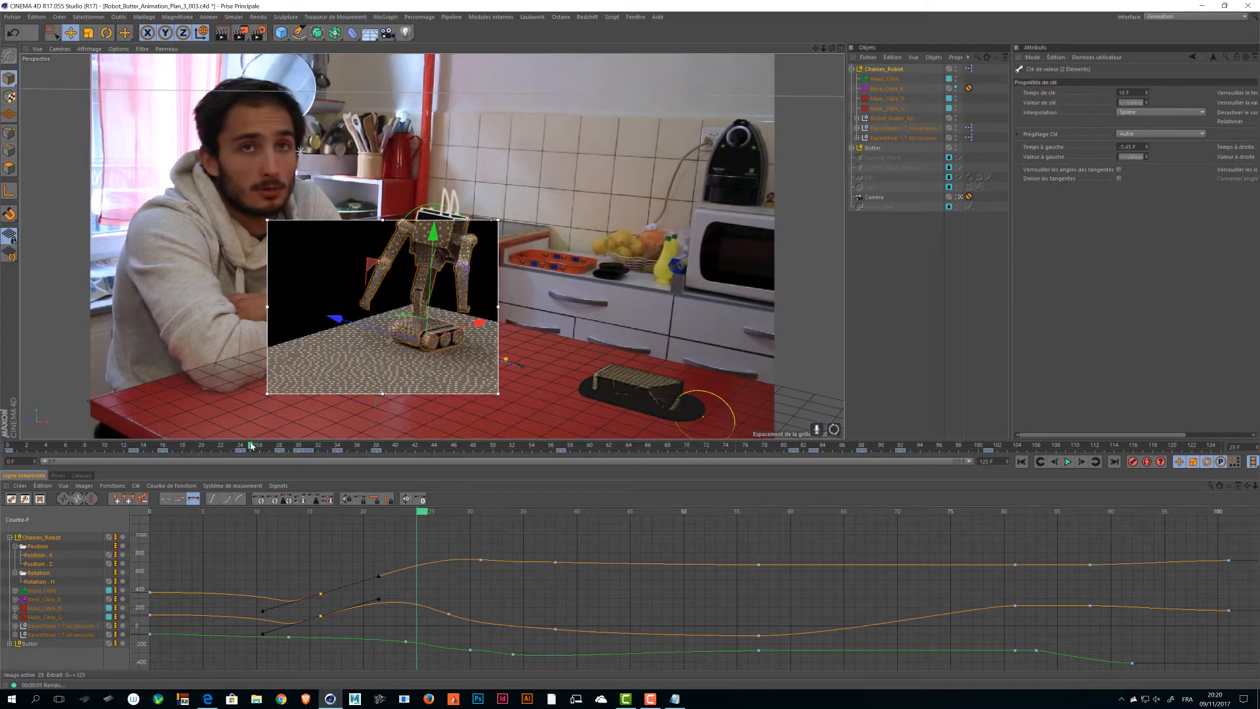
pyautogui.moveTo(252, 446); pyautogui.dragTo(201, 451)
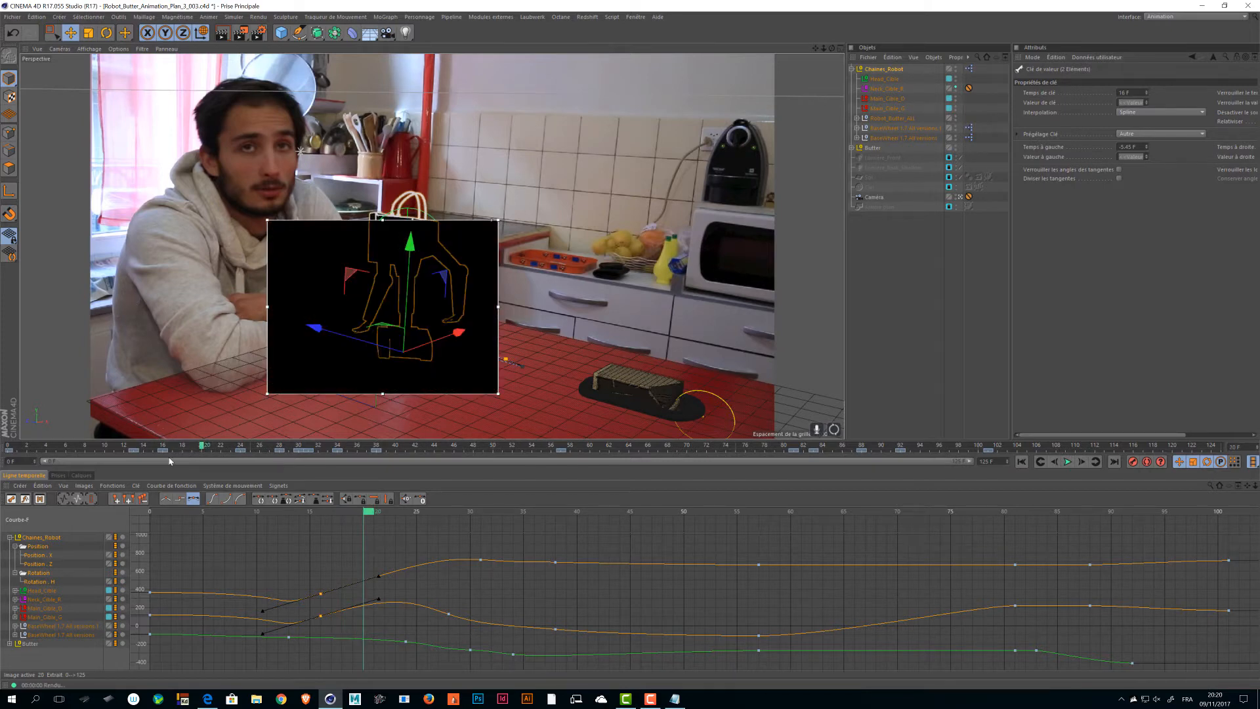
# - Deselect the robot, examine the rendered movement frame by frame from 20 to 27, and turn off the render region
pyautogui.click(913, 283)
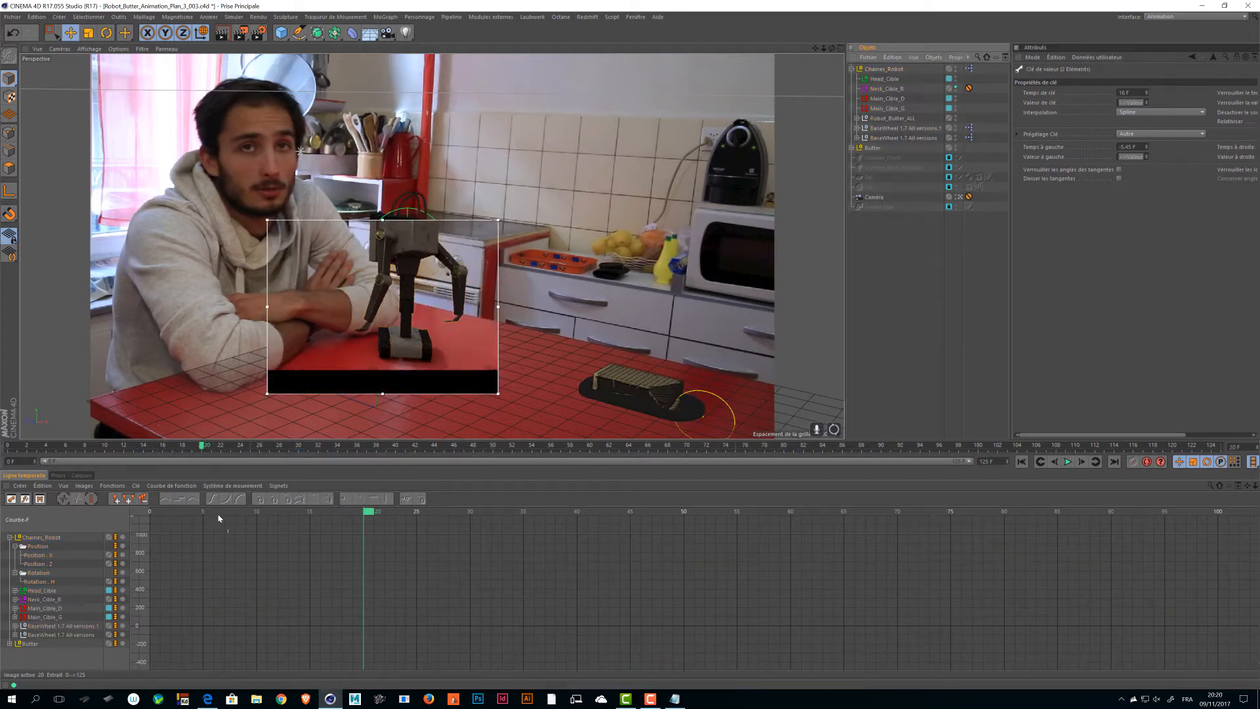
pyautogui.click(1082, 463)
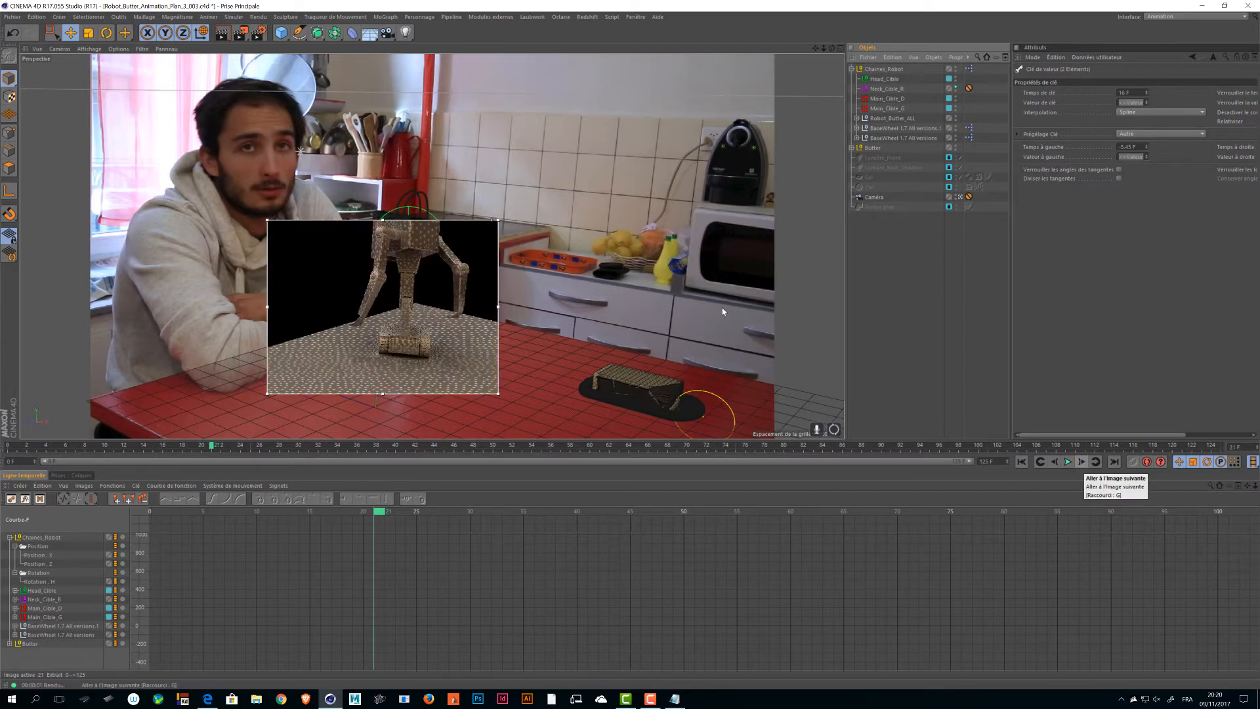
pyautogui.click(1082, 462)
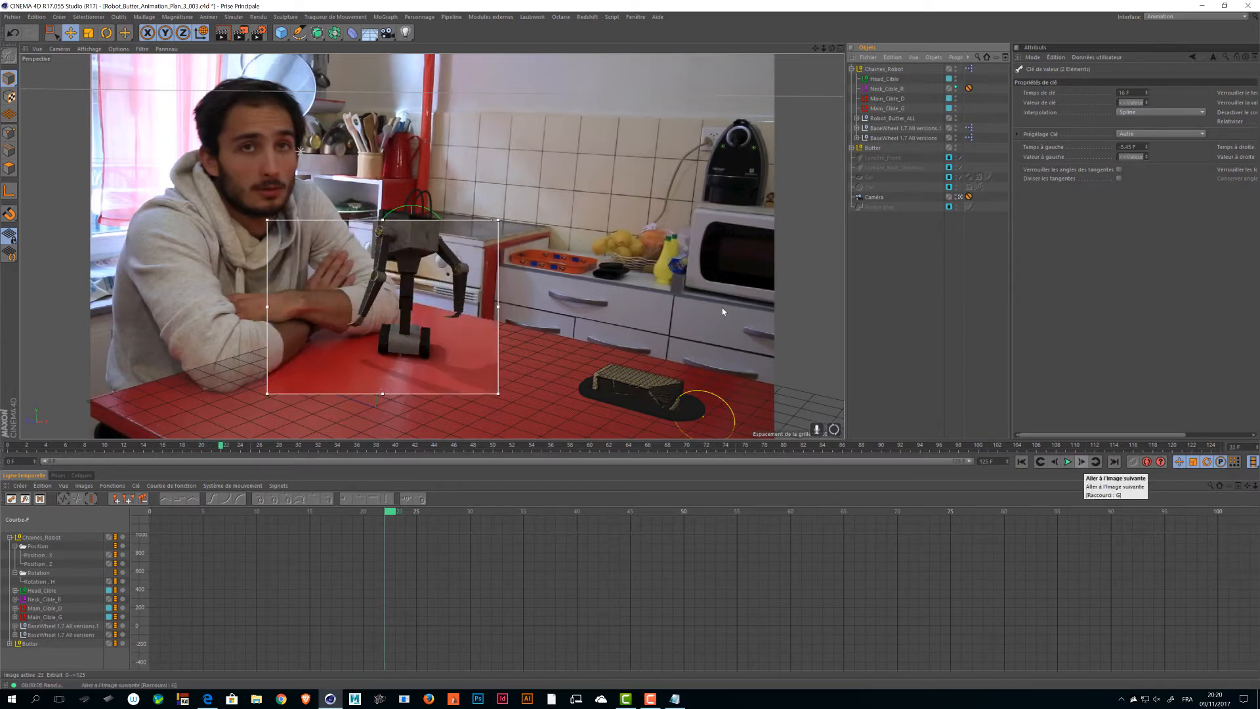
pyautogui.click(1081, 462)
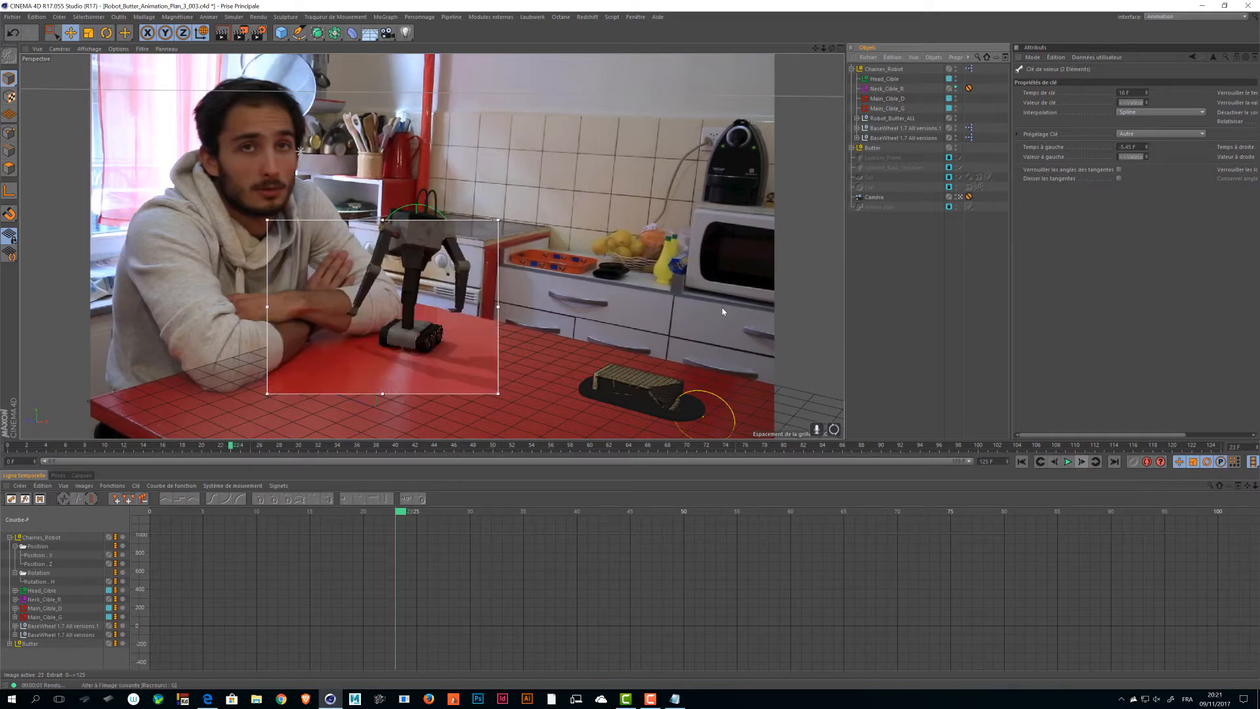
pyautogui.click(1082, 462)
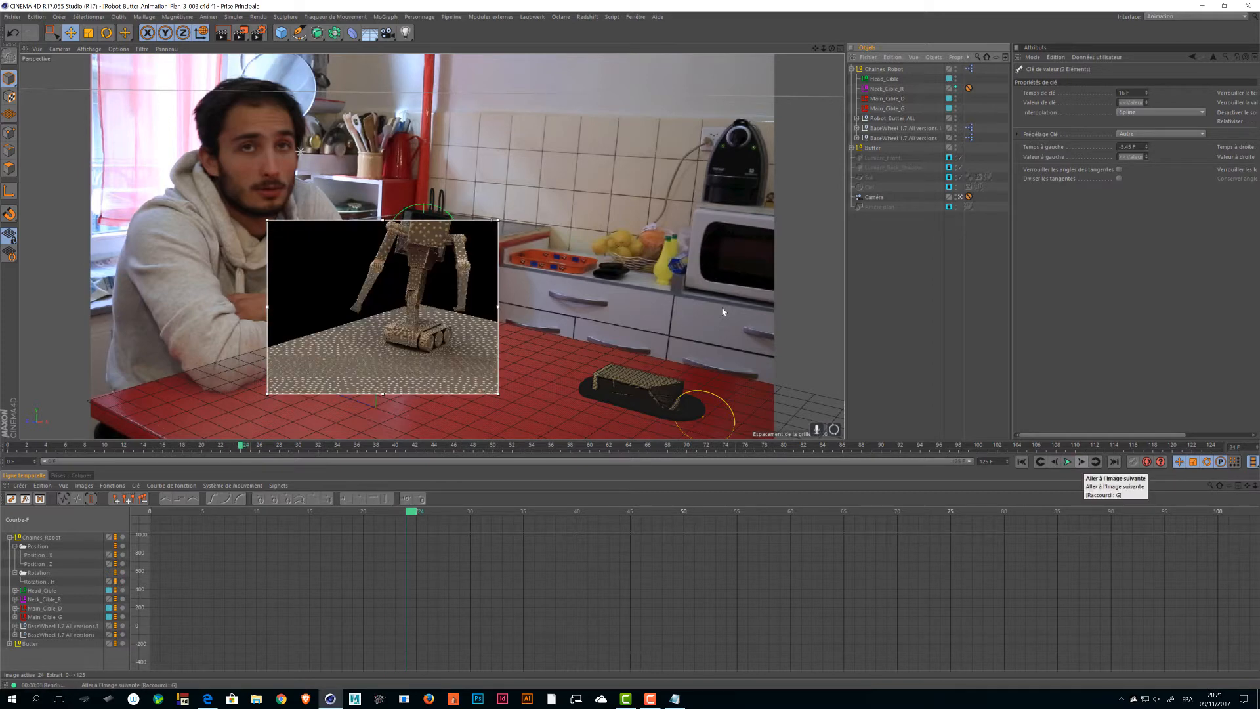
pyautogui.click(1081, 463)
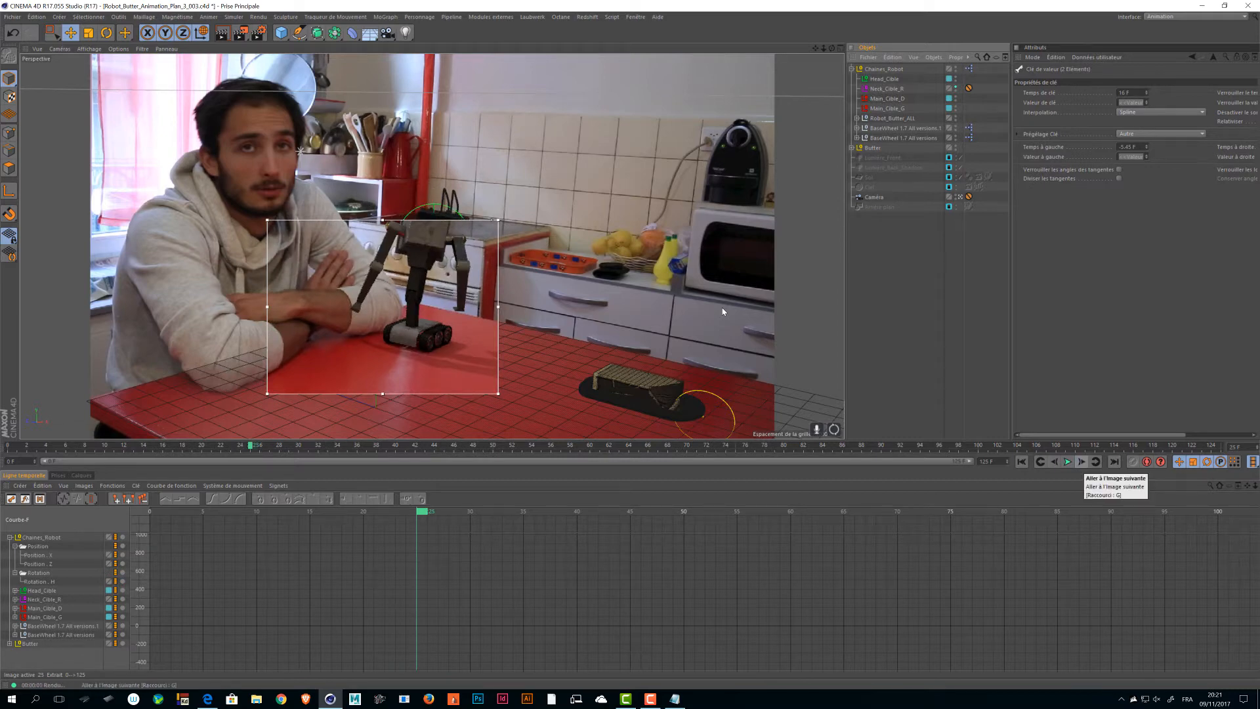
pyautogui.press('g')
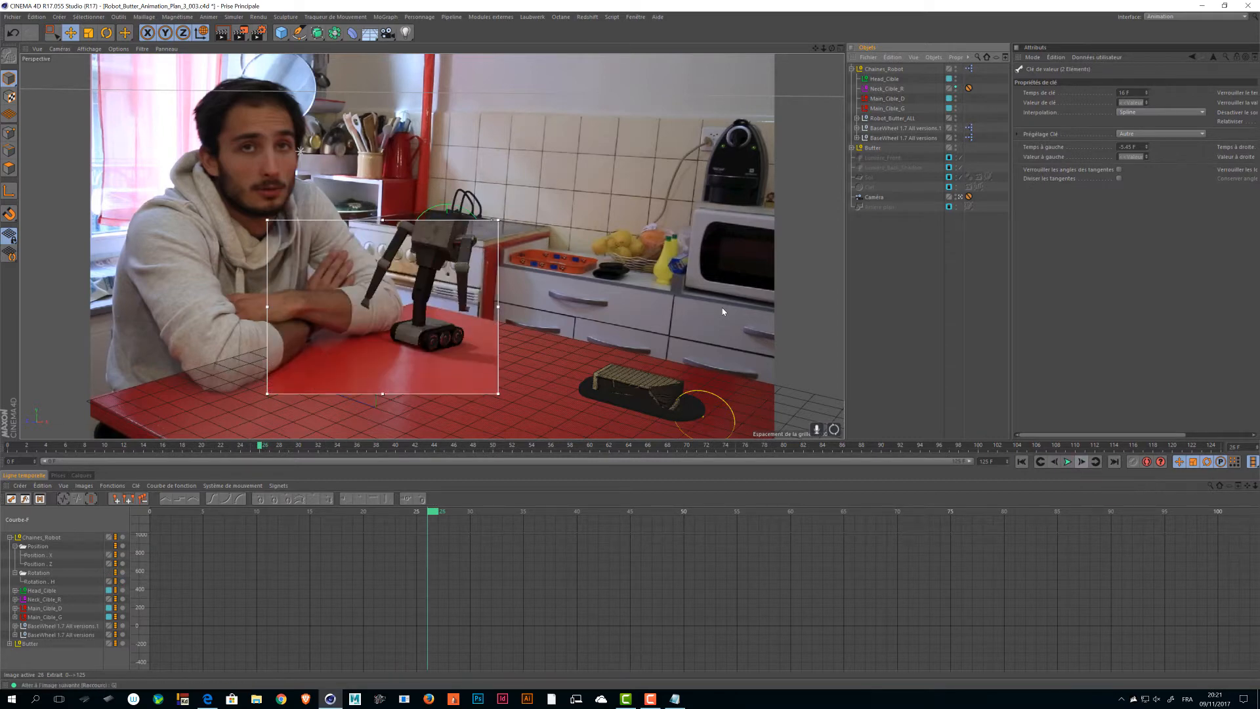
pyautogui.press('g')
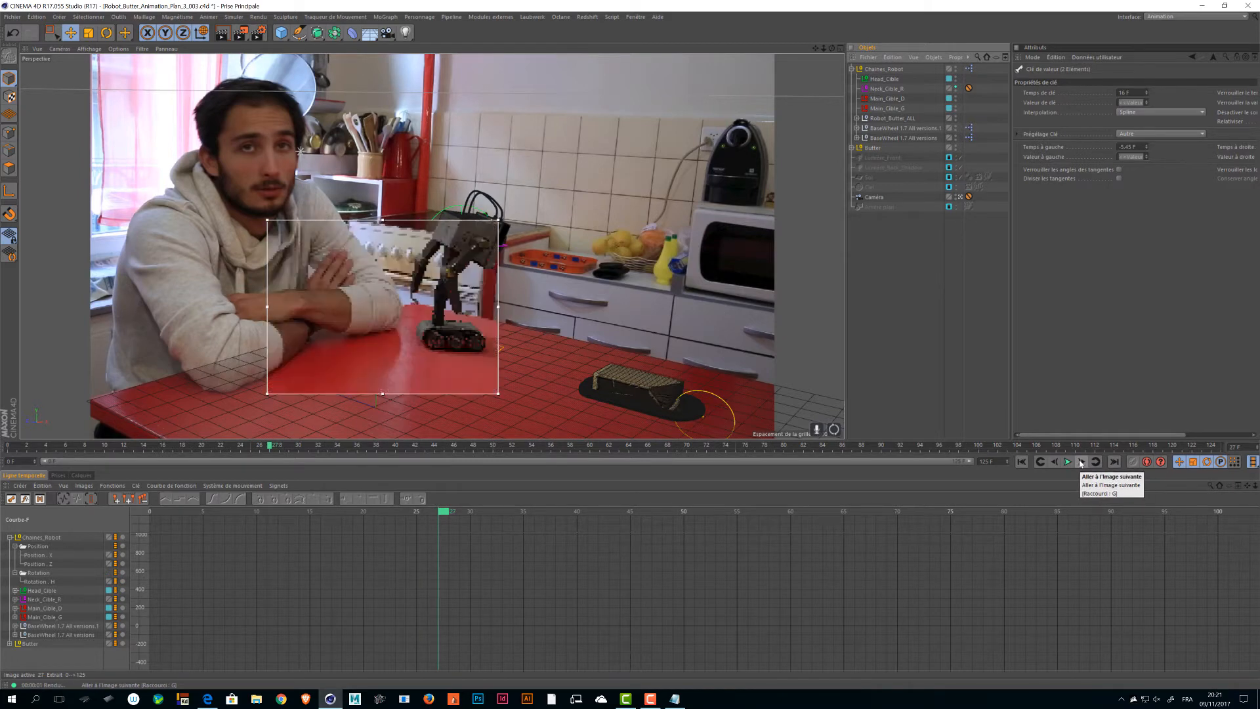
pyautogui.hotkey('alt', 'r')
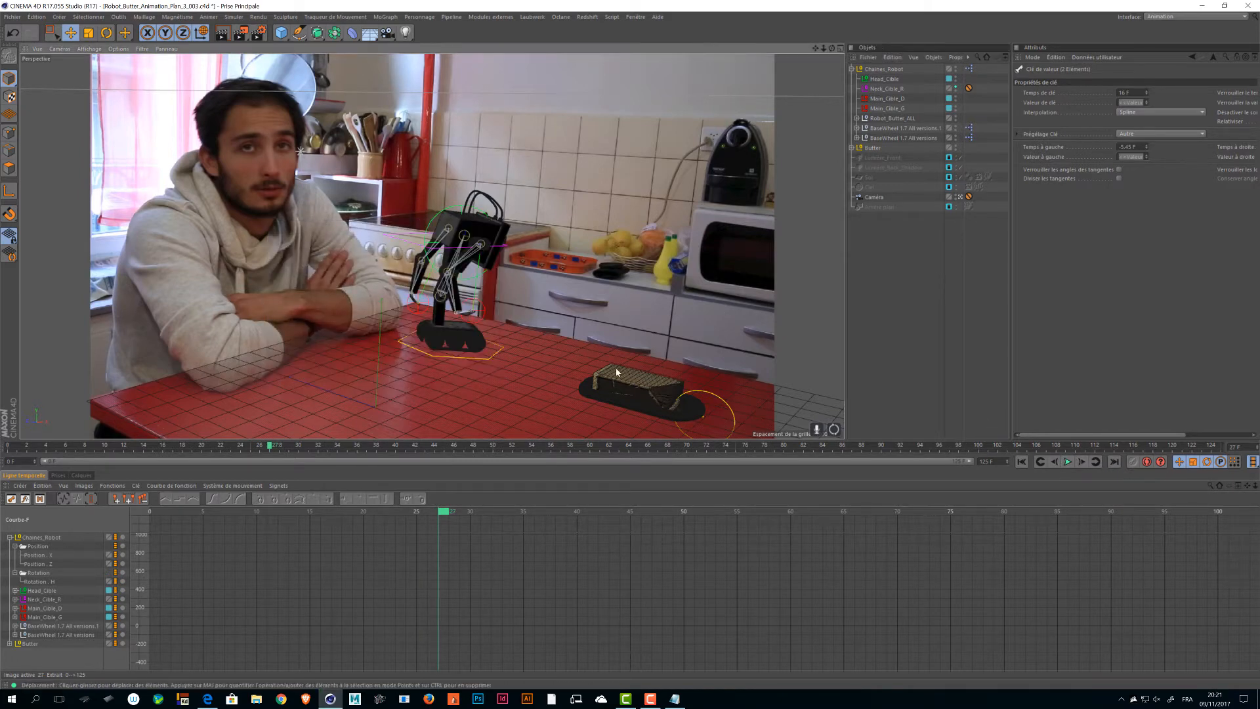
# - Save the scene and set the animation's end to frame 50
pyautogui.hotkey('ctrl', 's')
pyautogui.moveTo(95, 447); pyautogui.dragTo(17, 454)
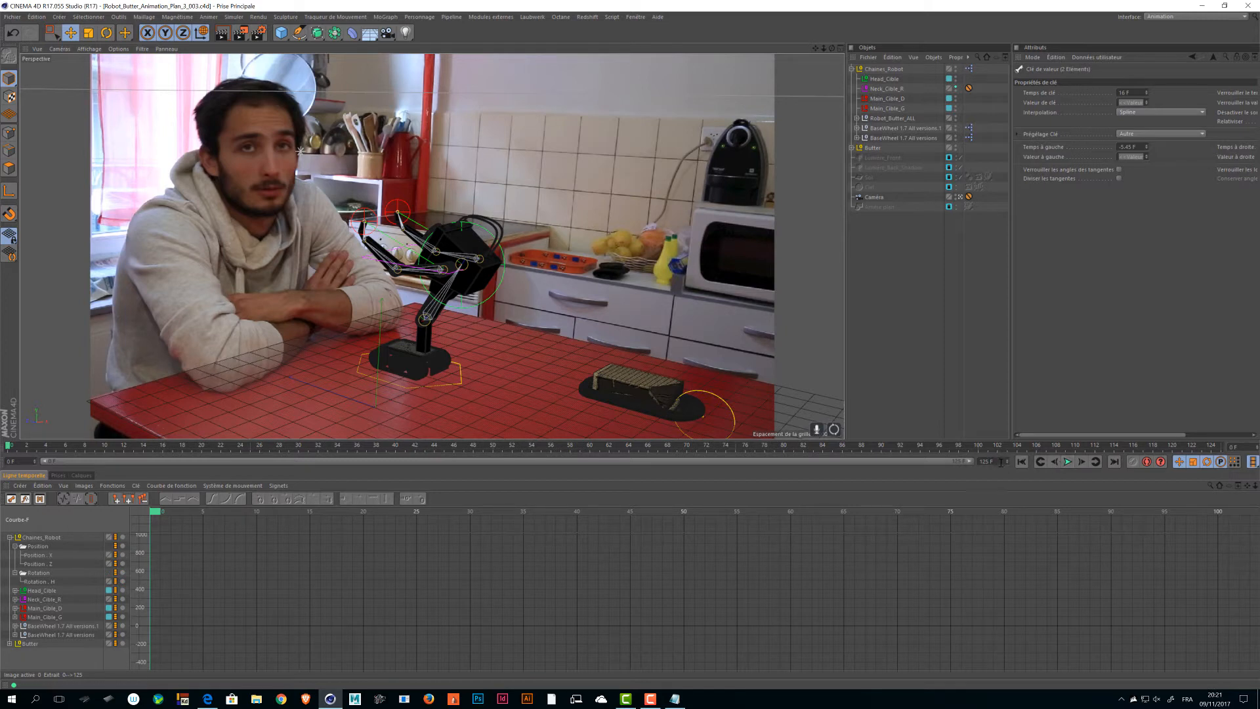
pyautogui.write('50')
pyautogui.press('Return')
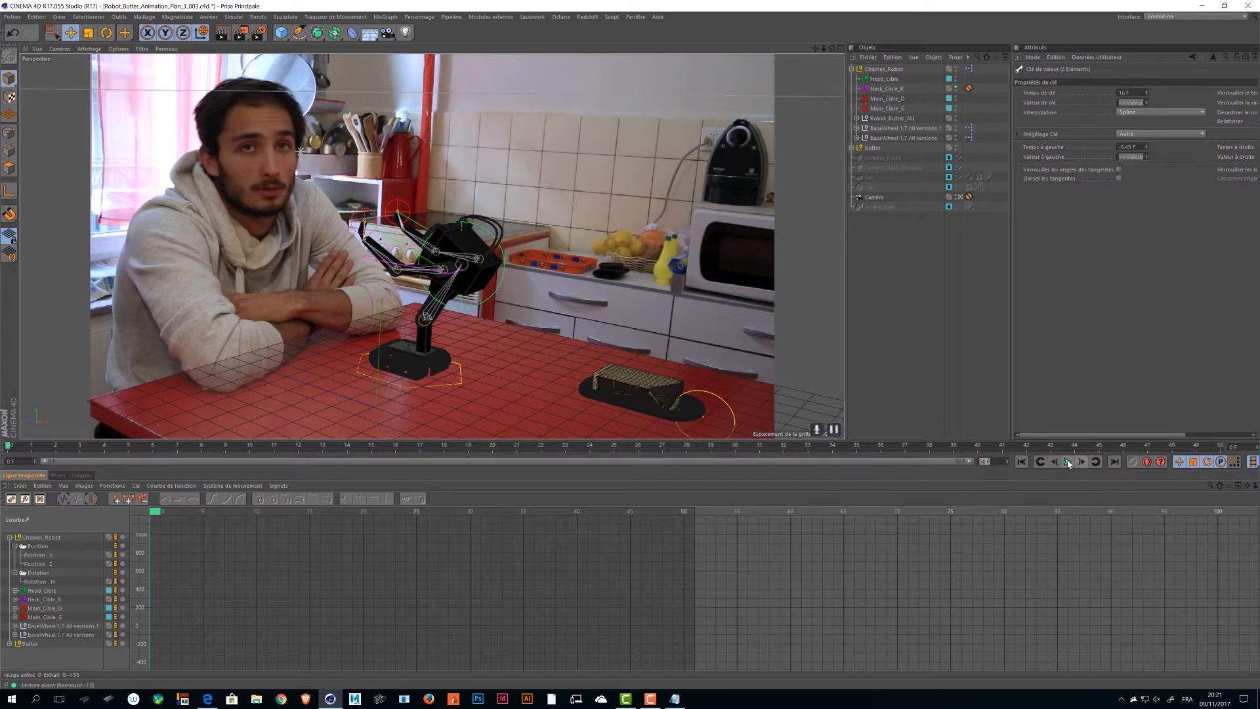
# - Play the 50-frame animation twice to judge the robot's start-up movement, and return to frame 0
pyautogui.press('F8')
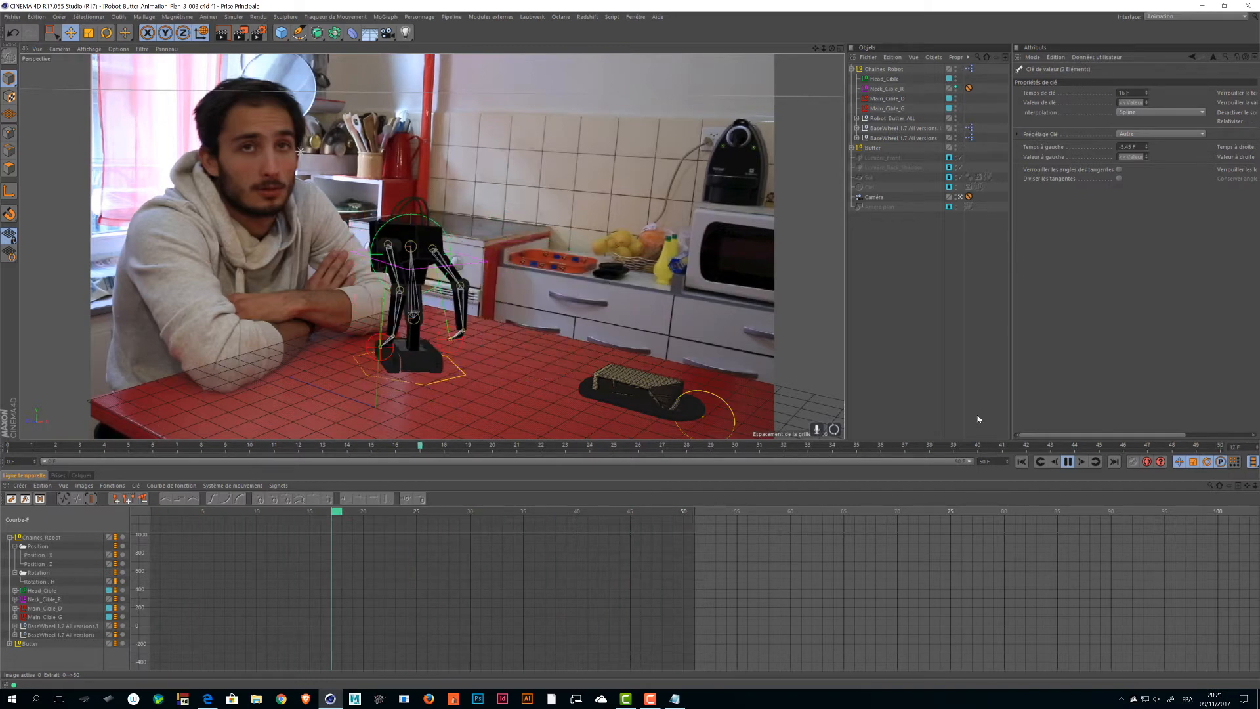
pyautogui.click(1068, 461)
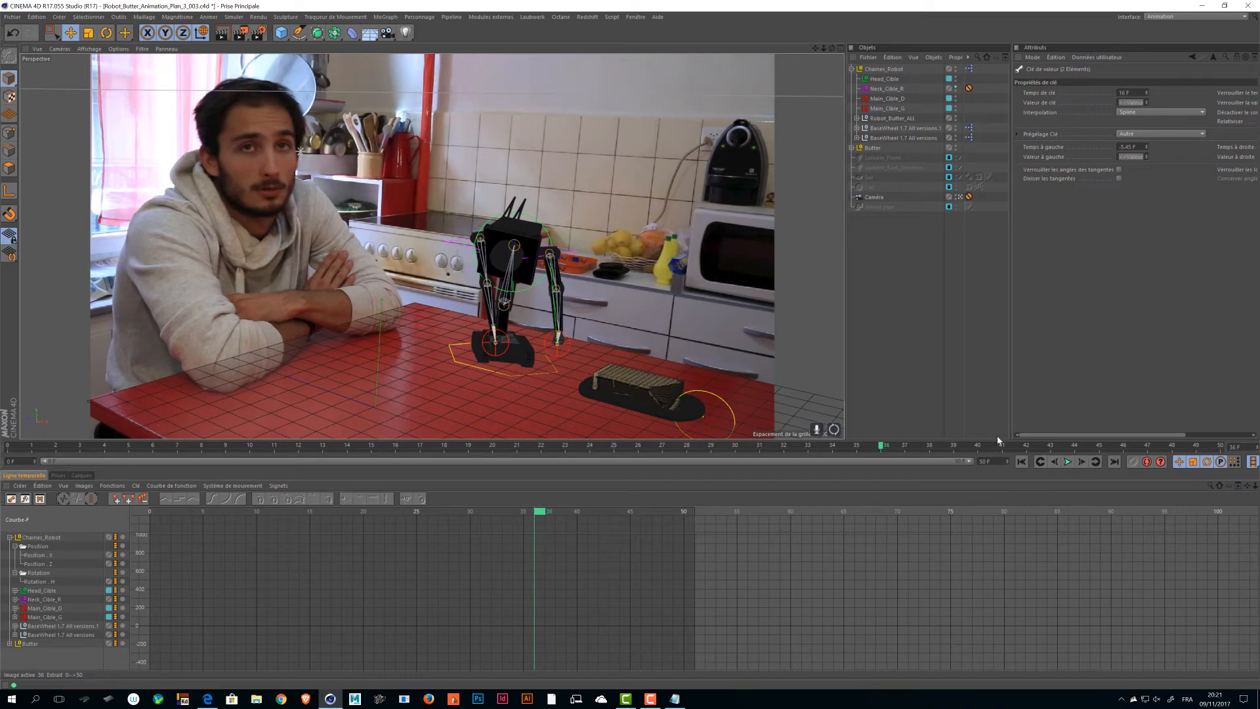
pyautogui.moveTo(43, 448); pyautogui.dragTo(125, 526)
pyautogui.press('F8')
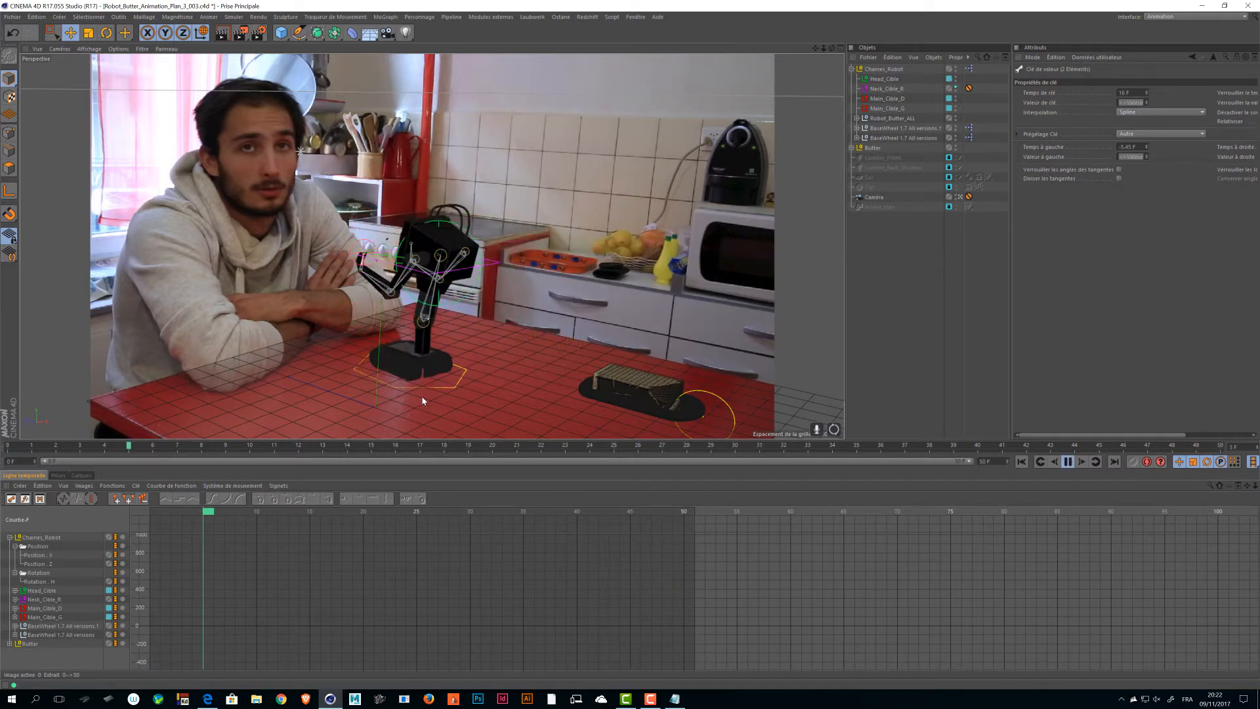
pyautogui.press('F8')
pyautogui.moveTo(274, 449); pyautogui.dragTo(3, 424)
# - Isolate the robot's main Rotation H curve, select its frame 13 key, and check the movement from frame 0 to frame 13
pyautogui.click(42, 538)
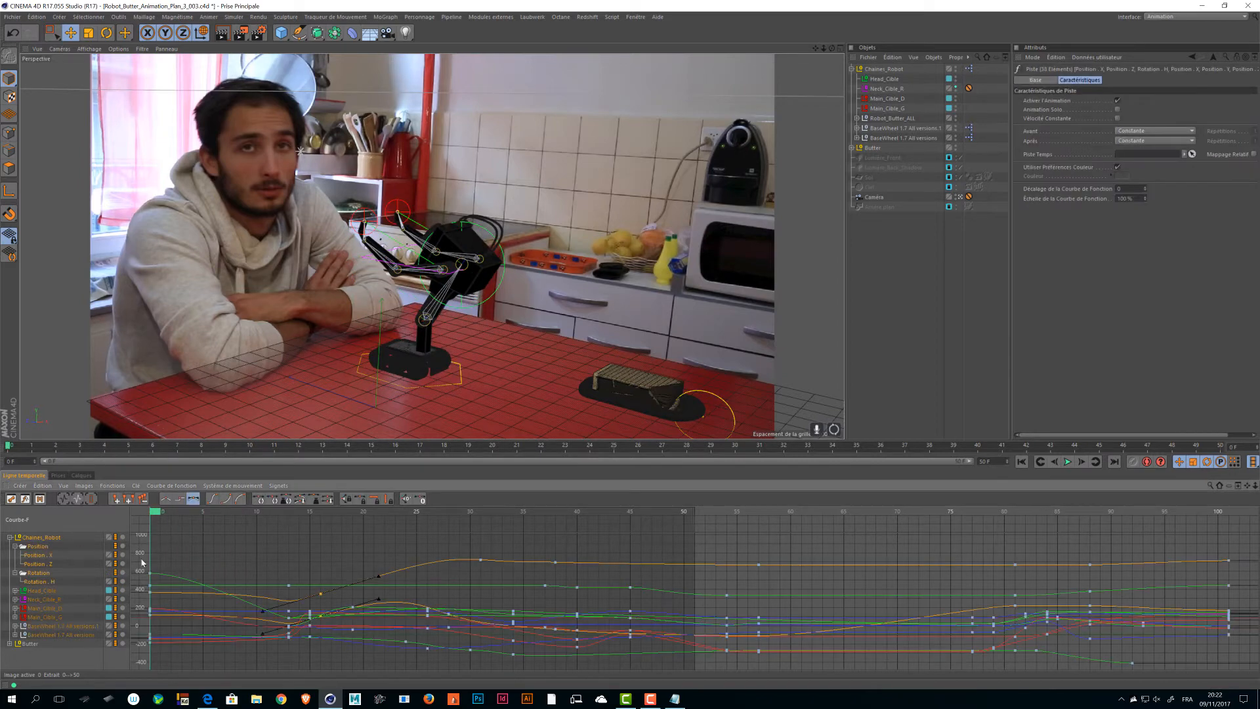
pyautogui.click(34, 583)
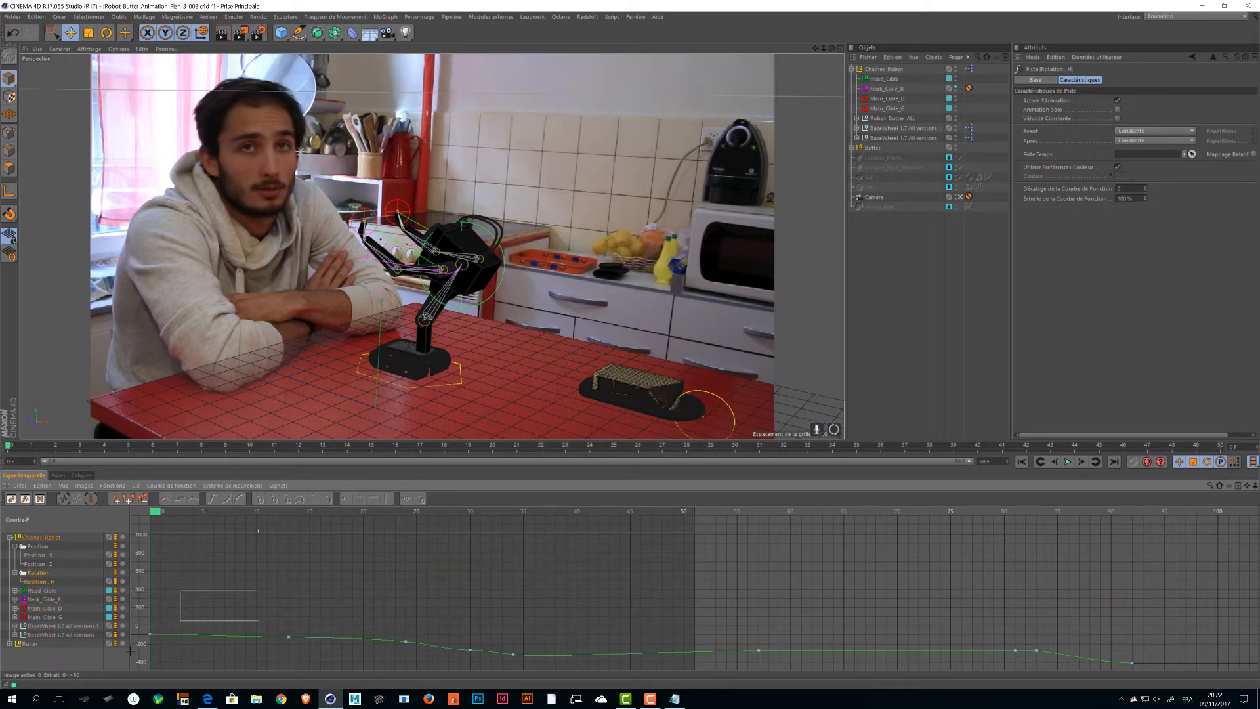
pyautogui.click(289, 636)
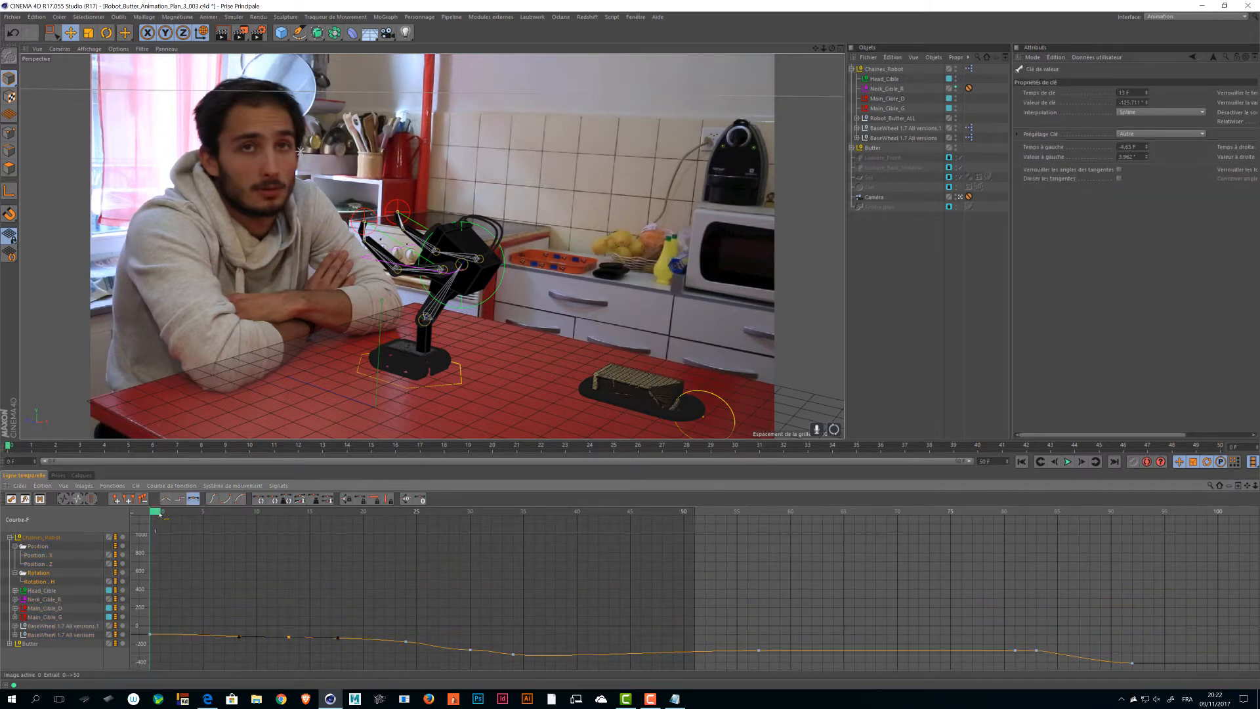
pyautogui.moveTo(160, 515); pyautogui.dragTo(292, 534)
# - Try to lengthen the outgoing tangent of the frame 0 key on the robot's Rotation H curve
pyautogui.moveTo(176, 649); pyautogui.dragTo(135, 651)
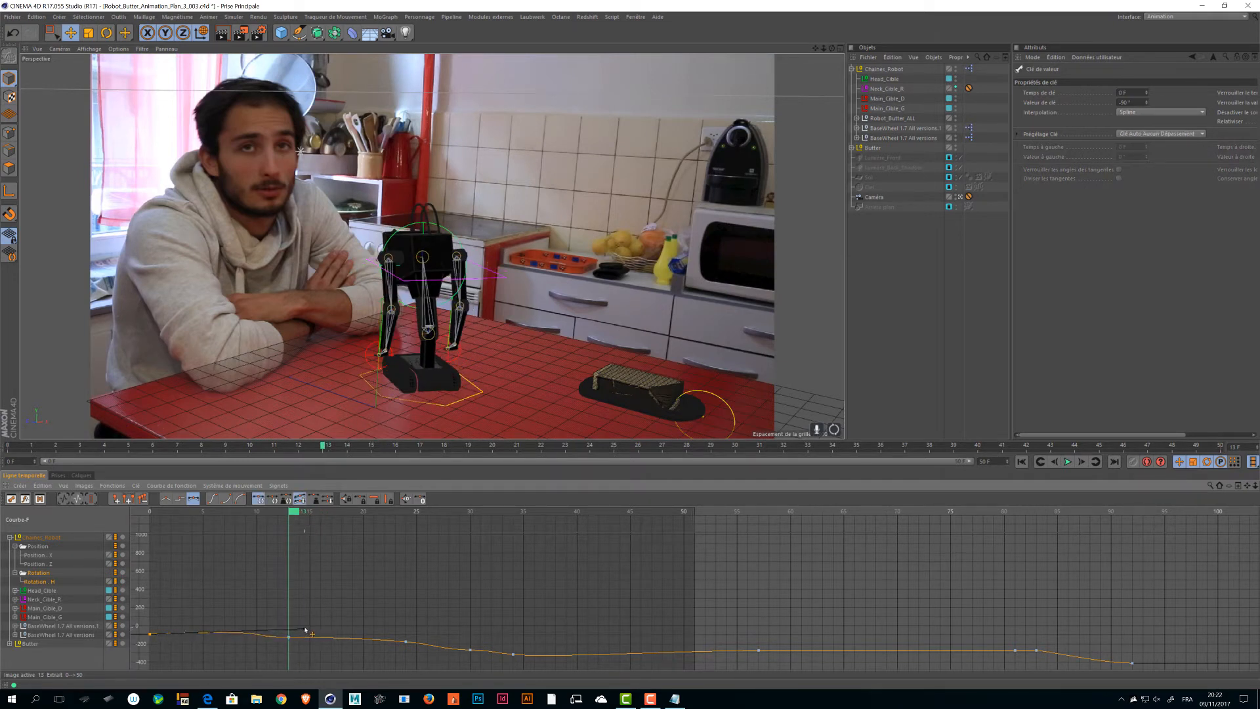
pyautogui.moveTo(311, 634); pyautogui.dragTo(309, 634)
pyautogui.moveTo(293, 515); pyautogui.dragTo(121, 541)
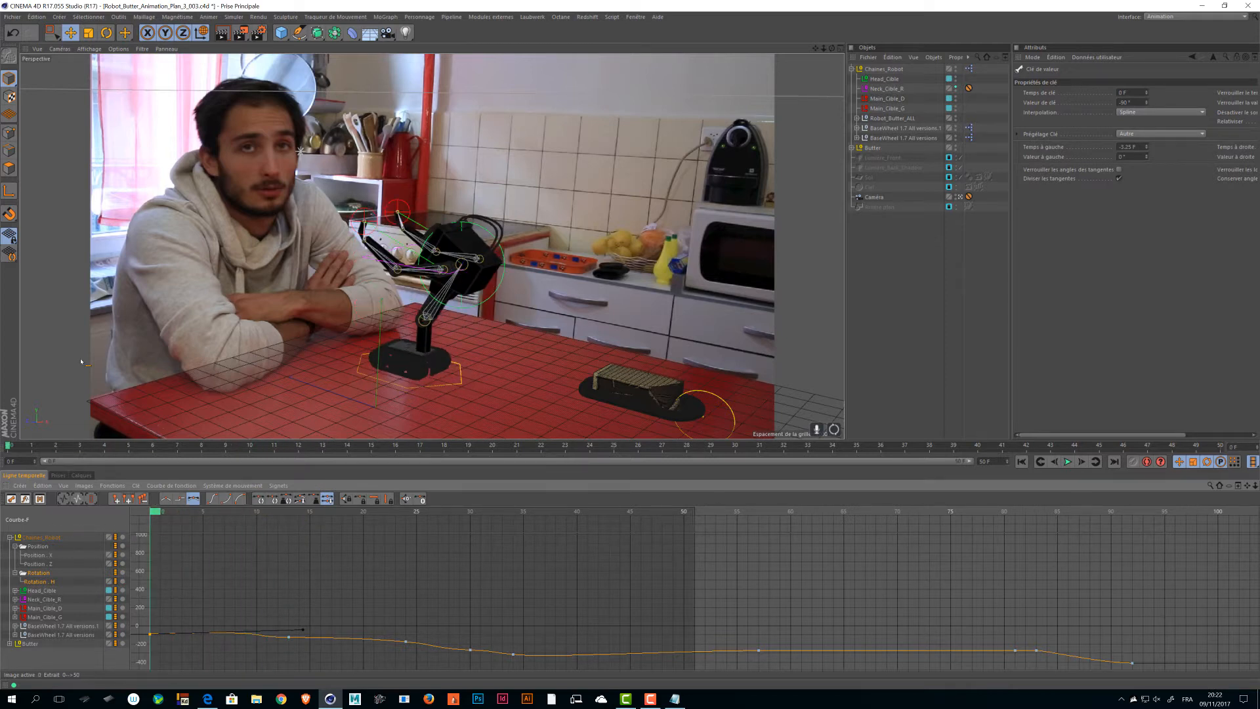
pyautogui.hotkey('ctrl', 'z')
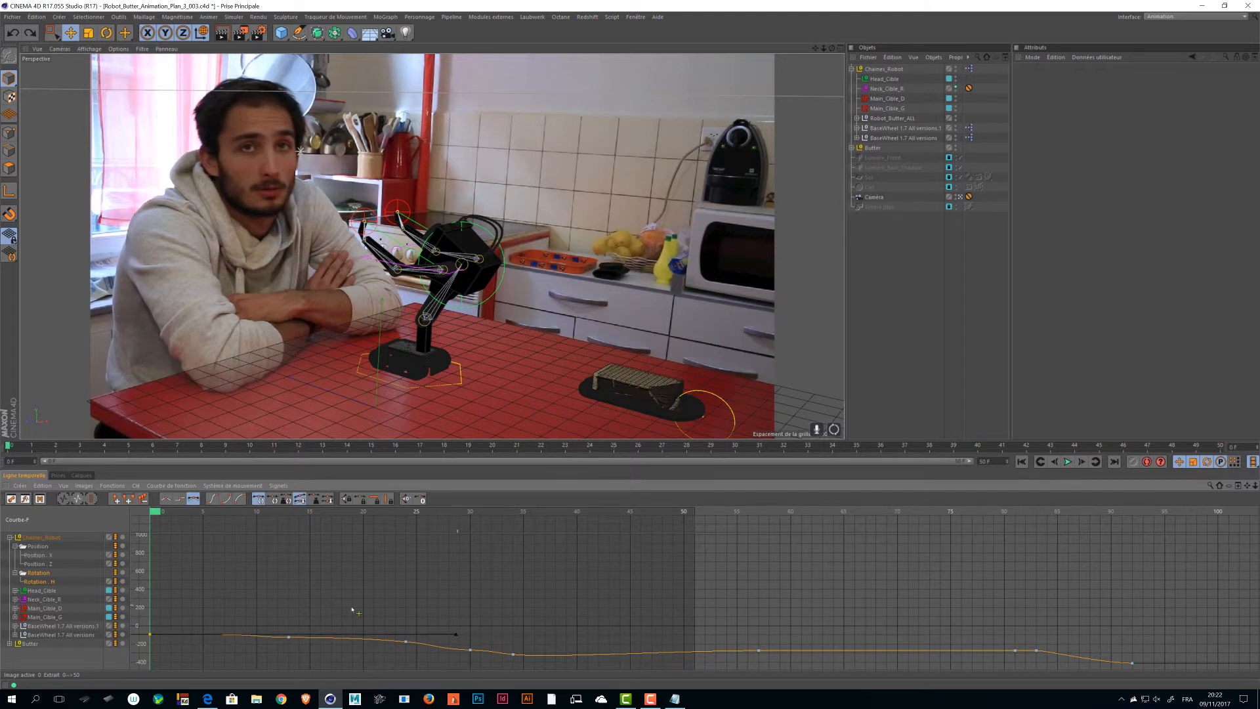
pyautogui.moveTo(352, 610); pyautogui.dragTo(270, 608)
pyautogui.hotkey('ctrl', 'z')
# - Try to smooth the robot's Rotation H curve by extending the frame 0 tangent and reshaping the frame 13 tangent
pyautogui.press('h')
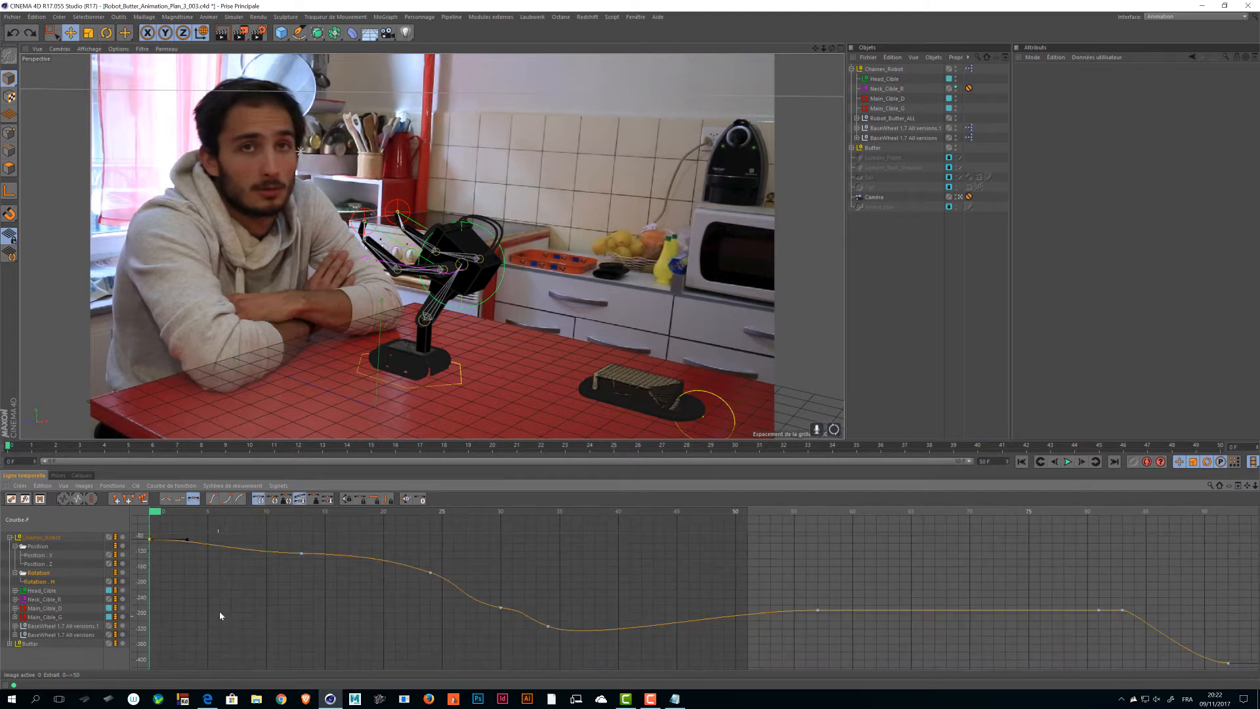
pyautogui.moveTo(233, 599)
pyautogui.keyDown('alt'); pyautogui.mouseDown(button='middle')
pyautogui.moveTo(378, 602)
pyautogui.moveTo(241, 613)
pyautogui.mouseUp(button='middle'); pyautogui.keyUp('alt')
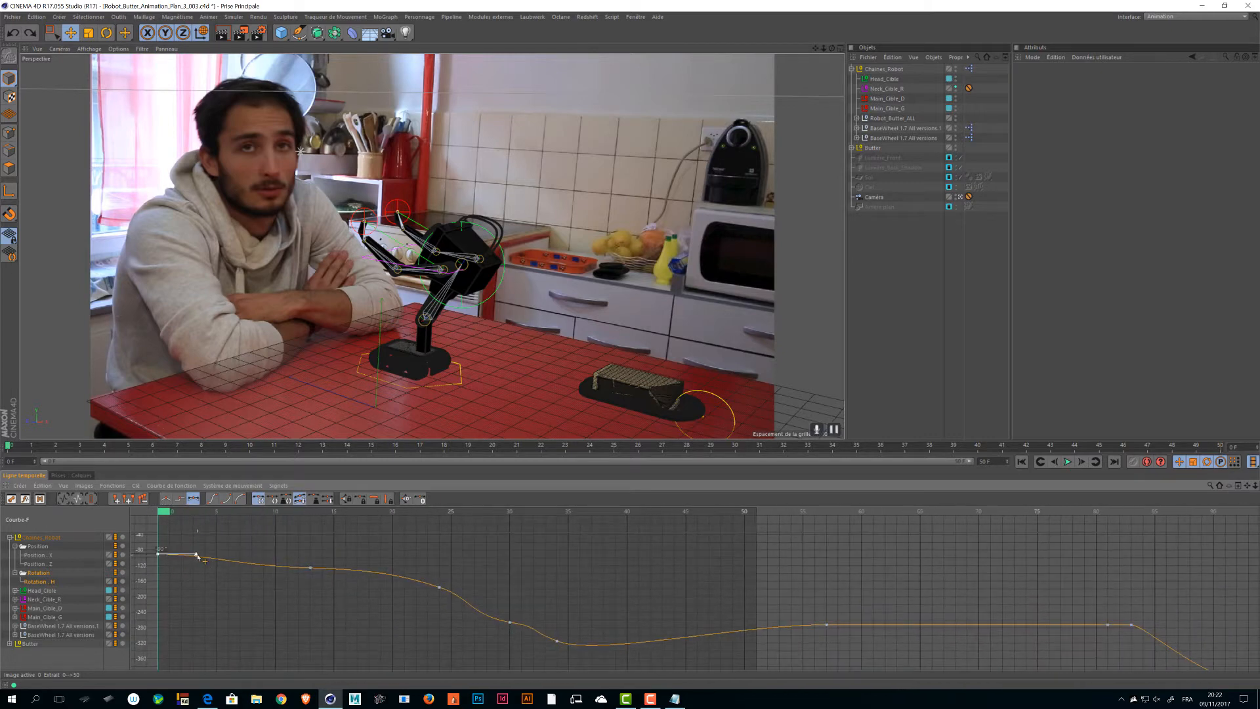
pyautogui.moveTo(378, 549); pyautogui.dragTo(316, 577)
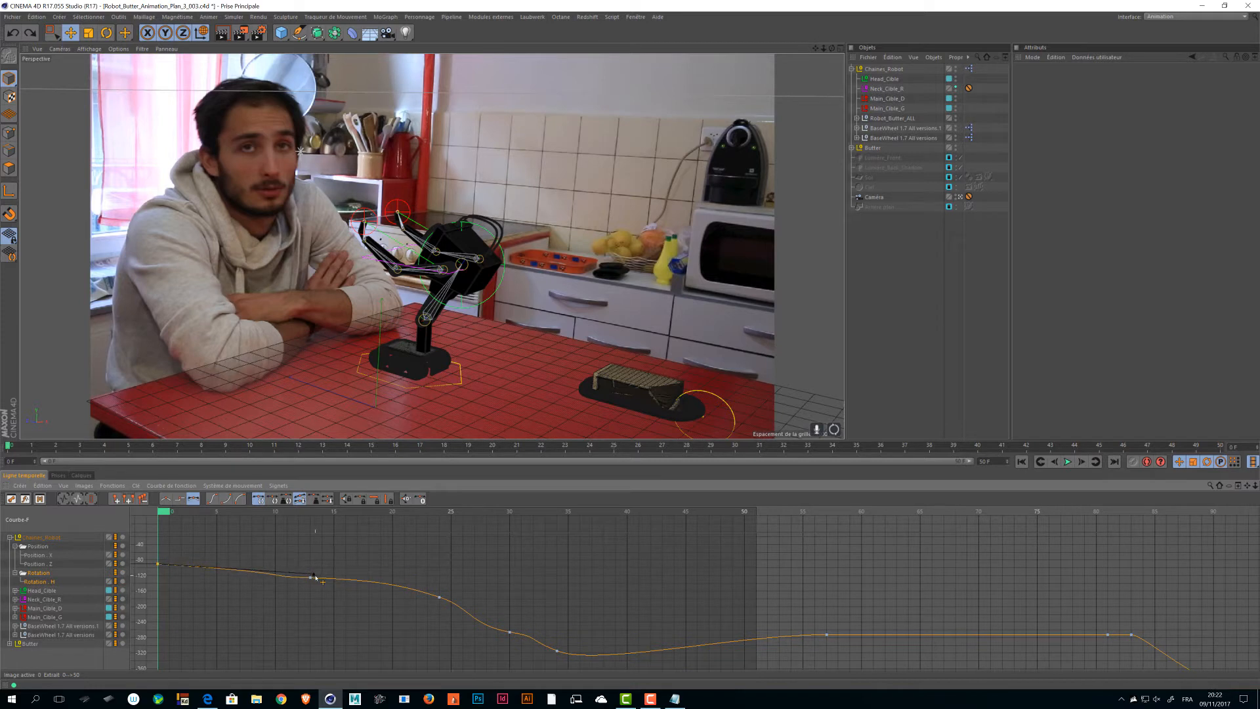
pyautogui.moveTo(634, 563); pyautogui.dragTo(459, 565)
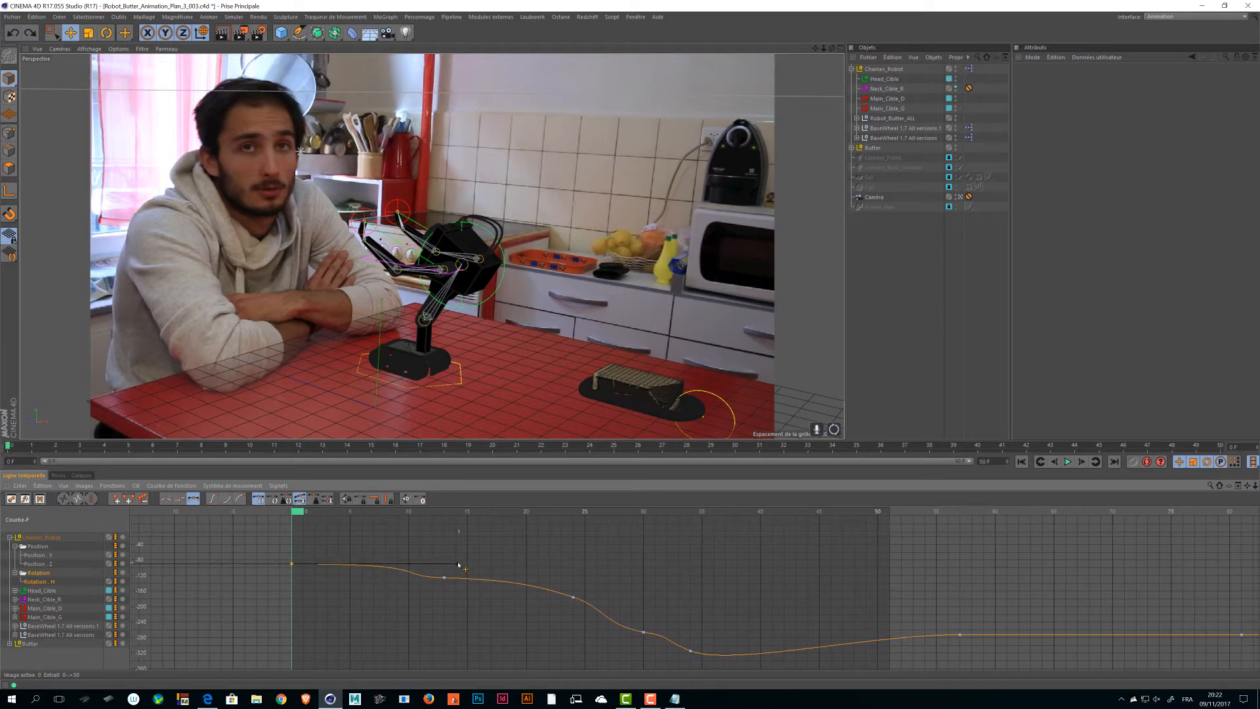
pyautogui.click(445, 578)
pyautogui.moveTo(474, 579)
pyautogui.mouseDown()
pyautogui.moveTo(525, 580)
pyautogui.moveTo(472, 581)
pyautogui.moveTo(441, 608)
pyautogui.moveTo(485, 580)
pyautogui.moveTo(457, 579)
pyautogui.mouseUp()
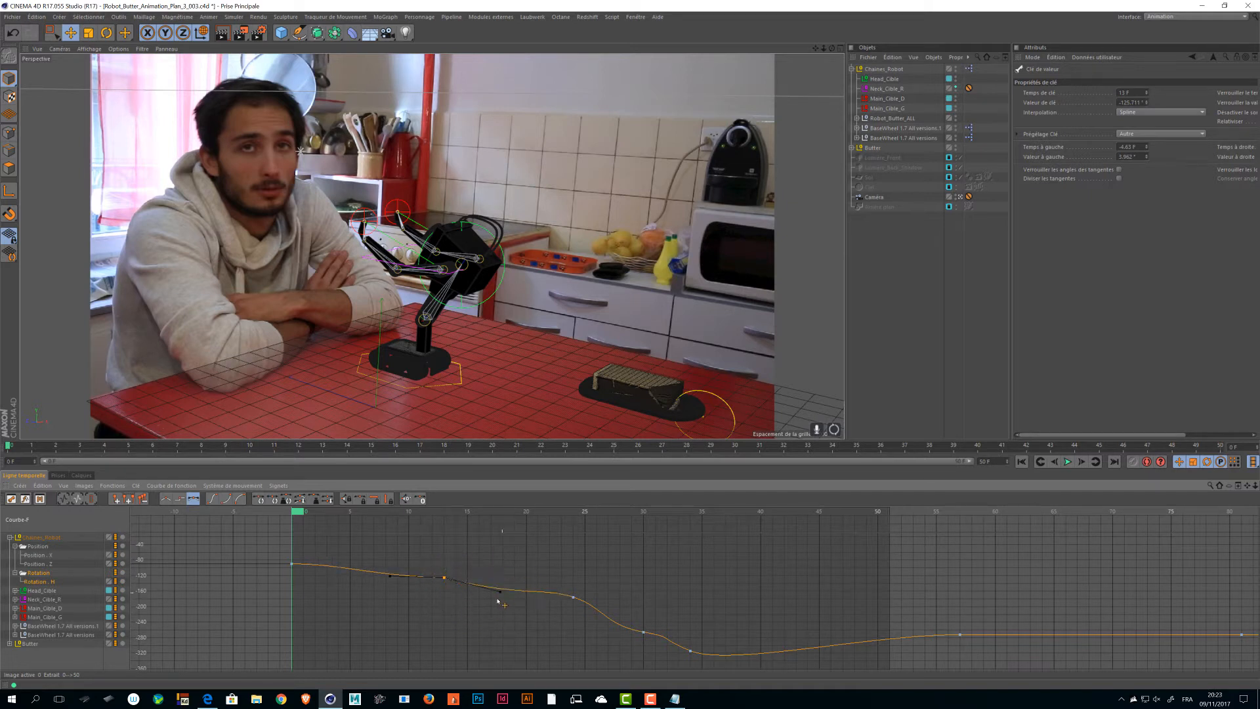
pyautogui.hotkey('ctrl', 'z')
# - Extend the Rotation H curve's frame 0 tangent horizontally to about 6 frames, checking the movement up to frame 19
pyautogui.click(292, 564)
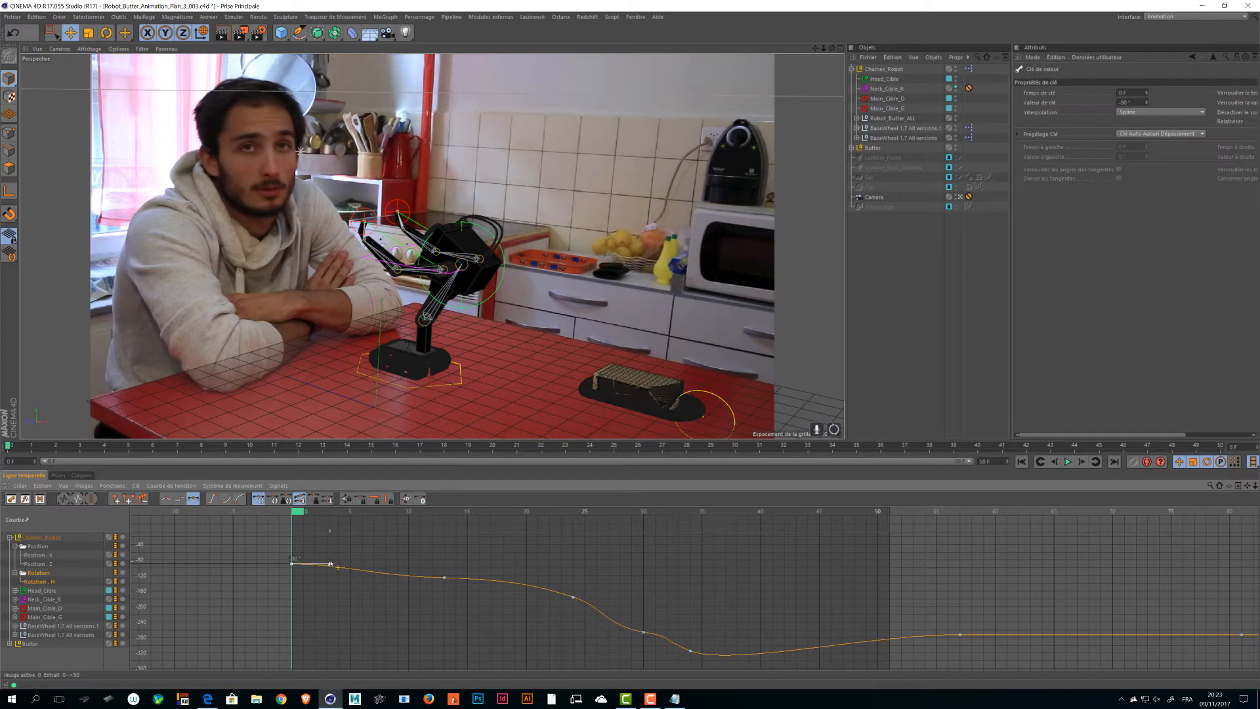
pyautogui.click(457, 565)
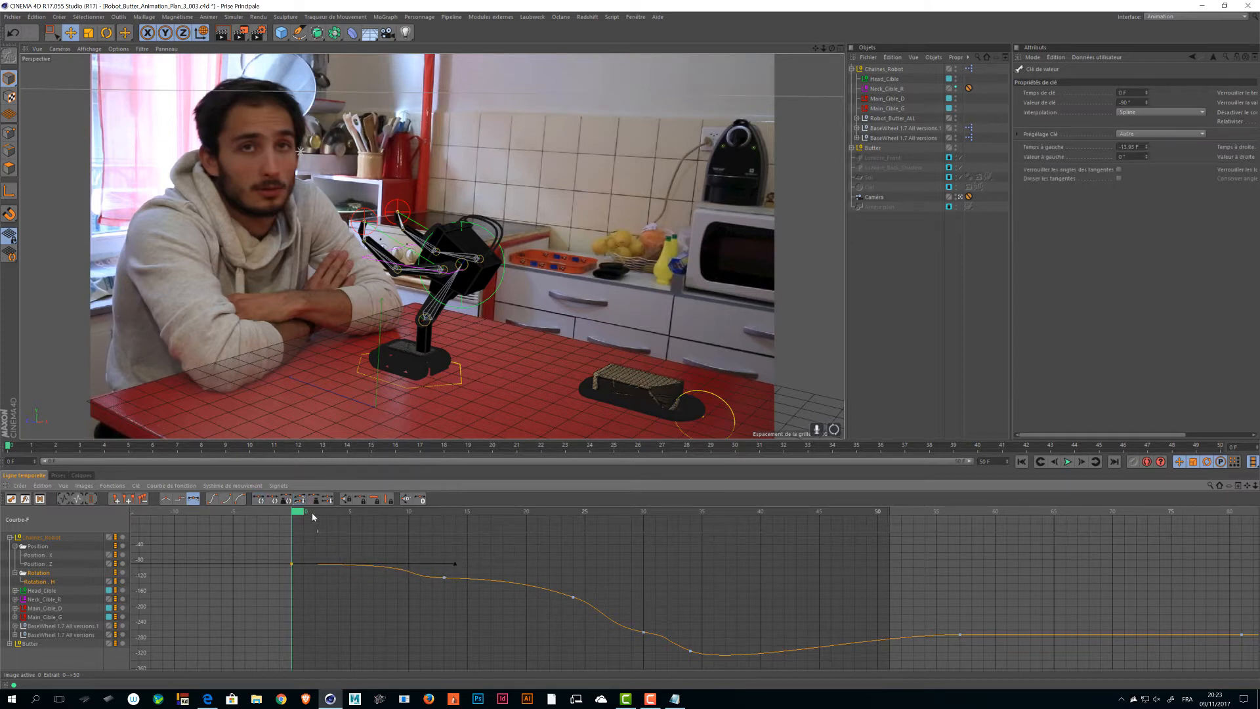
pyautogui.moveTo(300, 515); pyautogui.dragTo(401, 535)
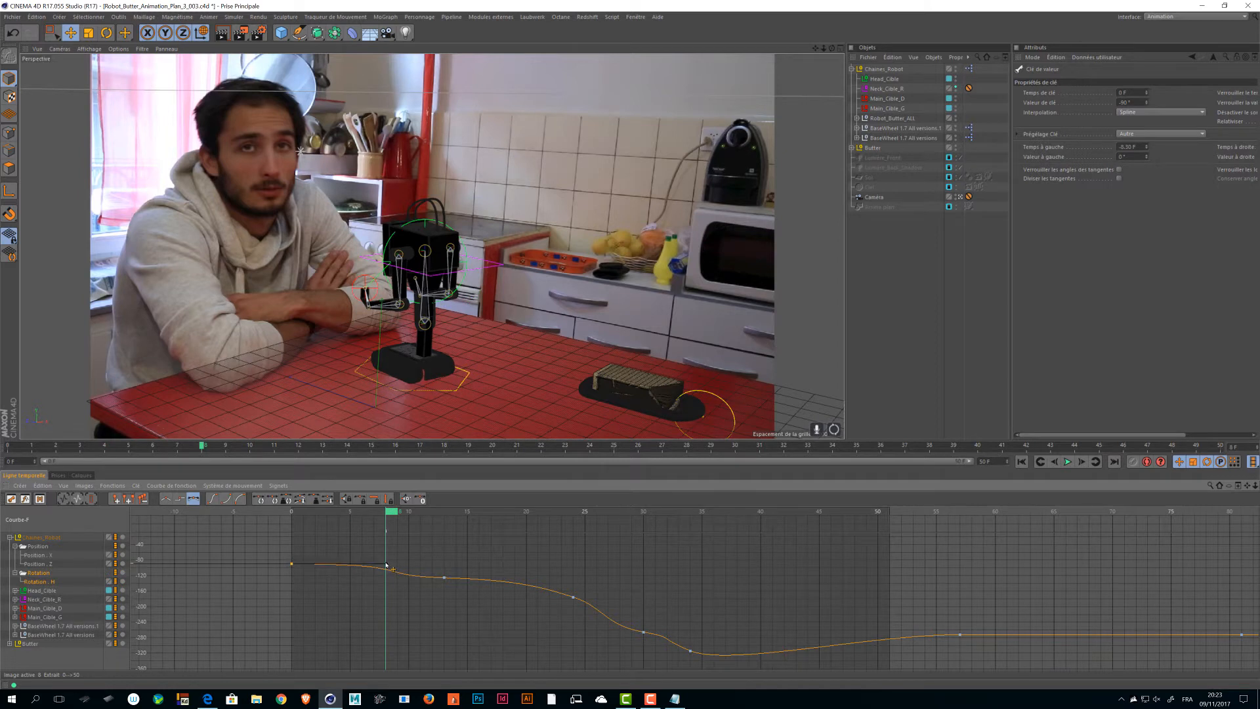
pyautogui.moveTo(395, 513); pyautogui.dragTo(361, 564)
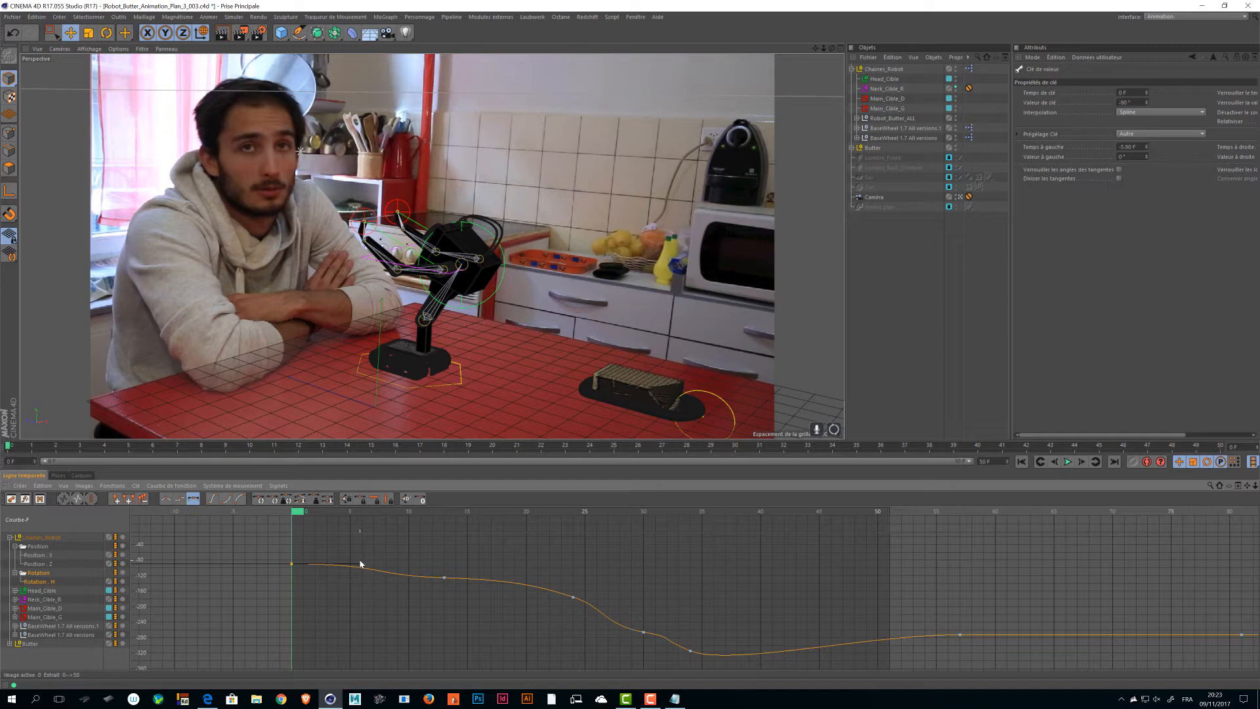
pyautogui.moveTo(297, 515); pyautogui.dragTo(519, 529)
# - Examine the animation curves of Head_Cible at frame 13, with the object selected and its individual tracks expanded
pyautogui.click(72, 591)
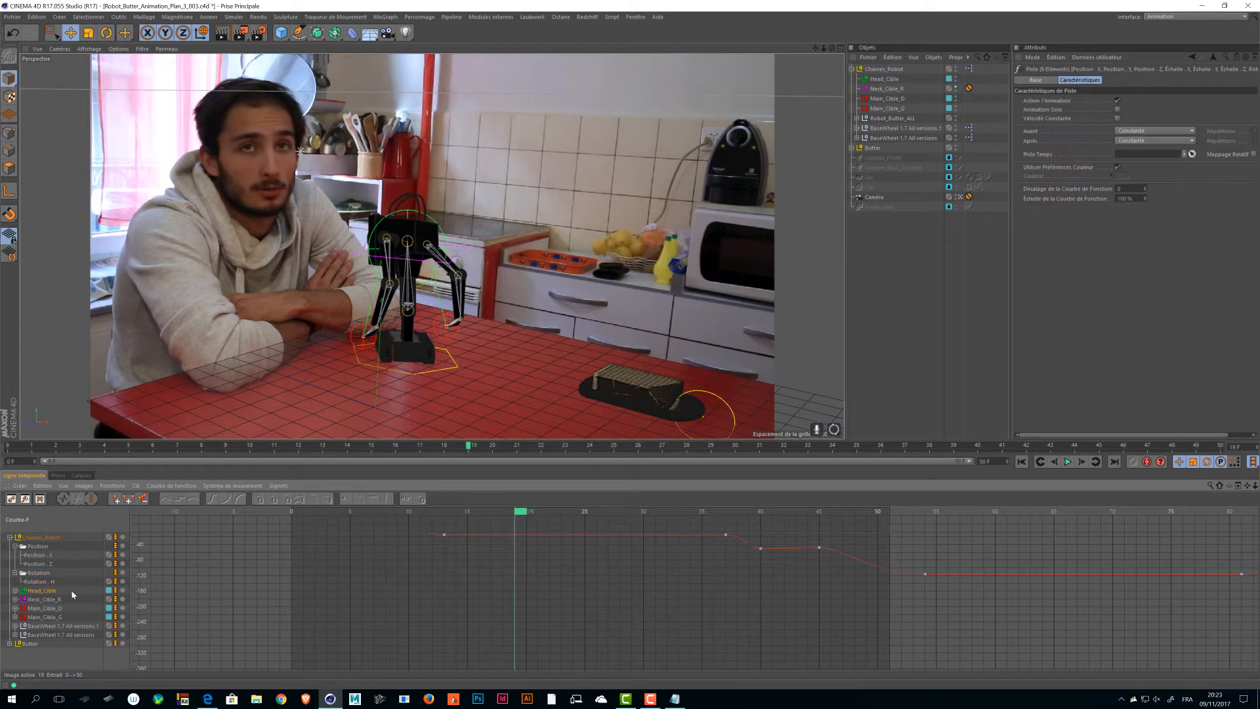
pyautogui.press('h')
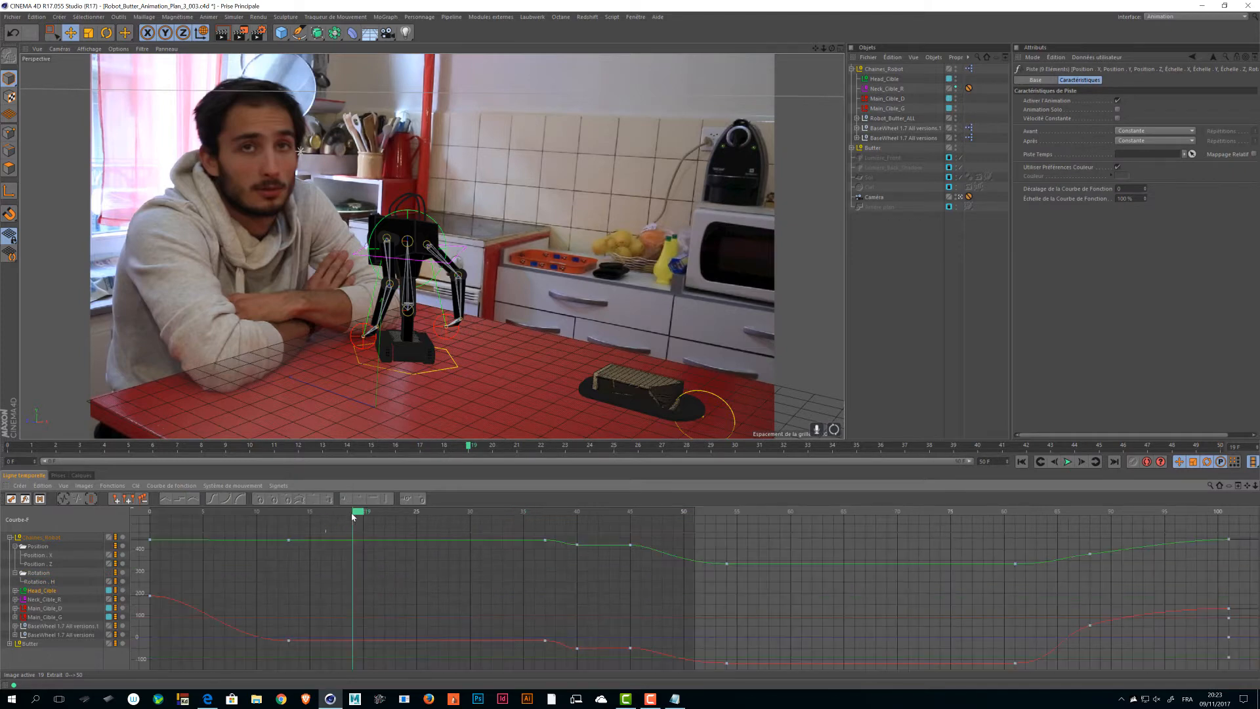
pyautogui.moveTo(355, 513); pyautogui.dragTo(287, 531)
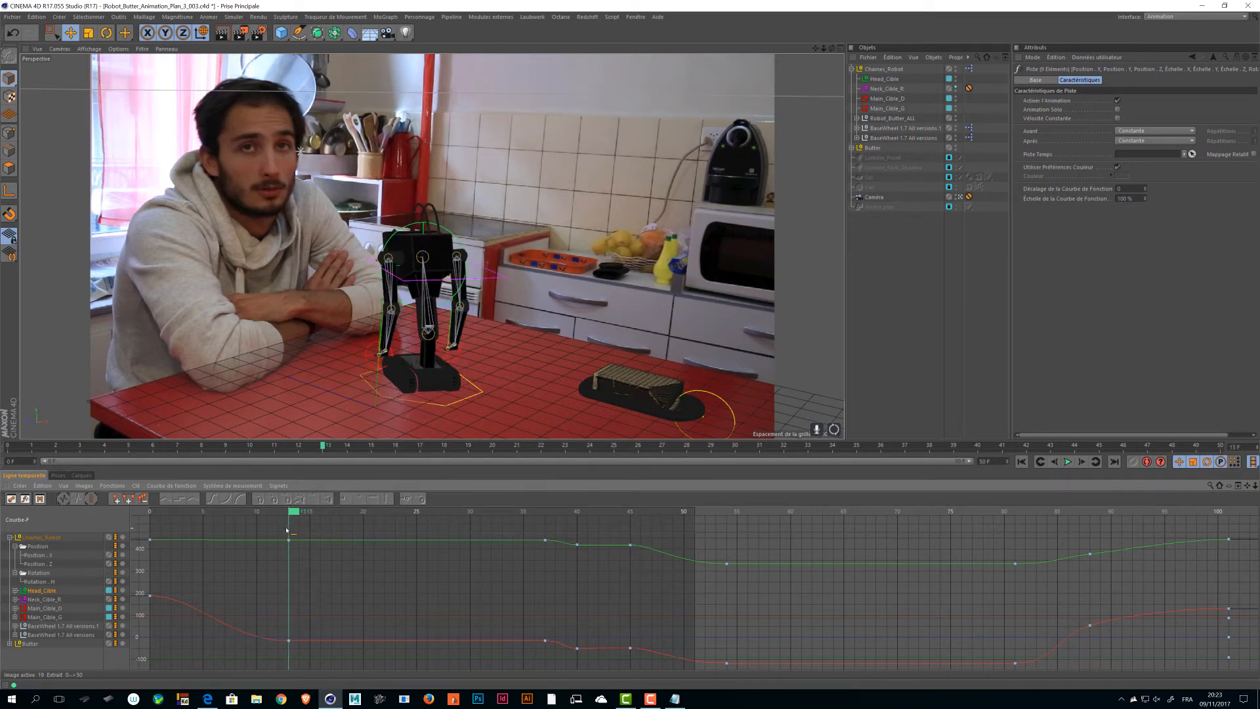
pyautogui.click(450, 231)
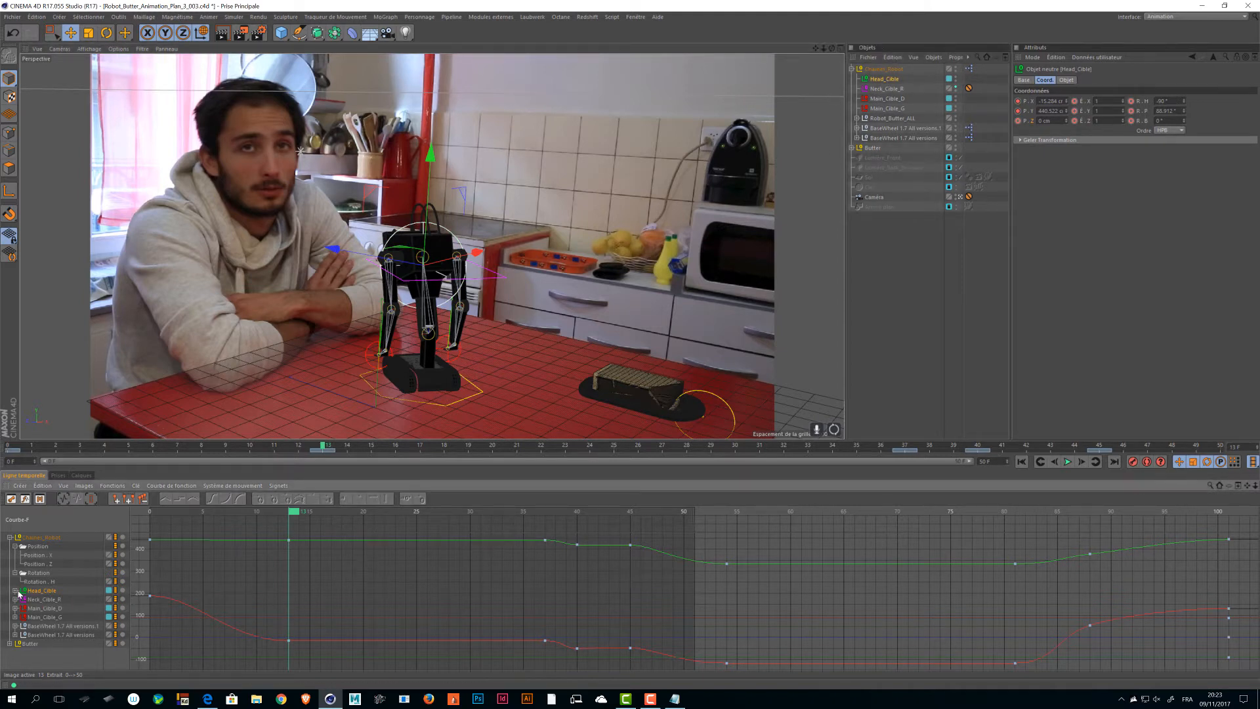
pyautogui.click(15, 591)
pyautogui.click(41, 626)
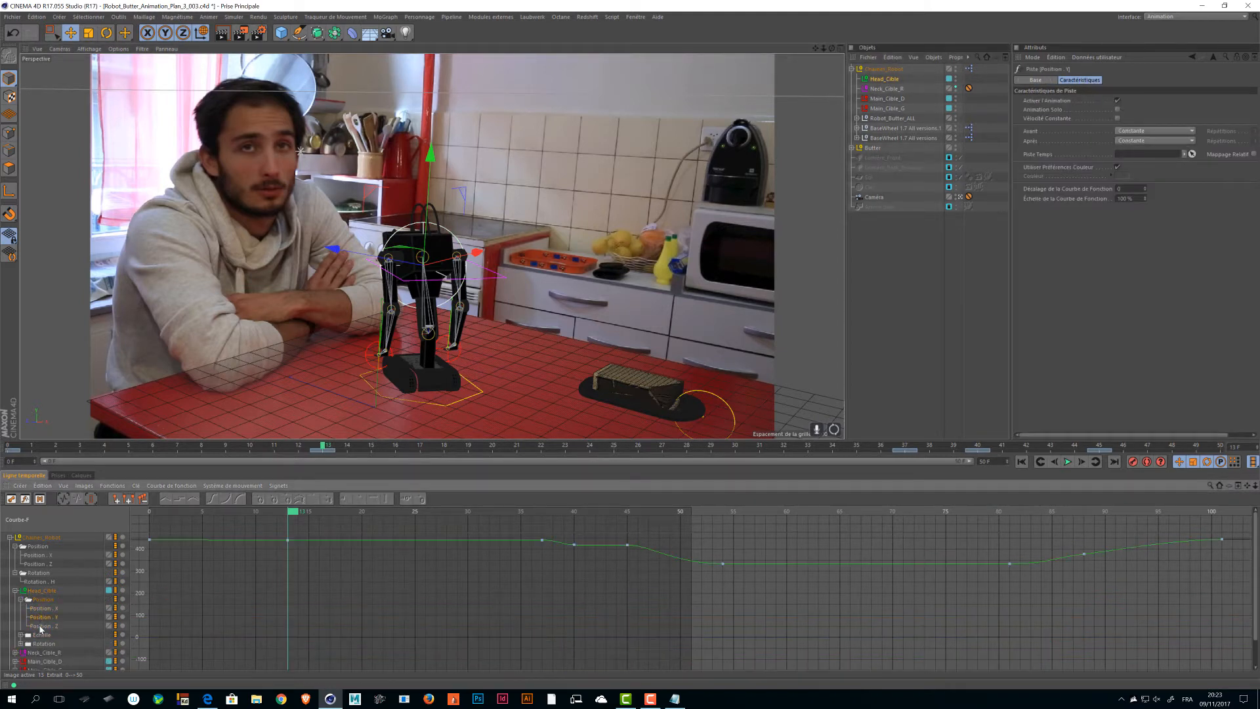
pyautogui.click(41, 591)
pyautogui.scroll(-3, 555, 618)
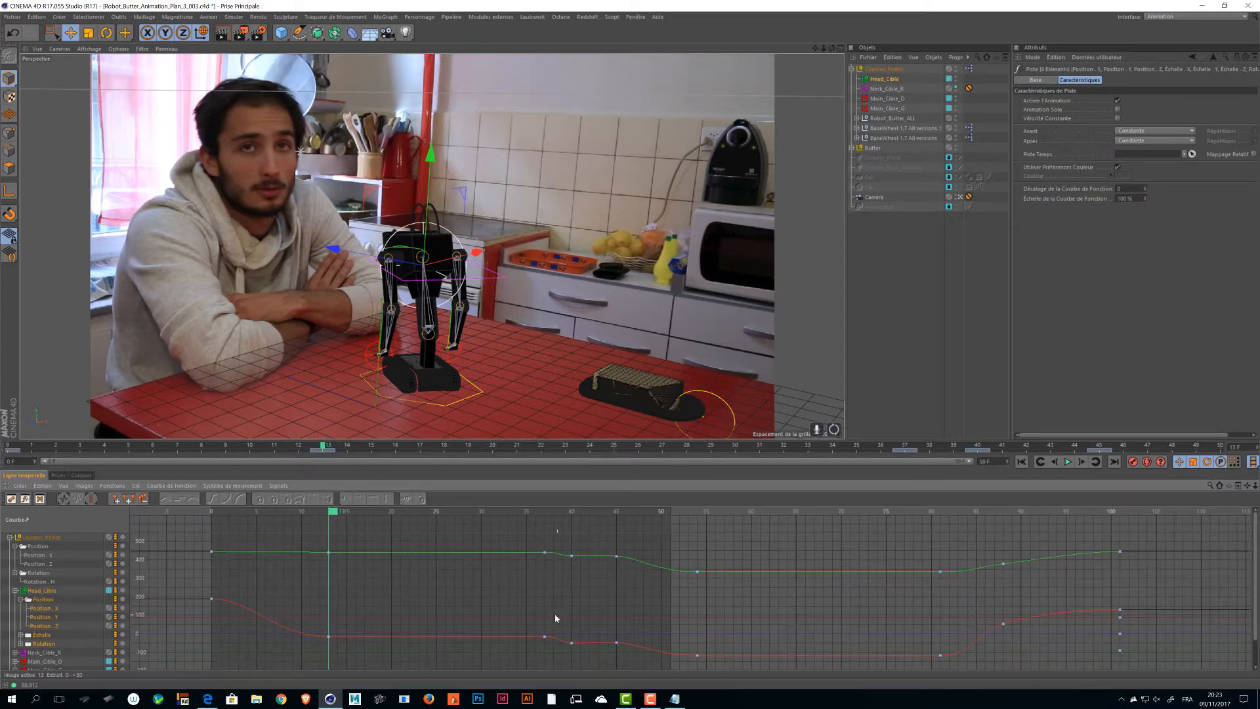
# - Delete the scale tracks and the three rotation tracks from Head_Cible
pyautogui.click(42, 635)
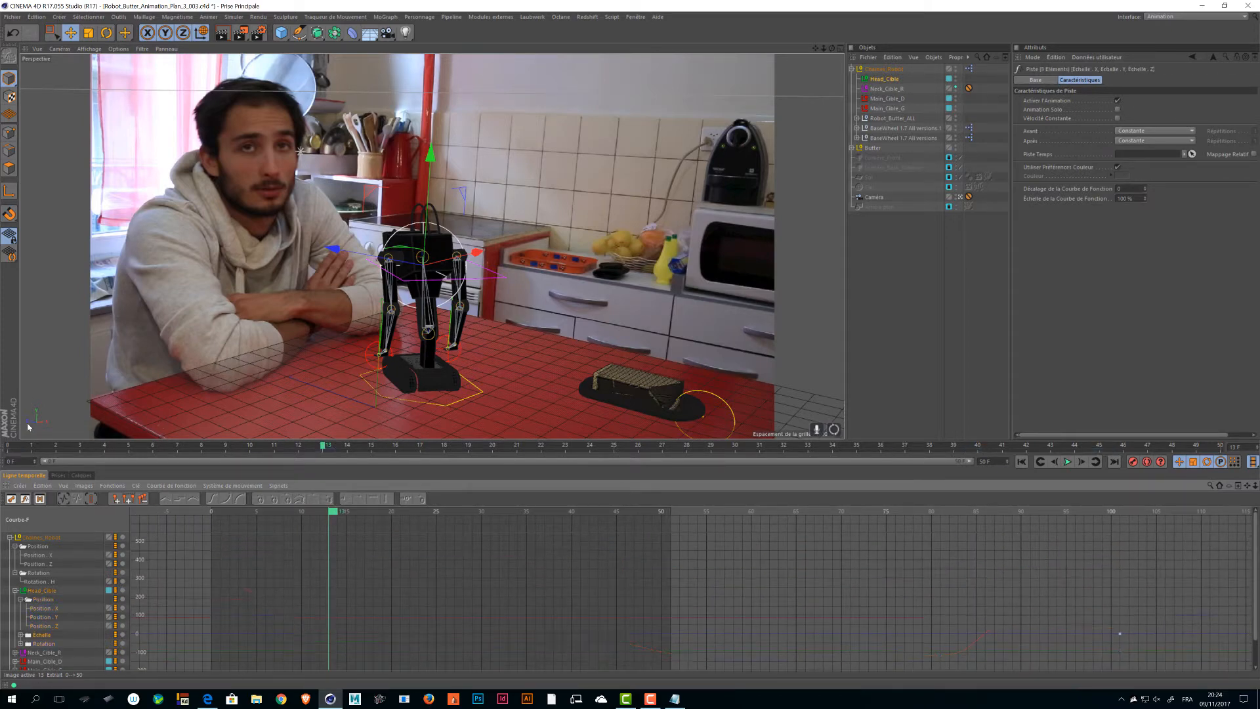
pyautogui.press('Delete')
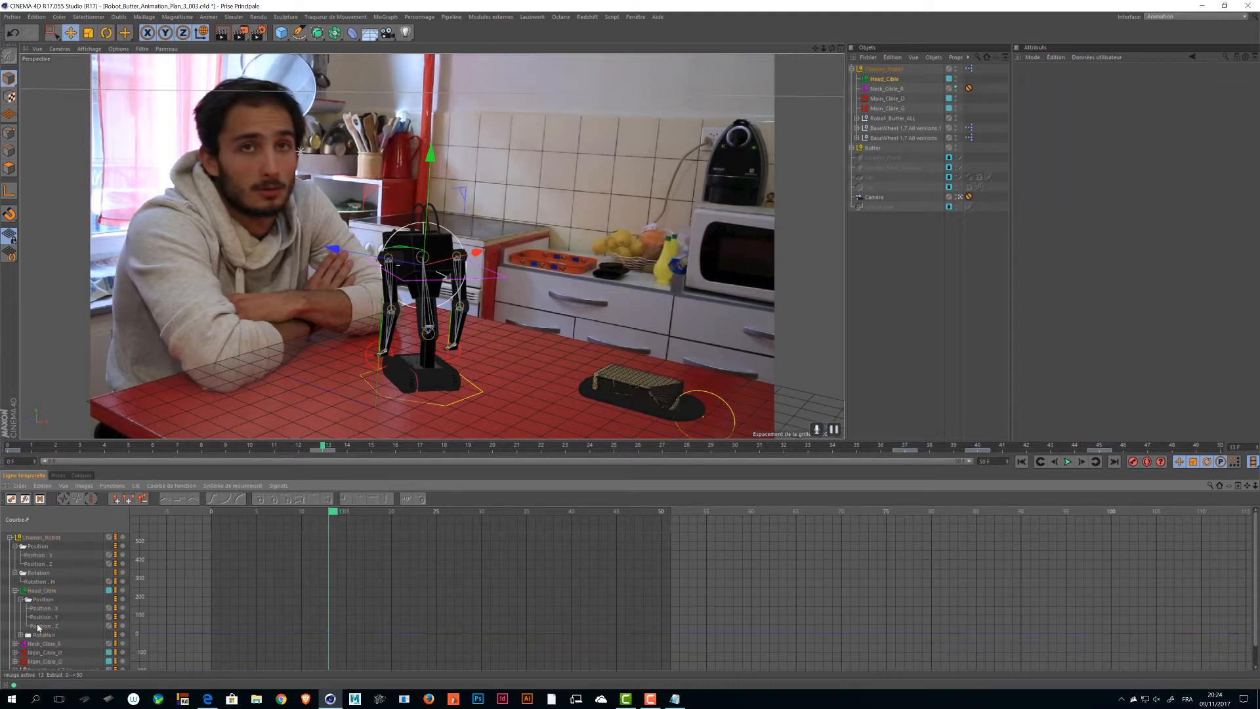
pyautogui.click(33, 638)
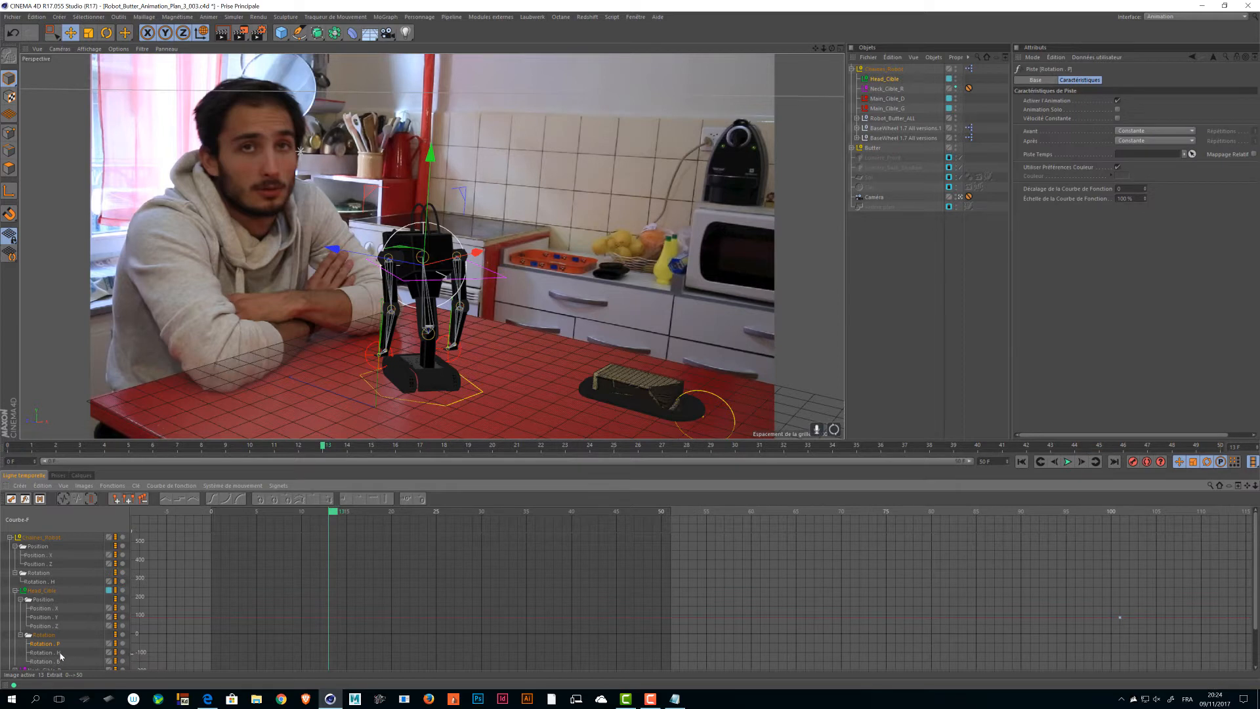
pyautogui.keyDown('shift'); pyautogui.click(45, 661); pyautogui.keyUp('shift')
pyautogui.press('Delete')
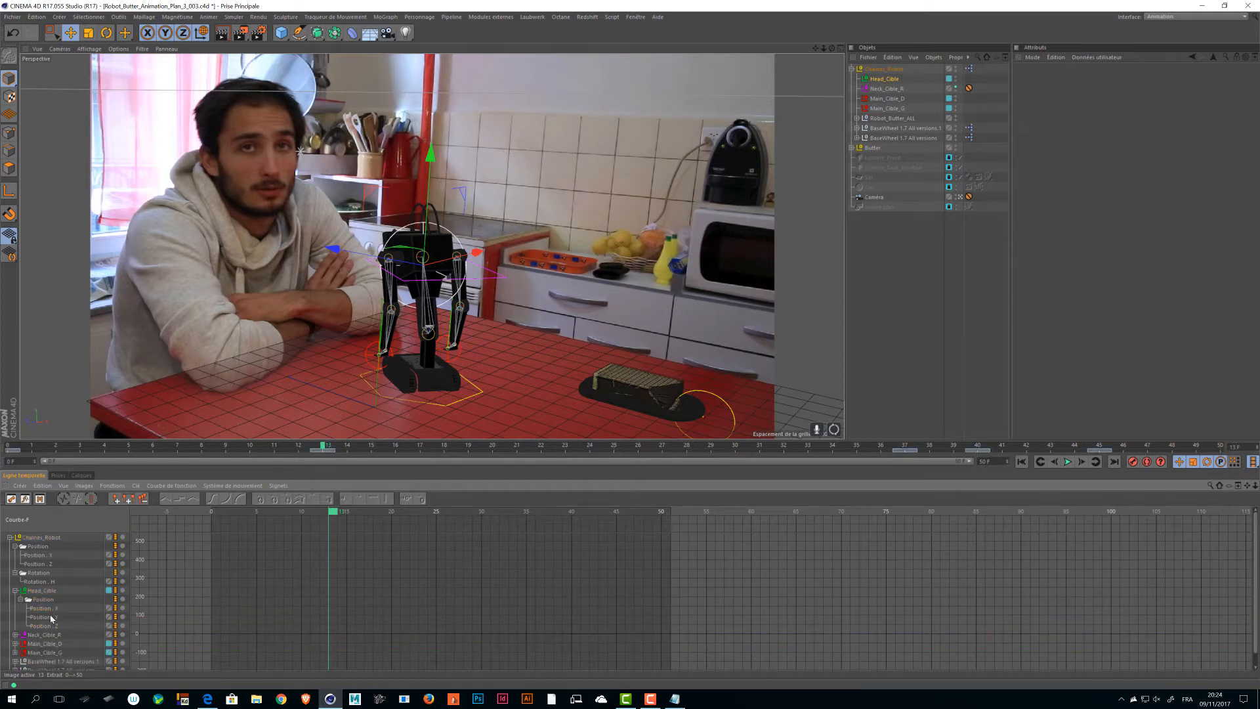
# - Inspect the individual position curves of Head_Cible, and extend the animation's end and the displayed frame range to frame 125
pyautogui.click(50, 610)
pyautogui.press('h')
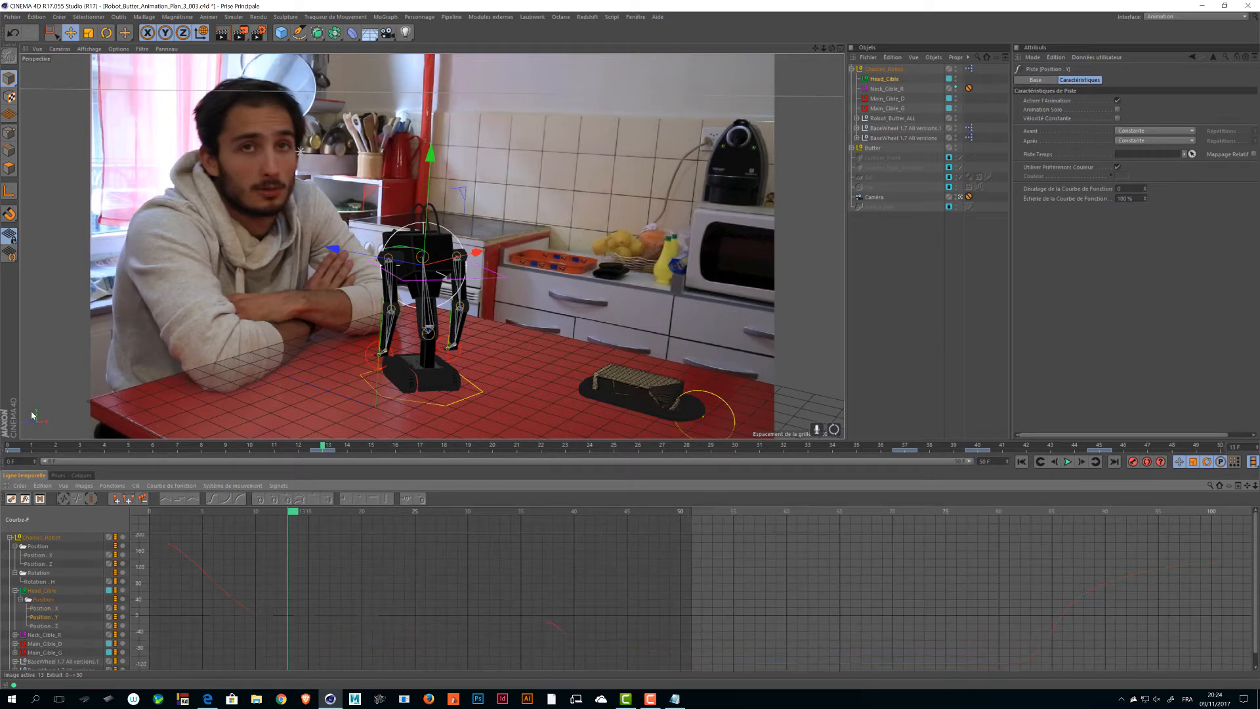
pyautogui.press('Down')
pyautogui.press('h')
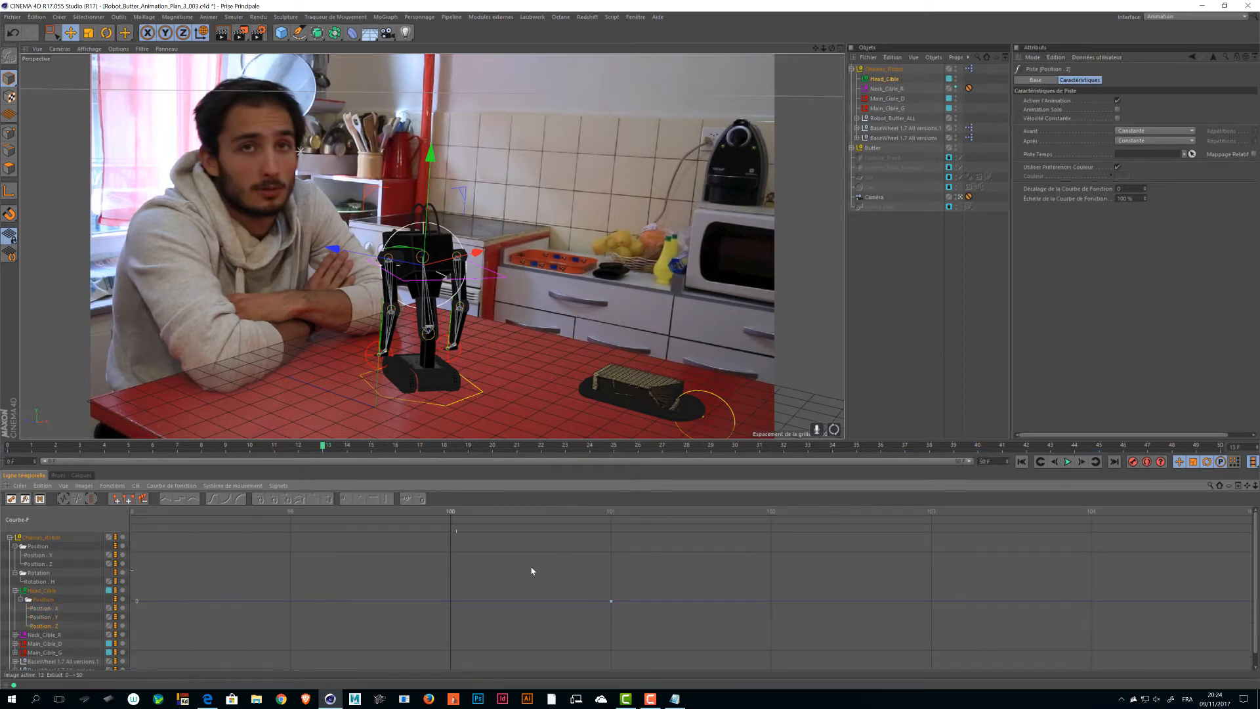
pyautogui.moveTo(1256, 486); pyautogui.dragTo(1159, 488)
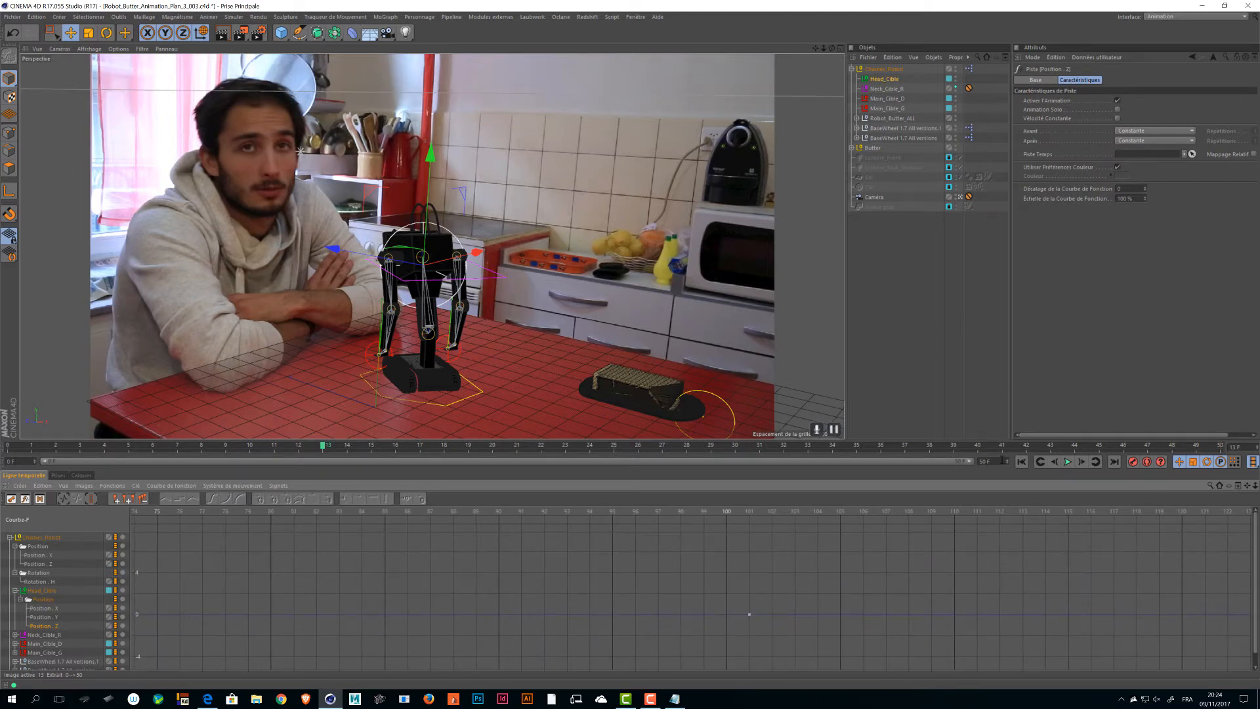
pyautogui.press('Return')
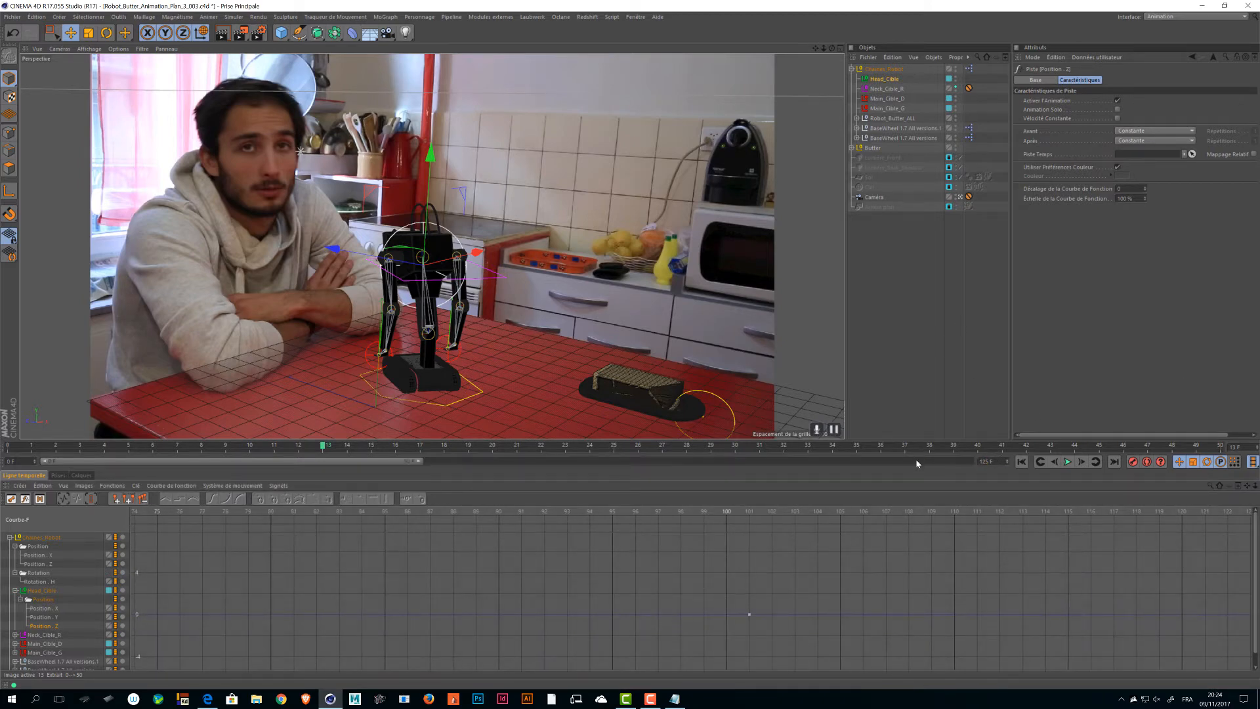
pyautogui.moveTo(417, 462); pyautogui.dragTo(1181, 492)
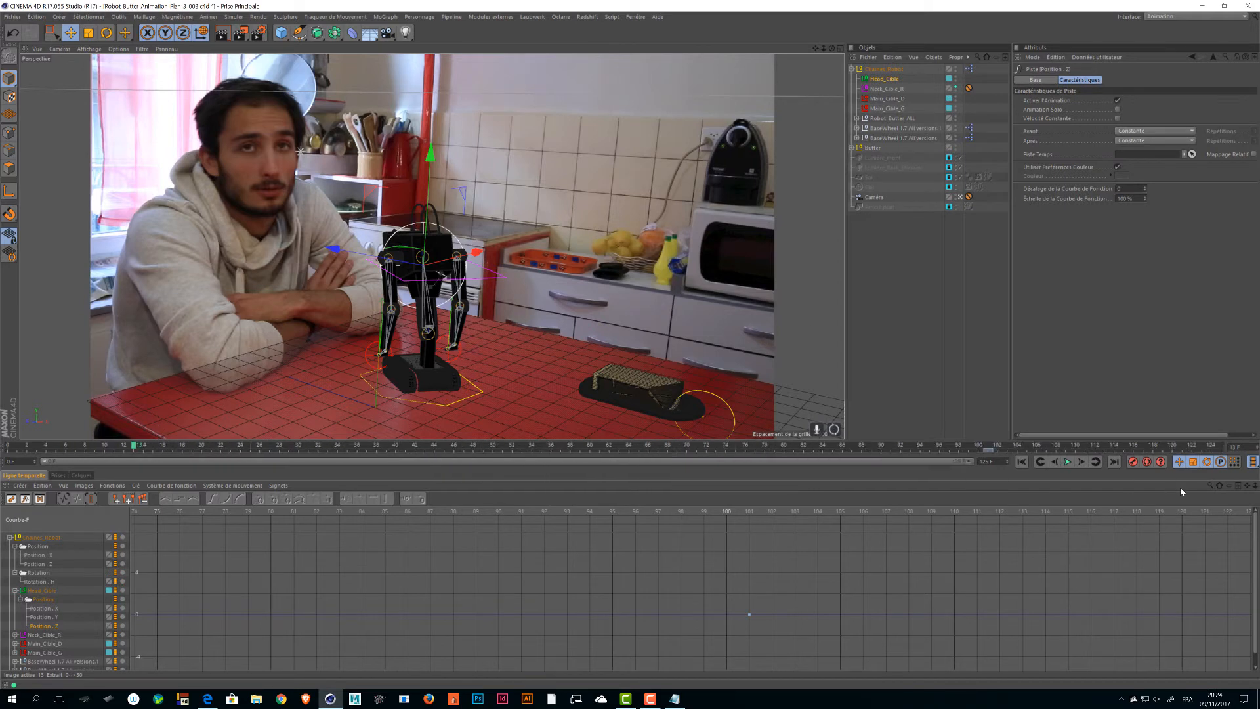
# - Delete the Position Z track from Head_Cible
pyautogui.press('h')
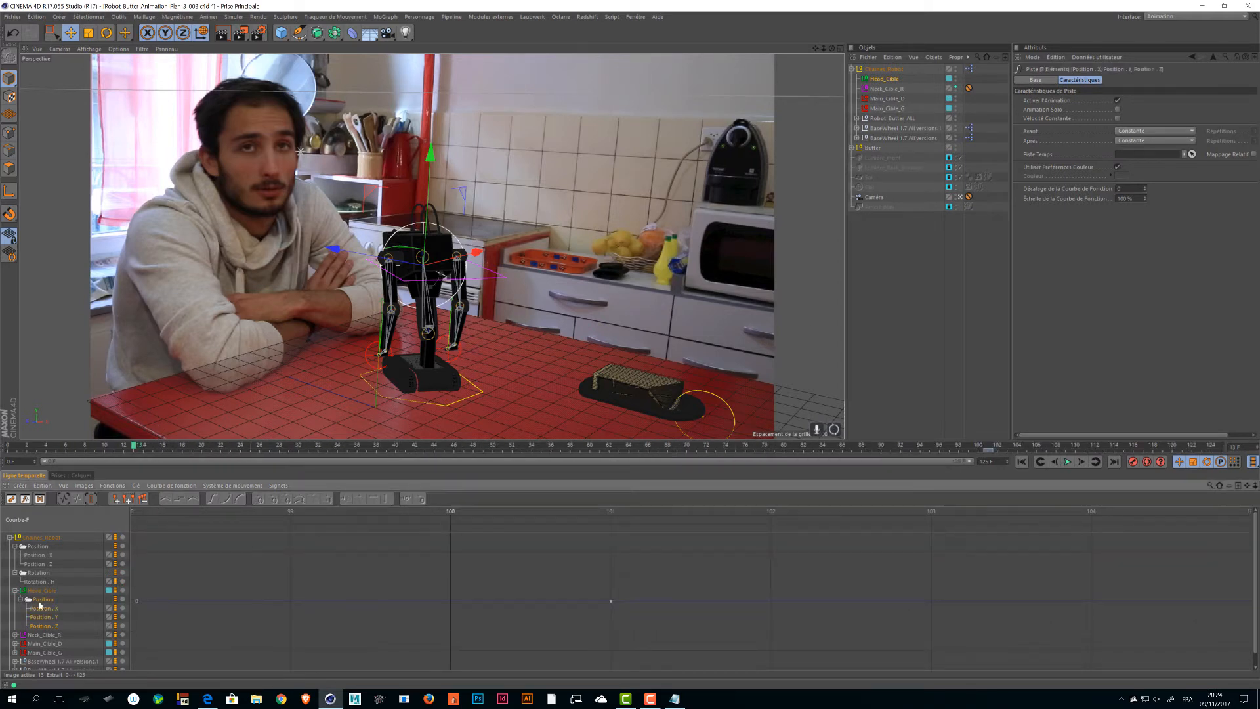
pyautogui.click(39, 627)
pyautogui.press('Delete')
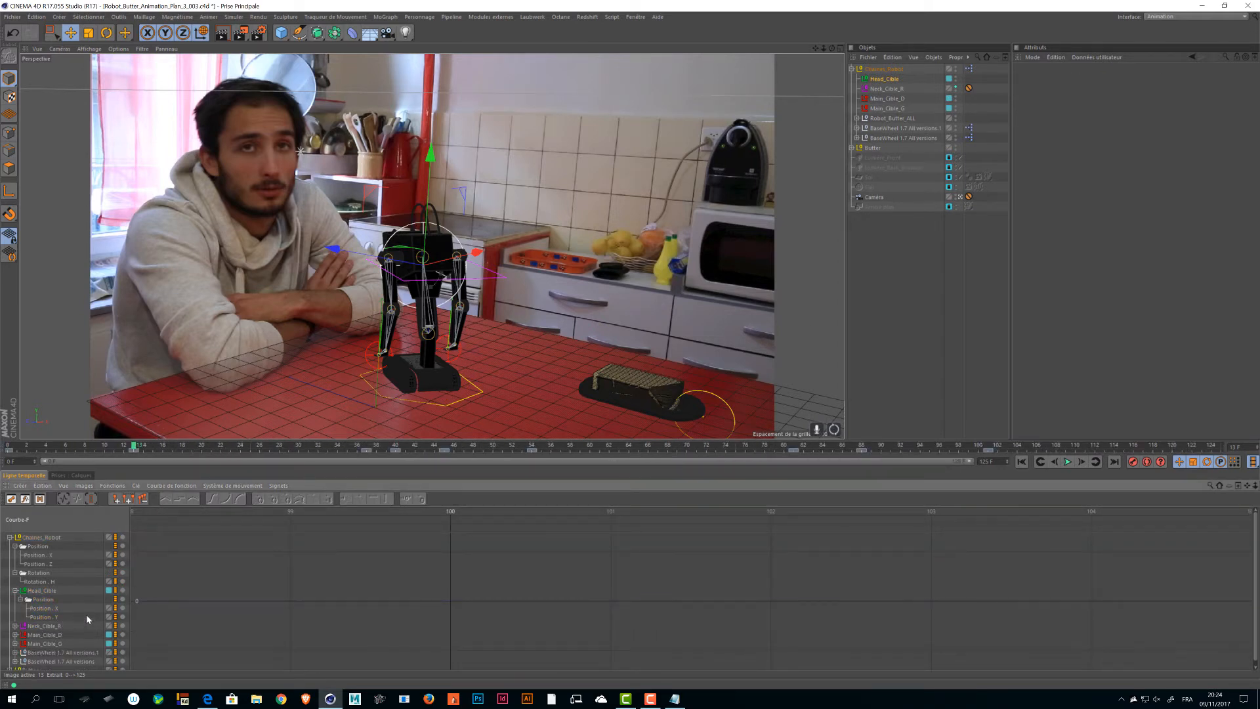
# - Frame Head_Cible's remaining Position X and Y curves and check the head's movement up to frame 18
pyautogui.click(42, 597)
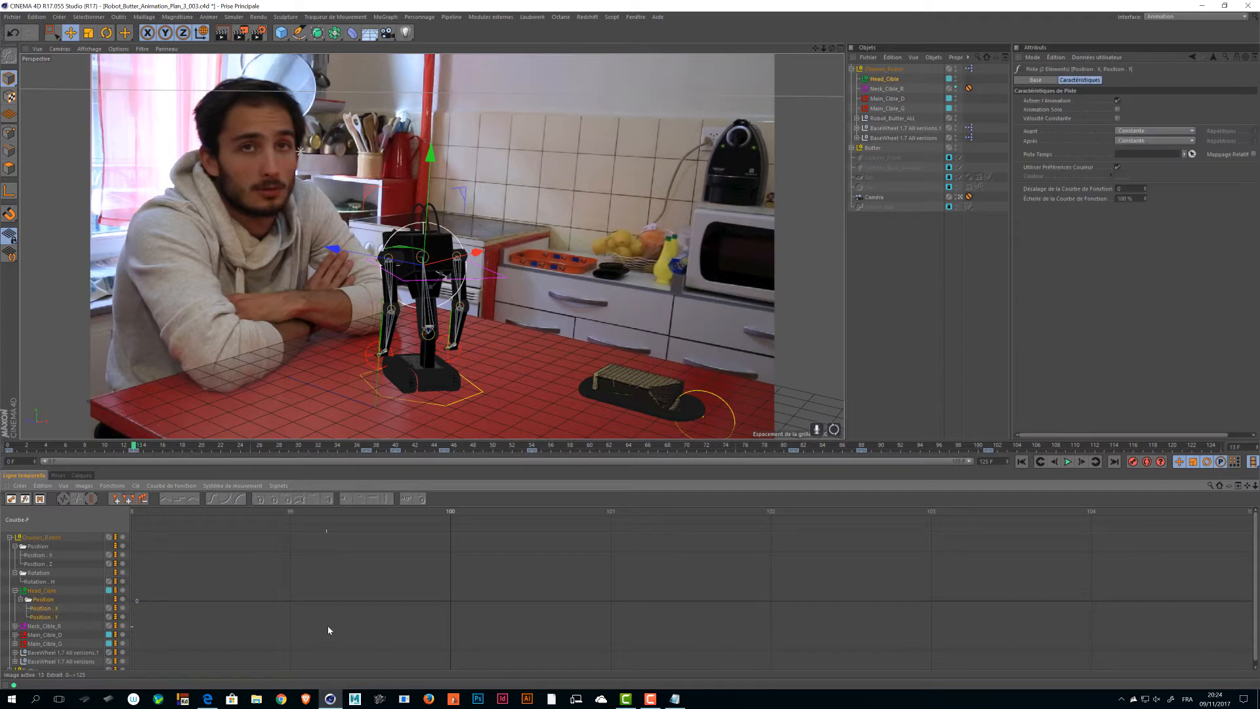
pyautogui.press('h')
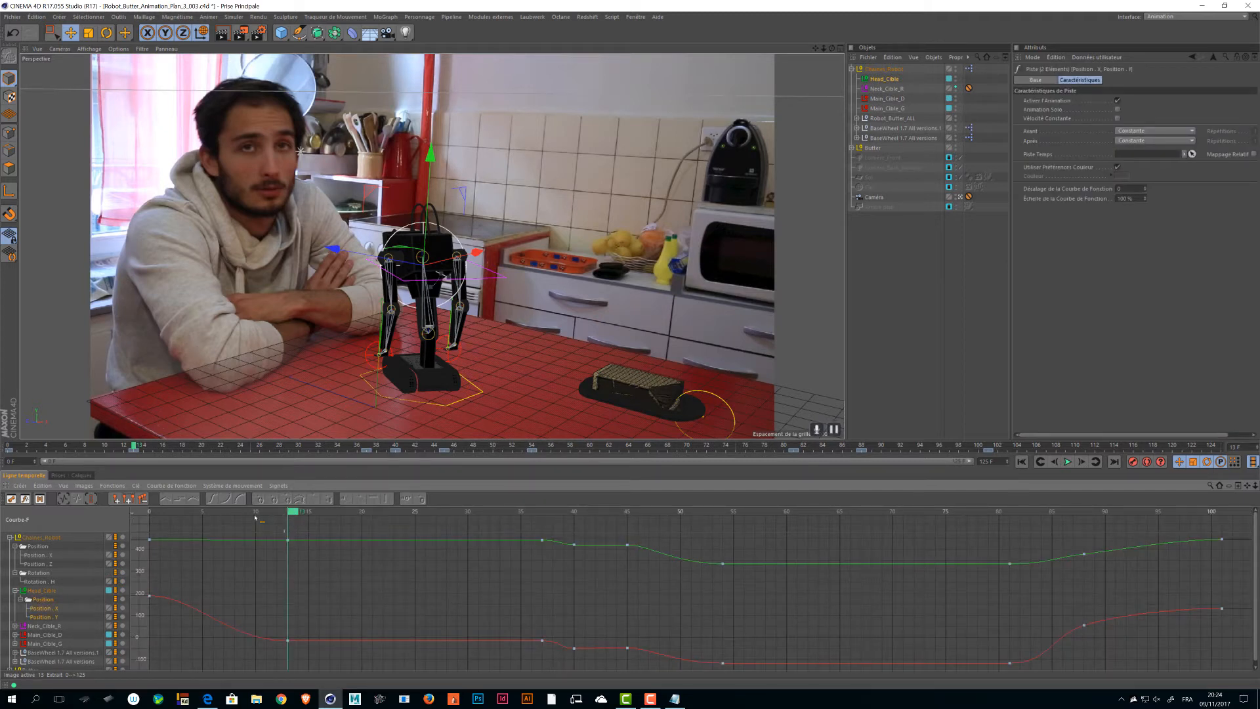
pyautogui.moveTo(255, 518); pyautogui.dragTo(342, 540)
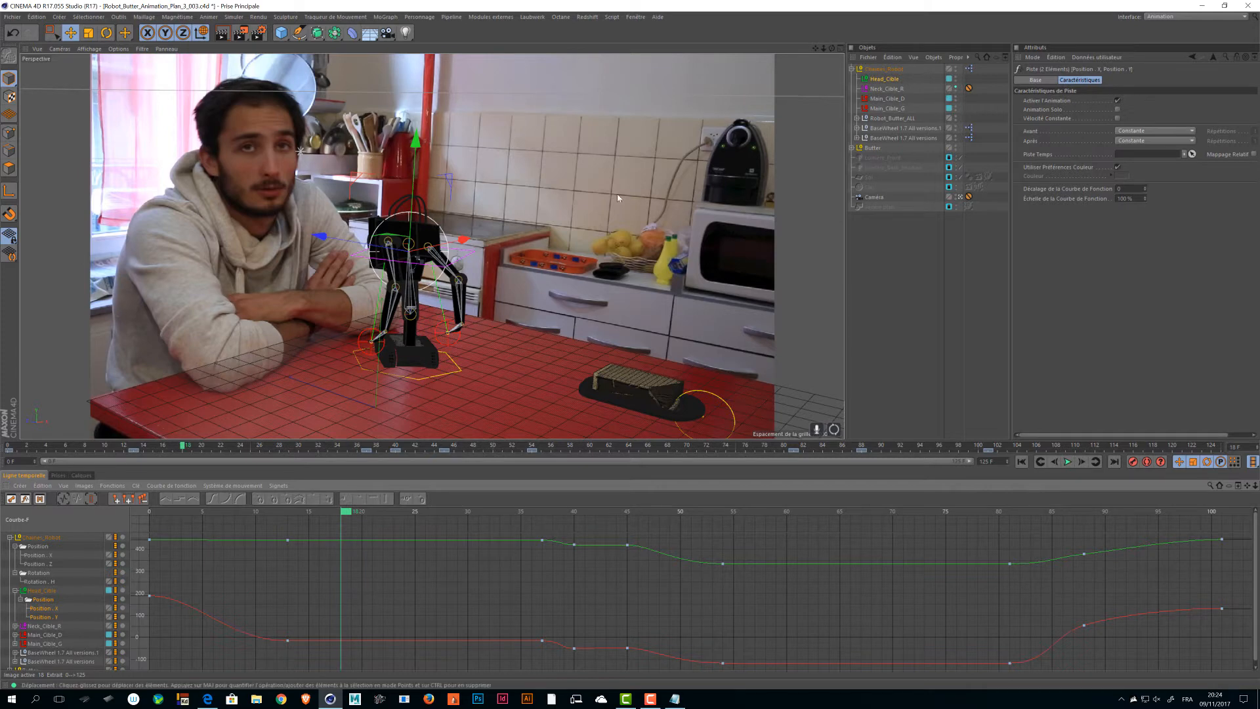
# - Copy Head_Cible's Position X and Y keys from frame 37 to frame 22 and go to frame 16
pyautogui.click(842, 48)
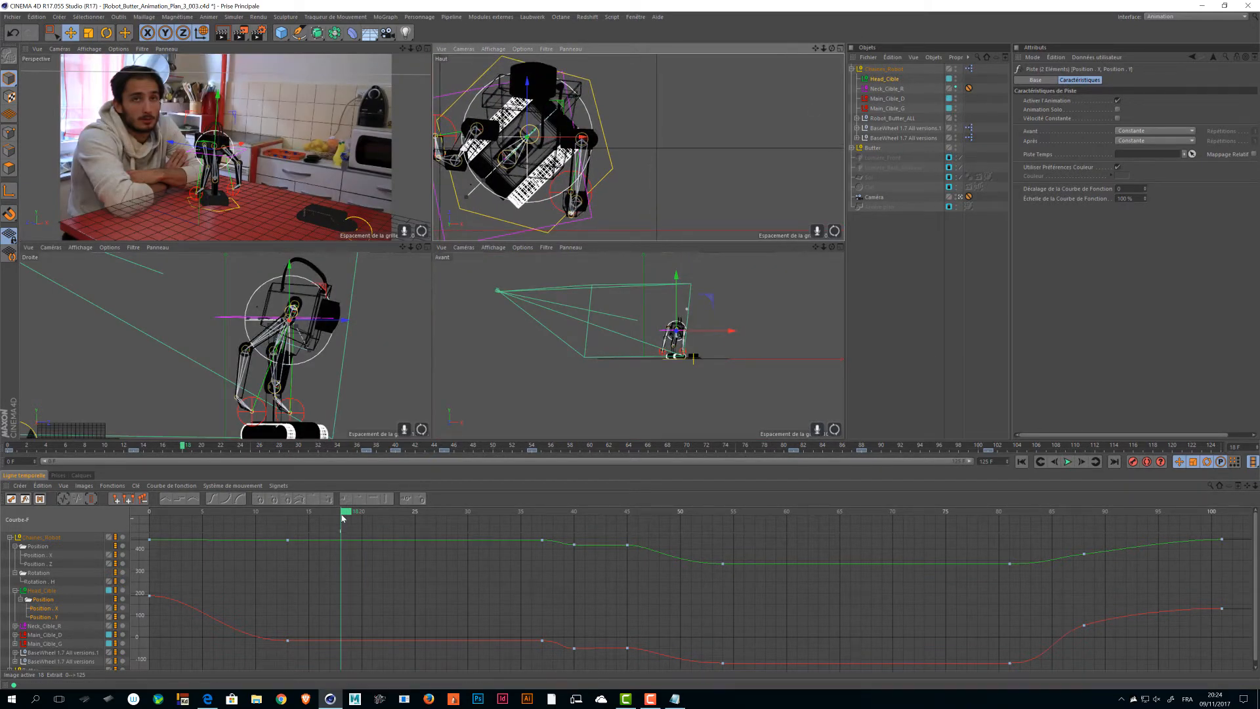
pyautogui.moveTo(326, 517)
pyautogui.mouseDown()
pyautogui.moveTo(541, 516)
pyautogui.moveTo(301, 516)
pyautogui.moveTo(555, 533)
pyautogui.moveTo(543, 534)
pyautogui.moveTo(573, 657)
pyautogui.mouseUp()
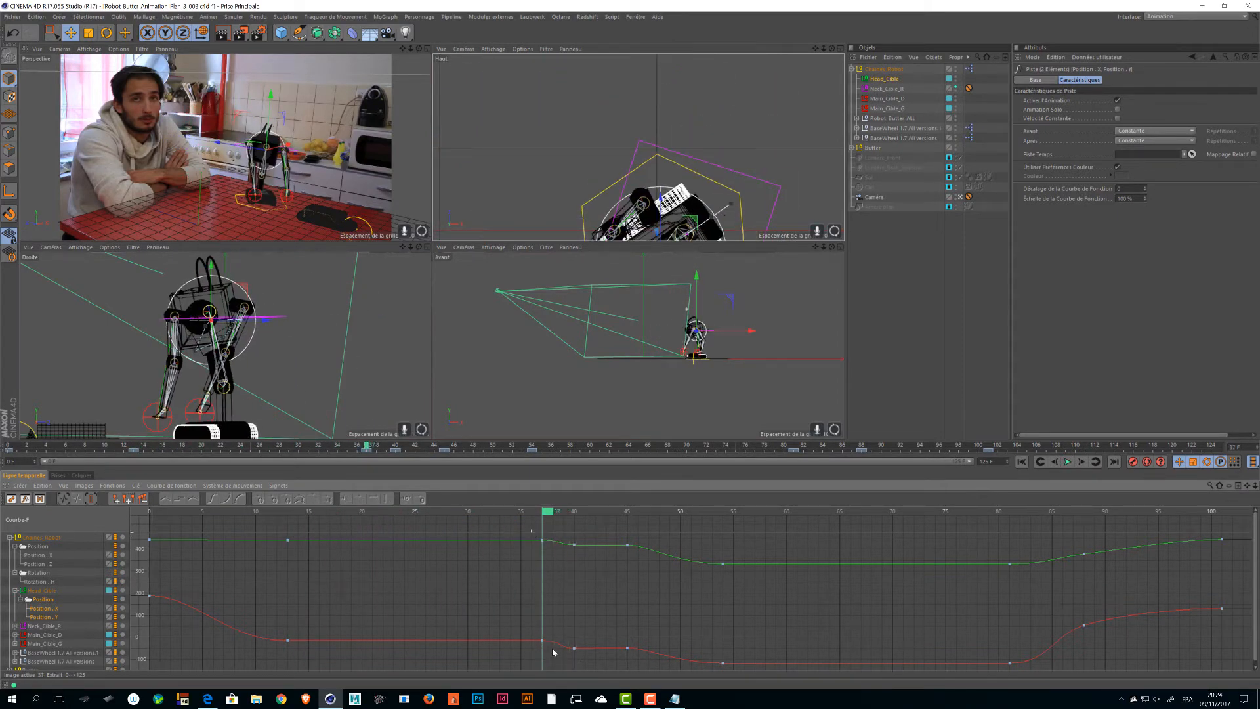
pyautogui.moveTo(543, 510); pyautogui.dragTo(319, 517)
# - Shift Head_Cible along X at frame 16 and record a keyframe for the new head pose
pyautogui.press('F9')
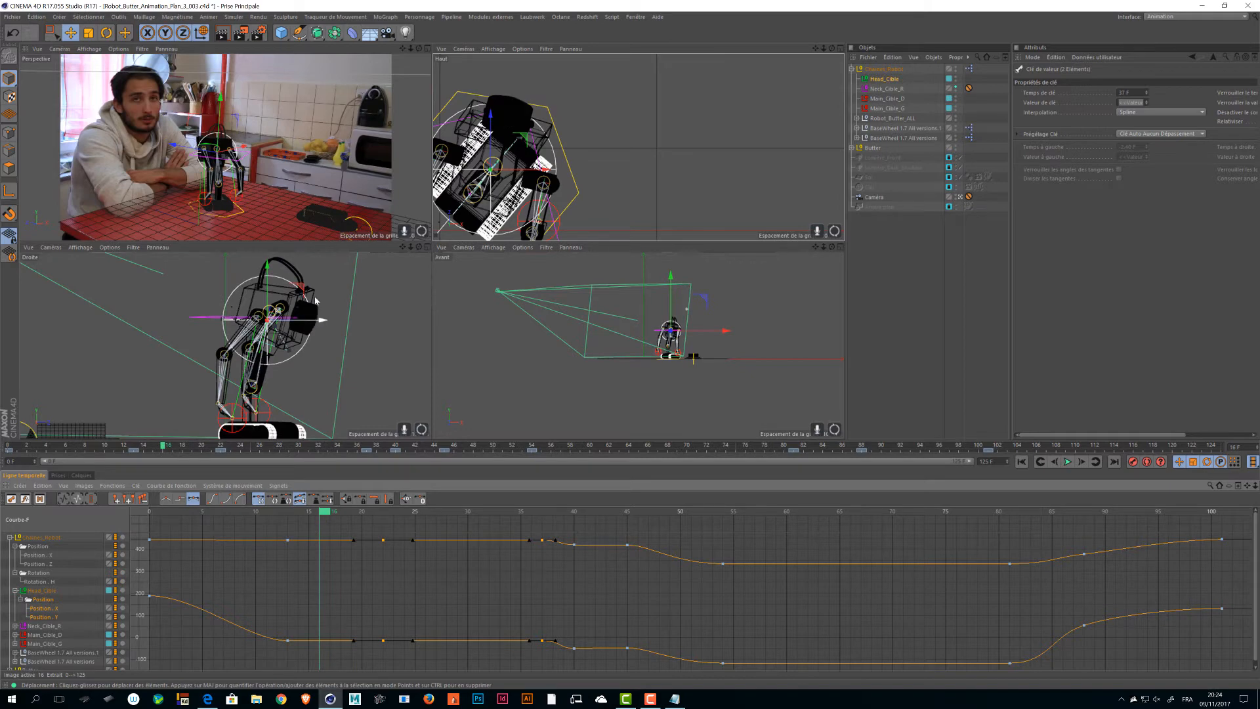
pyautogui.moveTo(521, 138); pyautogui.dragTo(522, 187)
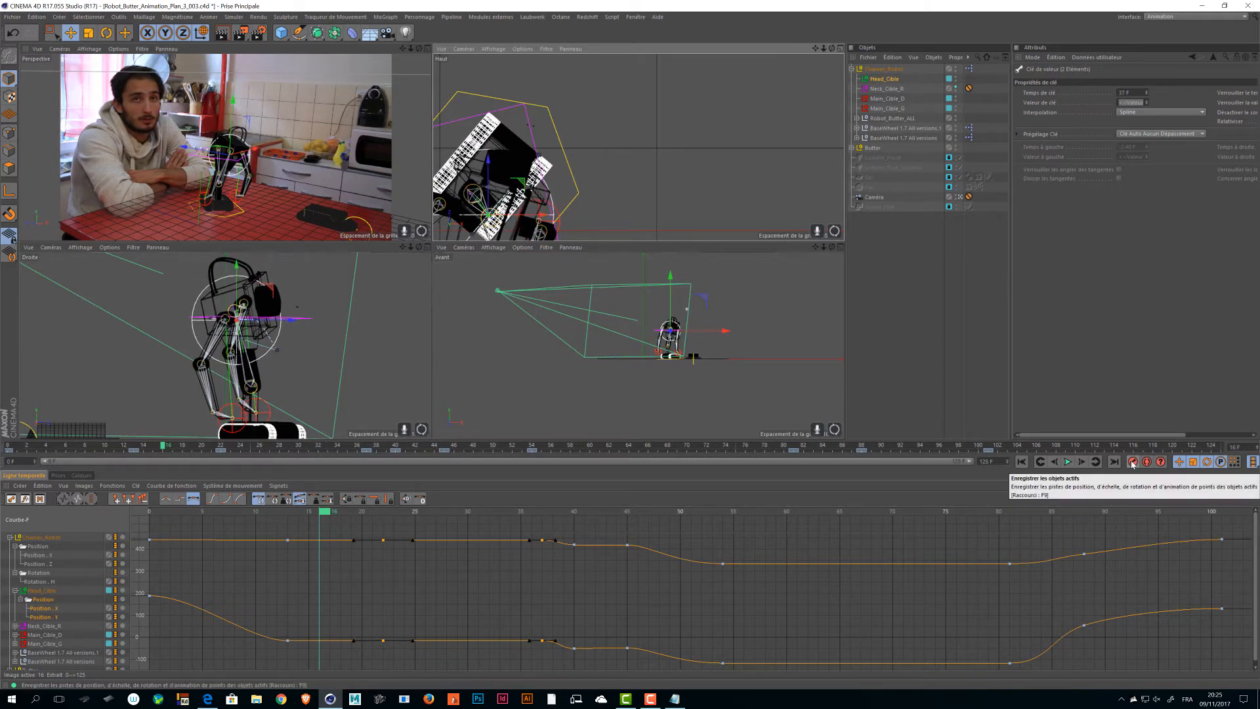
pyautogui.press('F9')
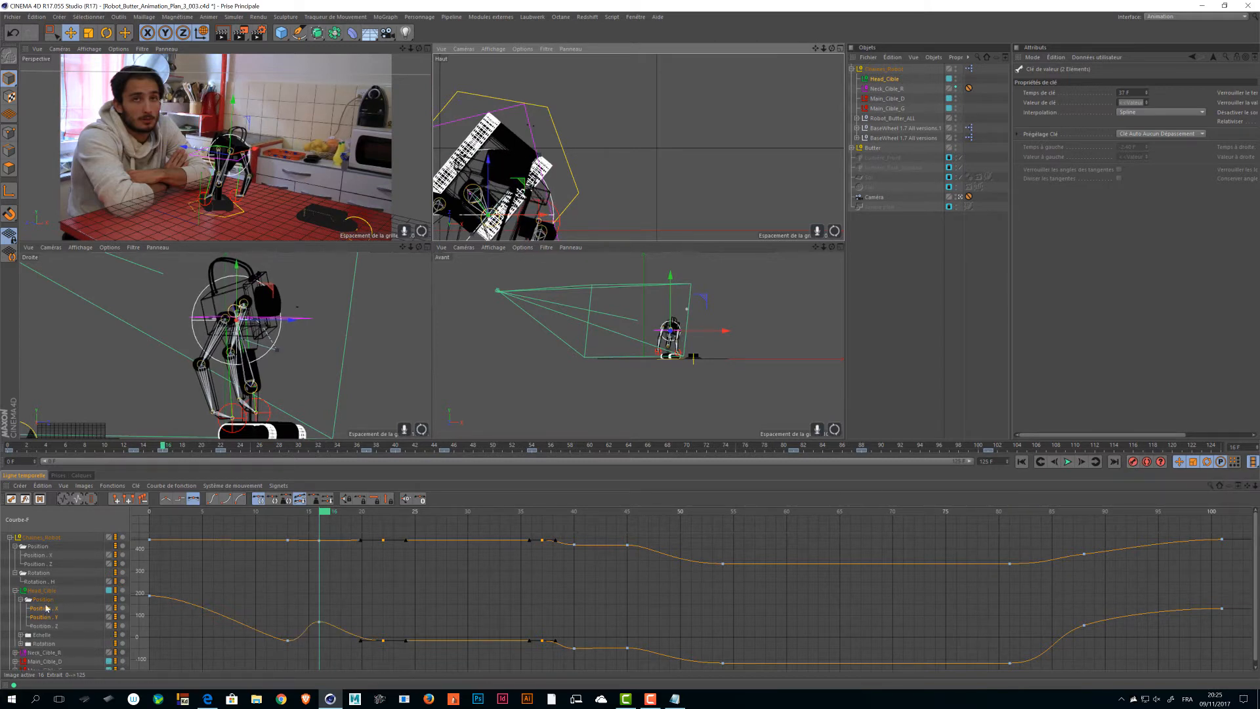
# - Delete the Position Z, scale and rotation tracks from Head_Cible and show its remaining position curves
pyautogui.click(36, 623)
pyautogui.press('Delete')
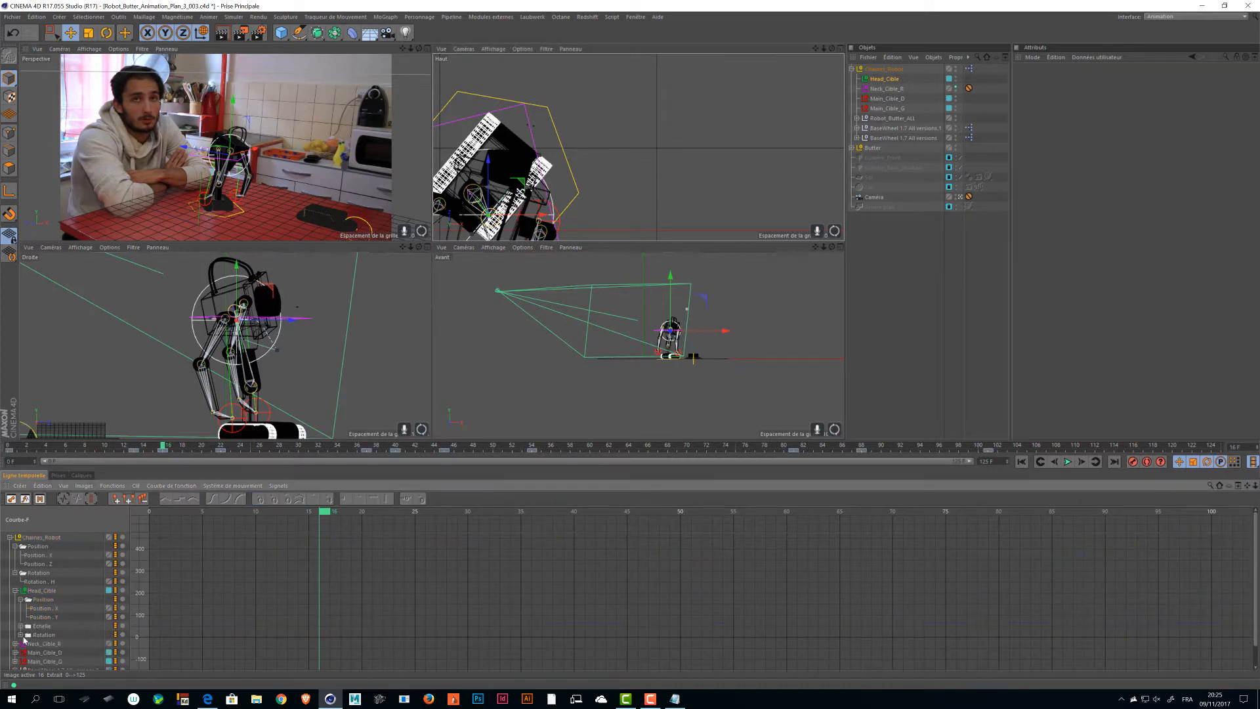
pyautogui.click(37, 628)
pyautogui.press('Delete')
pyautogui.click(40, 627)
pyautogui.press('Delete')
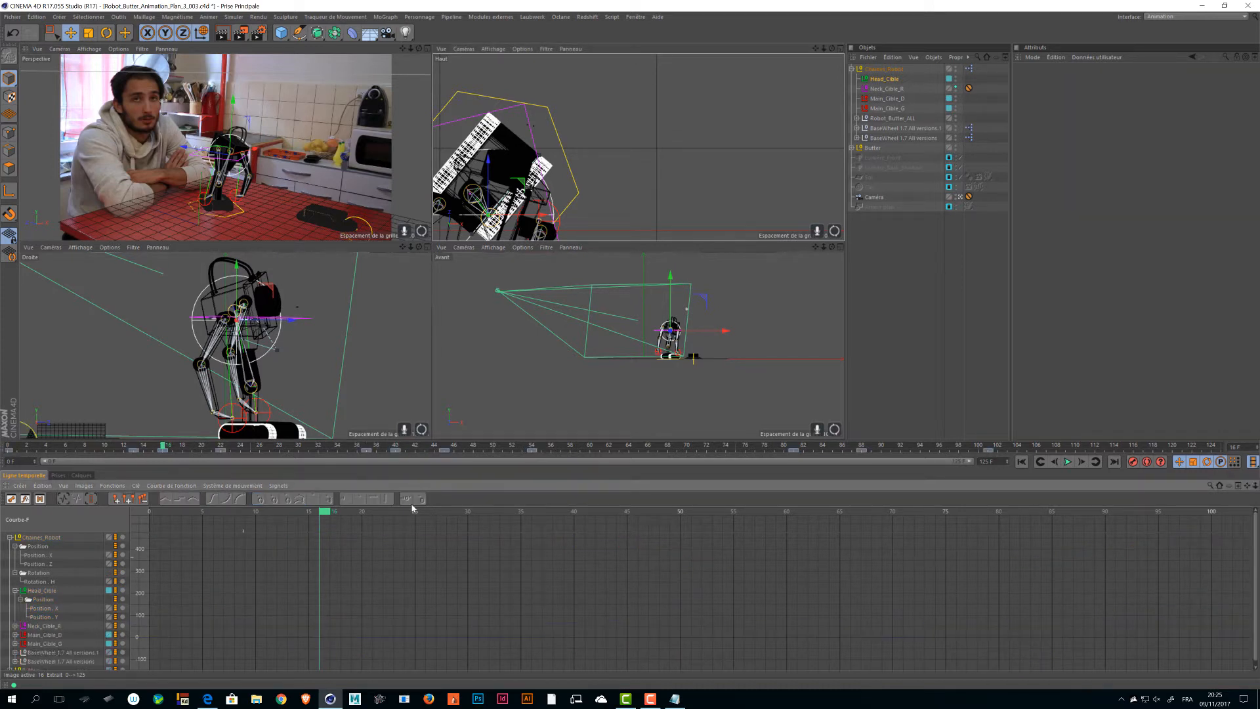
pyautogui.click(48, 598)
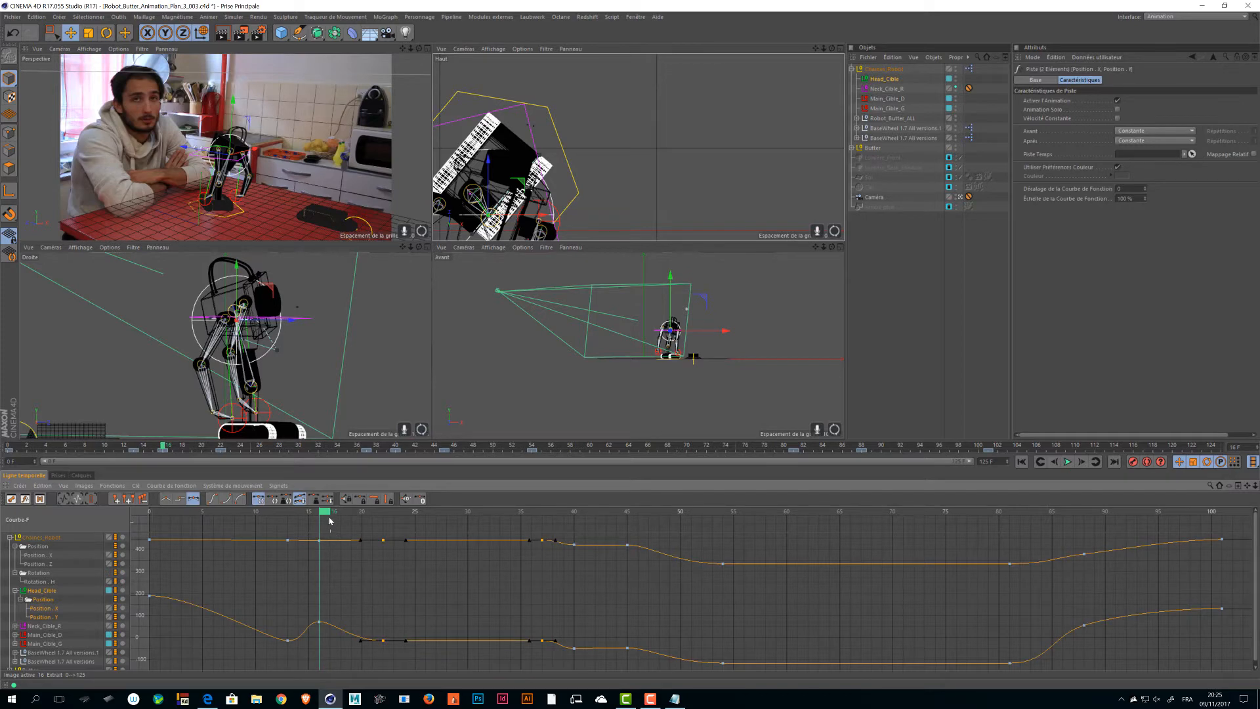
# - Check the head's movement between frames 13 and 16 and select Head_Cible's position keys at frame 16
pyautogui.moveTo(329, 513); pyautogui.dragTo(302, 563)
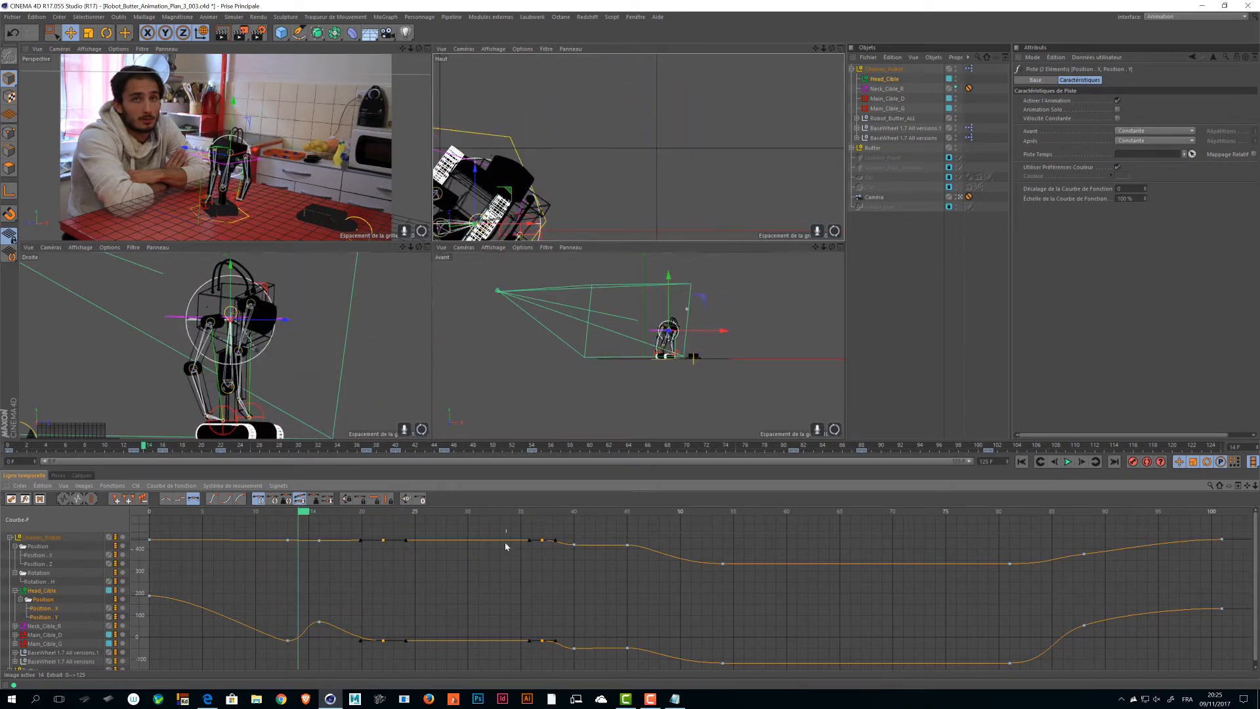
pyautogui.moveTo(553, 664); pyautogui.dragTo(494, 493)
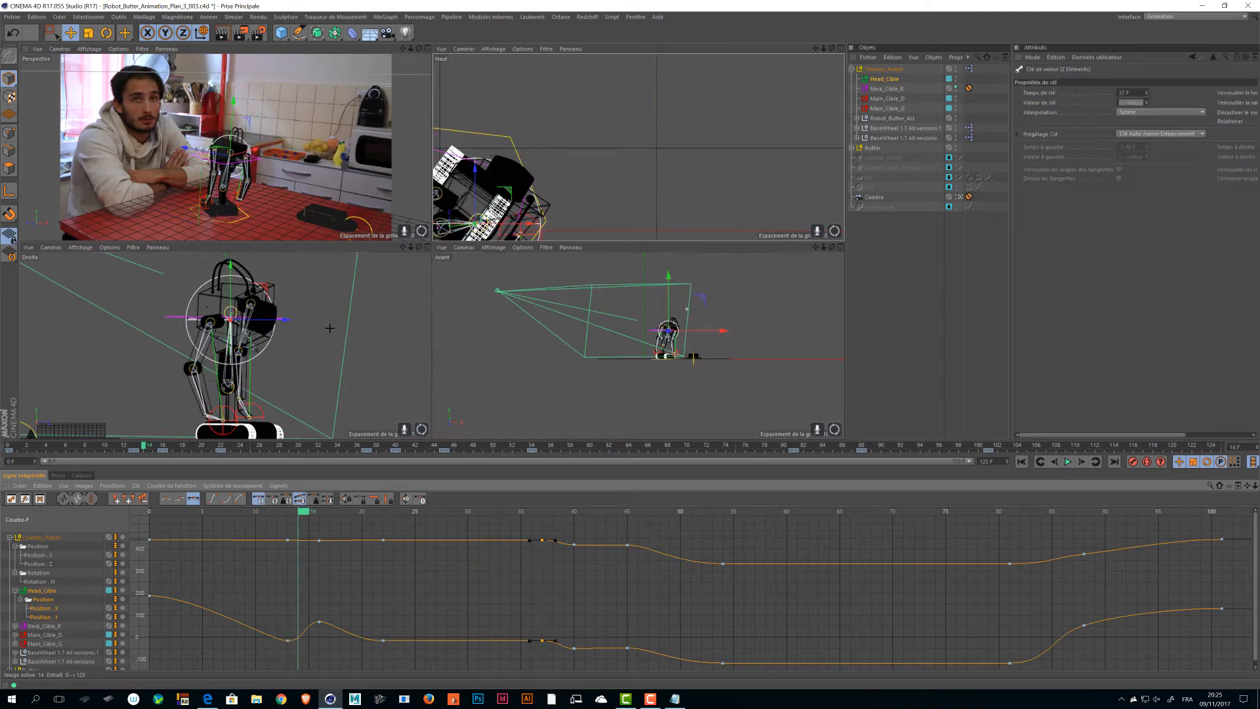
pyautogui.moveTo(403, 651); pyautogui.dragTo(333, 653)
pyautogui.moveTo(306, 513)
pyautogui.mouseDown()
pyautogui.moveTo(239, 513)
pyautogui.moveTo(344, 513)
pyautogui.moveTo(293, 513)
pyautogui.mouseUp()
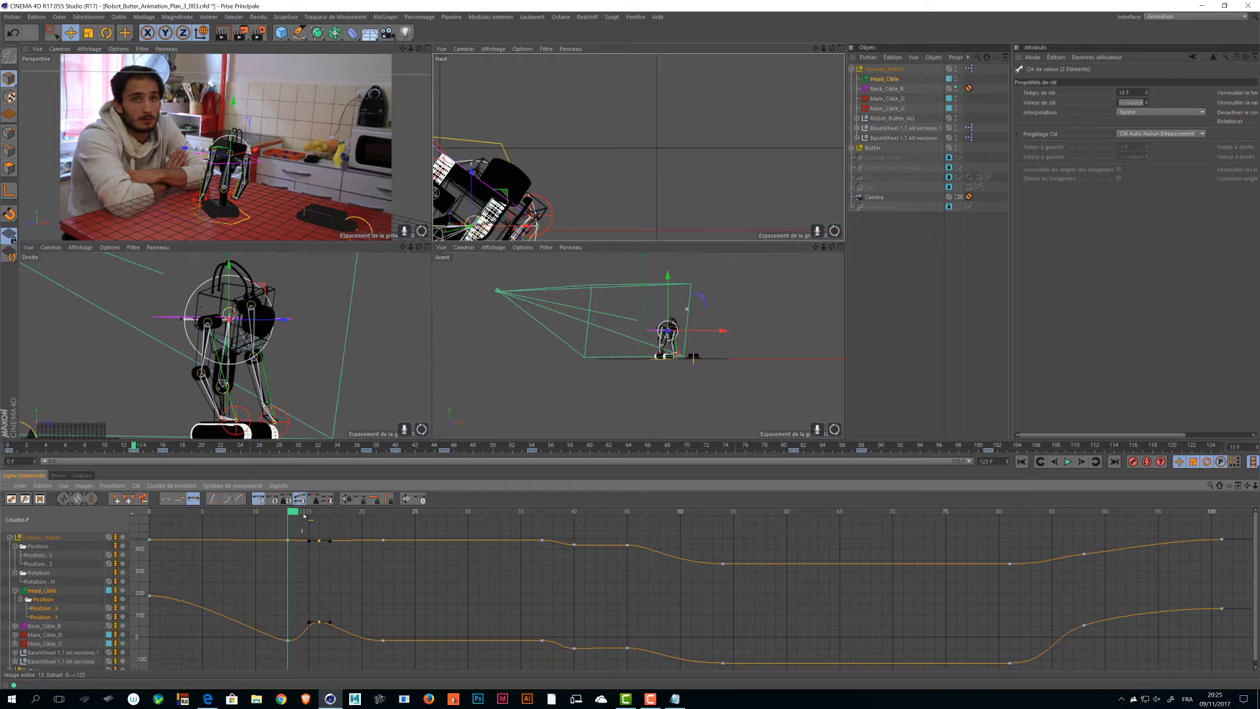
pyautogui.moveTo(304, 516); pyautogui.dragTo(322, 550)
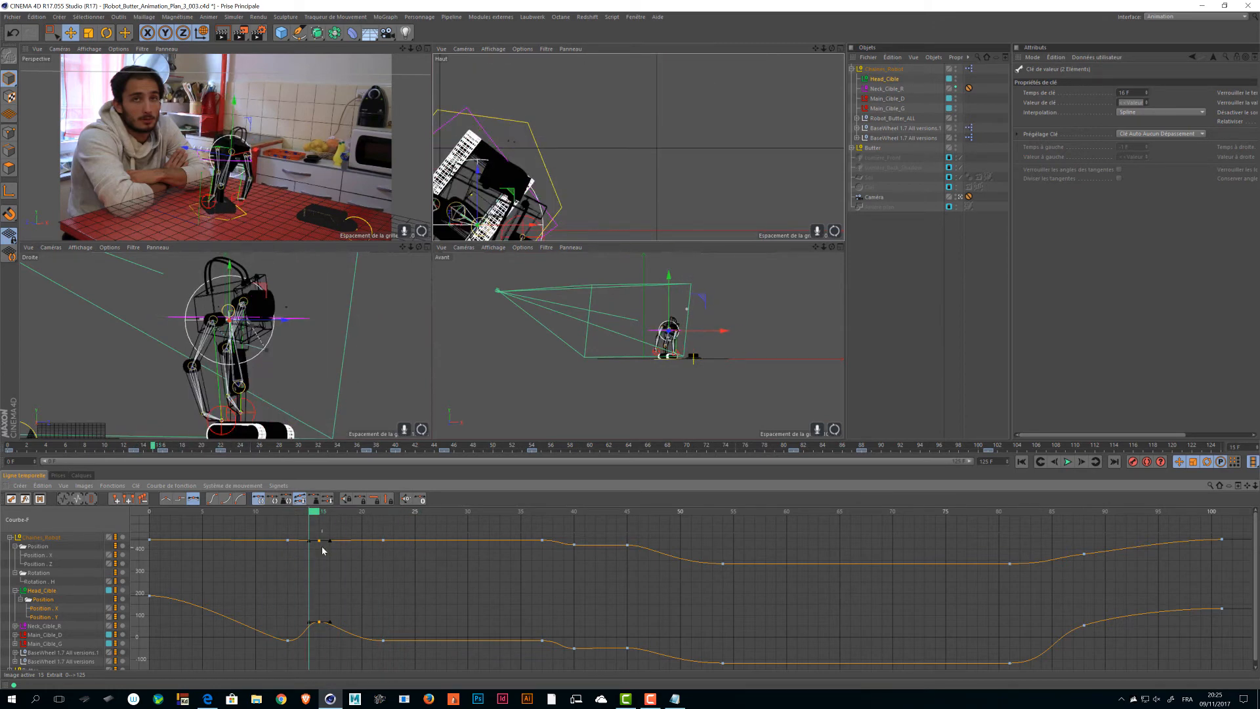
# - Save the scene and play the animation in the full-size perspective view
pyautogui.hotkey('ctrl', 's')
pyautogui.press('F1')
pyautogui.press('F8')
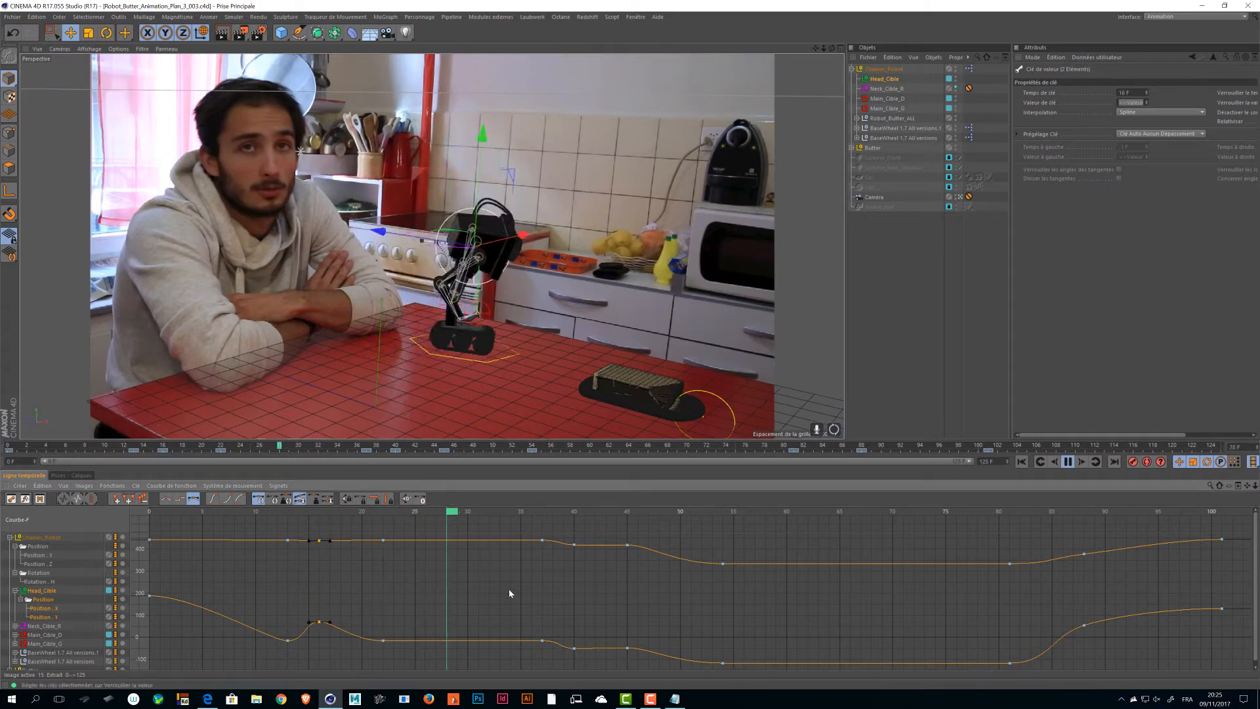
pyautogui.press('F8')
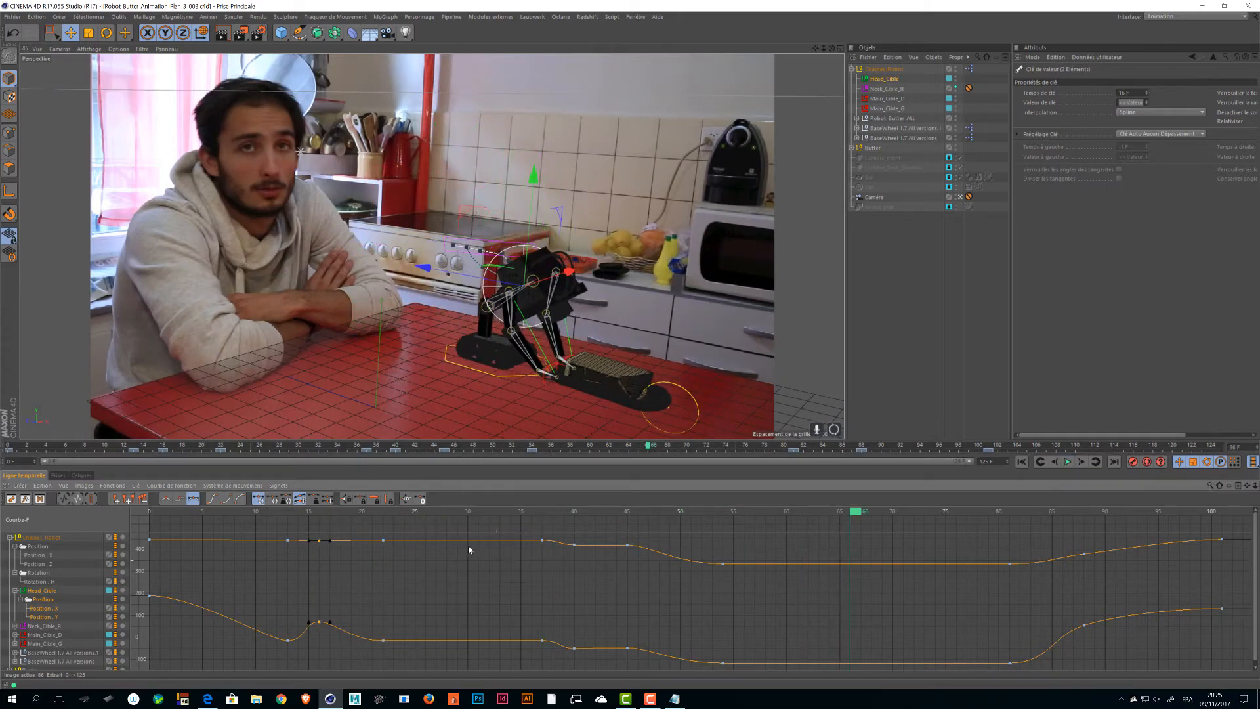
# - Set the perspective view to constant shading, play the animation again and save the scene
pyautogui.hotkey('ctrl', 's')
pyautogui.click(89, 48)
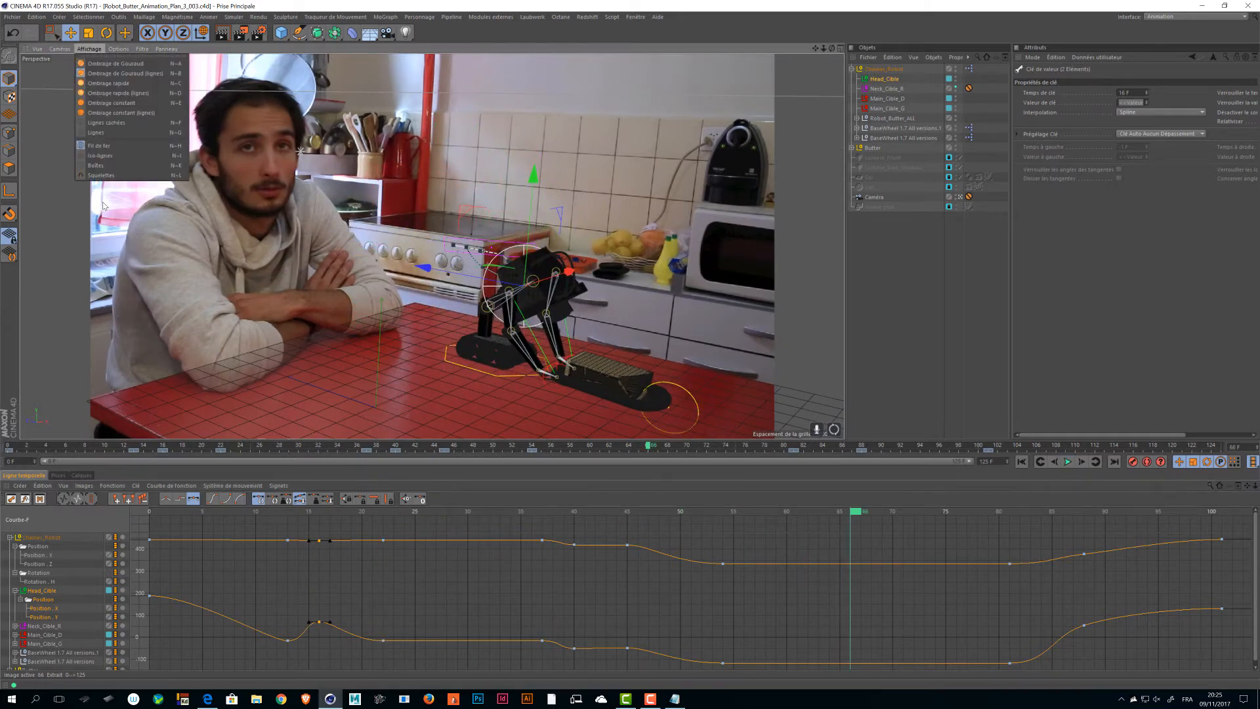
pyautogui.click(111, 103)
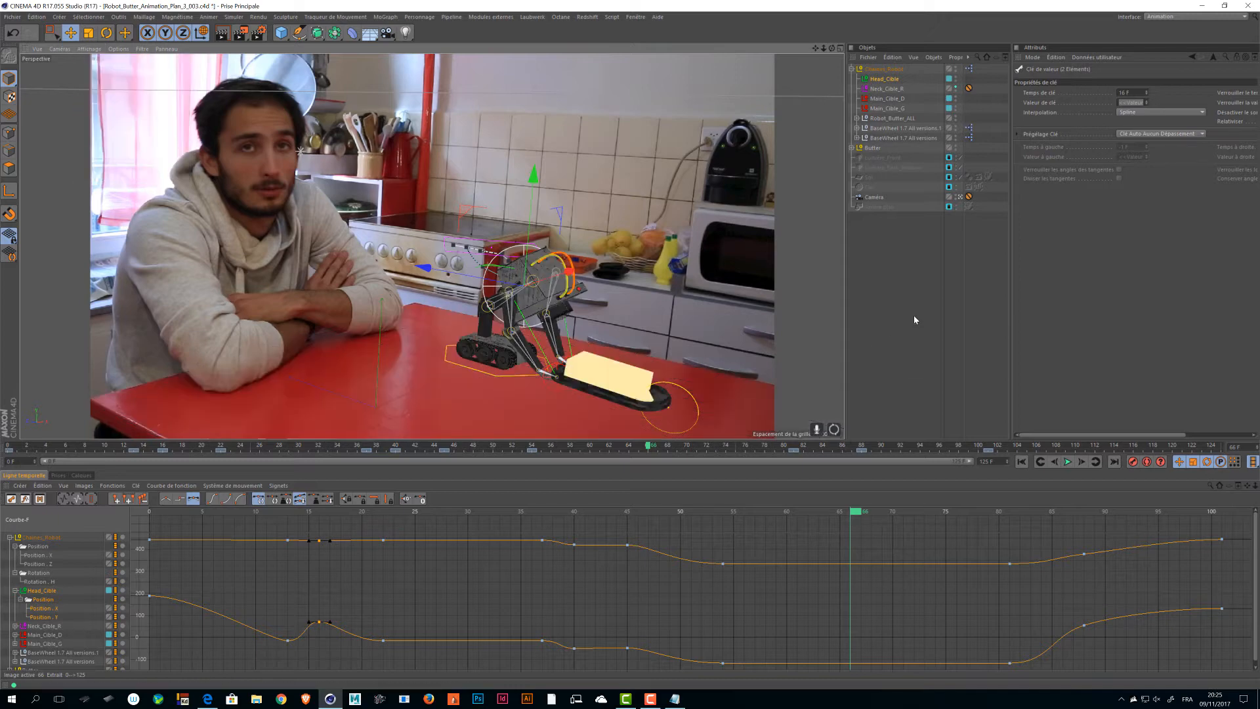
pyautogui.press('F8')
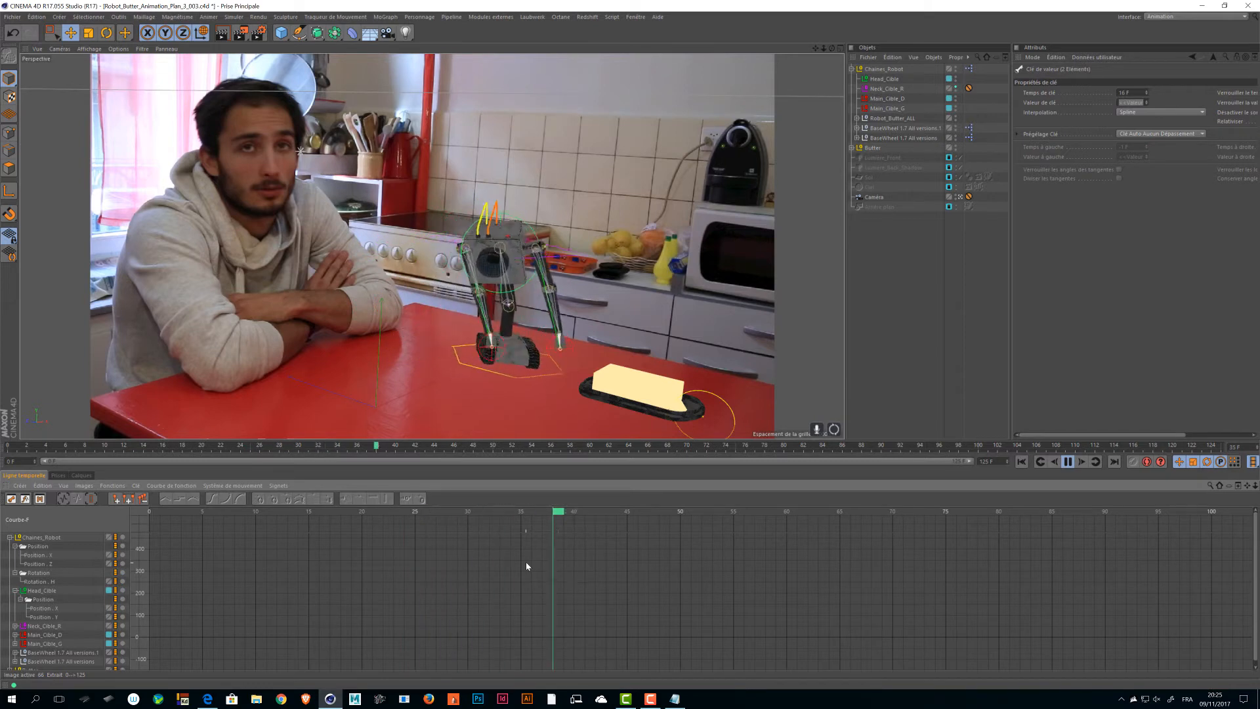
pyautogui.hotkey('ctrl', 's')
# - Examine the robot's pose from frame 22 to 26 and the position curves of Main_Cible_D and Main_Cible_G
pyautogui.moveTo(433, 448); pyautogui.dragTo(224, 461)
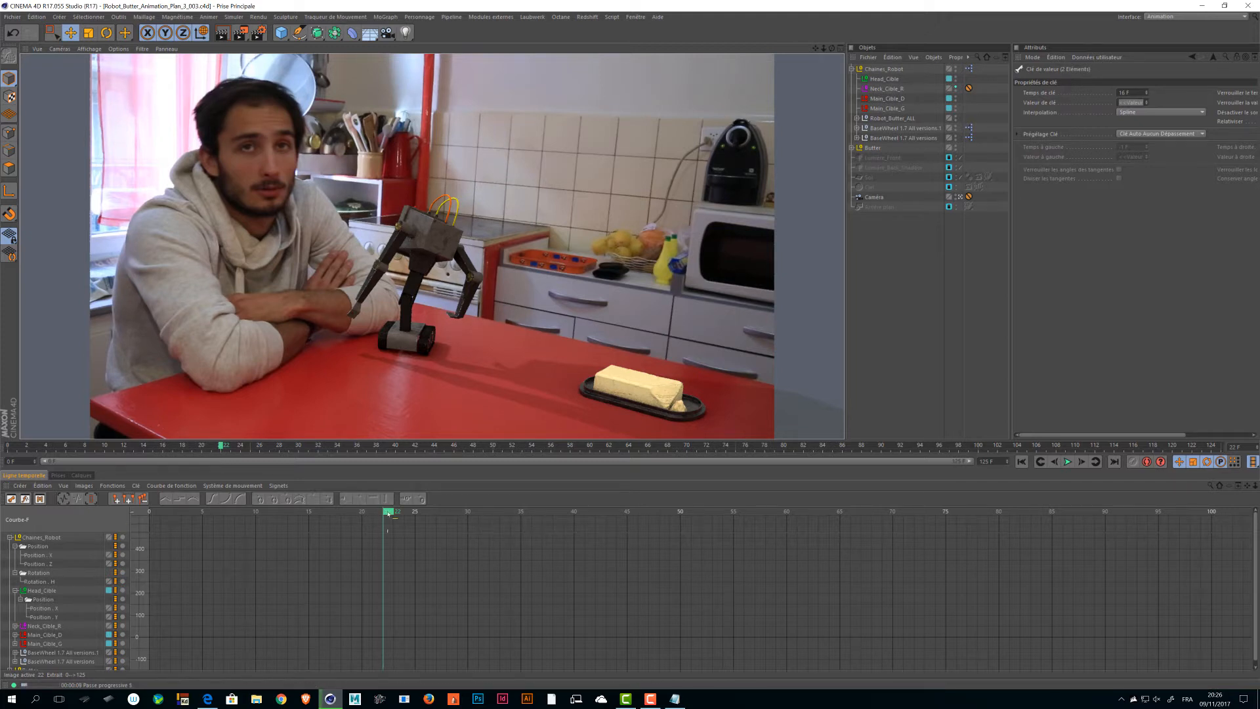
pyautogui.moveTo(388, 514); pyautogui.dragTo(415, 528)
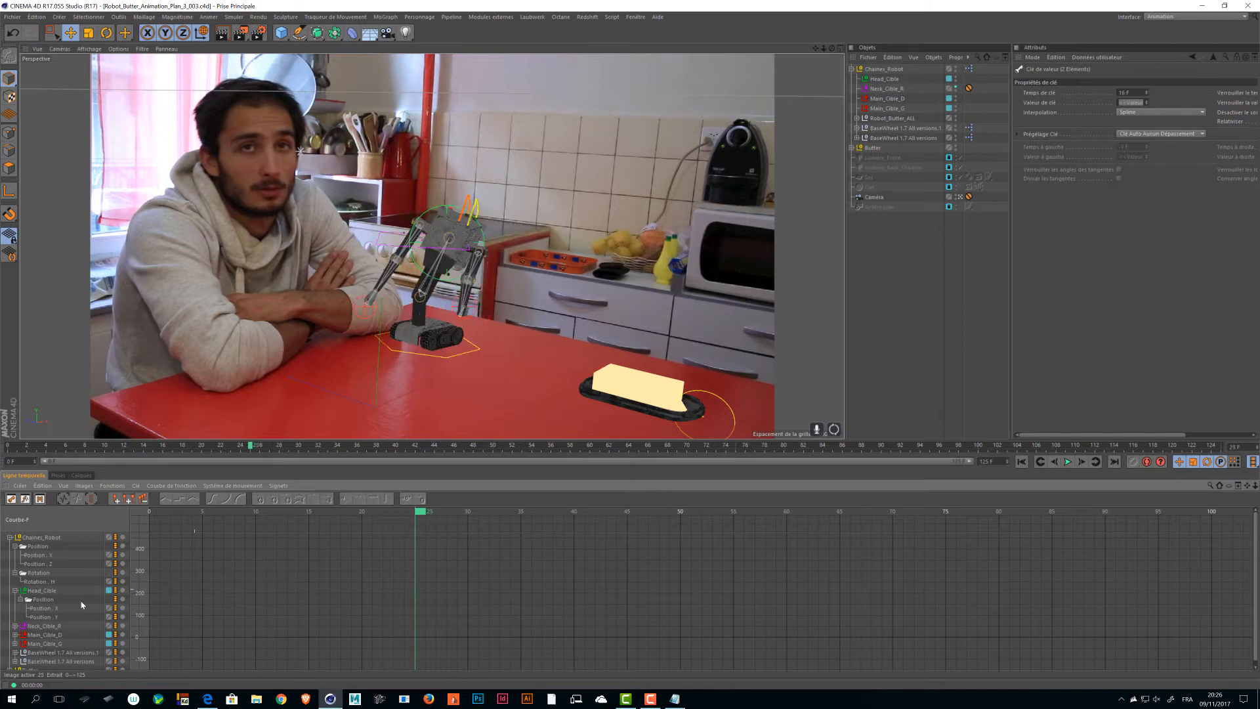
pyautogui.click(33, 635)
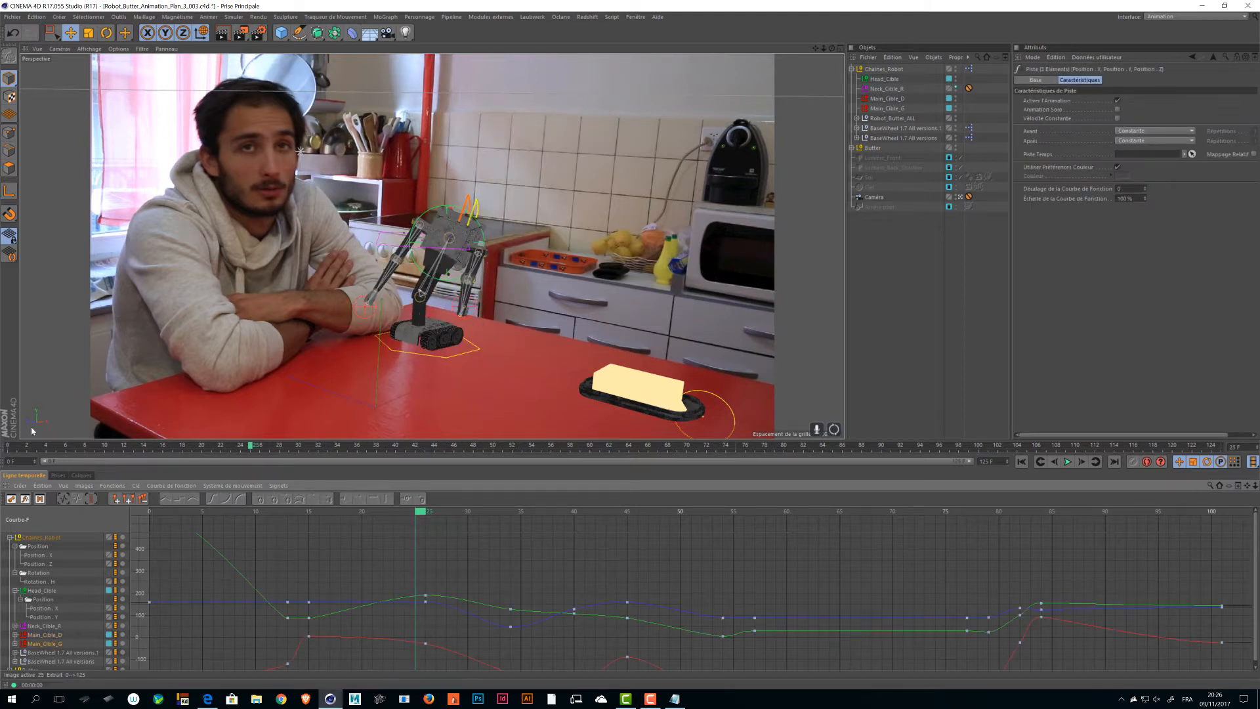
pyautogui.click(50, 644)
pyautogui.click(427, 513)
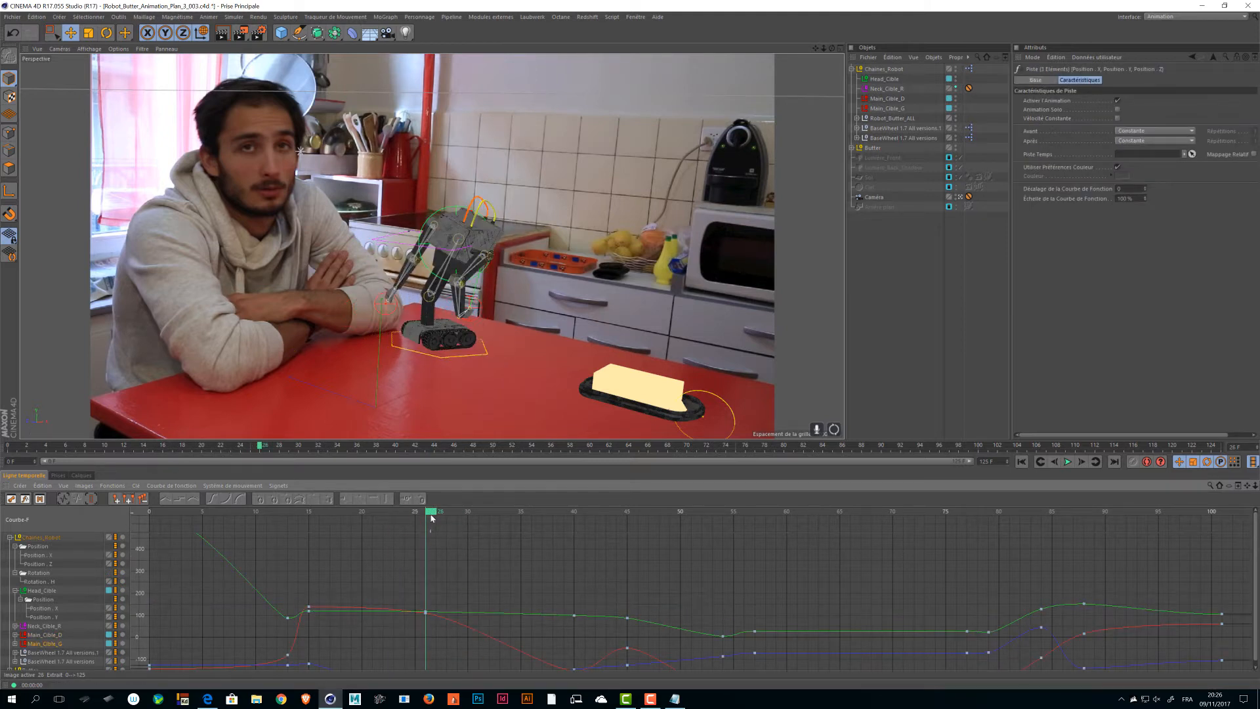
# - Try lowering Main_Cible_G's Position X and Y keys at frame 26, and expand its position tracks
pyautogui.click(425, 612)
pyautogui.moveTo(426, 612); pyautogui.dragTo(426, 627)
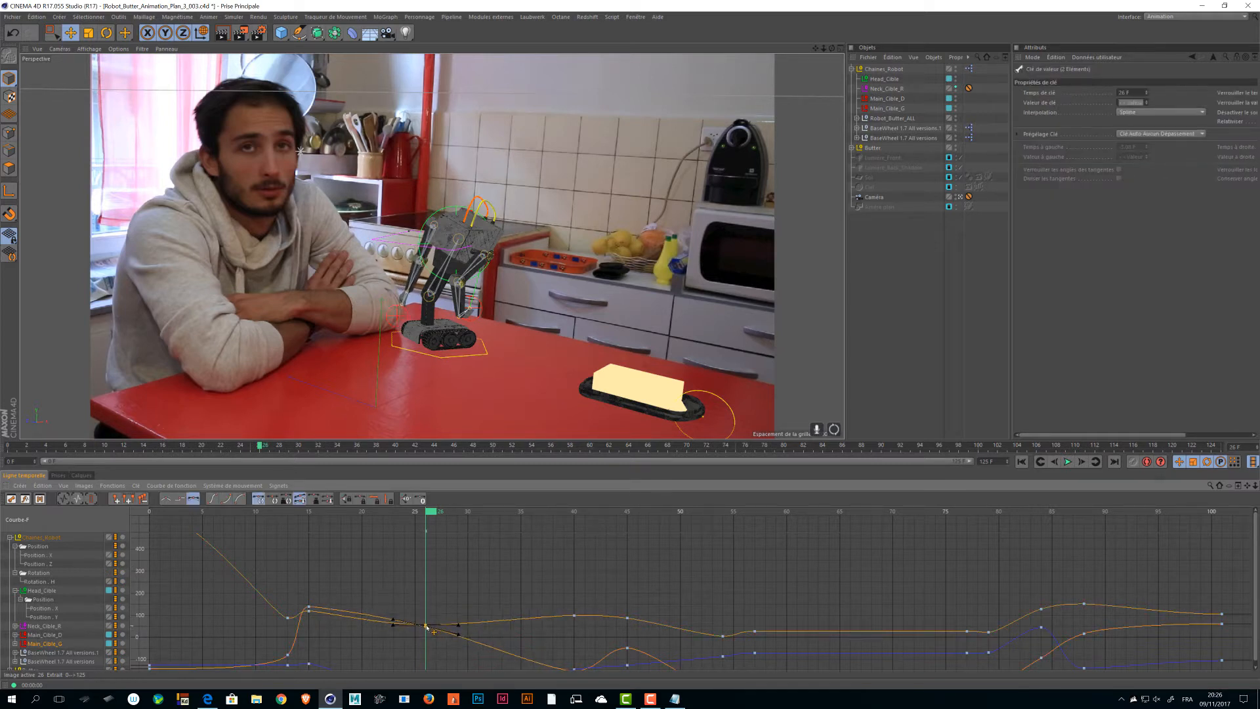
pyautogui.click(18, 644)
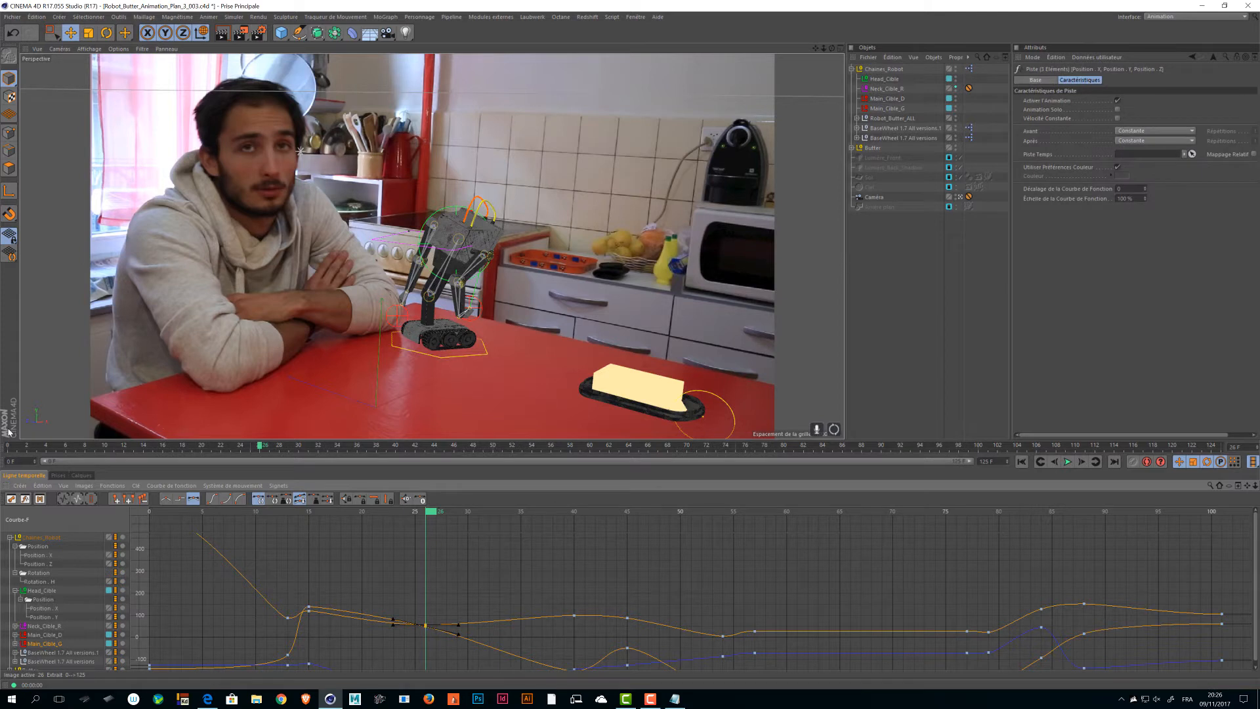
pyautogui.click(15, 644)
pyautogui.keyDown('alt'); pyautogui.moveTo(341, 597); pyautogui.dragTo(367, 572, button='middle'); pyautogui.keyUp('alt')
pyautogui.keyDown('alt'); pyautogui.moveTo(64, 617); pyautogui.dragTo(63, 577, button='middle'); pyautogui.keyUp('alt')
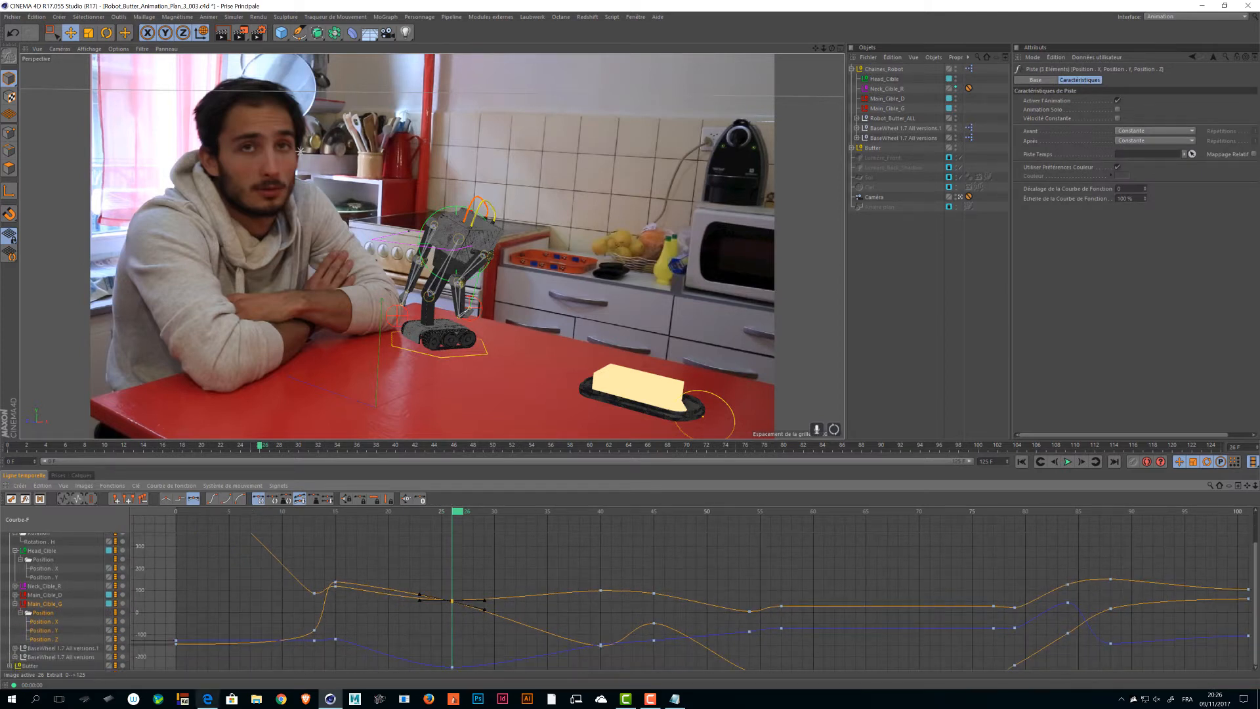
# - Try raising Main_Cible_G's Position Z key at frame 26, and undo the key edits made at that frame
pyautogui.click(452, 667)
pyautogui.moveTo(453, 667); pyautogui.dragTo(453, 625)
pyautogui.hotkey('ctrl', 'z')
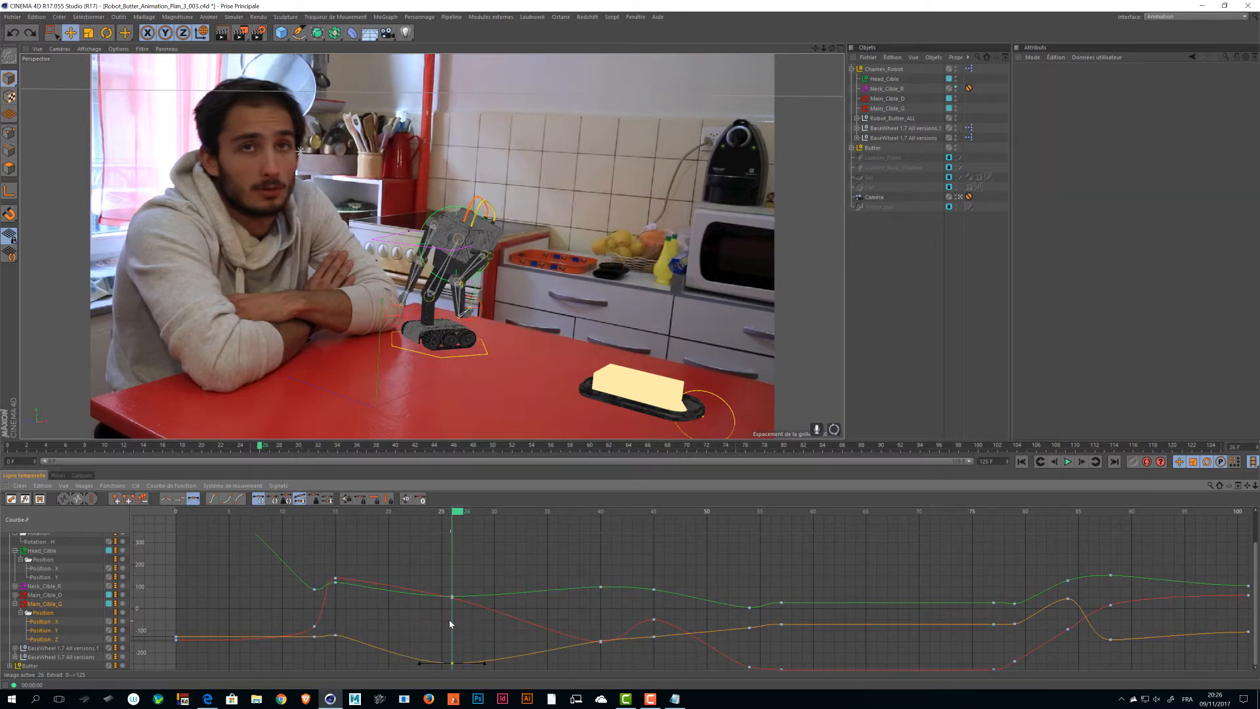
pyautogui.moveTo(484, 564); pyautogui.dragTo(405, 620)
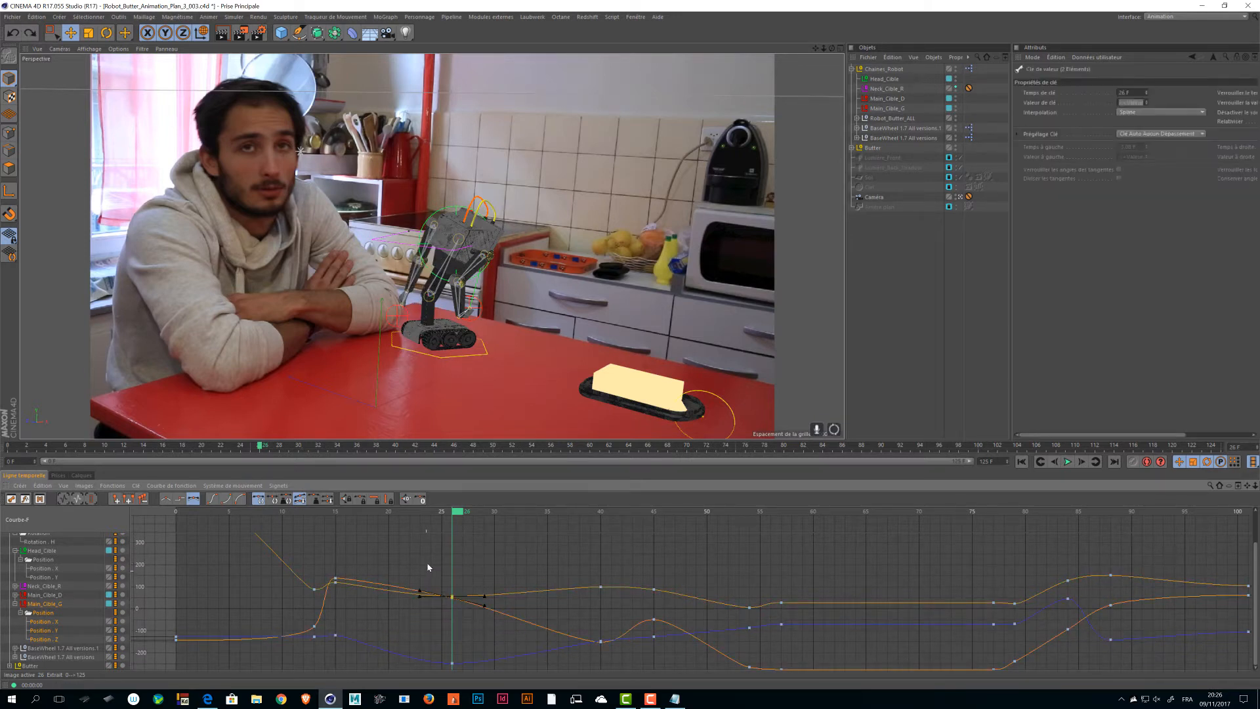
pyautogui.hotkey('ctrl', 'z')
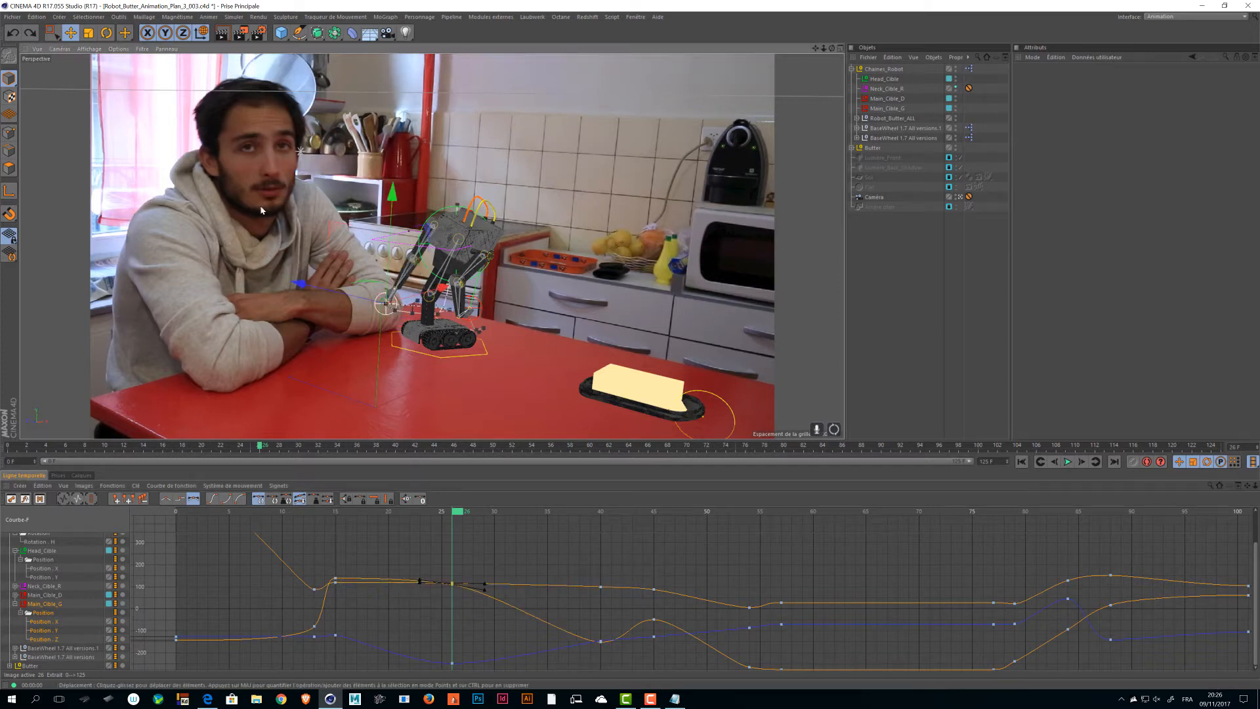
# - Move the hand target Main_Cible_G up and closer to the robot's body at frame 26, using the four-view layout
pyautogui.click(388, 306)
pyautogui.middleClick(523, 335)
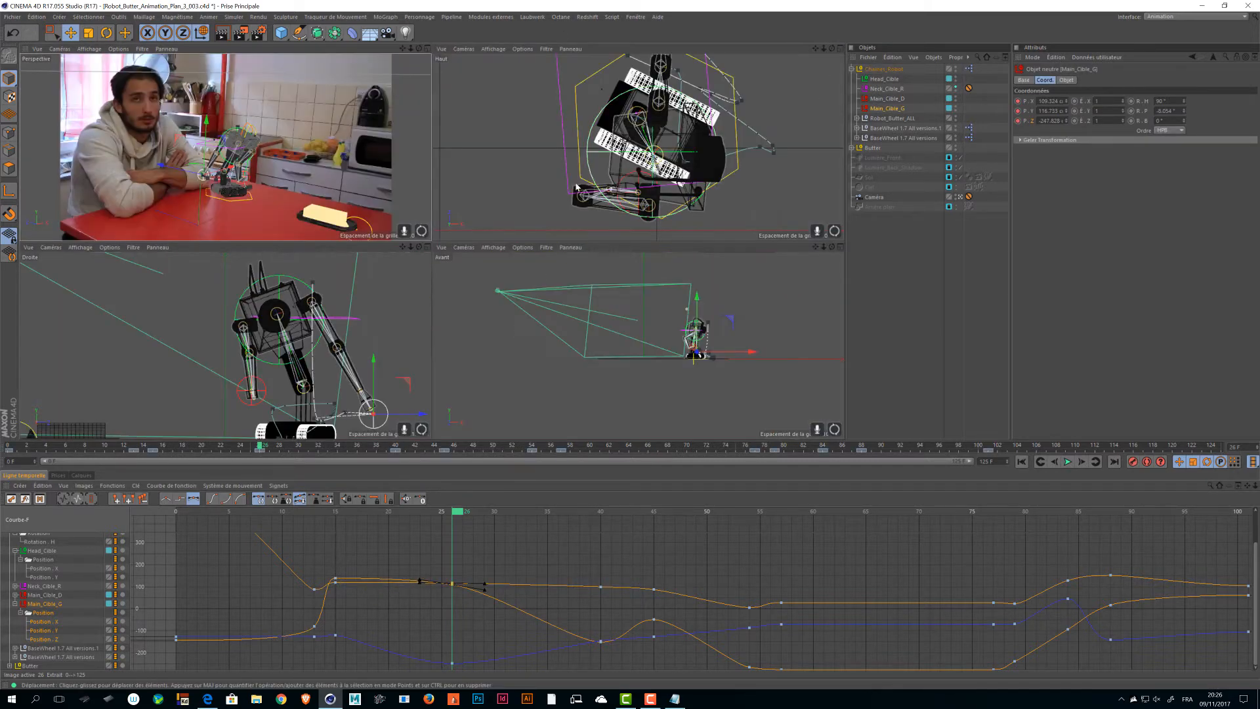
pyautogui.moveTo(405, 382); pyautogui.dragTo(407, 380)
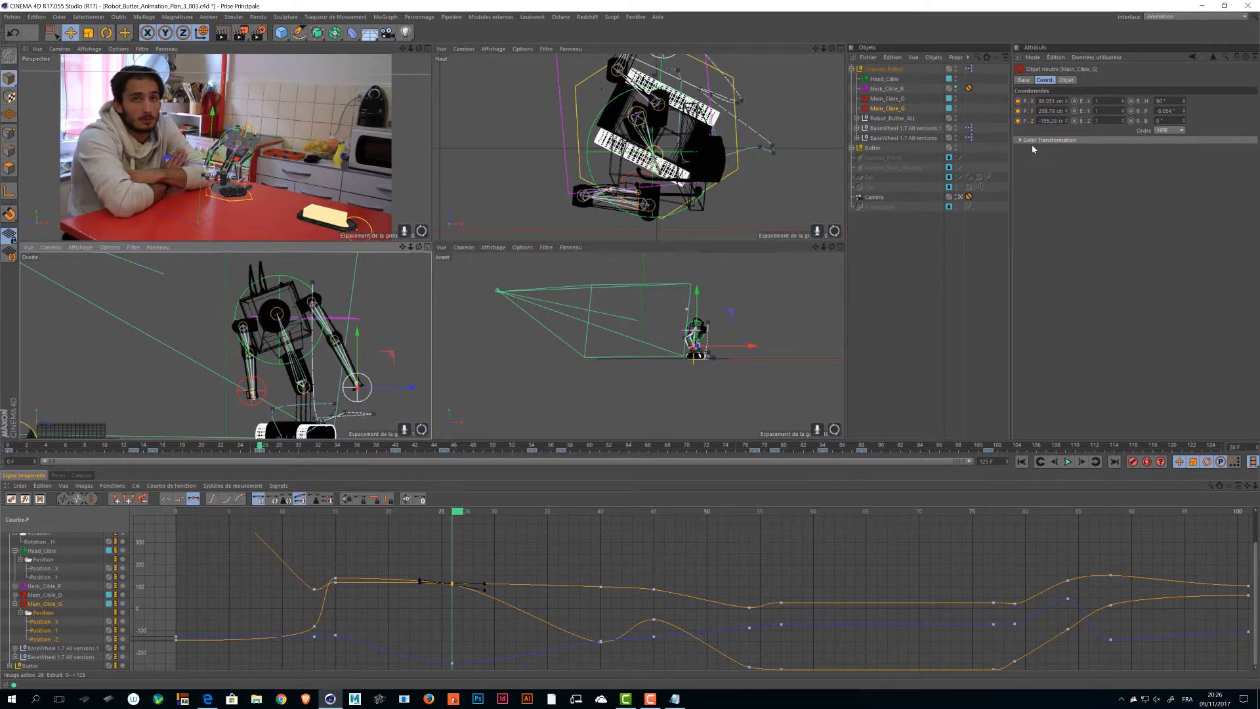
# - Record the position of Main_Cible_G as keys at frame 26, and save the scene
pyautogui.click(1019, 121)
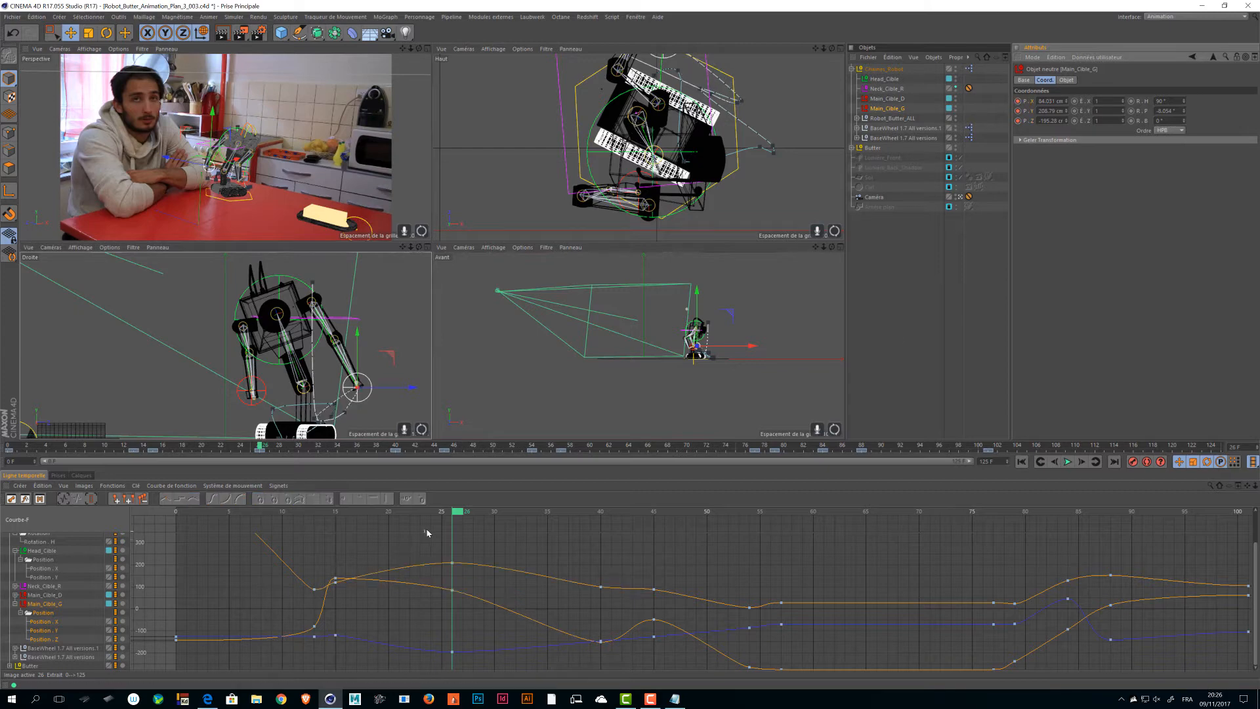
pyautogui.moveTo(457, 511); pyautogui.dragTo(284, 512)
pyautogui.hotkey('ctrl', 's')
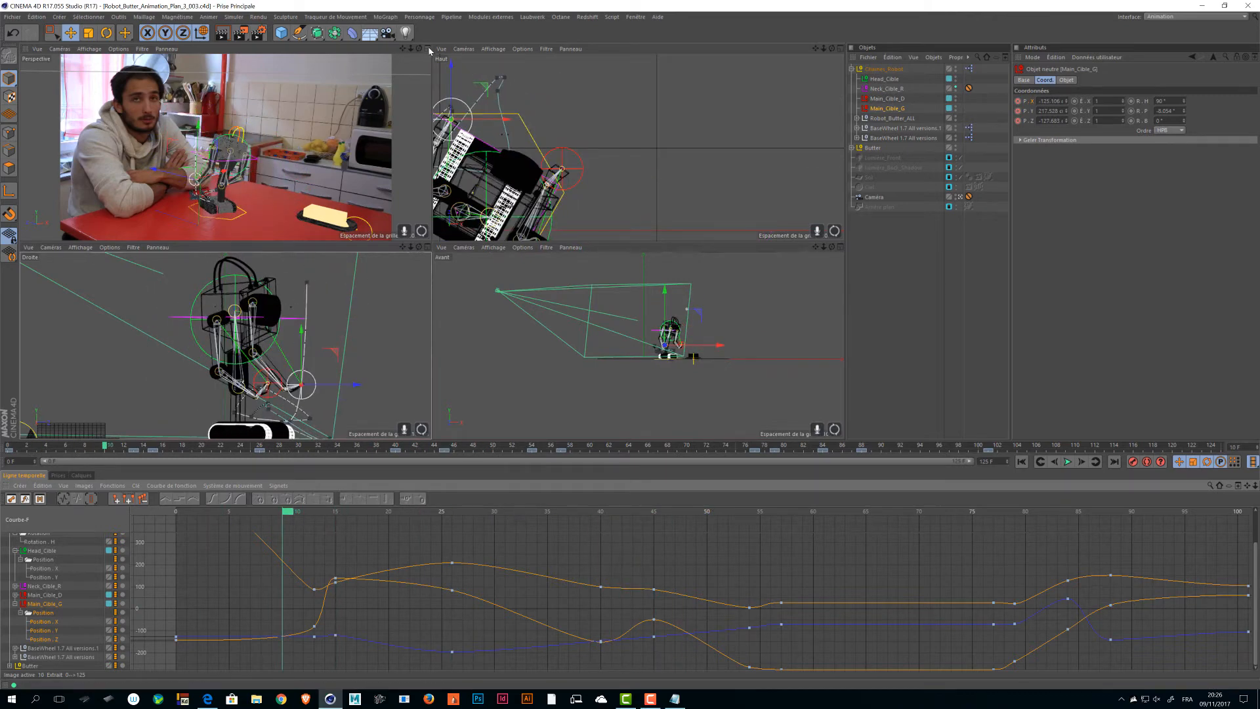
# - Review the robot's arm movement in the enlarged perspective view, concentrating on the frames around 45
pyautogui.click(428, 49)
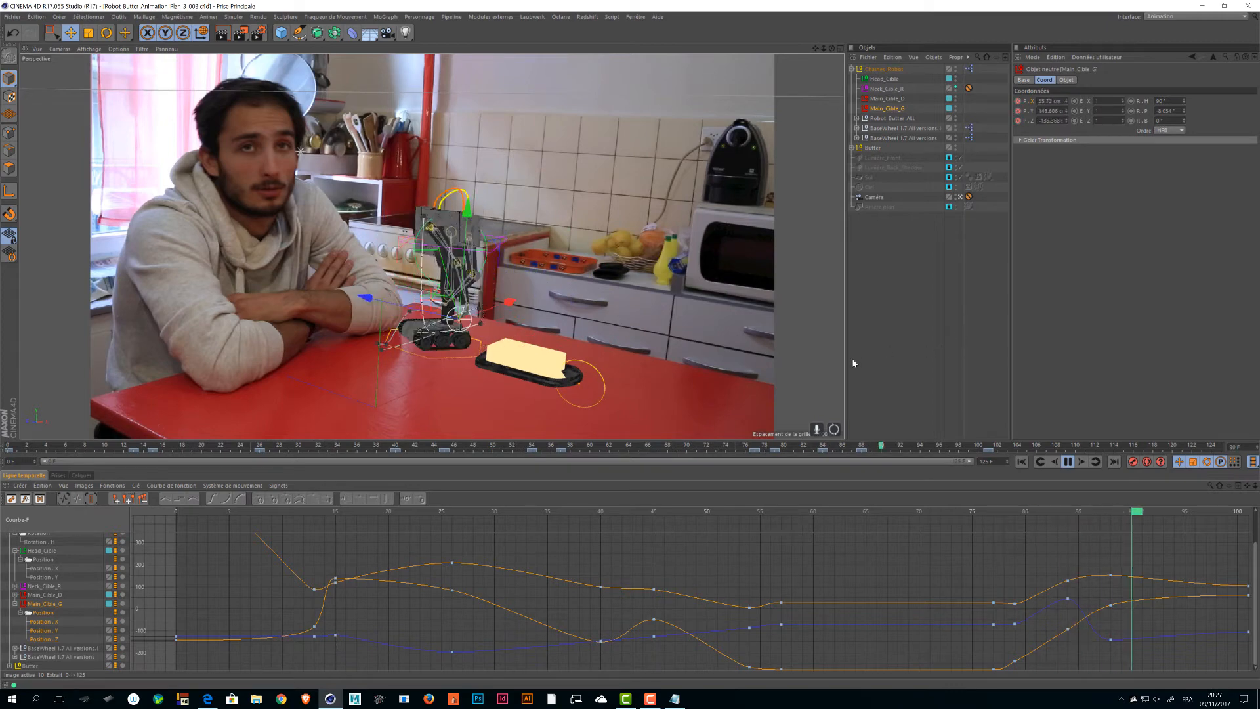
pyautogui.moveTo(598, 446); pyautogui.dragTo(428, 446)
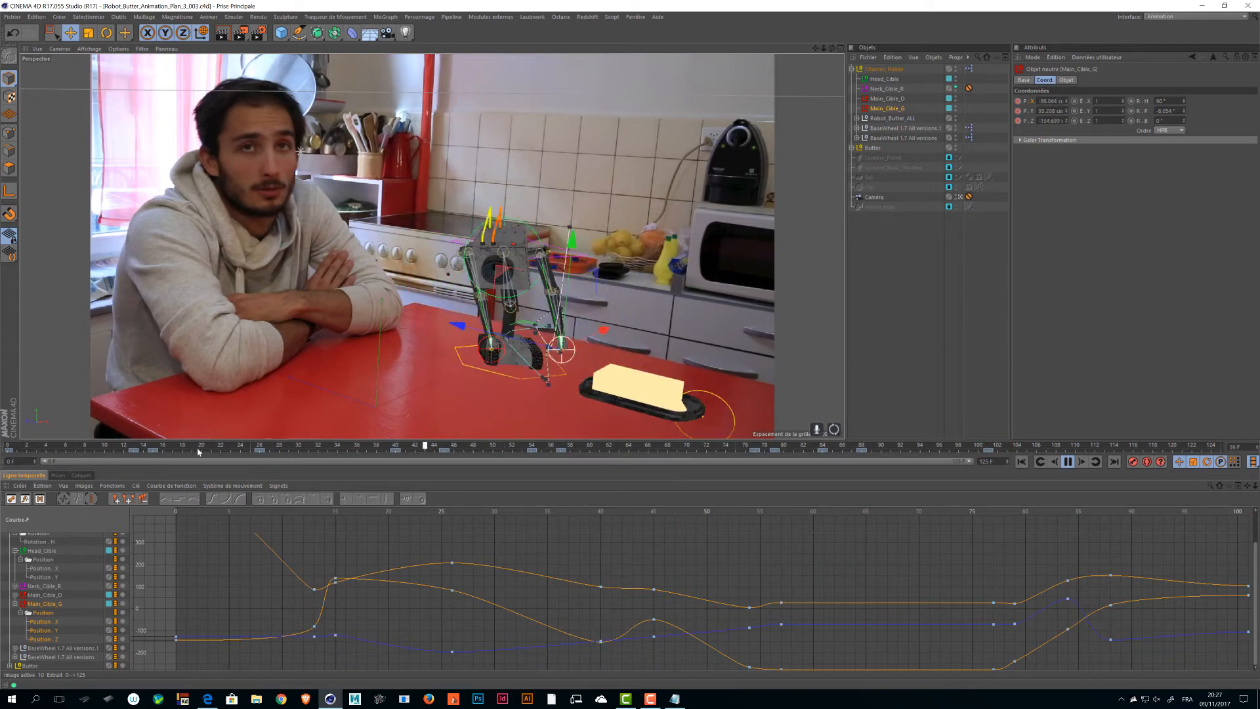
pyautogui.moveTo(198, 451); pyautogui.dragTo(307, 463)
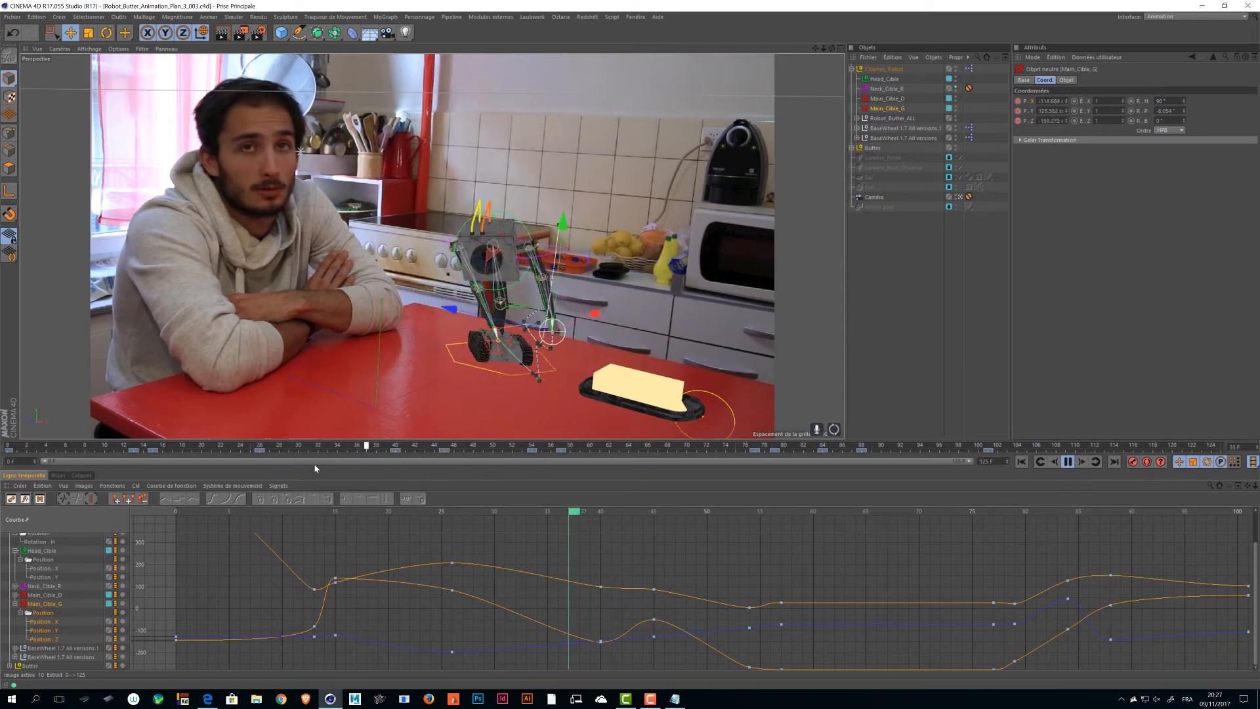
pyautogui.click(444, 452)
pyautogui.moveTo(449, 452); pyautogui.dragTo(339, 447)
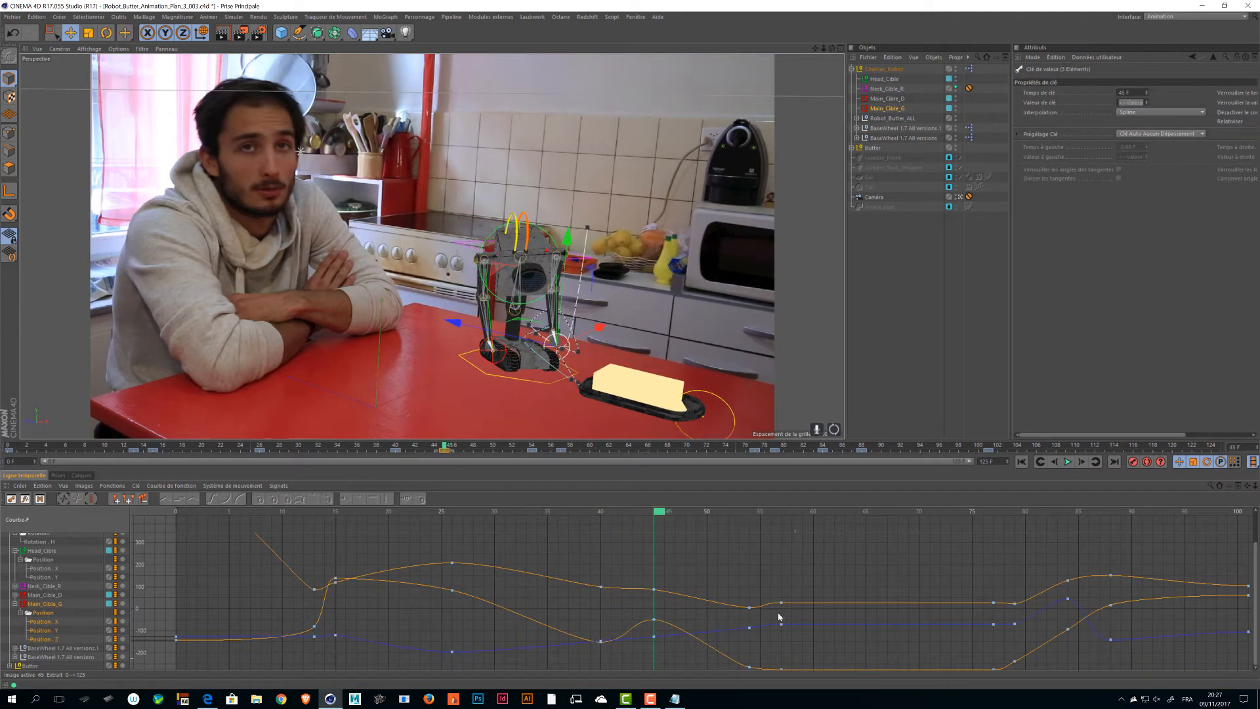
# - Try deleting the Main_Cible_G position keys at frame 45 and preview the resulting motion
pyautogui.moveTo(717, 557); pyautogui.dragTo(632, 671)
pyautogui.press('Delete')
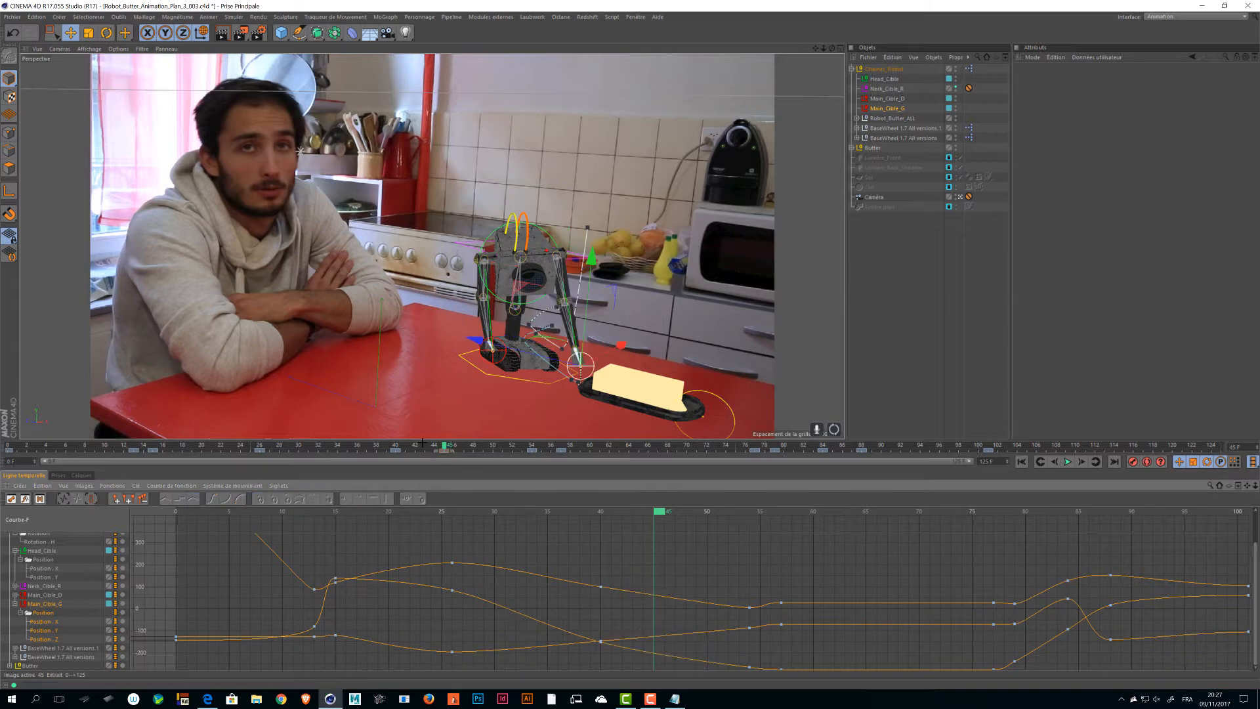
pyautogui.press('F8')
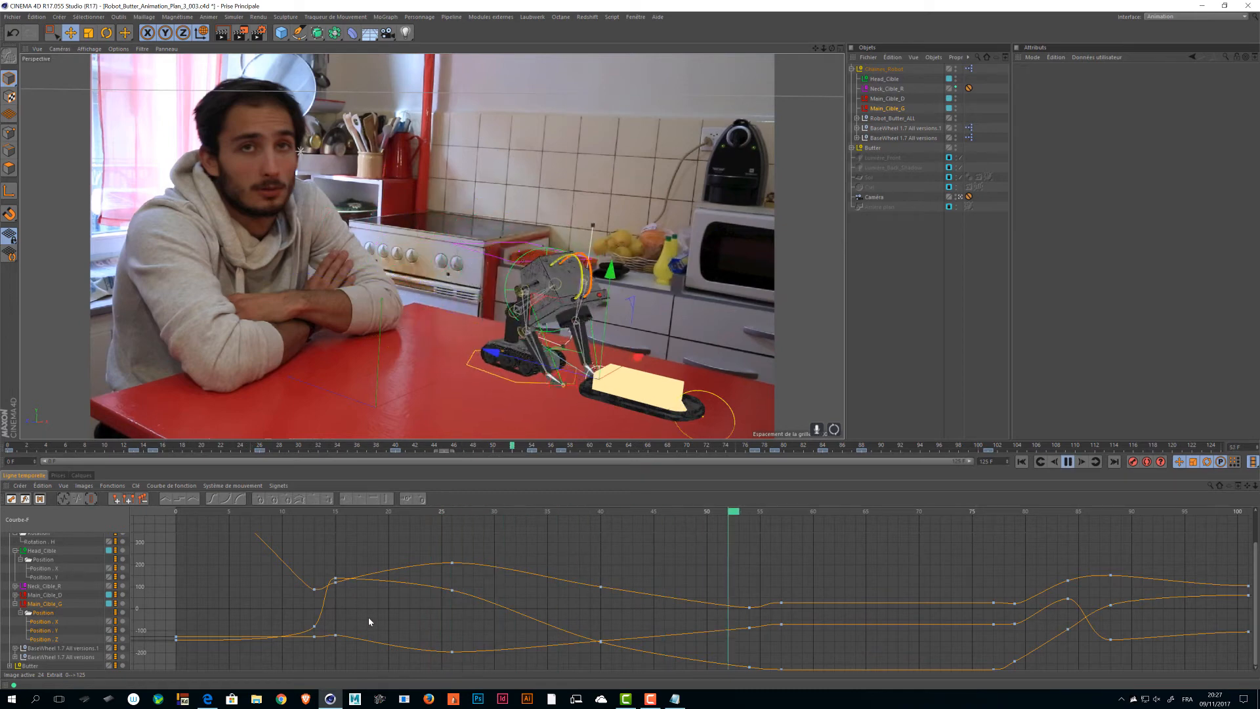
pyautogui.press('F8')
pyautogui.hotkey('ctrl', 'z')
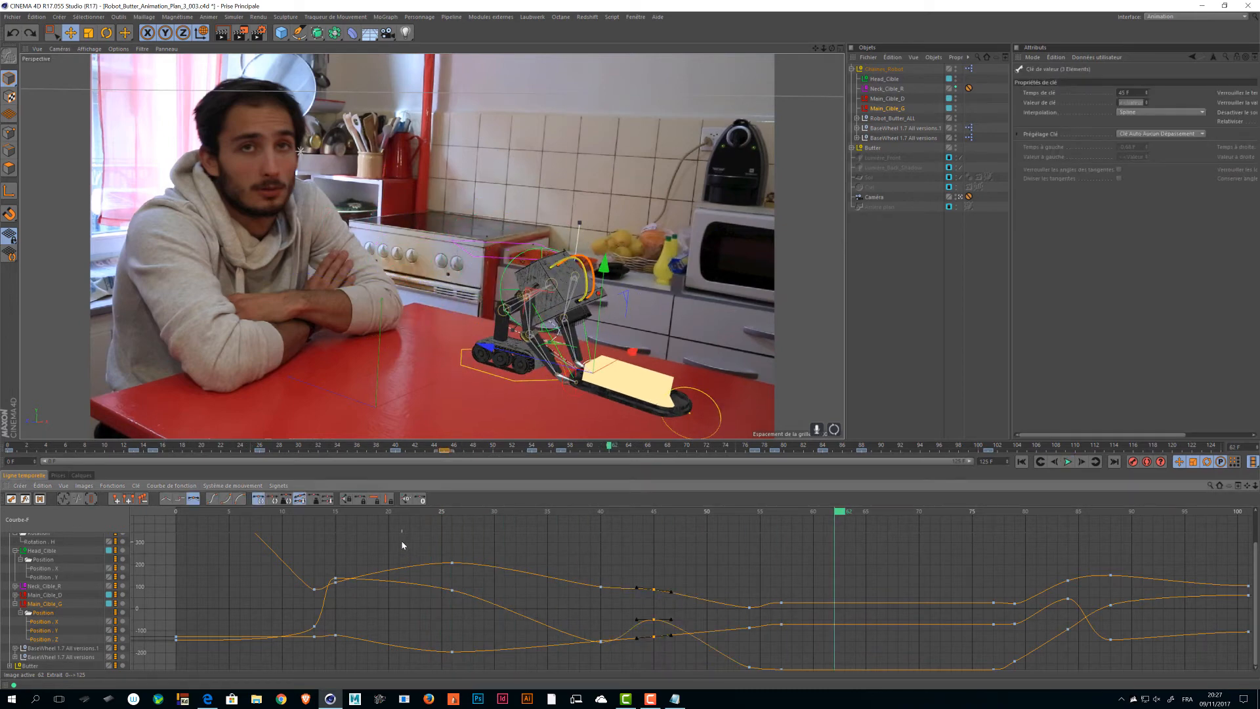
# - Lower the Main_Cible_G position keys at frame 45 in the curve editor, bringing X to about -87 cm
pyautogui.press('F8')
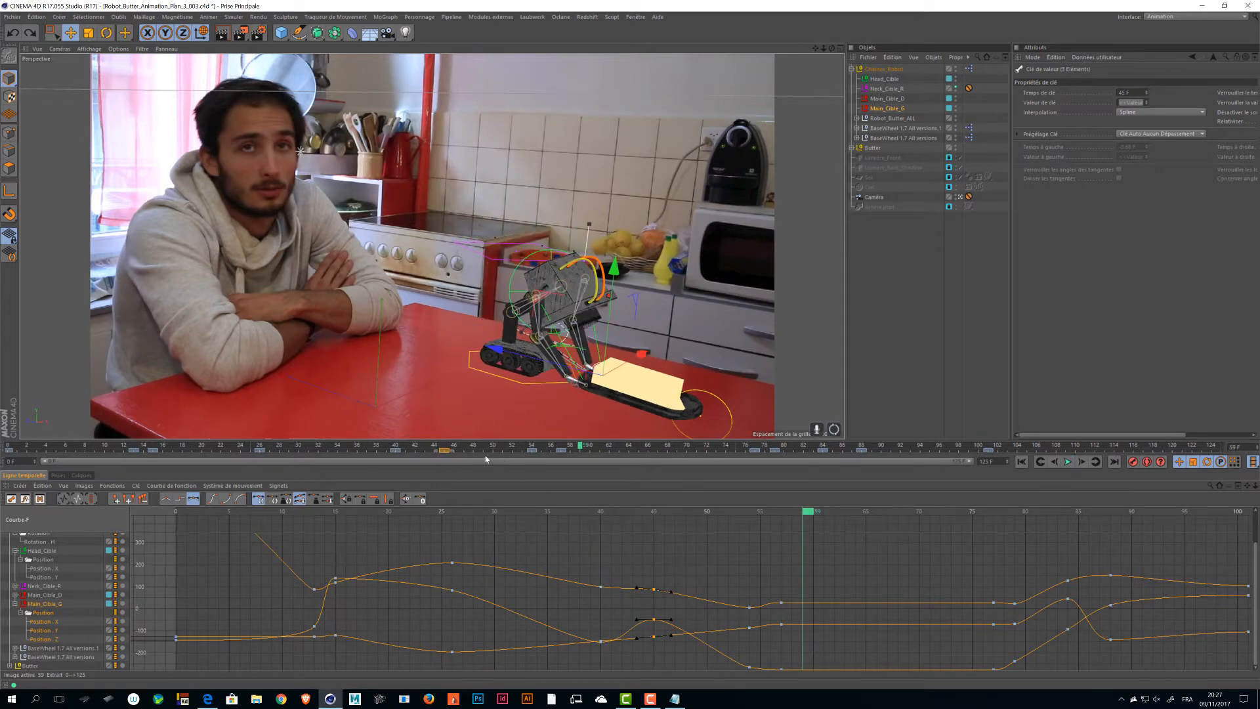
pyautogui.moveTo(485, 452); pyautogui.dragTo(444, 452)
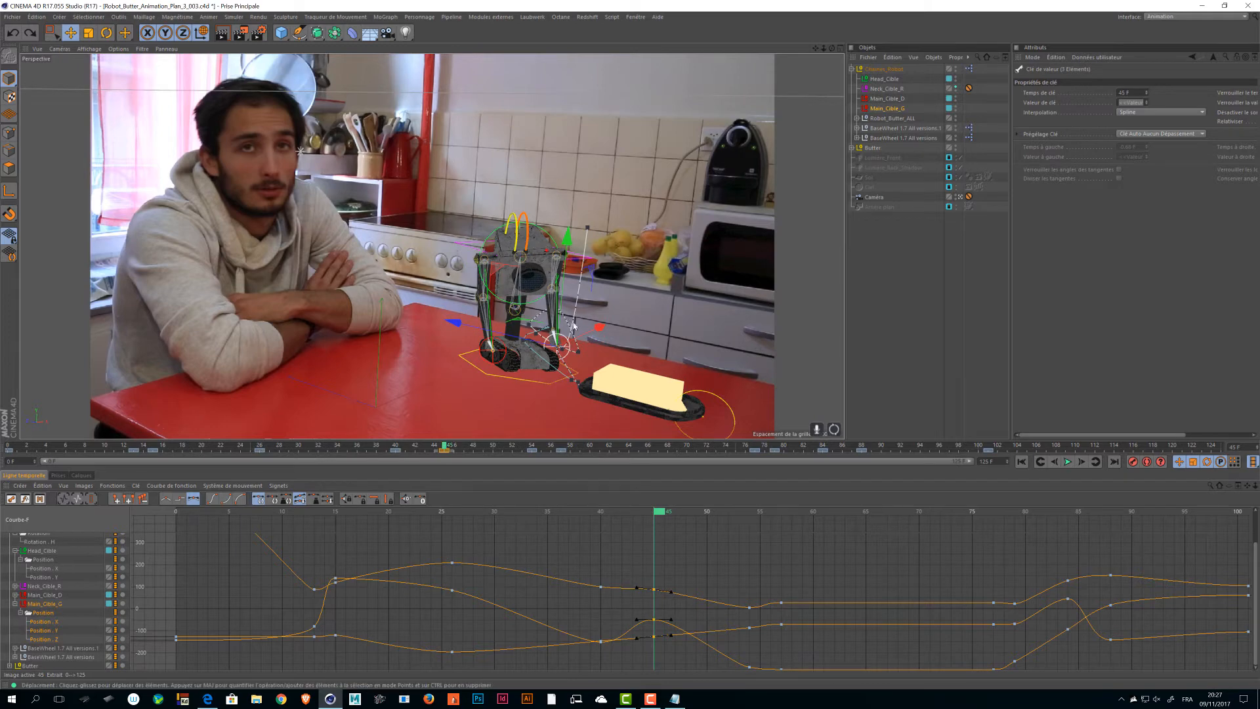
pyautogui.click(841, 49)
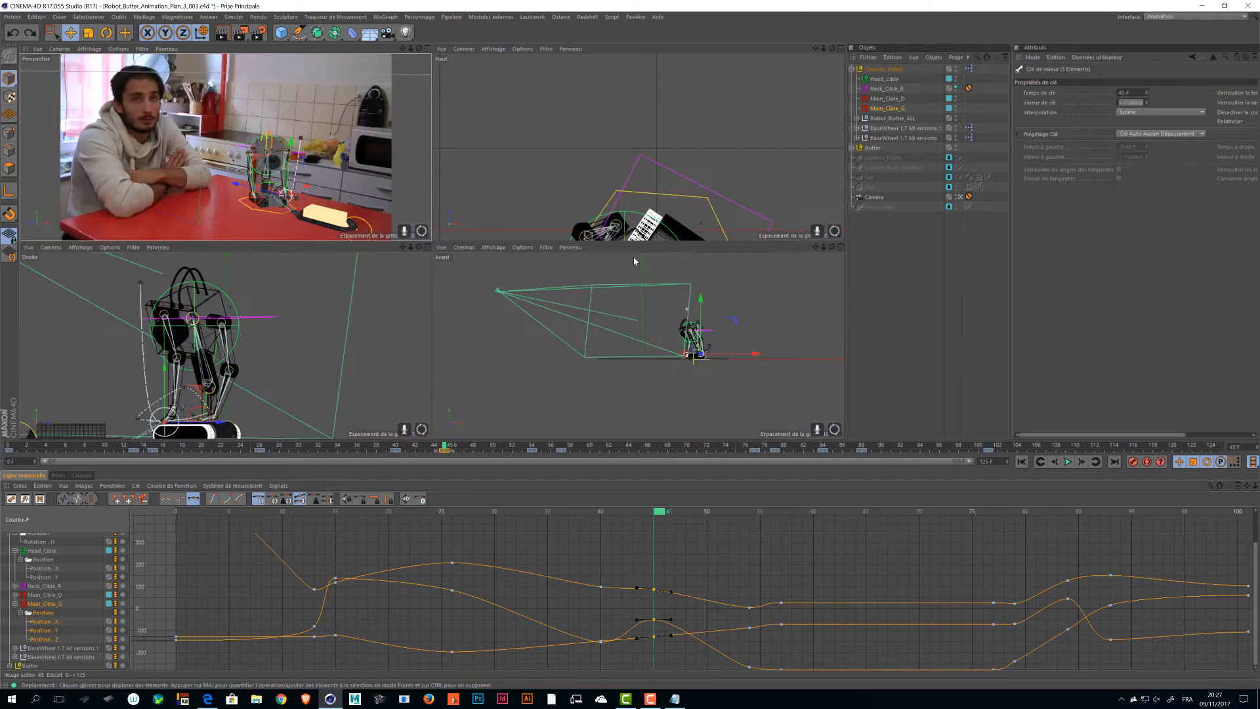
pyautogui.scroll(6, 195, 400)
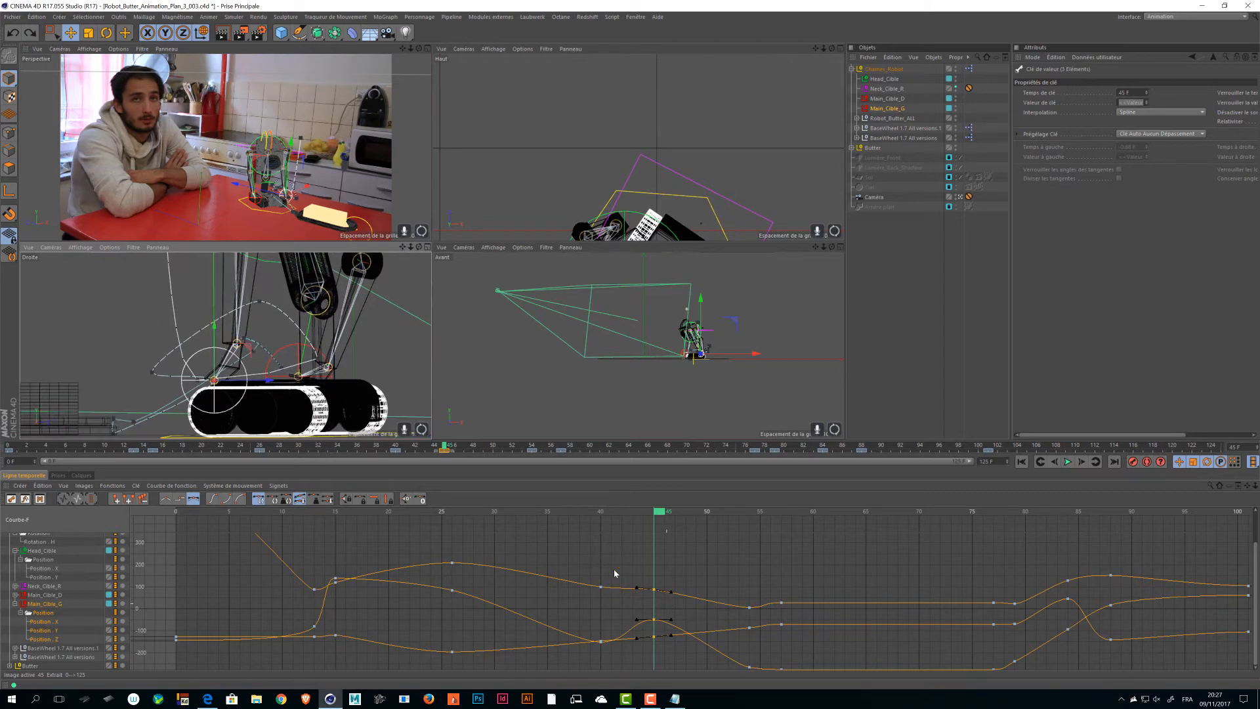
pyautogui.moveTo(615, 568); pyautogui.dragTo(563, 606)
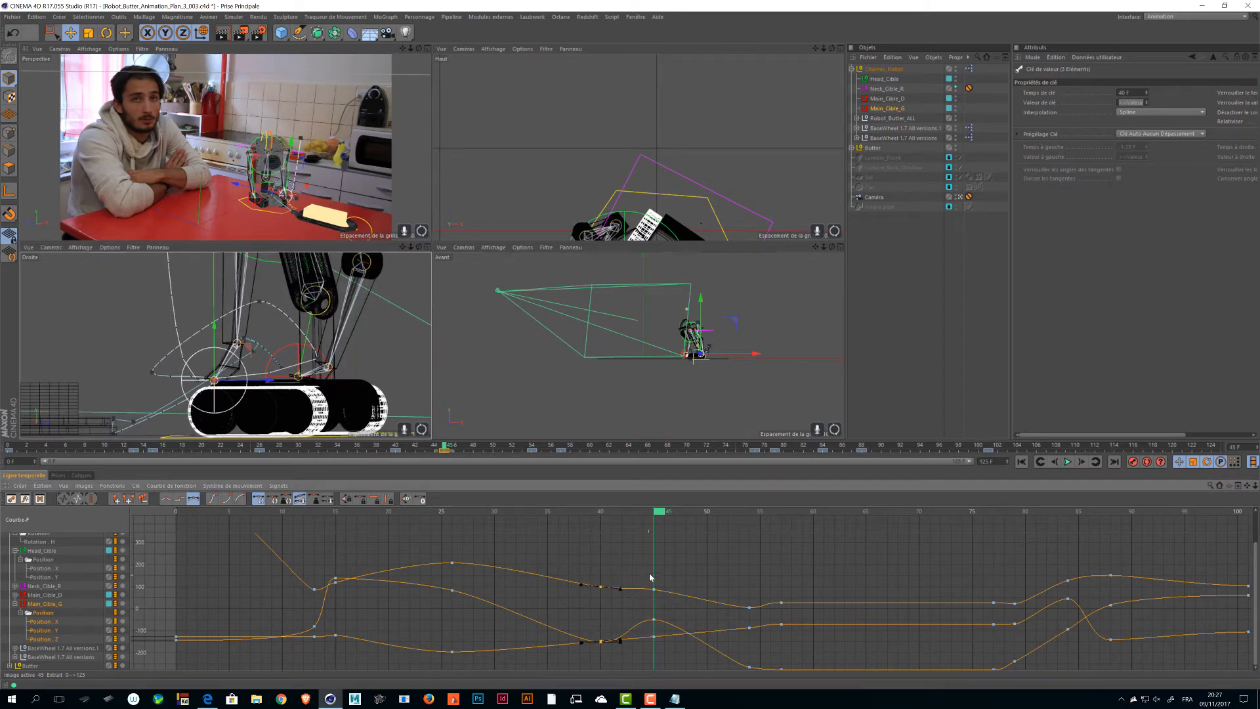
pyautogui.moveTo(634, 608); pyautogui.dragTo(655, 638)
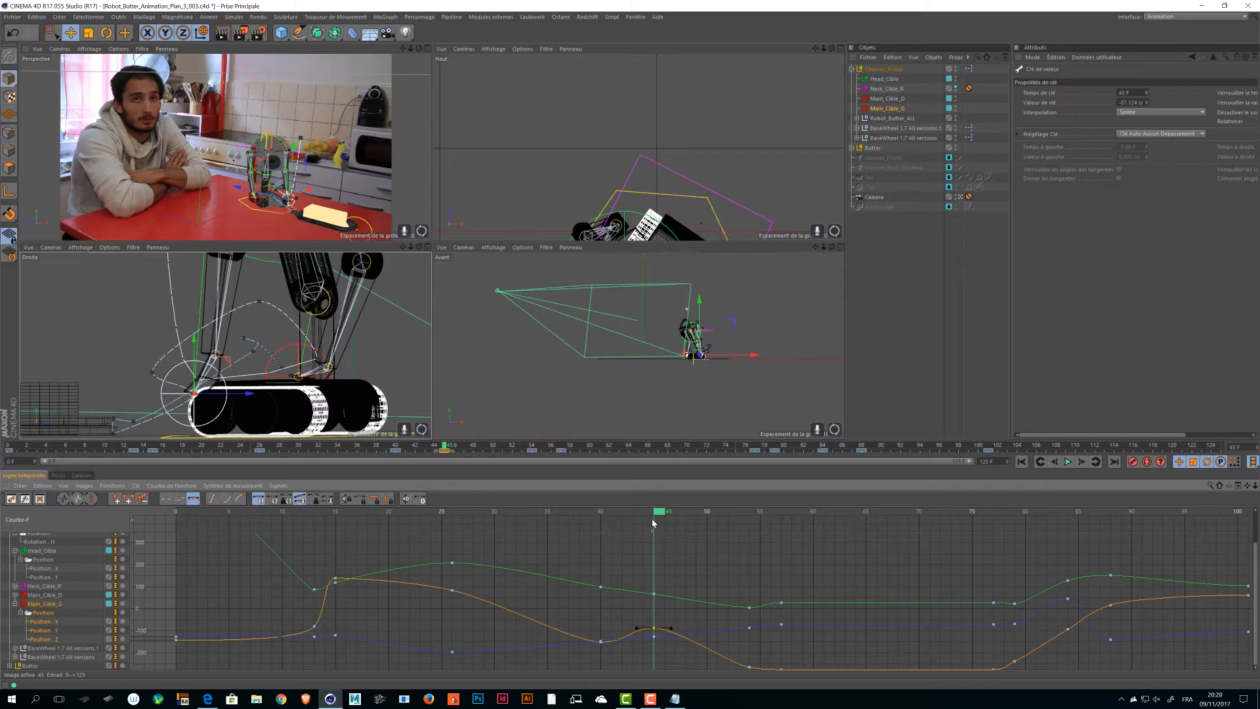
# - Check the hand's motion around frame 45 in the enlarged perspective view
pyautogui.moveTo(654, 511); pyautogui.dragTo(669, 555)
pyautogui.click(426, 50)
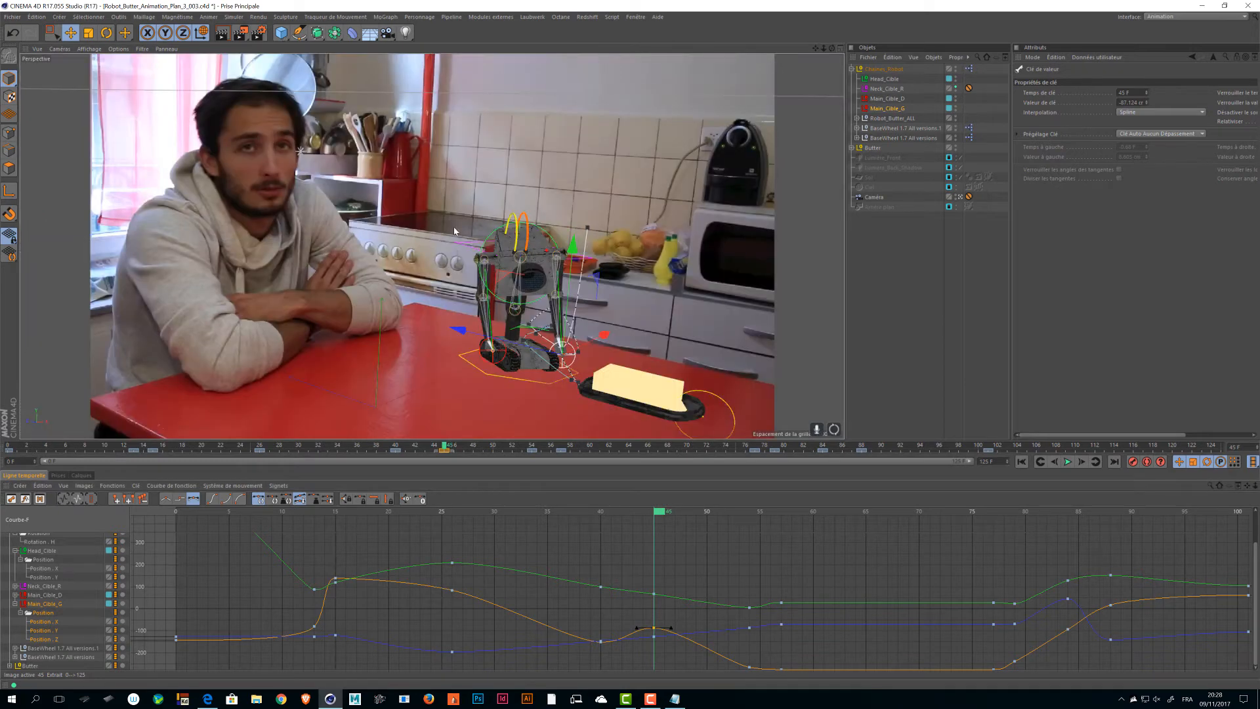
pyautogui.moveTo(658, 514)
pyautogui.mouseDown()
pyautogui.moveTo(466, 520)
pyautogui.moveTo(695, 529)
pyautogui.moveTo(674, 529)
pyautogui.mouseUp()
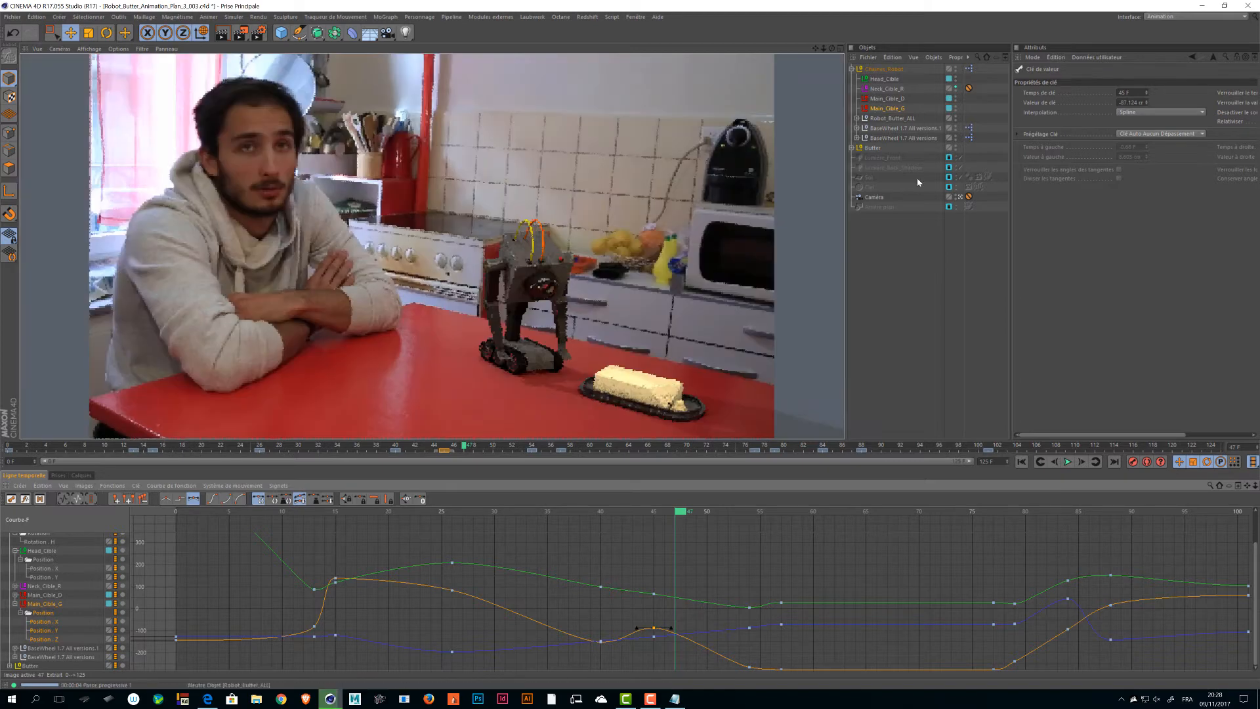
# - Leave the scene camera view and examine the robot's hands and tracks up close between frames 27 and 51
pyautogui.click(959, 197)
pyautogui.keyDown('alt'); pyautogui.moveTo(506, 335); pyautogui.dragTo(629, 468); pyautogui.keyUp('alt')
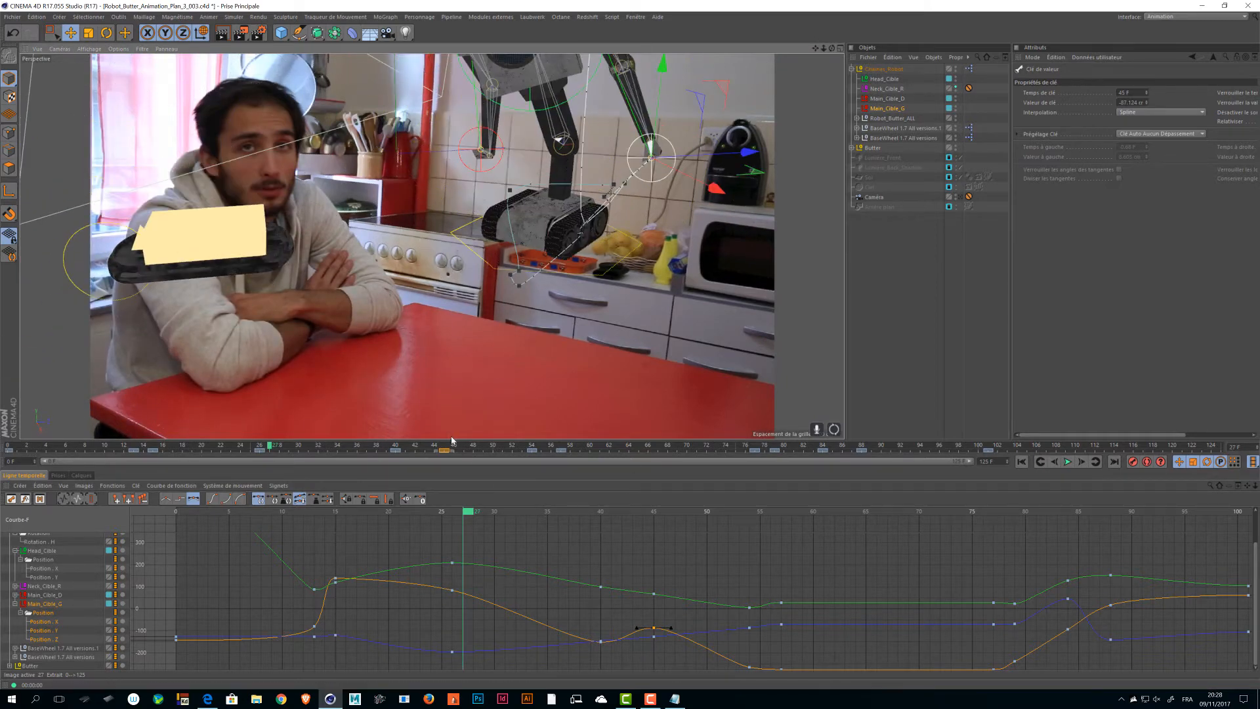
pyautogui.moveTo(262, 448); pyautogui.dragTo(502, 445)
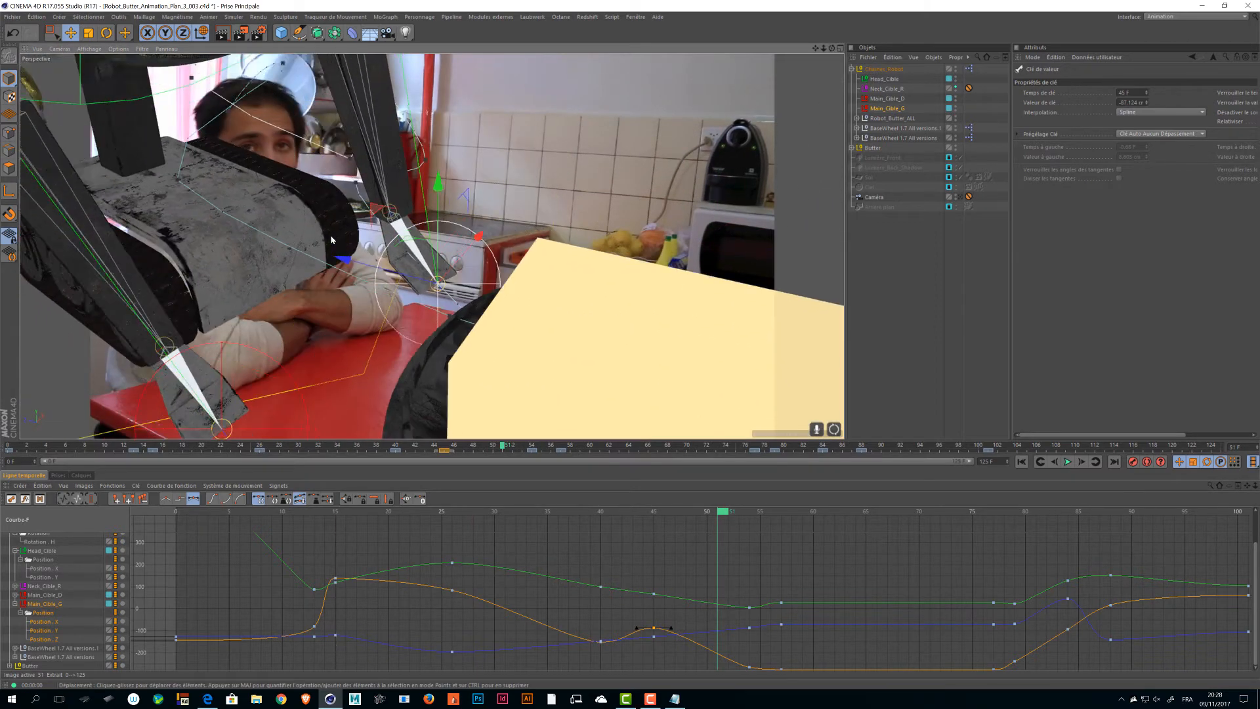
pyautogui.moveTo(506, 452); pyautogui.dragTo(473, 451)
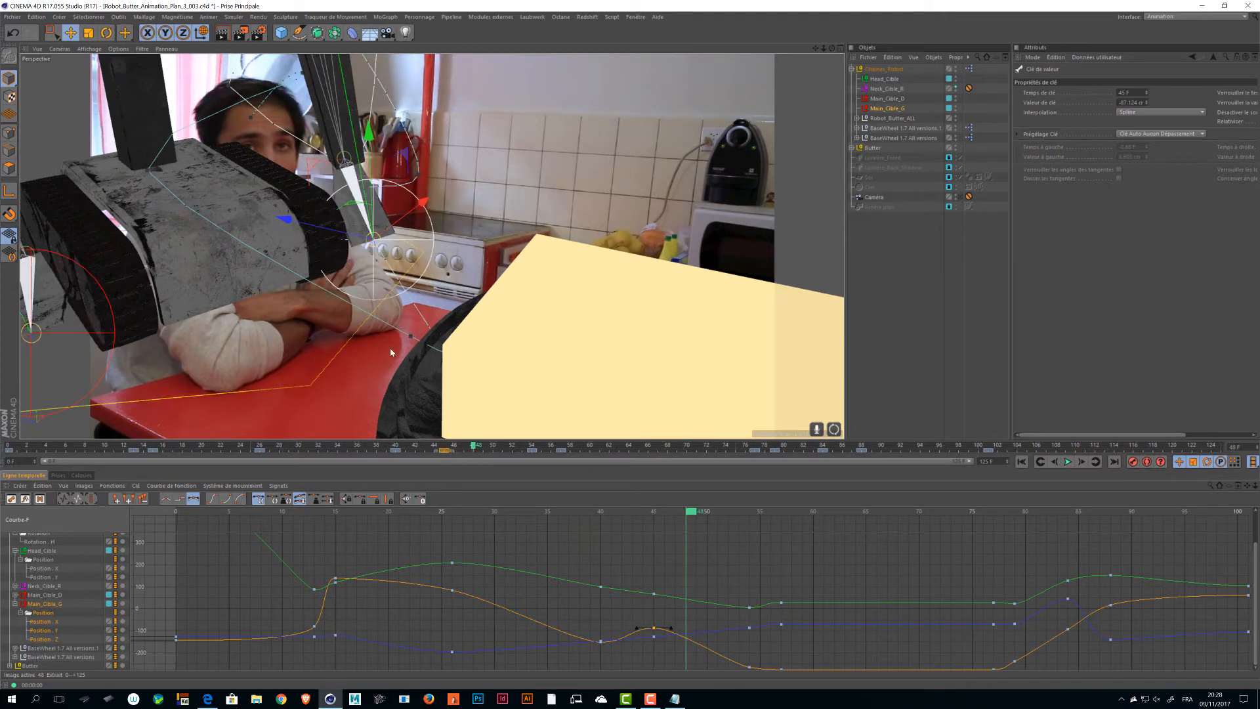
# - Slightly adjust the outgoing tangent of the Main_Cible_G X position key at frame 45
pyautogui.keyDown('alt'); pyautogui.moveTo(464, 216); pyautogui.dragTo(506, 217, button='right'); pyautogui.keyUp('alt')
pyautogui.keyDown('alt'); pyautogui.moveTo(420, 246); pyautogui.dragTo(441, 181); pyautogui.keyUp('alt')
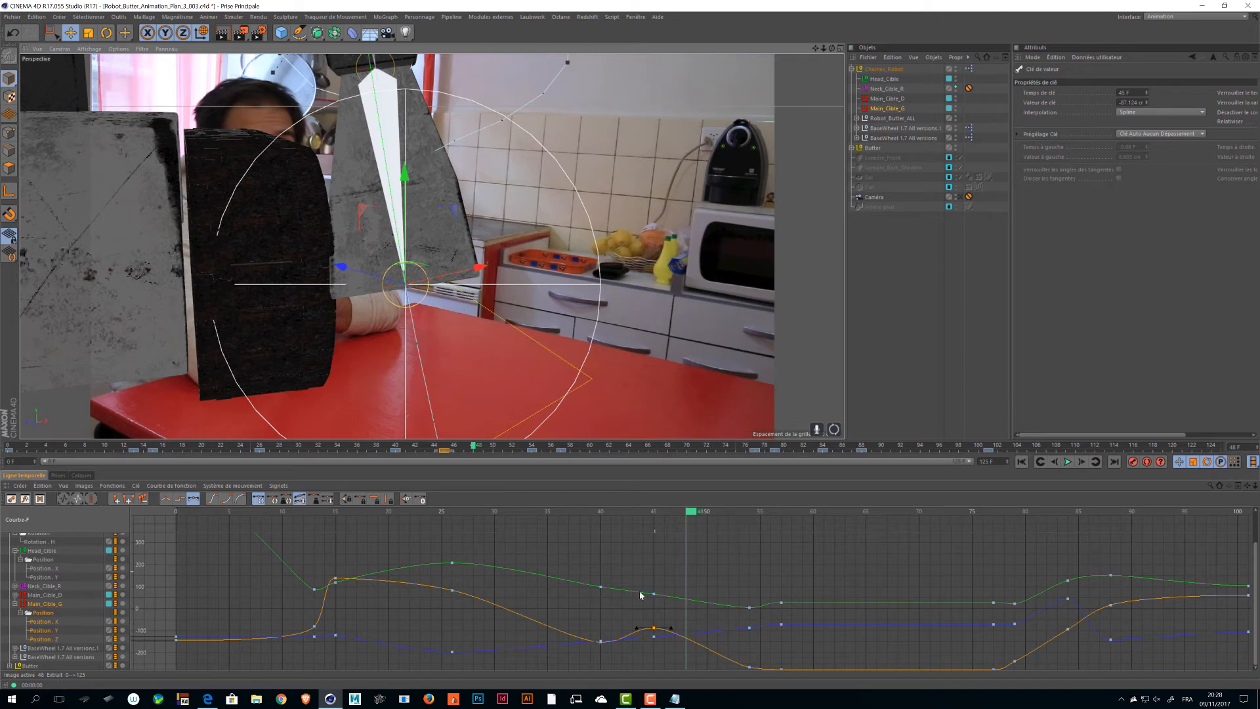
pyautogui.moveTo(673, 632); pyautogui.dragTo(671, 628)
pyautogui.click(660, 565)
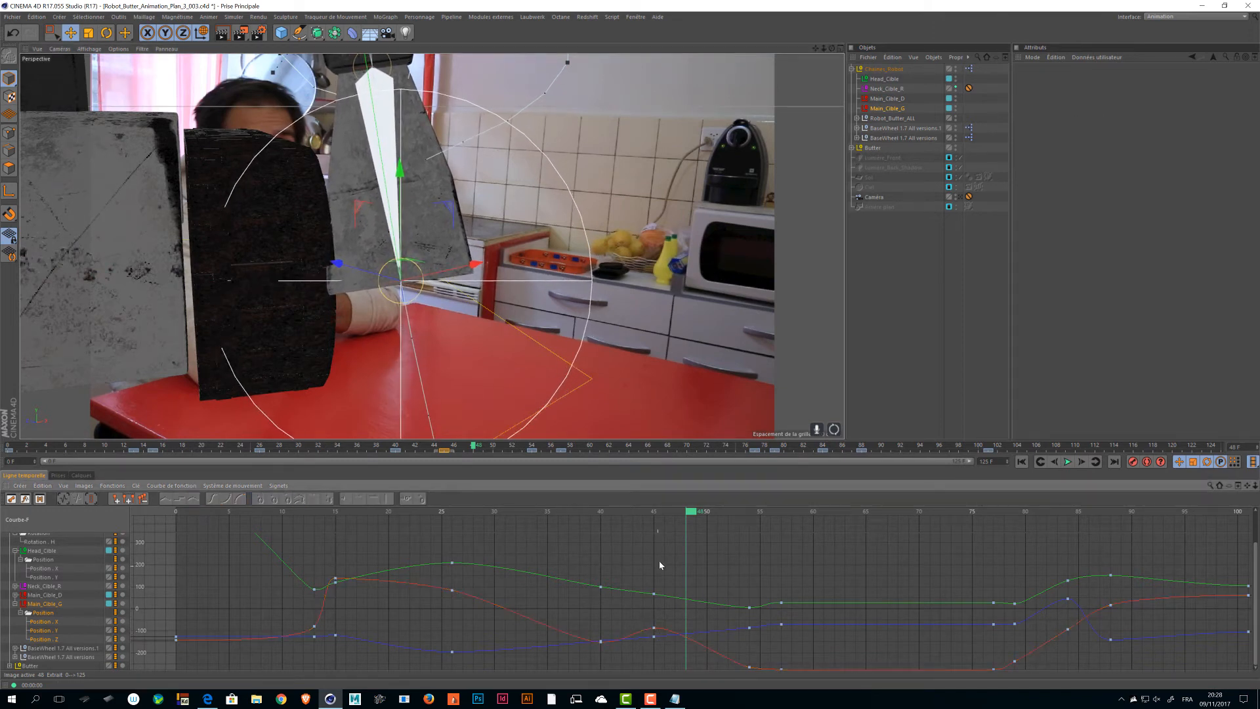
pyautogui.click(671, 597)
pyautogui.moveTo(671, 597); pyautogui.dragTo(657, 642)
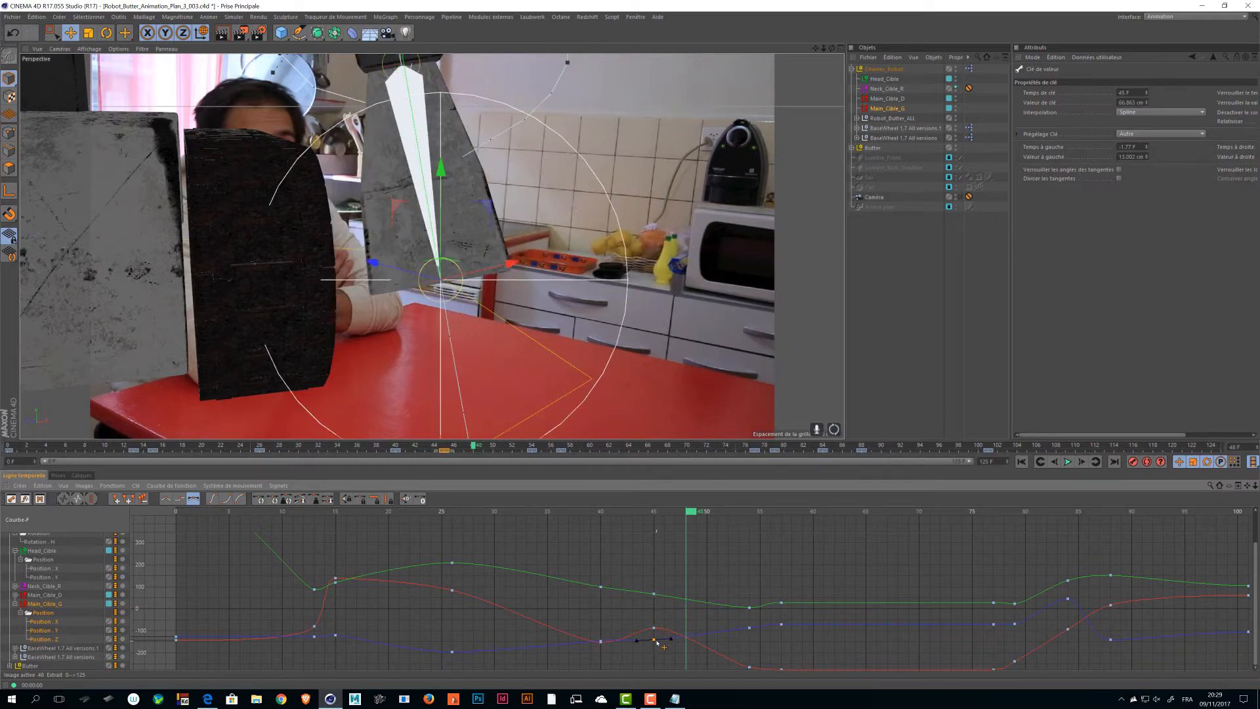
pyautogui.hotkey('ctrl', 'z')
# - Lower the Main_Cible_G Z position key at frame 45 to about -135 cm and check the motion up to frame 54
pyautogui.keyDown('alt'); pyautogui.moveTo(666, 647); pyautogui.dragTo(686, 618, button='right'); pyautogui.keyUp('alt')
pyautogui.keyDown('alt'); pyautogui.moveTo(666, 648); pyautogui.dragTo(661, 672, button='middle'); pyautogui.keyUp('alt')
pyautogui.keyDown('alt'); pyautogui.moveTo(644, 624); pyautogui.dragTo(616, 667, button='middle'); pyautogui.keyUp('alt')
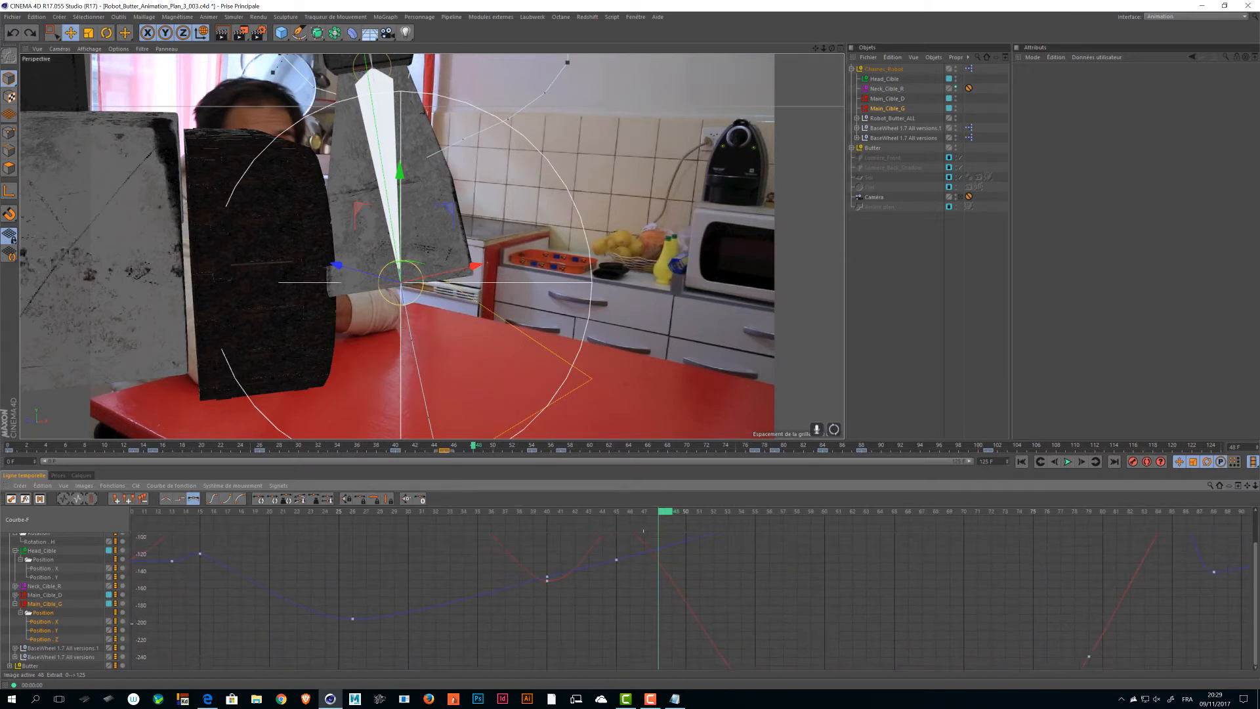
pyautogui.click(617, 564)
pyautogui.moveTo(617, 564); pyautogui.dragTo(617, 572)
pyautogui.moveTo(474, 453); pyautogui.dragTo(532, 465)
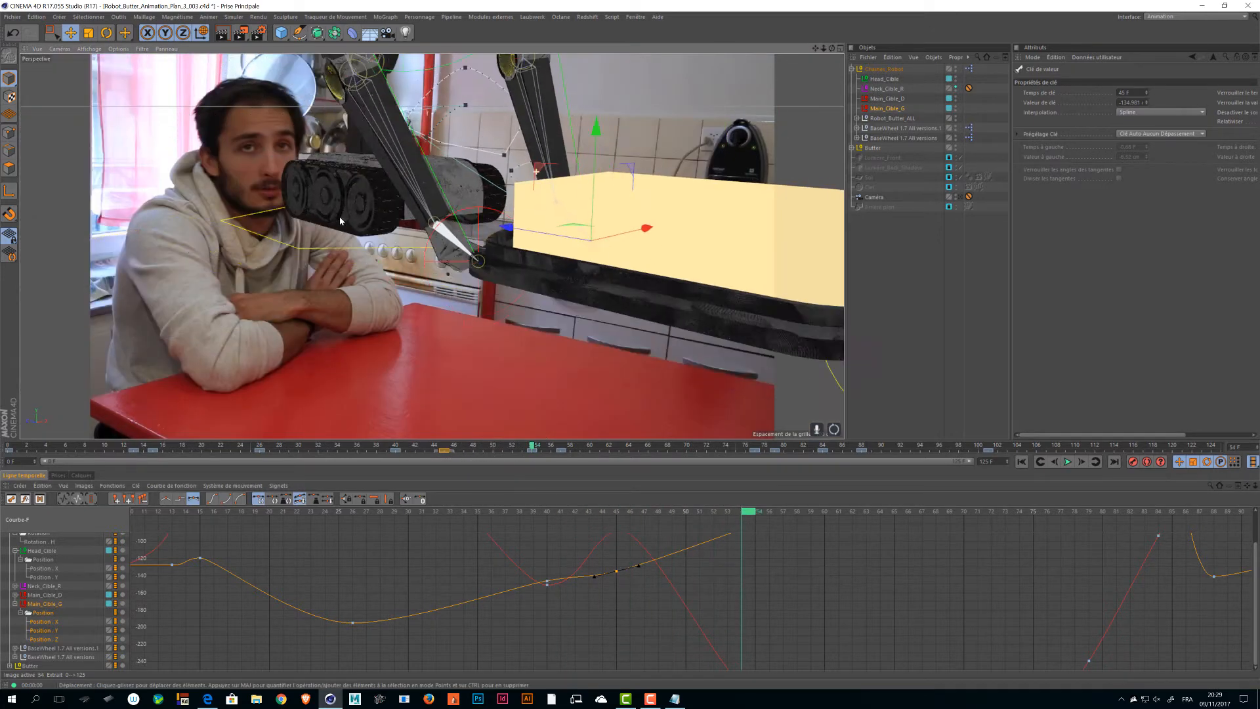
pyautogui.keyDown('alt'); pyautogui.moveTo(657, 346); pyautogui.dragTo(486, 288); pyautogui.keyUp('alt')
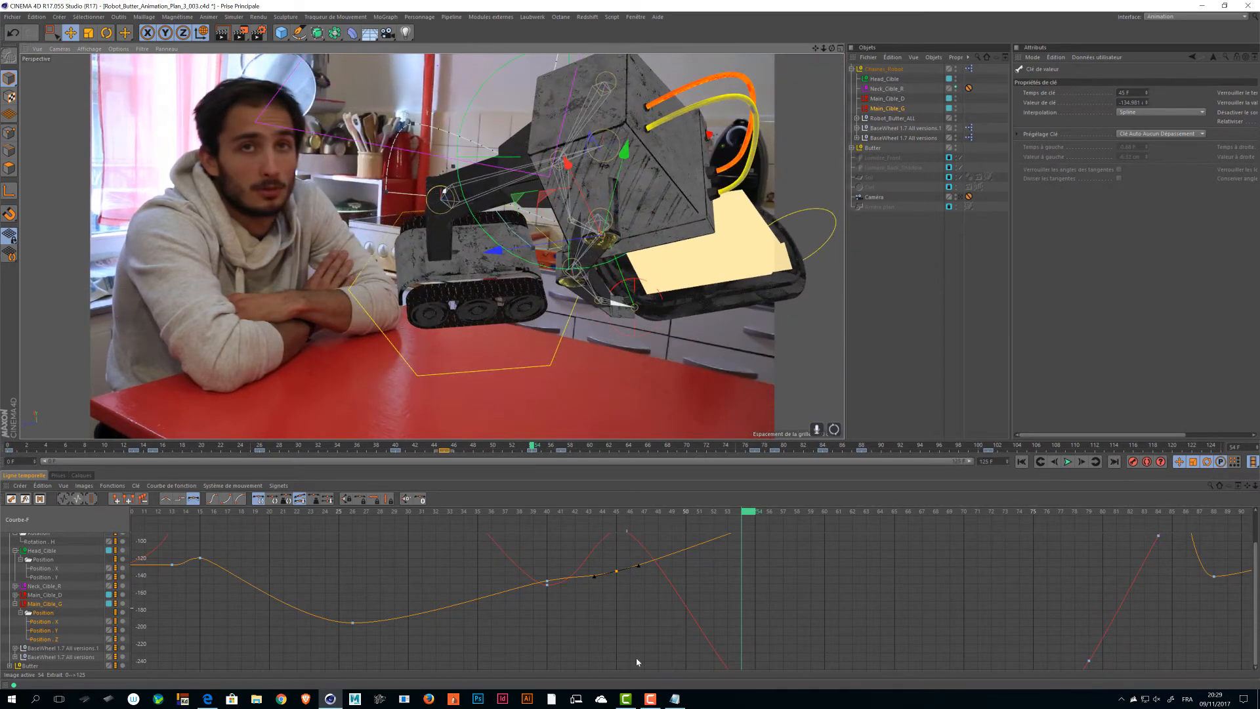
# - Lower the Main_Cible_D X position key at frame 45 to about -160 cm
pyautogui.press('h')
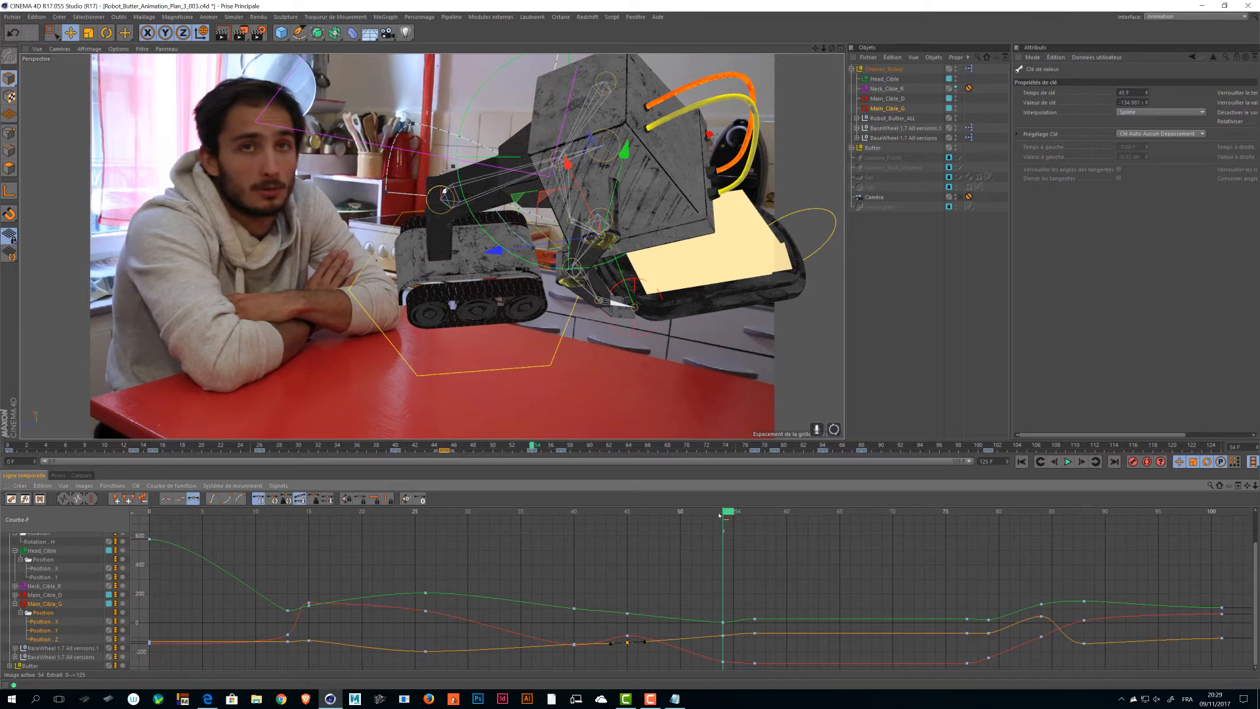
pyautogui.moveTo(720, 516); pyautogui.dragTo(611, 558)
pyautogui.click(397, 259)
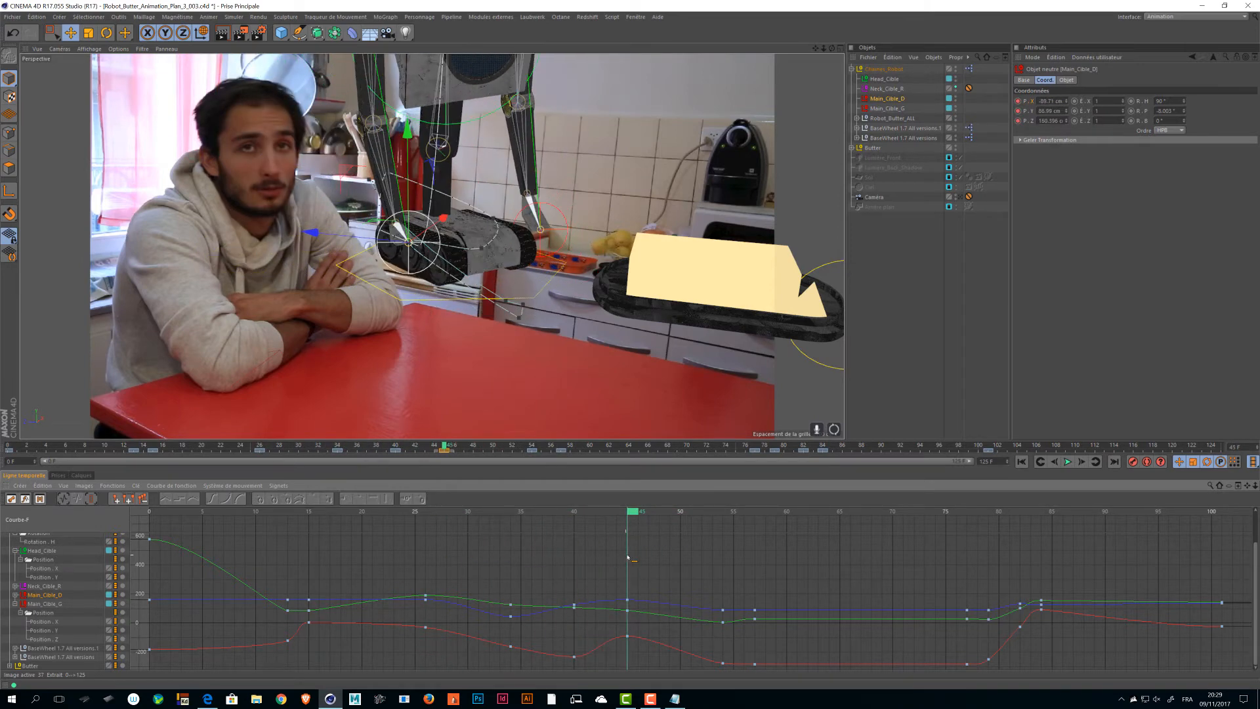
pyautogui.click(626, 637)
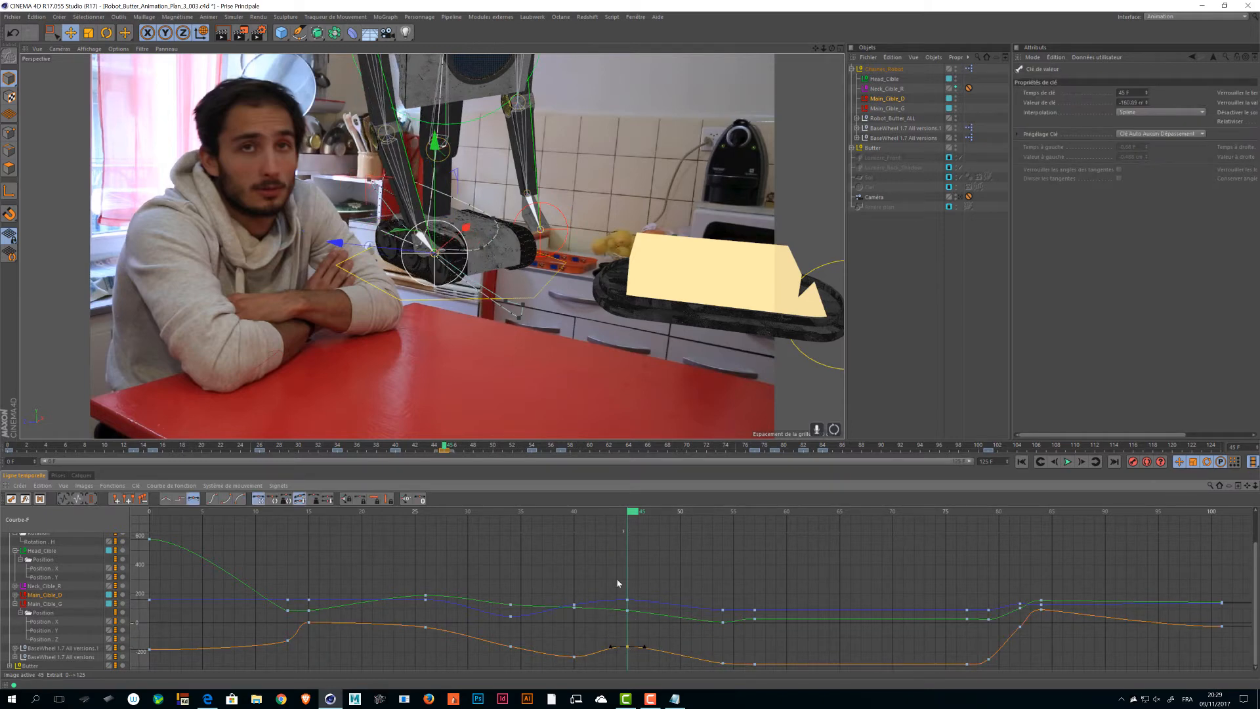
# - Scrub through the animation to check both hand targets, and save the scene
pyautogui.moveTo(424, 512); pyautogui.dragTo(980, 560)
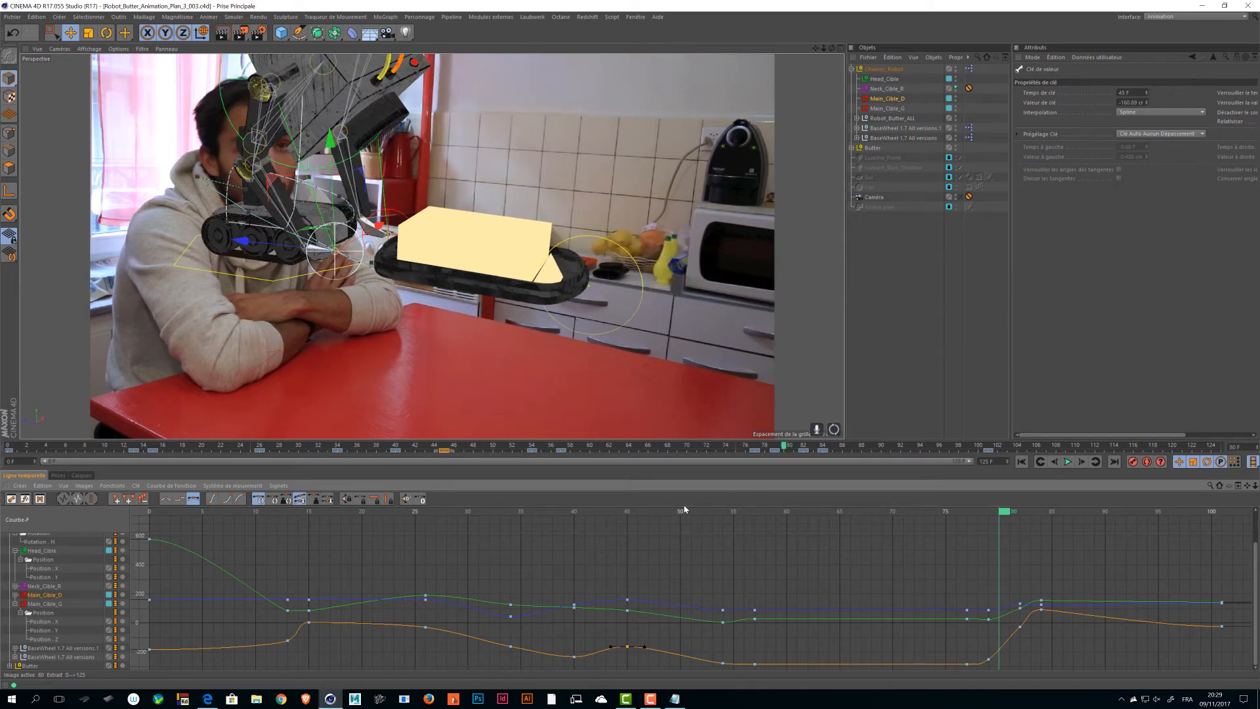
pyautogui.moveTo(552, 450); pyautogui.dragTo(77, 439)
pyautogui.hotkey('ctrl', 's')
# - Select the Chaines_Robot null and isolate its Rotation . H curve, collapsing the Head_Cible and Main_Cible_G tracks in the timeline
pyautogui.keyDown('alt'); pyautogui.moveTo(364, 331); pyautogui.dragTo(231, 238); pyautogui.keyUp('alt')
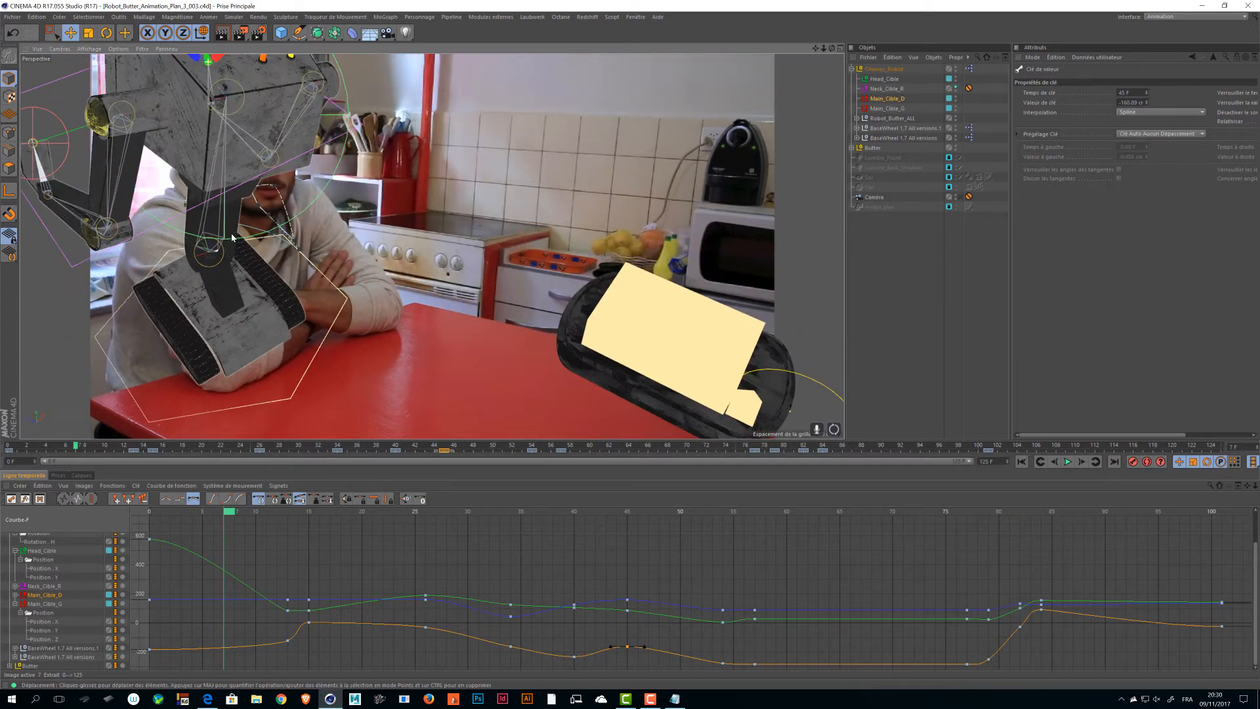
pyautogui.click(323, 337)
pyautogui.keyDown('alt'); pyautogui.moveTo(319, 371); pyautogui.dragTo(389, 250); pyautogui.keyUp('alt')
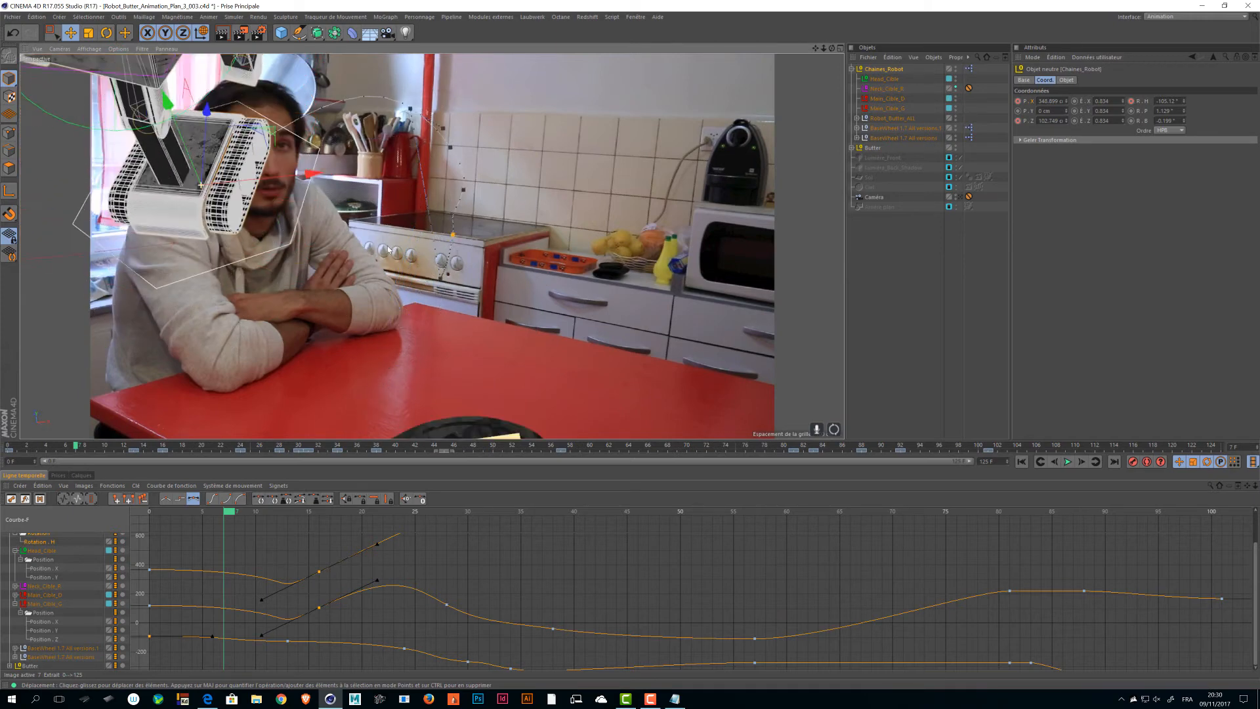
pyautogui.scroll(3, 25, 599)
pyautogui.click(13, 595)
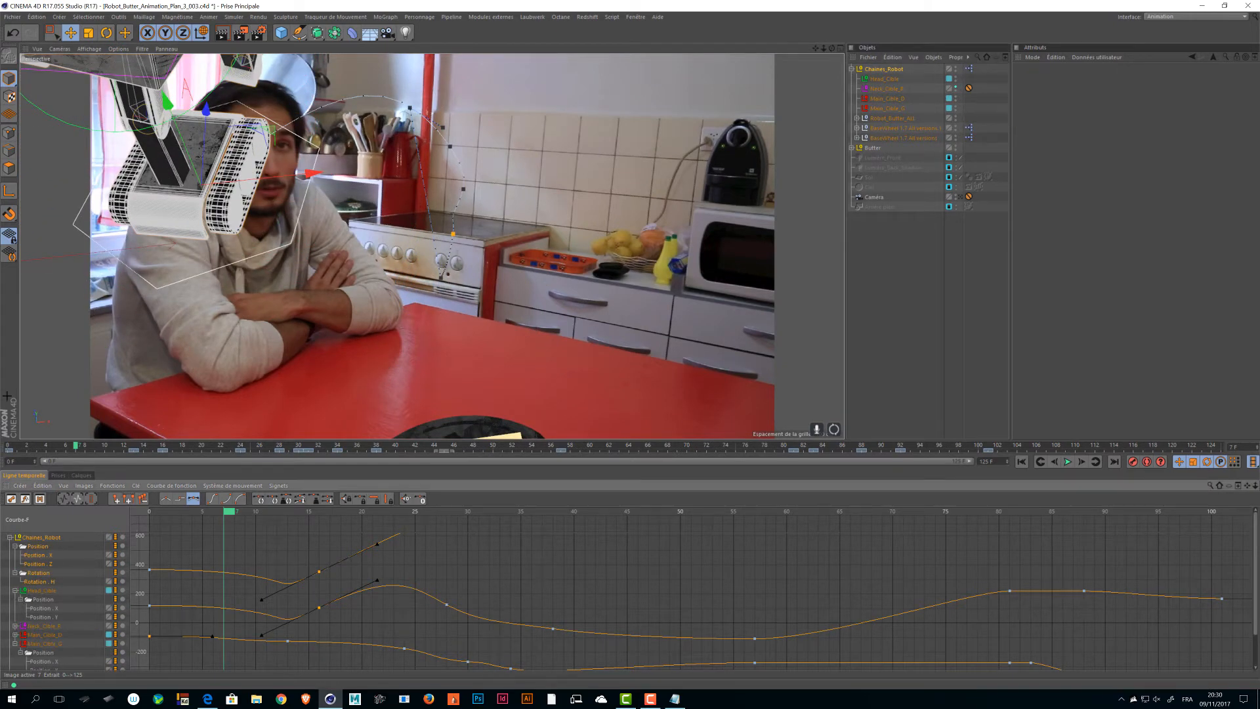
pyautogui.click(15, 591)
pyautogui.click(17, 582)
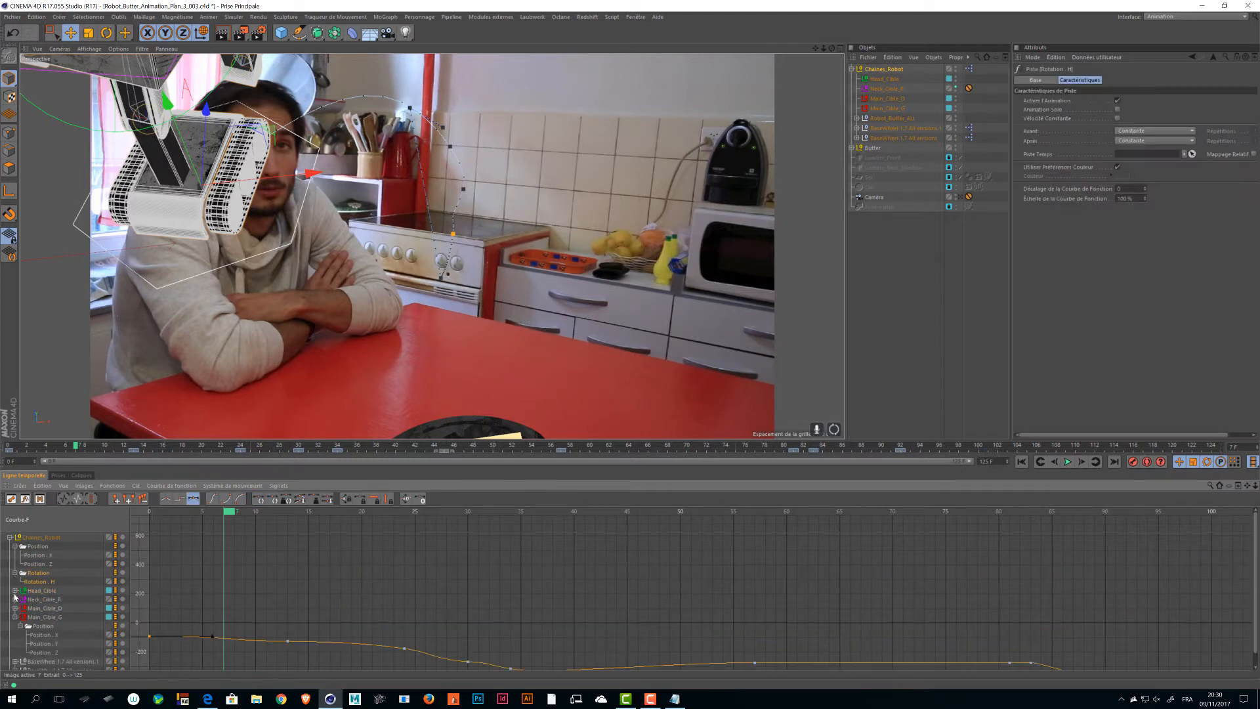
pyautogui.click(21, 626)
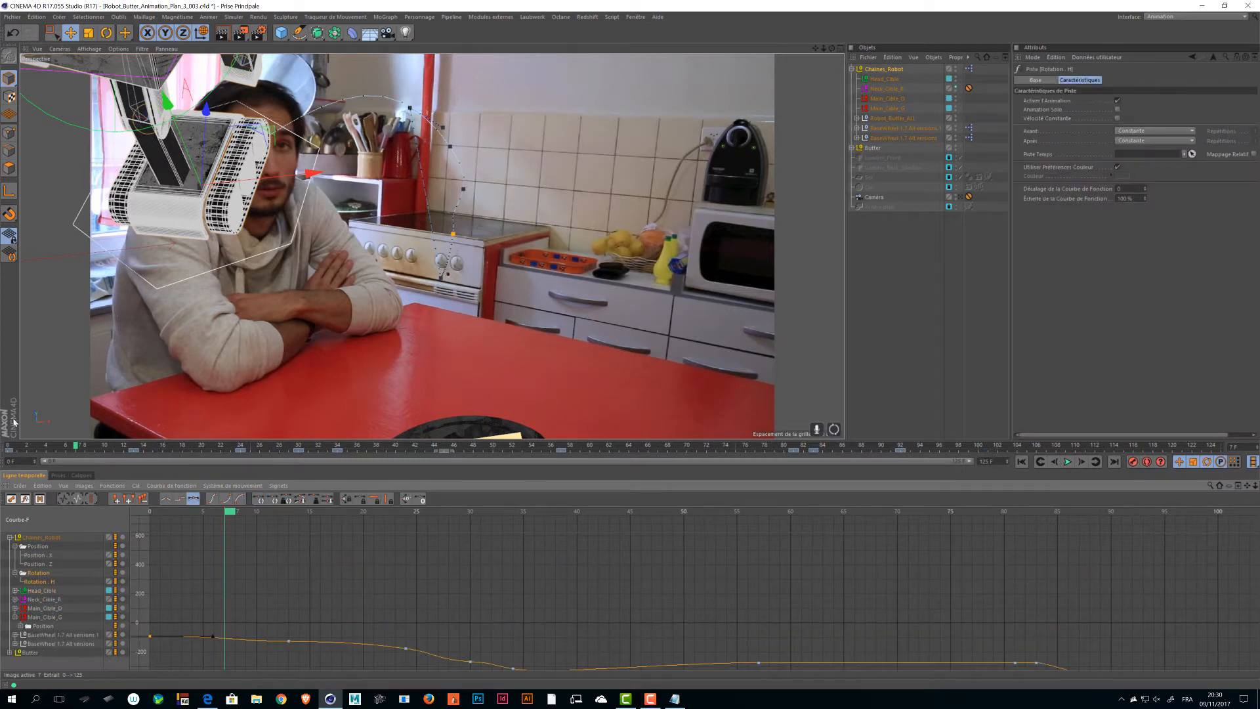
# - Collapse the Main_Cible_G position tracks, save the scene, and isolate the Position . Z curve of Chaines_Robot
pyautogui.click(16, 627)
pyautogui.click(14, 617)
pyautogui.hotkey('ctrl', 's')
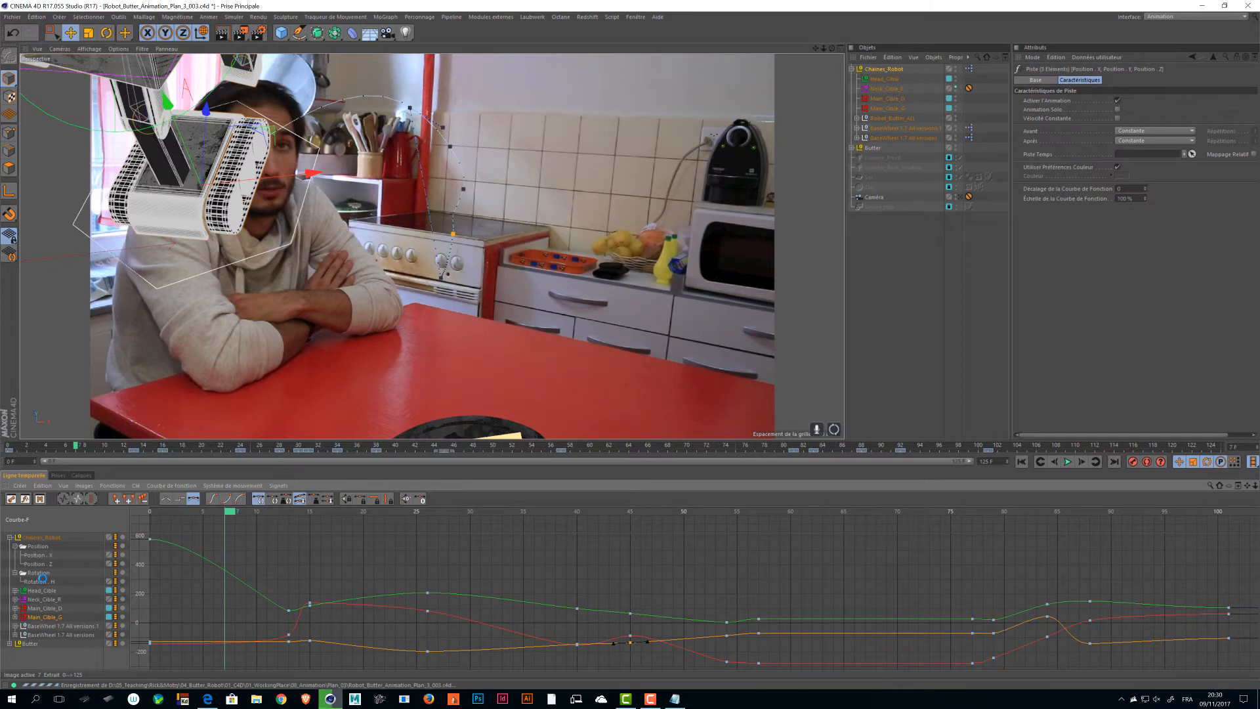
pyautogui.click(47, 564)
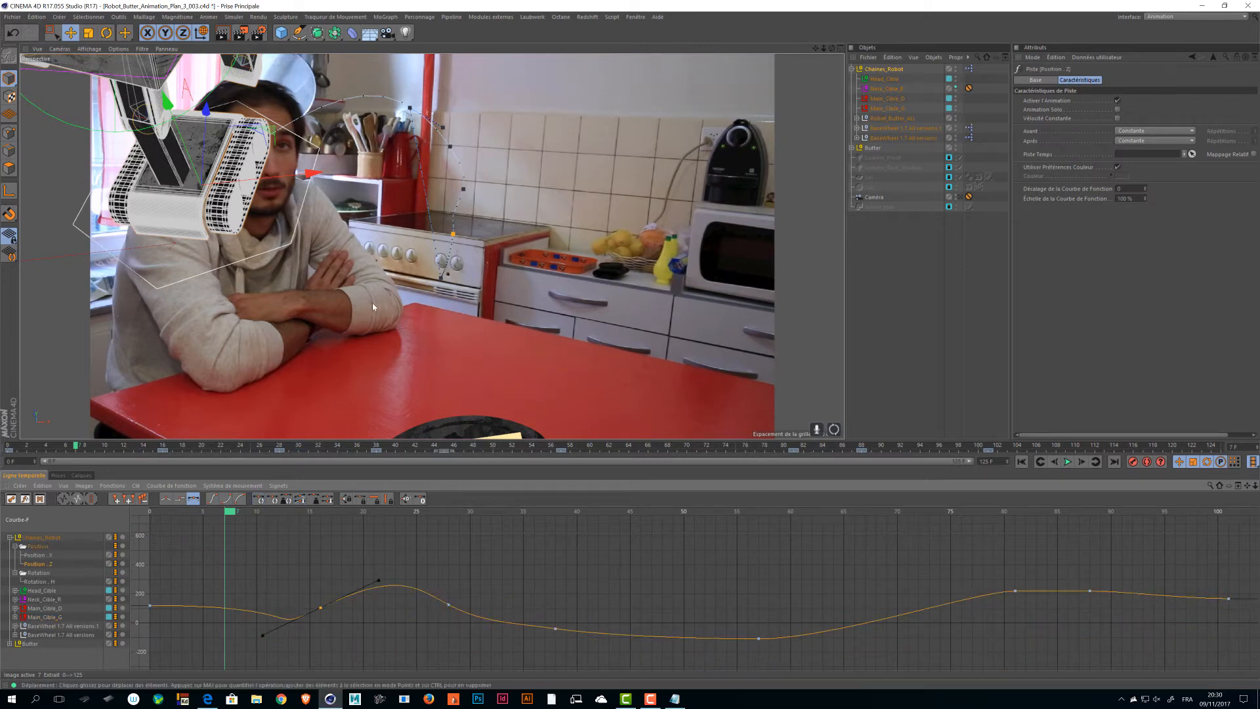
# - Try to rotate the Chaines_Robot motion path key at frame 28
pyautogui.scroll(5, 460, 206)
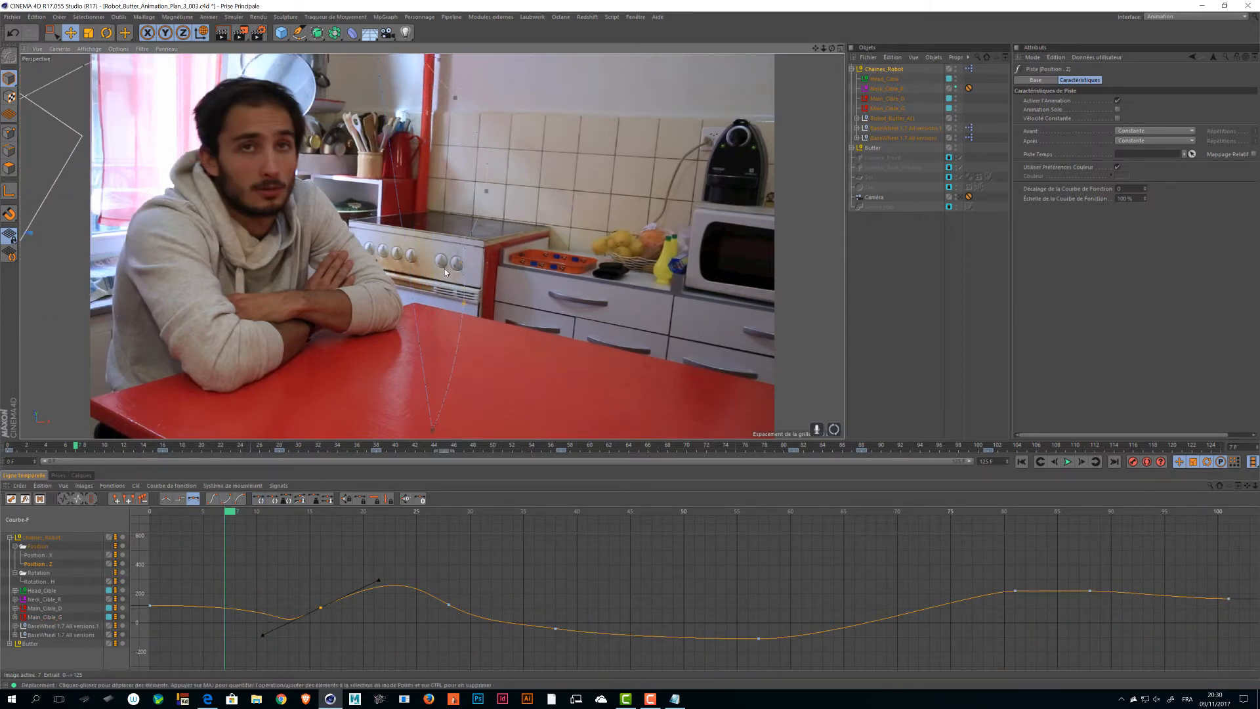
pyautogui.scroll(-2, 453, 276)
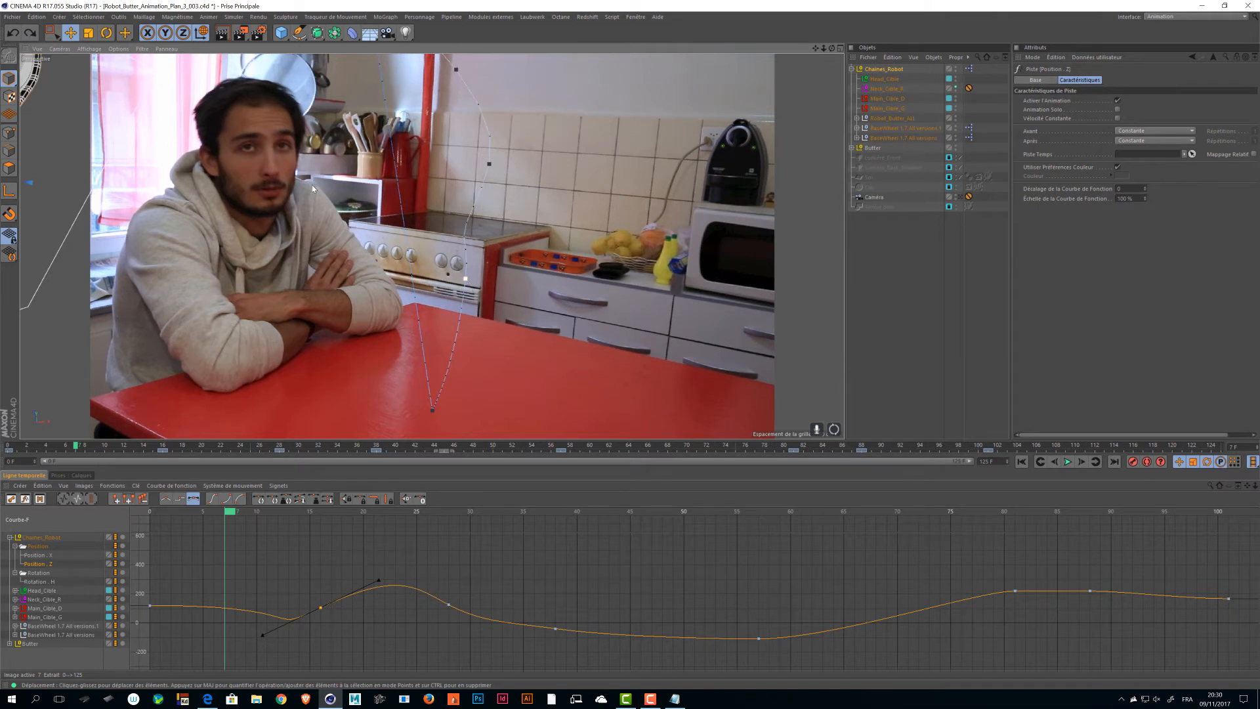
pyautogui.hotkey('ctrl', 'y')
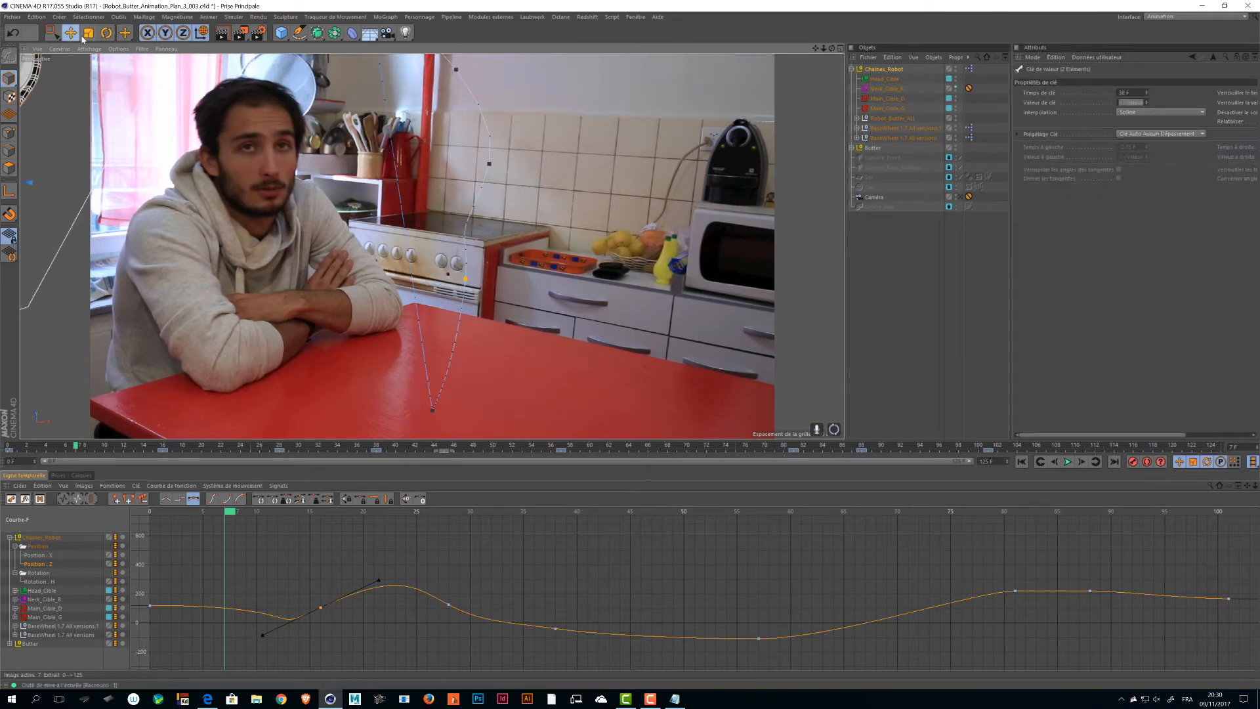
pyautogui.press('r')
pyautogui.click(466, 280)
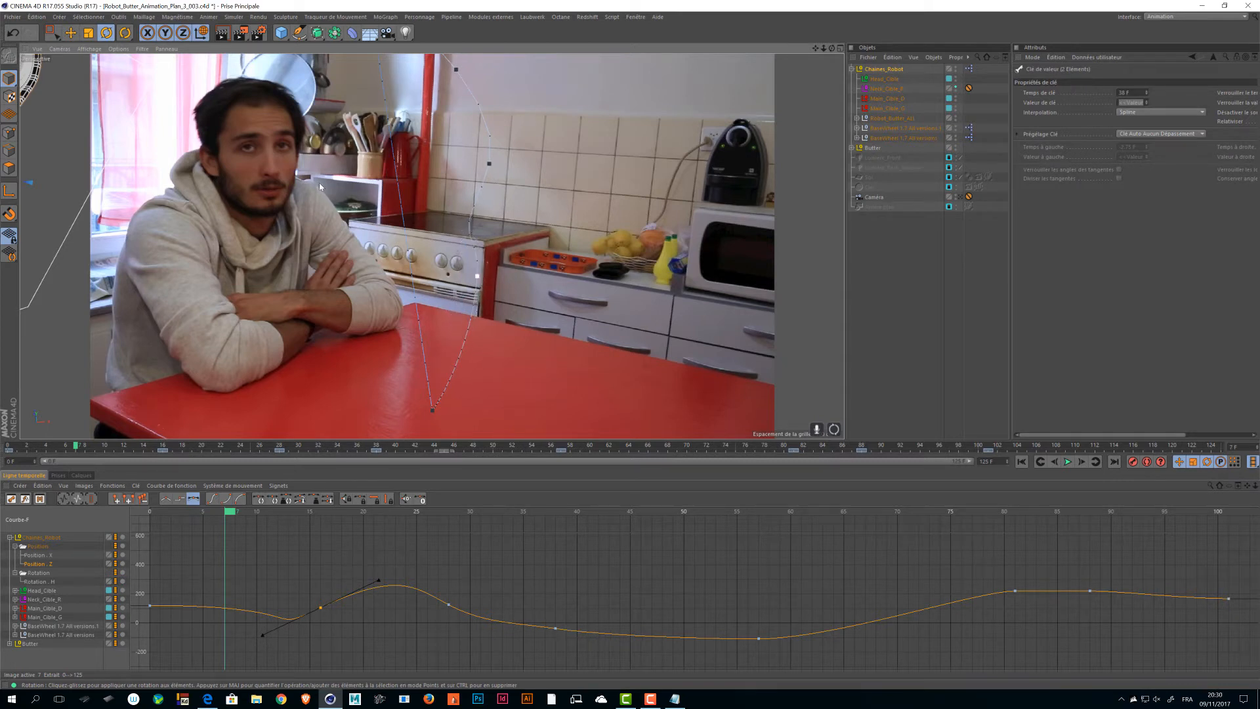
pyautogui.press('e')
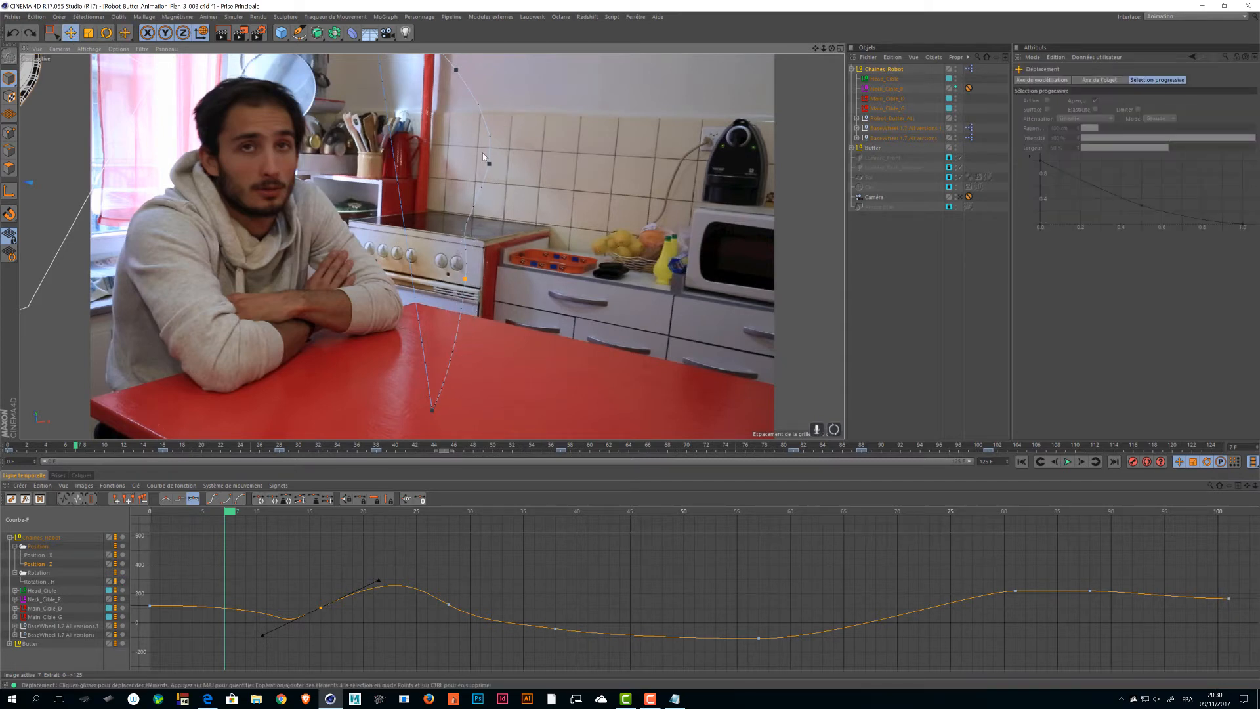
# - Examine the Chaines_Robot motion path around its keys at frames 28 and 31 from several angles
pyautogui.click(488, 165)
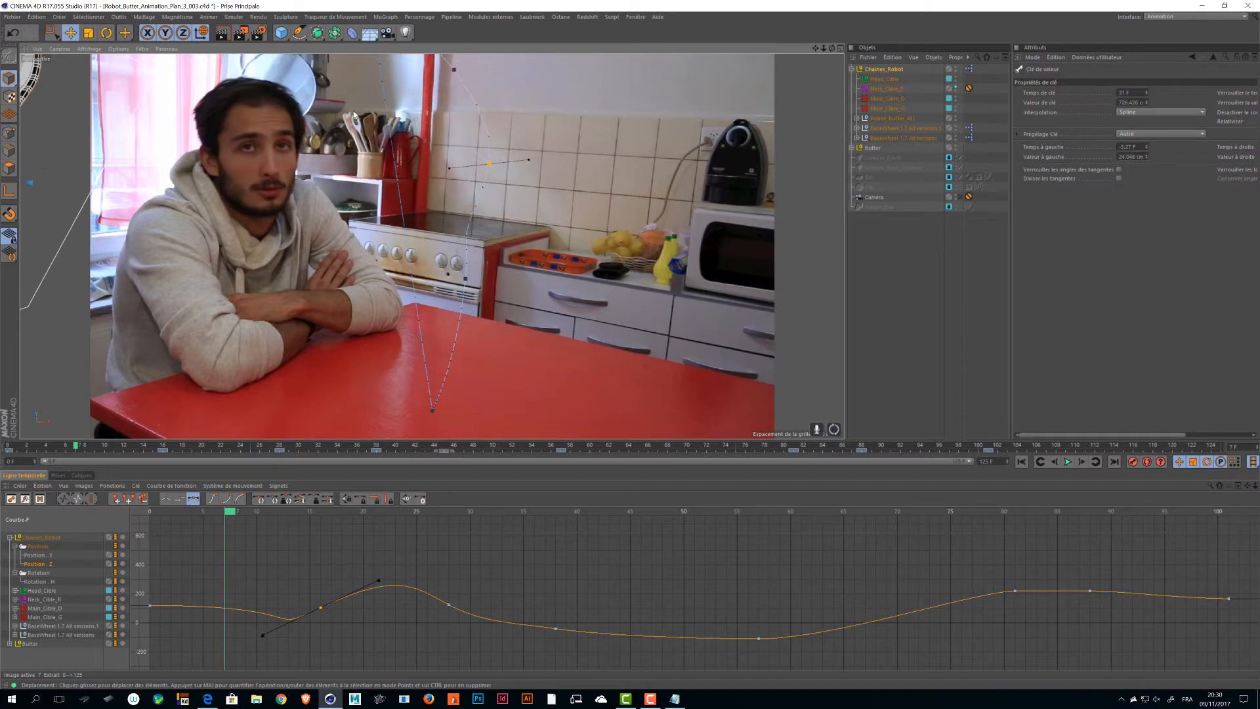
pyautogui.click(466, 281)
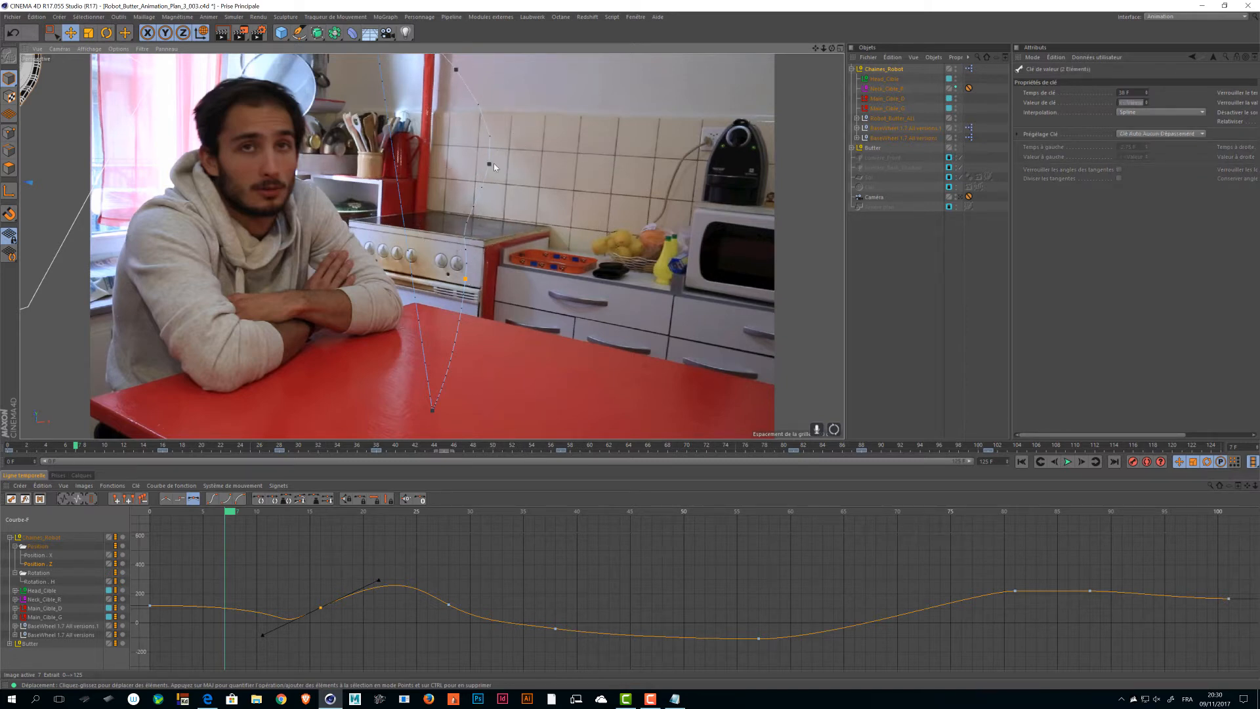
pyautogui.keyDown('alt'); pyautogui.moveTo(494, 162); pyautogui.dragTo(465, 183); pyautogui.keyUp('alt')
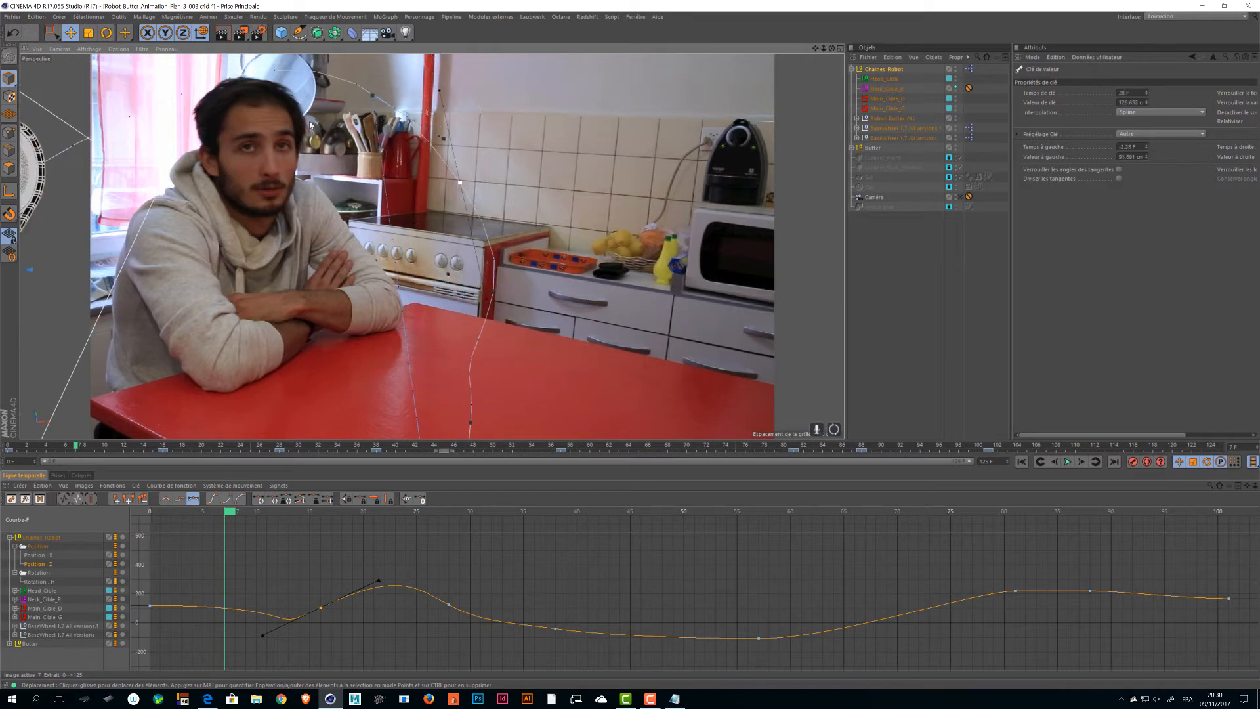
pyautogui.moveTo(403, 112); pyautogui.dragTo(453, 138)
pyautogui.keyDown('alt'); pyautogui.moveTo(293, 63); pyautogui.dragTo(454, 111); pyautogui.keyUp('alt')
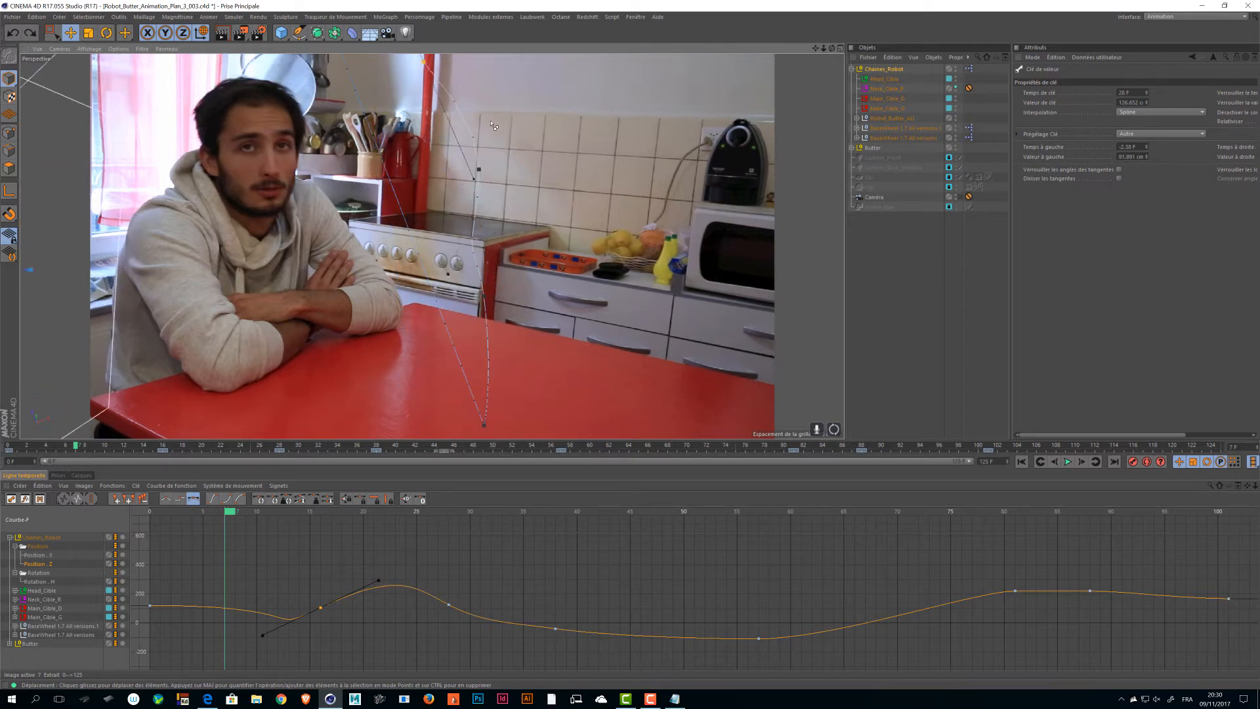
pyautogui.click(525, 133)
pyautogui.keyDown('alt'); pyautogui.moveTo(525, 133); pyautogui.dragTo(444, 176); pyautogui.keyUp('alt')
pyautogui.click(437, 172)
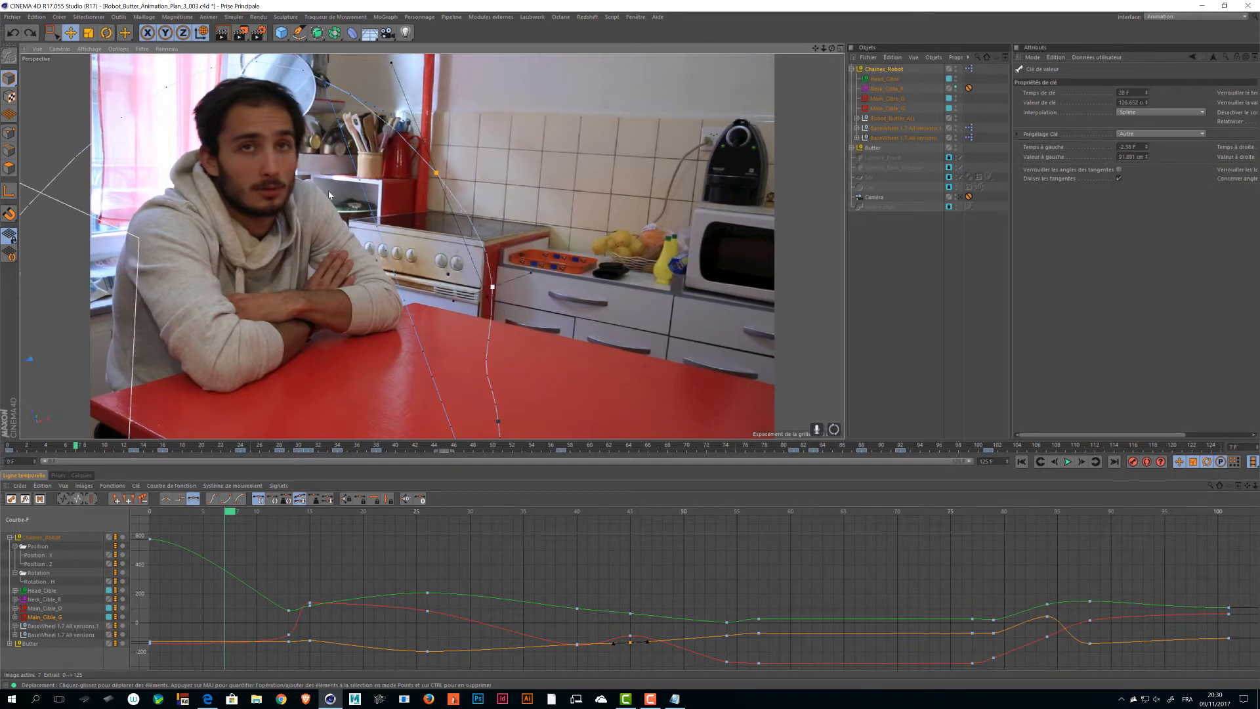
pyautogui.keyDown('alt'); pyautogui.moveTo(330, 195); pyautogui.dragTo(491, 334); pyautogui.keyUp('alt')
pyautogui.click(485, 229)
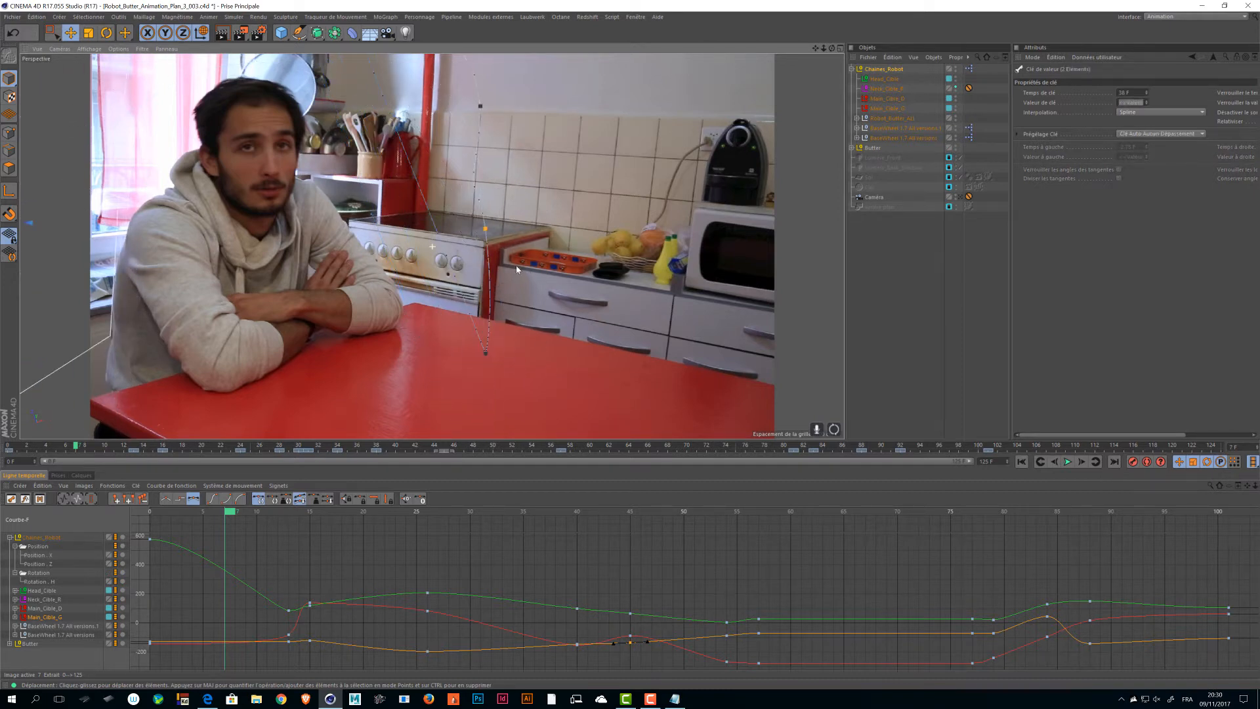
pyautogui.click(495, 346)
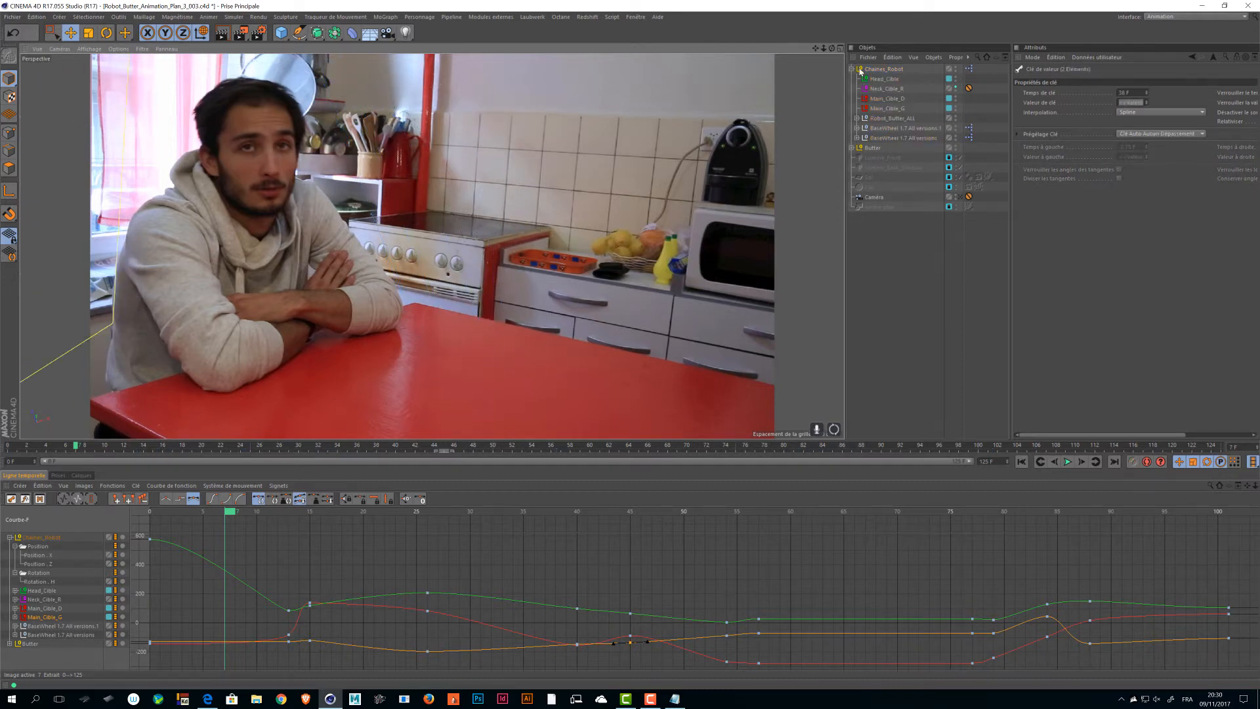
# - Reselect Chaines_Robot and adjust the tangent of its motion path key at frame 31 to a left value of about 12.7 cm
pyautogui.click(885, 69)
pyautogui.click(503, 177)
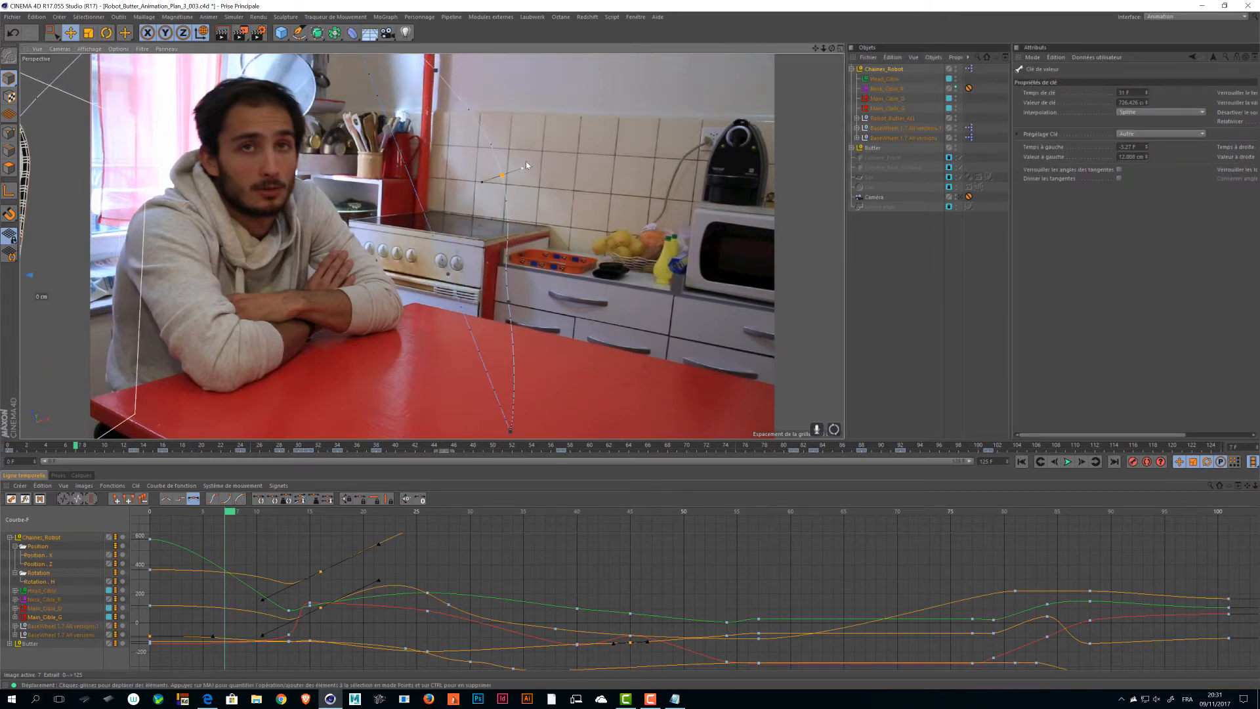
pyautogui.moveTo(526, 166); pyautogui.dragTo(521, 169)
# - Go to frame 34, inspect the robot and its path from several angles, and return to the scene camera
pyautogui.keyDown('alt'); pyautogui.moveTo(445, 534); pyautogui.dragTo(470, 579, button='middle'); pyautogui.keyUp('alt')
pyautogui.keyDown('alt'); pyautogui.moveTo(445, 534); pyautogui.dragTo(440, 558, button='right'); pyautogui.keyUp('alt')
pyautogui.keyDown('alt'); pyautogui.moveTo(445, 534); pyautogui.dragTo(508, 565, button='middle'); pyautogui.keyUp('alt')
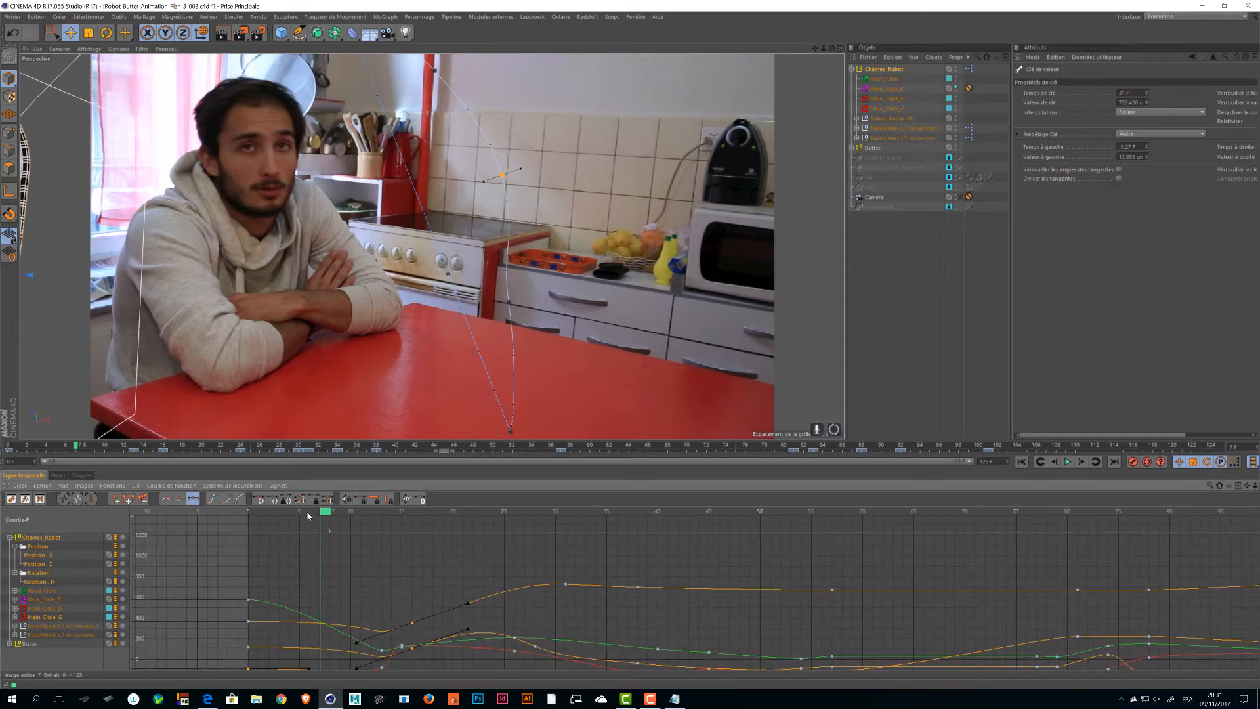
pyautogui.moveTo(325, 512); pyautogui.dragTo(606, 514)
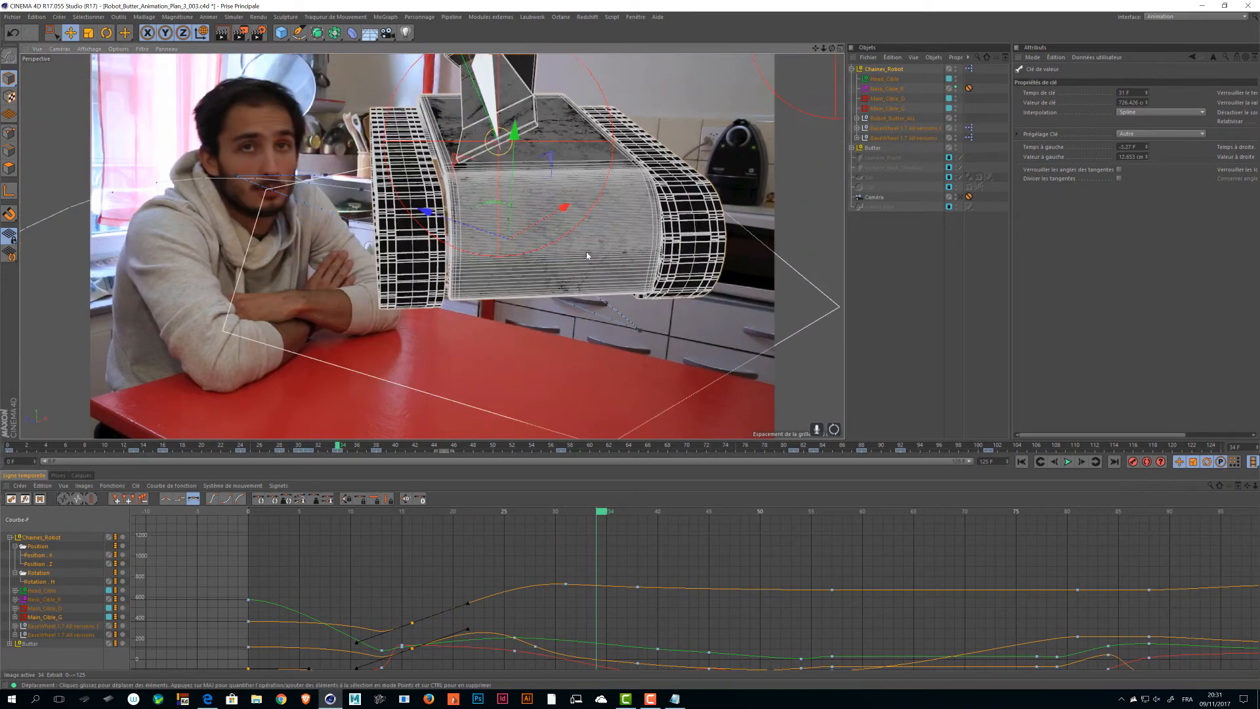
pyautogui.keyDown('alt'); pyautogui.moveTo(526, 273); pyautogui.dragTo(502, 277, button='right'); pyautogui.keyUp('alt')
pyautogui.keyDown('alt'); pyautogui.moveTo(502, 277); pyautogui.dragTo(554, 289); pyautogui.keyUp('alt')
pyautogui.keyDown('alt'); pyautogui.moveTo(555, 289); pyautogui.dragTo(427, 334, button='right'); pyautogui.keyUp('alt')
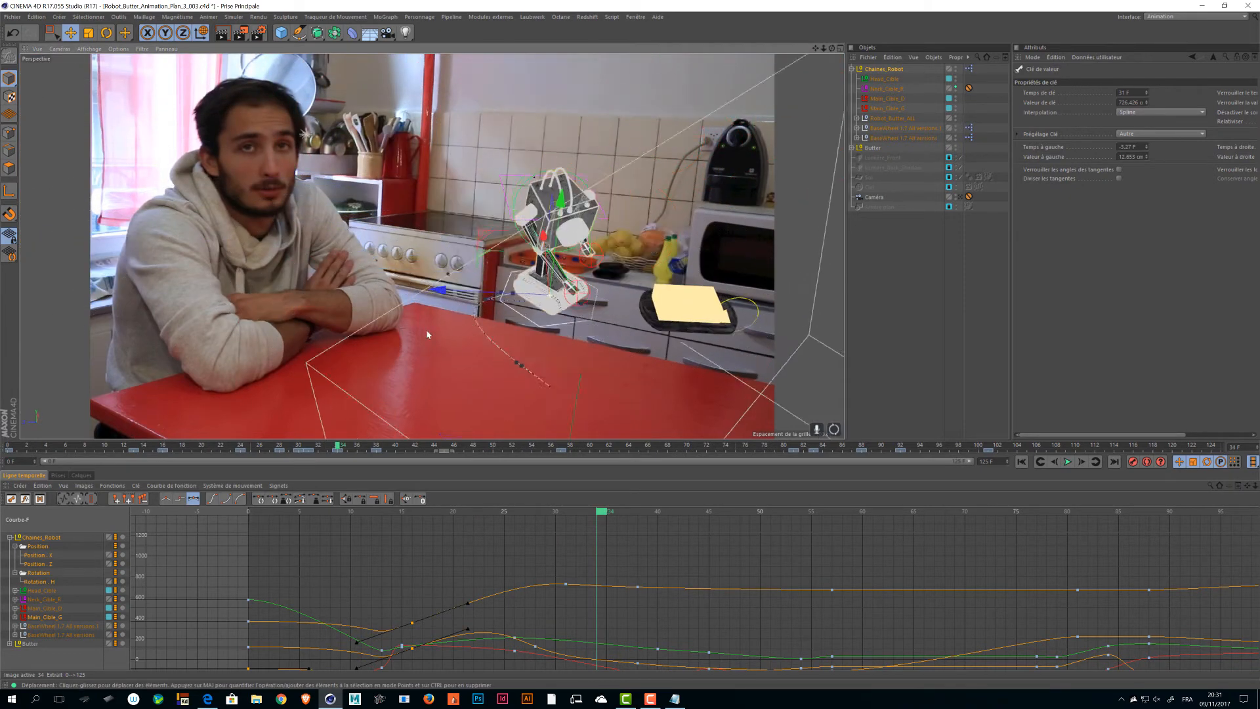
pyautogui.keyDown('alt'); pyautogui.moveTo(428, 334); pyautogui.dragTo(395, 303, button='middle'); pyautogui.keyUp('alt')
pyautogui.keyDown('alt'); pyautogui.moveTo(394, 303); pyautogui.dragTo(453, 281, button='right'); pyautogui.keyUp('alt')
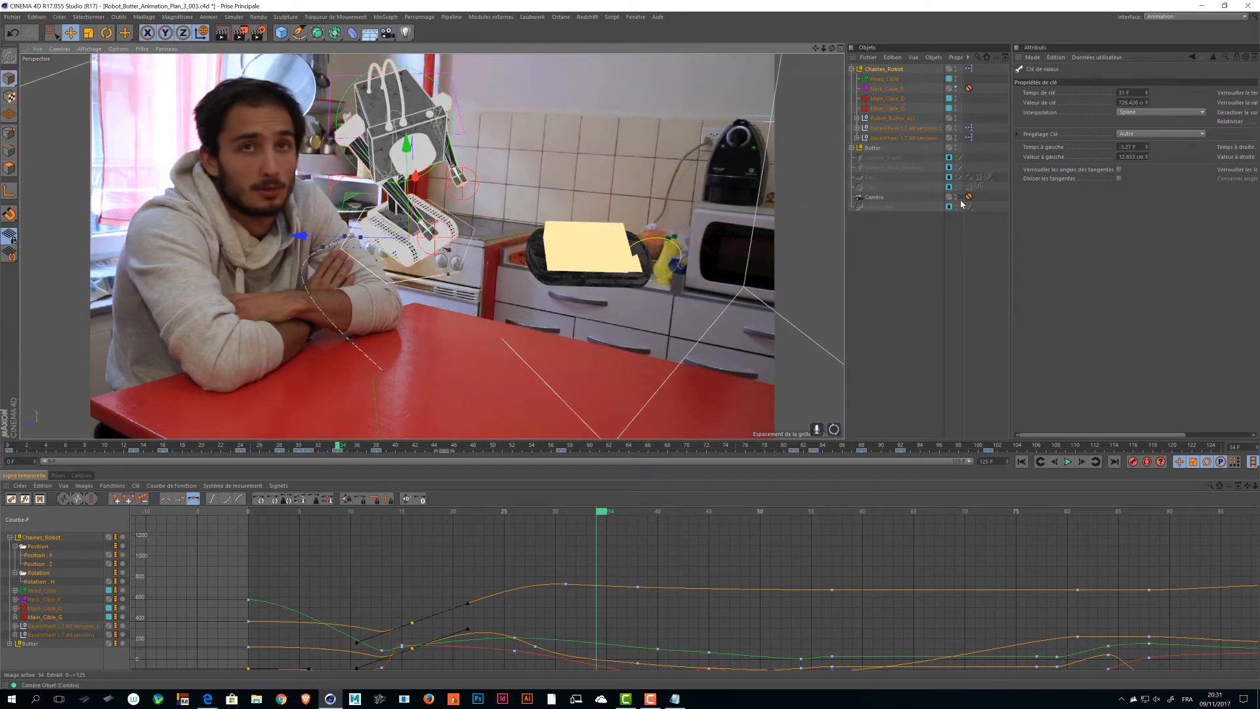
pyautogui.click(960, 197)
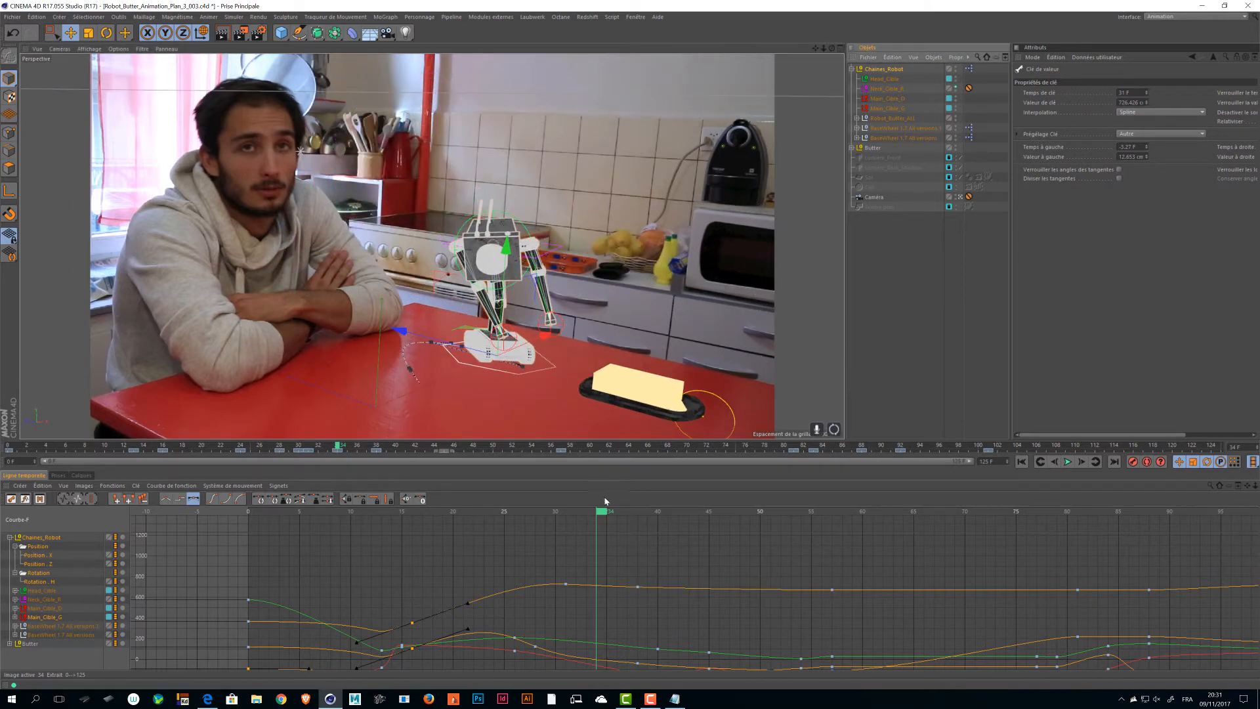
# - Scrub to frame 38 to check the robot's movement through the scene camera, and save the scene
pyautogui.moveTo(607, 515)
pyautogui.mouseDown()
pyautogui.moveTo(413, 516)
pyautogui.moveTo(796, 542)
pyautogui.moveTo(517, 542)
pyautogui.moveTo(889, 552)
pyautogui.moveTo(549, 557)
pyautogui.moveTo(641, 557)
pyautogui.moveTo(549, 557)
pyautogui.moveTo(605, 558)
pyautogui.mouseUp()
pyautogui.keyDown('alt'); pyautogui.moveTo(700, 604); pyautogui.dragTo(589, 595, button='middle'); pyautogui.keyUp('alt')
pyautogui.hotkey('ctrl', 's')
pyautogui.keyDown('alt'); pyautogui.moveTo(497, 531); pyautogui.dragTo(533, 529, button='middle'); pyautogui.keyUp('alt')
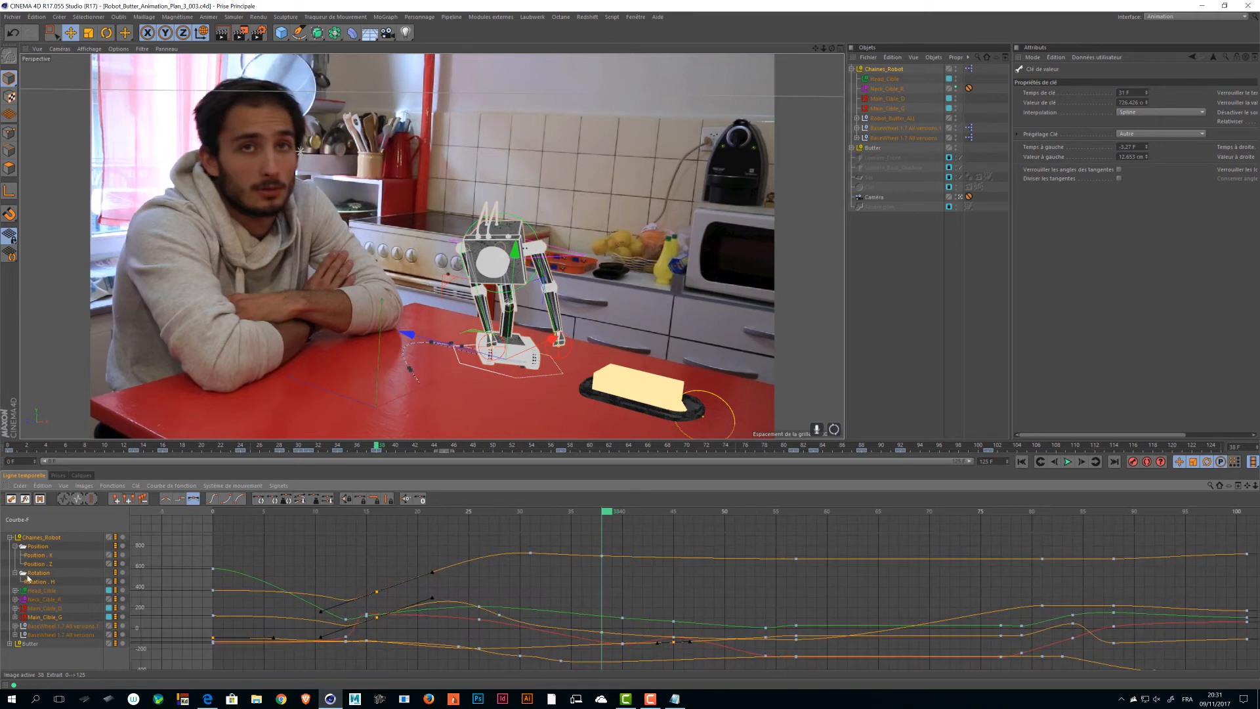
# - Isolate the Rotation . H curve of Chaines_Robot and copy its frame 57 key to frame 40
pyautogui.click(80, 582)
pyautogui.keyDown('alt'); pyautogui.moveTo(600, 634); pyautogui.dragTo(619, 597, button='middle'); pyautogui.keyUp('alt')
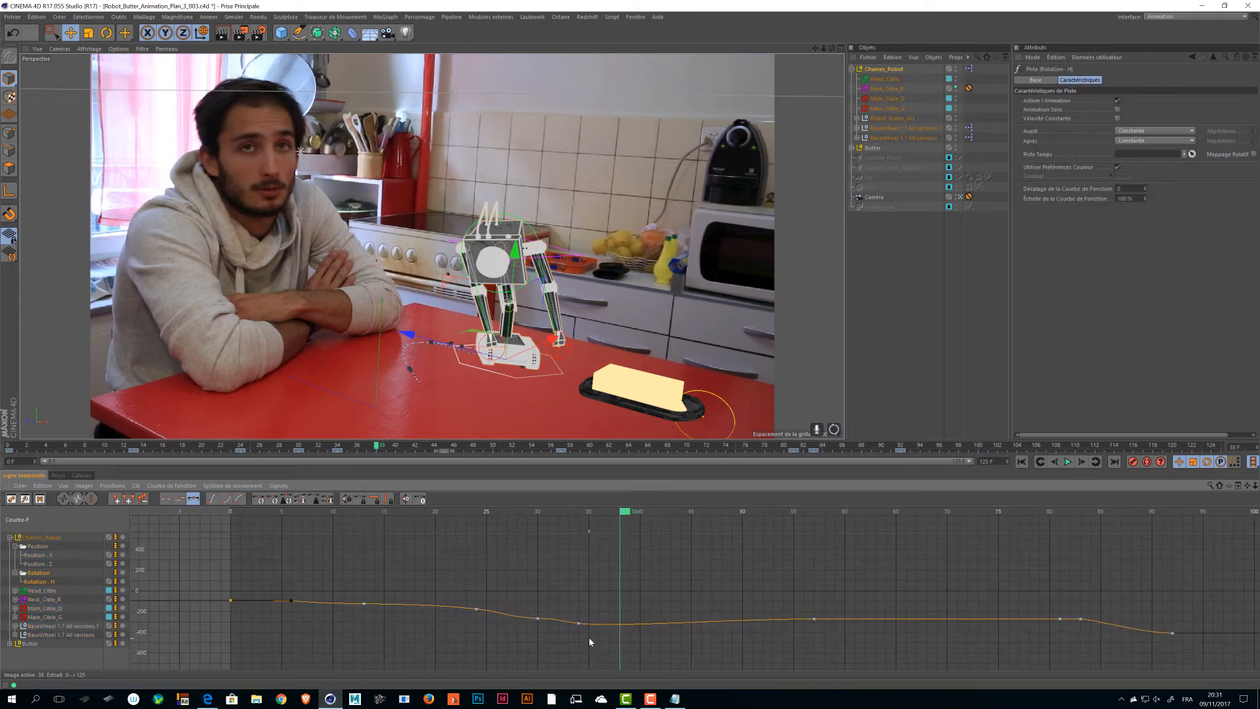
pyautogui.click(578, 623)
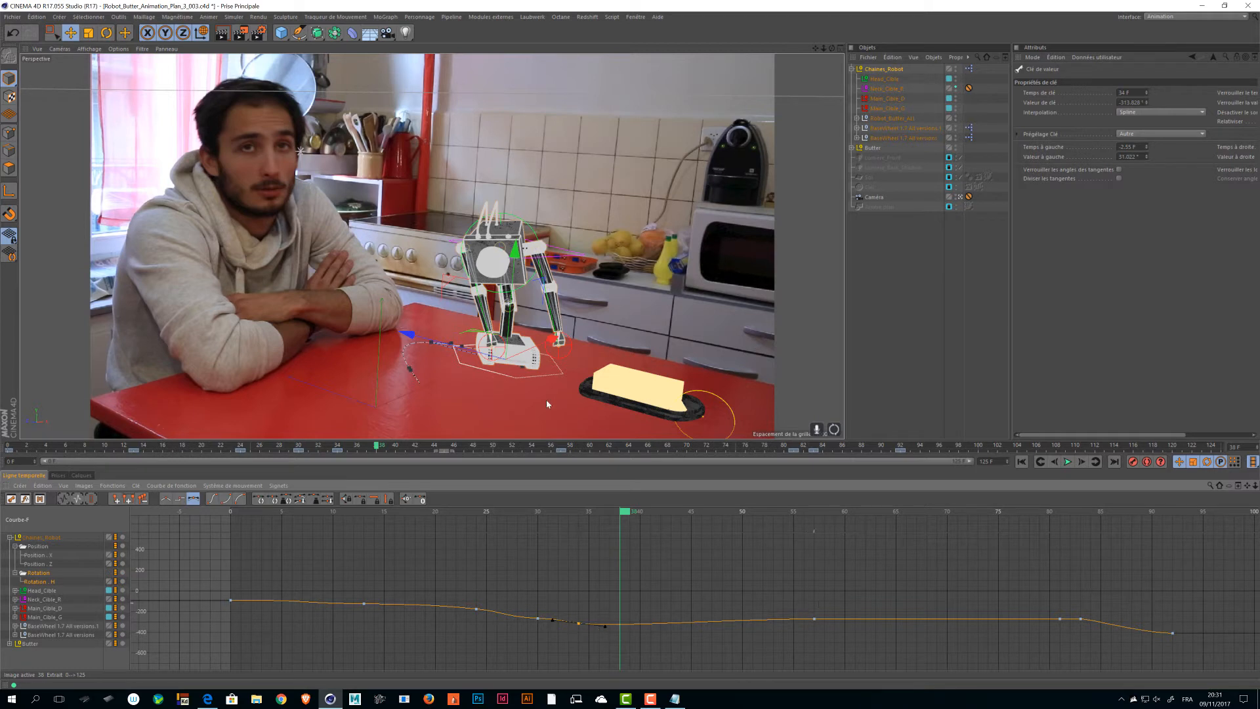
pyautogui.moveTo(821, 600); pyautogui.dragTo(793, 636)
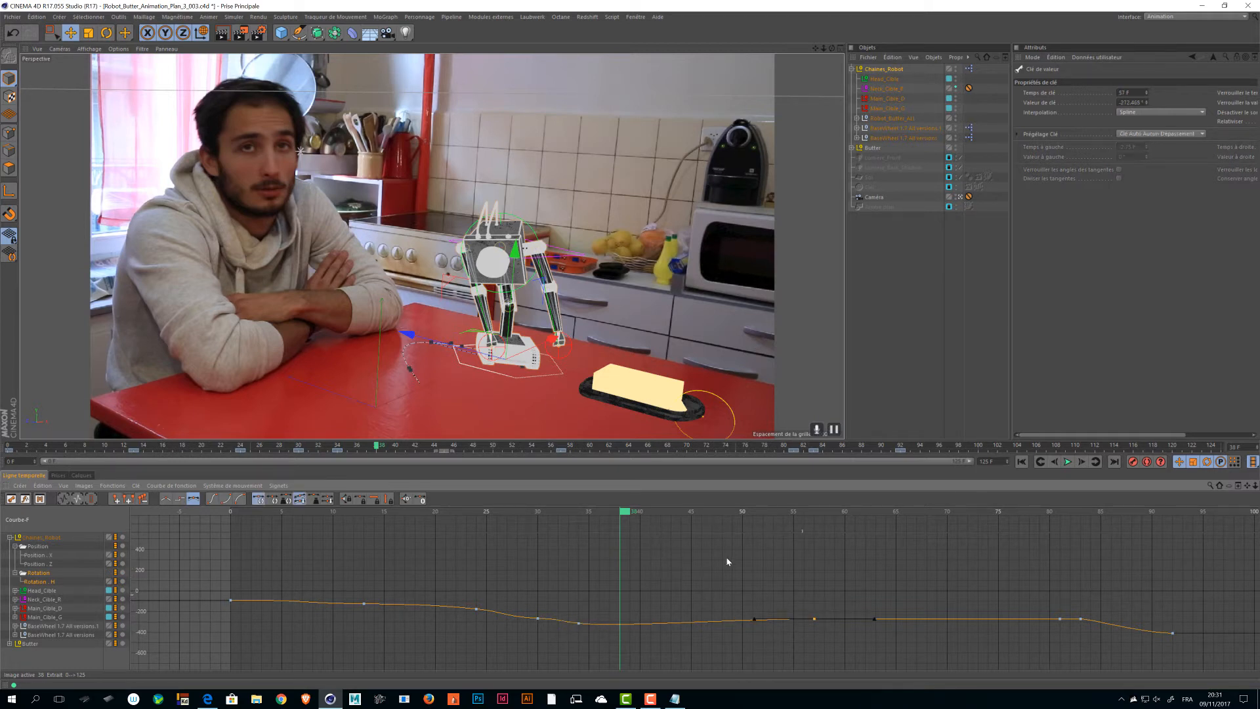
pyautogui.moveTo(625, 508); pyautogui.dragTo(583, 543)
pyautogui.hotkey('ctrl', 'v')
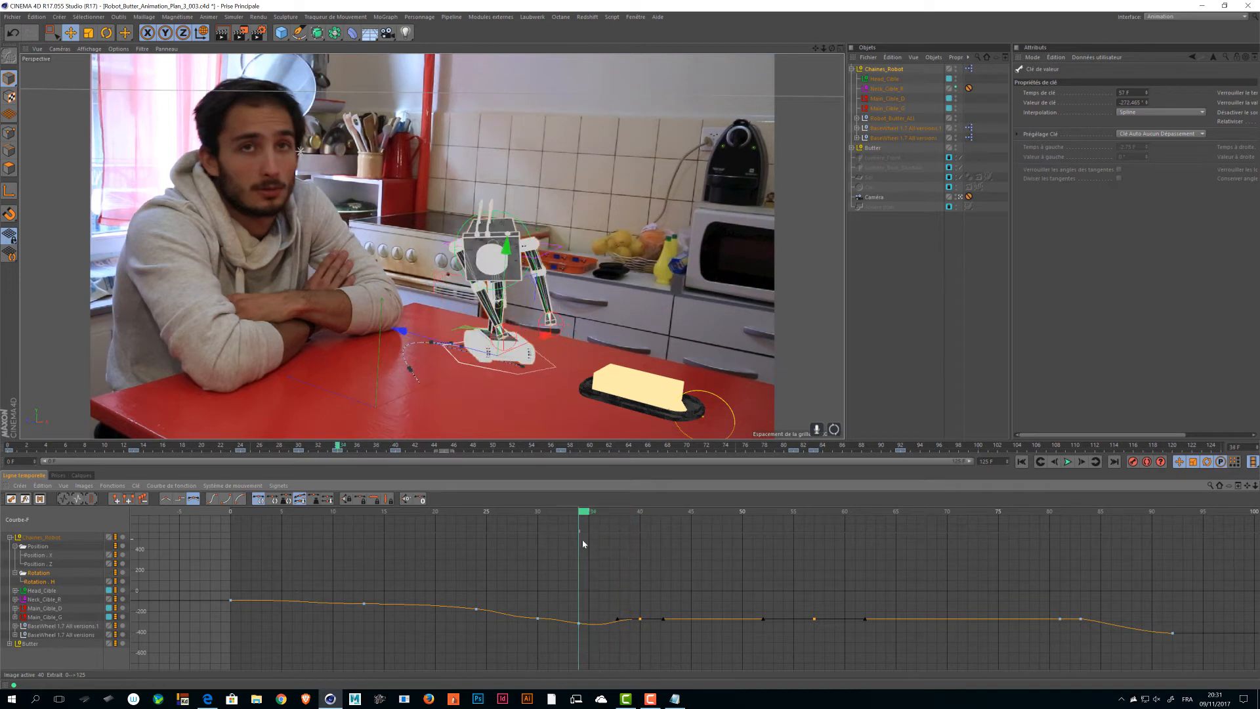
# - Delete the Rotation . H key at frame 34, save the scene, and scrub through the animation to check the turn
pyautogui.click(579, 623)
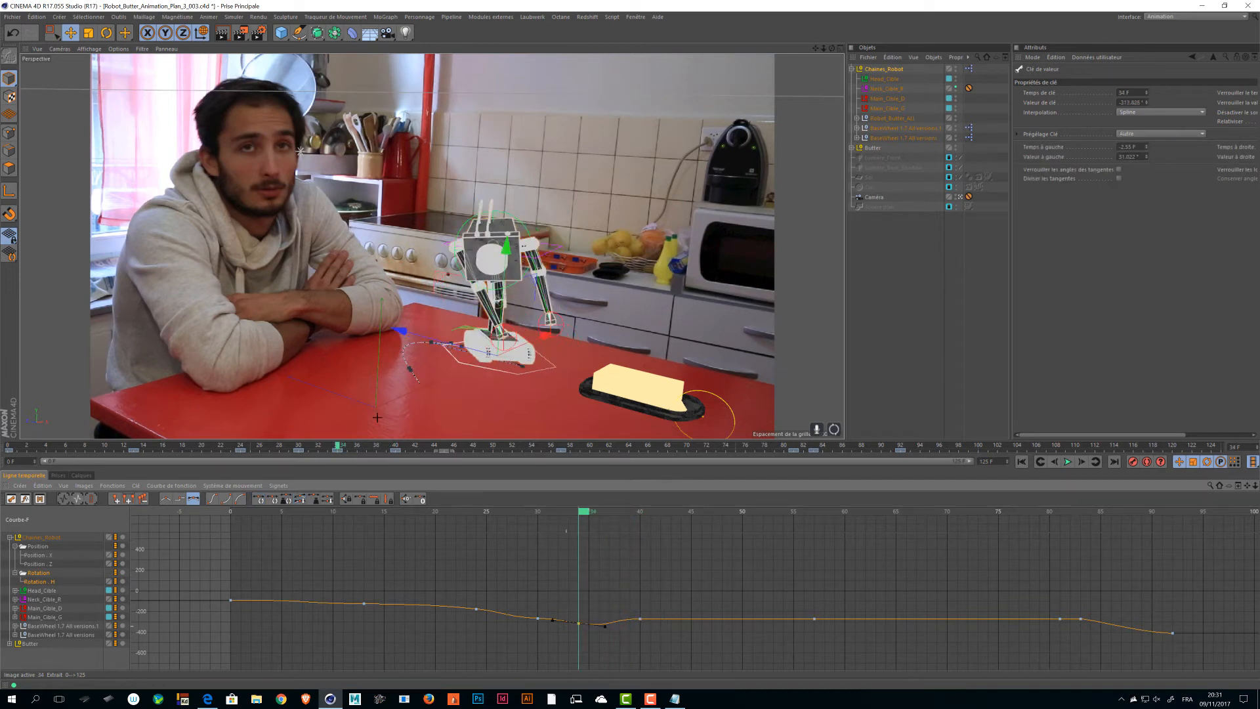
pyautogui.press('Delete')
pyautogui.moveTo(582, 513); pyautogui.dragTo(650, 518)
pyautogui.moveTo(628, 564); pyautogui.dragTo(721, 579)
pyautogui.click(720, 575)
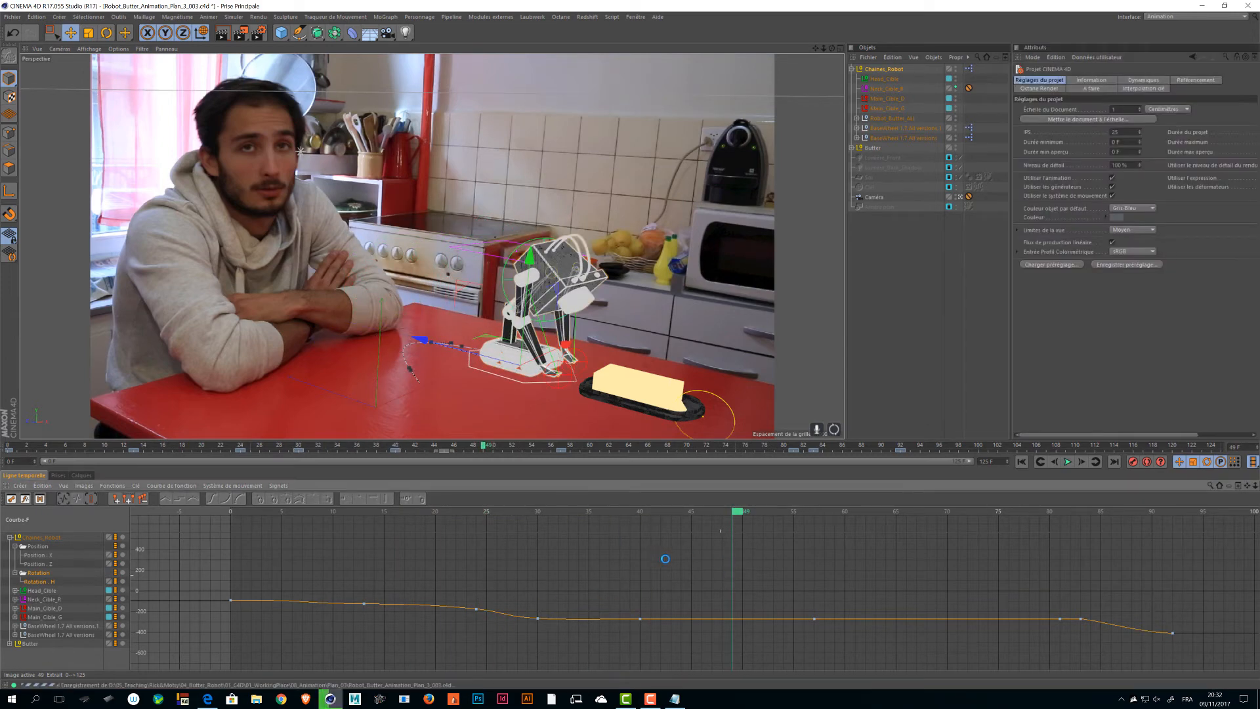
pyautogui.moveTo(739, 514); pyautogui.dragTo(829, 518)
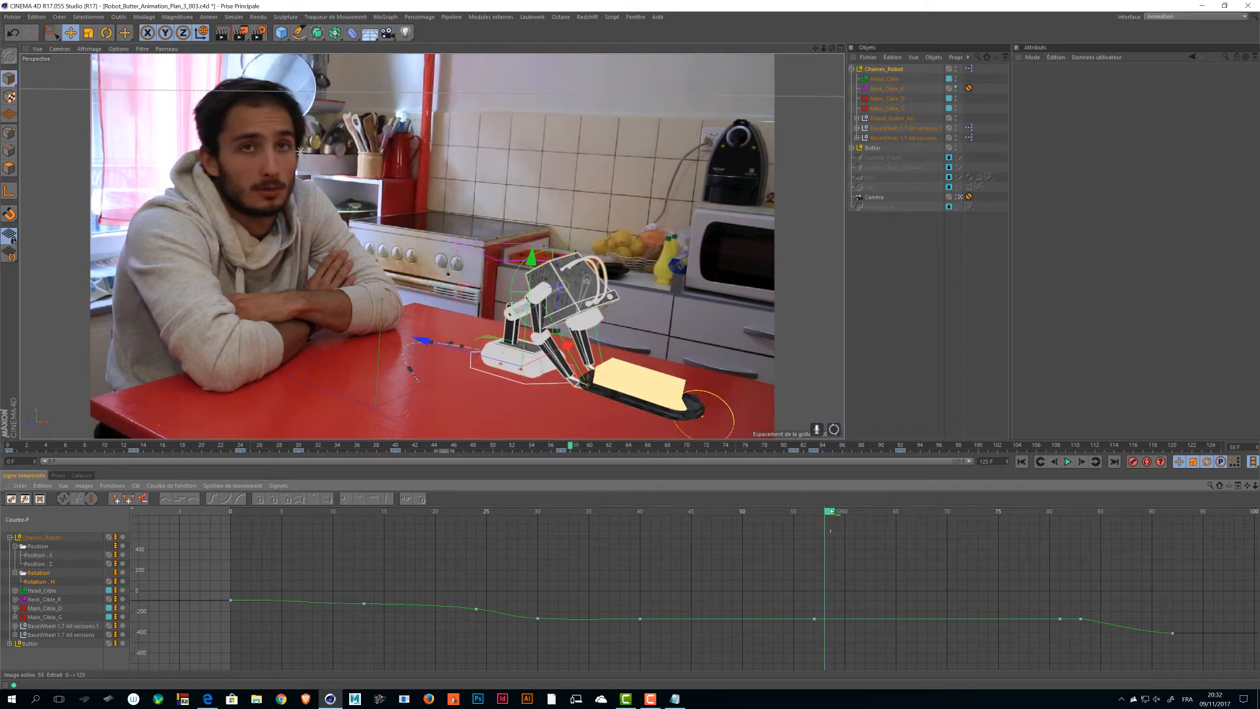
pyautogui.moveTo(830, 530); pyautogui.dragTo(299, 561)
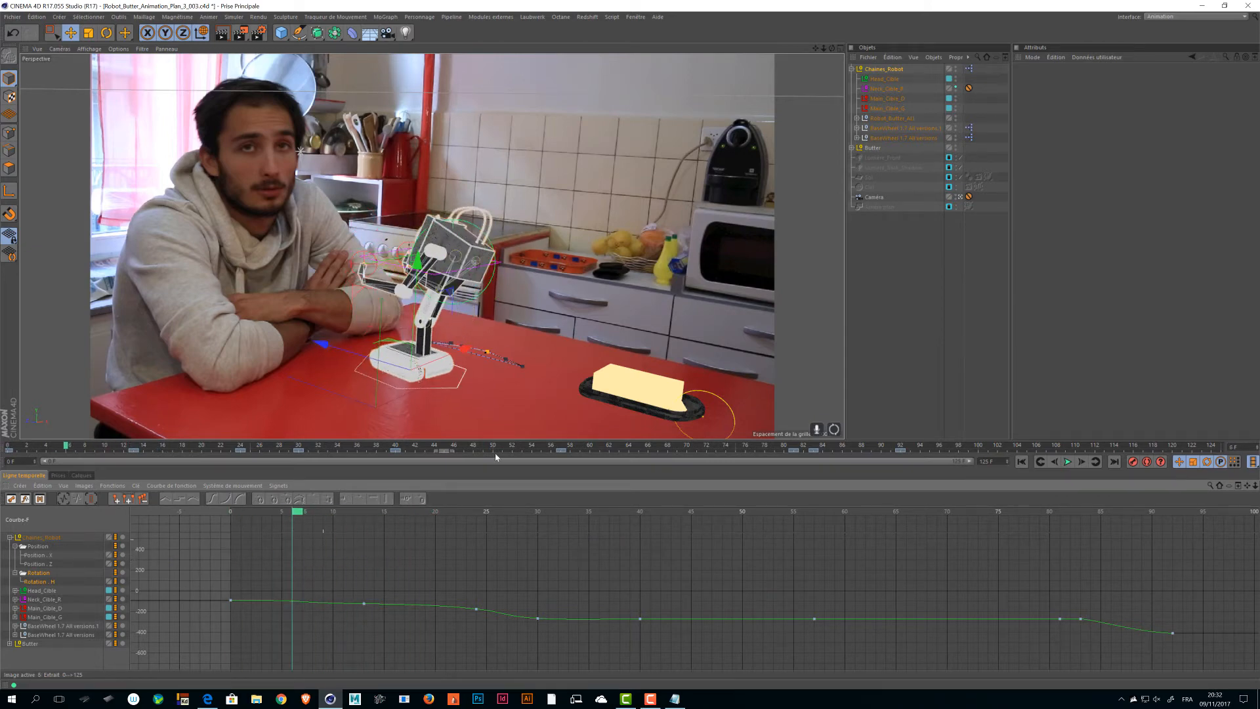
# - Leave the scene camera, get a close view of the robot's caterpillar tracks, and go to frame 1
pyautogui.click(962, 197)
pyautogui.keyDown('alt'); pyautogui.moveTo(491, 352); pyautogui.dragTo(419, 278); pyautogui.keyUp('alt')
pyautogui.scroll(5, 417, 277)
pyautogui.scroll(3, 417, 279)
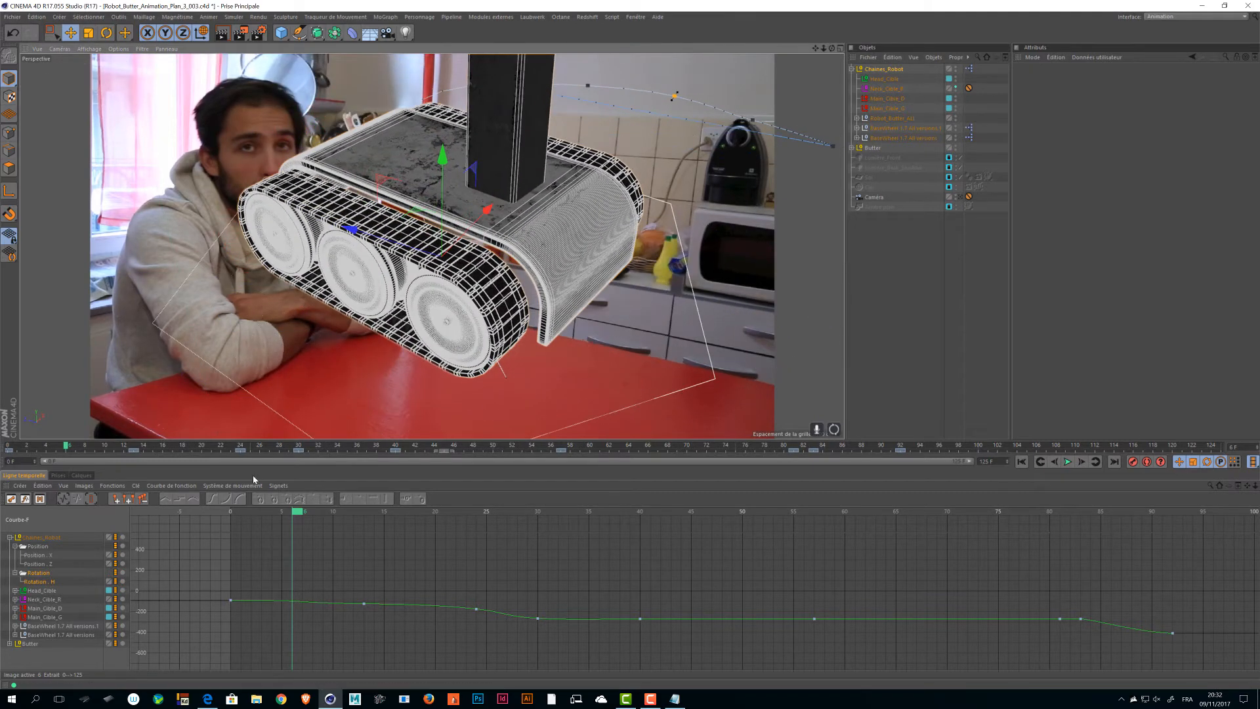
pyautogui.moveTo(299, 514); pyautogui.dragTo(251, 523)
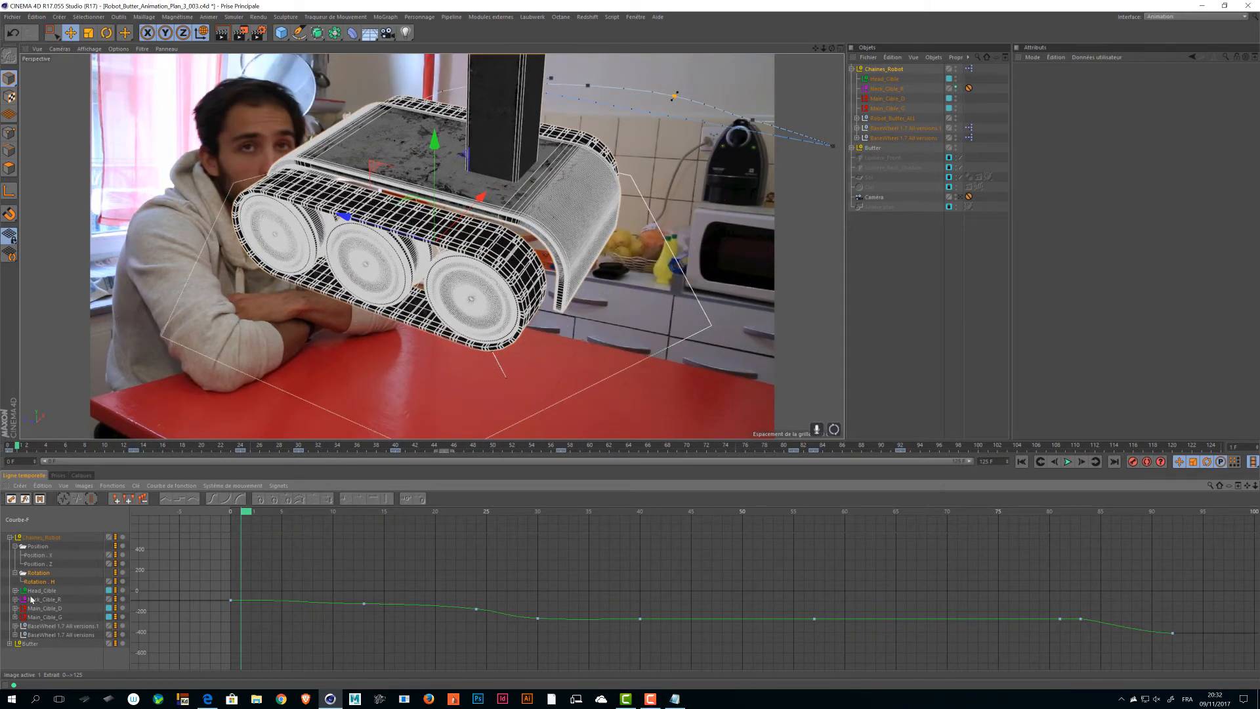
# - Collapse and reopen the Chaines_Robot hierarchy in the timeline, and select the BaseWheel 1.7 All versions.1 track
pyautogui.click(7, 536)
pyautogui.click(9, 537)
pyautogui.click(62, 587)
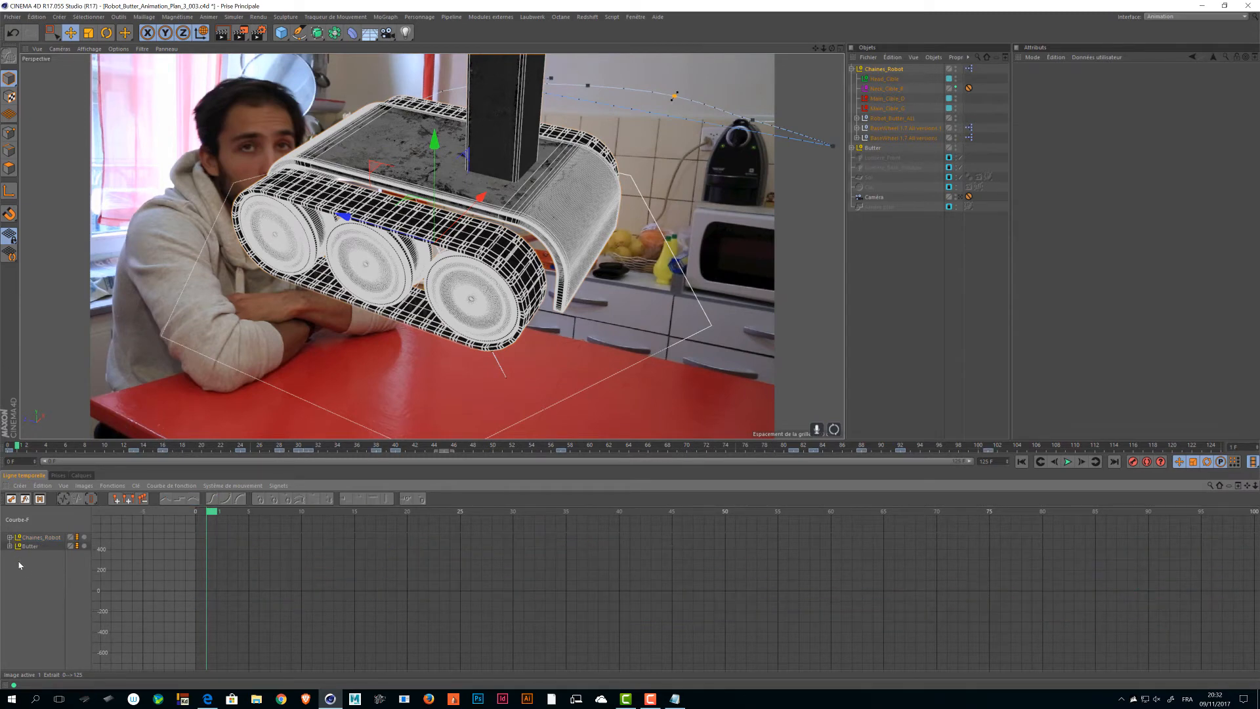
pyautogui.click(9, 538)
pyautogui.click(49, 636)
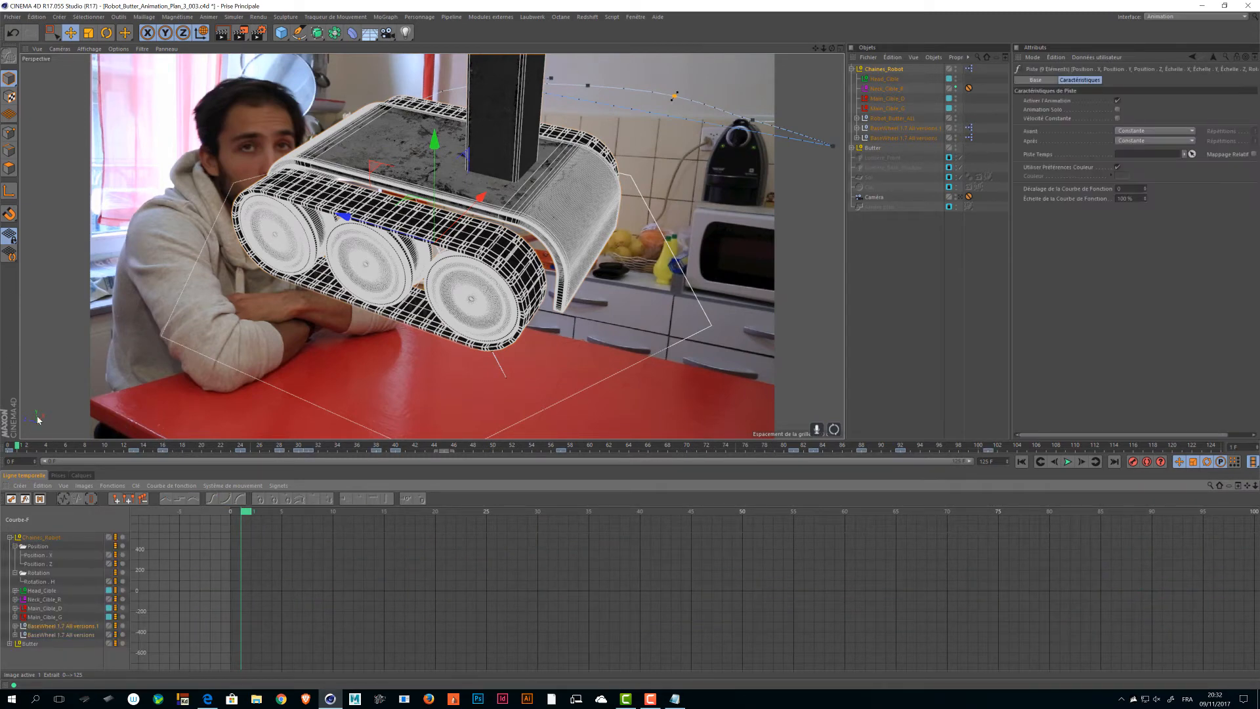
pyautogui.moveTo(344, 217); pyautogui.dragTo(283, 166)
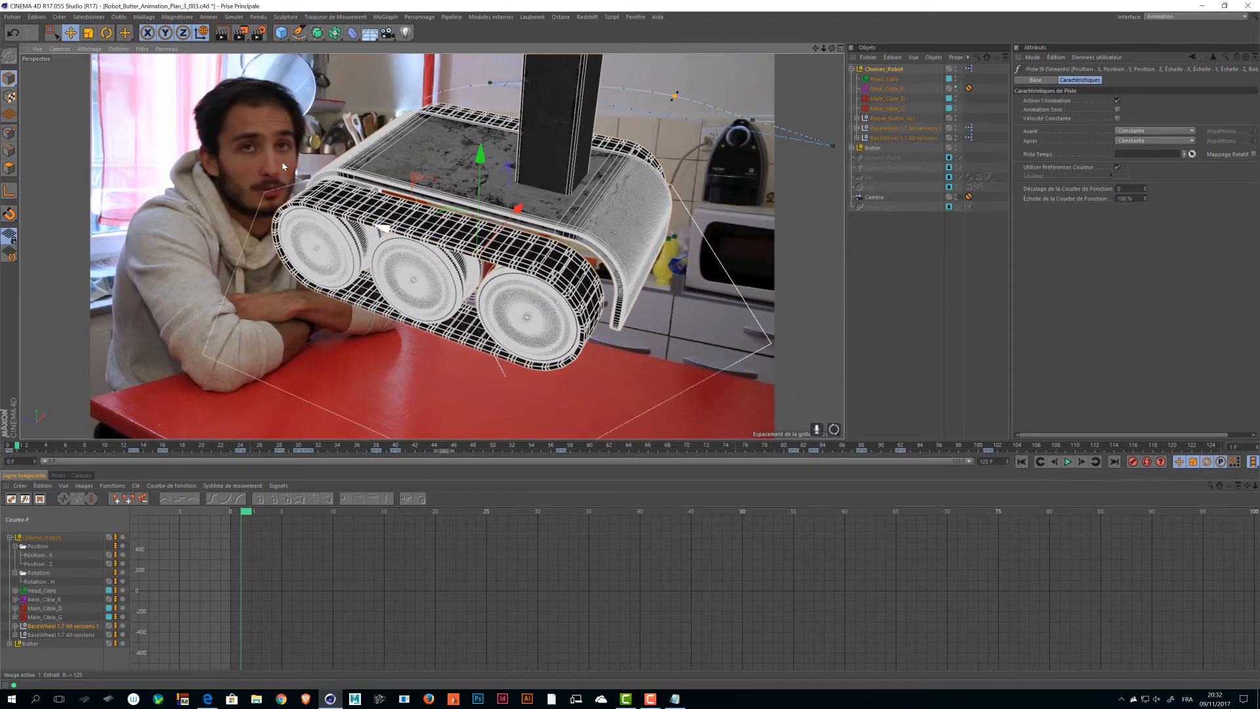
pyautogui.press('r')
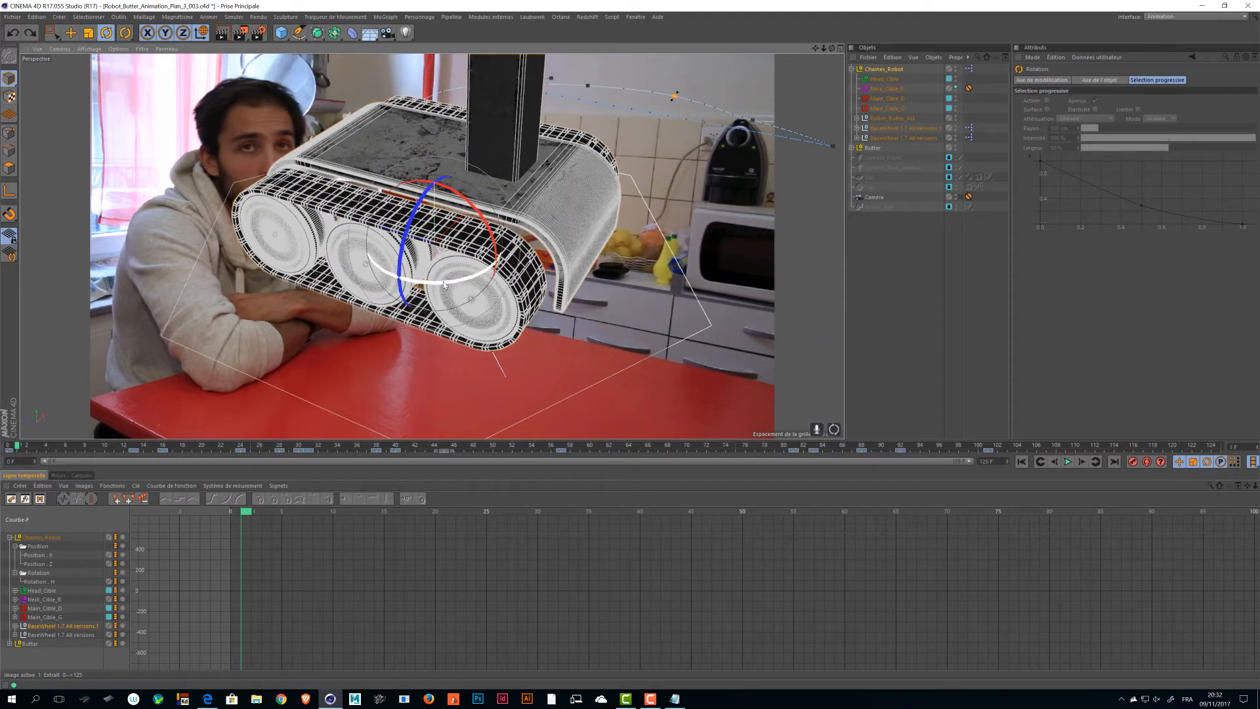
pyautogui.moveTo(421, 283); pyautogui.dragTo(394, 287)
pyautogui.hotkey('ctrl', 'z')
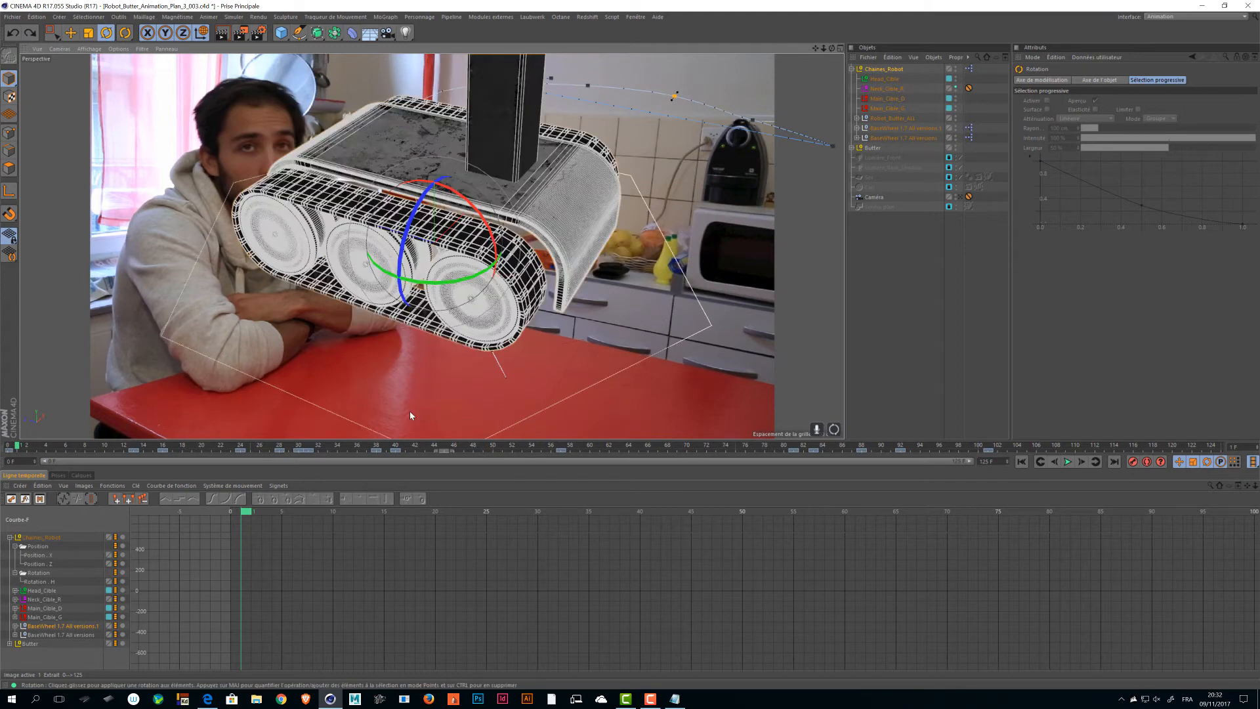
# - Go to frame 6, display the Rotation . H curve of Chaines_Robot, and try lowering its frame 13 key
pyautogui.moveTo(247, 513); pyautogui.dragTo(297, 519)
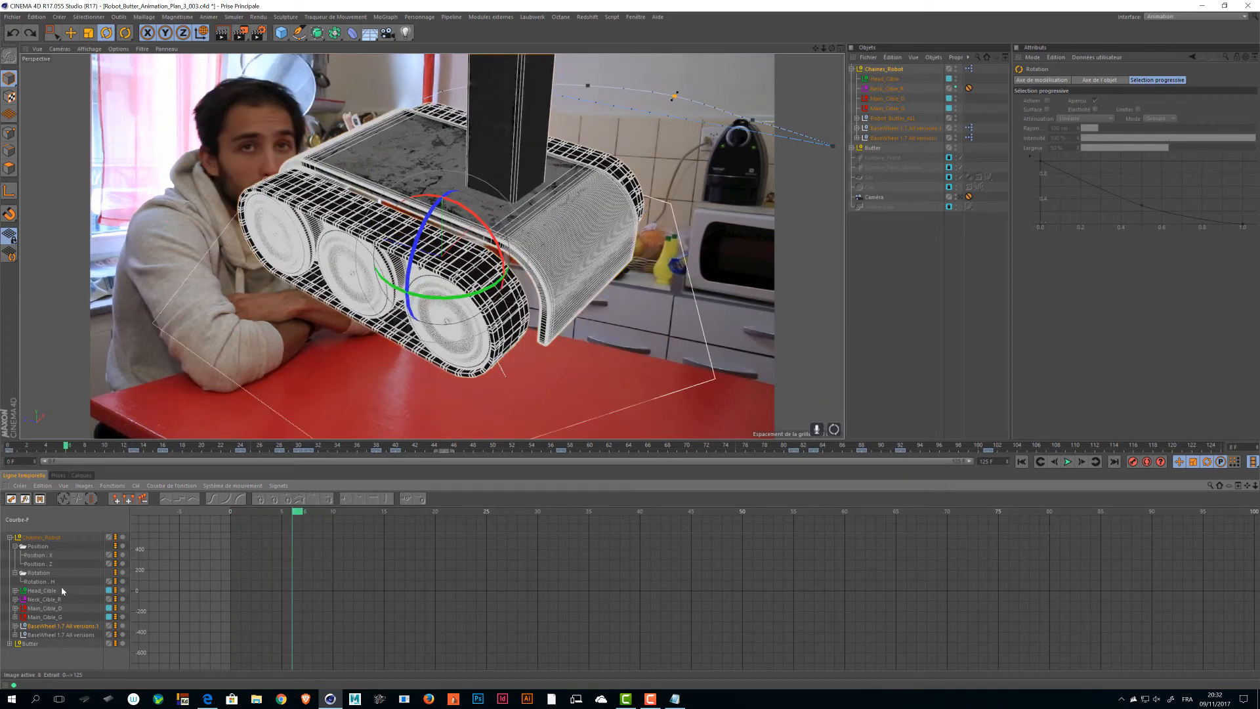
pyautogui.click(39, 582)
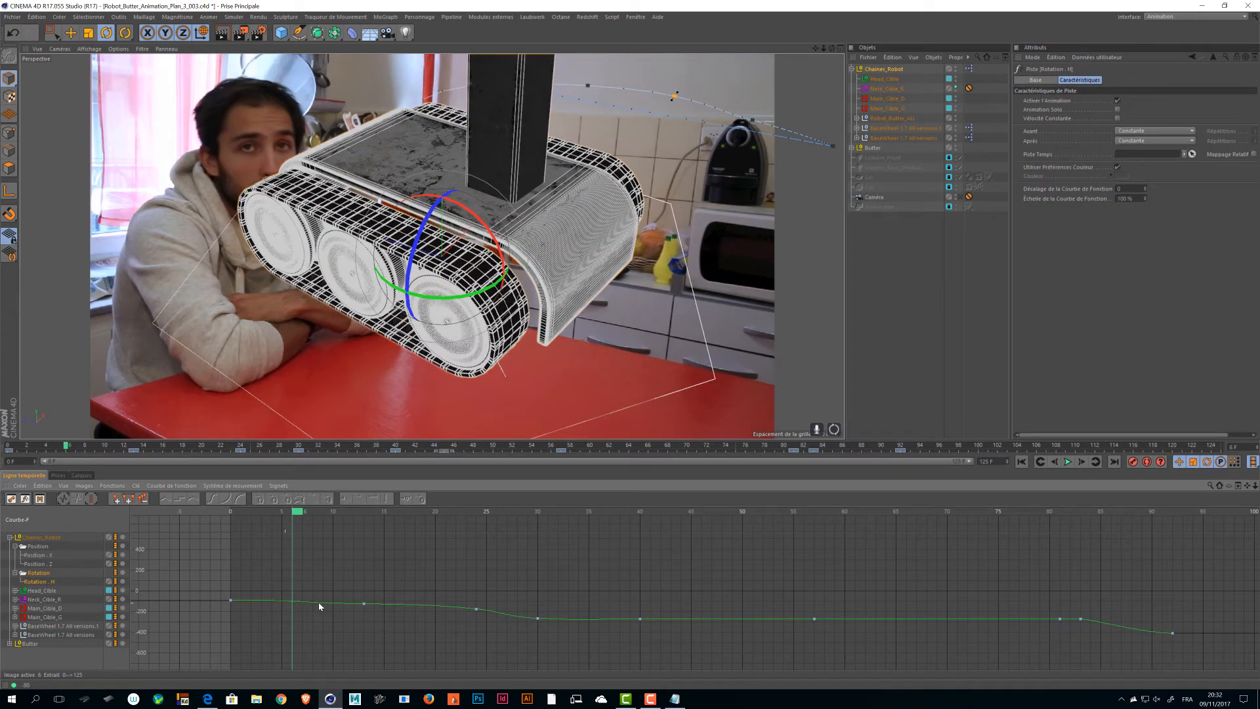
pyautogui.moveTo(366, 602); pyautogui.dragTo(366, 604)
pyautogui.click(338, 594)
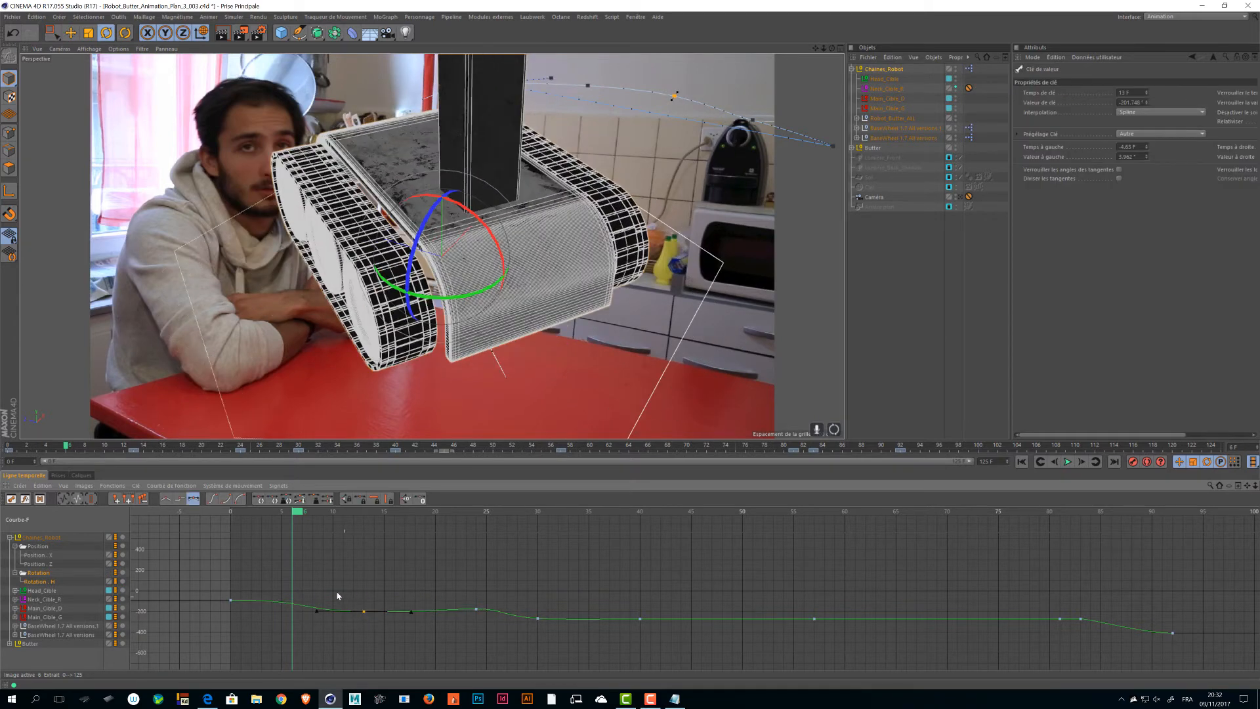
# - Compare the robot's orientation between frames 0 and 11 with the Rotation . H keys at frames 0 and 13
pyautogui.moveTo(295, 513); pyautogui.dragTo(210, 555)
pyautogui.moveTo(201, 637); pyautogui.dragTo(201, 636)
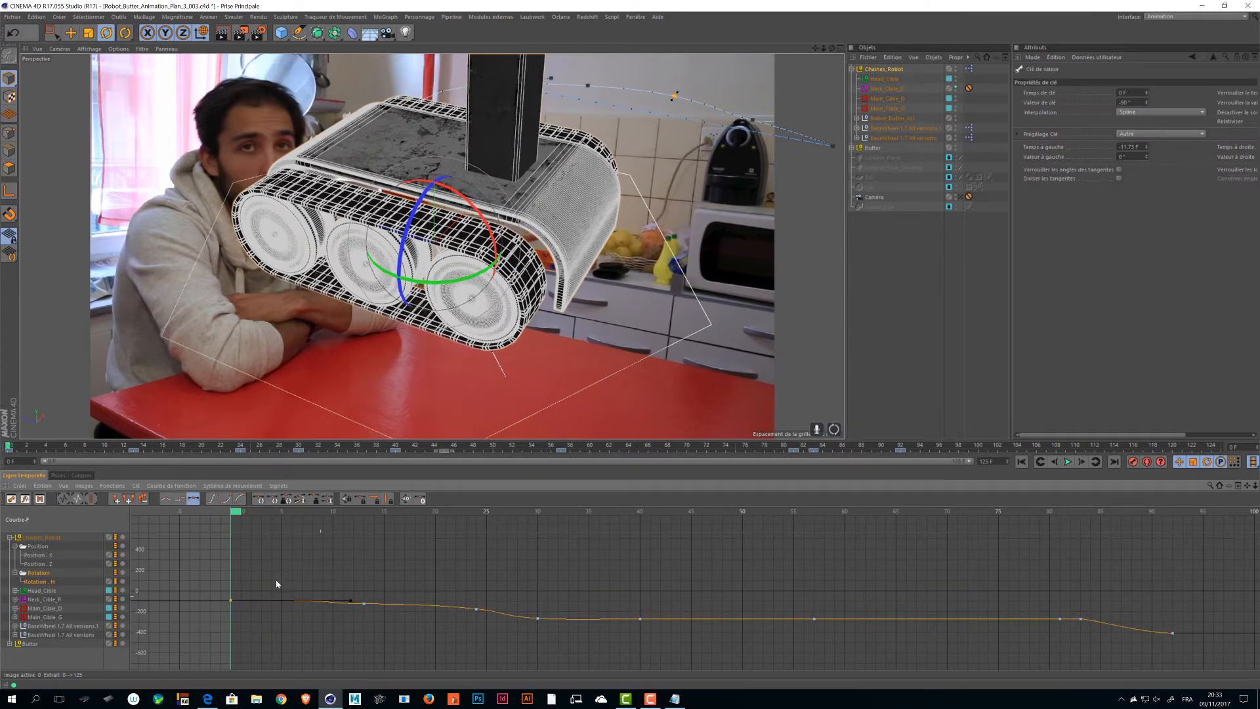
pyautogui.moveTo(238, 518); pyautogui.dragTo(354, 533)
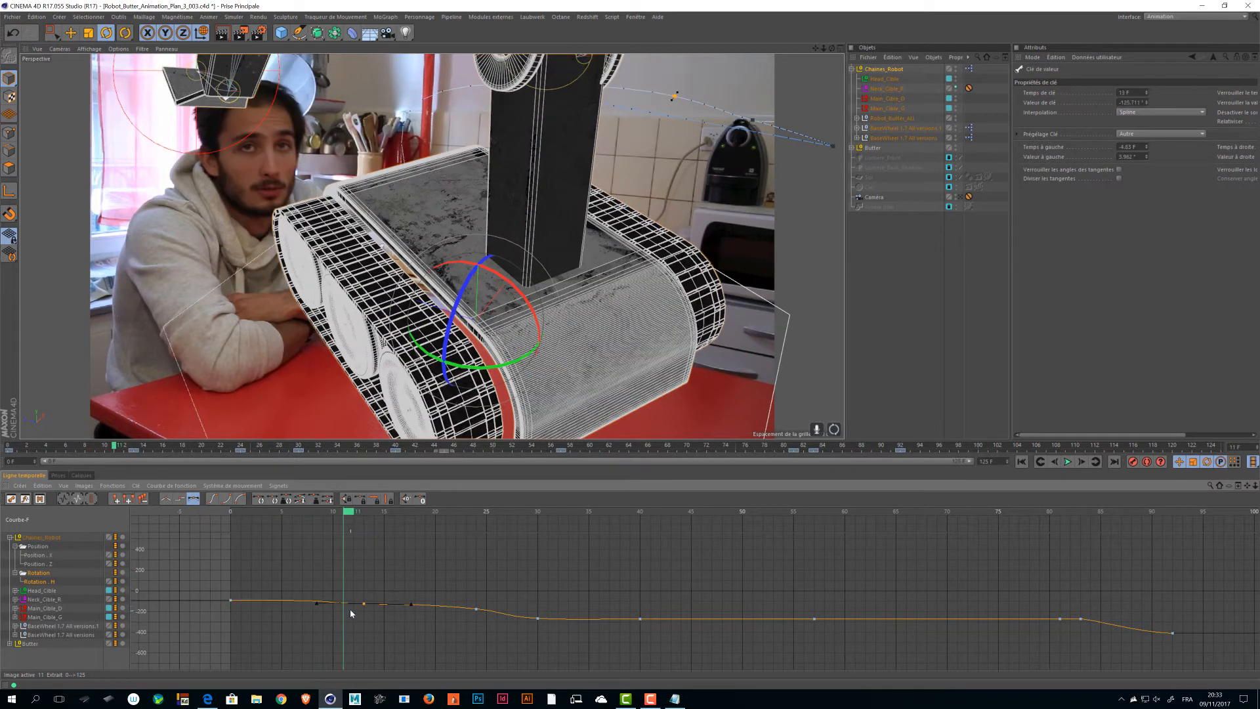
pyautogui.moveTo(212, 406); pyautogui.dragTo(338, 614)
pyautogui.moveTo(351, 515); pyautogui.dragTo(219, 520)
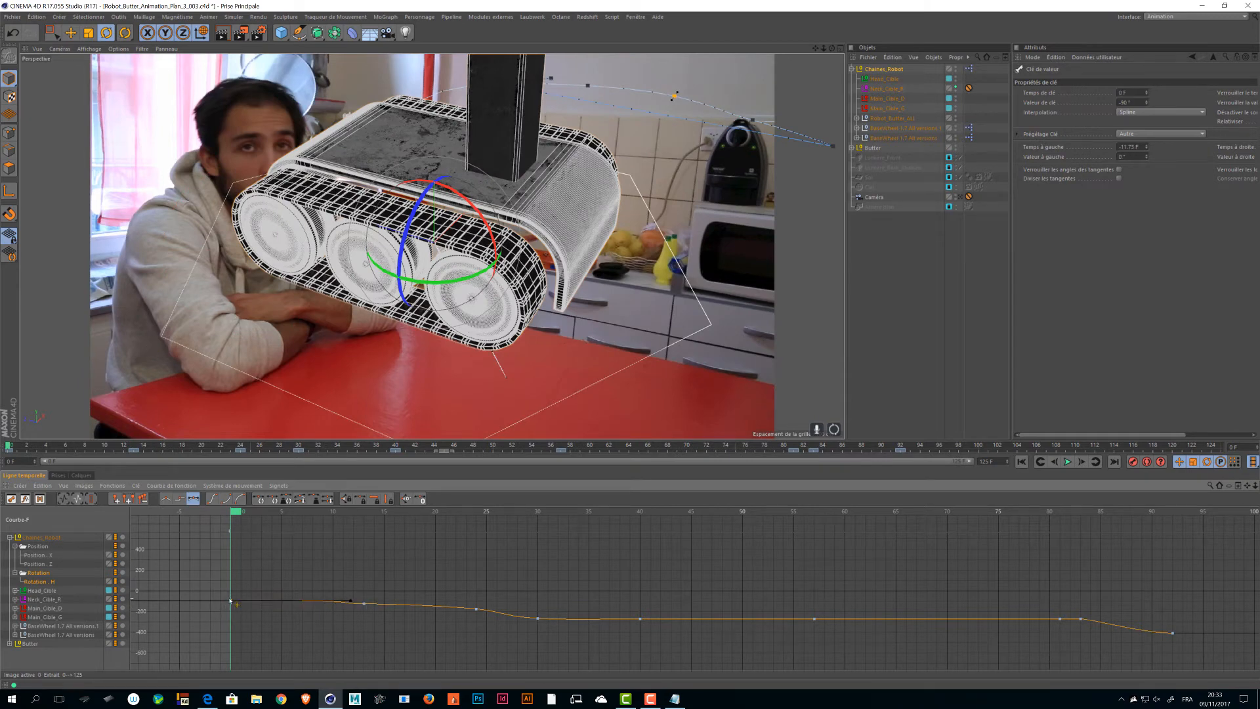
# - Lower the Rotation . H key at frame 0 to about -111.9° and shorten its tangent to about 7.65 frames
pyautogui.moveTo(230, 601); pyautogui.dragTo(232, 605)
pyautogui.hotkey('ctrl', 'z')
pyautogui.keyDown('alt'); pyautogui.moveTo(252, 618); pyautogui.dragTo(254, 562, button='right'); pyautogui.keyUp('alt')
pyautogui.keyDown('alt'); pyautogui.moveTo(254, 563); pyautogui.dragTo(262, 617, button='middle'); pyautogui.keyUp('alt')
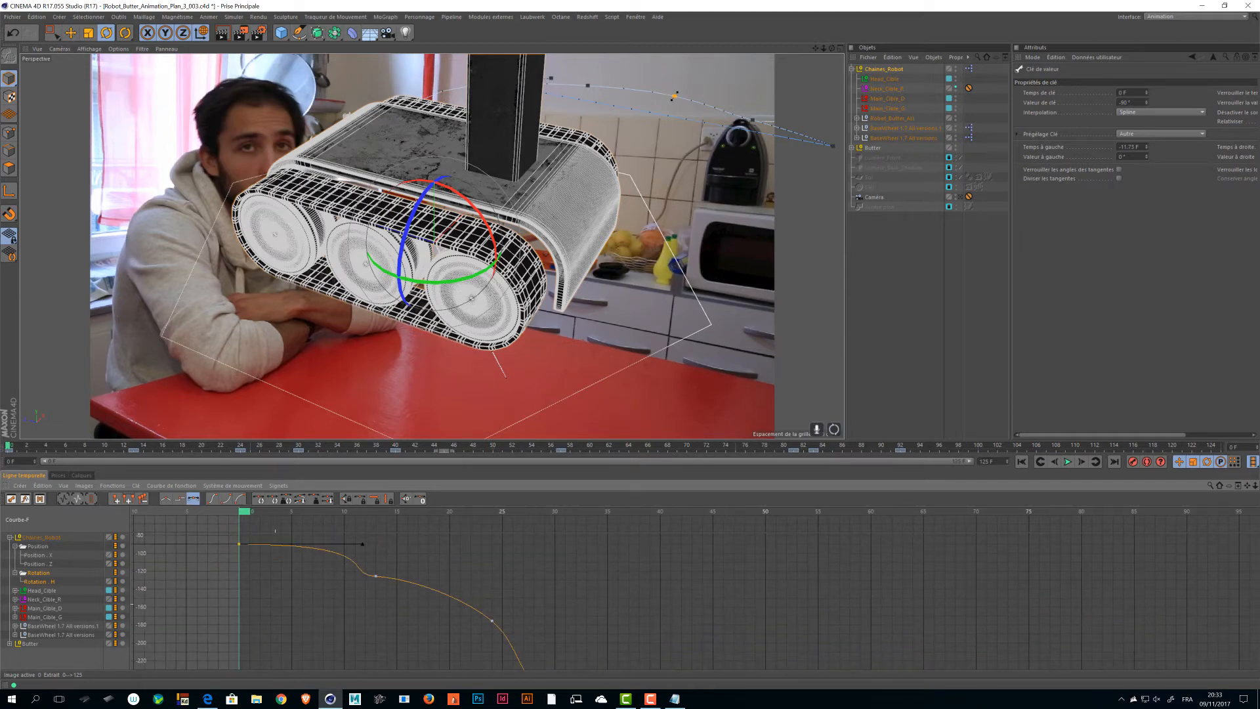
pyautogui.keyDown('alt'); pyautogui.moveTo(276, 530); pyautogui.dragTo(271, 506, button='middle'); pyautogui.keyUp('alt')
pyautogui.moveTo(266, 515)
pyautogui.mouseDown()
pyautogui.moveTo(329, 516)
pyautogui.moveTo(273, 529)
pyautogui.mouseUp()
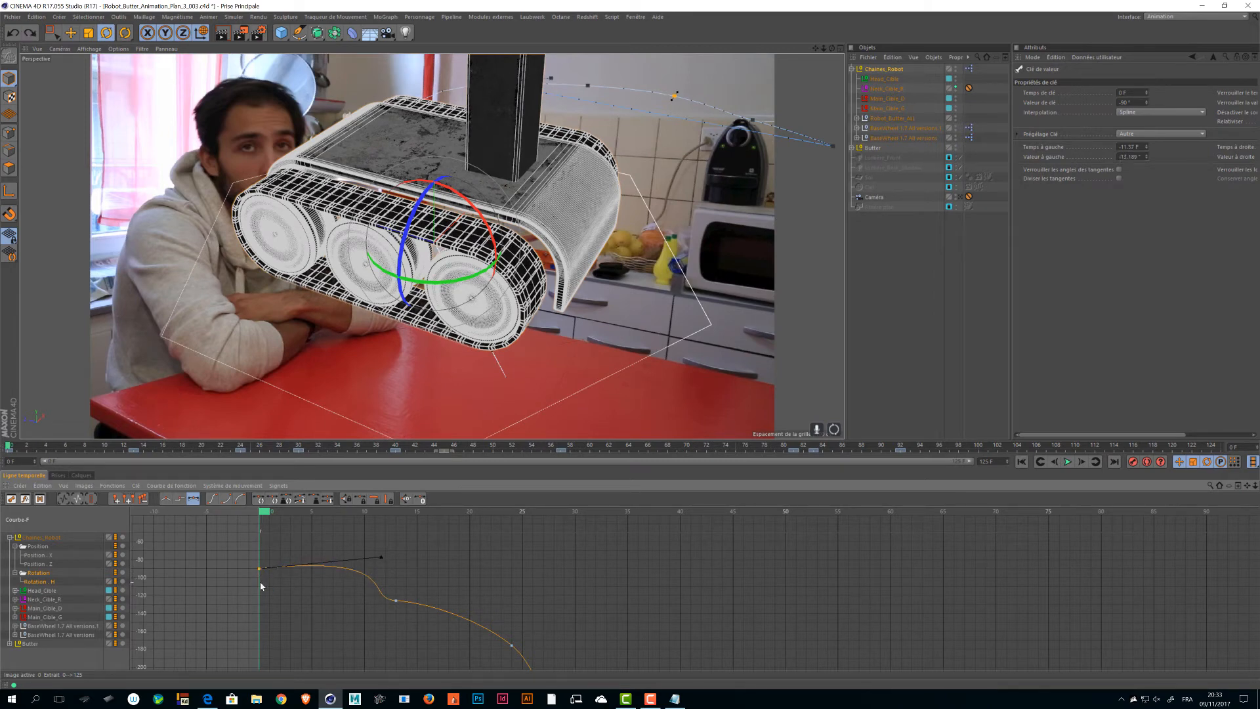
pyautogui.hotkey('ctrl', 'z')
pyautogui.moveTo(260, 570); pyautogui.dragTo(259, 578)
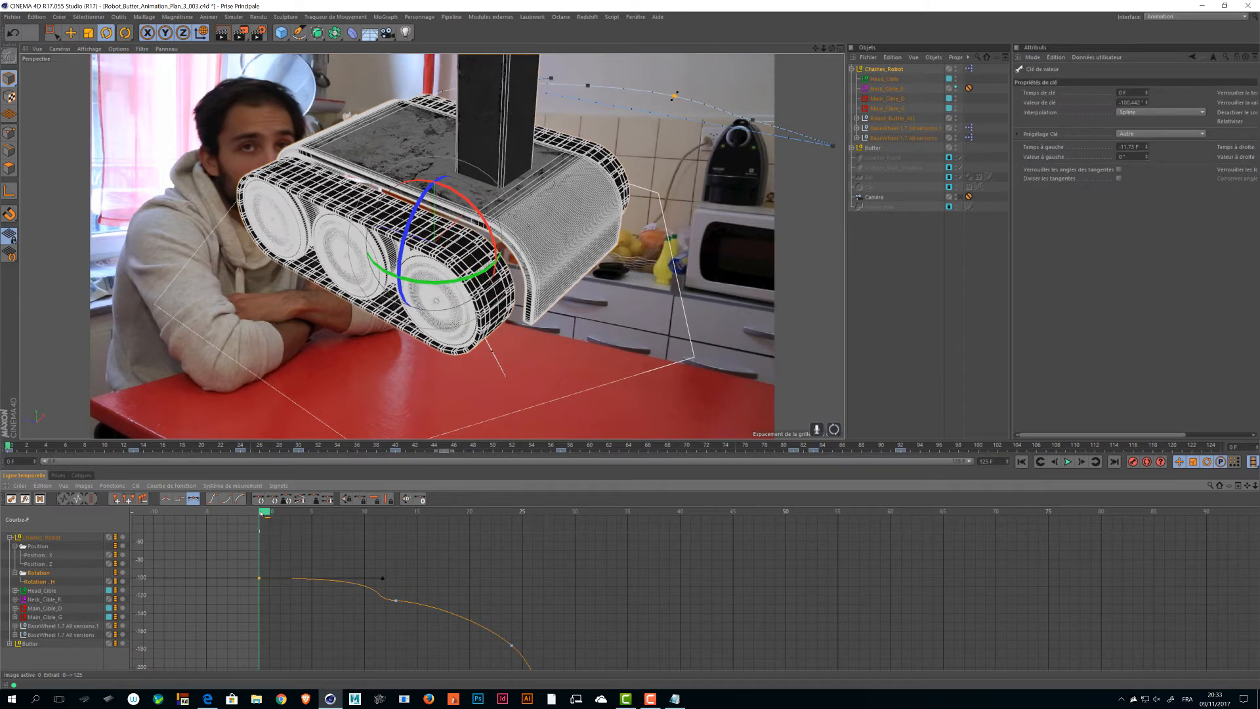
pyautogui.moveTo(274, 512)
pyautogui.mouseDown()
pyautogui.moveTo(399, 533)
pyautogui.moveTo(260, 529)
pyautogui.mouseUp()
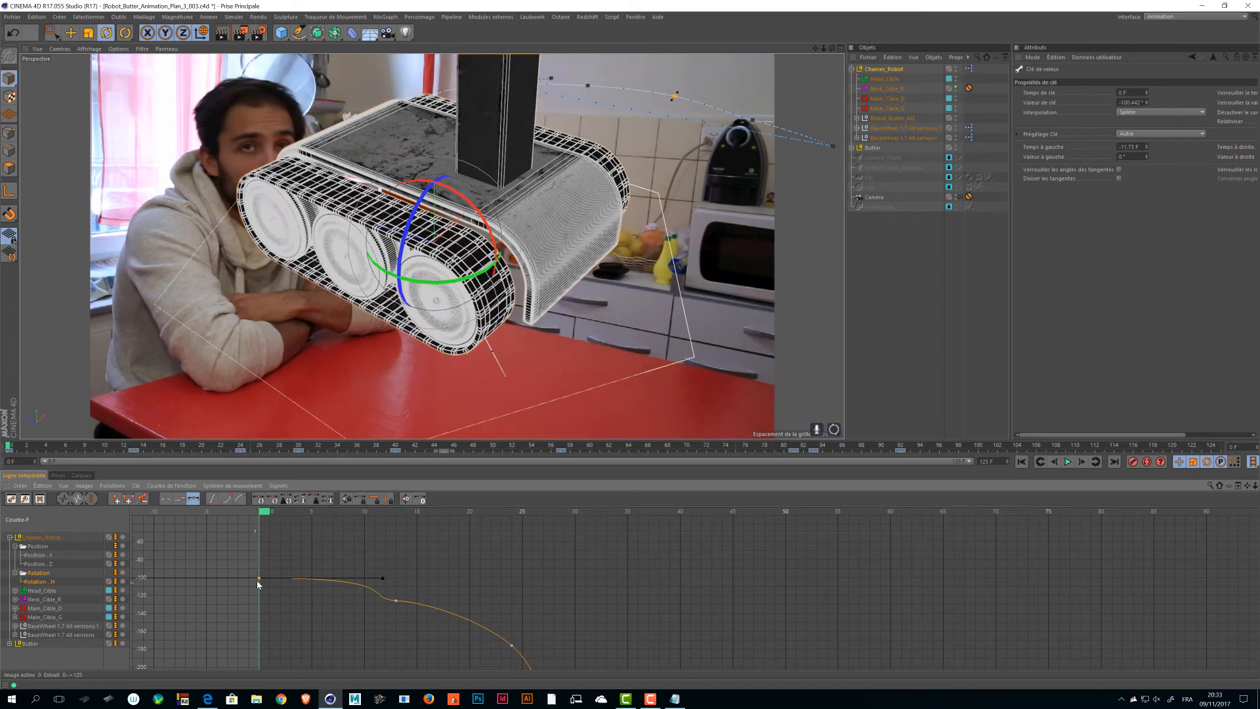
pyautogui.moveTo(258, 581); pyautogui.dragTo(260, 593)
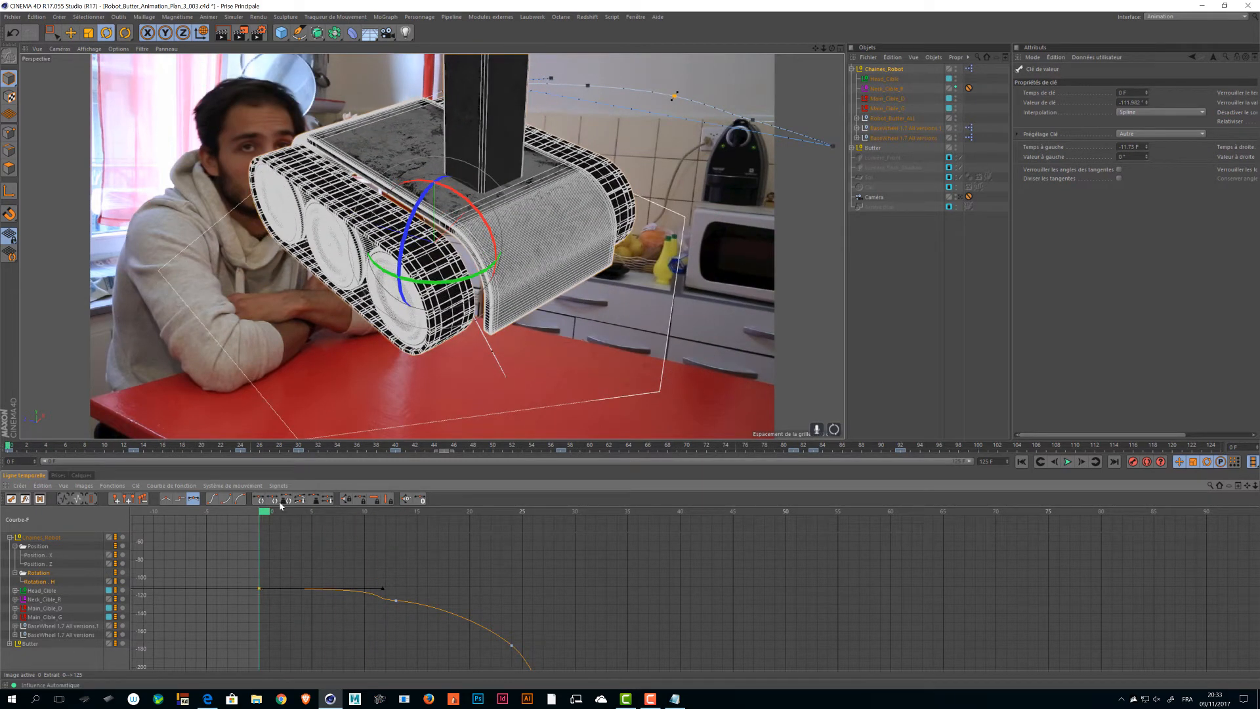
pyautogui.moveTo(296, 512)
pyautogui.mouseDown()
pyautogui.moveTo(465, 535)
pyautogui.moveTo(400, 551)
pyautogui.moveTo(318, 542)
pyautogui.moveTo(436, 545)
pyautogui.moveTo(455, 558)
pyautogui.moveTo(269, 551)
pyautogui.mouseUp()
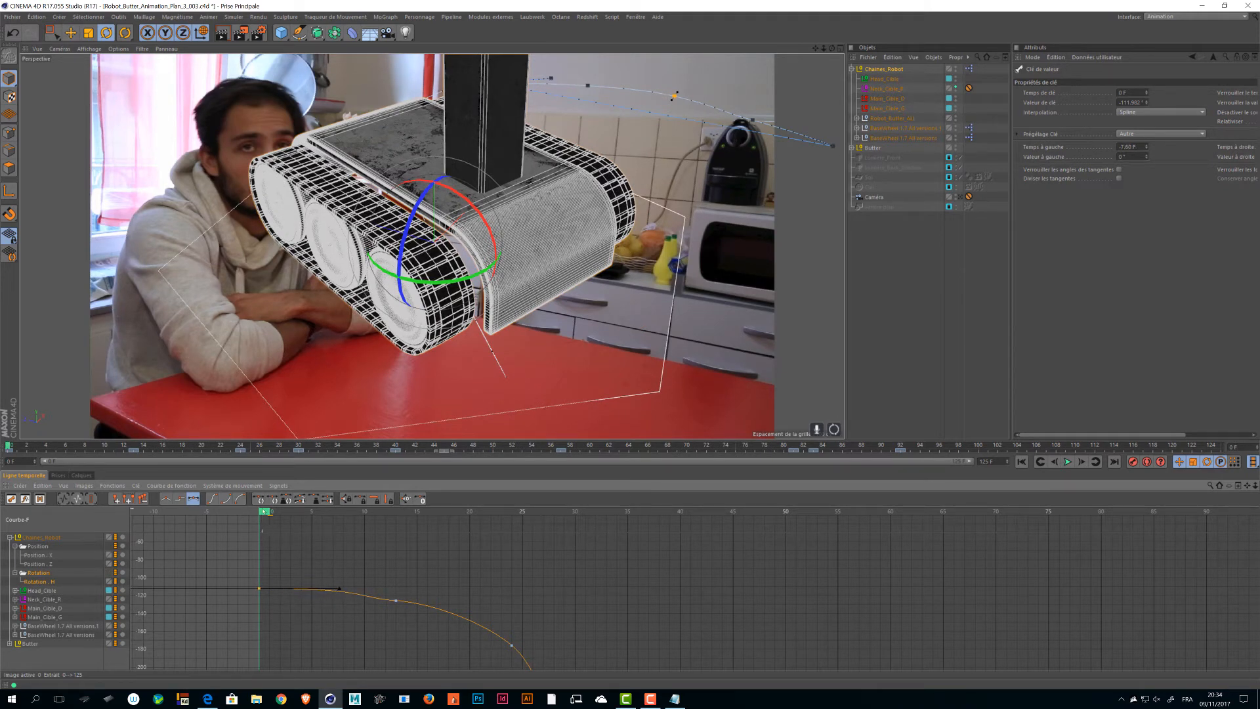
# - Return to the scene camera and play the animation to check the robot's starting turn
pyautogui.moveTo(268, 540)
pyautogui.mouseDown()
pyautogui.moveTo(516, 551)
pyautogui.moveTo(354, 550)
pyautogui.moveTo(486, 555)
pyautogui.moveTo(445, 558)
pyautogui.mouseUp()
pyautogui.keyDown('alt'); pyautogui.moveTo(478, 319); pyautogui.dragTo(368, 276, button='right'); pyautogui.keyUp('alt')
pyautogui.keyDown('alt'); pyautogui.moveTo(367, 276); pyautogui.dragTo(357, 230); pyautogui.keyUp('alt')
pyautogui.keyDown('alt'); pyautogui.moveTo(357, 229); pyautogui.dragTo(294, 193, button='right'); pyautogui.keyUp('alt')
pyautogui.keyDown('alt'); pyautogui.moveTo(293, 192); pyautogui.dragTo(403, 354); pyautogui.keyUp('alt')
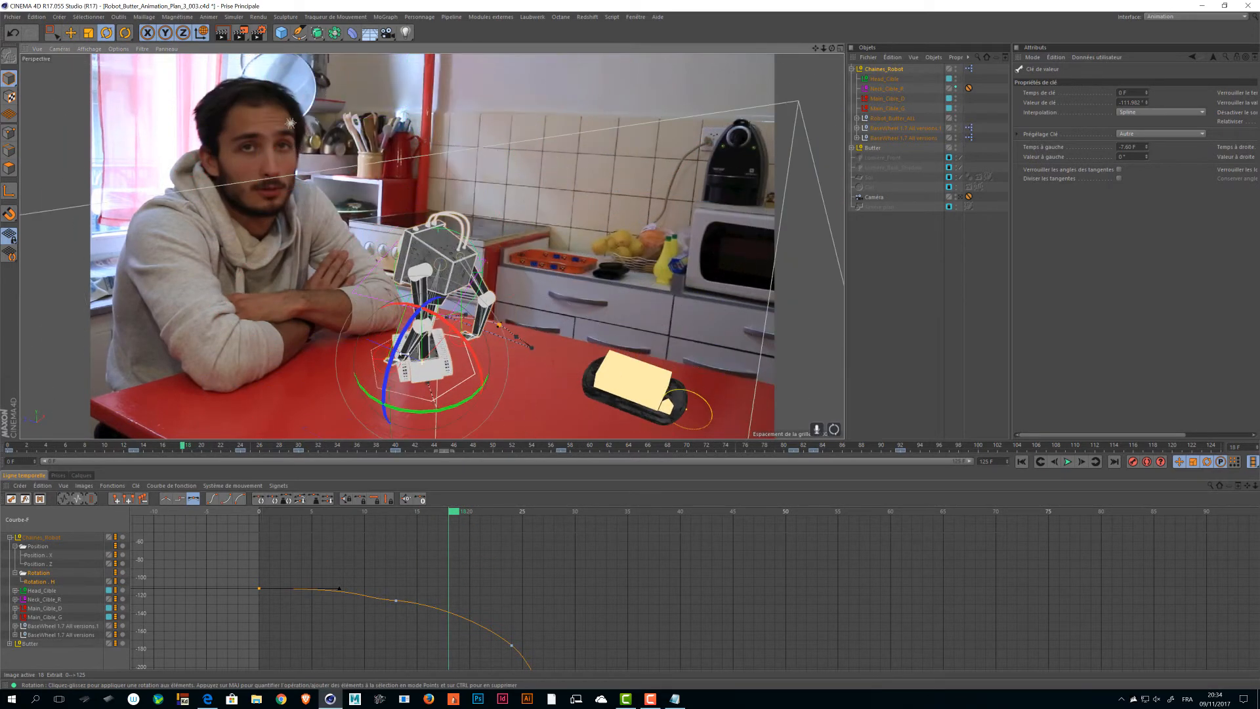
pyautogui.click(960, 197)
pyautogui.press('F8')
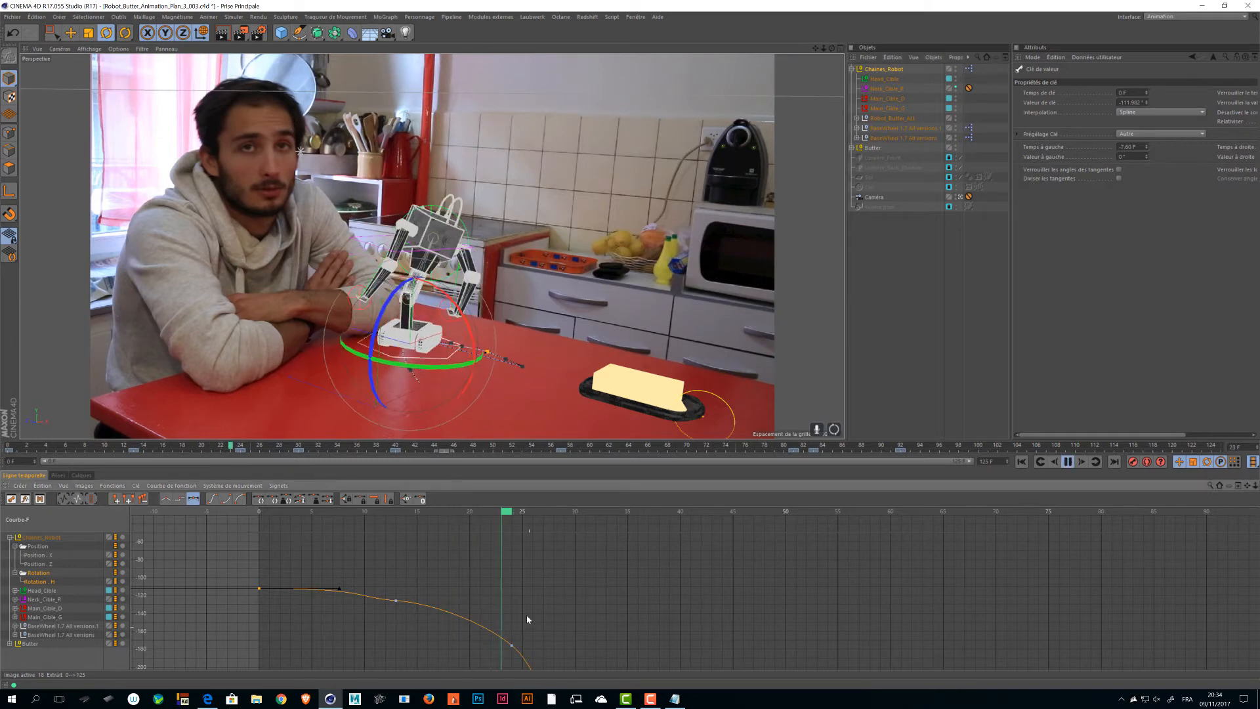
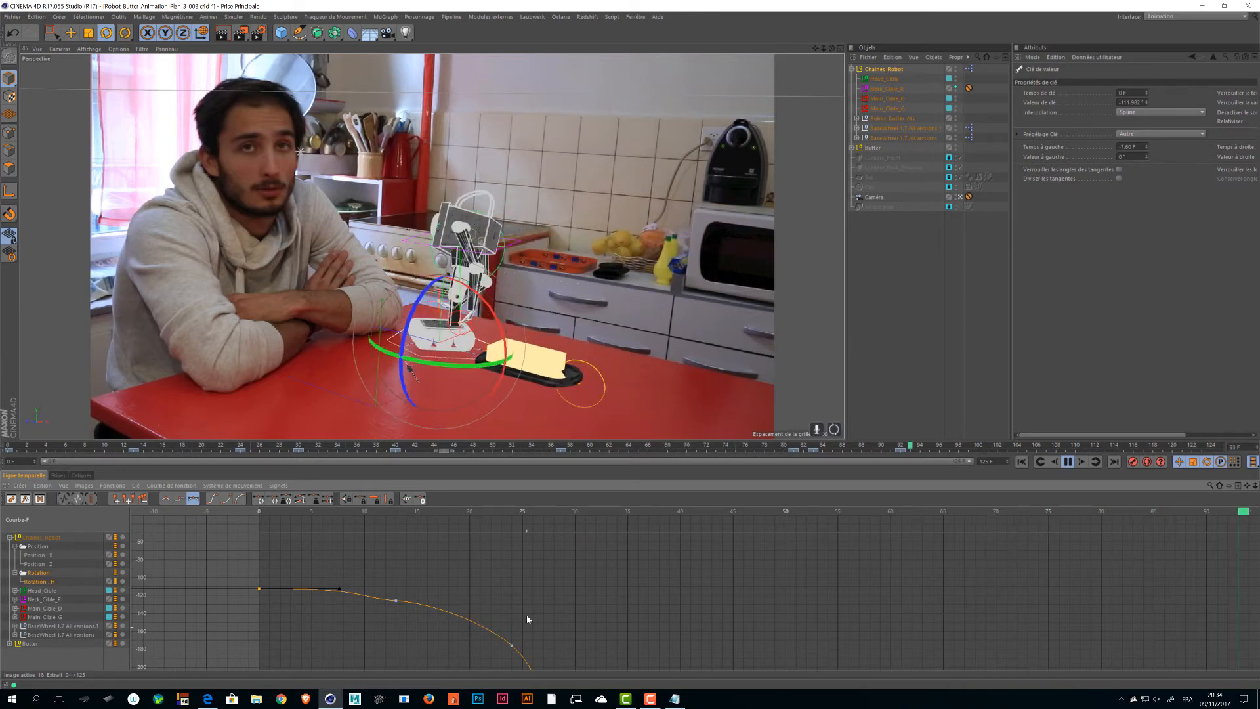
# - Steepen the tangents of the Rotation . H key at frame 13, scrub through the movement, and save the scene
pyautogui.click(335, 515)
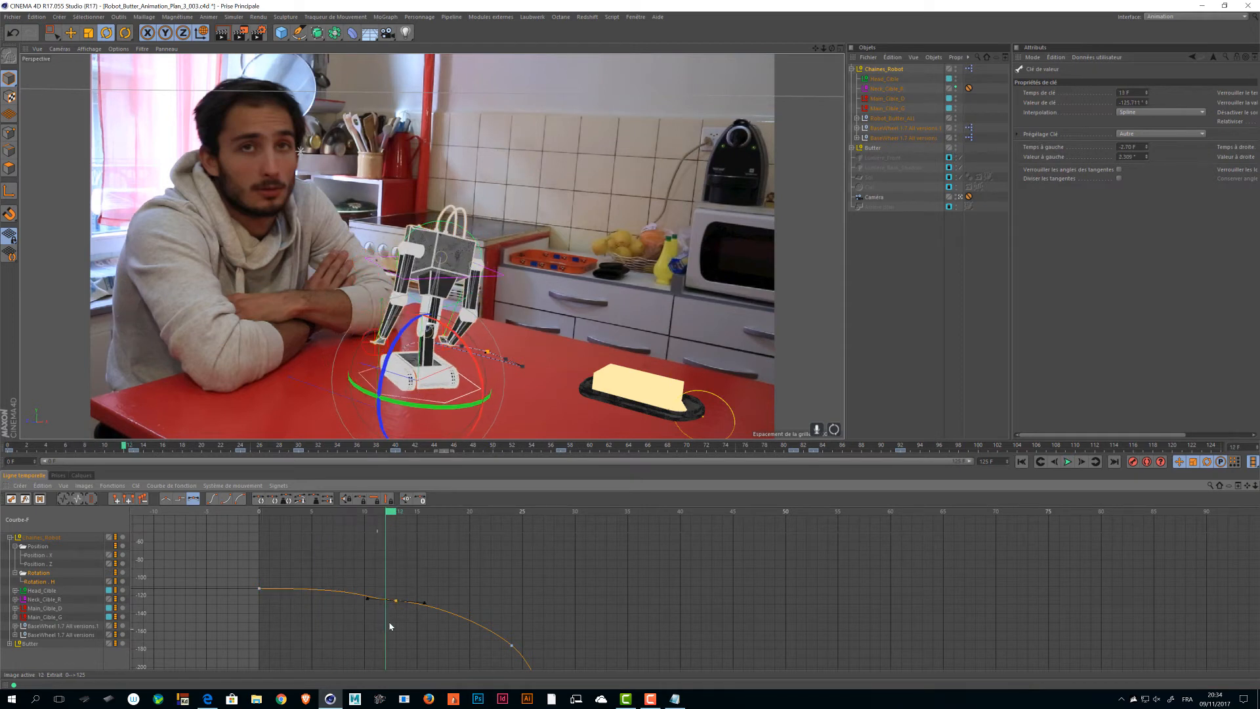
pyautogui.click(422, 604)
pyautogui.hotkey('ctrl', 'z')
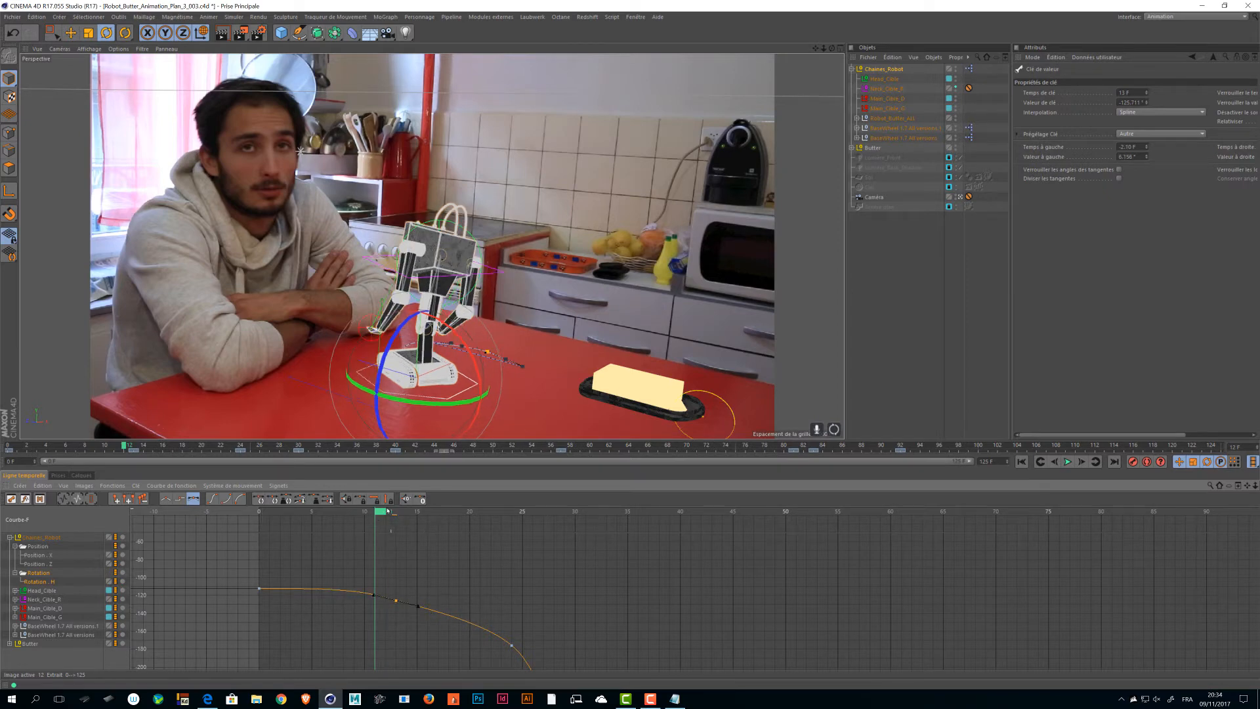
pyautogui.moveTo(388, 510); pyautogui.dragTo(921, 611)
pyautogui.hotkey('ctrl', 's')
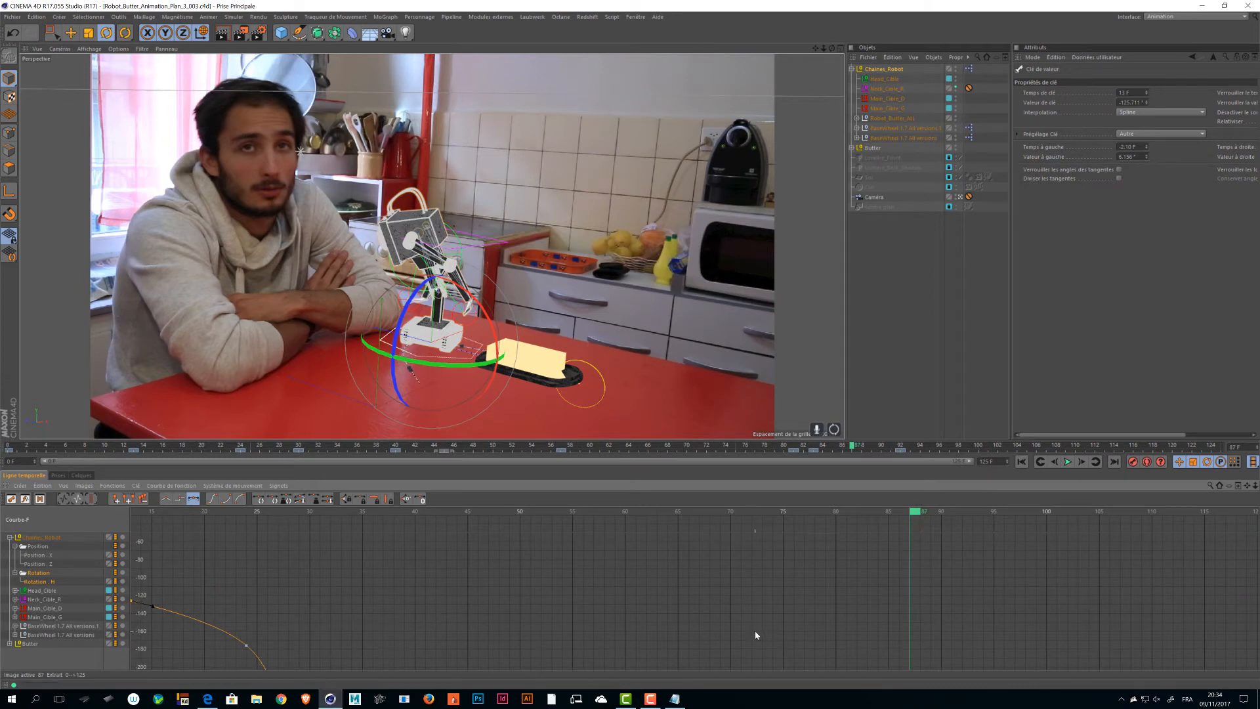
# - Go to frame 39 and fit the Head_Cible position curves in the timeline
pyautogui.keyDown('alt'); pyautogui.moveTo(600, 602); pyautogui.dragTo(186, 590, button='right'); pyautogui.keyUp('alt')
pyautogui.click(139, 576)
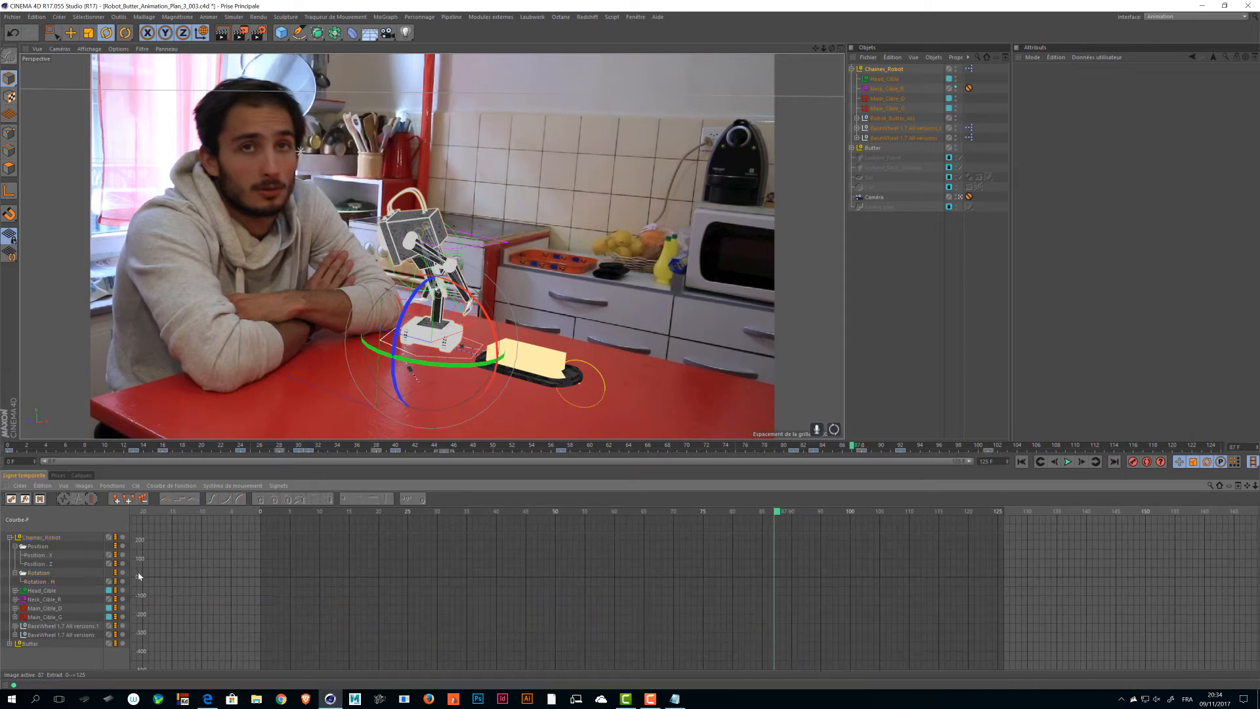
pyautogui.moveTo(261, 520); pyautogui.dragTo(508, 520)
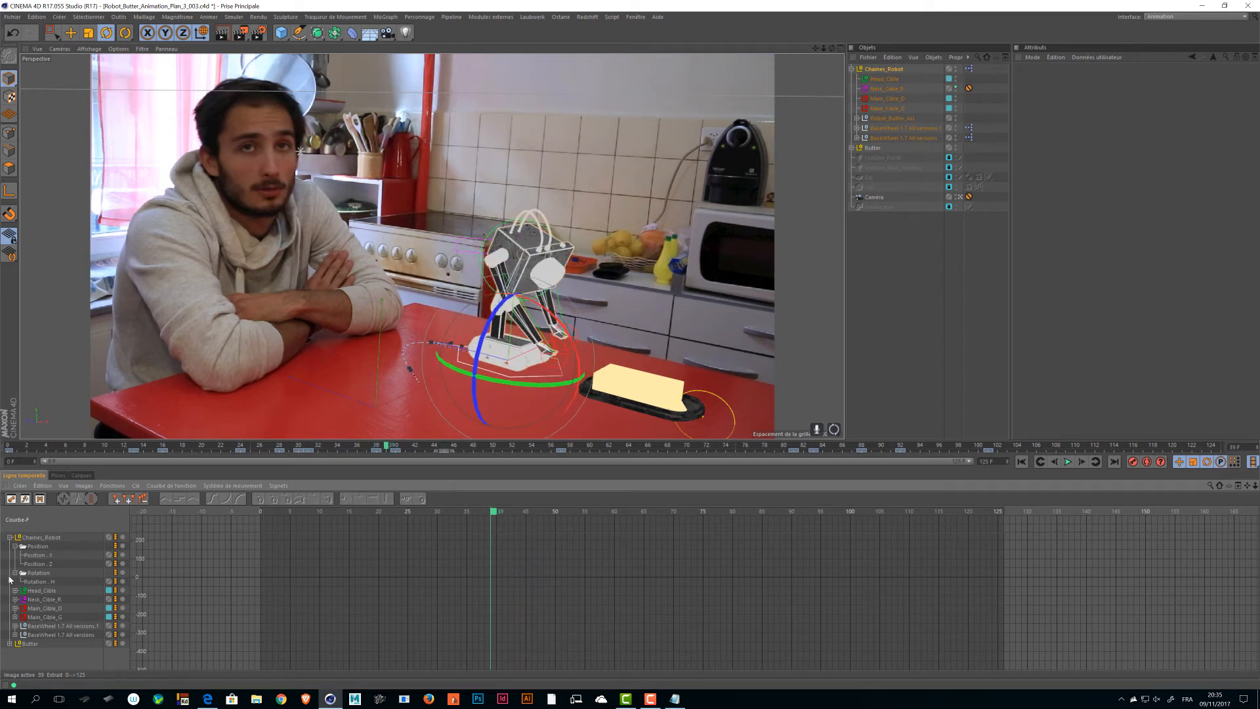
pyautogui.click(42, 591)
pyautogui.press('h')
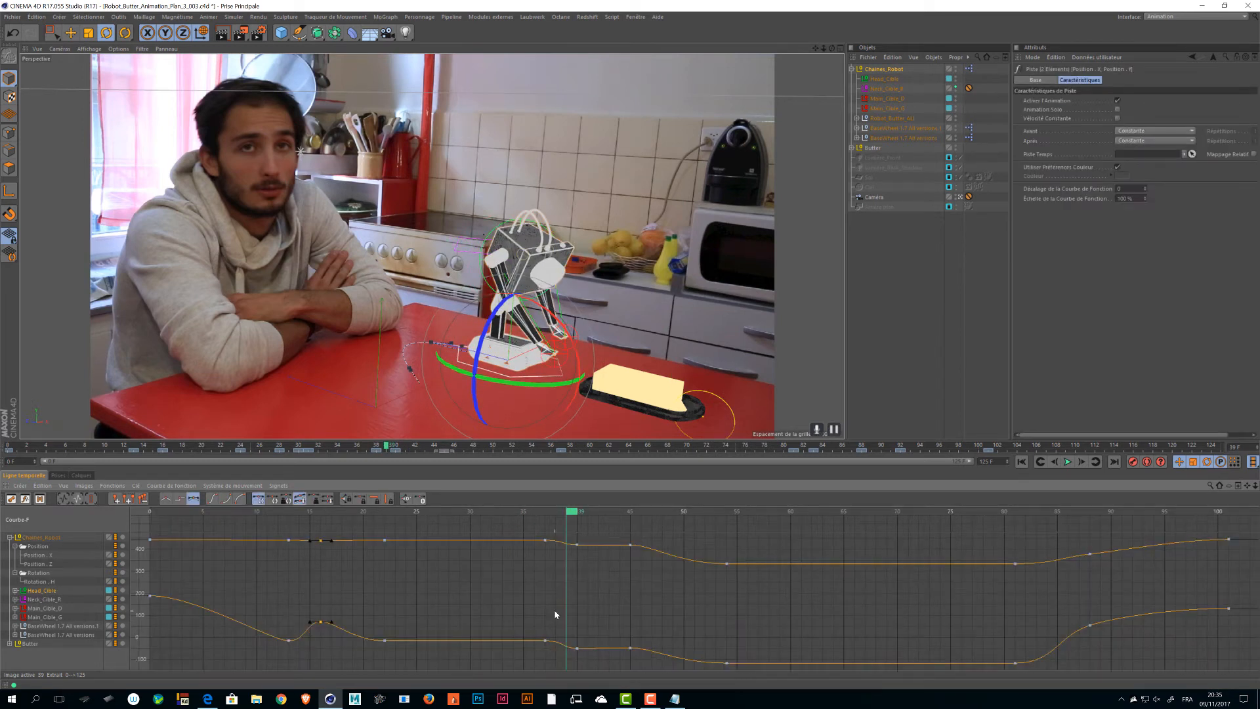
# - Try changing the values of the Head_Cible position keys at frame 40
pyautogui.click(596, 546)
pyautogui.moveTo(567, 660); pyautogui.dragTo(566, 658)
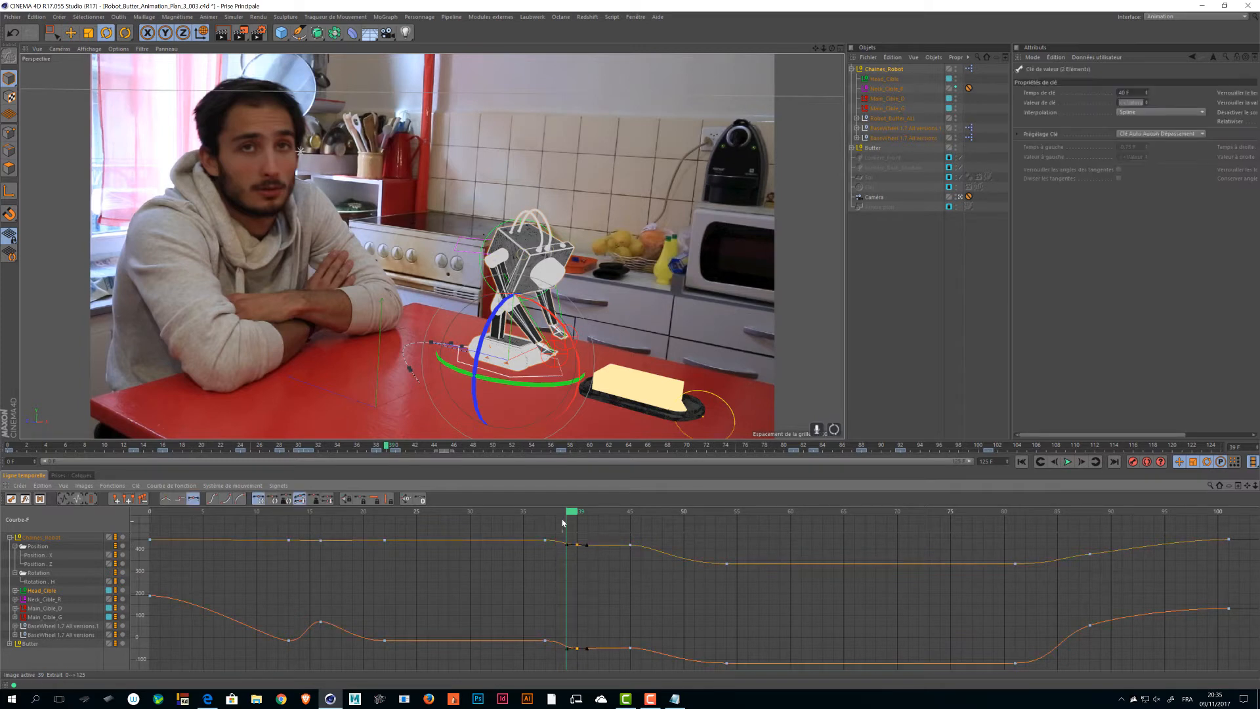
pyautogui.moveTo(573, 512); pyautogui.dragTo(577, 542)
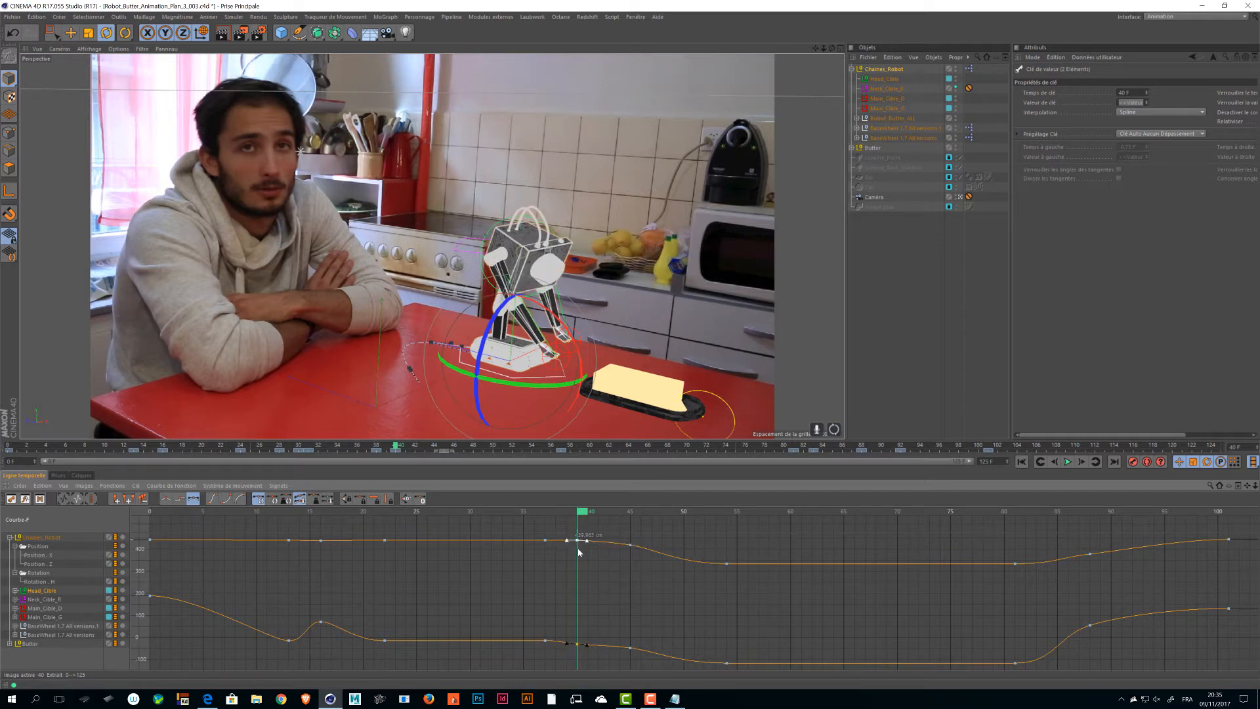
pyautogui.hotkey('ctrl', 'z')
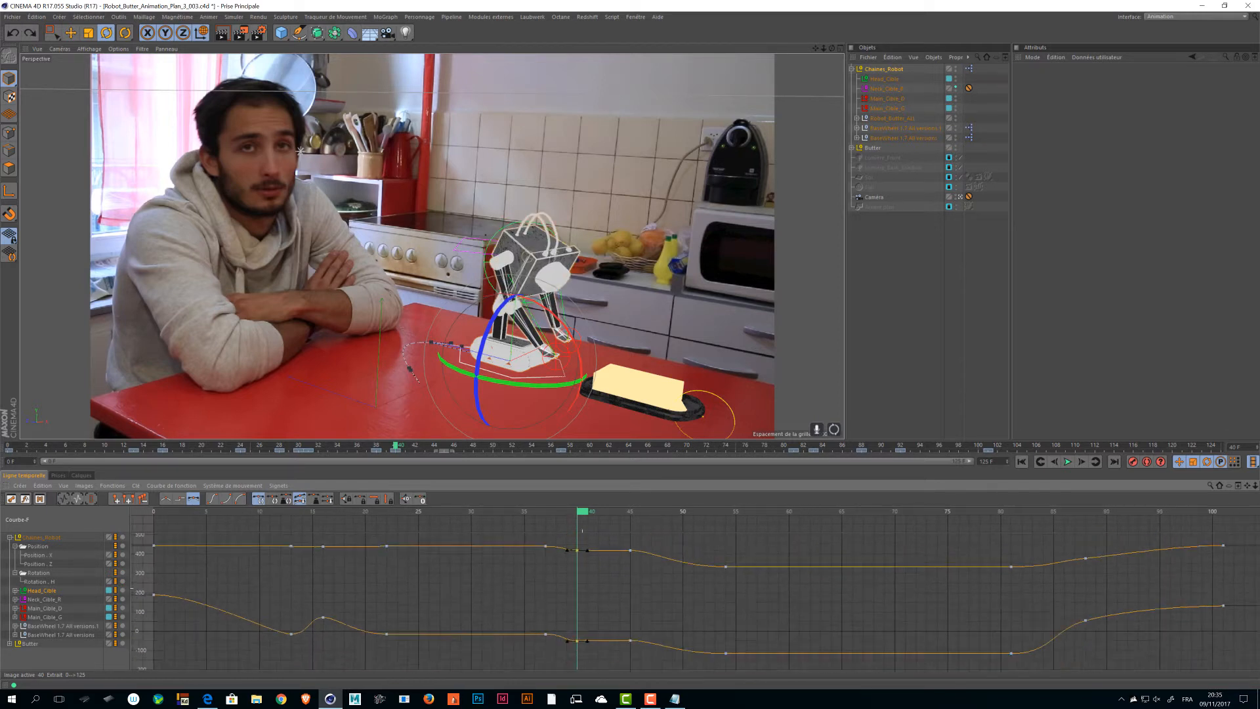
# - Review the head movement around frame 40 and delete the Head_Cible position keys at that frame
pyautogui.moveTo(582, 588)
pyautogui.keyDown('alt'); pyautogui.mouseDown(button='right')
pyautogui.moveTo(650, 581)
pyautogui.moveTo(562, 595)
pyautogui.mouseUp(button='right'); pyautogui.keyUp('alt')
pyautogui.moveTo(571, 539); pyautogui.dragTo(572, 571)
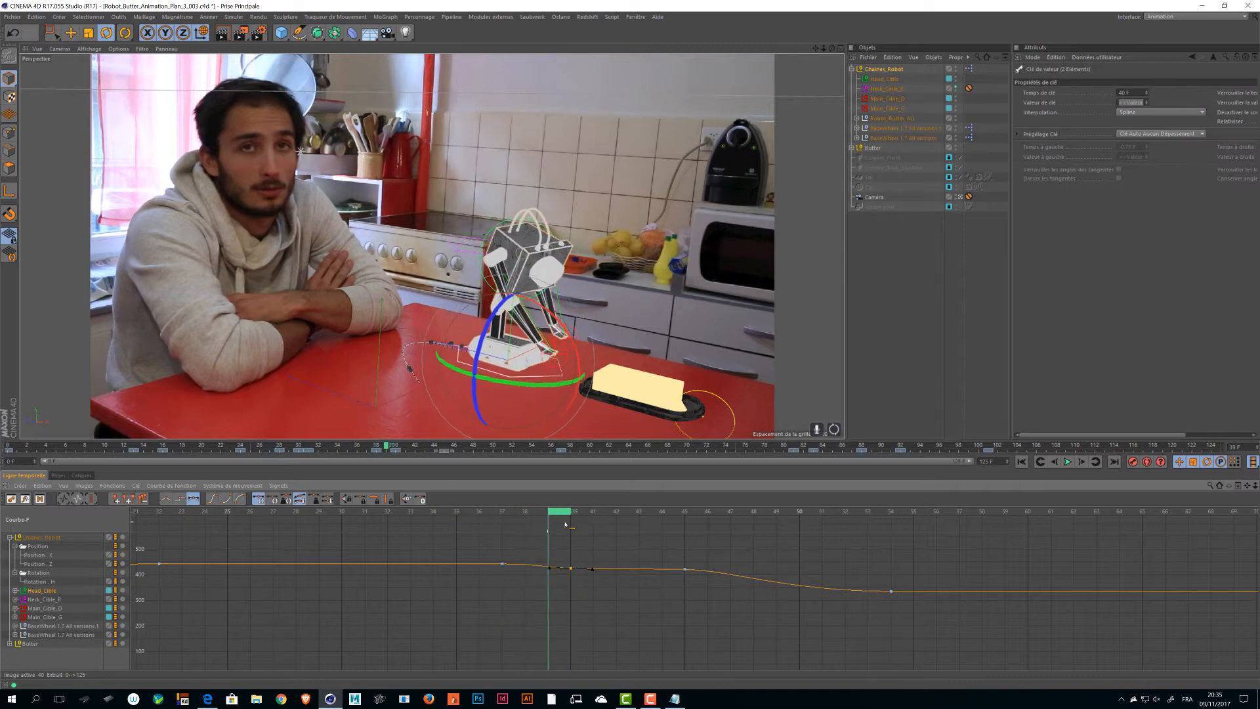
pyautogui.moveTo(706, 533); pyautogui.dragTo(491, 583)
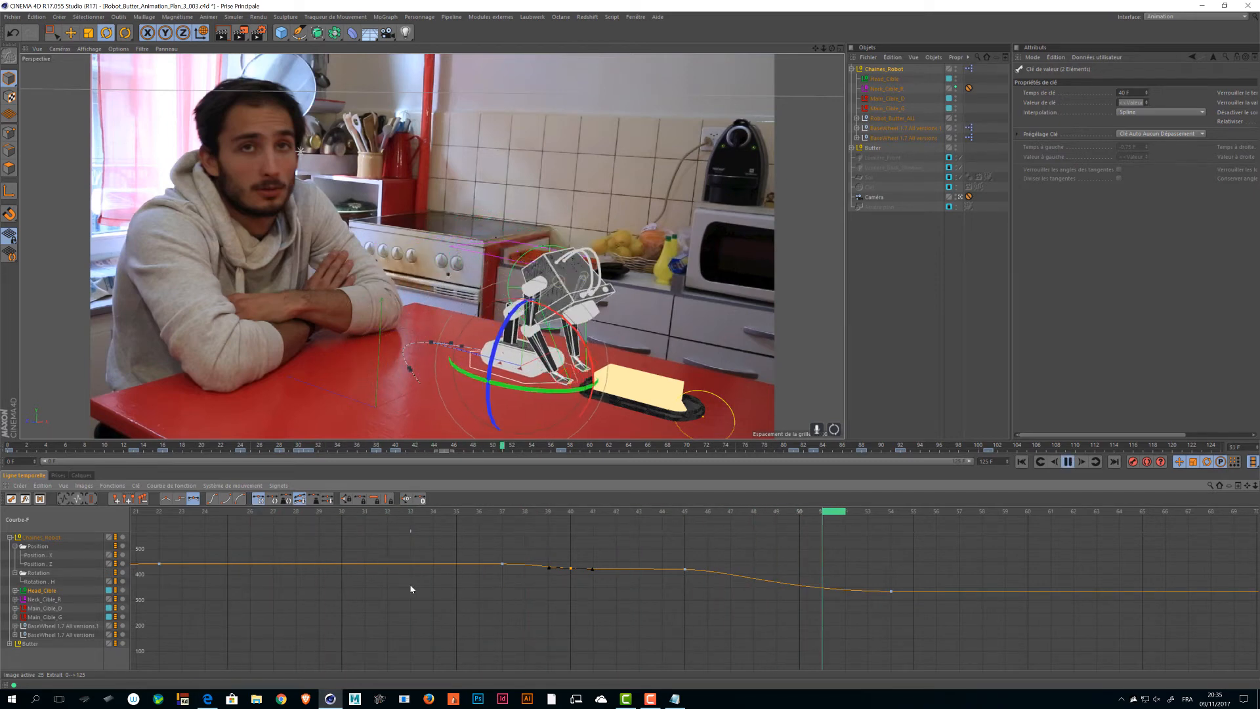
pyautogui.keyDown('alt'); pyautogui.moveTo(590, 559); pyautogui.dragTo(578, 621, button='right'); pyautogui.keyUp('alt')
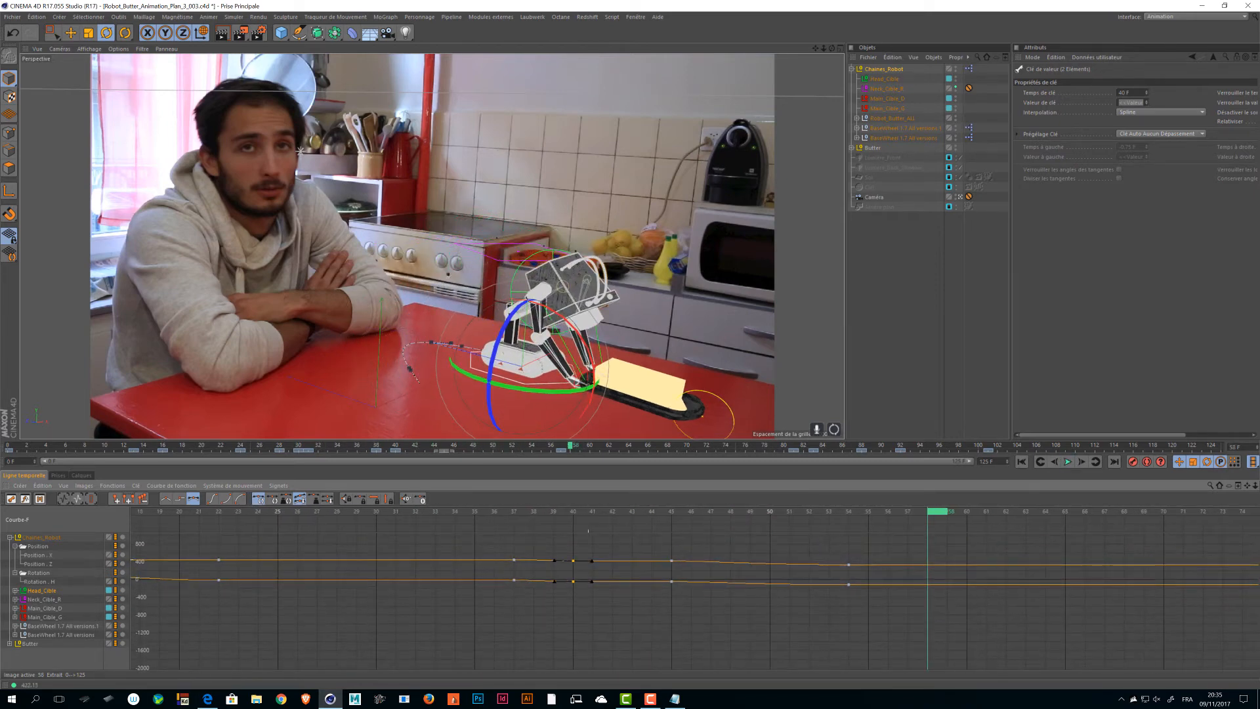
pyautogui.press('Delete')
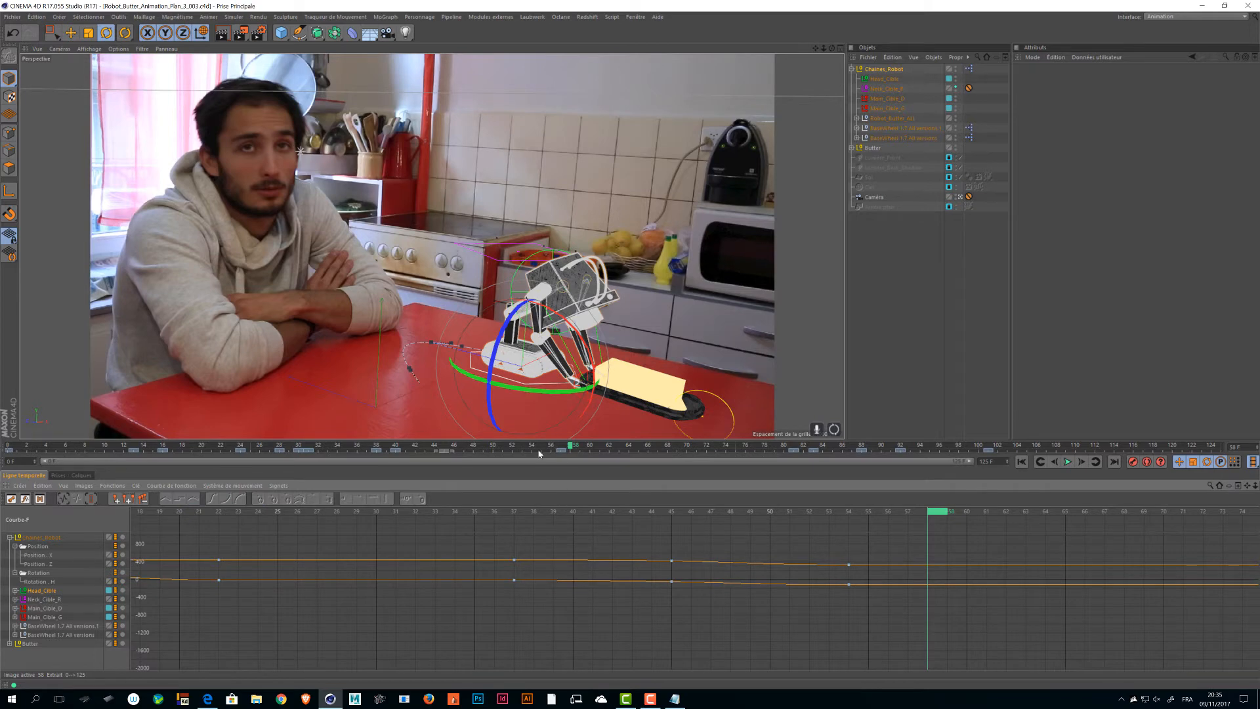
# - Play back the animation, stop at frame 37, and render the current view
pyautogui.click(512, 451)
pyautogui.press('F8')
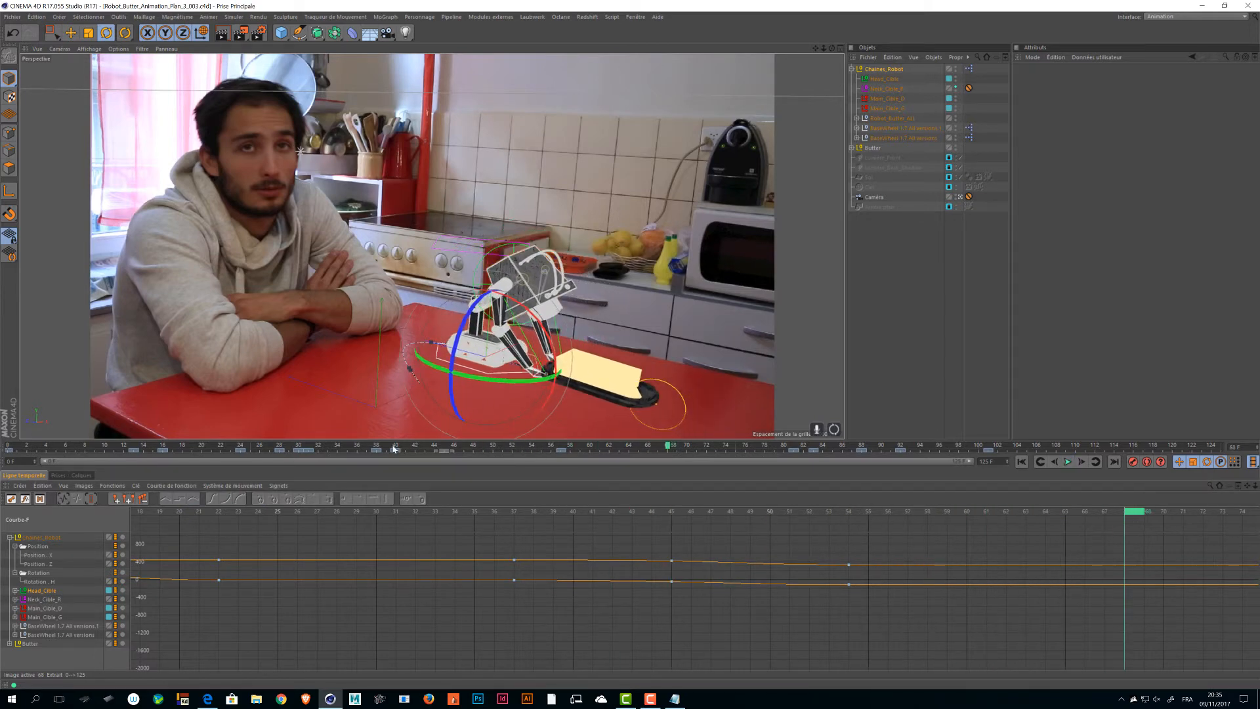
pyautogui.press('F8')
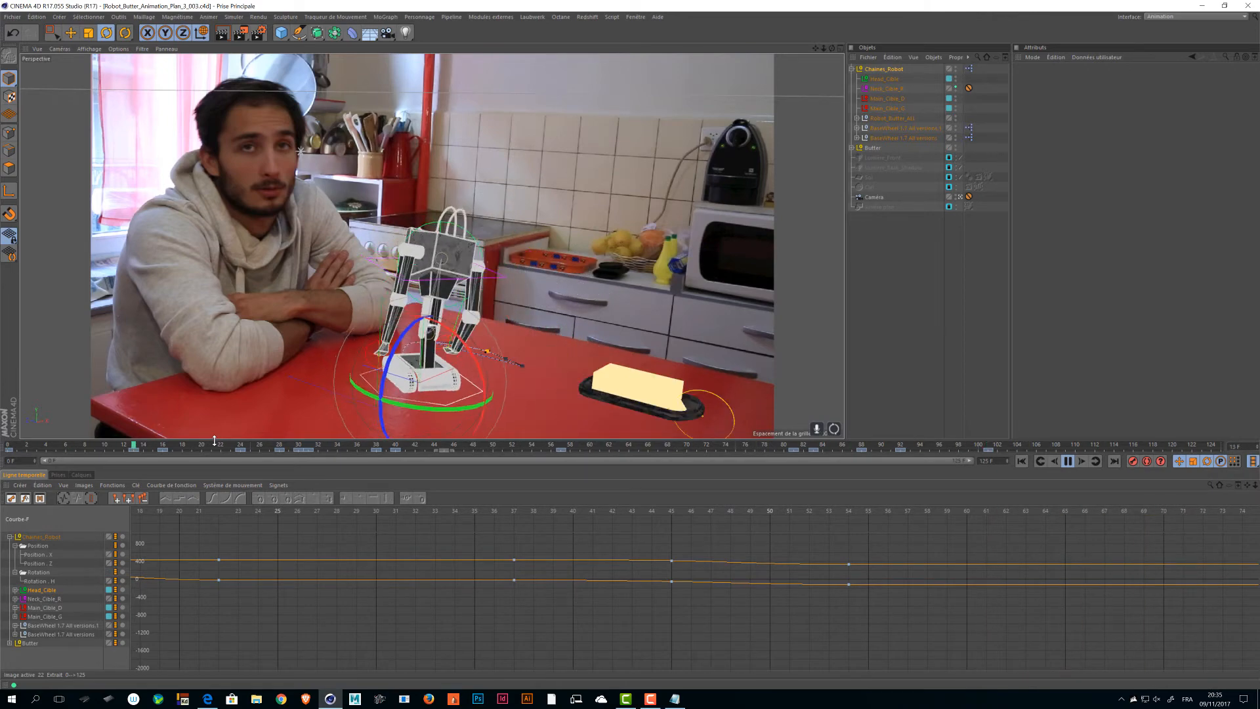
pyautogui.press('F8')
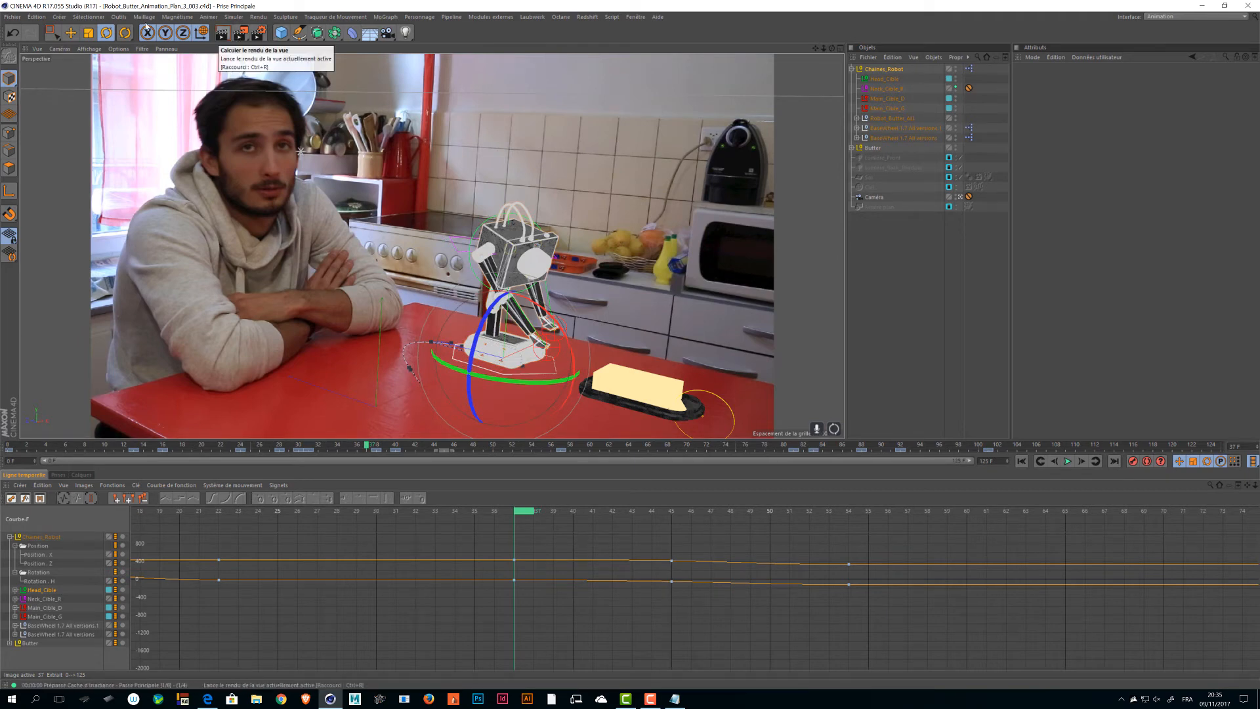
pyautogui.hotkey('ctrl', 'r')
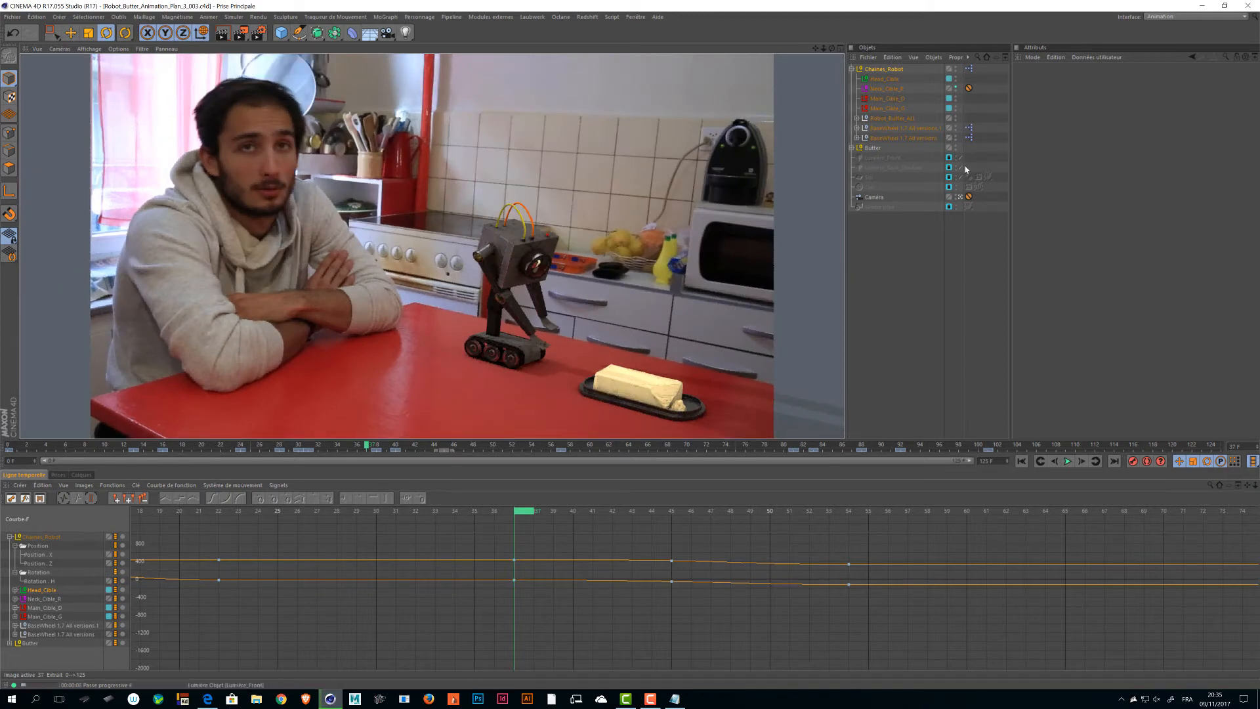
# - Leave the scene camera view, inspect the robot's arms up close, and select the hand target Main_Cible_D
pyautogui.click(961, 197)
pyautogui.keyDown('alt'); pyautogui.moveTo(680, 318); pyautogui.dragTo(620, 322); pyautogui.keyUp('alt')
pyautogui.keyDown('alt'); pyautogui.moveTo(620, 322); pyautogui.dragTo(624, 283, button='right'); pyautogui.keyUp('alt')
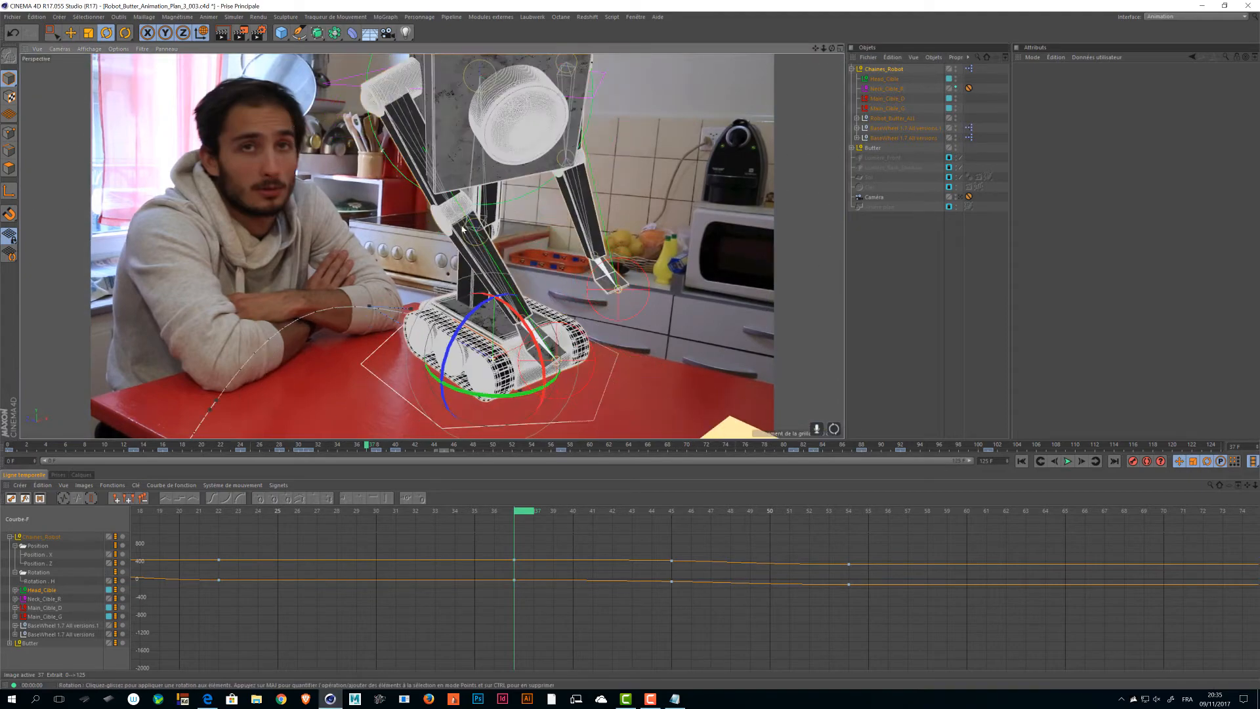
pyautogui.keyDown('alt'); pyautogui.moveTo(623, 282); pyautogui.dragTo(402, 155); pyautogui.keyUp('alt')
pyautogui.keyDown('alt'); pyautogui.moveTo(401, 155); pyautogui.dragTo(503, 96, button='right'); pyautogui.keyUp('alt')
pyautogui.keyDown('alt'); pyautogui.moveTo(503, 96); pyautogui.dragTo(562, 258); pyautogui.keyUp('alt')
pyautogui.click(506, 221)
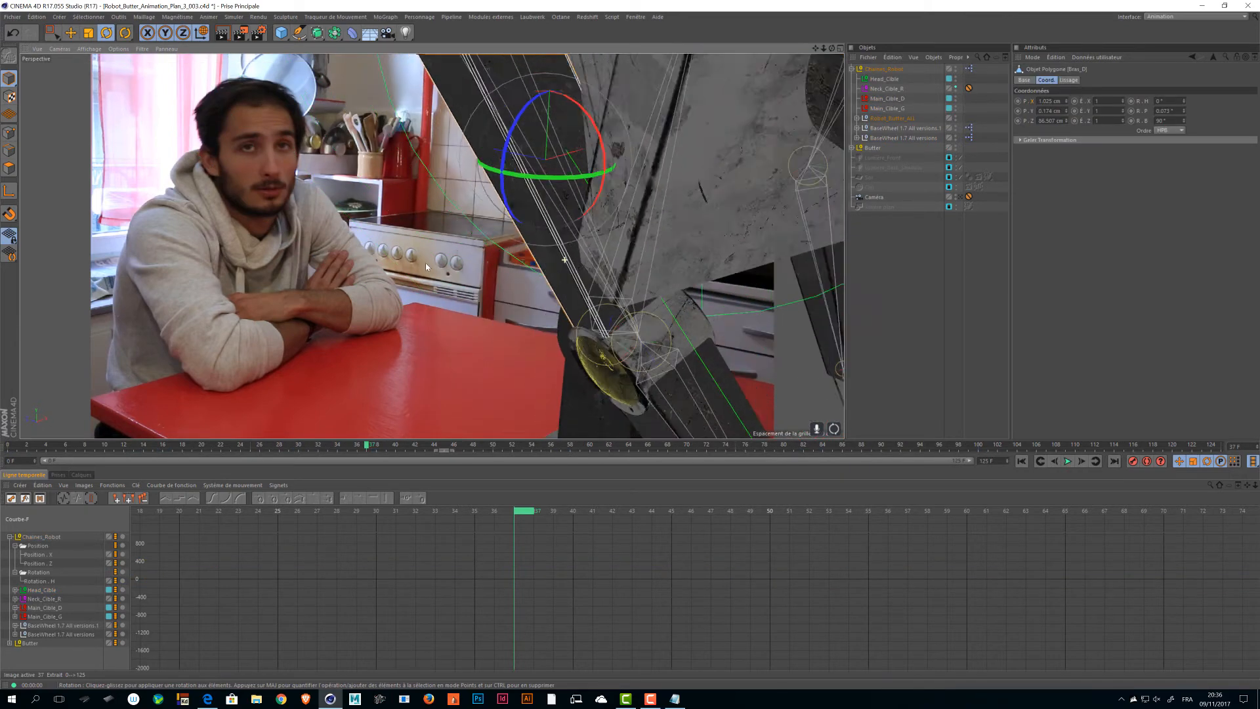
pyautogui.keyDown('alt'); pyautogui.moveTo(563, 257); pyautogui.dragTo(308, 133, button='right'); pyautogui.keyUp('alt')
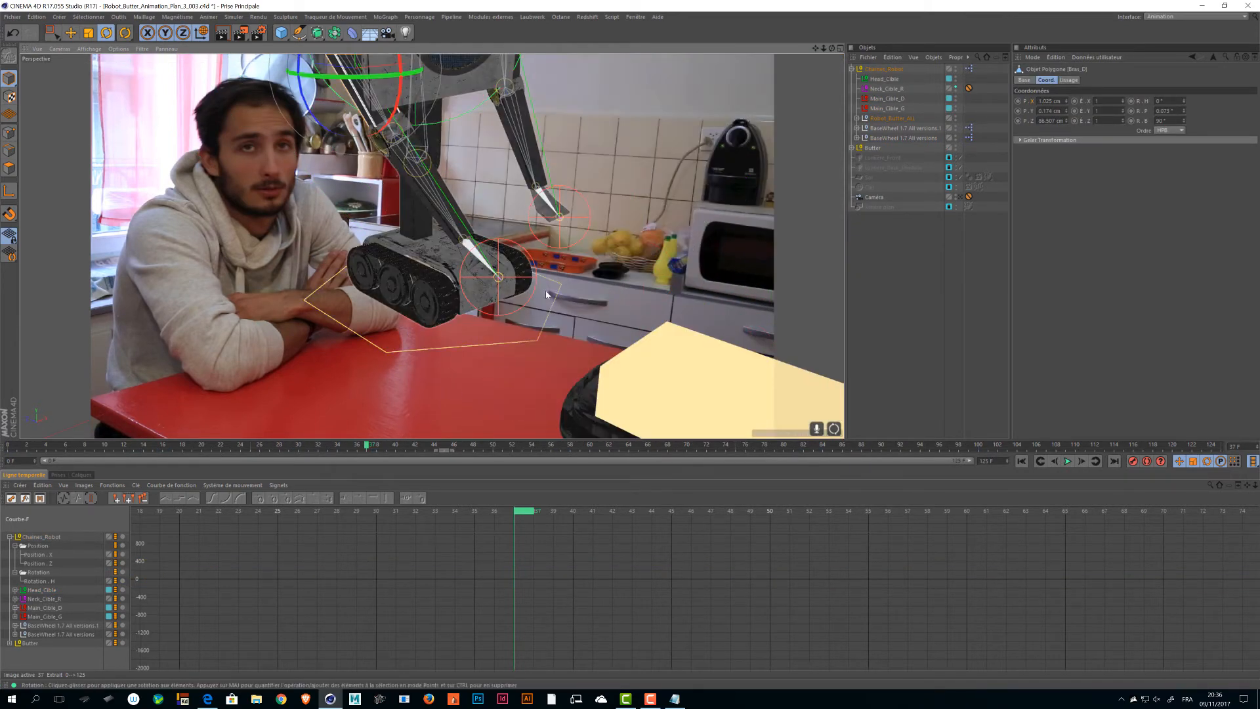
pyautogui.click(536, 273)
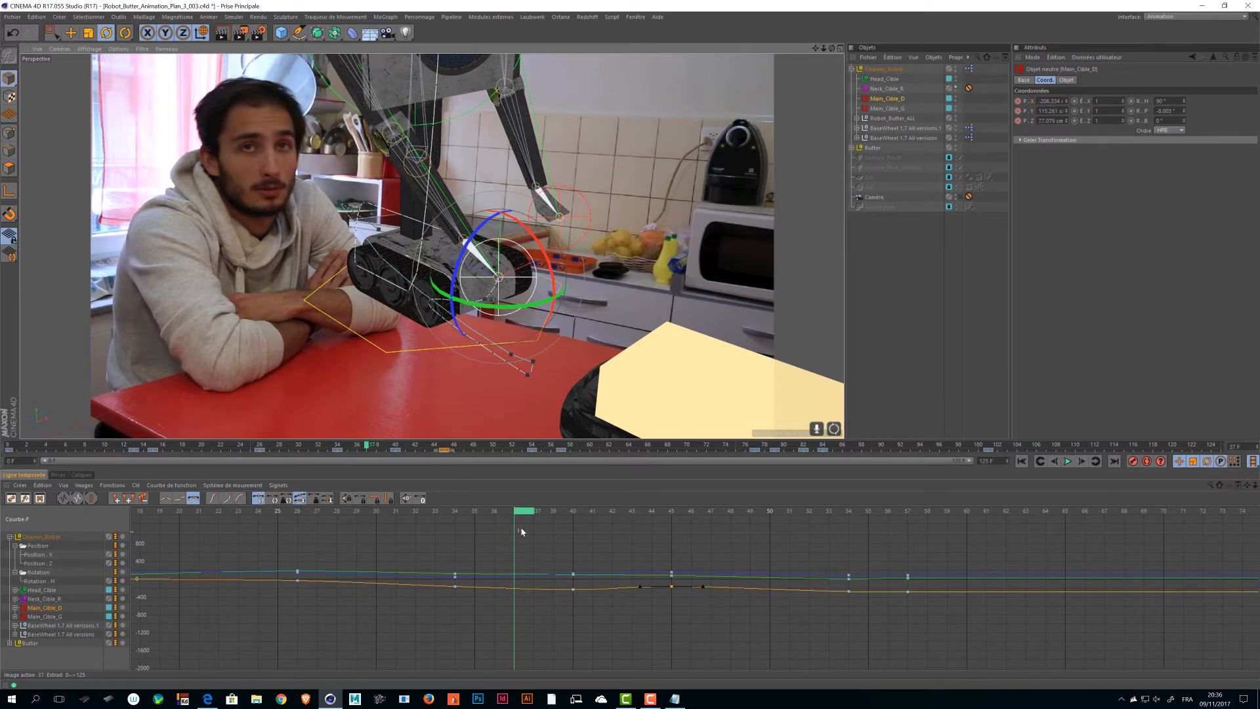
# - Go to frame 34, examine the hand target from behind the robot, and activate the Move tool
pyautogui.moveTo(521, 530); pyautogui.dragTo(454, 529)
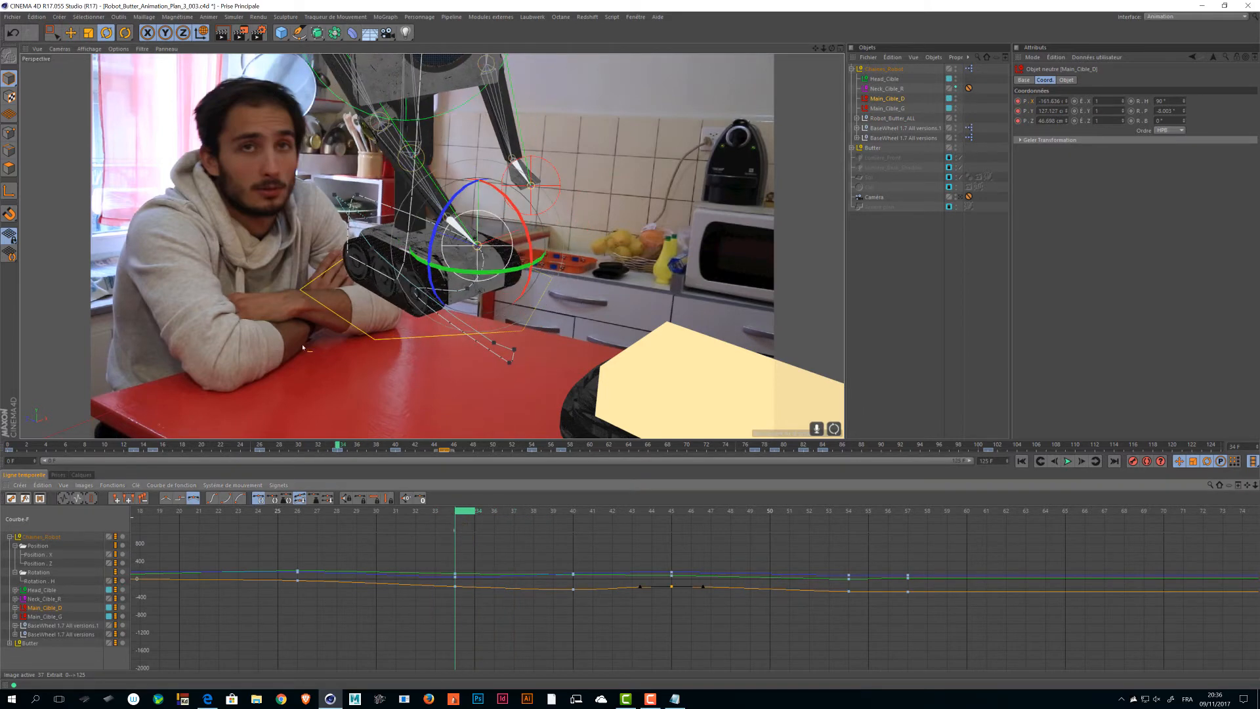
pyautogui.keyDown('alt'); pyautogui.moveTo(248, 205); pyautogui.dragTo(660, 288); pyautogui.keyUp('alt')
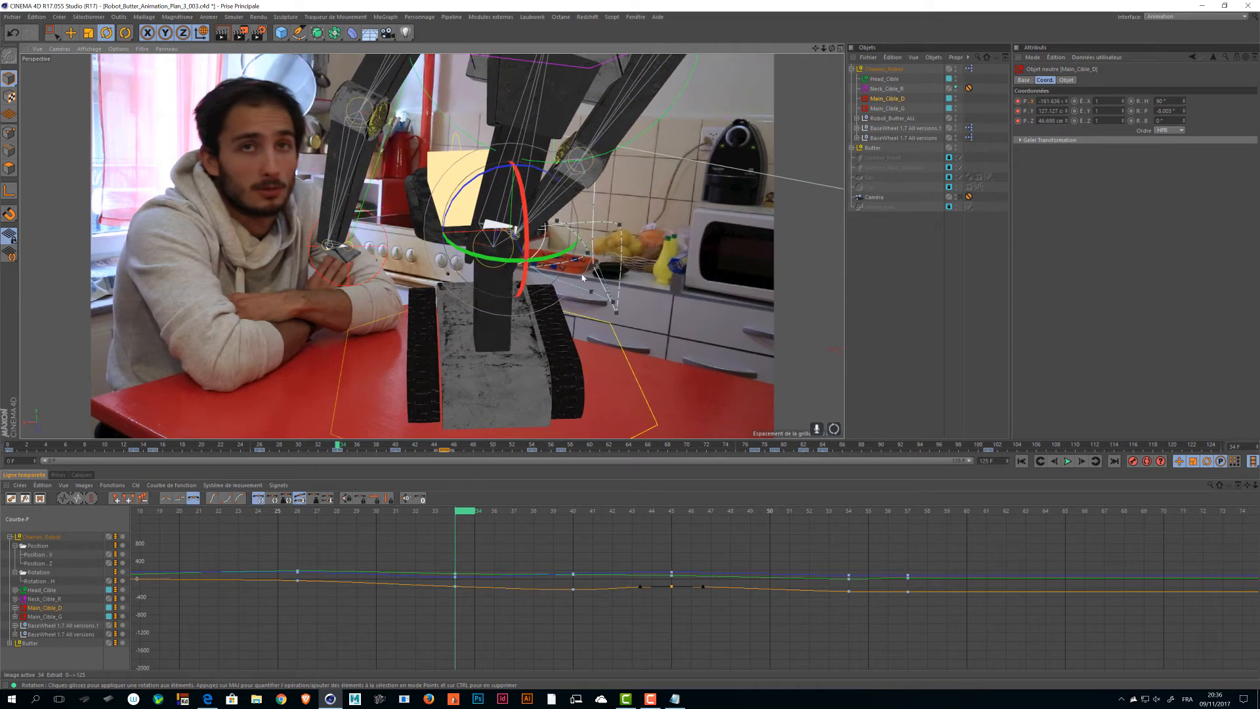
pyautogui.keyDown('alt'); pyautogui.moveTo(582, 277); pyautogui.dragTo(452, 329); pyautogui.keyUp('alt')
pyautogui.press('e')
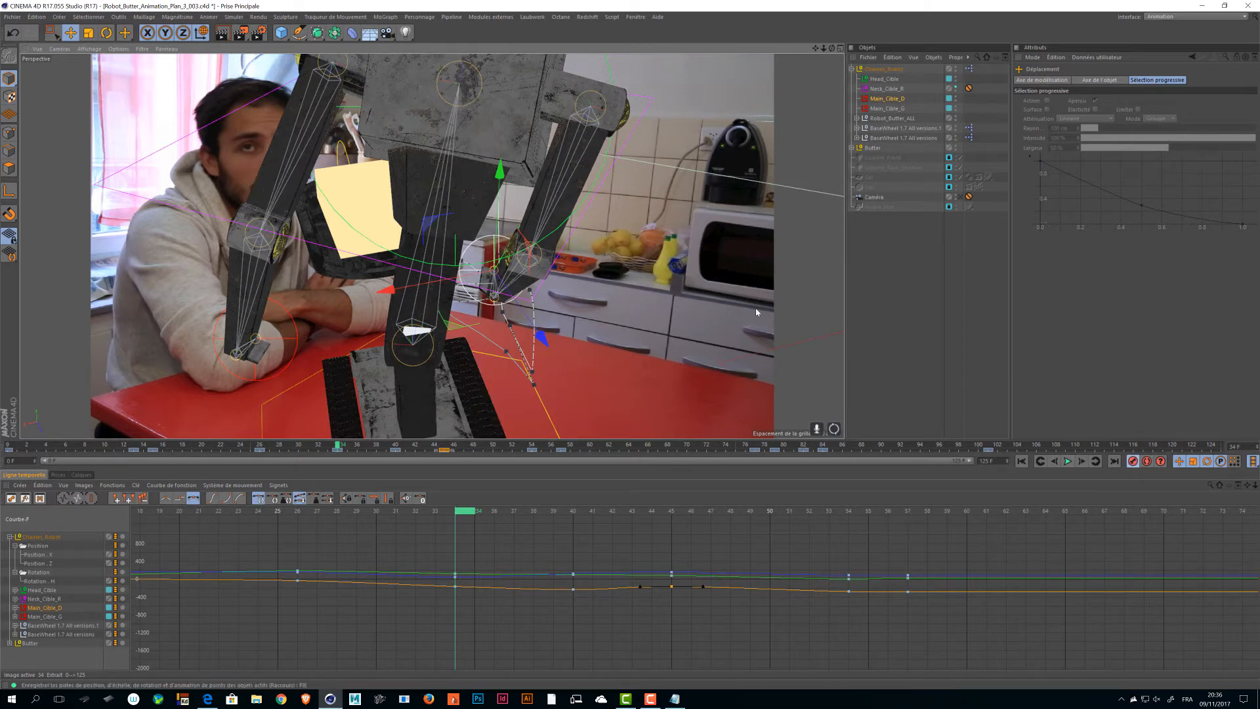
# - Delete the scale and rotation tracks of Main_Cible_D, keeping only its position tracks
pyautogui.click(15, 608)
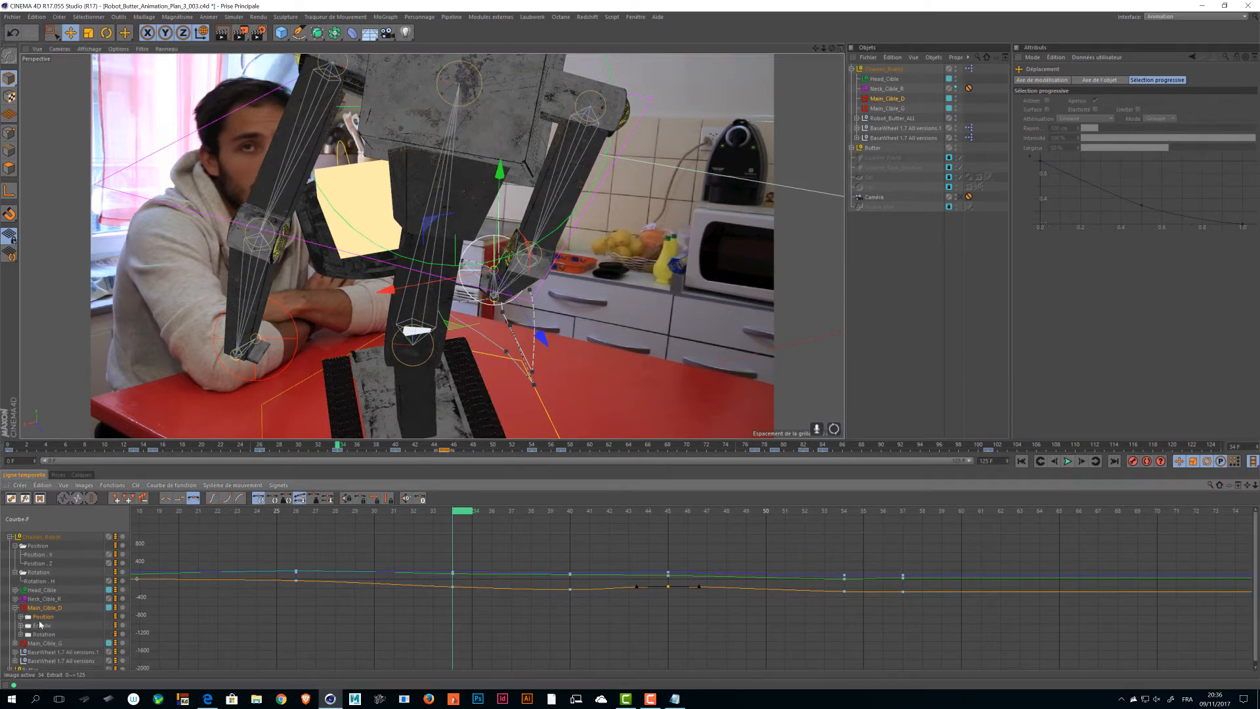
pyautogui.click(40, 626)
pyautogui.press('Delete')
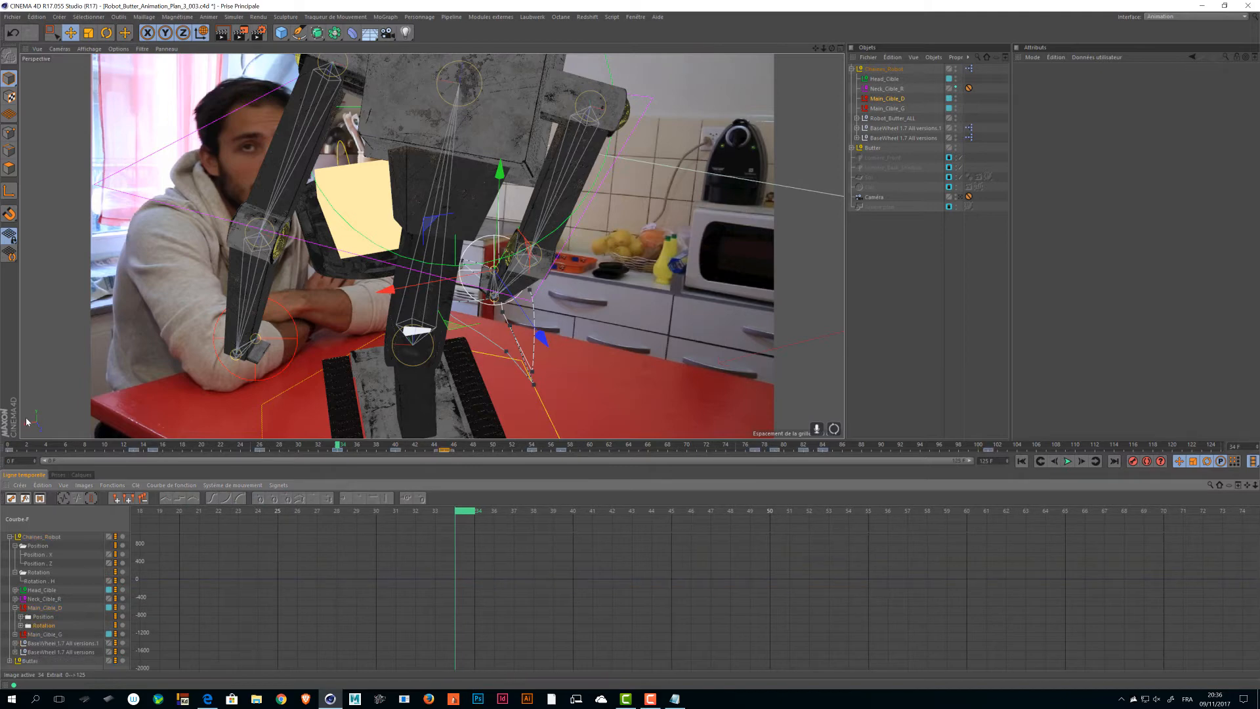
pyautogui.moveTo(468, 514)
pyautogui.mouseDown()
pyautogui.moveTo(327, 513)
pyautogui.moveTo(802, 513)
pyautogui.moveTo(487, 508)
pyautogui.mouseUp()
pyautogui.hotkey('ctrl', 'z')
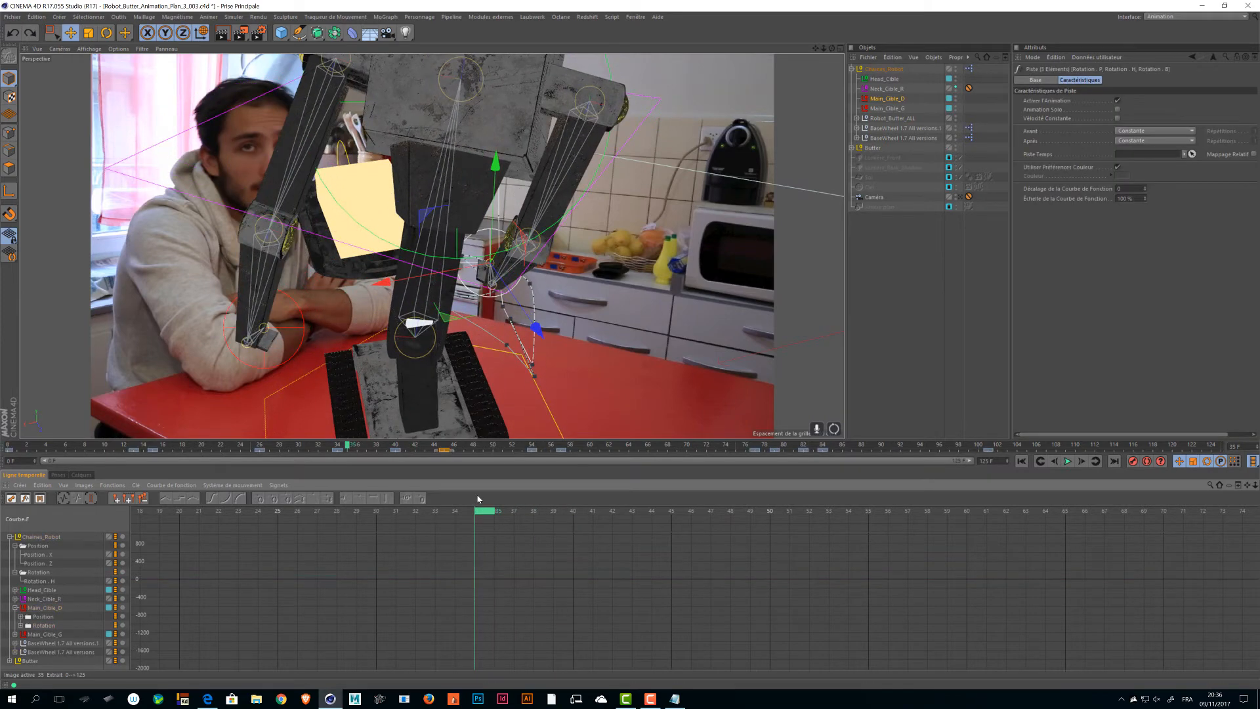
pyautogui.click(30, 34)
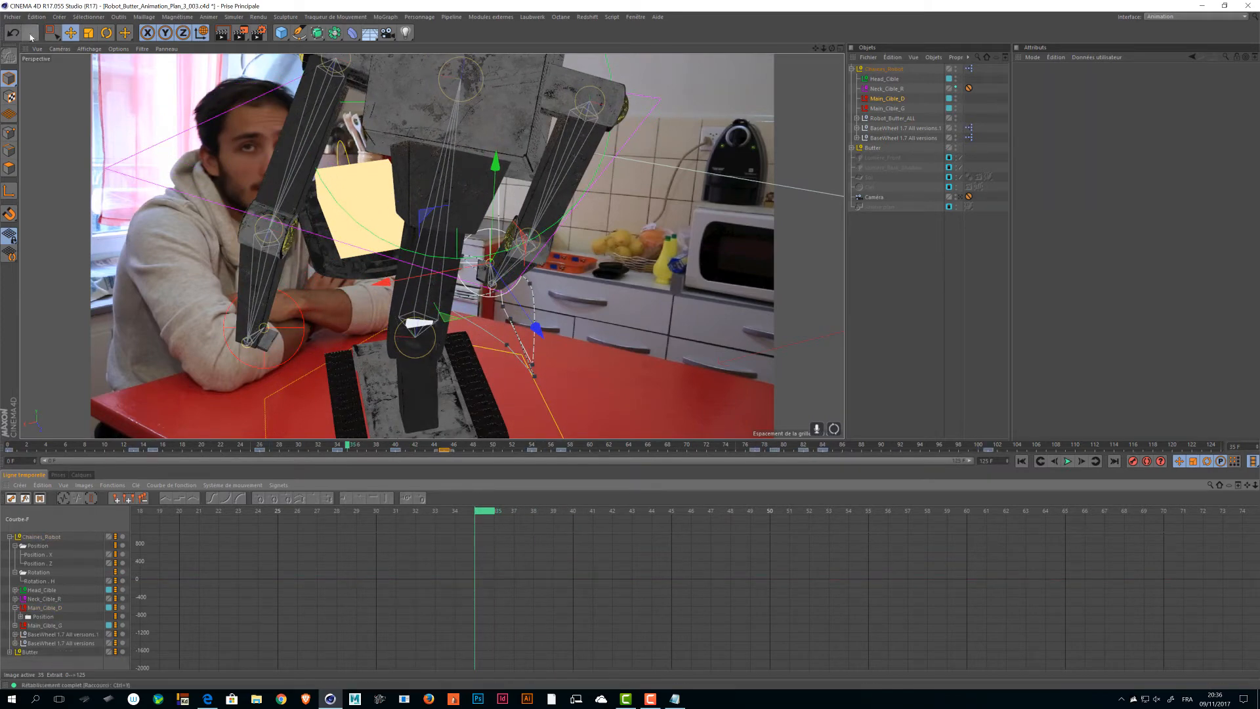
# - Adjust the Main_Cible_D position keys at frame 40 and check the hand movement up to frame 54
pyautogui.click(43, 617)
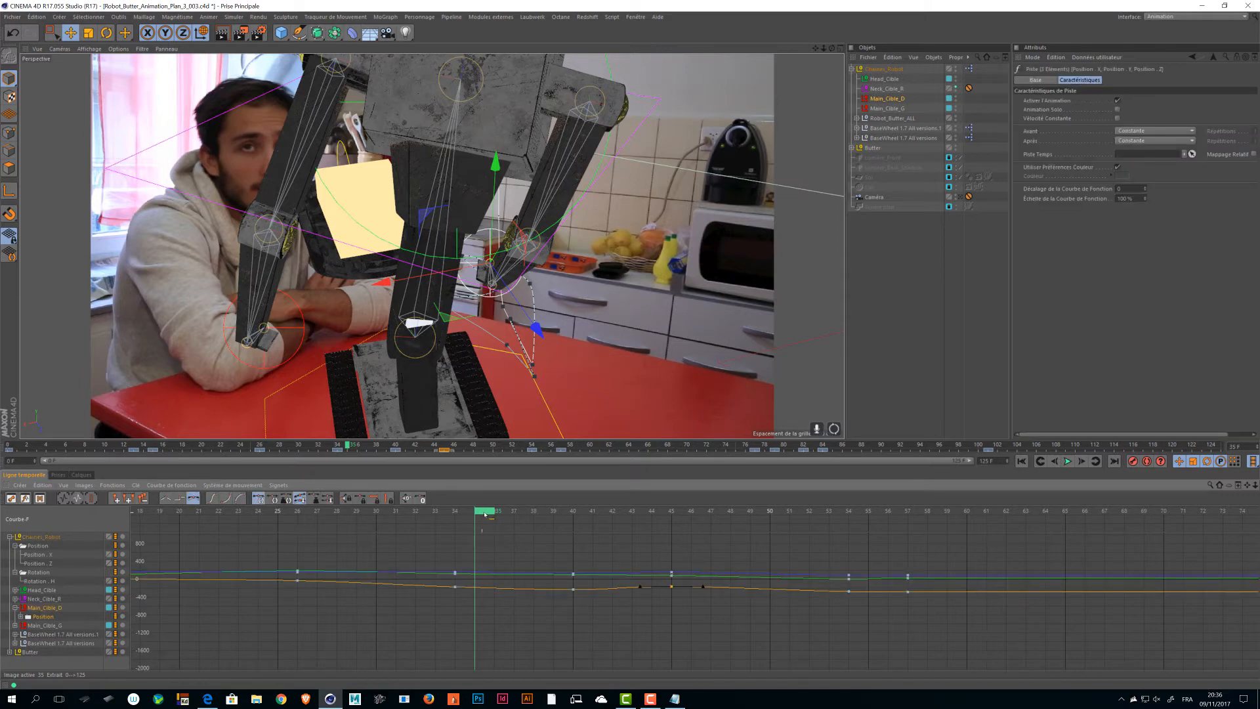
pyautogui.moveTo(484, 515); pyautogui.dragTo(674, 533)
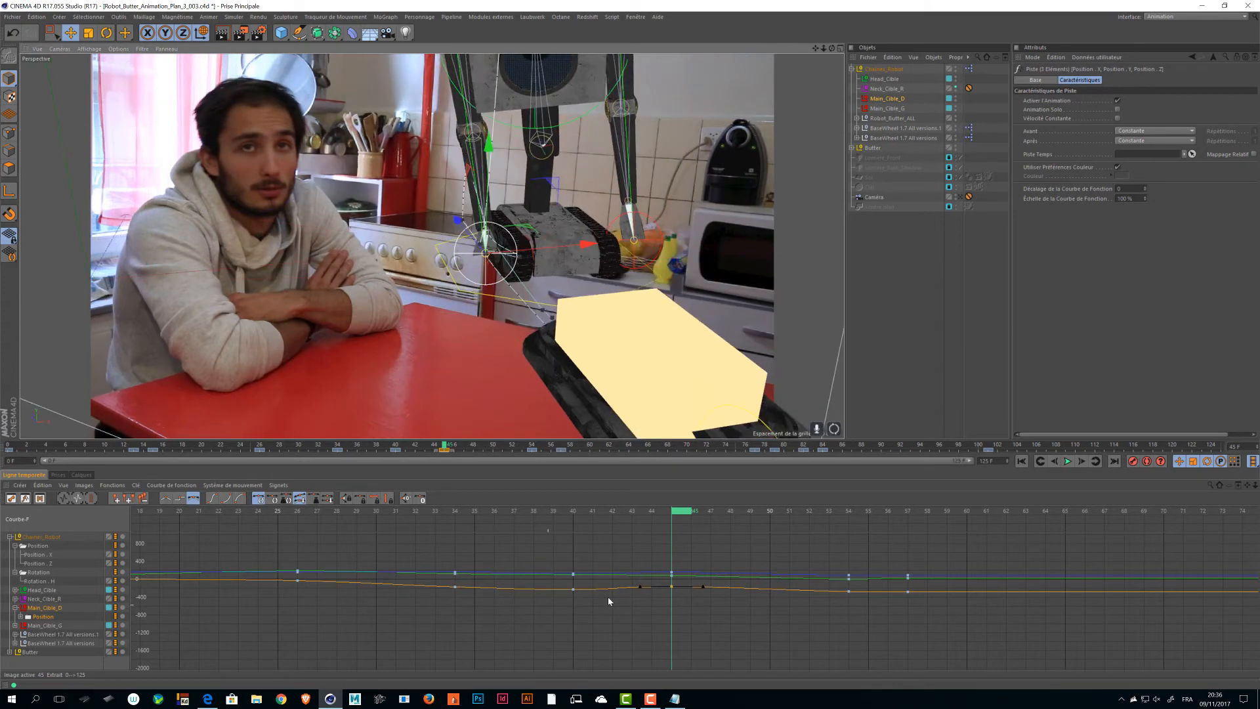
pyautogui.moveTo(683, 514); pyautogui.dragTo(496, 521)
pyautogui.moveTo(428, 518); pyautogui.dragTo(584, 524)
pyautogui.click(455, 573)
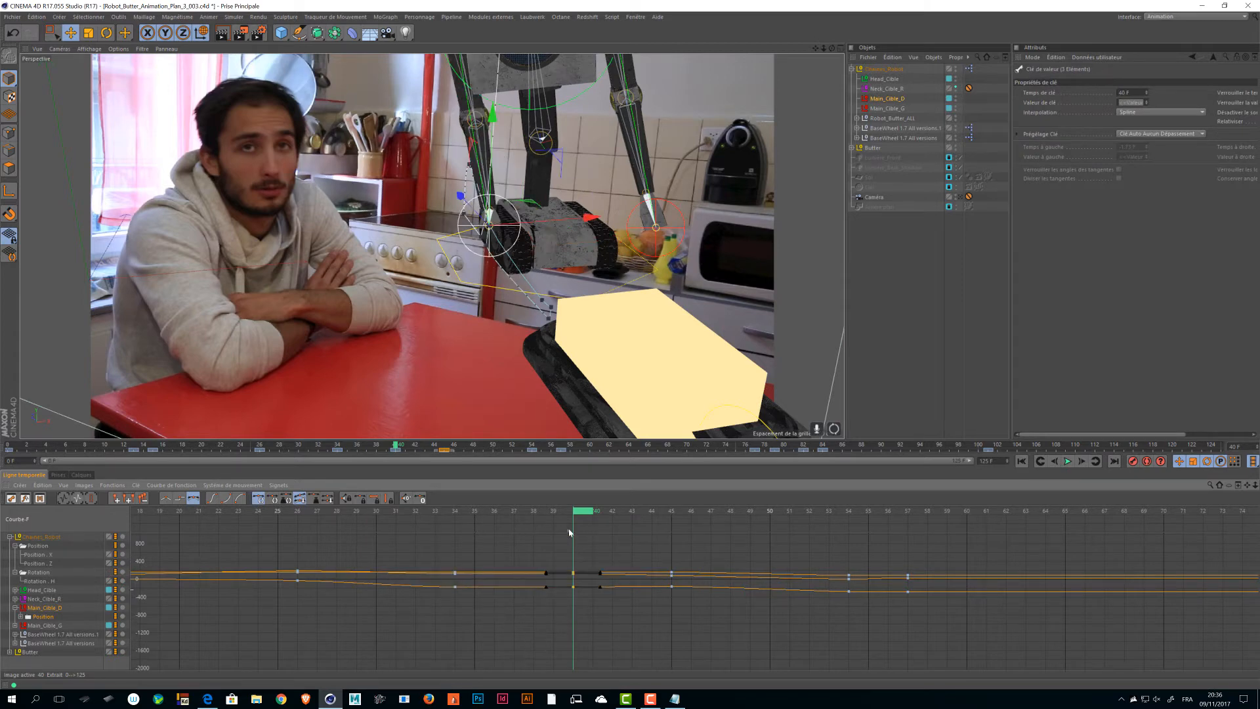
pyautogui.moveTo(584, 510); pyautogui.dragTo(846, 529)
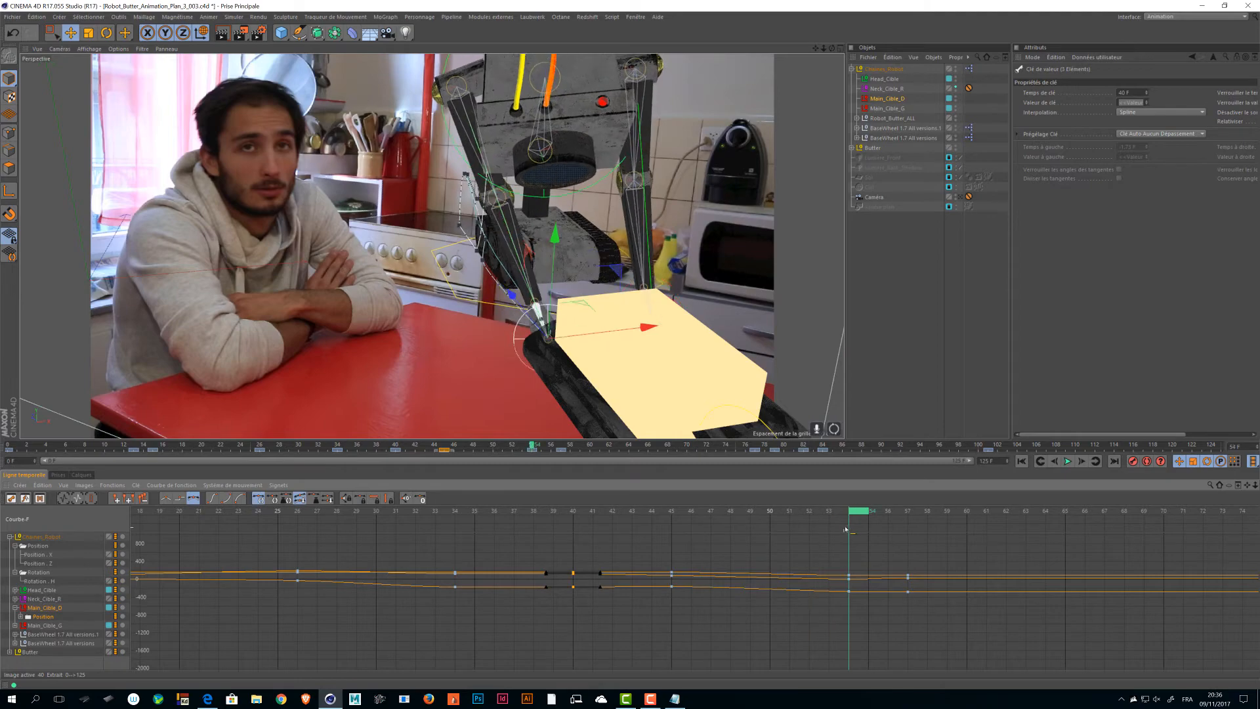
# - Select Neck_Cible_R and copy its rotation keys from frame 34 to frame 51
pyautogui.moveTo(403, 365); pyautogui.dragTo(619, 137)
pyautogui.click(632, 123)
pyautogui.scroll(-6, 632, 122)
pyautogui.click(619, 137)
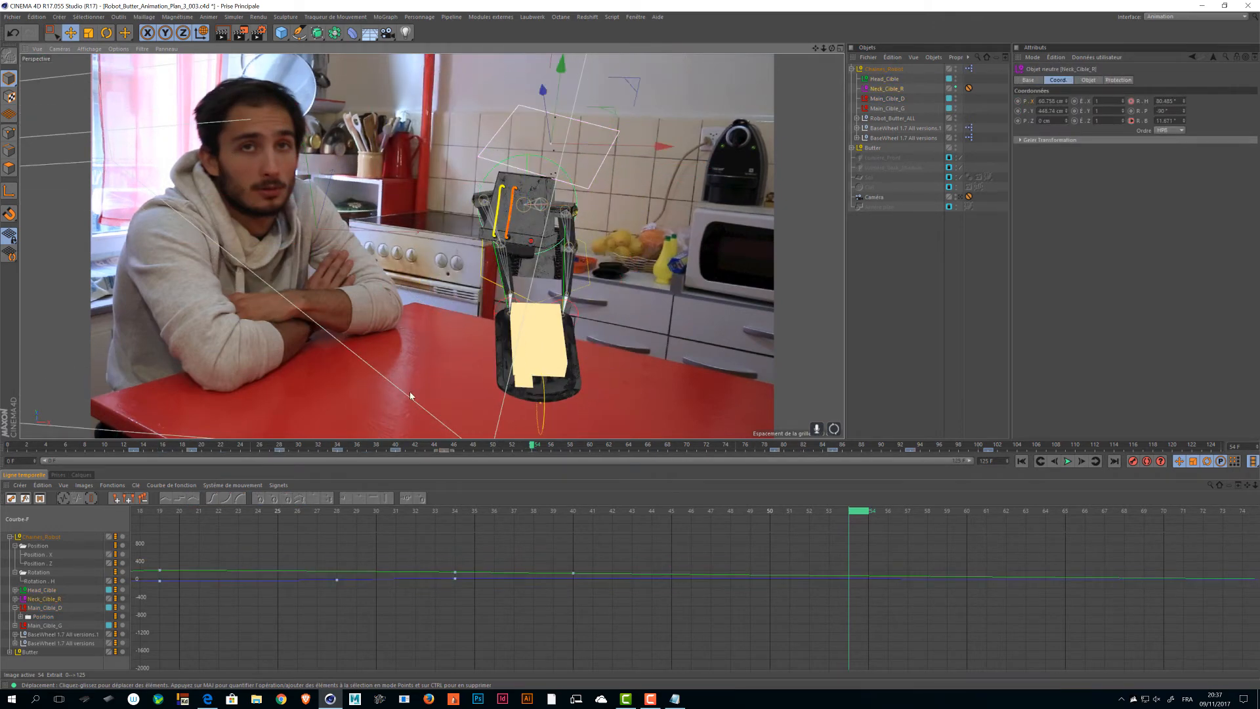
pyautogui.click(818, 545)
pyautogui.keyDown('alt'); pyautogui.moveTo(818, 546); pyautogui.dragTo(847, 553, button='middle'); pyautogui.keyUp('alt')
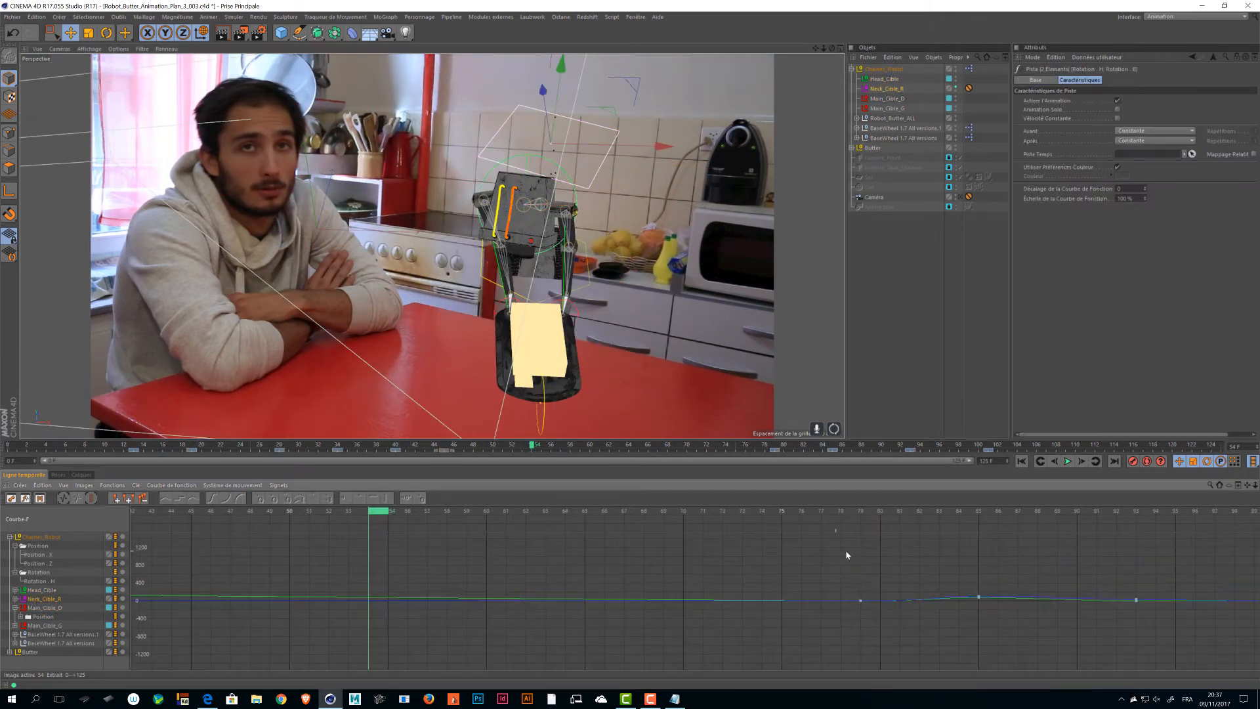
pyautogui.keyDown('alt'); pyautogui.moveTo(847, 554); pyautogui.dragTo(846, 530, button='right'); pyautogui.keyUp('alt')
pyautogui.keyDown('alt'); pyautogui.moveTo(846, 530); pyautogui.dragTo(400, 578, button='middle'); pyautogui.keyUp('alt')
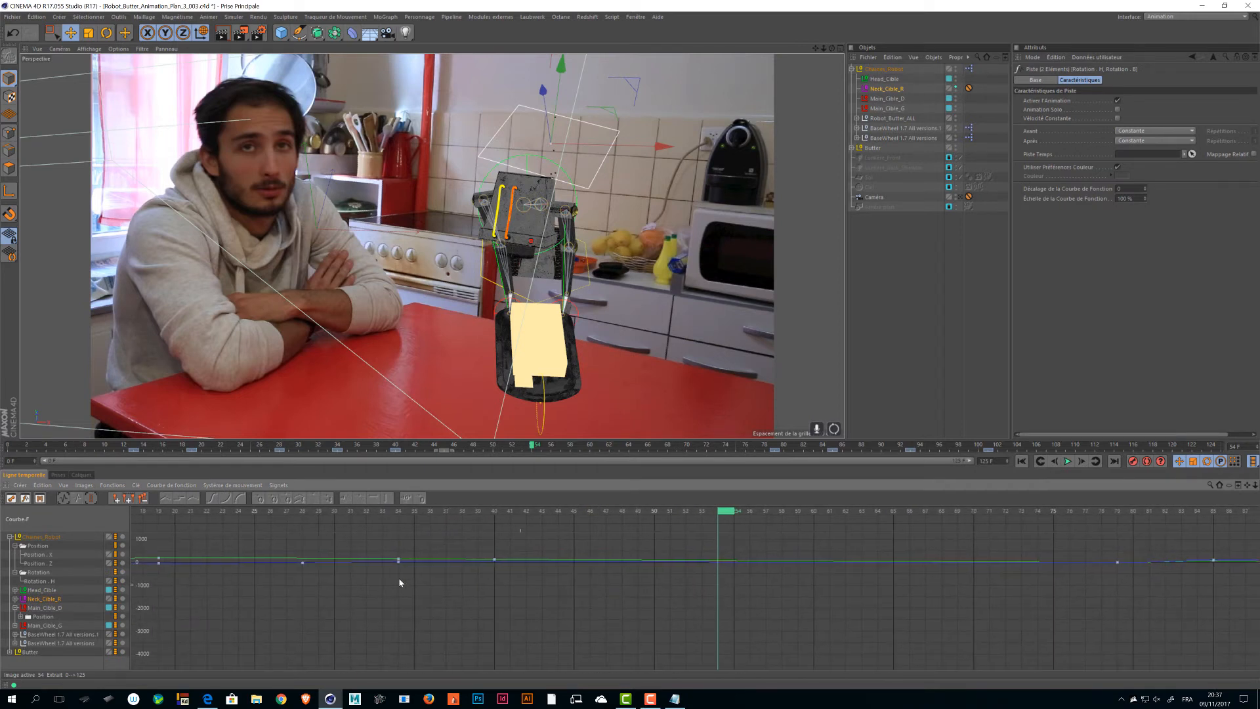
pyautogui.moveTo(469, 513); pyautogui.dragTo(367, 592)
pyautogui.moveTo(402, 512); pyautogui.dragTo(677, 512)
pyautogui.keyDown('ctrl'); pyautogui.click(669, 532); pyautogui.keyUp('ctrl')
# - Examine the Neck_Cible_R rotation curves around the keys at frames 34 and 51 with the curve graph enlarged
pyautogui.keyDown('alt'); pyautogui.moveTo(410, 293); pyautogui.dragTo(557, 207, button='right'); pyautogui.keyUp('alt')
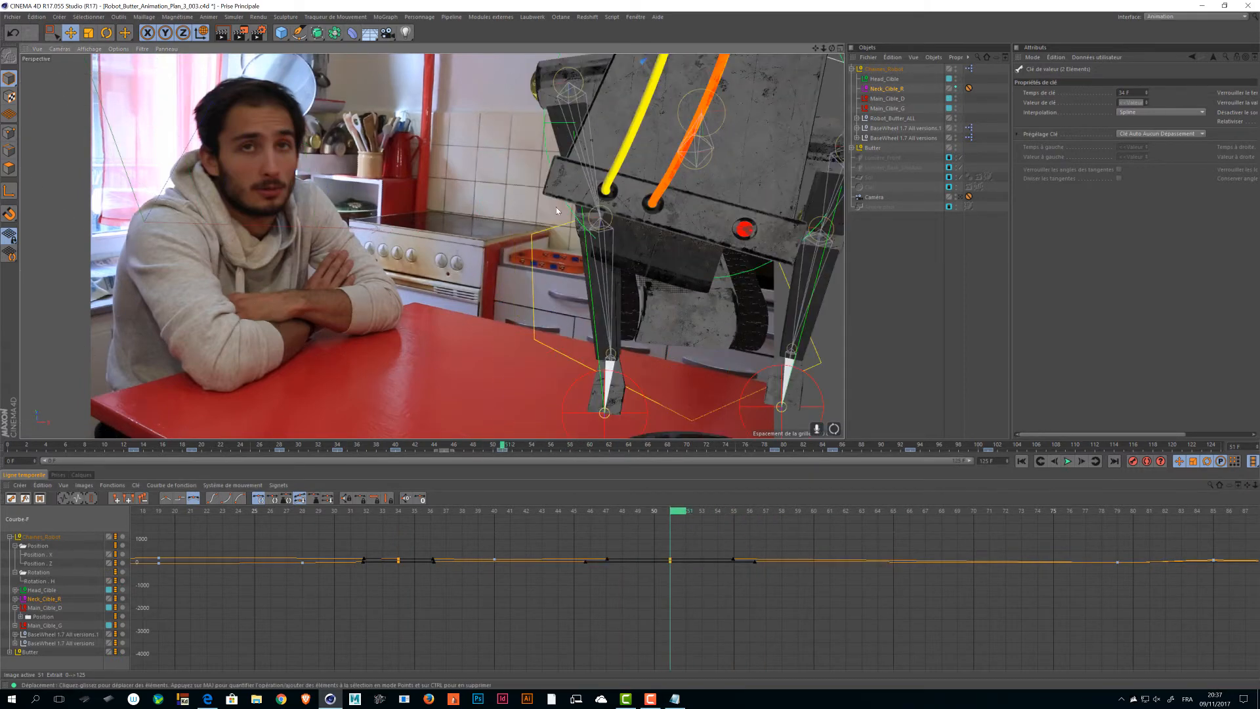
pyautogui.keyDown('alt'); pyautogui.moveTo(557, 206); pyautogui.dragTo(430, 238, button='middle'); pyautogui.keyUp('alt')
pyautogui.keyDown('alt'); pyautogui.moveTo(650, 367); pyautogui.dragTo(616, 438, button='right'); pyautogui.keyUp('alt')
pyautogui.moveTo(672, 563); pyautogui.dragTo(674, 565)
pyautogui.keyDown('alt'); pyautogui.moveTo(439, 591); pyautogui.dragTo(442, 414, button='right'); pyautogui.keyUp('alt')
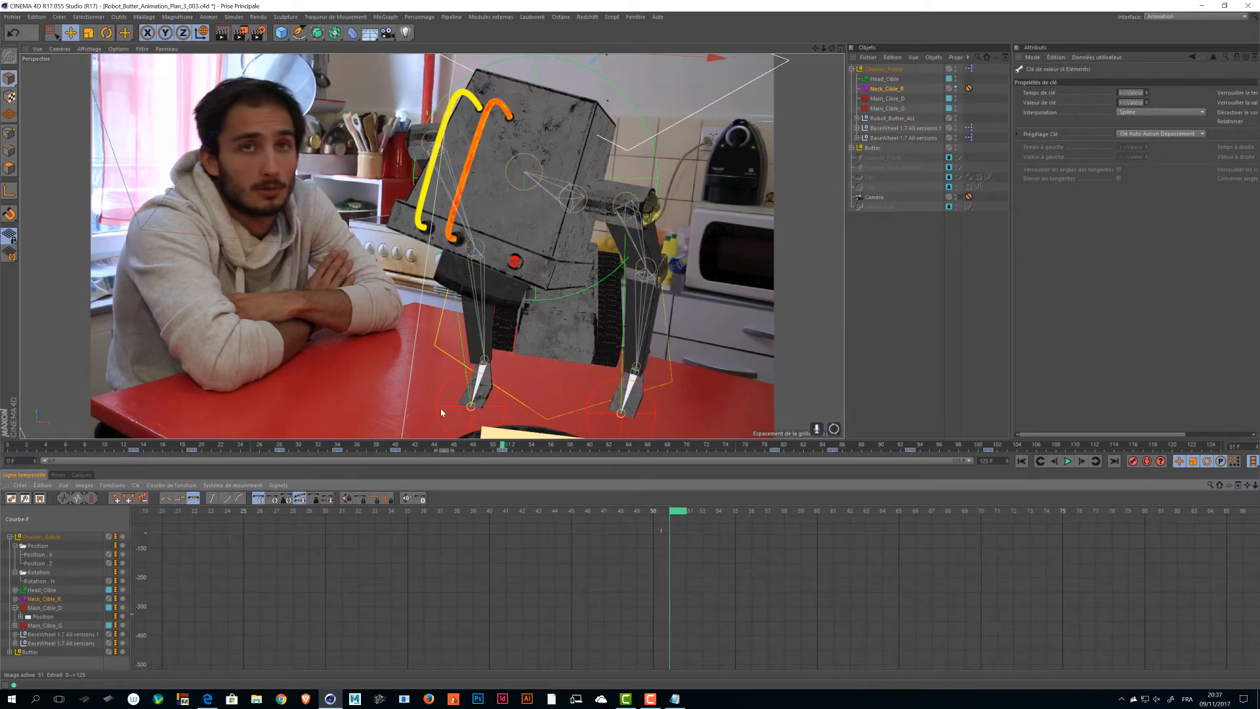
pyautogui.keyDown('alt'); pyautogui.moveTo(692, 525); pyautogui.dragTo(659, 610, button='middle'); pyautogui.keyUp('alt')
pyautogui.keyDown('alt'); pyautogui.moveTo(658, 611); pyautogui.dragTo(659, 555, button='right'); pyautogui.keyUp('alt')
pyautogui.keyDown('alt'); pyautogui.moveTo(659, 538); pyautogui.dragTo(630, 574, button='middle'); pyautogui.keyUp('alt')
pyautogui.moveTo(609, 558); pyautogui.dragTo(614, 573)
# - Review the robot reaching for the butter tray from several angles between frames 51 and 63
pyautogui.keyDown('alt'); pyautogui.moveTo(487, 388); pyautogui.dragTo(630, 369); pyautogui.keyUp('alt')
pyautogui.keyDown('alt'); pyautogui.moveTo(657, 377); pyautogui.dragTo(361, 365, button='middle'); pyautogui.keyUp('alt')
pyautogui.keyDown('alt'); pyautogui.moveTo(360, 366); pyautogui.dragTo(394, 401); pyautogui.keyUp('alt')
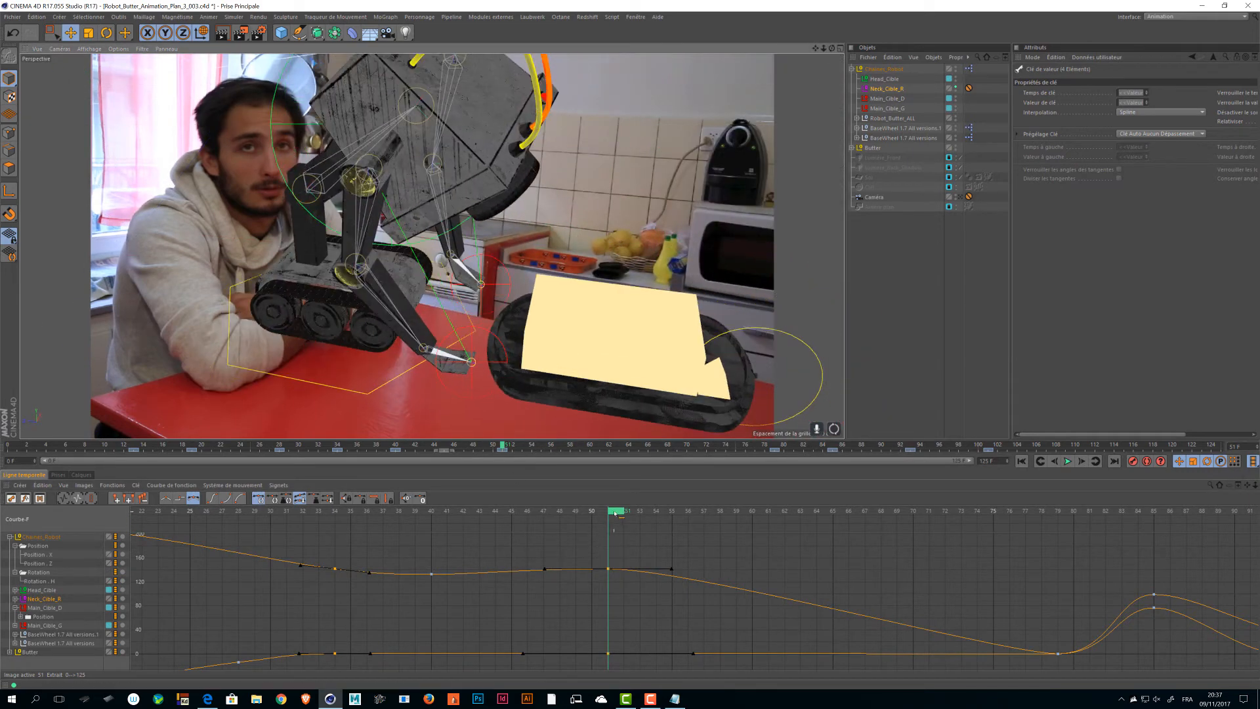
pyautogui.moveTo(614, 513); pyautogui.dragTo(713, 513)
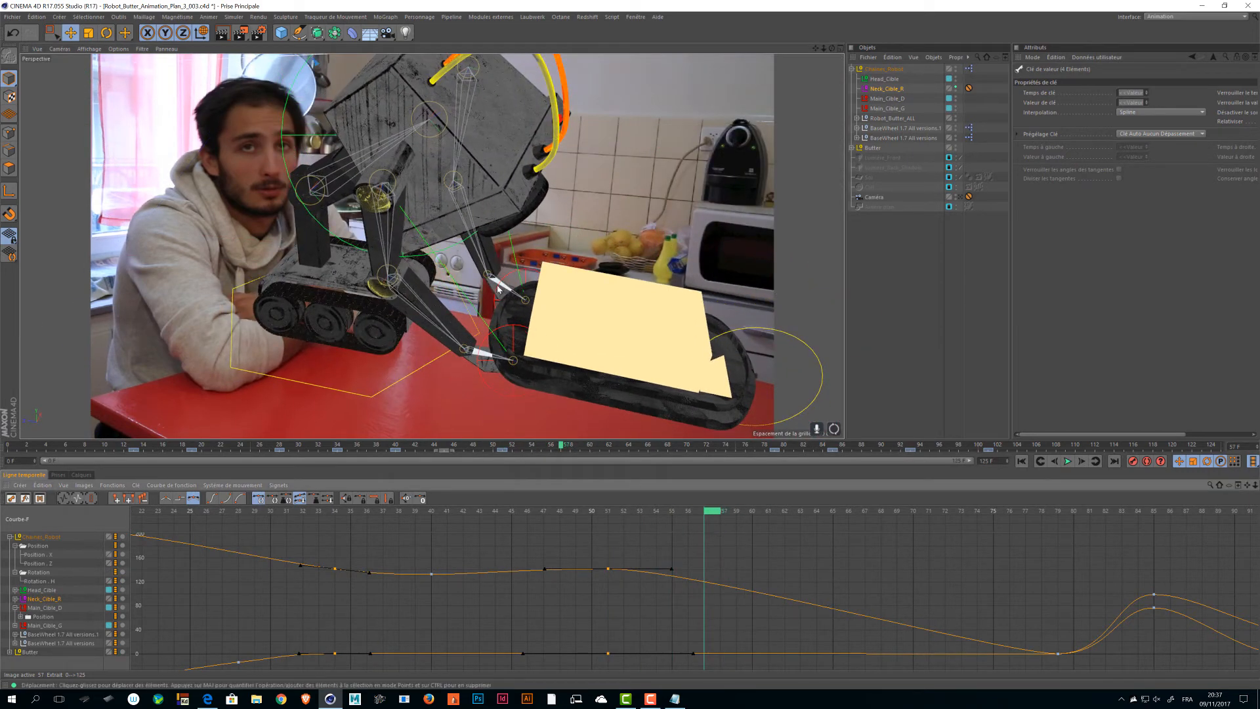
pyautogui.keyDown('alt'); pyautogui.moveTo(497, 290); pyautogui.dragTo(433, 279); pyautogui.keyUp('alt')
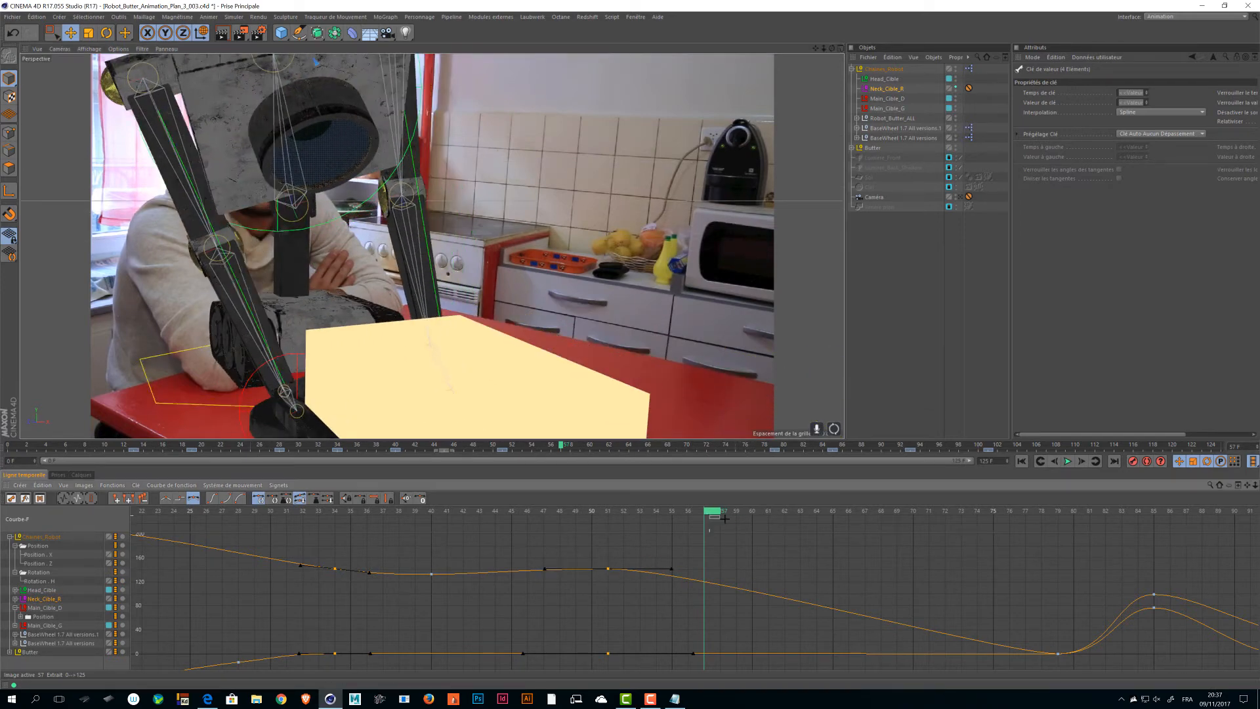
pyautogui.moveTo(716, 514); pyautogui.dragTo(807, 591)
pyautogui.keyDown('alt'); pyautogui.moveTo(352, 312); pyautogui.dragTo(525, 250); pyautogui.keyUp('alt')
# - Save the scene, return to the scene camera view, and check the animation up to frame 72
pyautogui.hotkey('ctrl', 's')
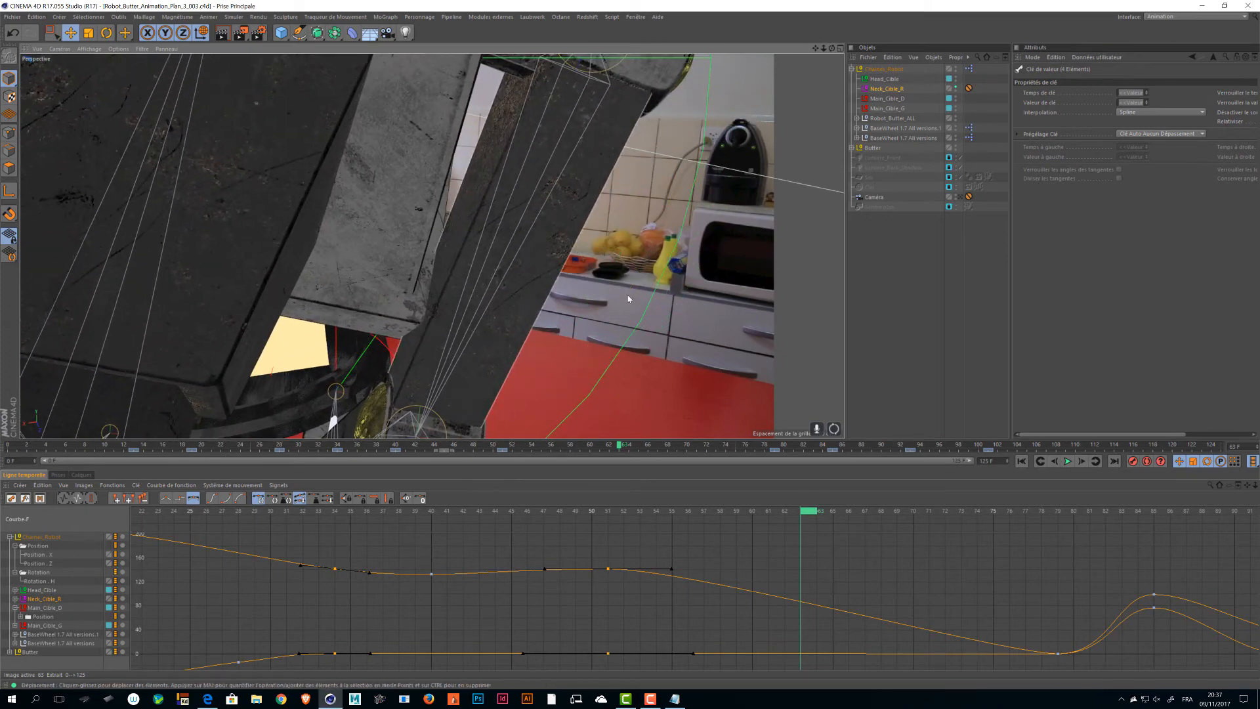
pyautogui.keyDown('alt'); pyautogui.moveTo(627, 296); pyautogui.dragTo(232, 159); pyautogui.keyUp('alt')
pyautogui.keyDown('alt'); pyautogui.moveTo(365, 233); pyautogui.dragTo(432, 276); pyautogui.keyUp('alt')
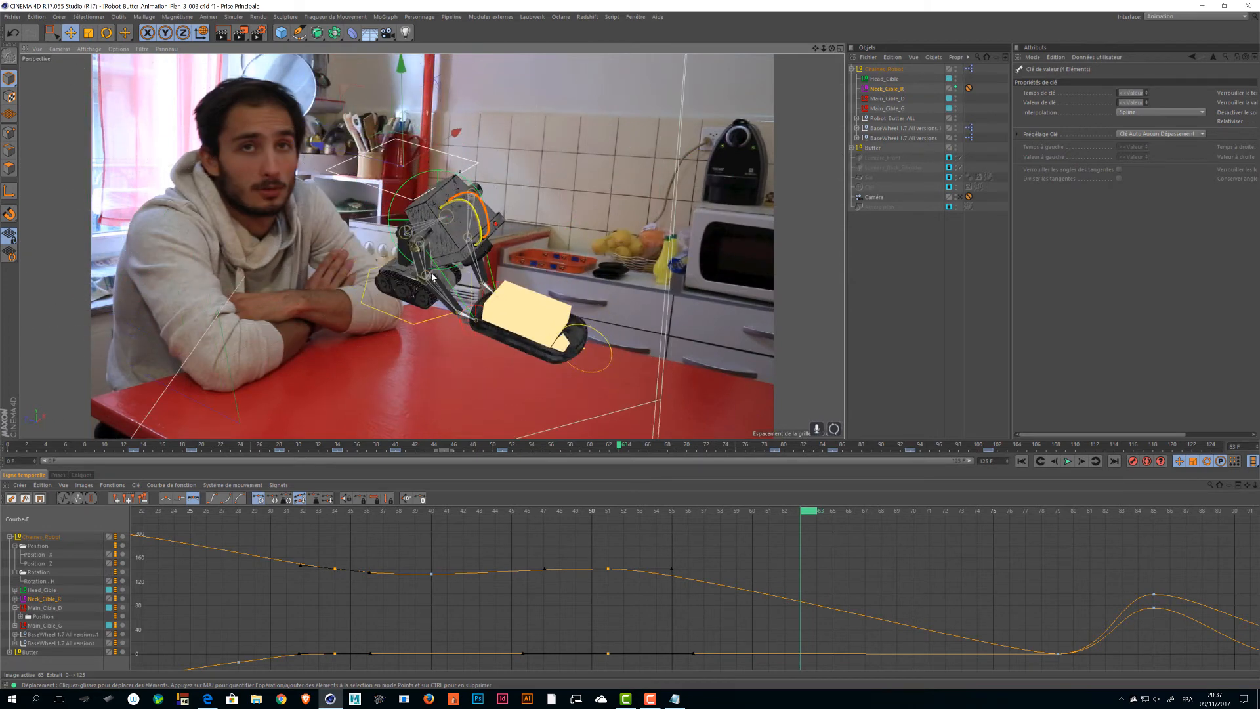
pyautogui.click(961, 197)
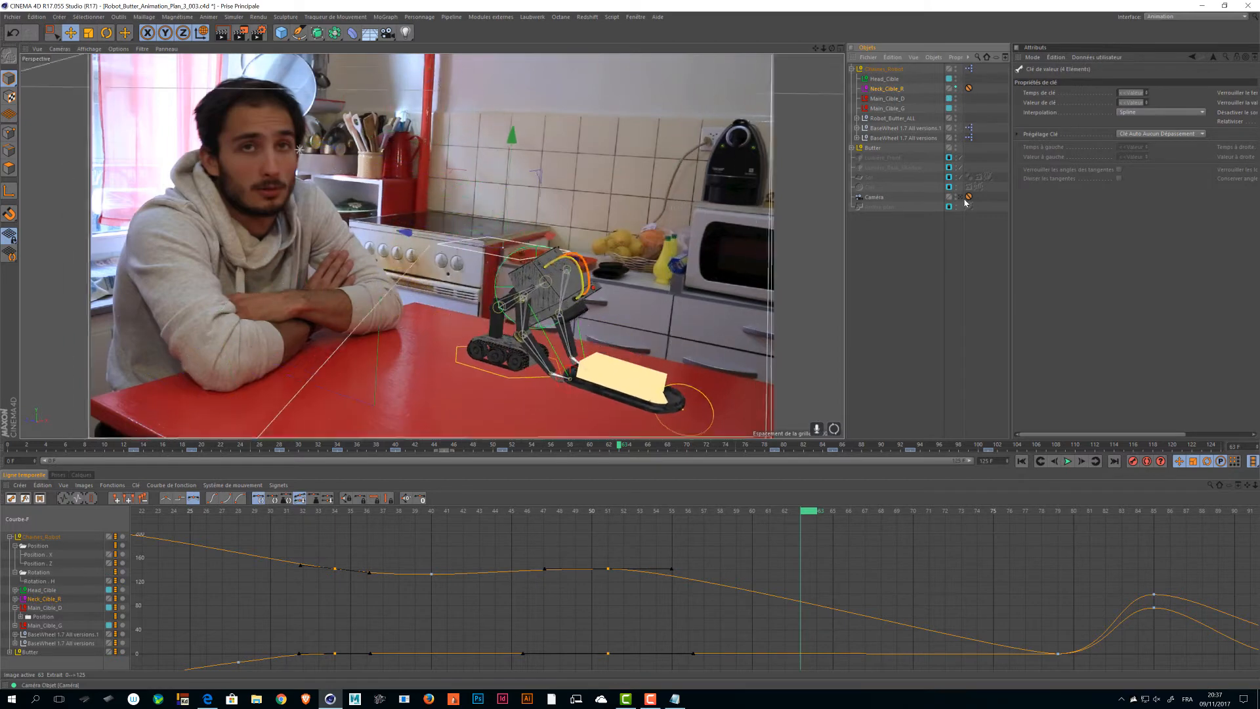
pyautogui.moveTo(614, 447); pyautogui.dragTo(708, 487)
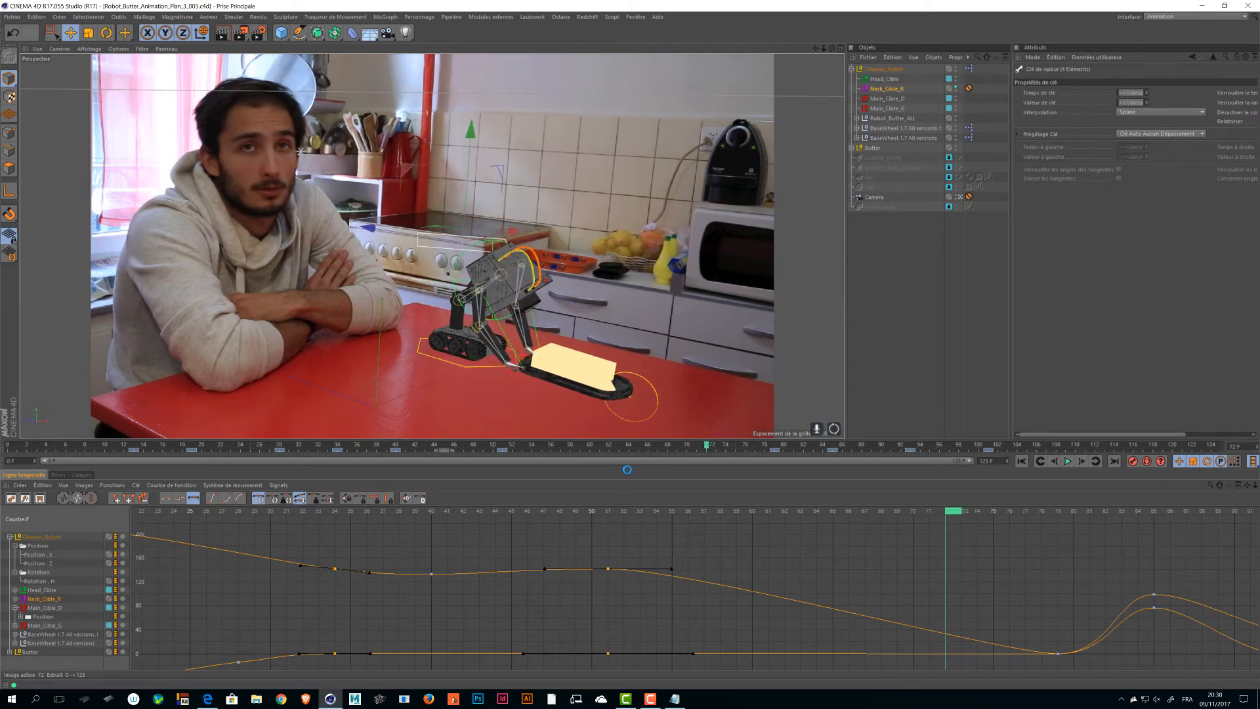
# - Set the renderer to the software preview (Aperçu logiciel) in the render settings
pyautogui.click(270, 36)
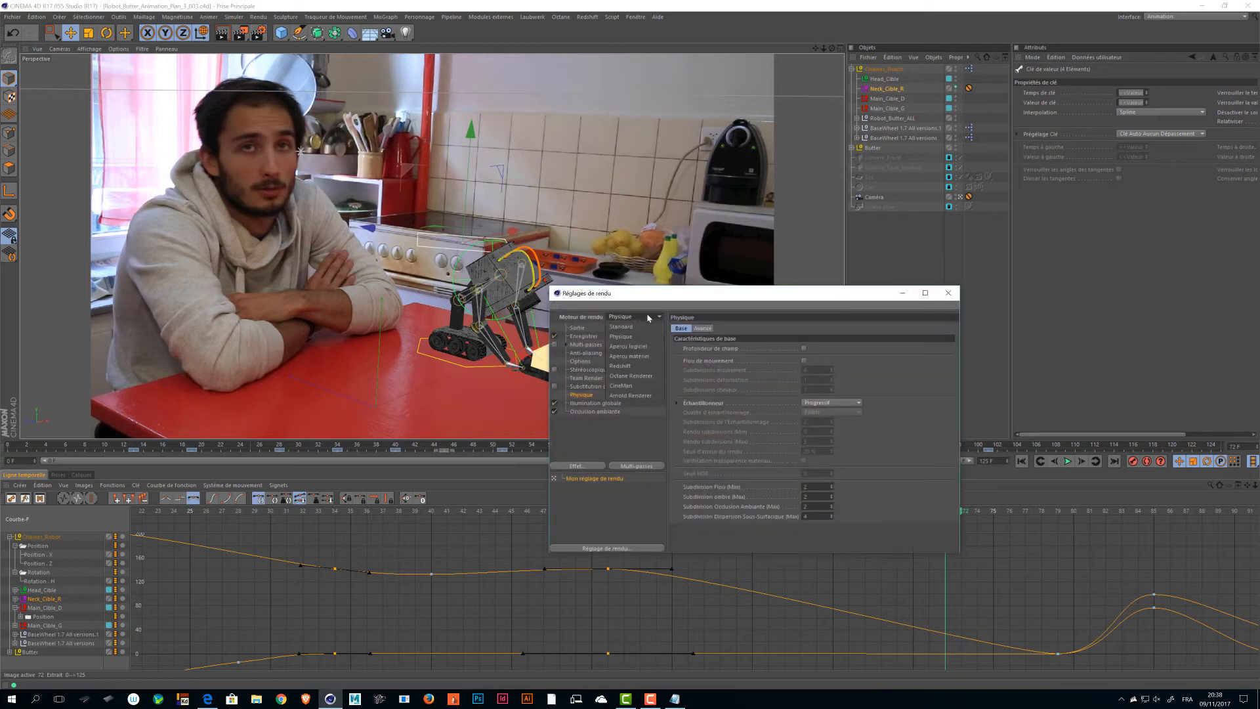
pyautogui.click(652, 351)
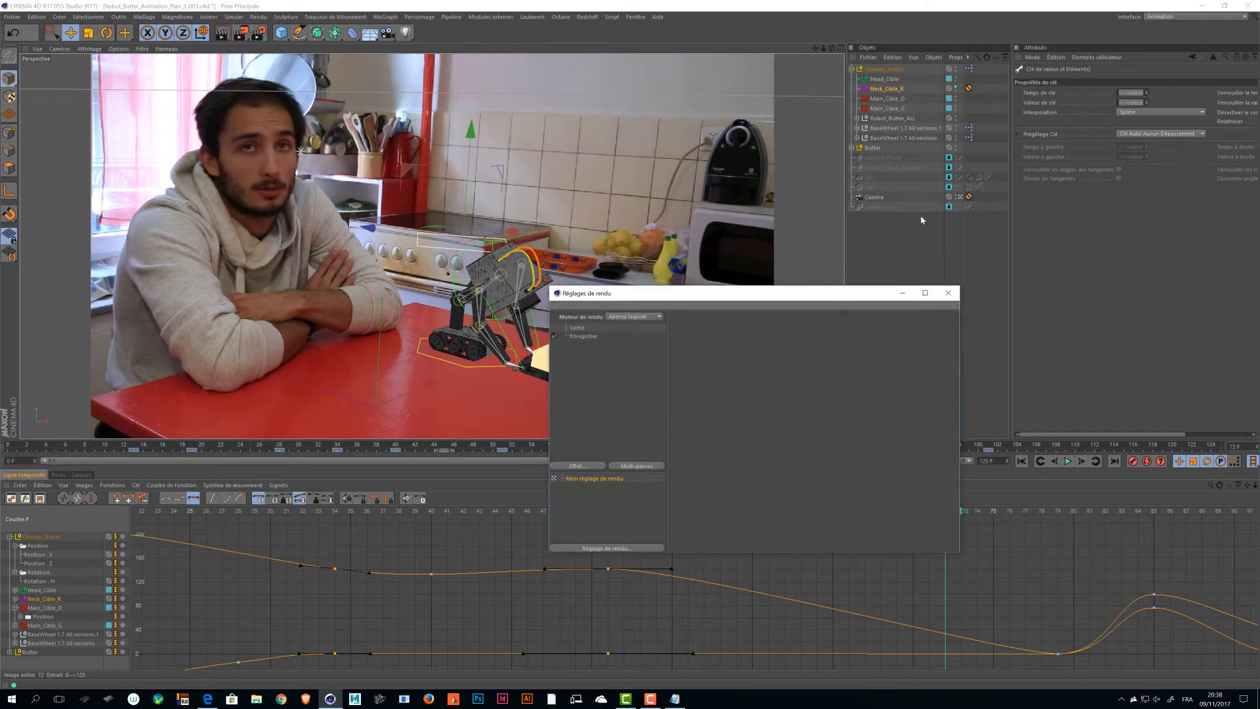
pyautogui.click(850, 282)
# - Browse for the render output location and create a folder named Plan_03_04 inside SQ_Check
pyautogui.click(590, 336)
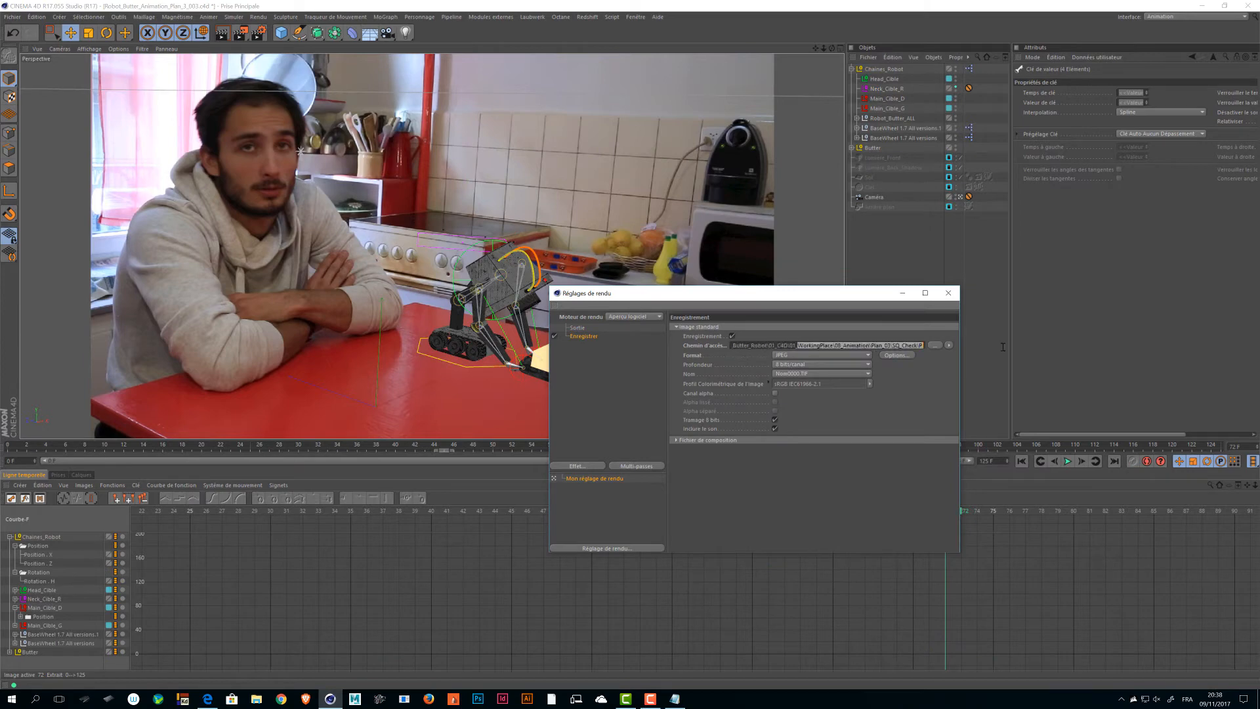
pyautogui.click(934, 345)
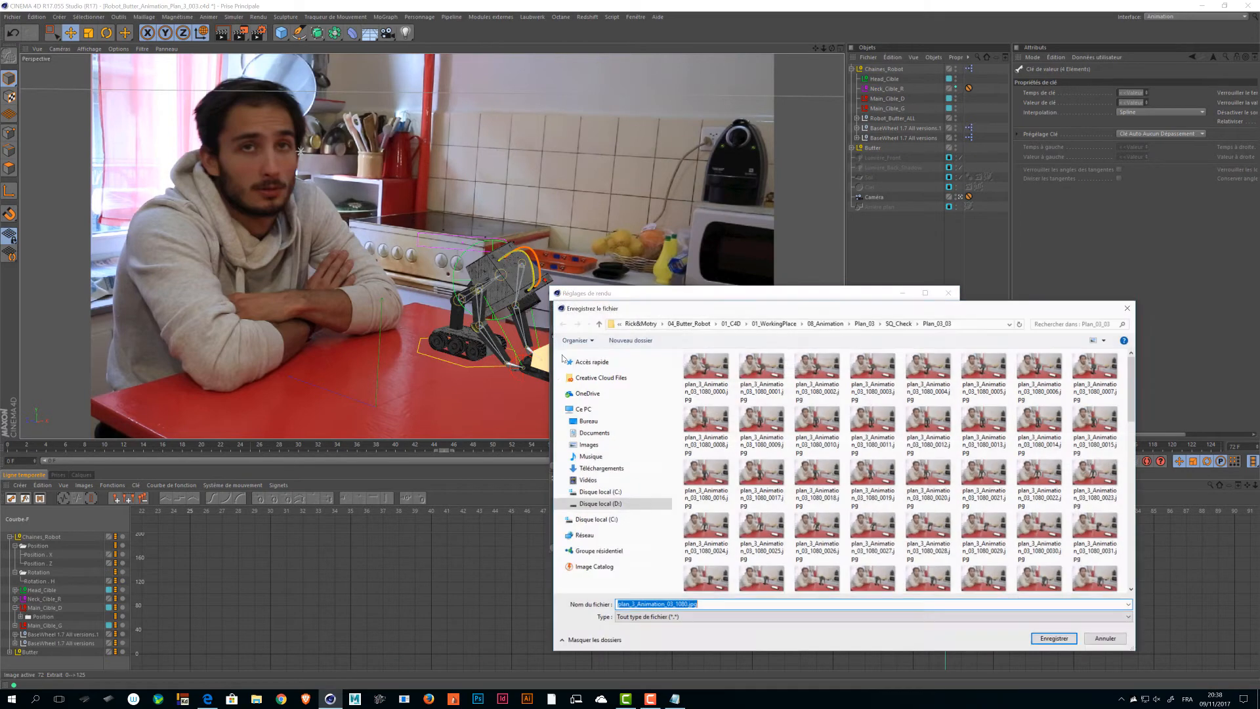
pyautogui.click(598, 323)
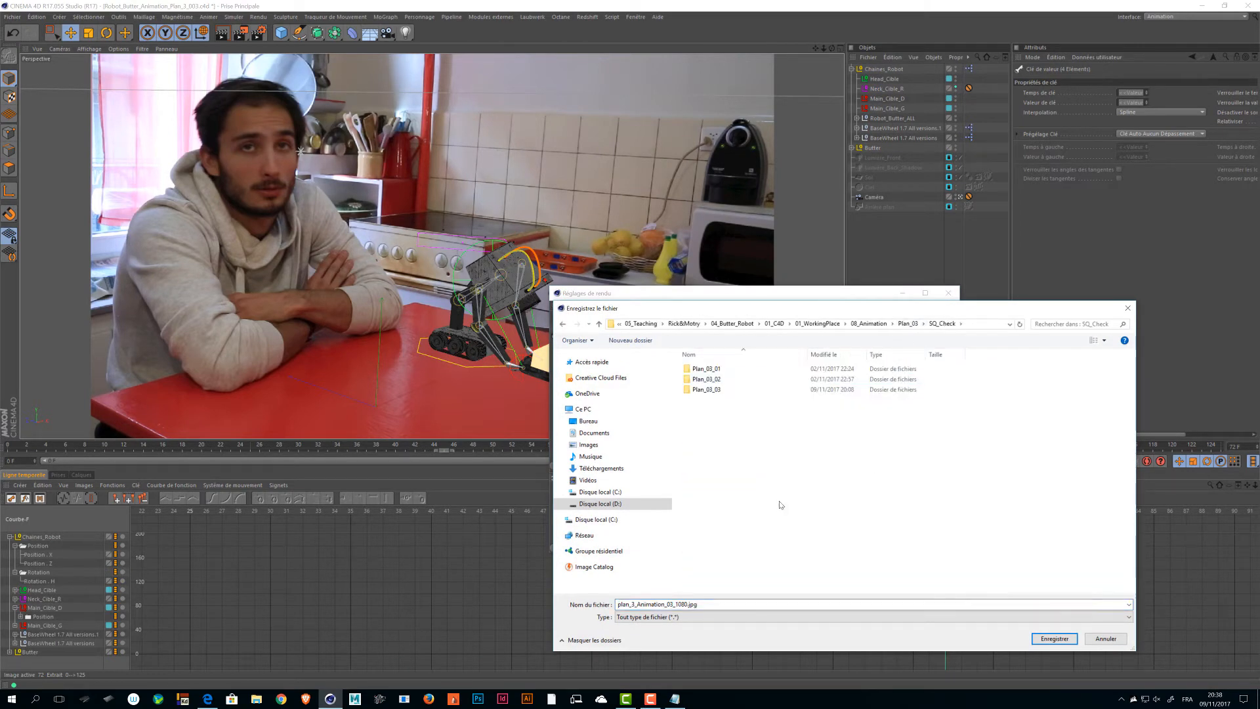
pyautogui.hotkey('ctrl', 'shift', 'n')
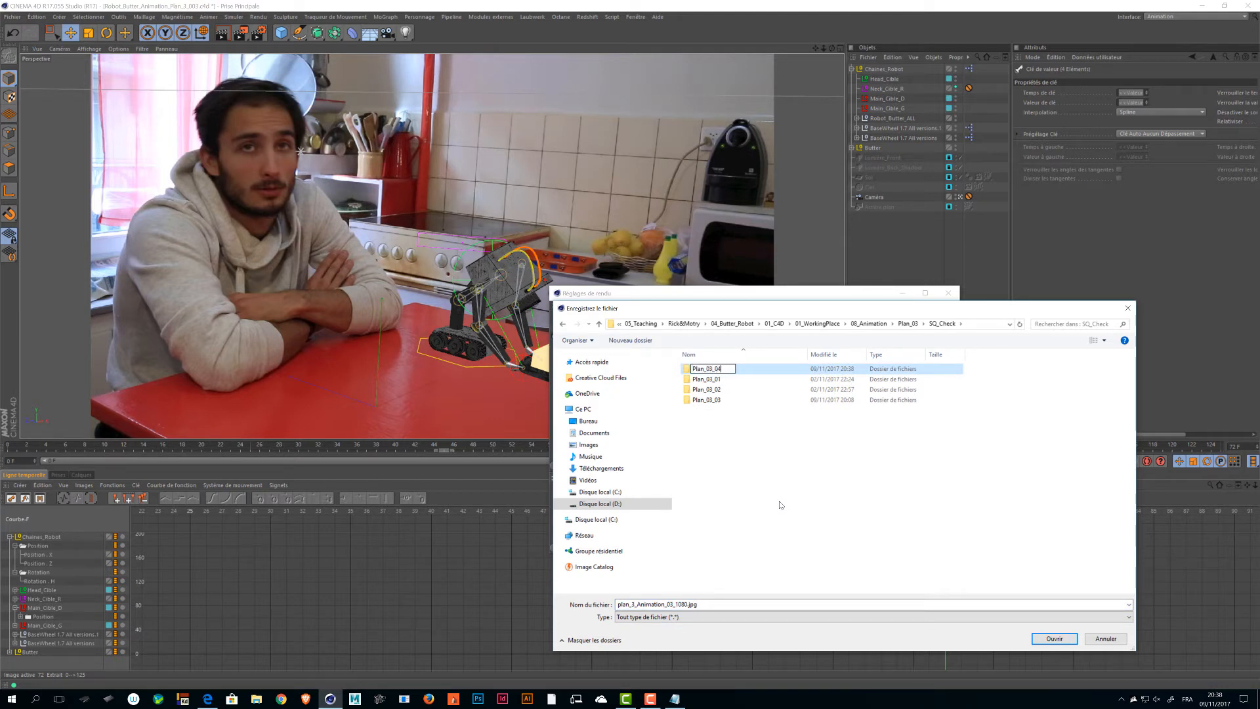
pyautogui.press('Return')
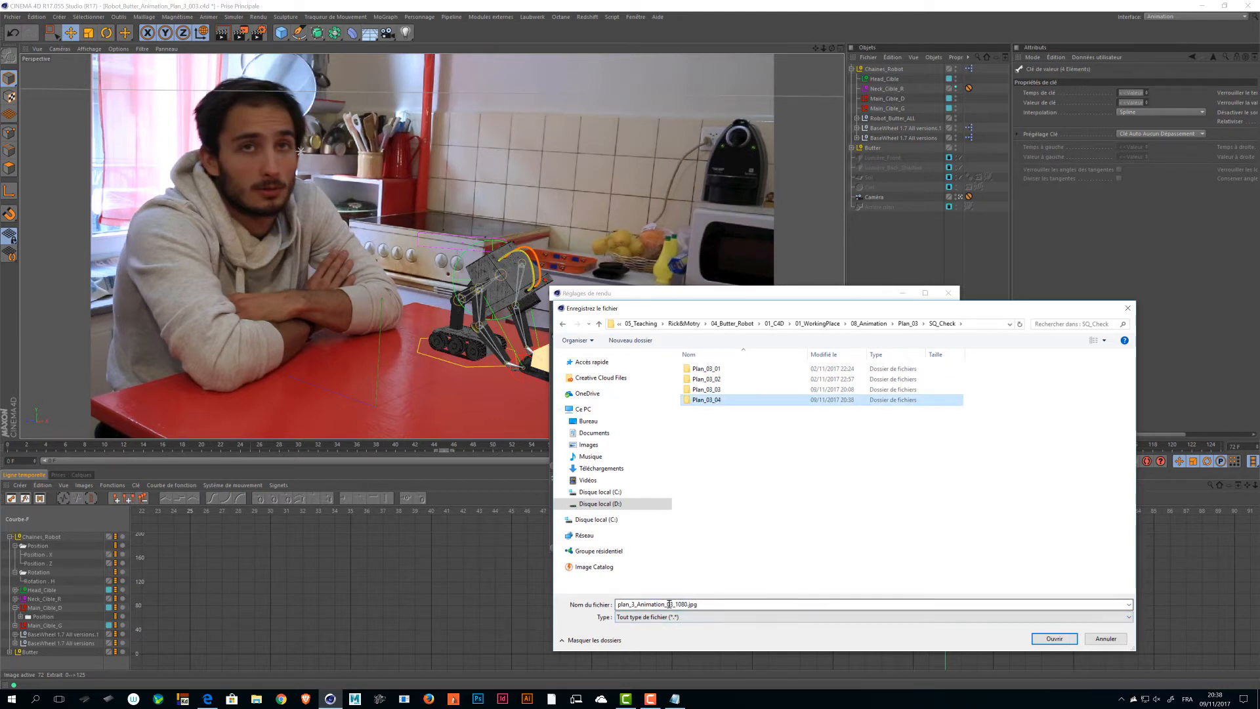
# - Set the render output to plan_3_Animation_04_1080.jpg in the Plan_03_04 folder
pyautogui.click(672, 605)
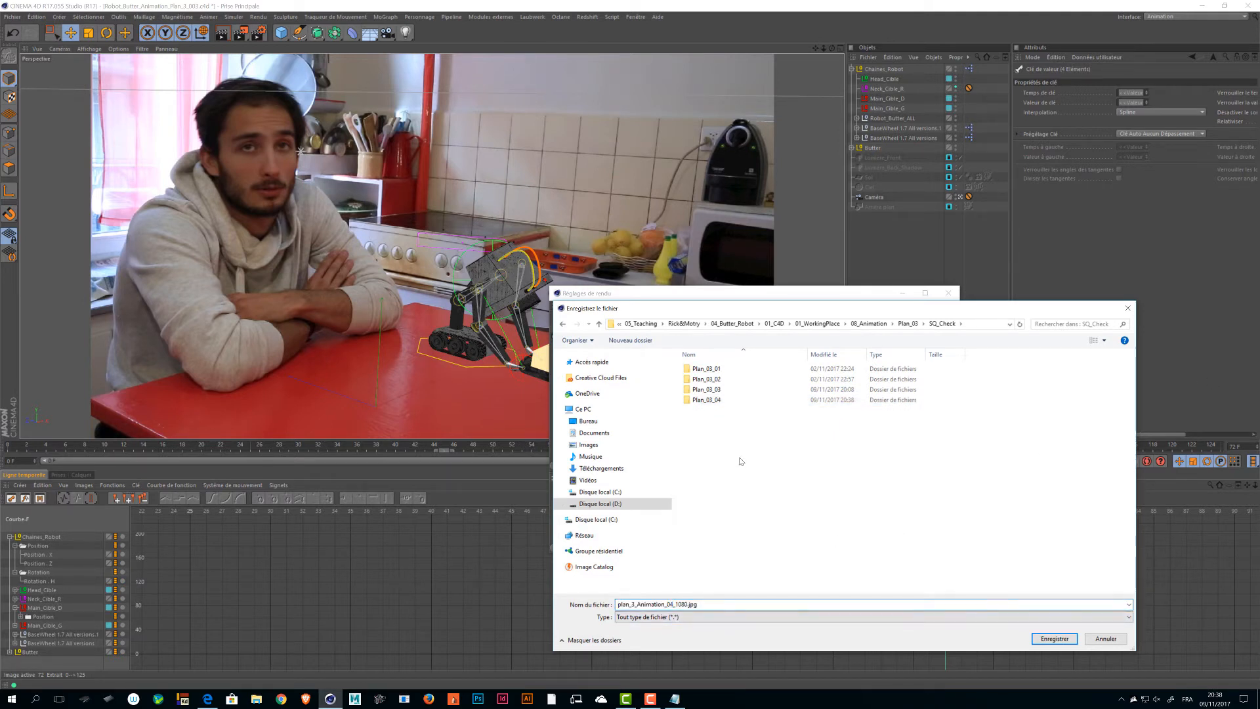
pyautogui.press('Return')
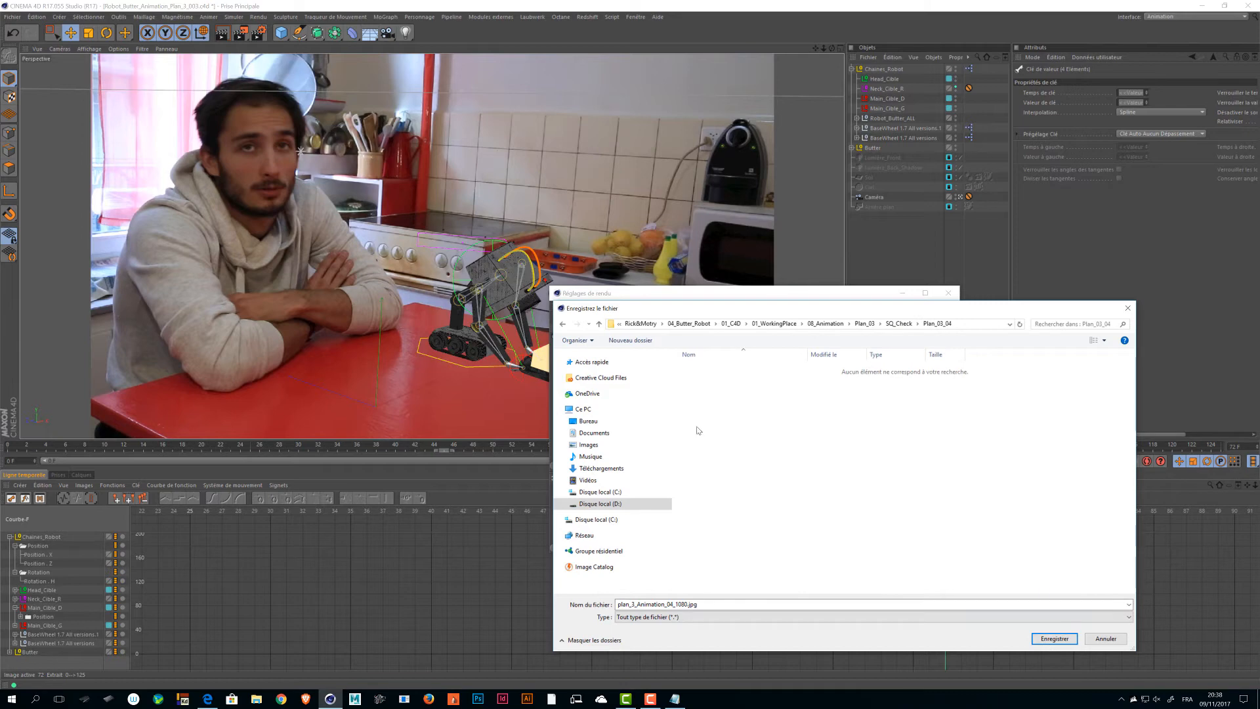
pyautogui.press('Return')
pyautogui.click(932, 253)
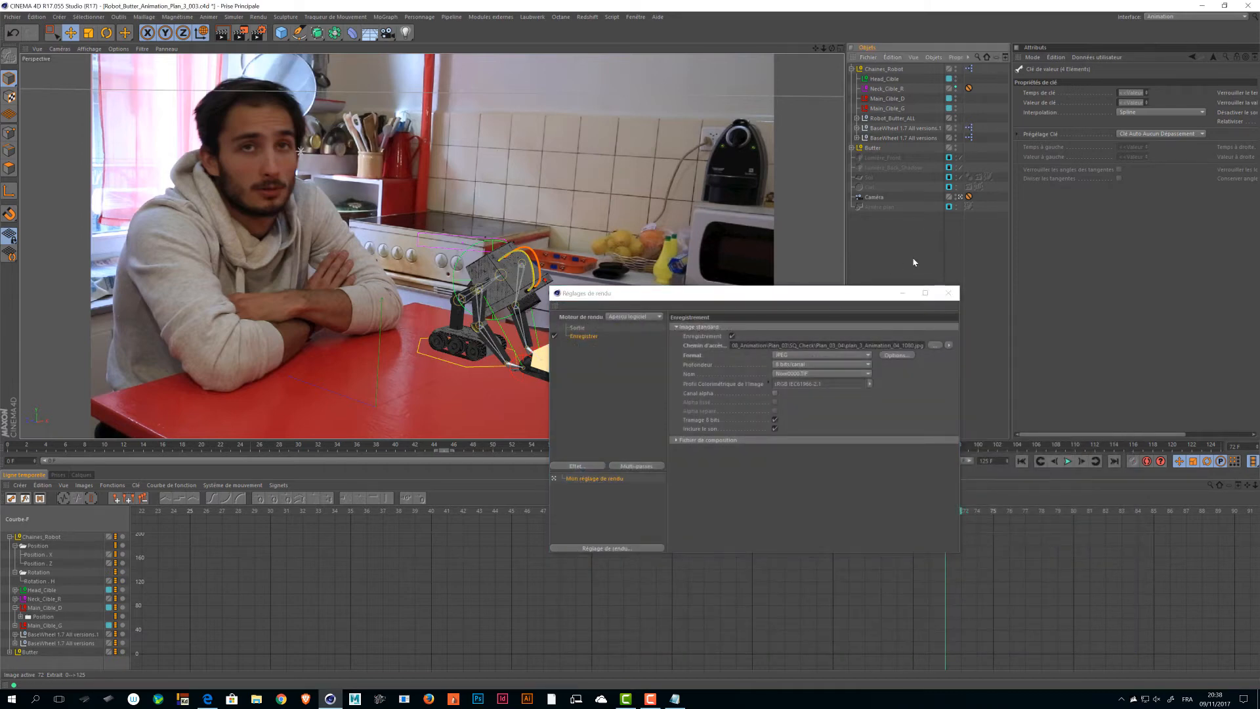
# - Render the image sequence to the picture viewer and play back the rendered frames
pyautogui.click(240, 33)
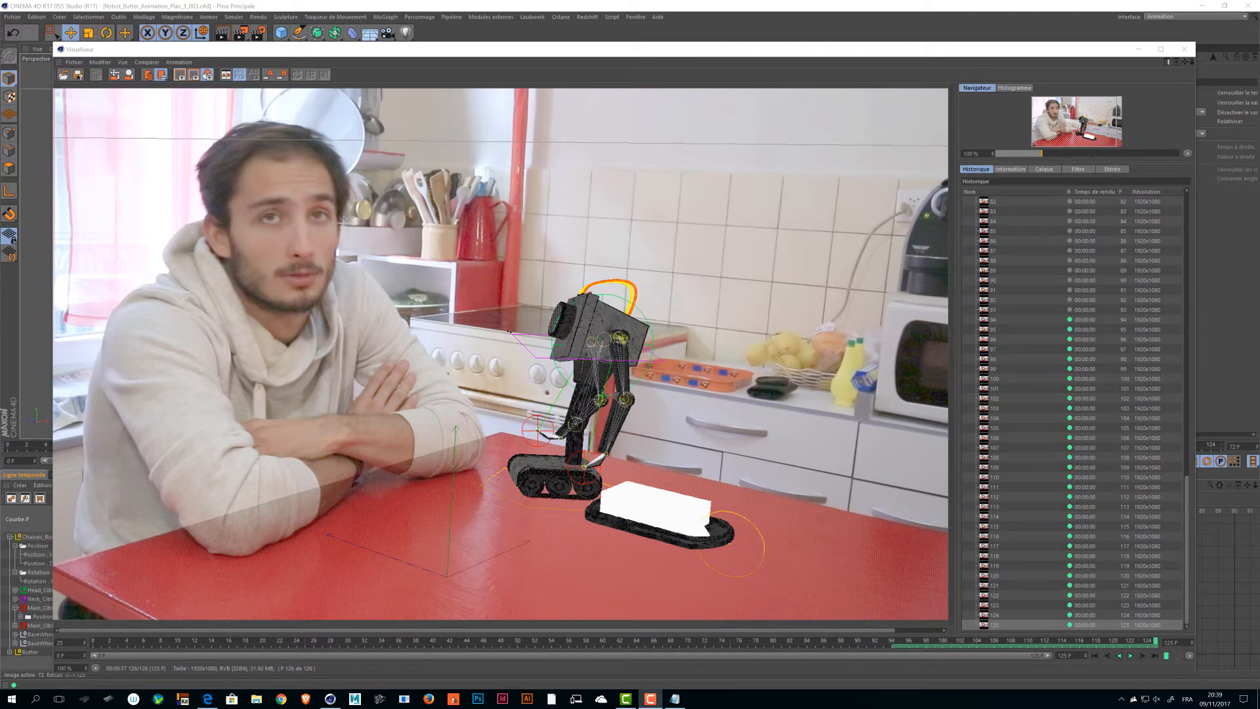
pyautogui.click(1130, 656)
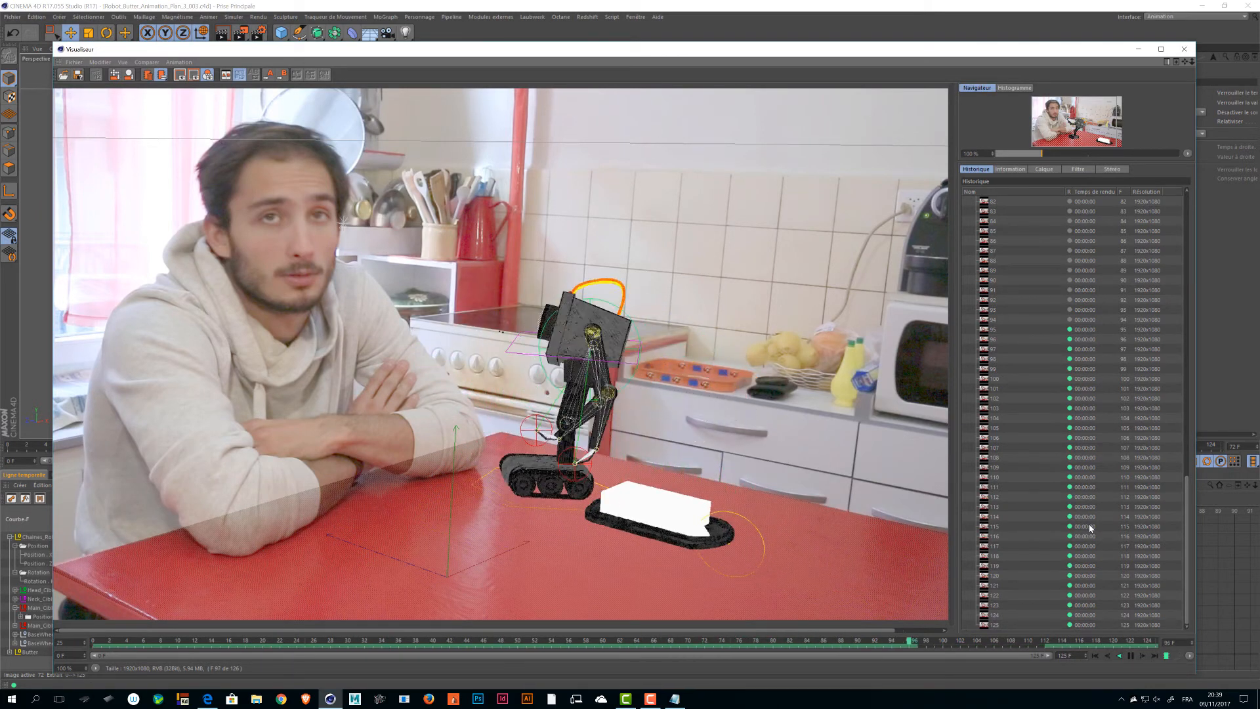
pyautogui.hotkey('alt', 'Tab')
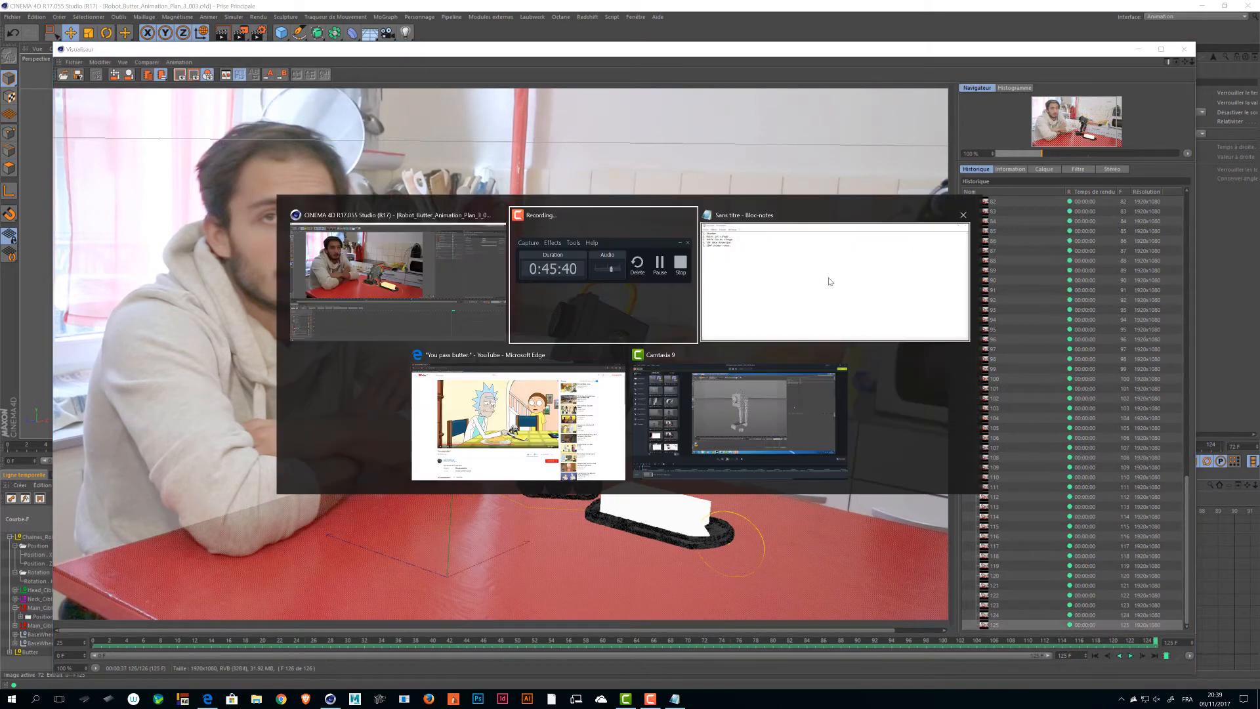
pyautogui.click(349, 285)
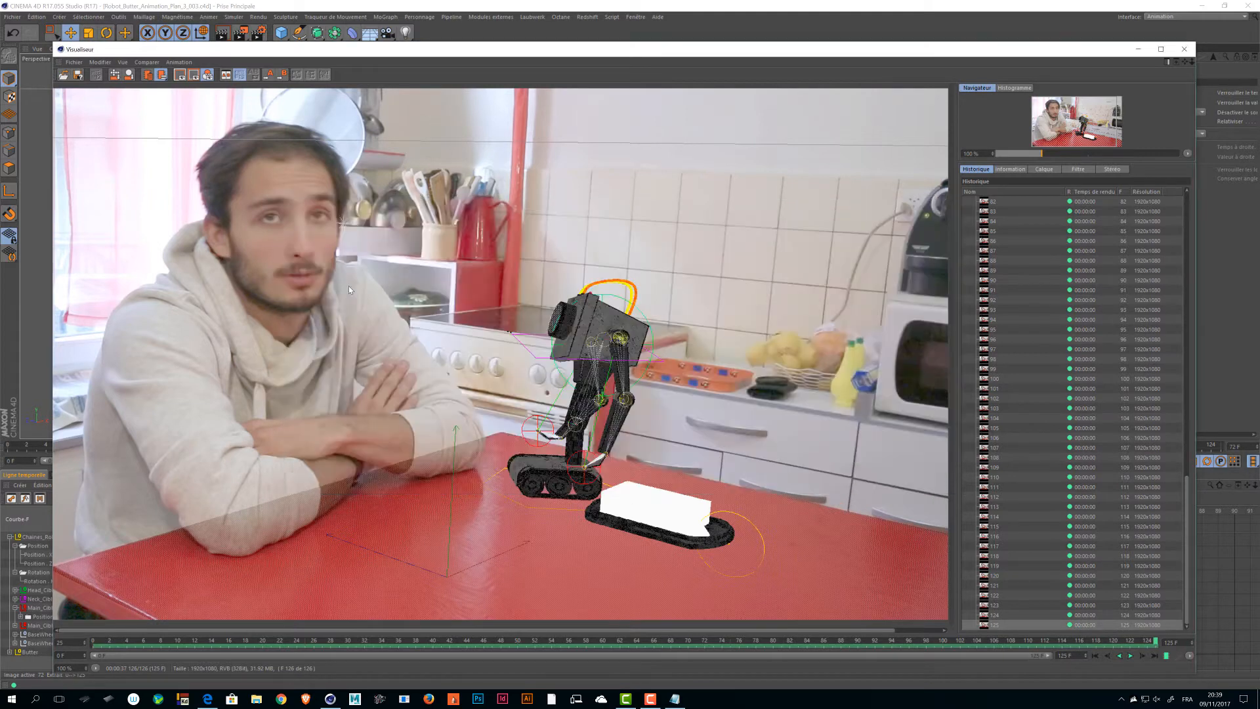
# - Open SqCheck and load images plan_3_Animation_04_1080_0000 to 0125 from the Plan_03_04 folder
pyautogui.click(397, 702)
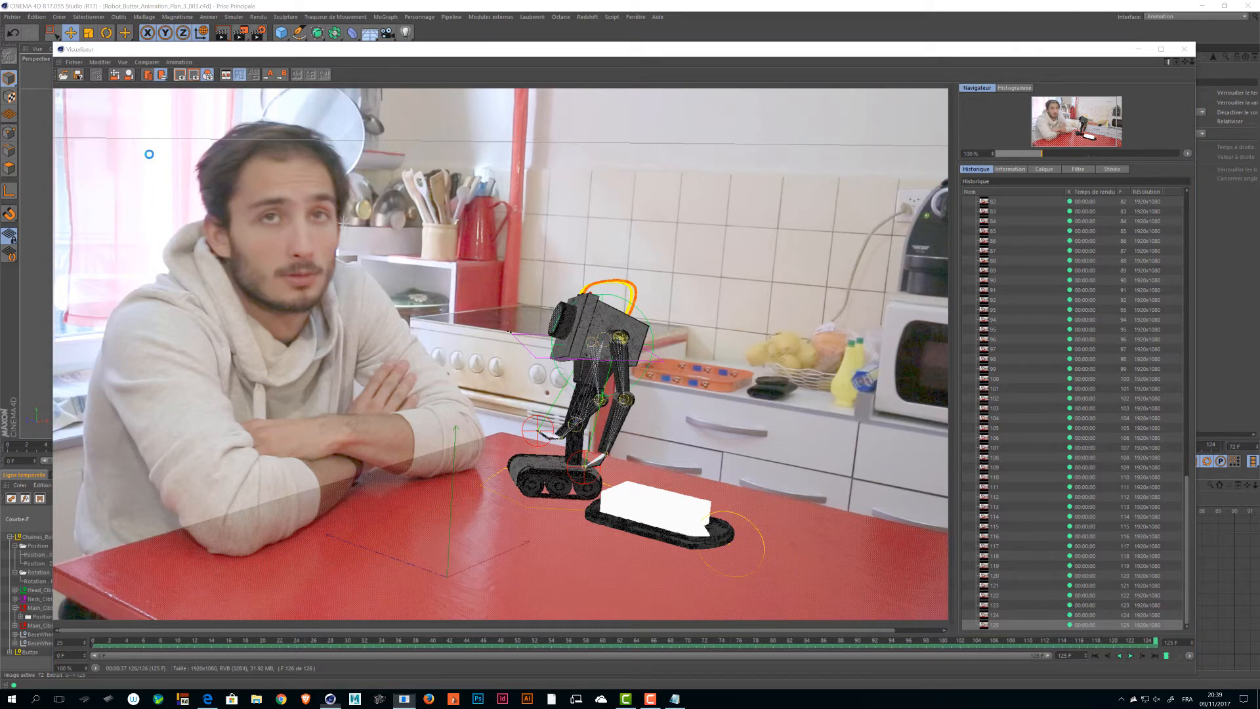
pyautogui.moveTo(155, 107); pyautogui.dragTo(167, 114)
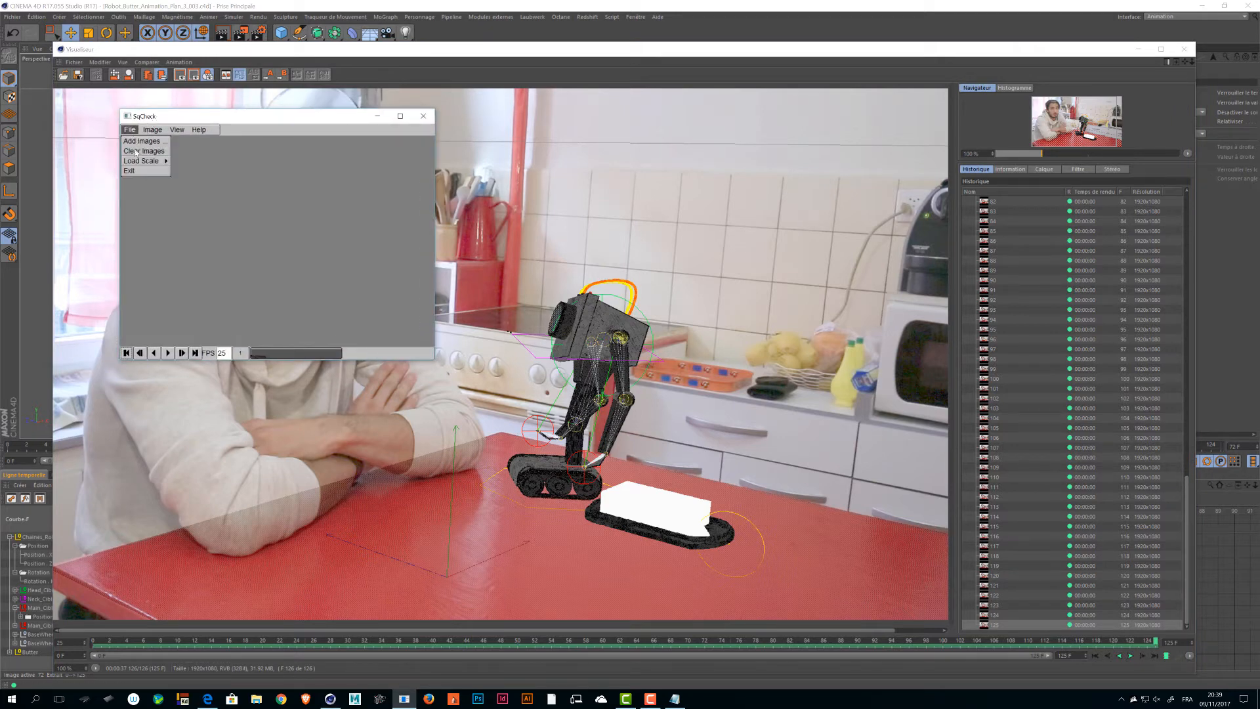
pyautogui.click(143, 142)
pyautogui.click(470, 147)
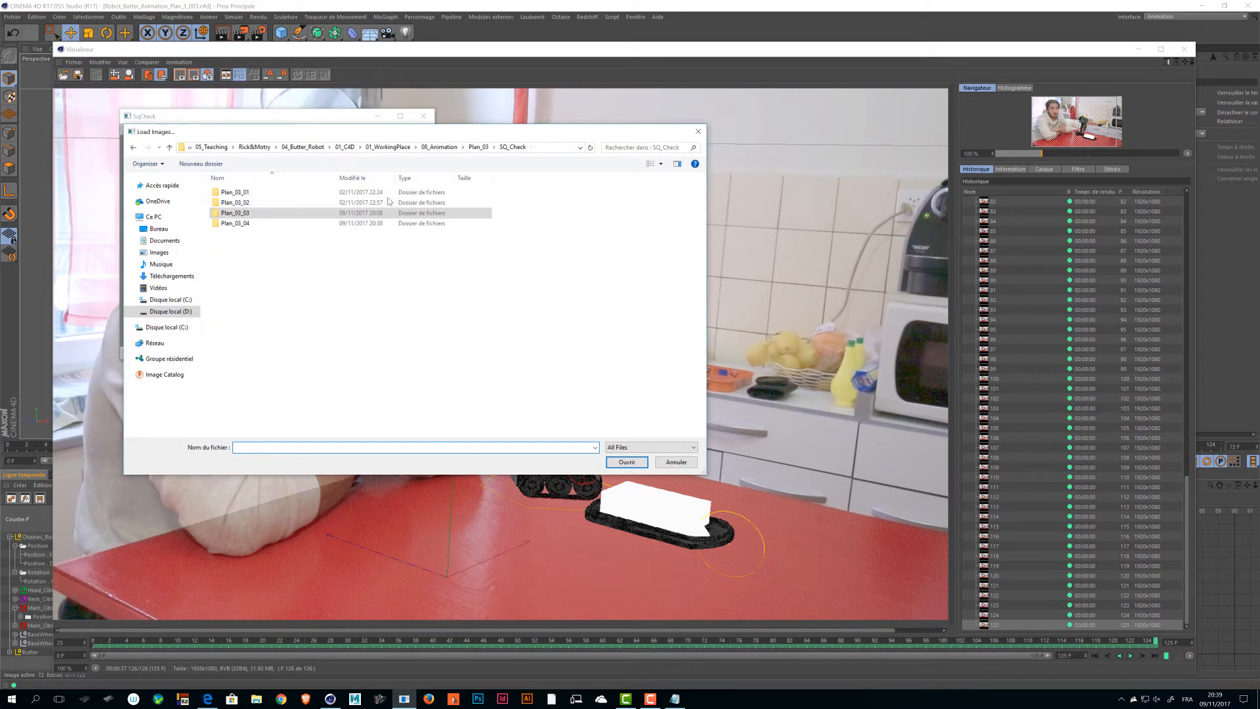
pyautogui.doubleClick(235, 223)
pyautogui.click(235, 190)
pyautogui.scroll(-10, 610, 380)
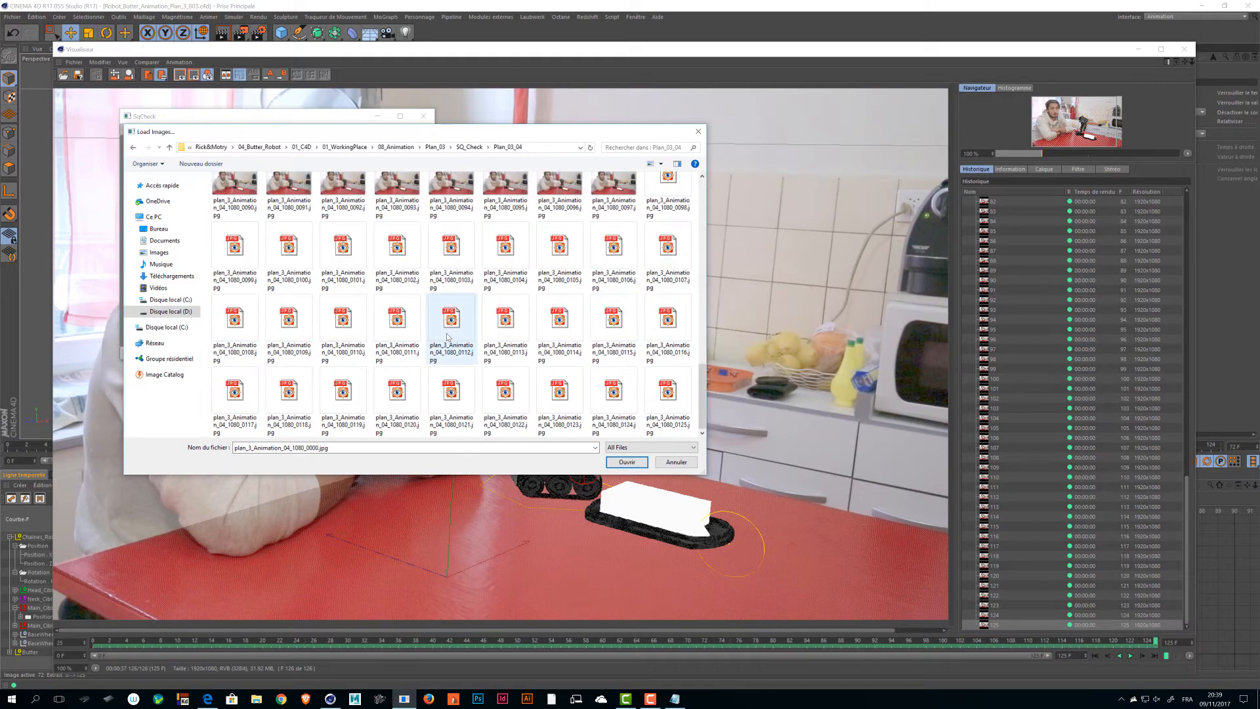
pyautogui.keyDown('shift'); pyautogui.click(667, 401); pyautogui.keyUp('shift')
pyautogui.click(628, 462)
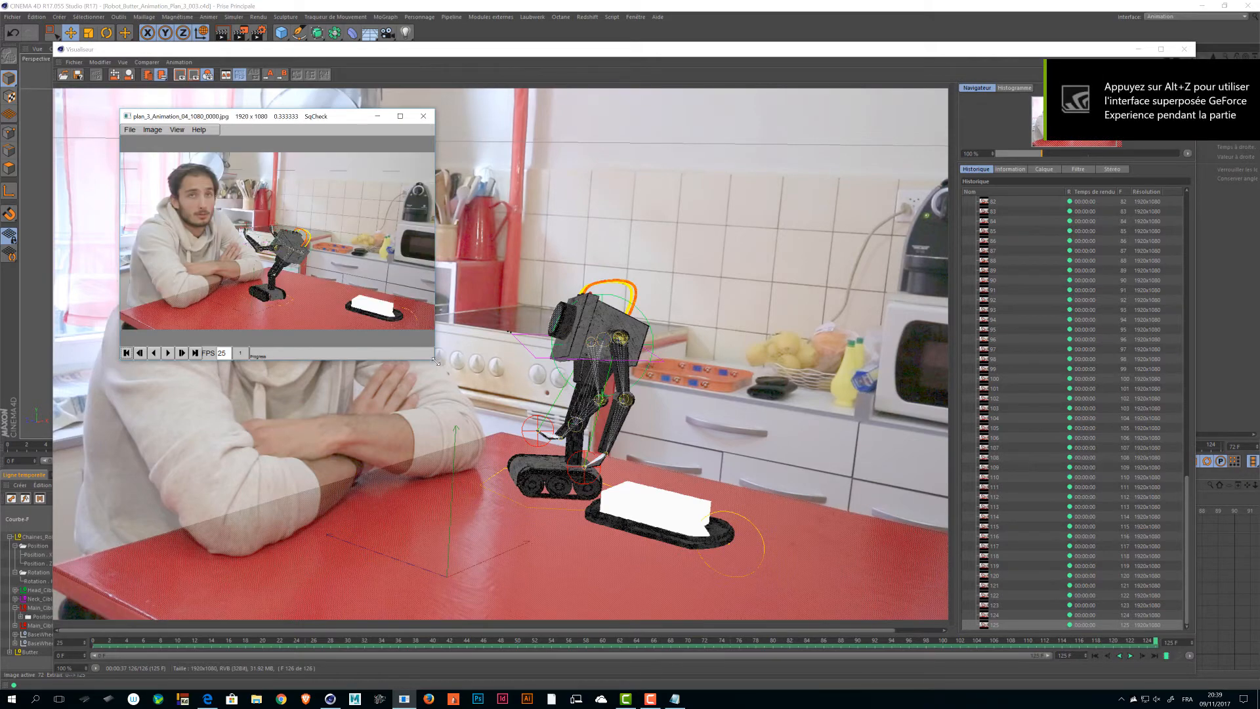
# - Enlarge the SqCheck window, play the rendered sequence, and scrub through it to check the robot's movement
pyautogui.moveTo(436, 360); pyautogui.dragTo(1054, 599)
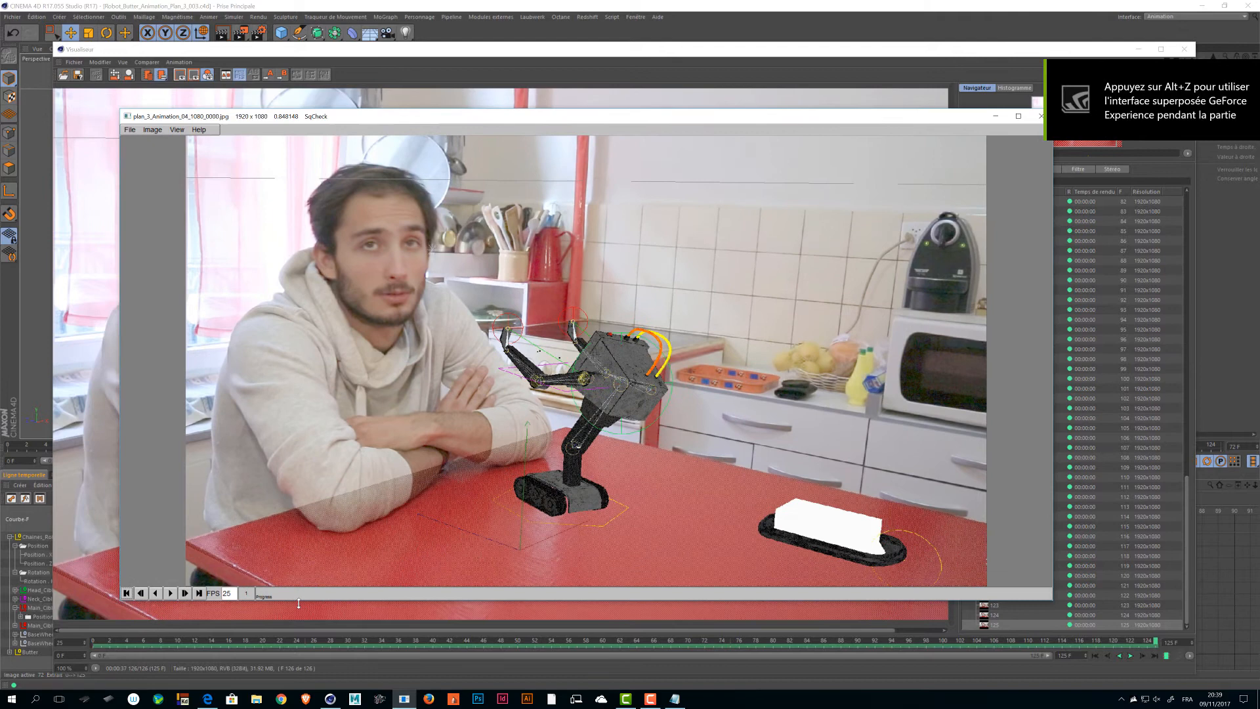
pyautogui.click(170, 594)
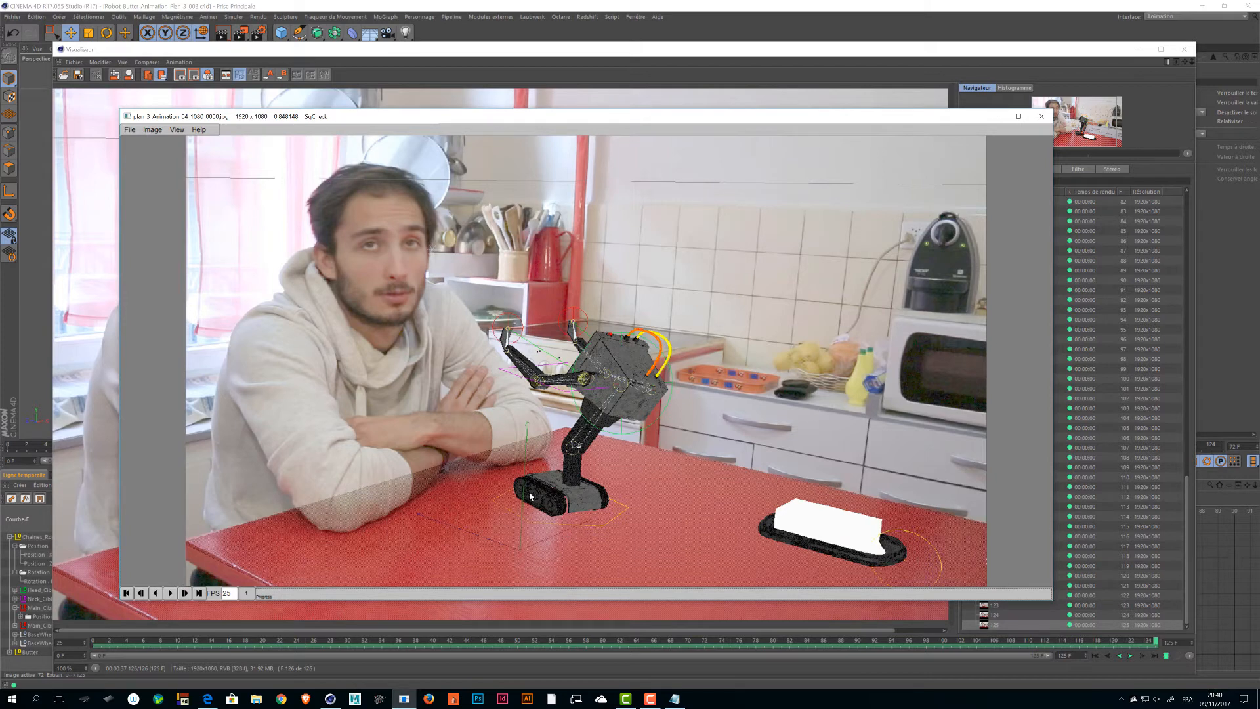
pyautogui.moveTo(264, 598); pyautogui.dragTo(520, 601)
pyautogui.moveTo(278, 589); pyautogui.dragTo(767, 613)
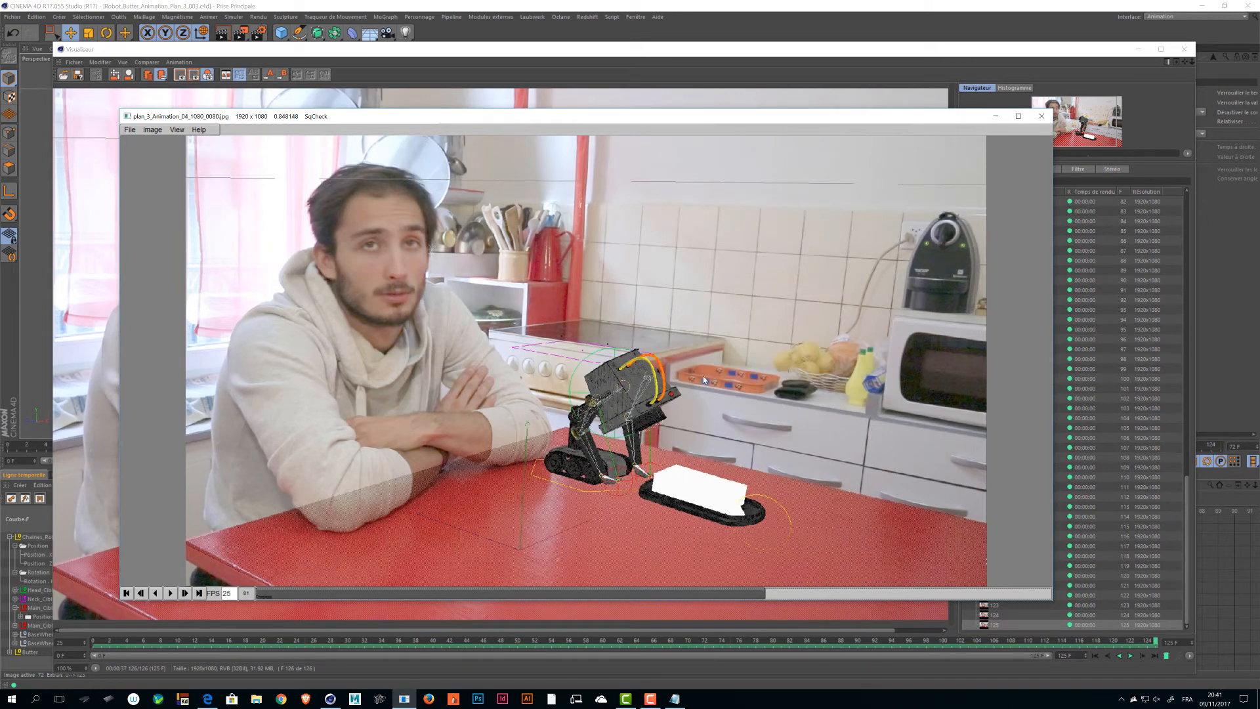
pyautogui.moveTo(879, 598); pyautogui.dragTo(346, 594)
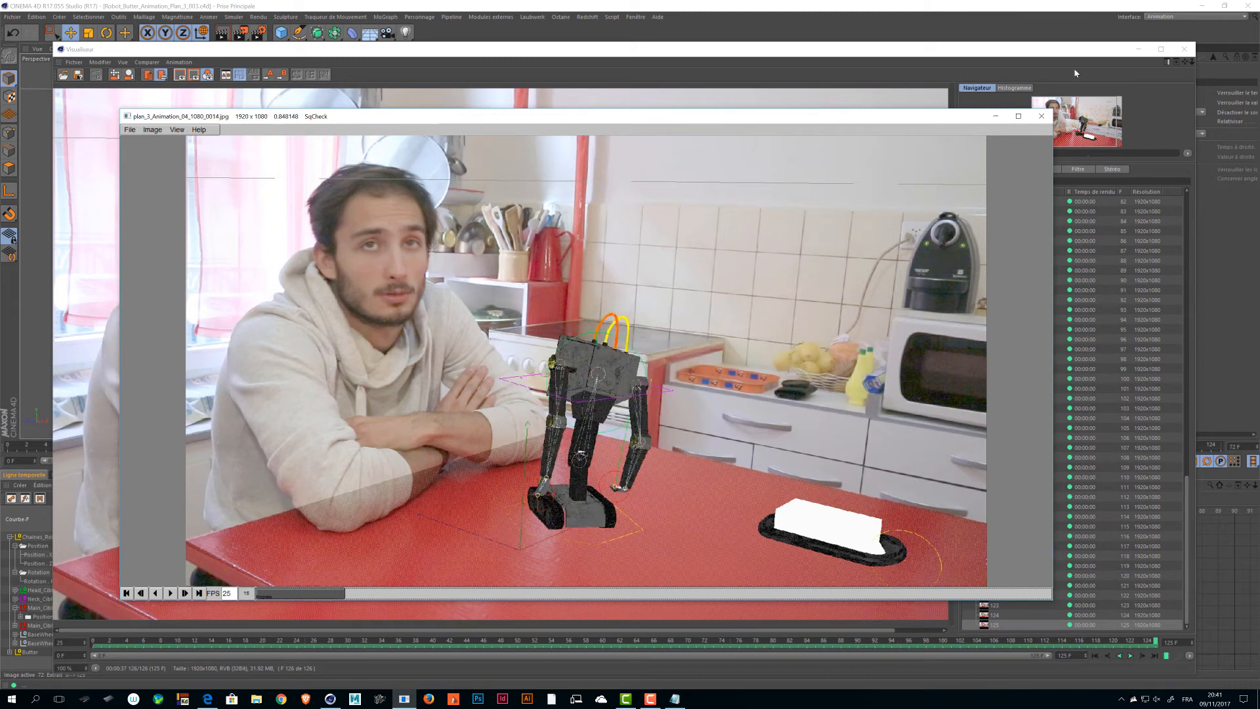
# - Return to Cinema 4D, close the picture viewer and render settings, and scrub the animation to frame 15
pyautogui.click(991, 4)
pyautogui.click(1184, 48)
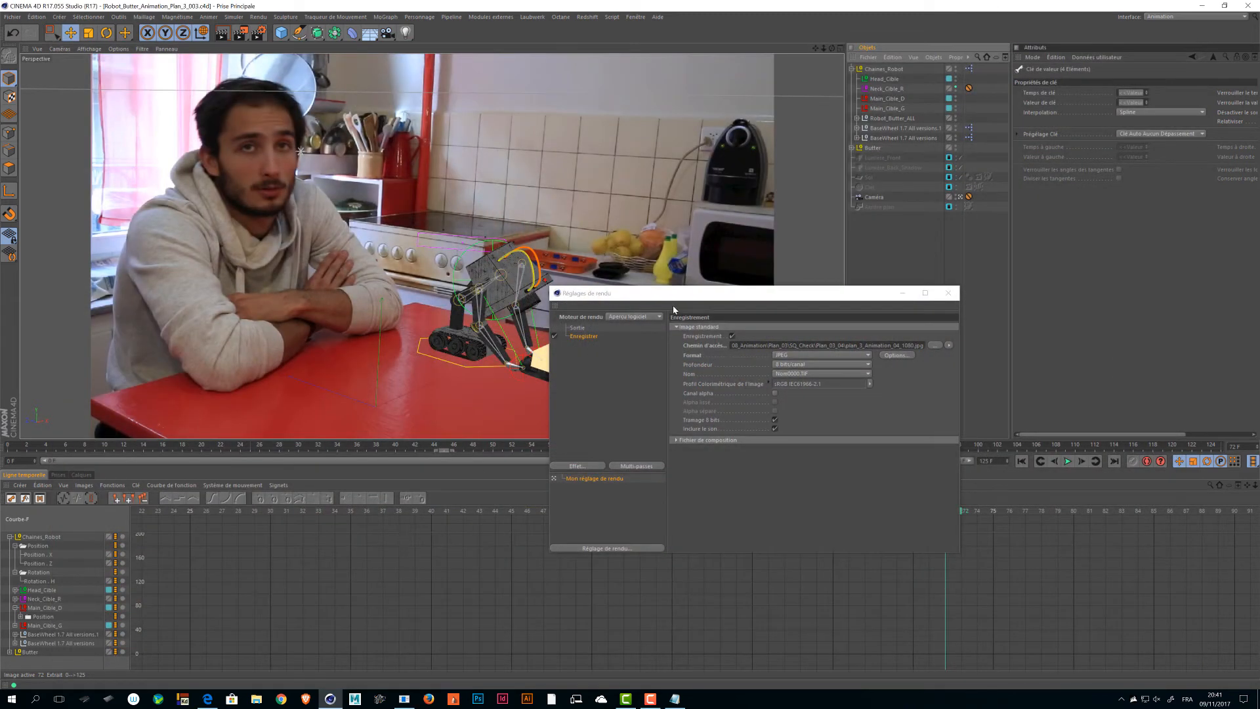
pyautogui.click(952, 293)
pyautogui.click(10, 450)
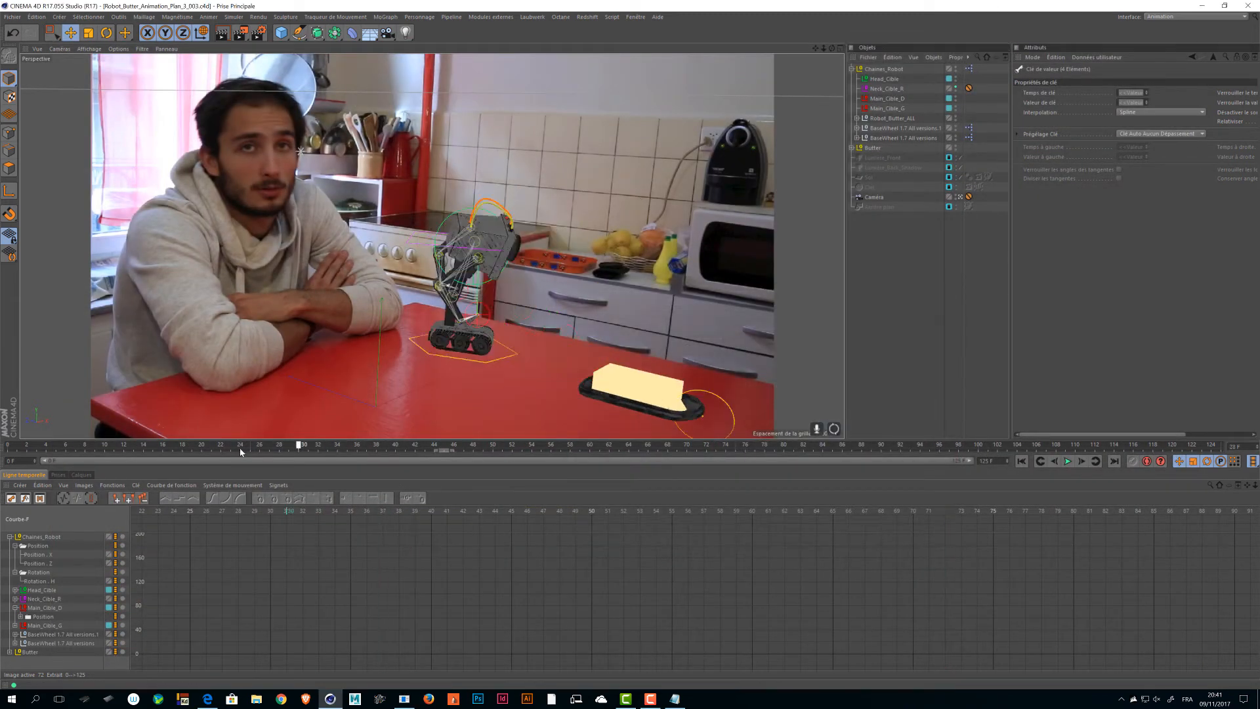
pyautogui.moveTo(10, 450); pyautogui.dragTo(155, 469)
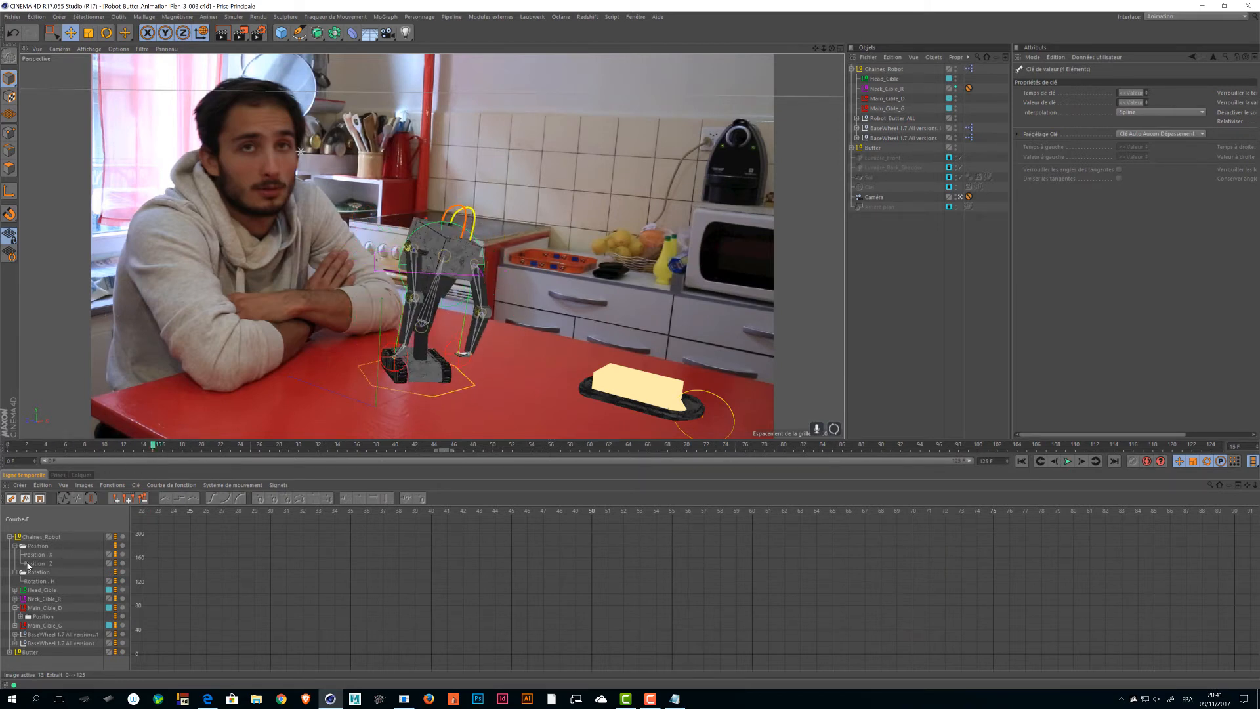
# - Lower the Chaines_Robot Rotation.H key at frame 13 to about -132.8° on its curve
pyautogui.click(244, 589)
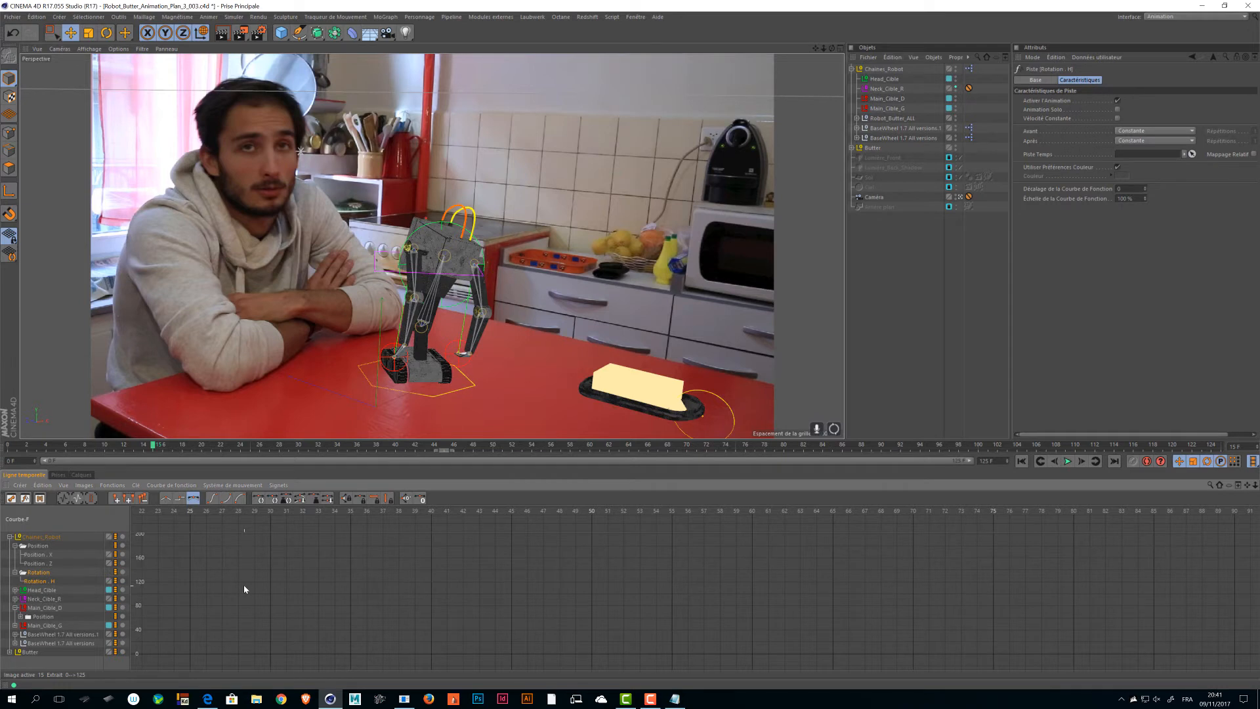
pyautogui.press('h')
pyautogui.click(302, 545)
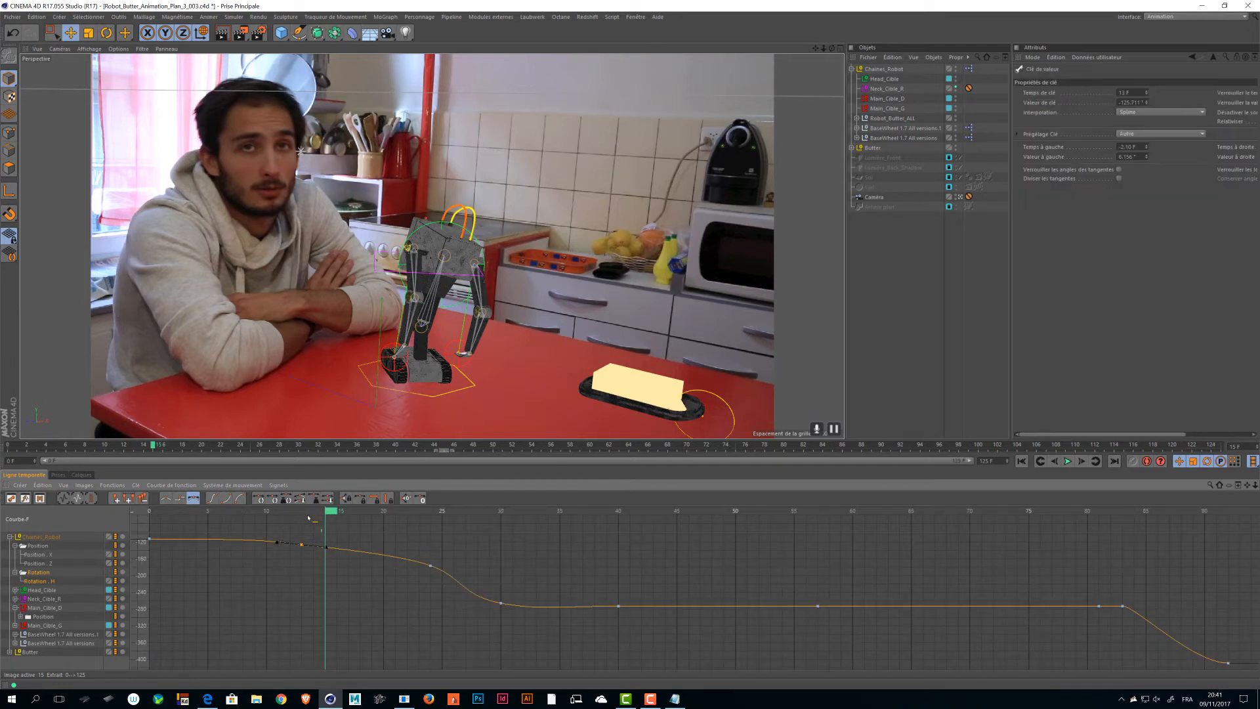
pyautogui.moveTo(309, 518); pyautogui.dragTo(304, 520)
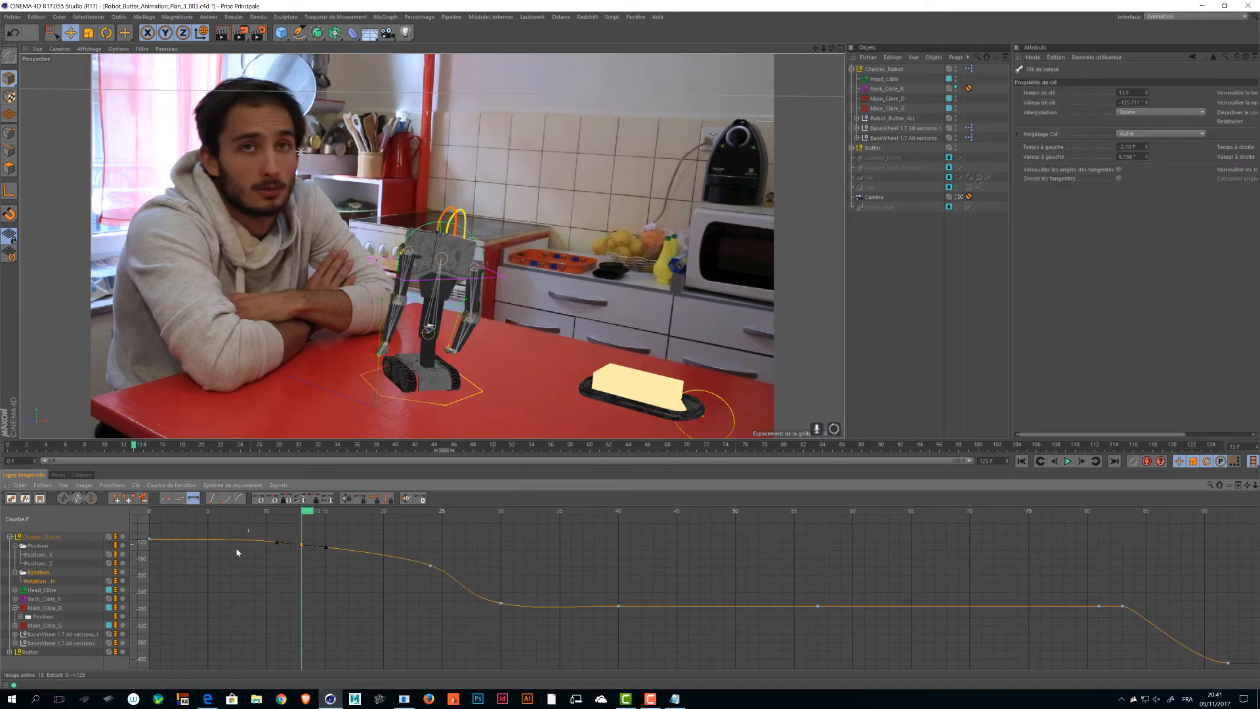
pyautogui.moveTo(237, 552); pyautogui.dragTo(270, 583, button='middle')
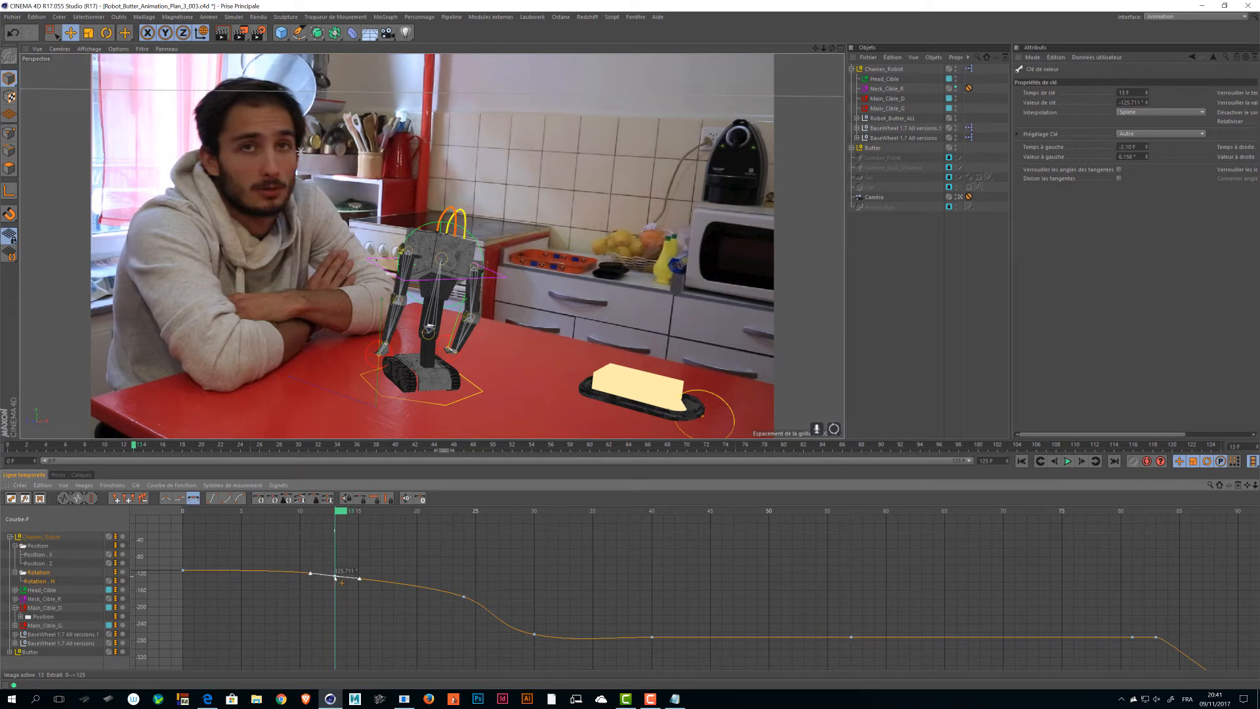
pyautogui.moveTo(254, 559); pyautogui.dragTo(182, 586)
pyautogui.moveTo(338, 510)
pyautogui.mouseDown()
pyautogui.moveTo(223, 511)
pyautogui.moveTo(385, 515)
pyautogui.moveTo(302, 516)
pyautogui.moveTo(234, 534)
pyautogui.moveTo(353, 537)
pyautogui.moveTo(339, 539)
pyautogui.mouseUp()
pyautogui.click(182, 570)
pyautogui.moveTo(334, 584); pyautogui.dragTo(337, 584)
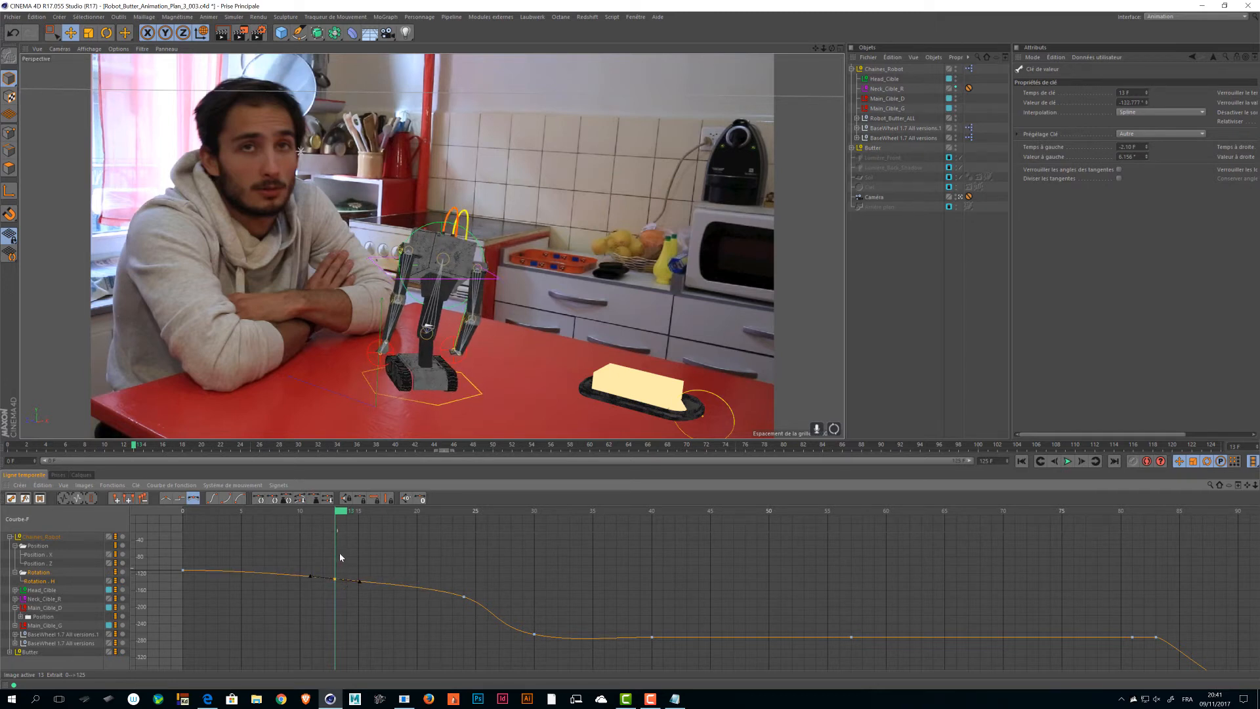
# - Review the robot's animation from frame 13 to frame 59 and save the scene
pyautogui.moveTo(338, 511); pyautogui.dragTo(883, 551)
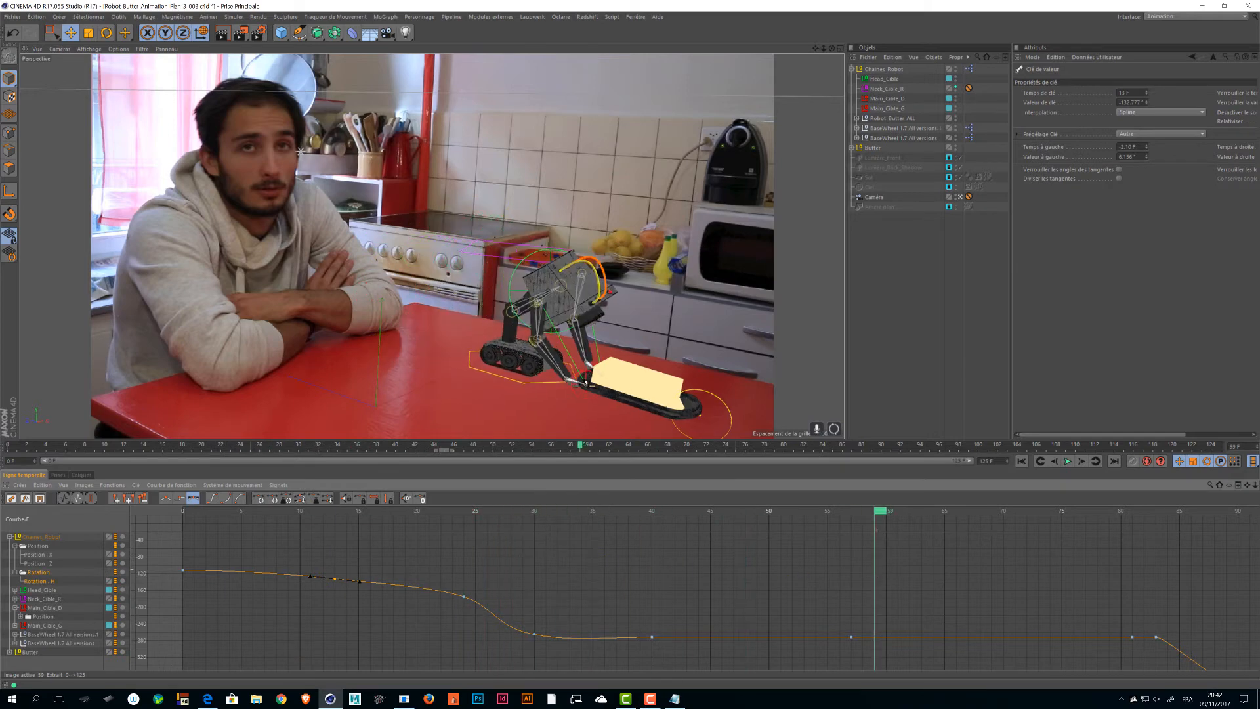
pyautogui.hotkey('ctrl', 's')
pyautogui.keyDown('alt'); pyautogui.moveTo(967, 537); pyautogui.dragTo(946, 566, button='middle'); pyautogui.keyUp('alt')
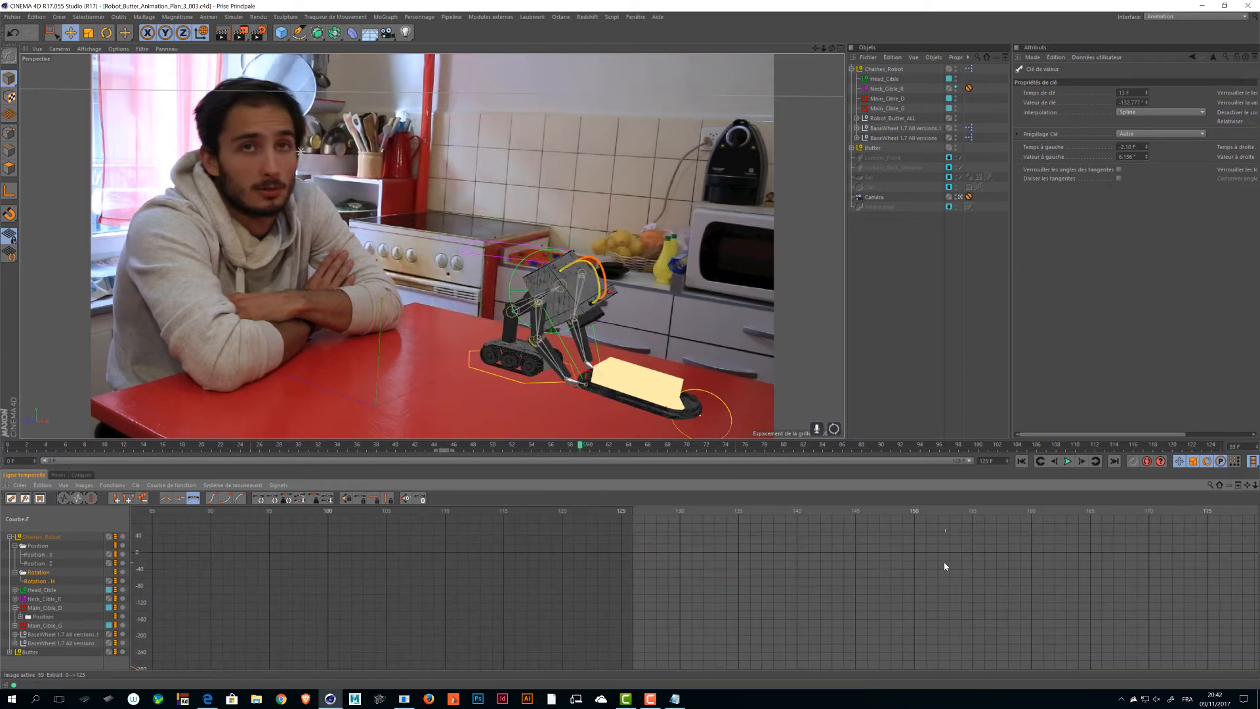
pyautogui.keyDown('alt'); pyautogui.moveTo(862, 589); pyautogui.dragTo(1024, 581, button='middle'); pyautogui.keyUp('alt')
pyautogui.keyDown('alt'); pyautogui.moveTo(1025, 581); pyautogui.dragTo(490, 405, button='right'); pyautogui.keyUp('alt')
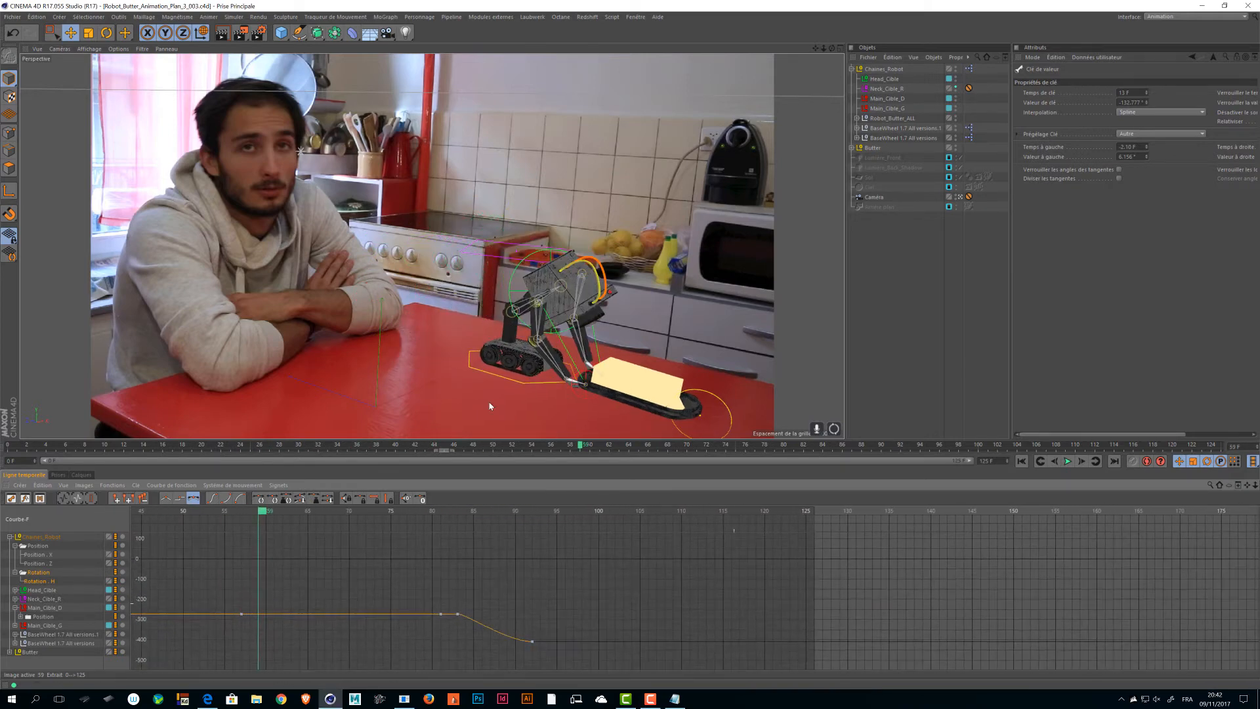
pyautogui.keyDown('alt'); pyautogui.moveTo(135, 535); pyautogui.dragTo(188, 527, button='middle'); pyautogui.keyUp('alt')
# - Collapse the Chaines_Robot tracks to show all its animation curves together, and save the scene
pyautogui.click(9, 536)
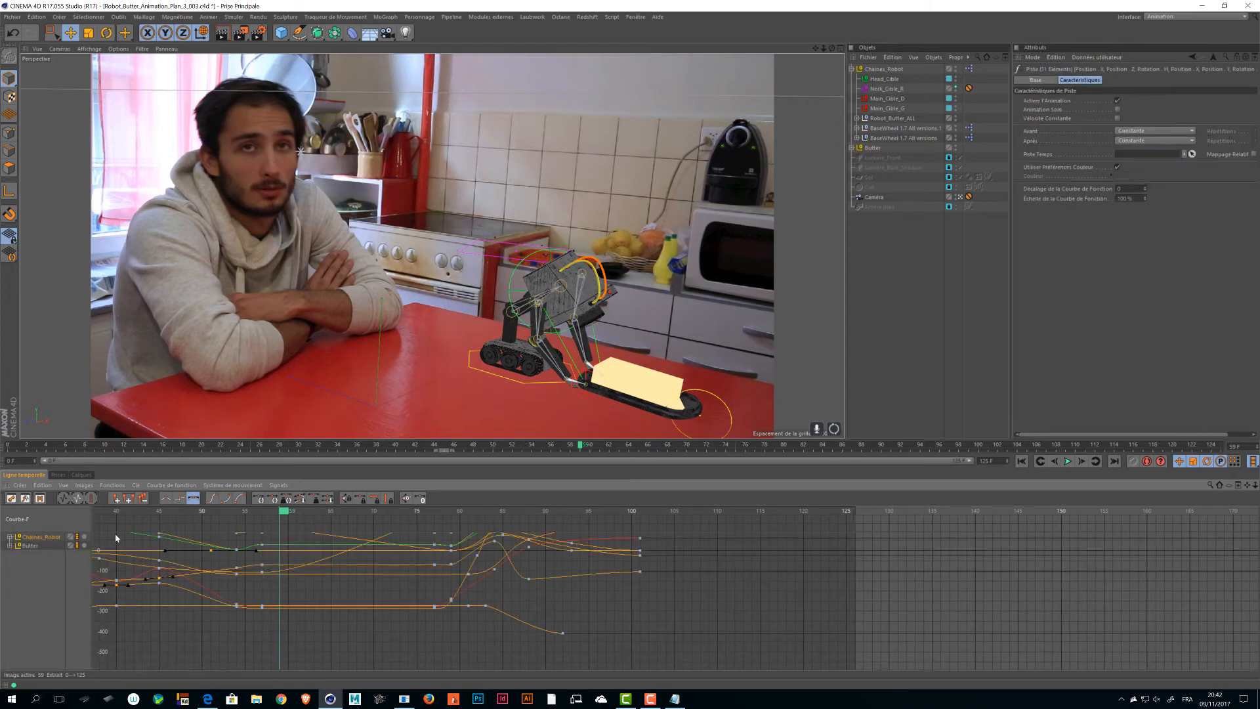
pyautogui.keyDown('alt'); pyautogui.moveTo(390, 560); pyautogui.dragTo(501, 579, button='middle'); pyautogui.keyUp('alt')
pyautogui.press('h')
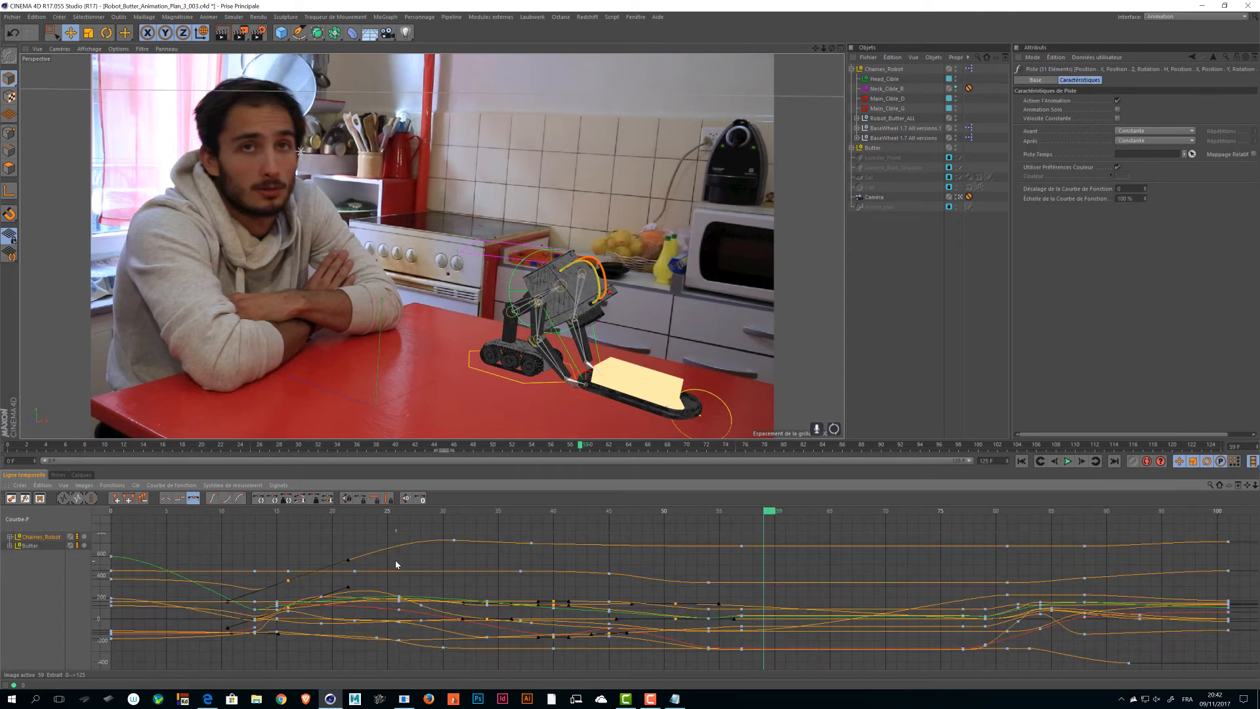
pyautogui.hotkey('ctrl', 's')
pyautogui.keyDown('alt'); pyautogui.moveTo(949, 587); pyautogui.dragTo(904, 588, button='right'); pyautogui.keyUp('alt')
pyautogui.moveTo(967, 588)
pyautogui.keyDown('alt'); pyautogui.mouseDown(button='middle')
pyautogui.moveTo(530, 600)
pyautogui.moveTo(664, 598)
pyautogui.moveTo(616, 600)
pyautogui.moveTo(642, 598)
pyautogui.mouseUp(button='middle'); pyautogui.keyUp('alt')
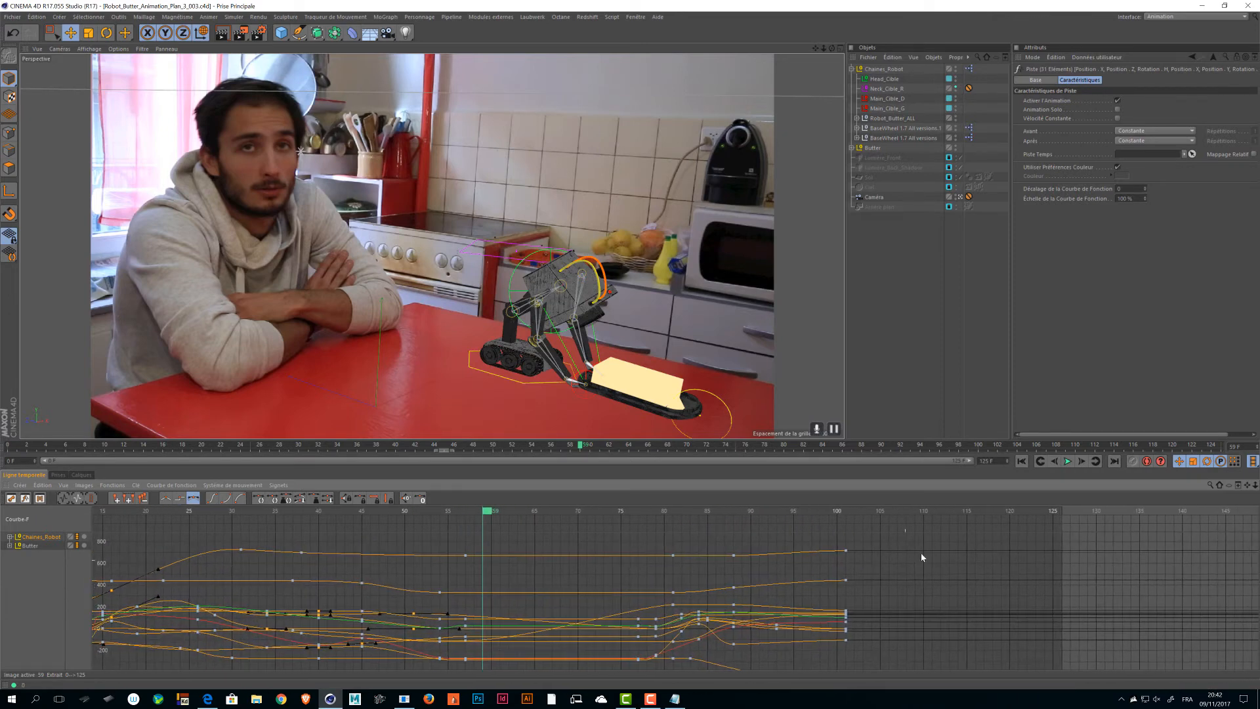
# - Go to frame 109, expand the Chaines_Robot tracks in the timeline, and show only its Position.X and Position.Z curves
pyautogui.moveTo(924, 535); pyautogui.dragTo(834, 648)
pyautogui.moveTo(488, 516); pyautogui.dragTo(911, 525)
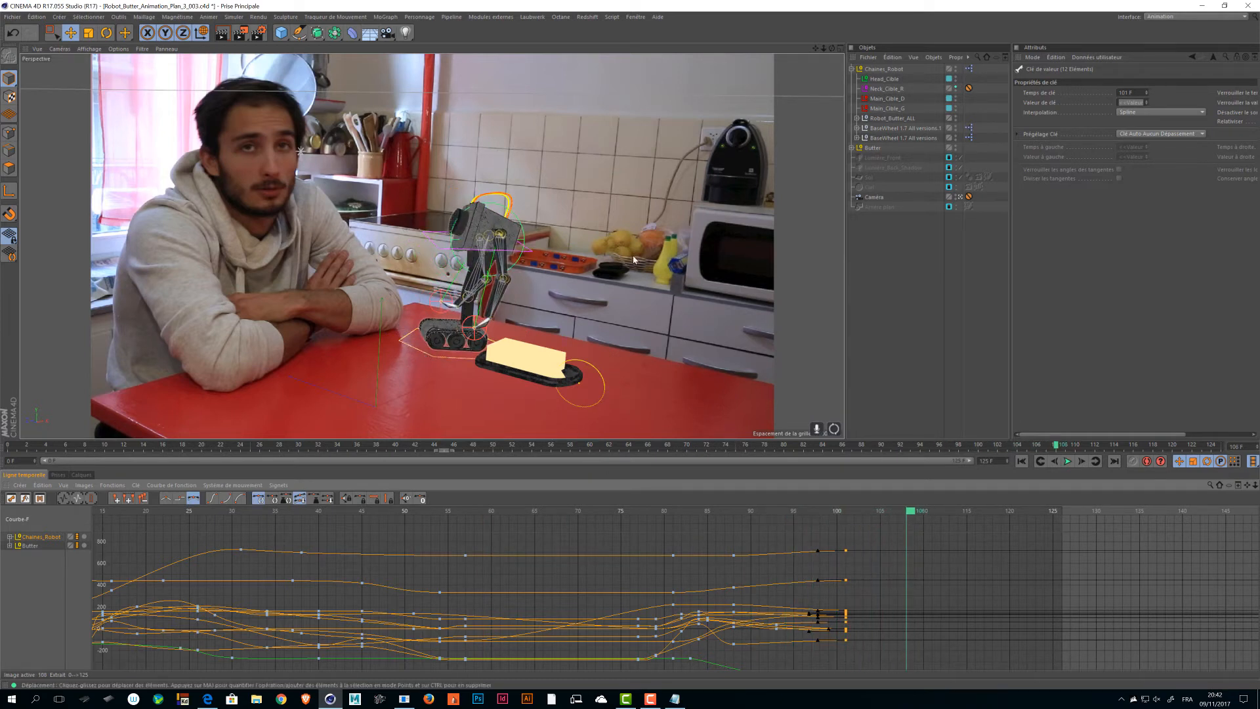
pyautogui.click(883, 69)
pyautogui.moveTo(910, 524)
pyautogui.mouseDown()
pyautogui.moveTo(755, 524)
pyautogui.moveTo(943, 525)
pyautogui.moveTo(918, 527)
pyautogui.mouseUp()
pyautogui.click(83, 540)
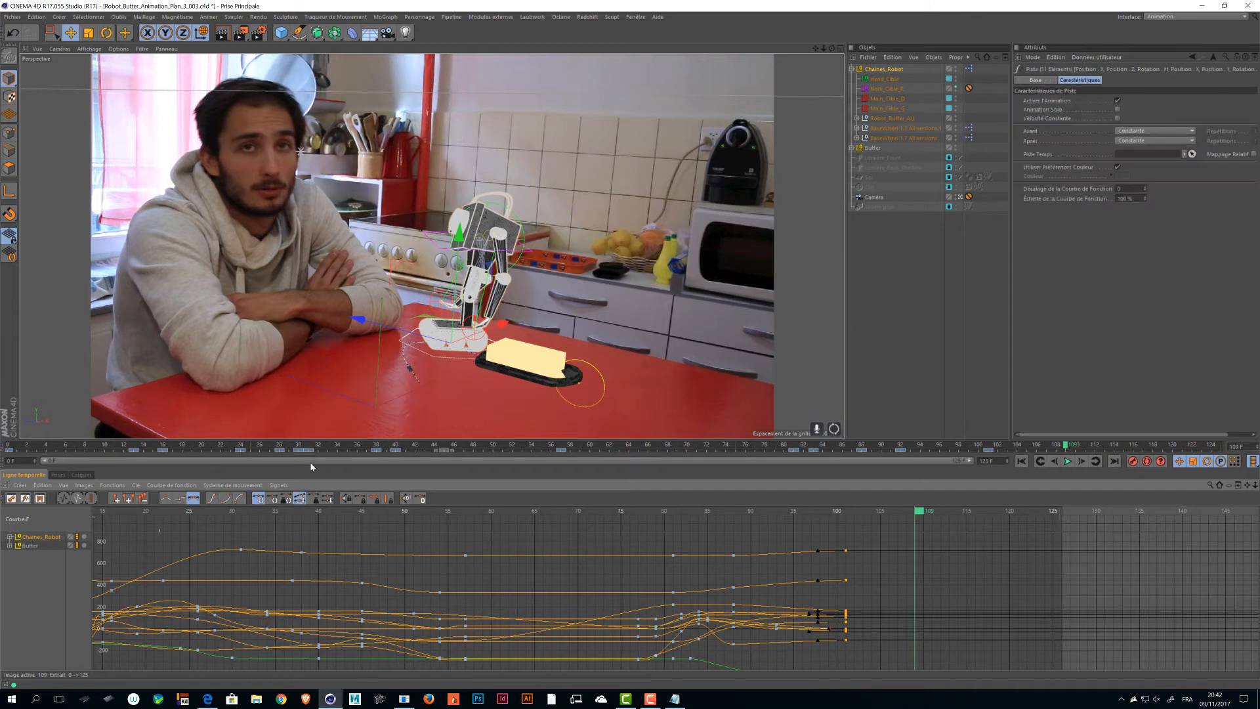
pyautogui.click(10, 537)
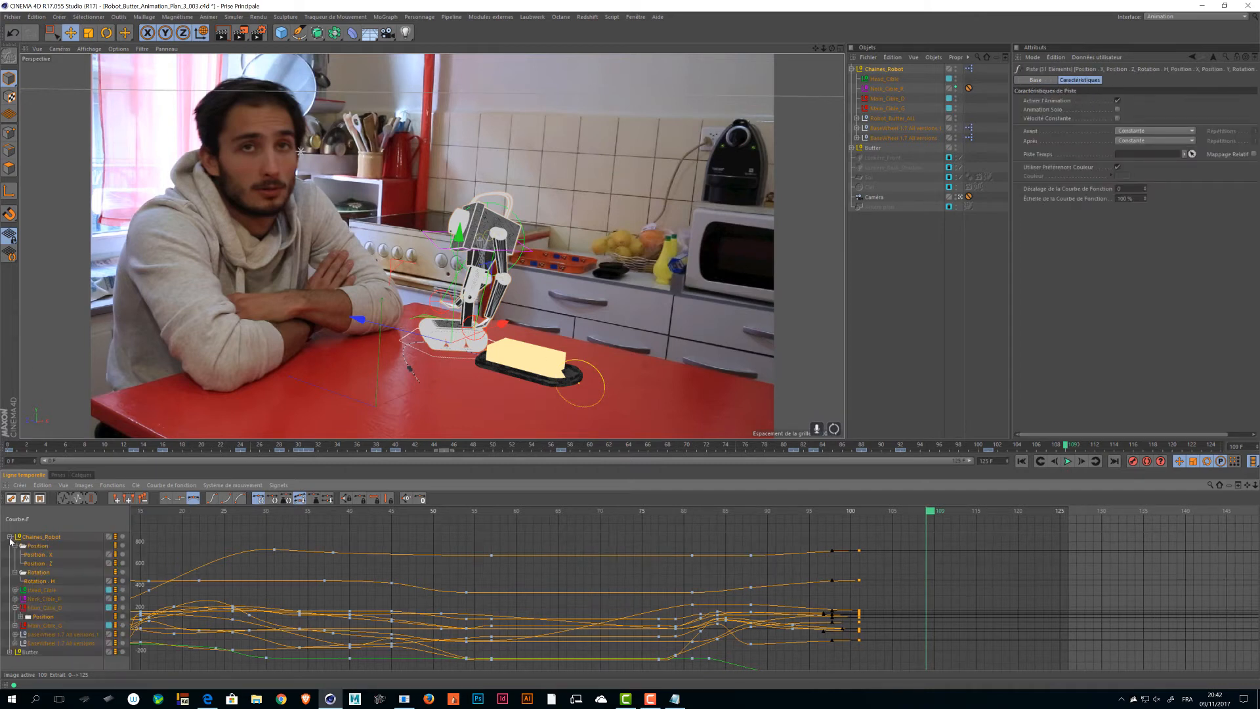
pyautogui.click(36, 556)
pyautogui.keyDown('shift'); pyautogui.click(43, 564); pyautogui.keyUp('shift')
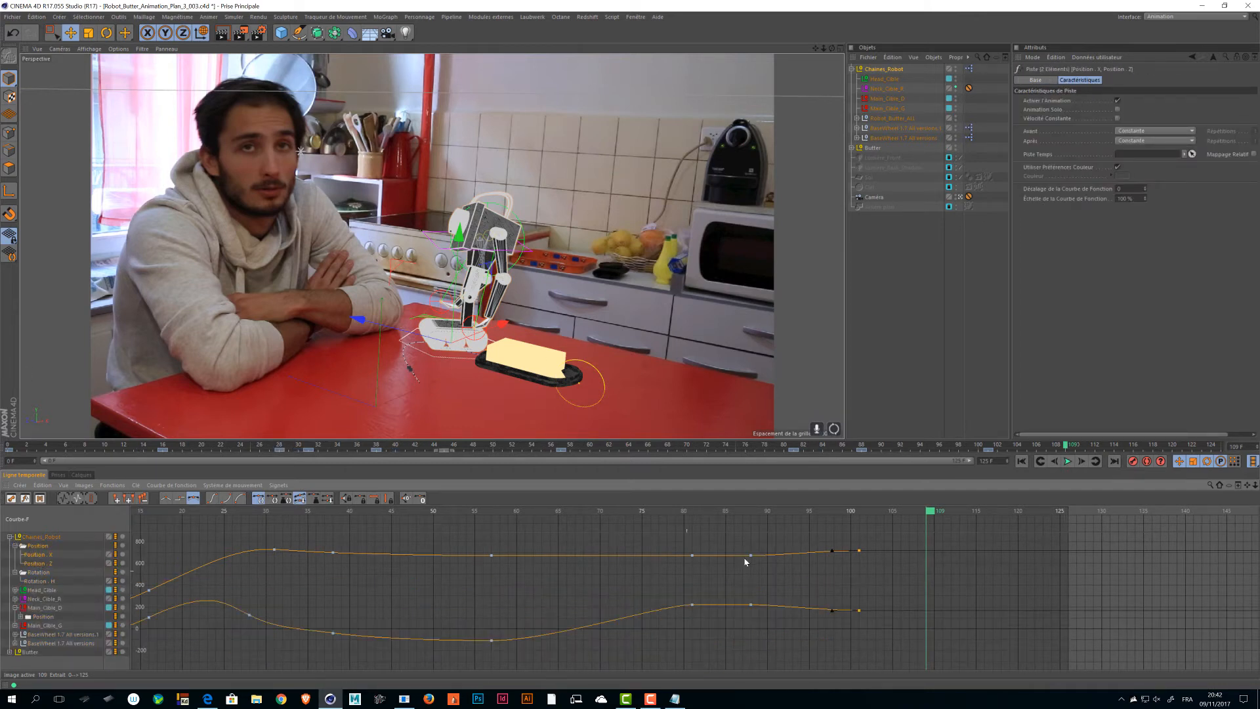
# - Copy the last Position.X and Position.Z keys from frame 101 to frame 109, undoing the extra nudge
pyautogui.moveTo(838, 584); pyautogui.dragTo(839, 645)
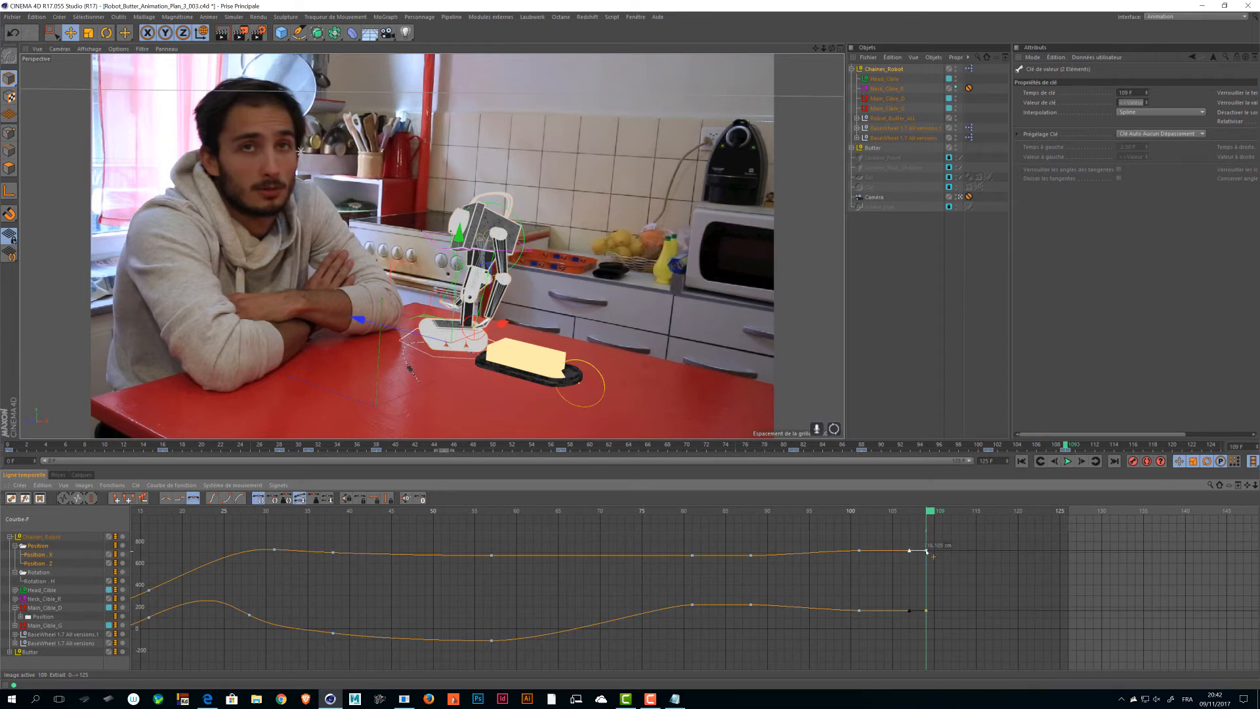
pyautogui.moveTo(926, 551); pyautogui.dragTo(927, 548)
pyautogui.hotkey('ctrl', 'z')
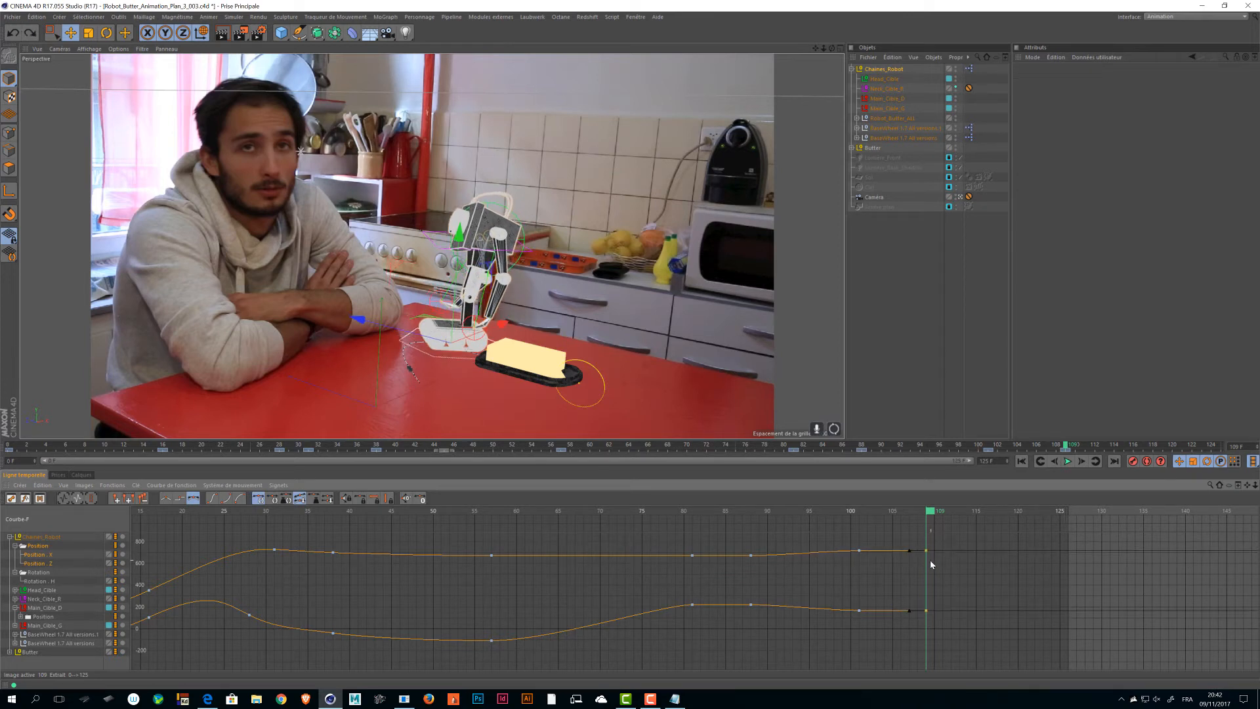
# - Leave the camera view, shift the robot to X 768.938 cm and Z 114.102 cm, and record both positions at frame 109
pyautogui.scroll(3, 918, 551)
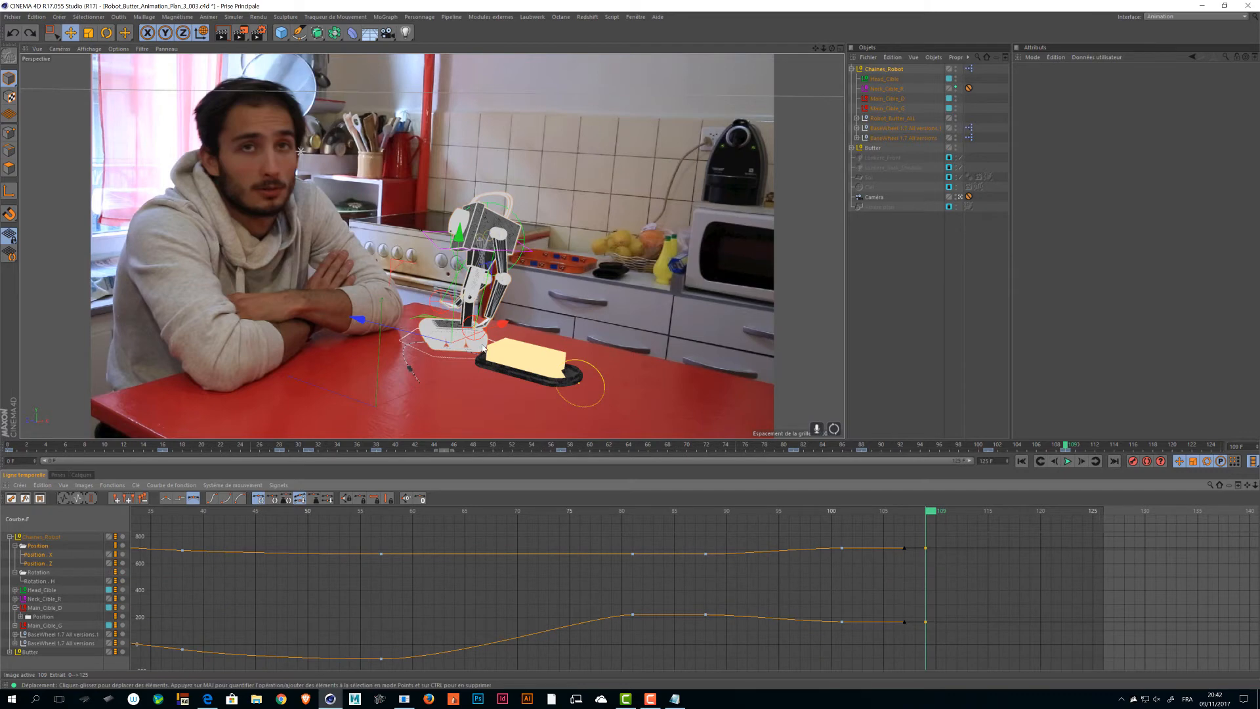
pyautogui.click(961, 197)
pyautogui.keyDown('alt'); pyautogui.moveTo(558, 161); pyautogui.dragTo(438, 250); pyautogui.keyUp('alt')
pyautogui.keyDown('alt'); pyautogui.moveTo(432, 246); pyautogui.dragTo(567, 315, button='right'); pyautogui.keyUp('alt')
pyautogui.keyDown('alt'); pyautogui.moveTo(568, 317); pyautogui.dragTo(355, 229); pyautogui.keyUp('alt')
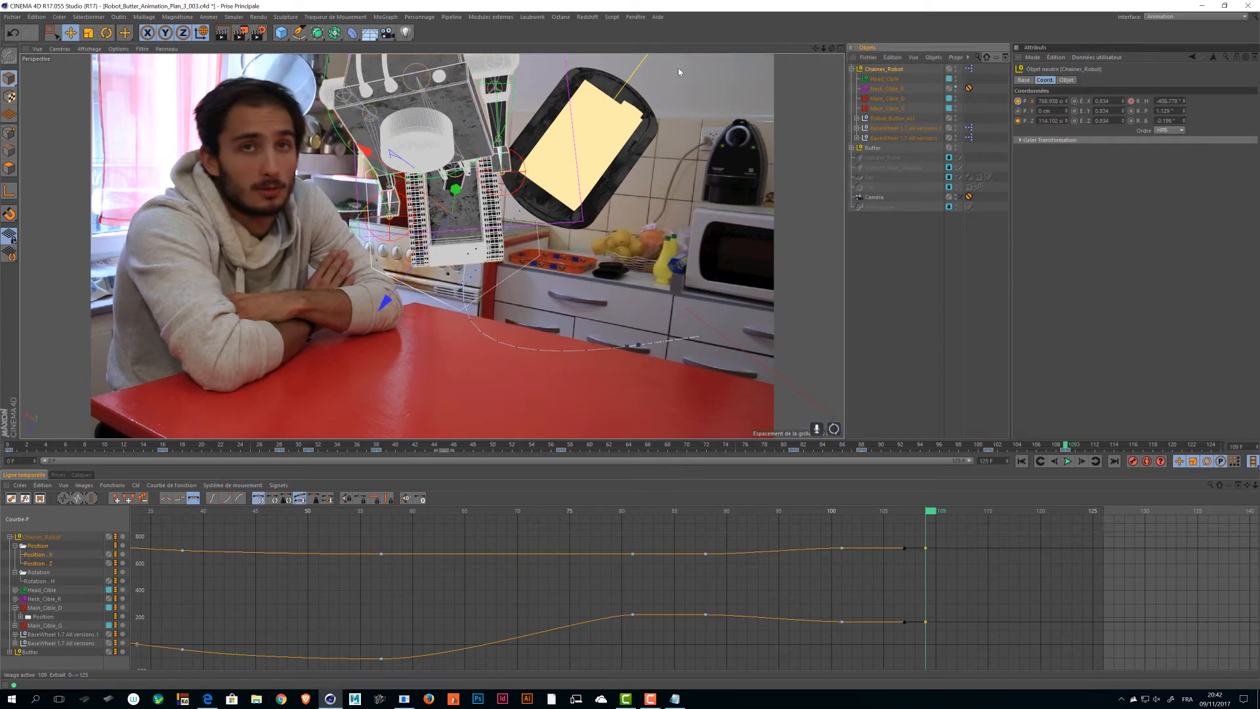
pyautogui.click(1018, 101)
pyautogui.click(1019, 121)
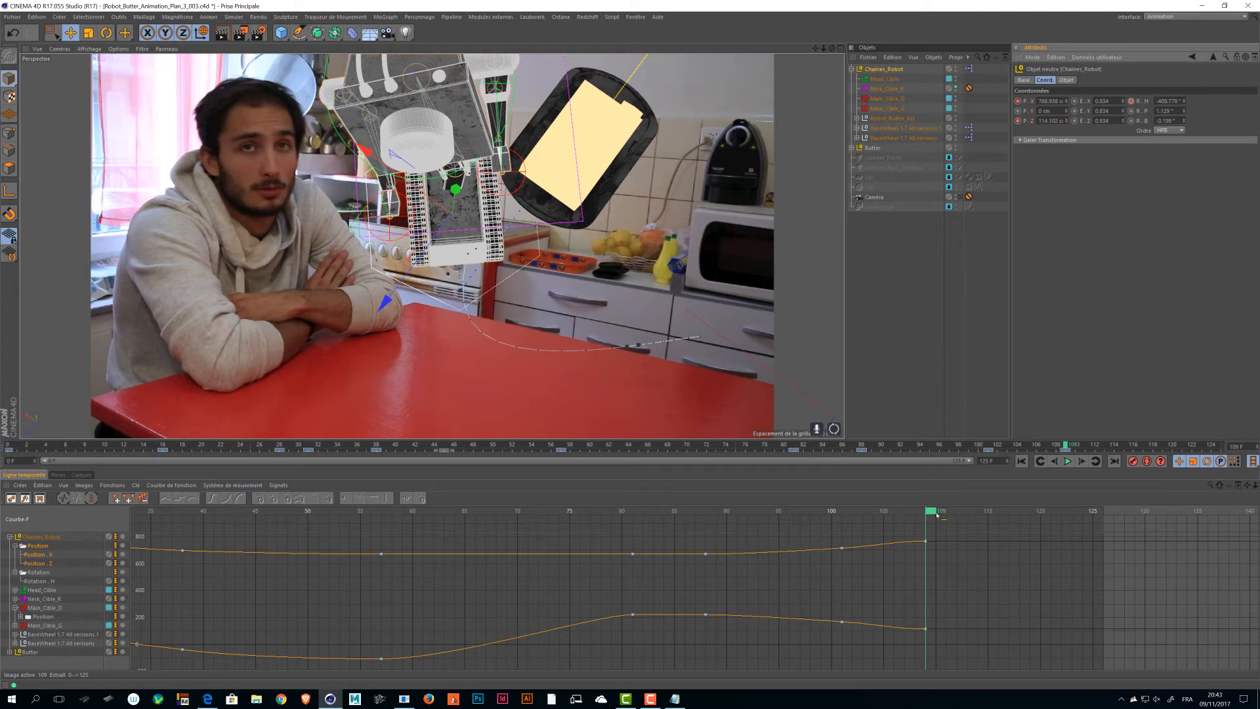
# - Move the frame 109 Position.X and Position.Z keys to frame 126, and play the animation through the scene camera
pyautogui.moveTo(920, 514)
pyautogui.mouseDown()
pyautogui.moveTo(760, 514)
pyautogui.moveTo(895, 515)
pyautogui.moveTo(961, 542)
pyautogui.moveTo(930, 543)
pyautogui.mouseUp()
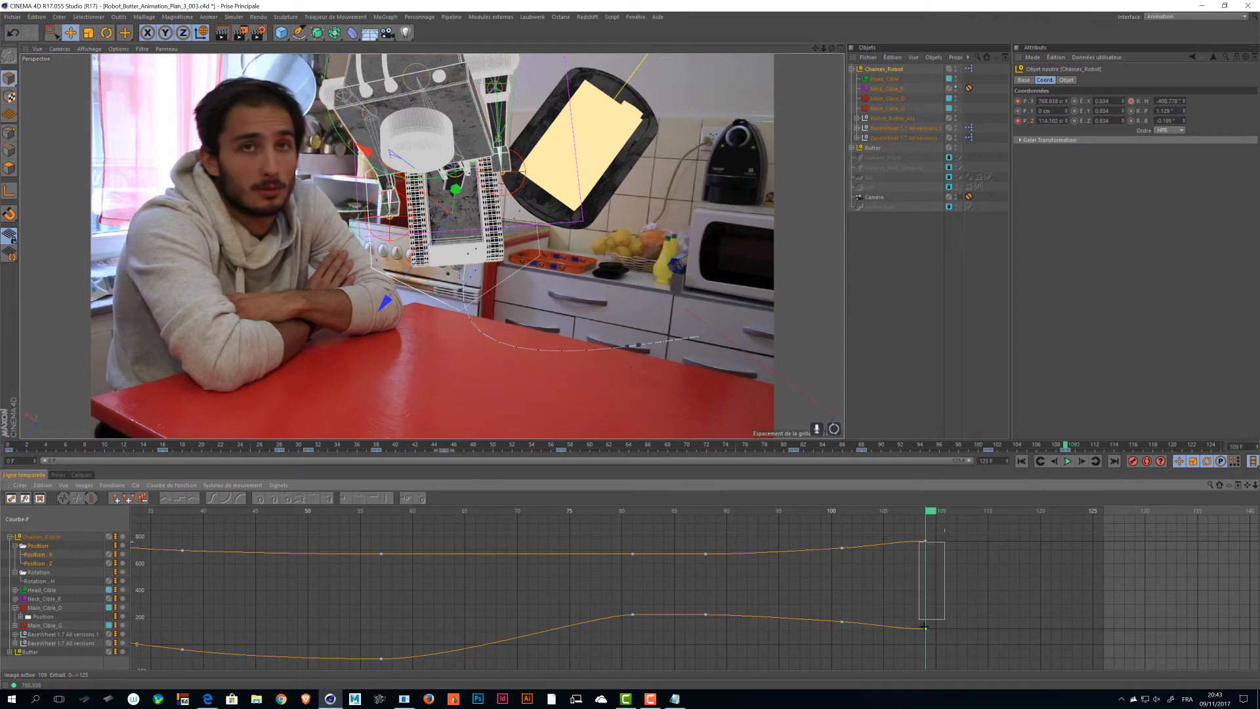
pyautogui.moveTo(925, 627); pyautogui.dragTo(1105, 625)
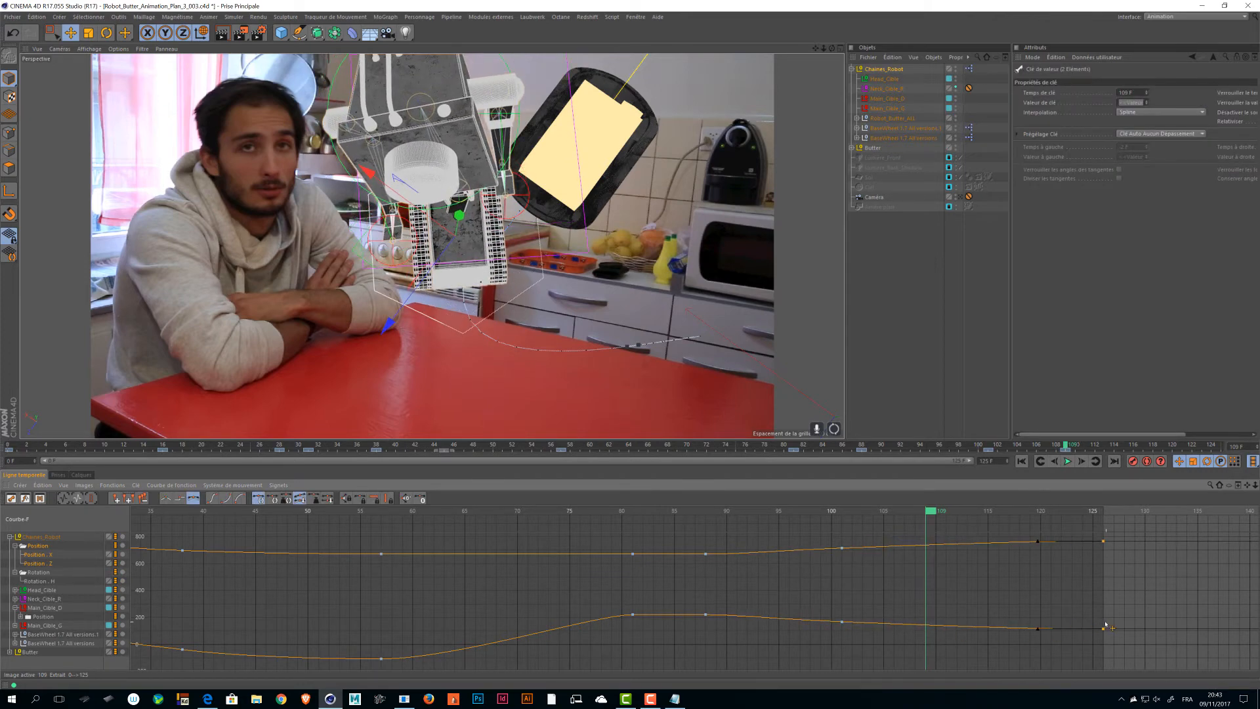
pyautogui.keyDown('alt'); pyautogui.moveTo(617, 342); pyautogui.dragTo(988, 188); pyautogui.keyUp('alt')
pyautogui.click(961, 197)
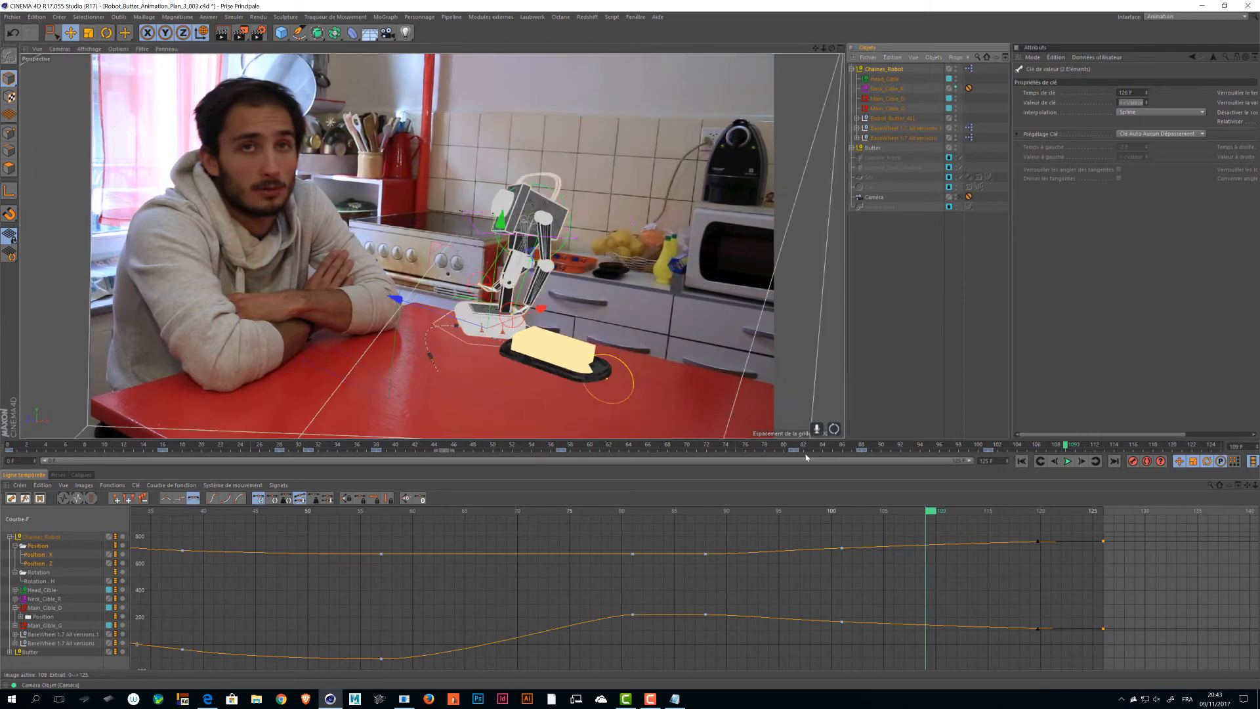
pyautogui.moveTo(930, 514); pyautogui.dragTo(792, 523)
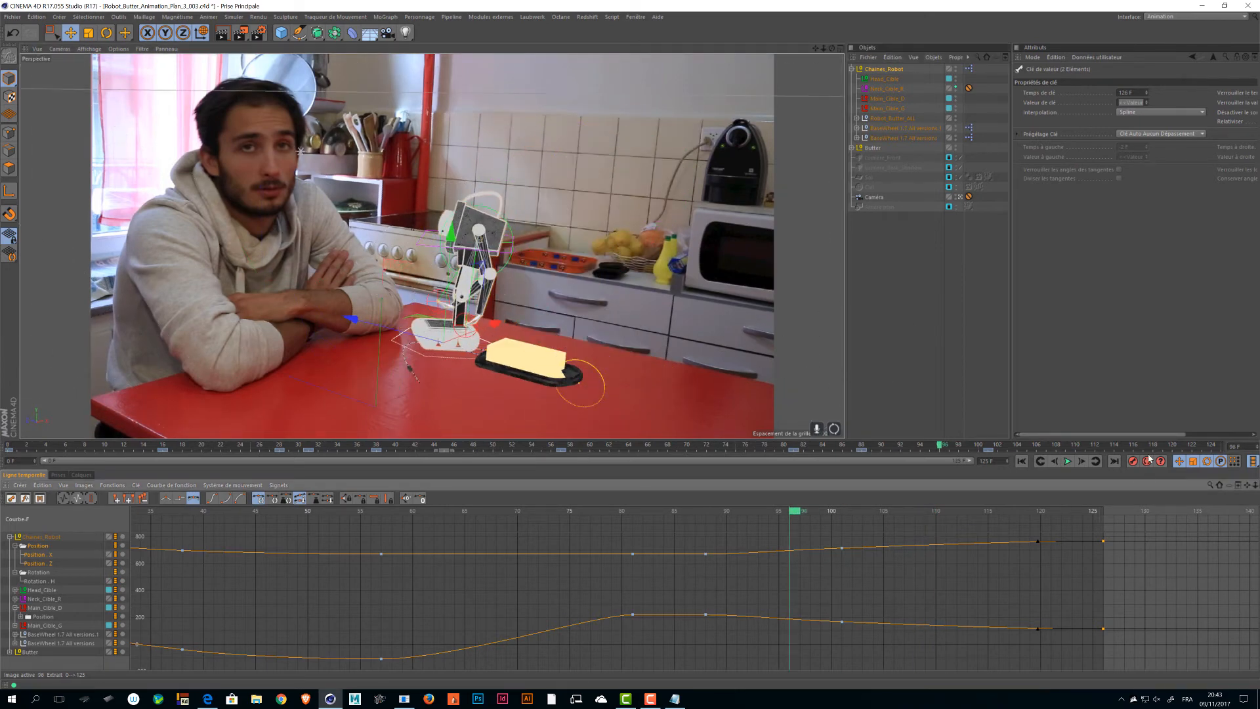
pyautogui.click(1066, 462)
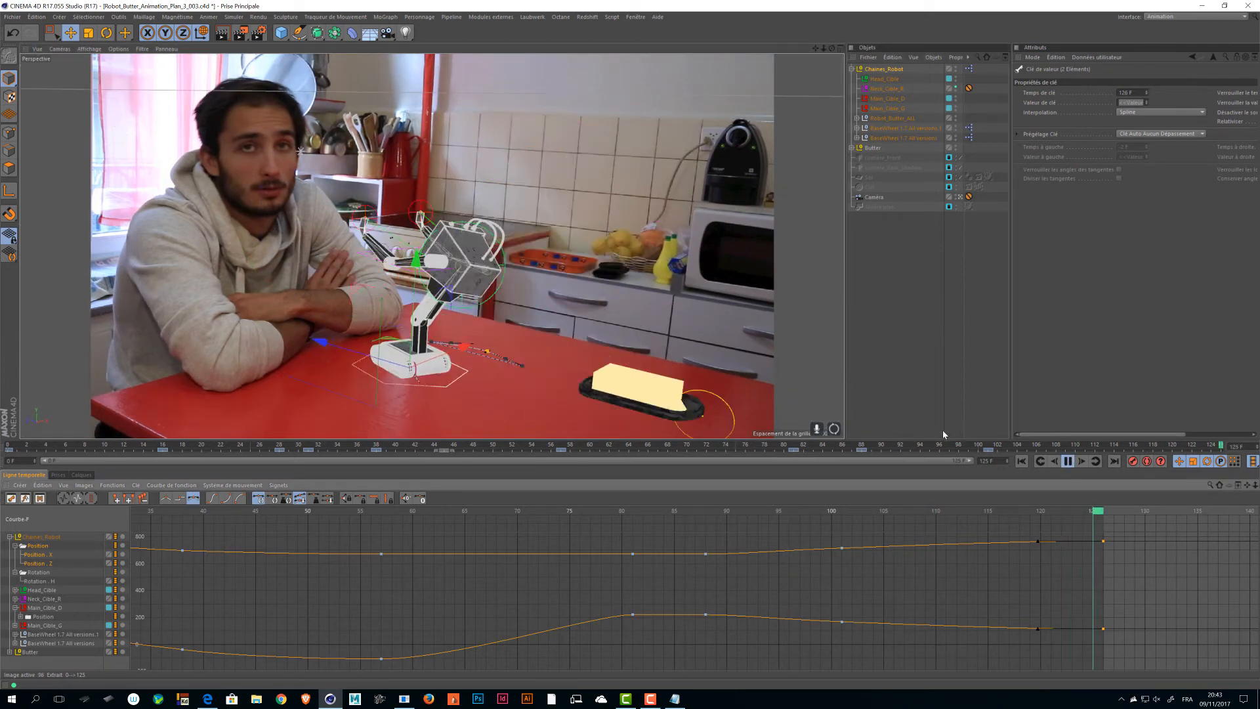
pyautogui.click(1067, 462)
# - Set the last Position.X key at frame 126 to 725 cm
pyautogui.keyDown('alt'); pyautogui.moveTo(1132, 542); pyautogui.dragTo(1131, 525, button='right'); pyautogui.keyUp('alt')
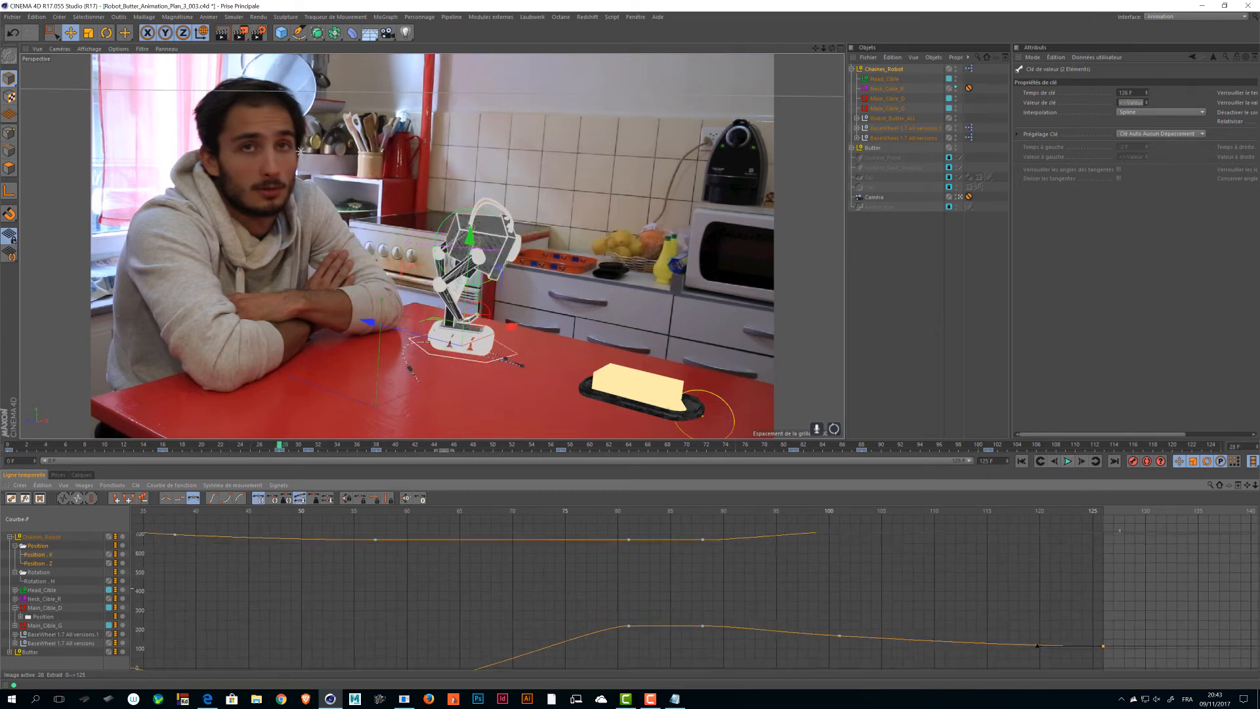
pyautogui.keyDown('alt'); pyautogui.moveTo(1114, 531); pyautogui.dragTo(889, 556, button='middle'); pyautogui.keyUp('alt')
pyautogui.keyDown('alt'); pyautogui.moveTo(889, 618); pyautogui.dragTo(875, 603, button='middle'); pyautogui.keyUp('alt')
pyautogui.keyDown('alt'); pyautogui.moveTo(1012, 583); pyautogui.dragTo(1012, 603, button='right'); pyautogui.keyUp('alt')
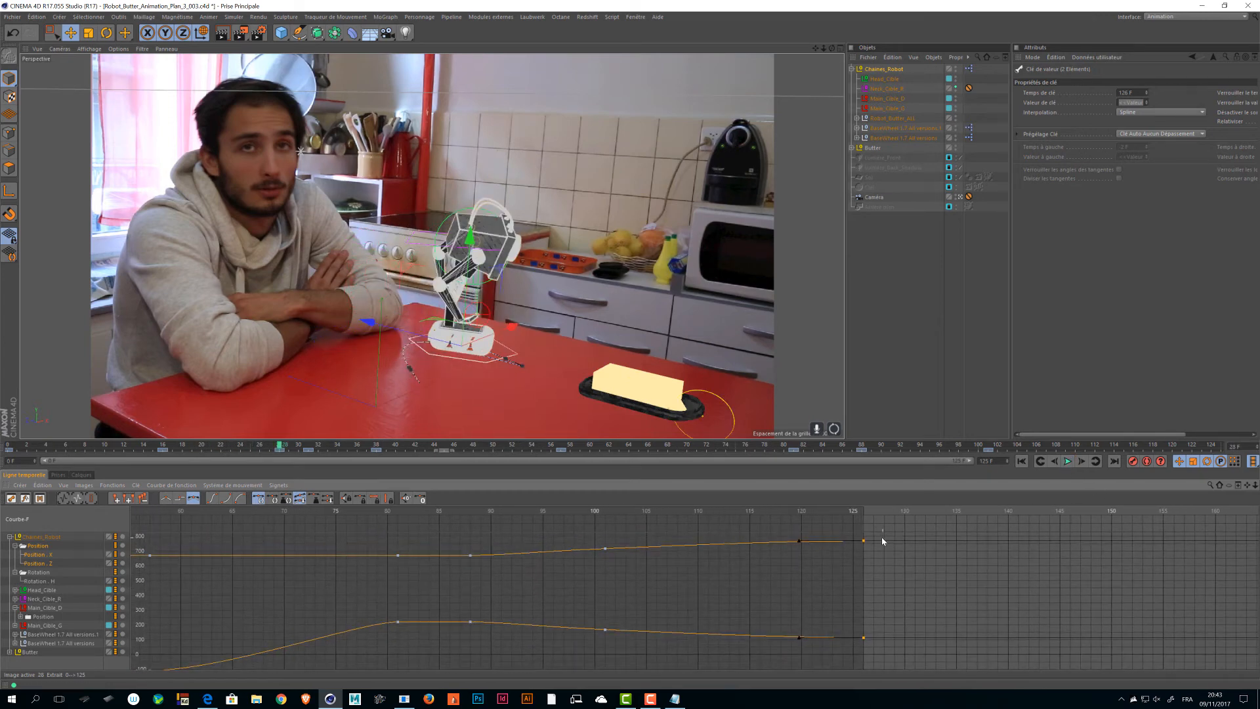
pyautogui.moveTo(881, 538); pyautogui.dragTo(849, 550)
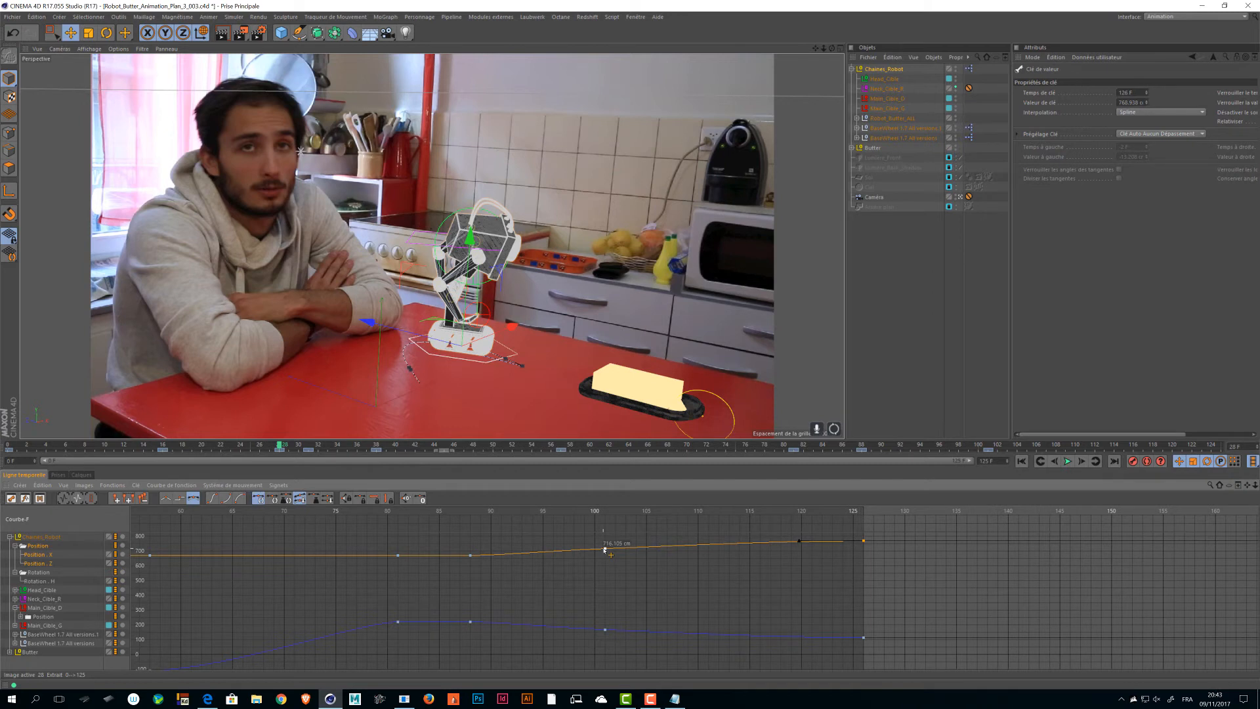
pyautogui.doubleClick(865, 541)
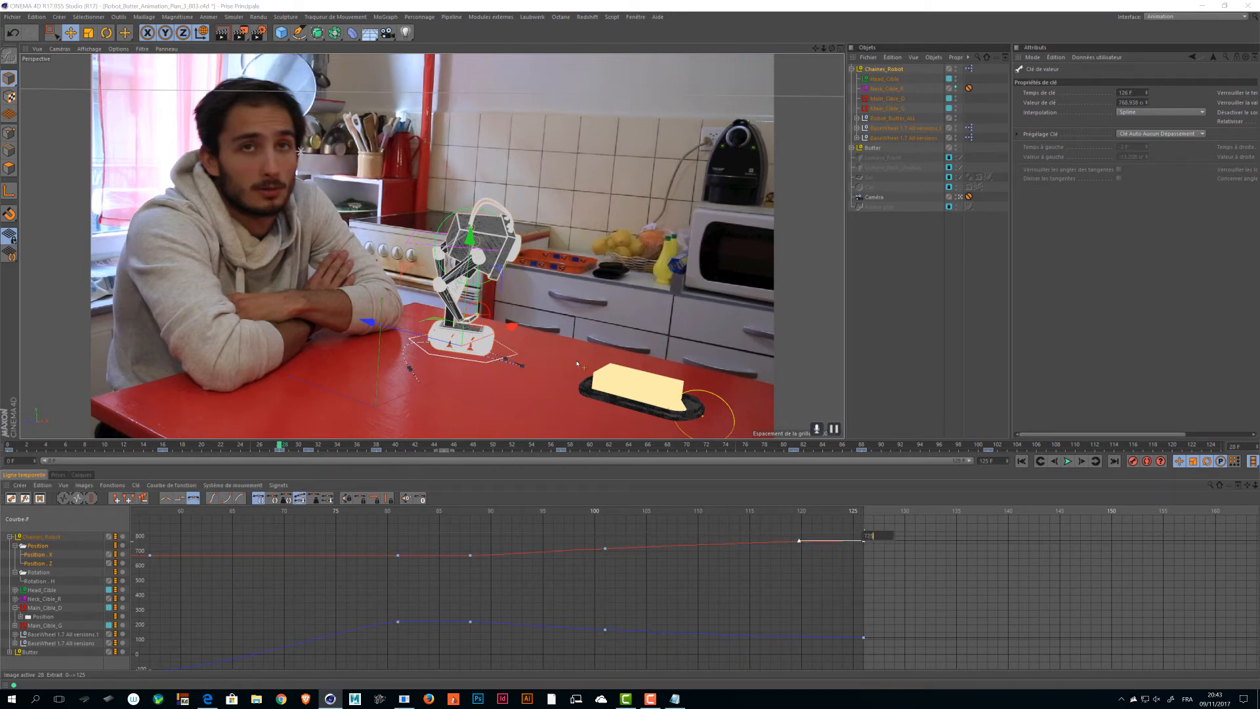
pyautogui.write('725')
pyautogui.press('Return')
# - Compare the frame 101 position keys, and set the last Position.Z key at frame 126 to 145 cm
pyautogui.moveTo(667, 535); pyautogui.dragTo(562, 576)
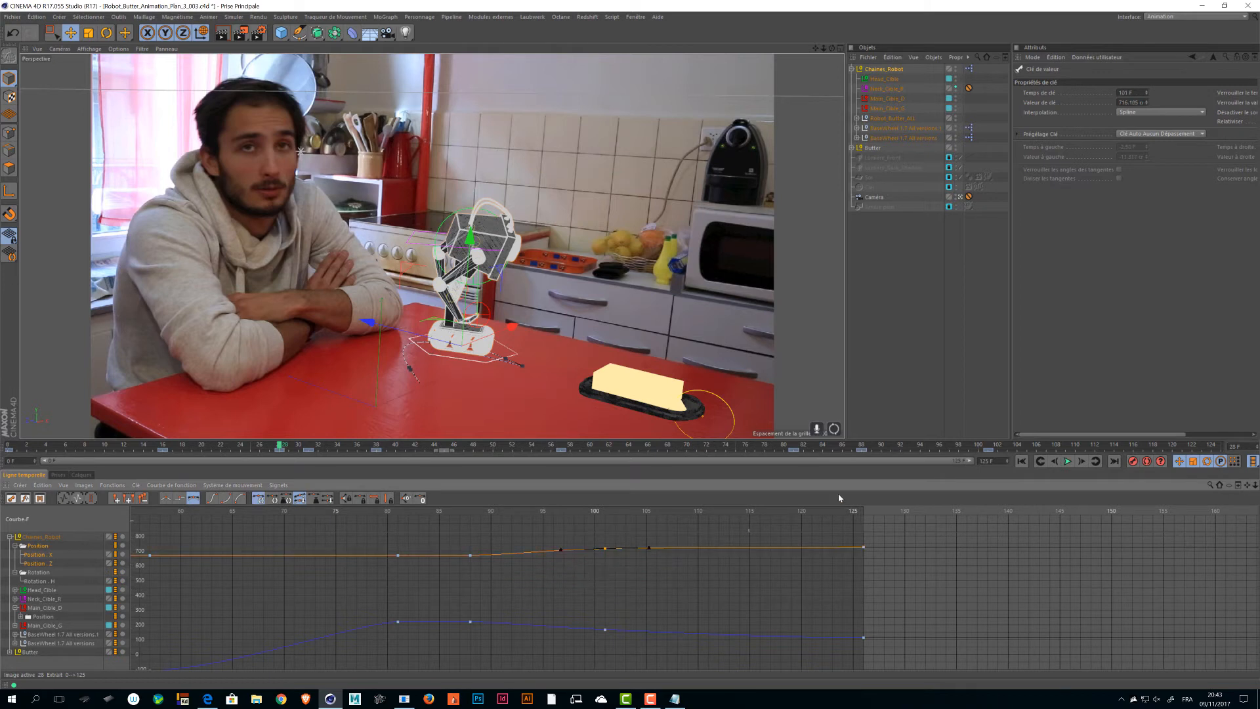
pyautogui.click(605, 630)
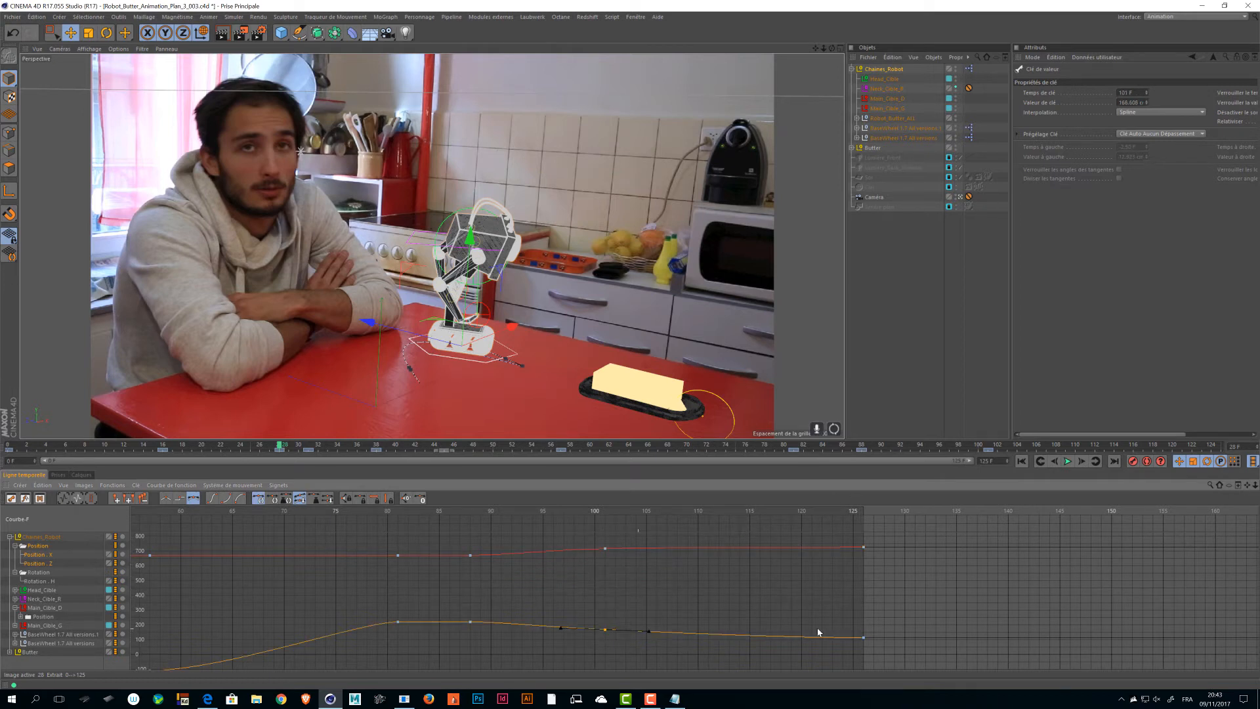
pyautogui.doubleClick(864, 638)
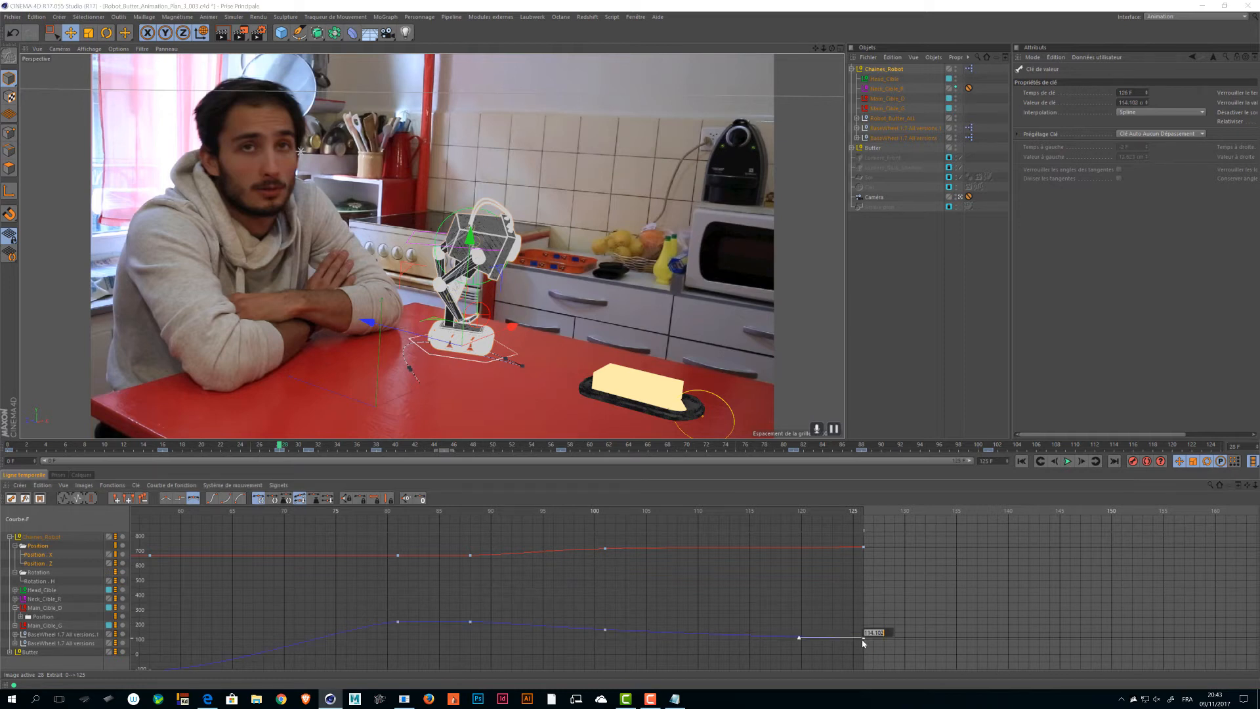
pyautogui.write('145')
pyautogui.press('Return')
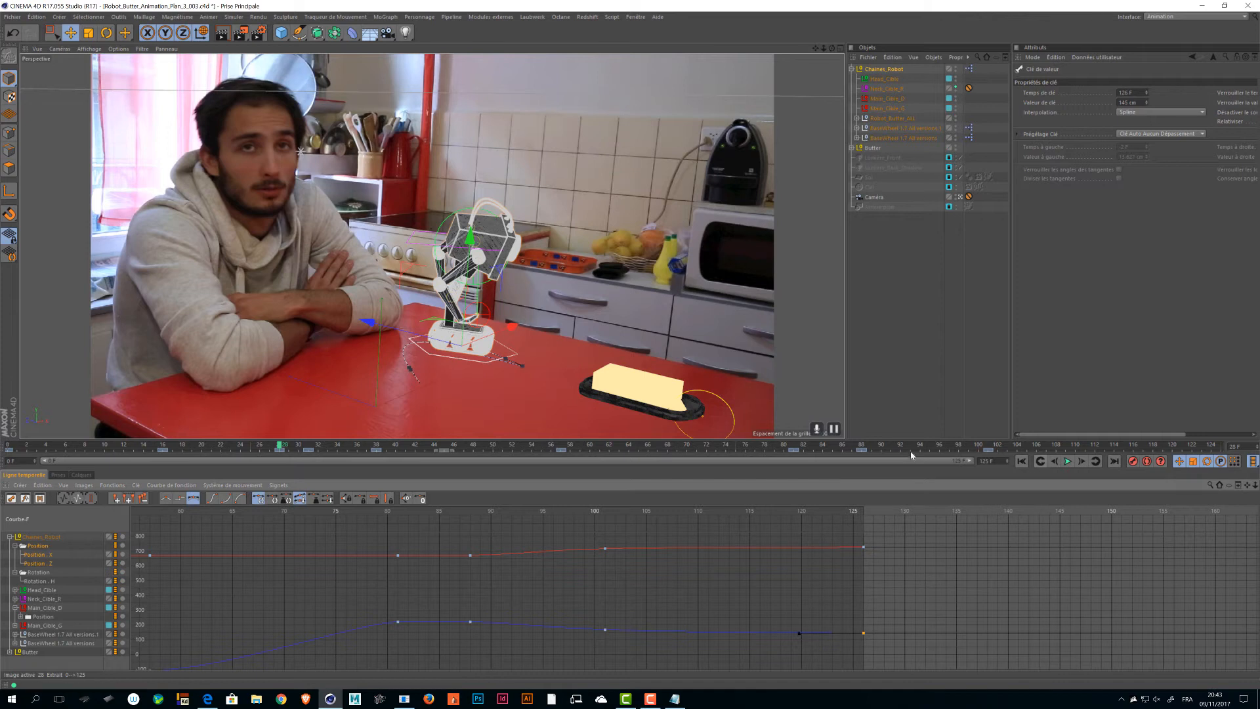
# - Play the end of the animation to check the robot's final forward drift
pyautogui.moveTo(906, 445); pyautogui.dragTo(805, 446)
pyautogui.click(1068, 462)
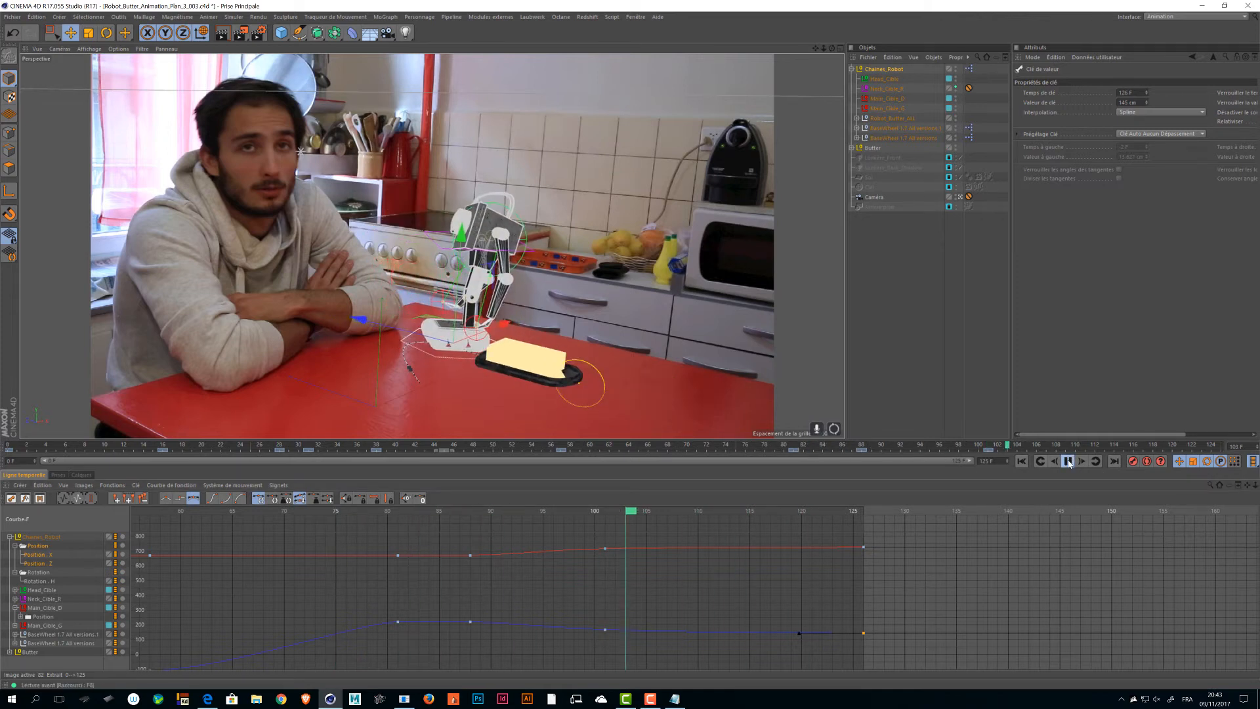
pyautogui.click(1069, 463)
# - Copy the Position.X and Position.Z keys from frame 101 to frame 125, and delete the two keys at frame 126
pyautogui.moveTo(836, 514); pyautogui.dragTo(608, 514)
pyautogui.click(586, 534)
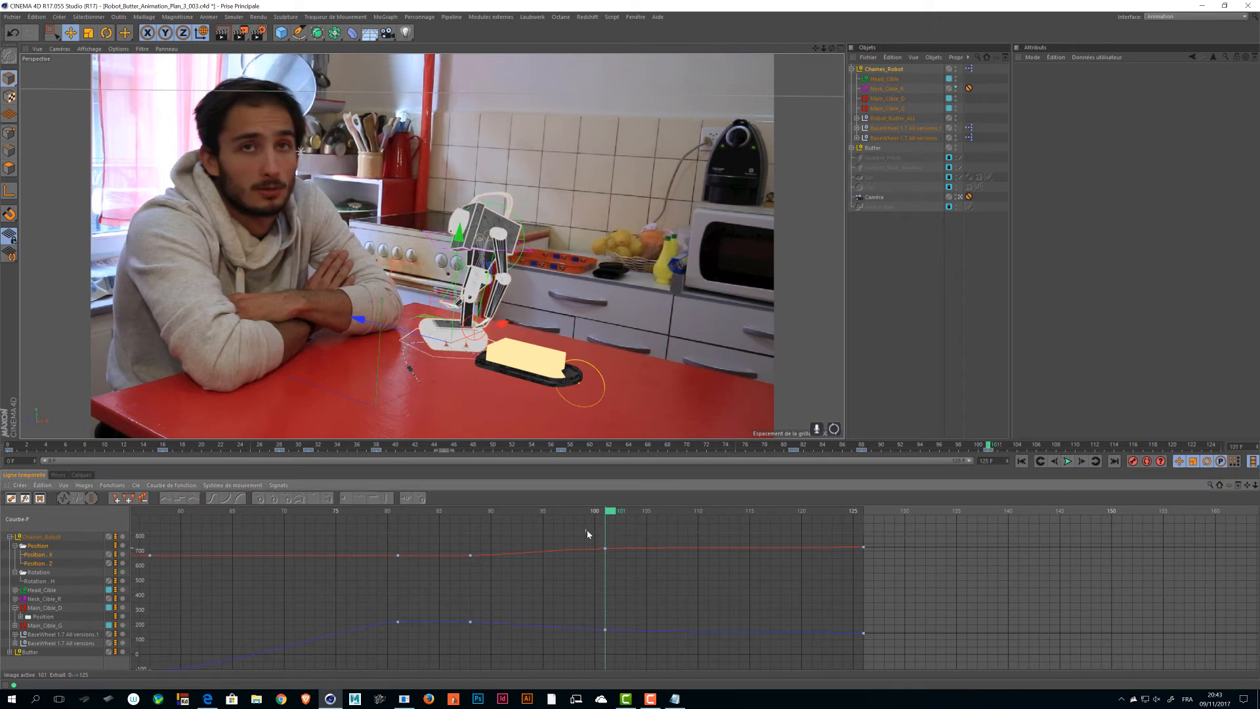
pyautogui.moveTo(581, 556); pyautogui.dragTo(654, 635)
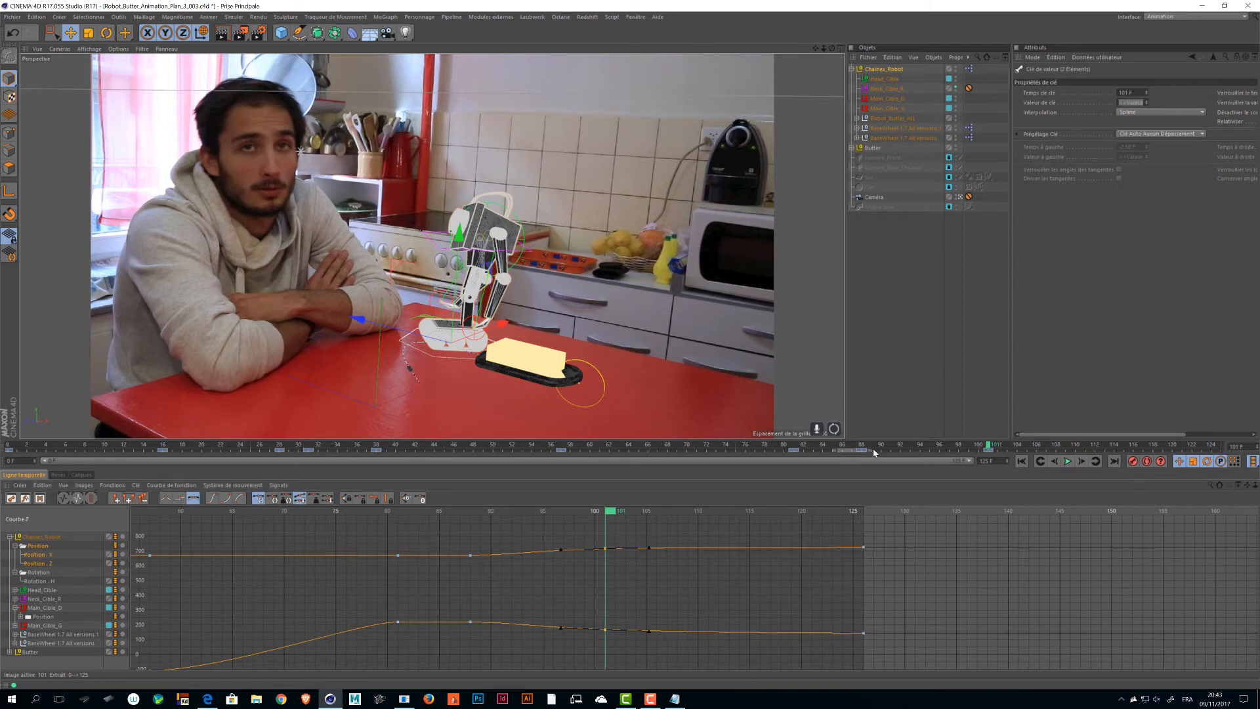
pyautogui.click(867, 512)
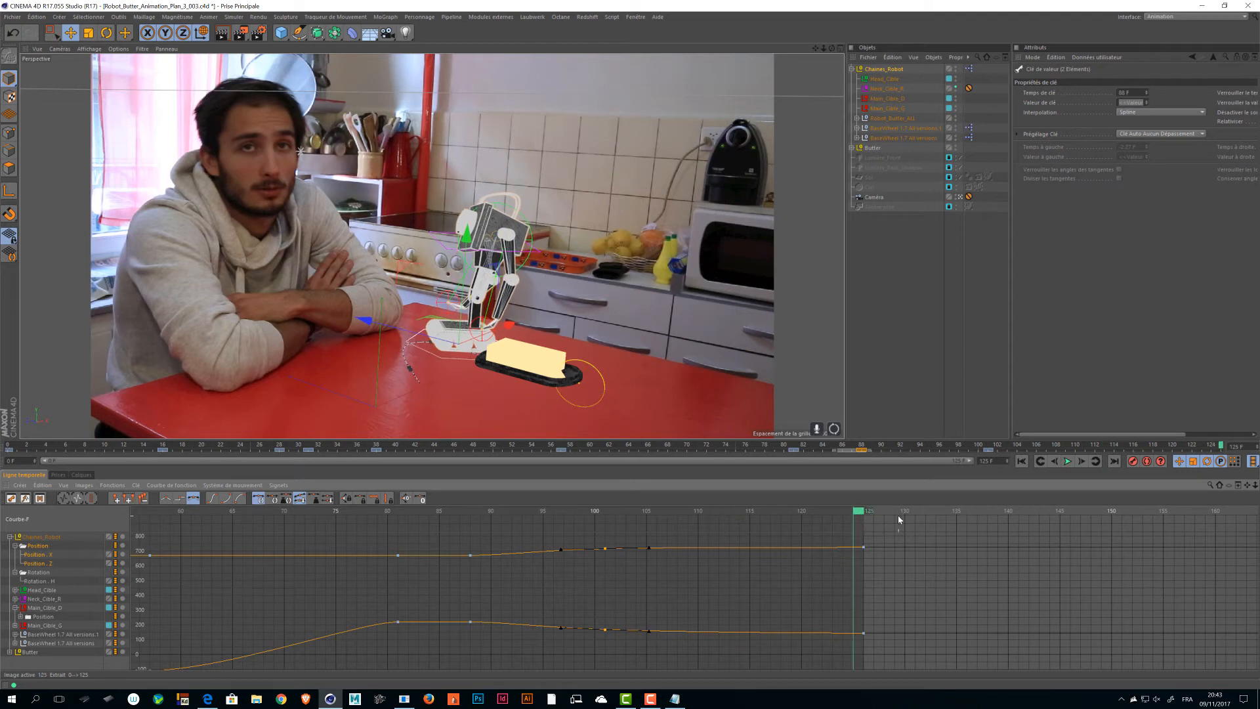
pyautogui.press('F9')
pyautogui.moveTo(866, 644)
pyautogui.mouseDown()
pyautogui.moveTo(894, 544)
pyautogui.moveTo(862, 530)
pyautogui.mouseUp()
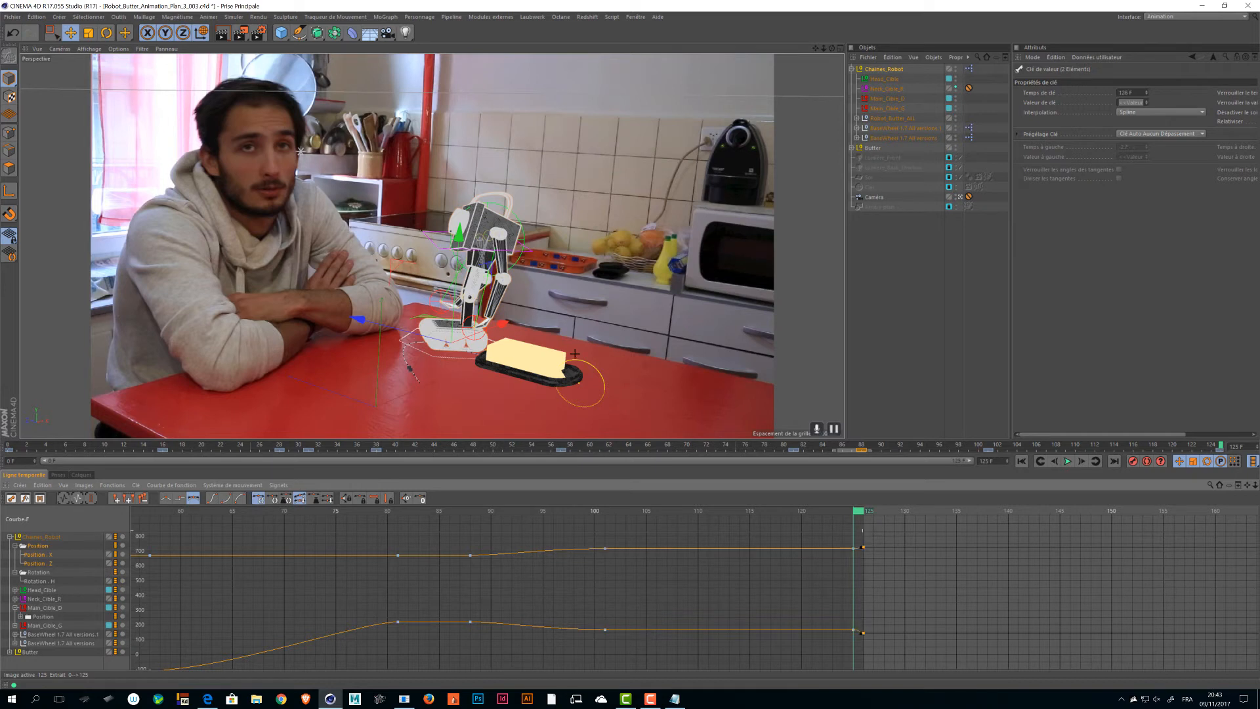
pyautogui.press('Delete')
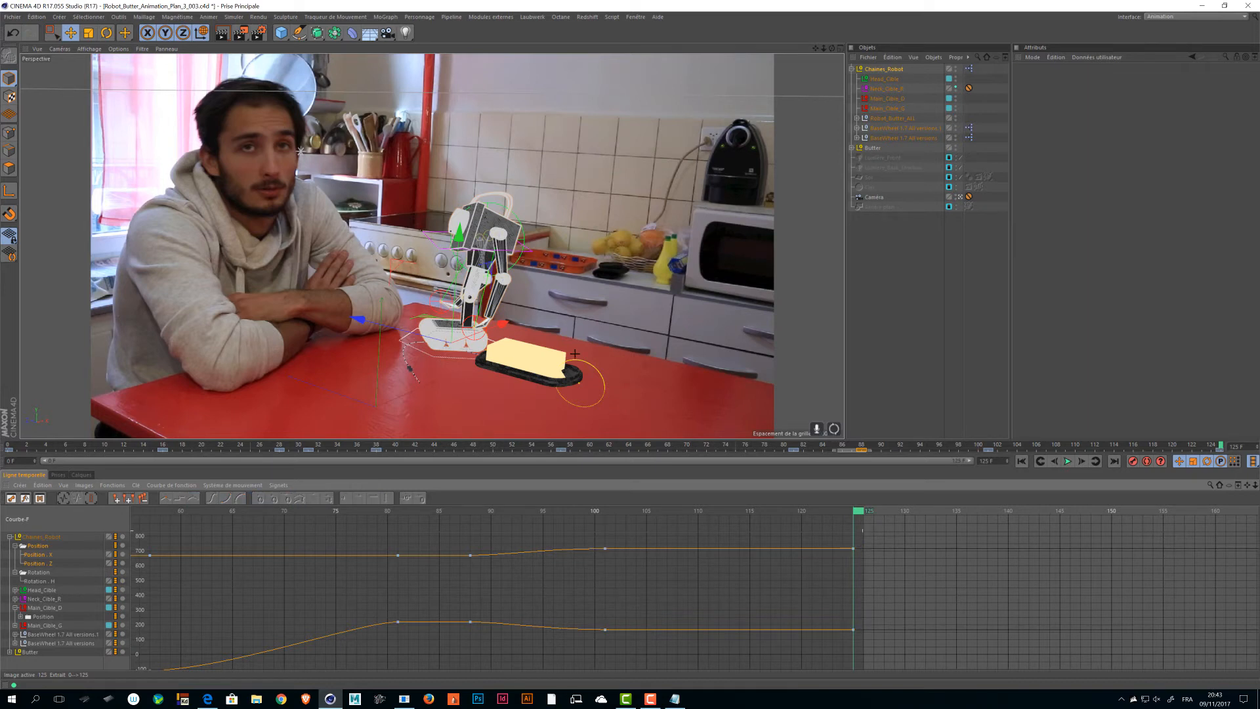
# - Set the frame 125 keys to about 746.1 cm for Position.X and about 138.6 cm for Position.Z
pyautogui.click(853, 549)
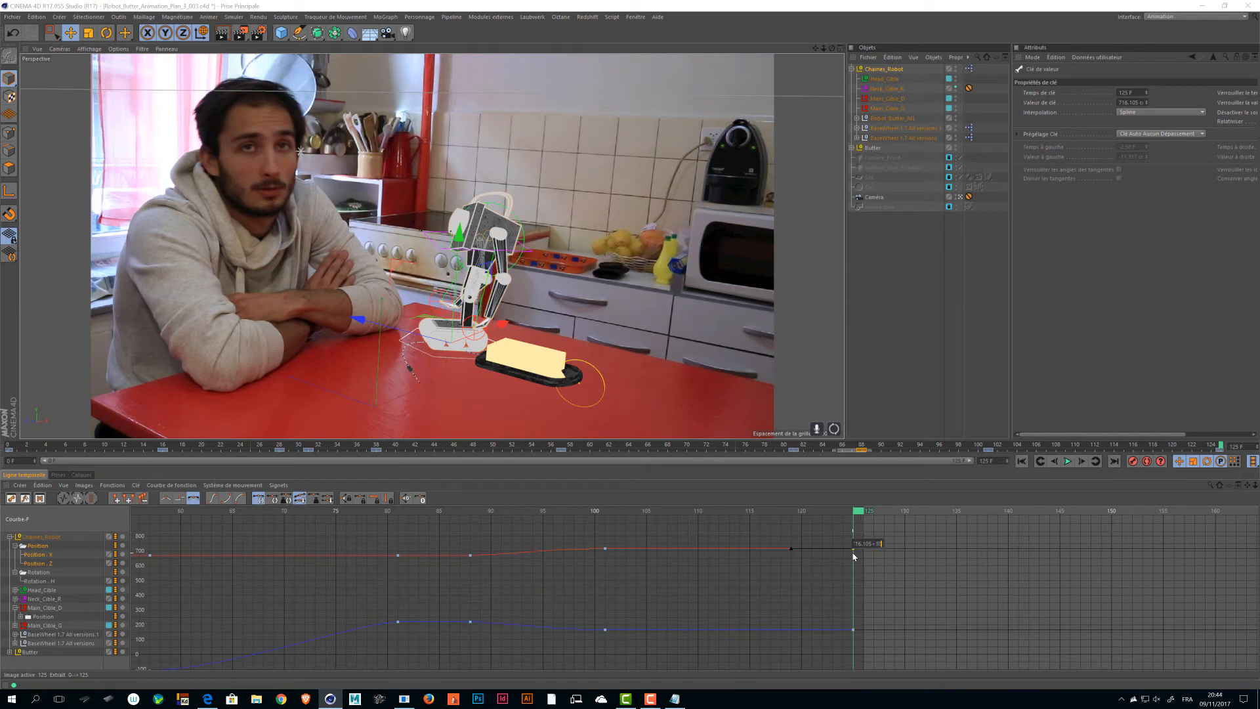
pyautogui.moveTo(854, 556); pyautogui.dragTo(854, 556)
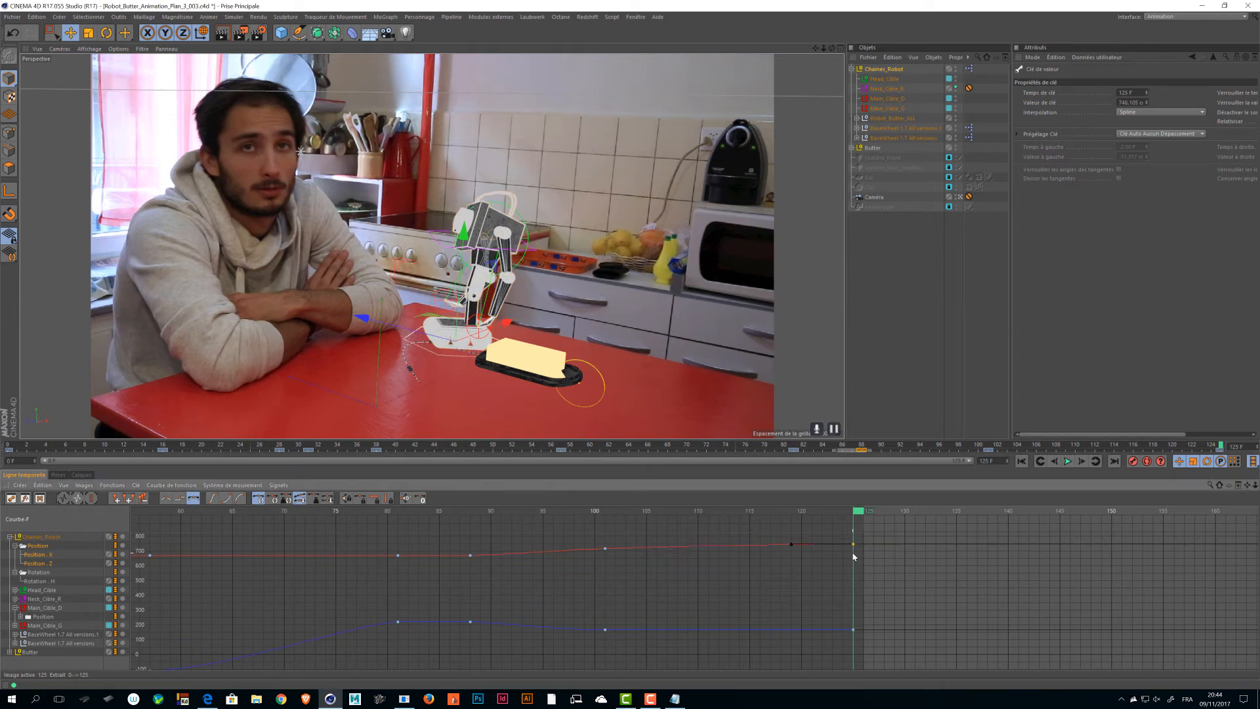
pyautogui.click(854, 630)
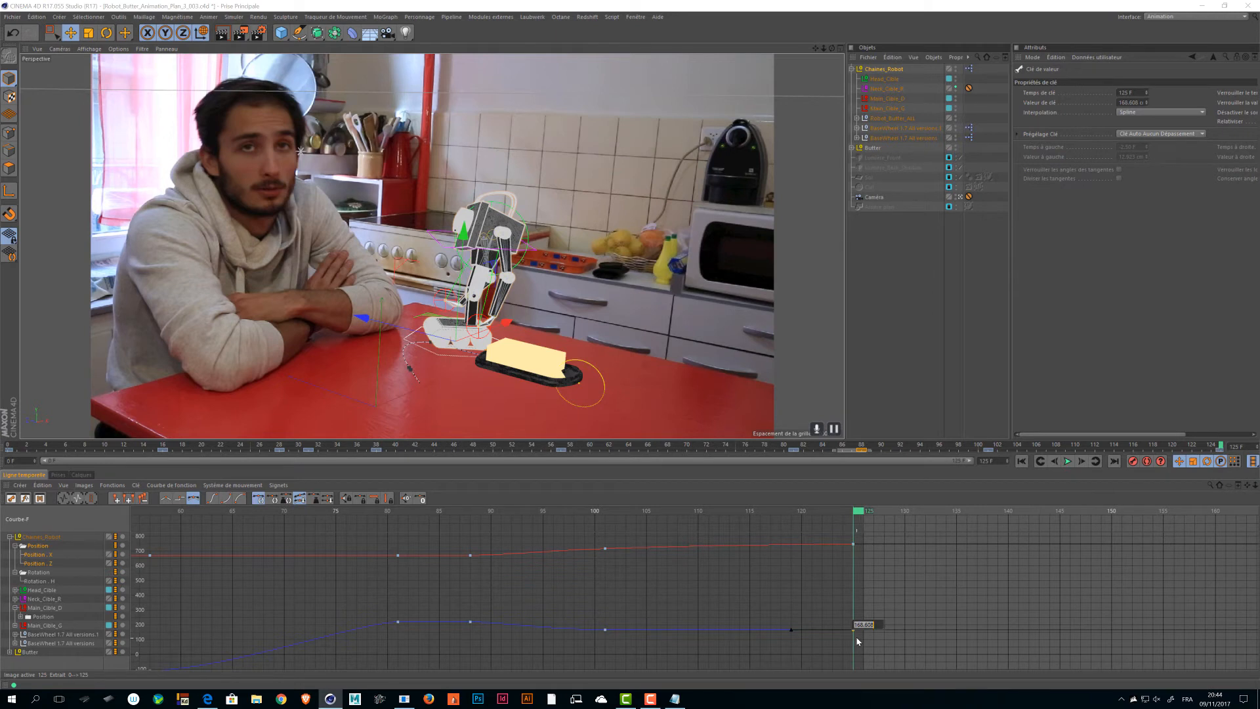
pyautogui.moveTo(857, 641); pyautogui.dragTo(858, 641)
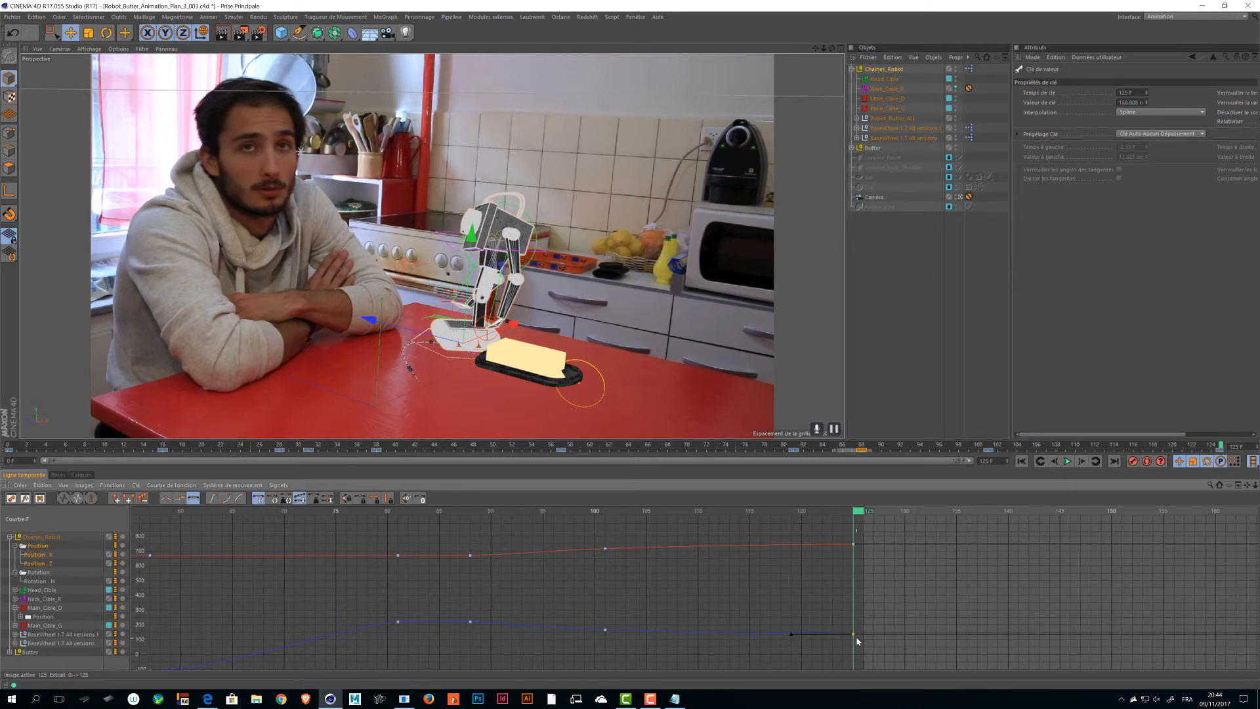
# - Play back the robot's animation to review the ending, and select the Position.X and Position.Z keys at frame 125
pyautogui.moveTo(858, 512); pyautogui.dragTo(1012, 514)
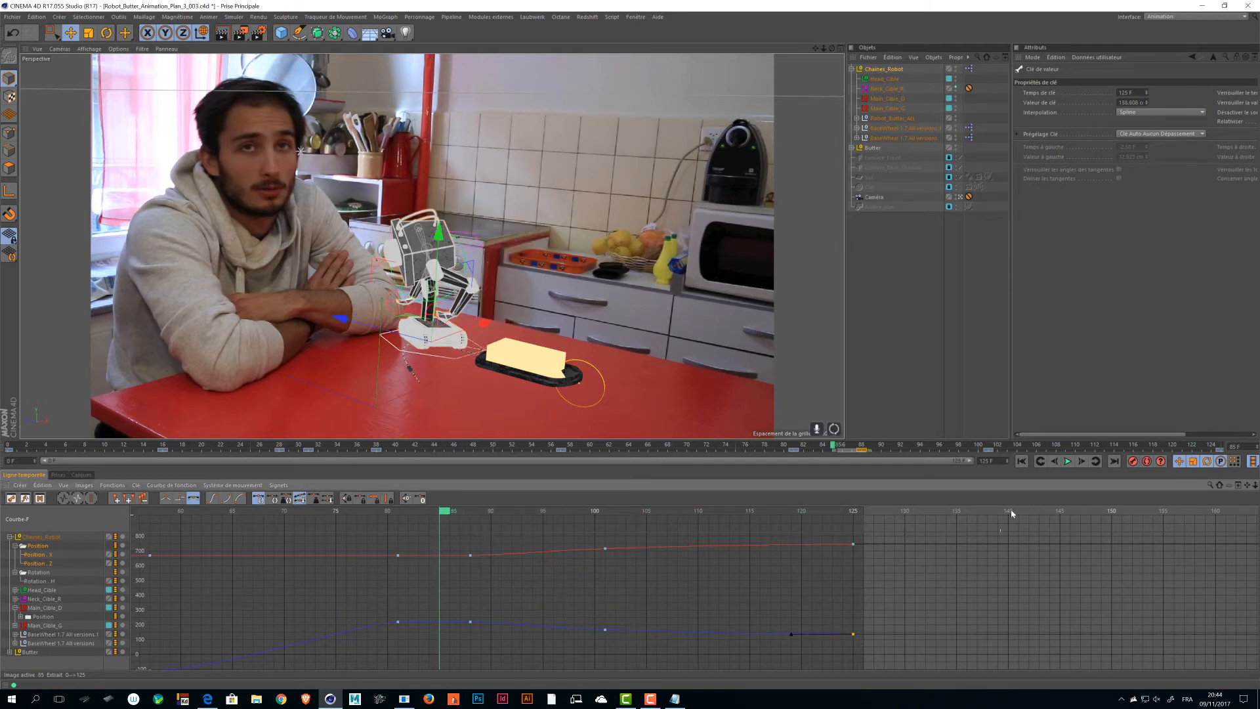
pyautogui.click(1066, 462)
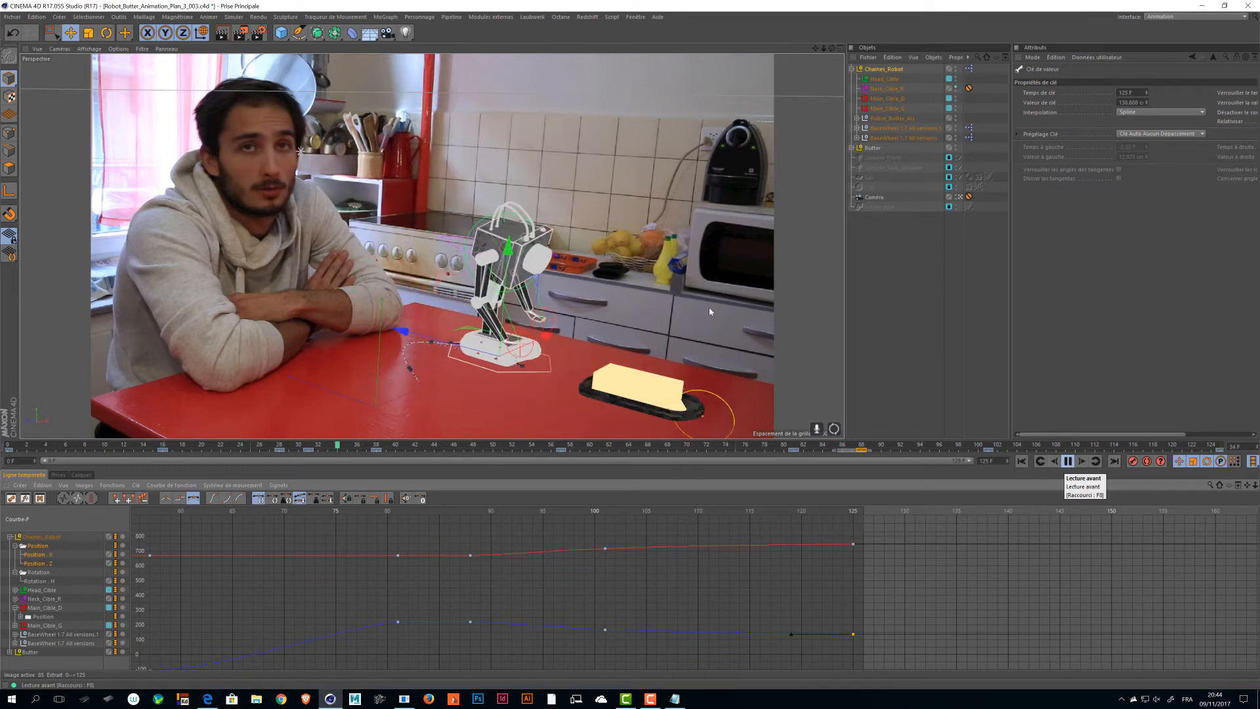
pyautogui.click(1067, 462)
pyautogui.moveTo(826, 593); pyautogui.dragTo(834, 642)
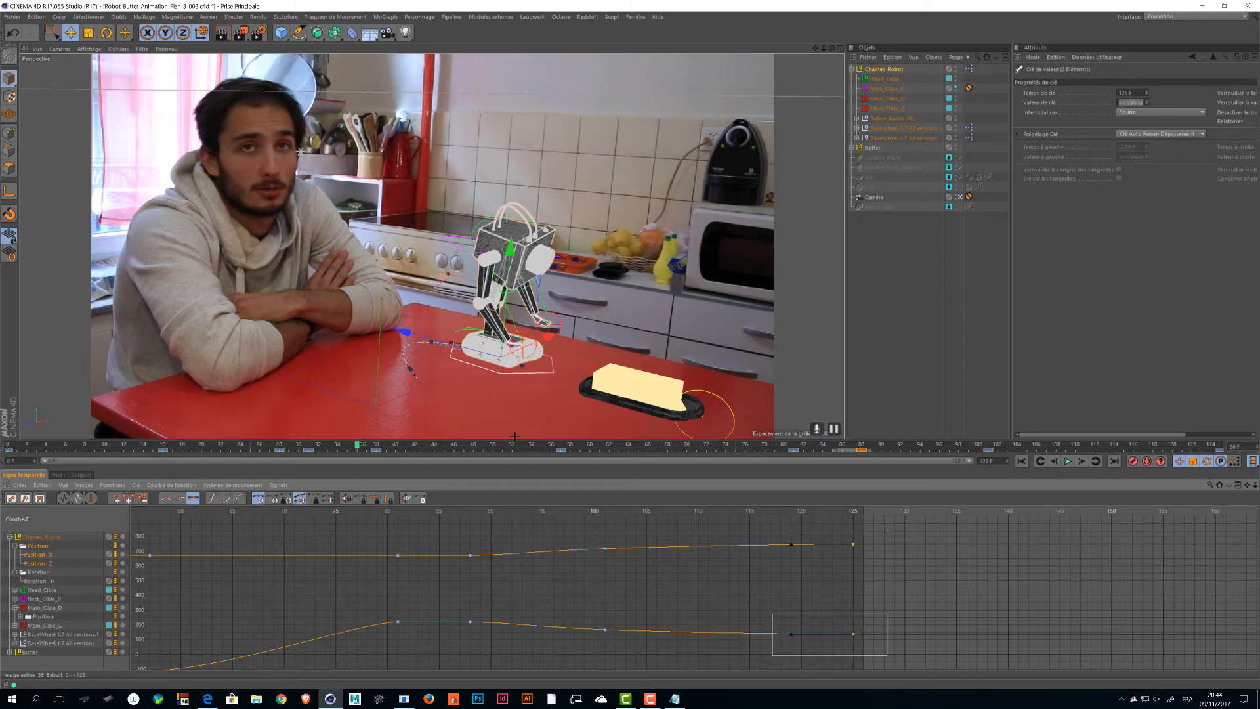
# - Shorten the left tangents of the robot's Position.X and Position.Z keys at frame 125 to about -1.52 F and play back the animation
pyautogui.moveTo(887, 655); pyautogui.dragTo(887, 655)
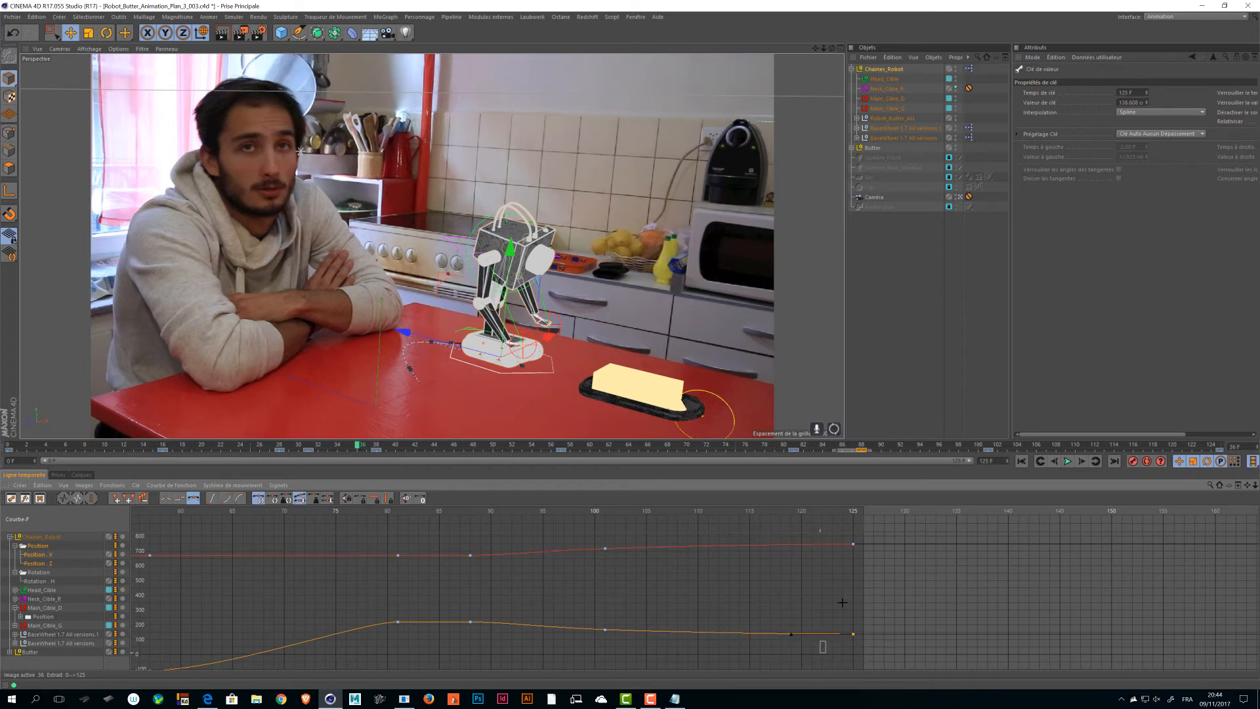
pyautogui.moveTo(843, 602); pyautogui.dragTo(868, 530)
pyautogui.moveTo(763, 547); pyautogui.dragTo(662, 576)
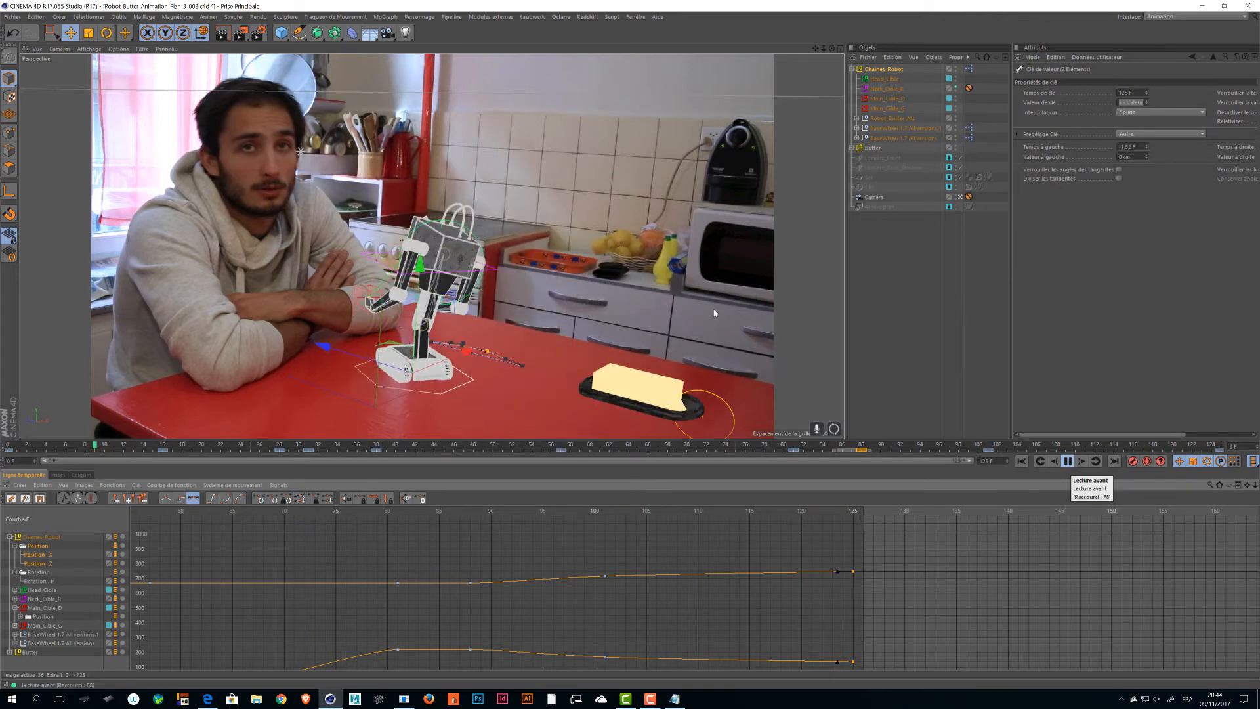
pyautogui.press('F8')
pyautogui.moveTo(762, 617); pyautogui.dragTo(793, 591, button='middle')
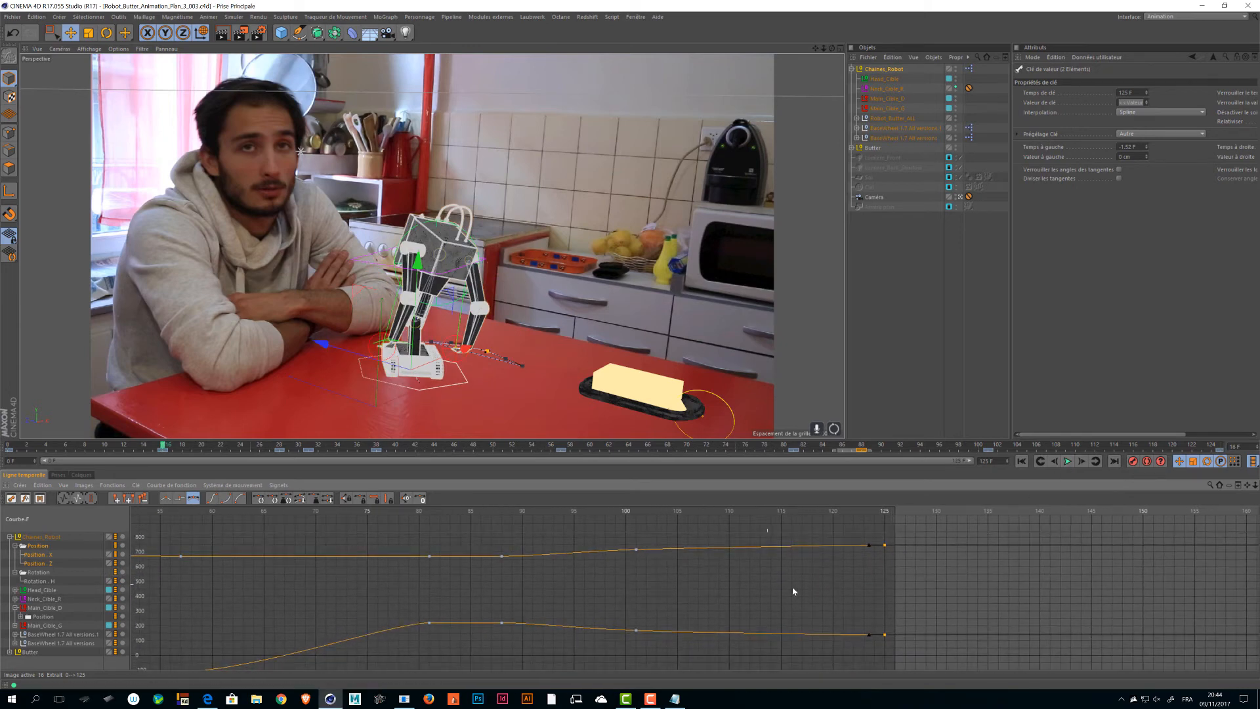
pyautogui.click(766, 606)
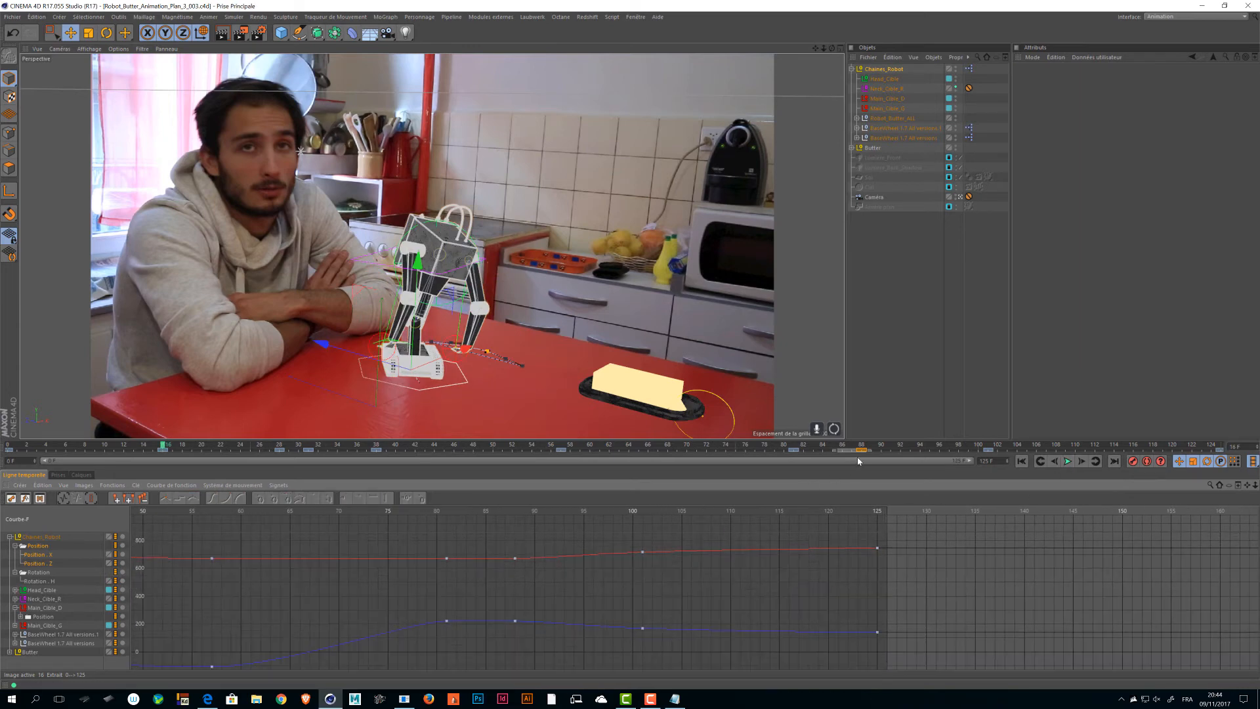
# - Copy all Position keys of Main_Cible_D and Main_Cible_G from frame 101 to frame 125
pyautogui.moveTo(858, 462)
pyautogui.mouseDown()
pyautogui.moveTo(890, 463)
pyautogui.moveTo(647, 466)
pyautogui.moveTo(1054, 467)
pyautogui.moveTo(922, 485)
pyautogui.moveTo(1049, 471)
pyautogui.moveTo(1200, 474)
pyautogui.moveTo(988, 474)
pyautogui.moveTo(1221, 486)
pyautogui.mouseUp()
pyautogui.click(880, 99)
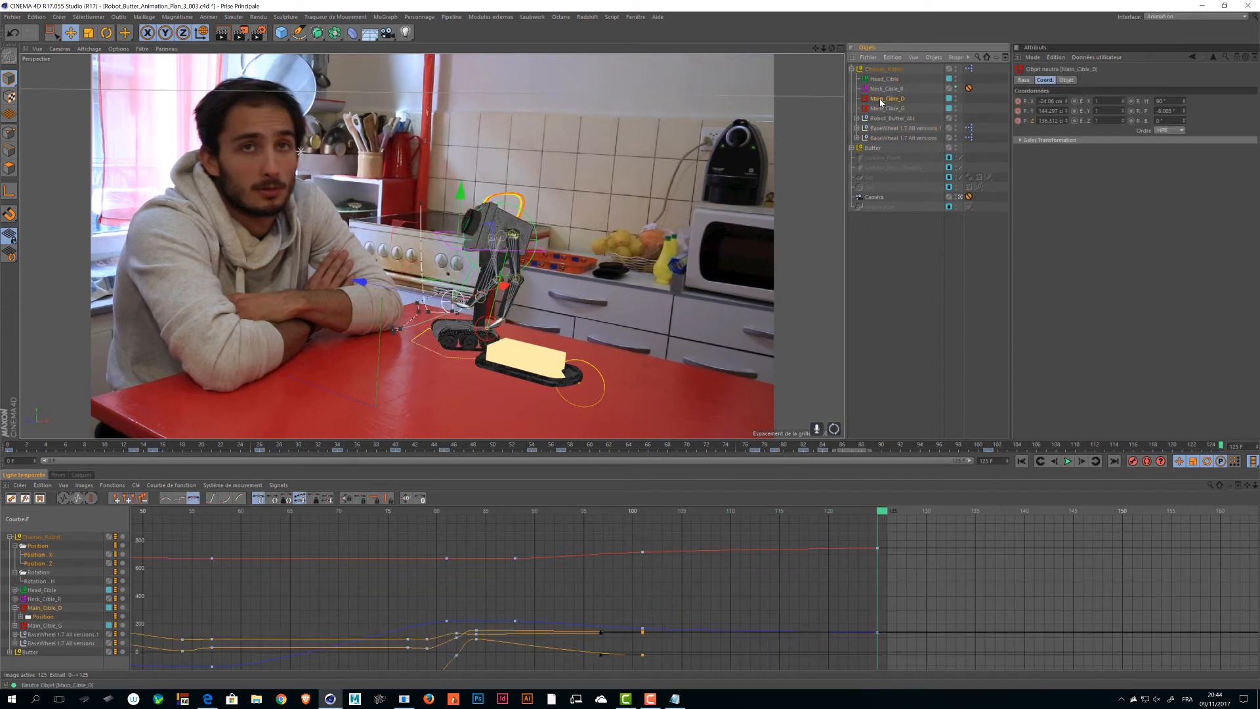
pyautogui.keyDown('shift'); pyautogui.click(880, 108); pyautogui.keyUp('shift')
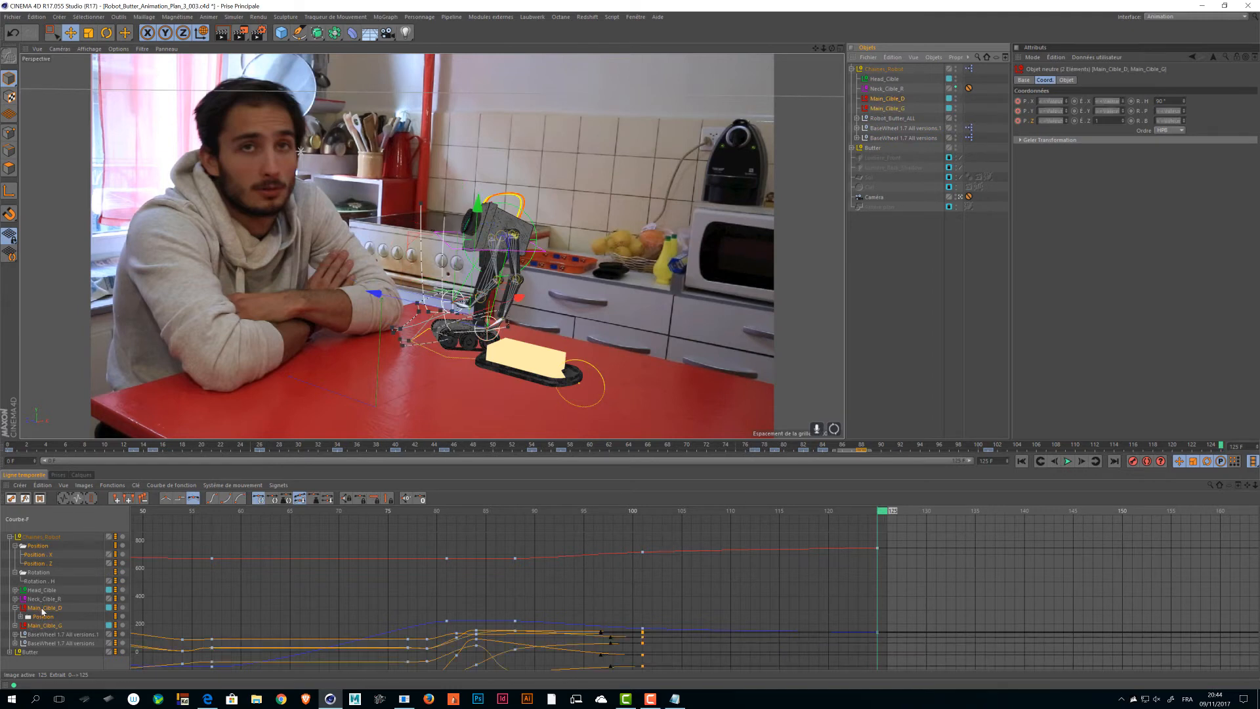
pyautogui.click(13, 627)
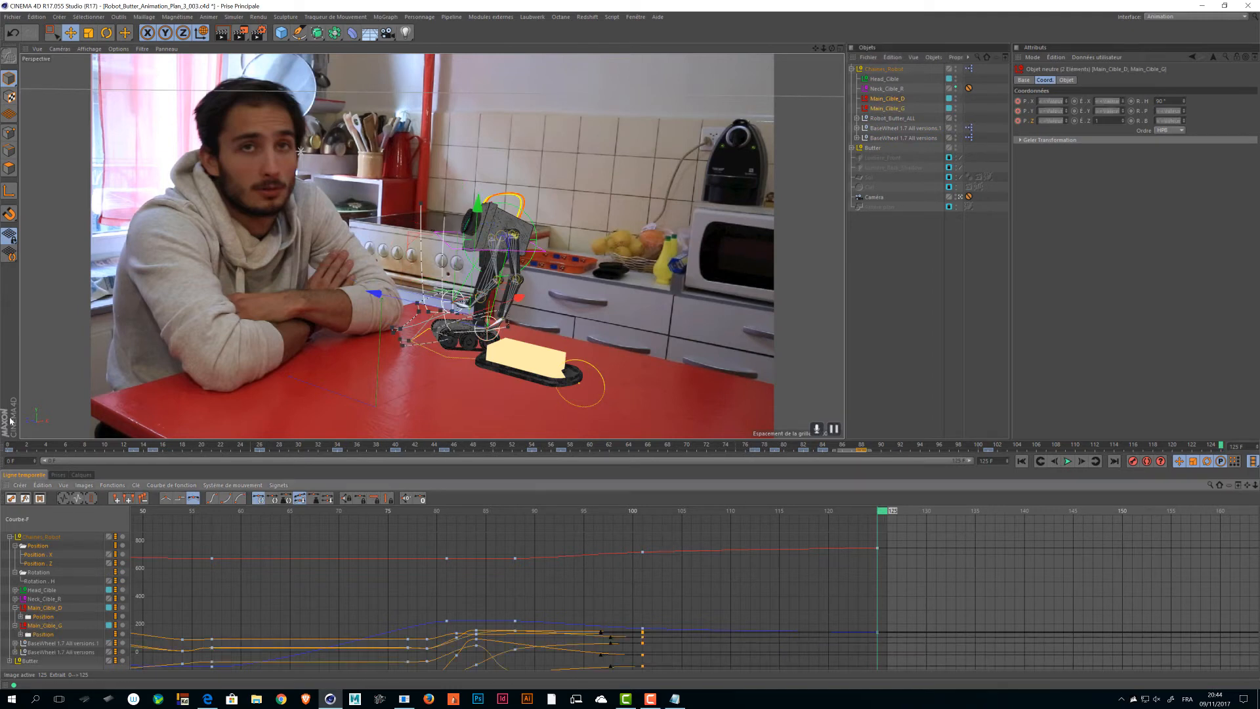
pyautogui.click(40, 635)
pyautogui.keyDown('shift'); pyautogui.click(43, 617); pyautogui.keyUp('shift')
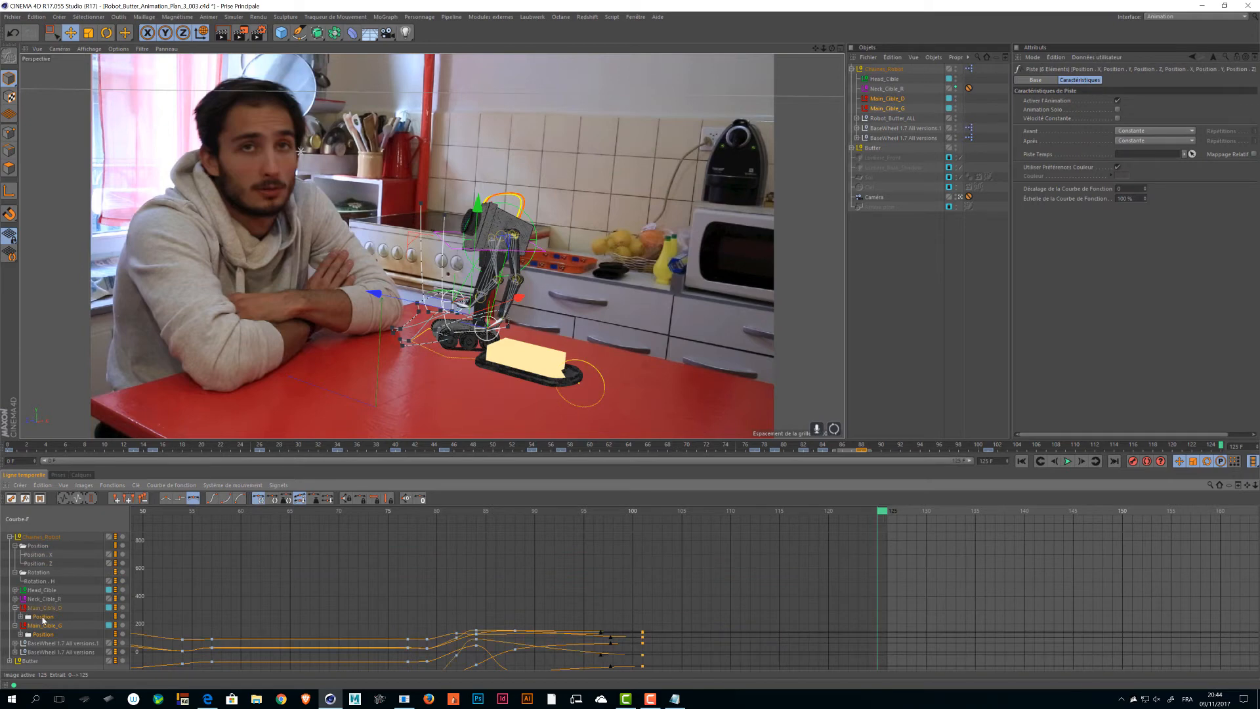
pyautogui.keyDown('alt'); pyautogui.moveTo(680, 654); pyautogui.dragTo(593, 615, button='middle'); pyautogui.keyUp('alt')
pyautogui.moveTo(578, 574); pyautogui.dragTo(538, 647)
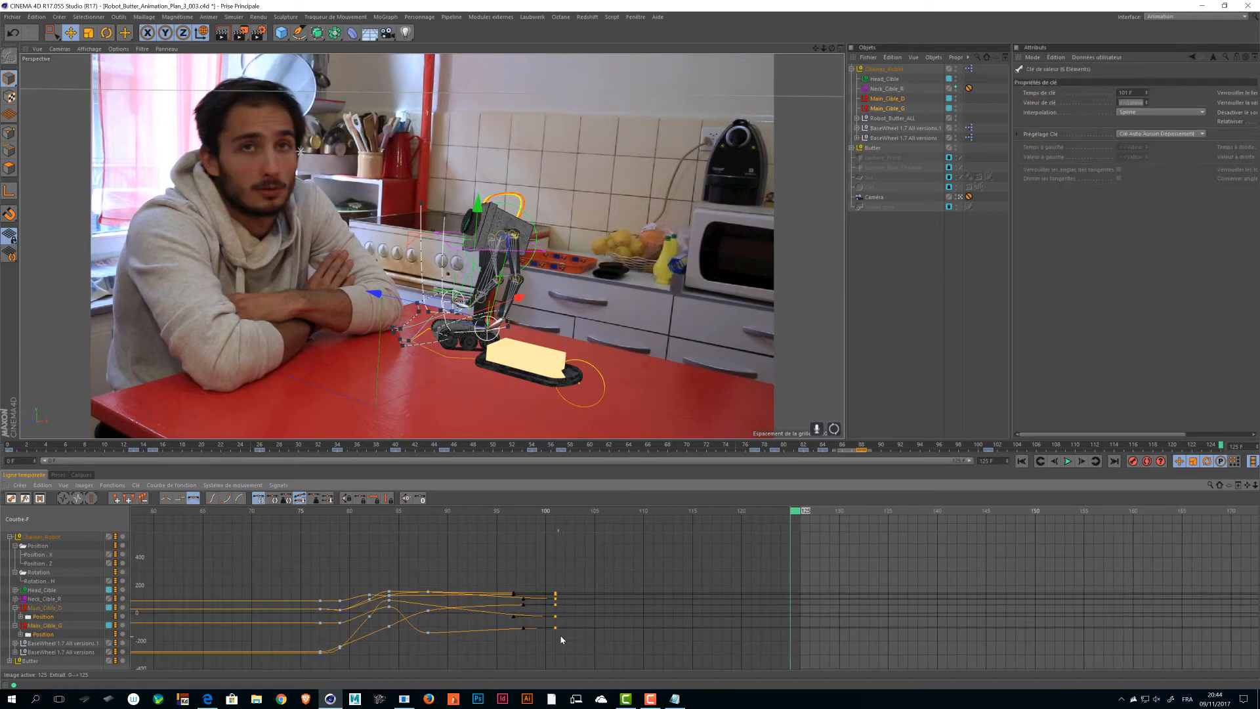
pyautogui.hotkey('ctrl', 'v')
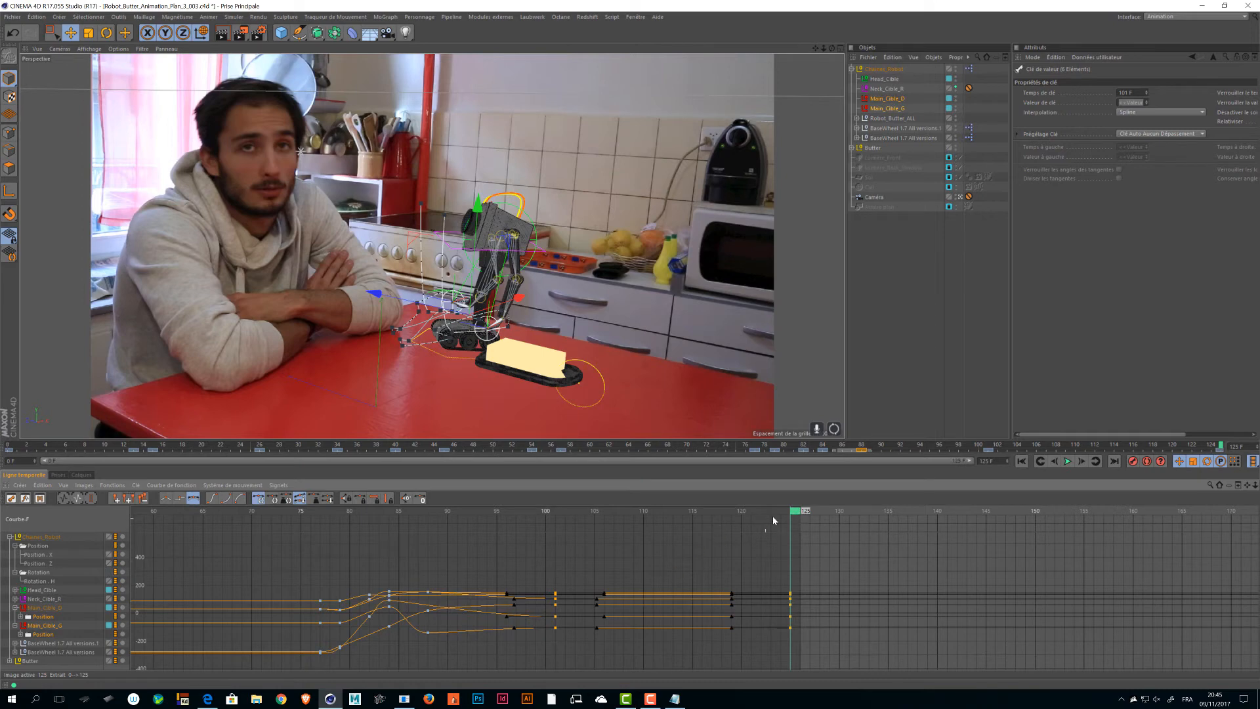
pyautogui.moveTo(811, 574); pyautogui.dragTo(773, 634)
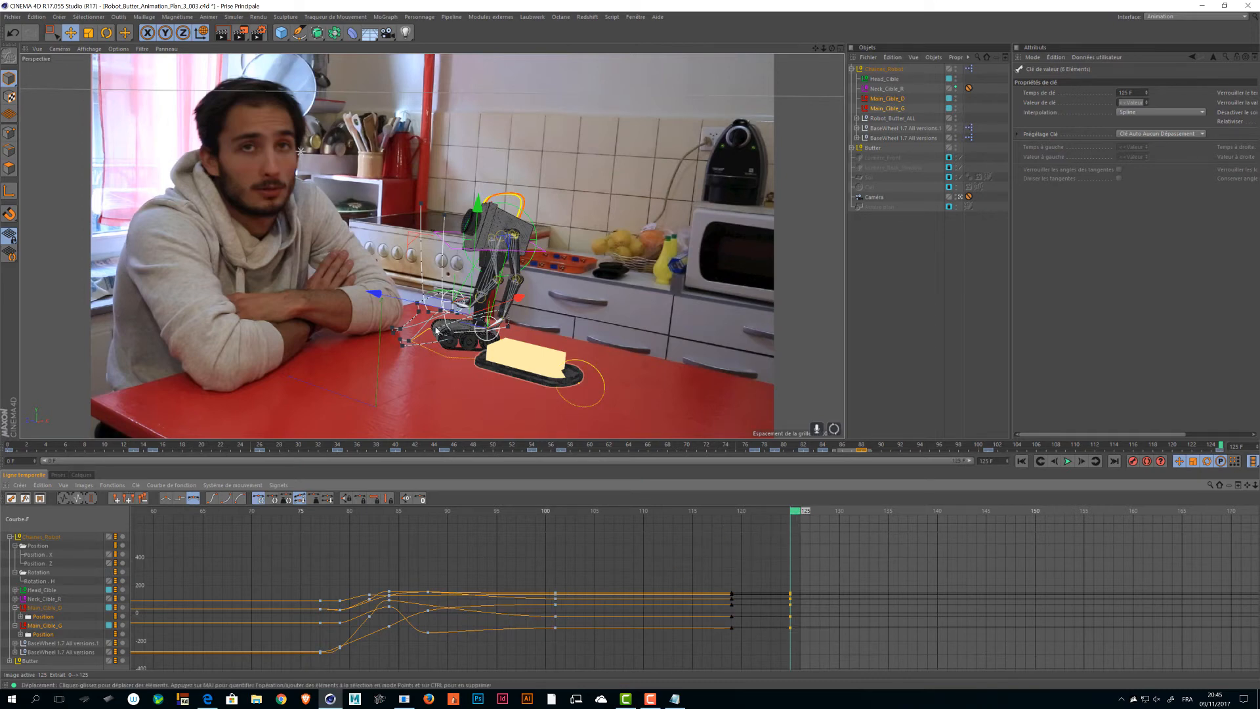
# - Leave the scene camera for a close front view of the robot, and display Head_Cible's Position.X curve over the whole animation
pyautogui.click(960, 198)
pyautogui.keyDown('alt'); pyautogui.moveTo(715, 243); pyautogui.dragTo(567, 131); pyautogui.keyUp('alt')
pyautogui.scroll(4, 598, 220)
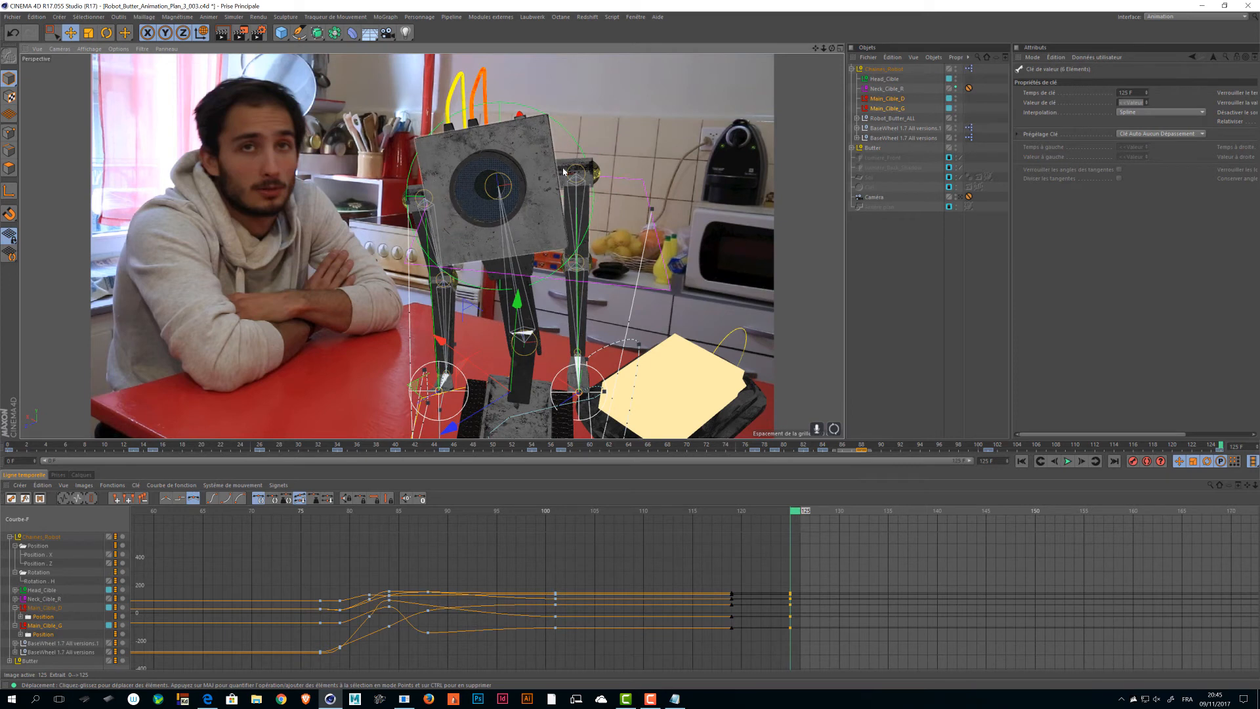
pyautogui.click(38, 591)
pyautogui.click(42, 617)
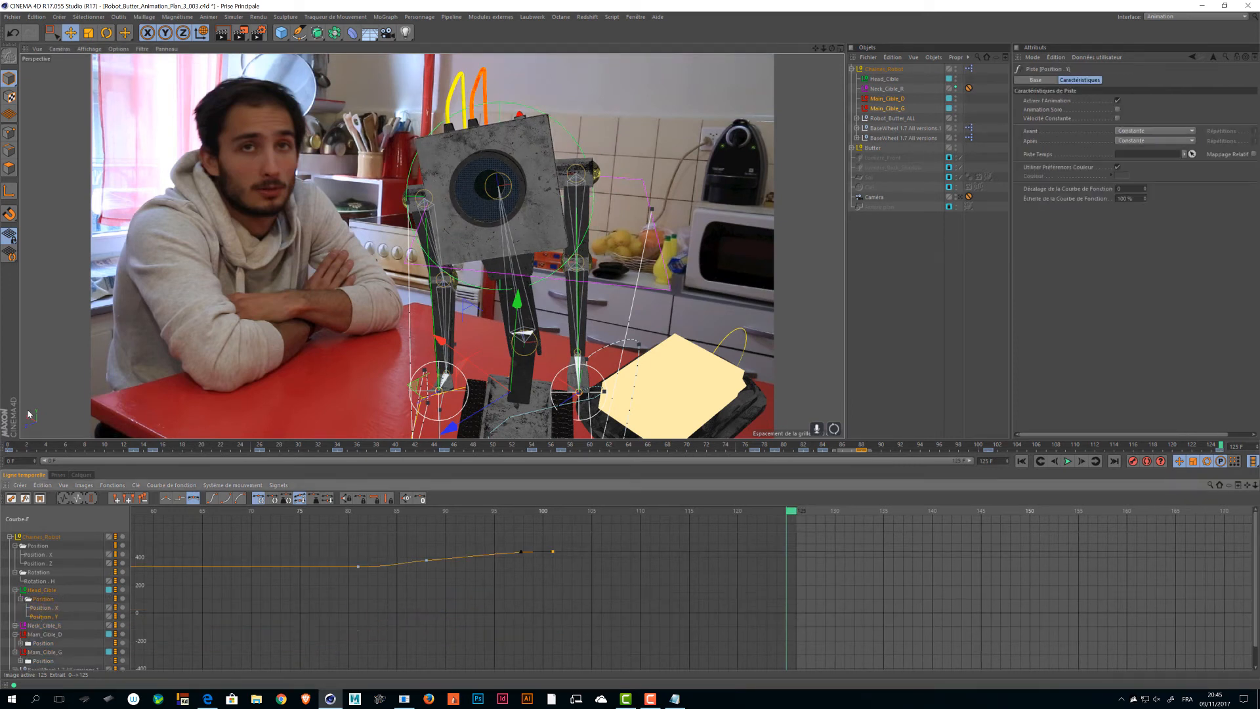
pyautogui.click(41, 608)
pyautogui.keyDown('alt'); pyautogui.moveTo(338, 578); pyautogui.dragTo(302, 610, button='right'); pyautogui.keyUp('alt')
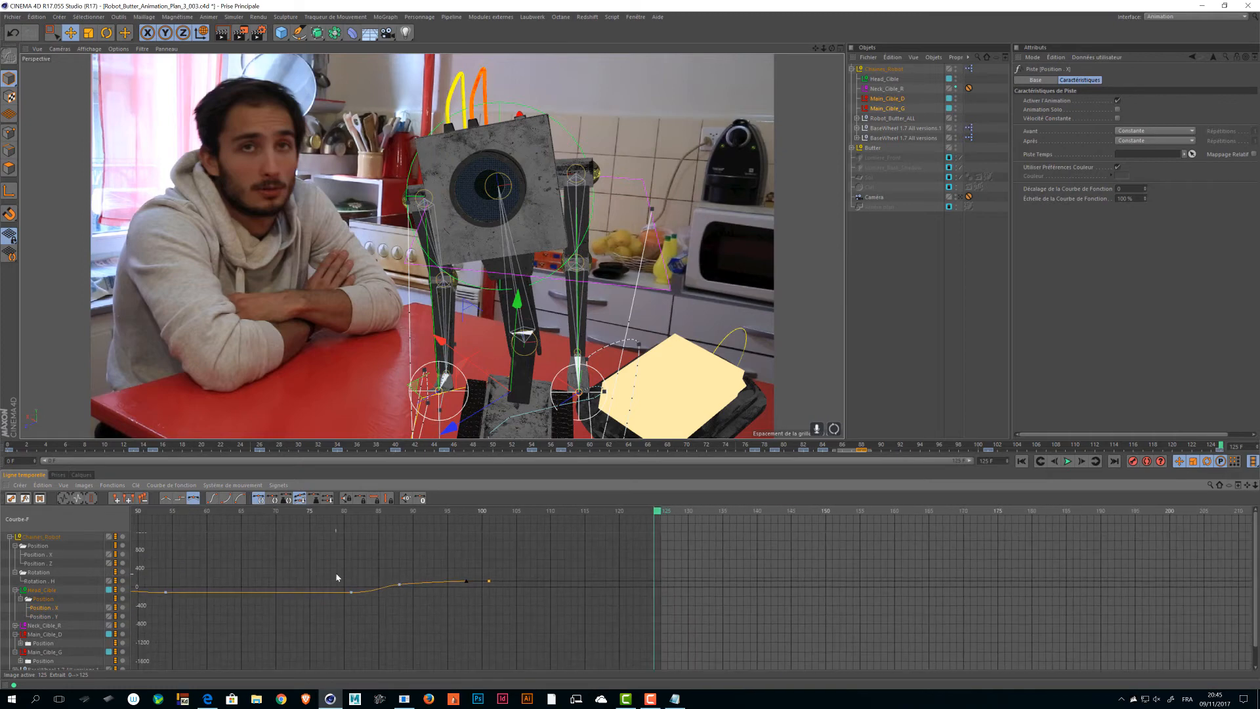
pyautogui.keyDown('alt'); pyautogui.moveTo(338, 577); pyautogui.dragTo(799, 567, button='middle'); pyautogui.keyUp('alt')
pyautogui.keyDown('alt'); pyautogui.moveTo(474, 565); pyautogui.dragTo(409, 568, button='middle'); pyautogui.keyUp('alt')
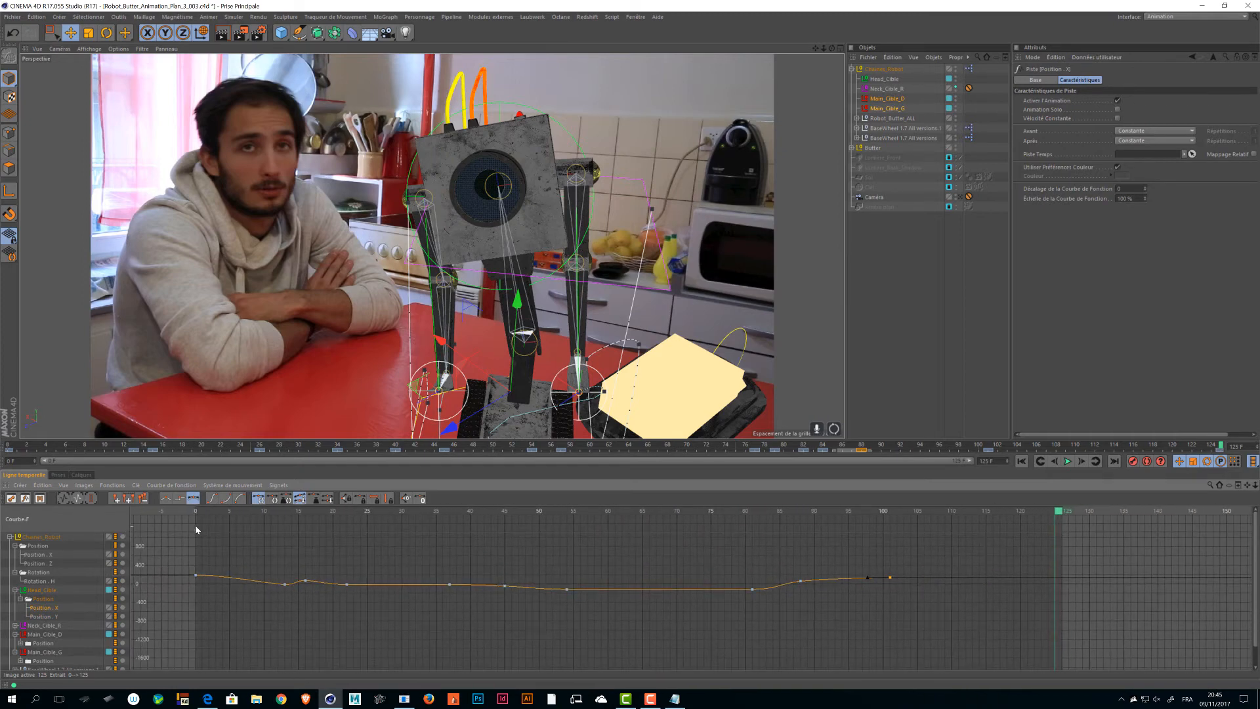
# - Try copying Head_Cible's Position.X key from frame 81 to frame 101, and undo the paste
pyautogui.moveTo(206, 516); pyautogui.dragTo(892, 506)
pyautogui.moveTo(734, 564); pyautogui.dragTo(779, 608)
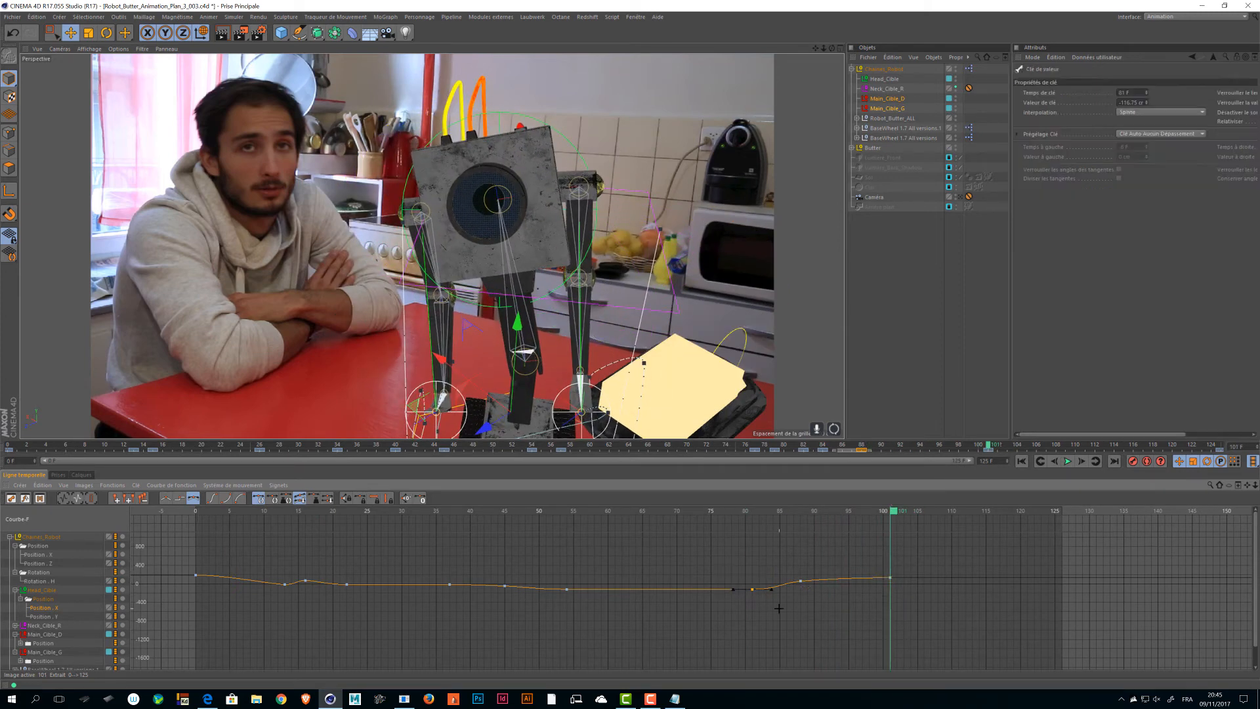
pyautogui.hotkey('ctrl', 'v')
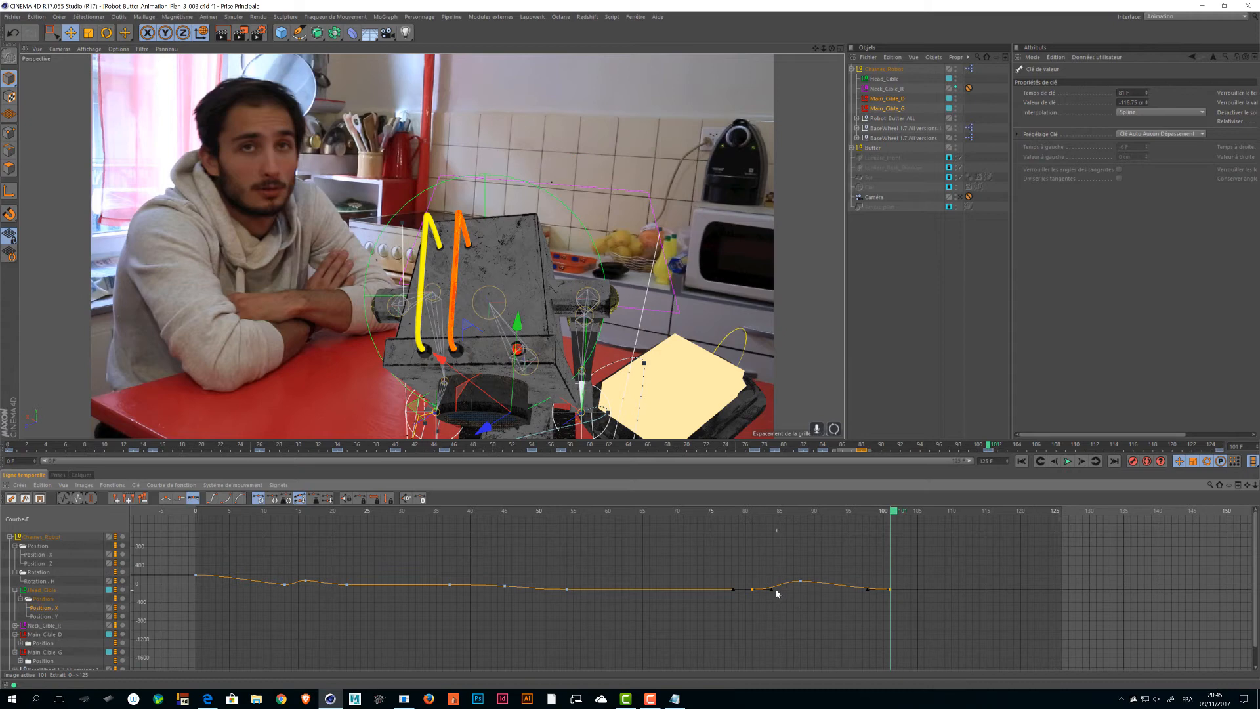
pyautogui.hotkey('ctrl', 'z')
# - Inspect Head_Cible's Position.Y curve up to frame 101, try moving the head target in the viewport, and undo the move
pyautogui.click(52, 618)
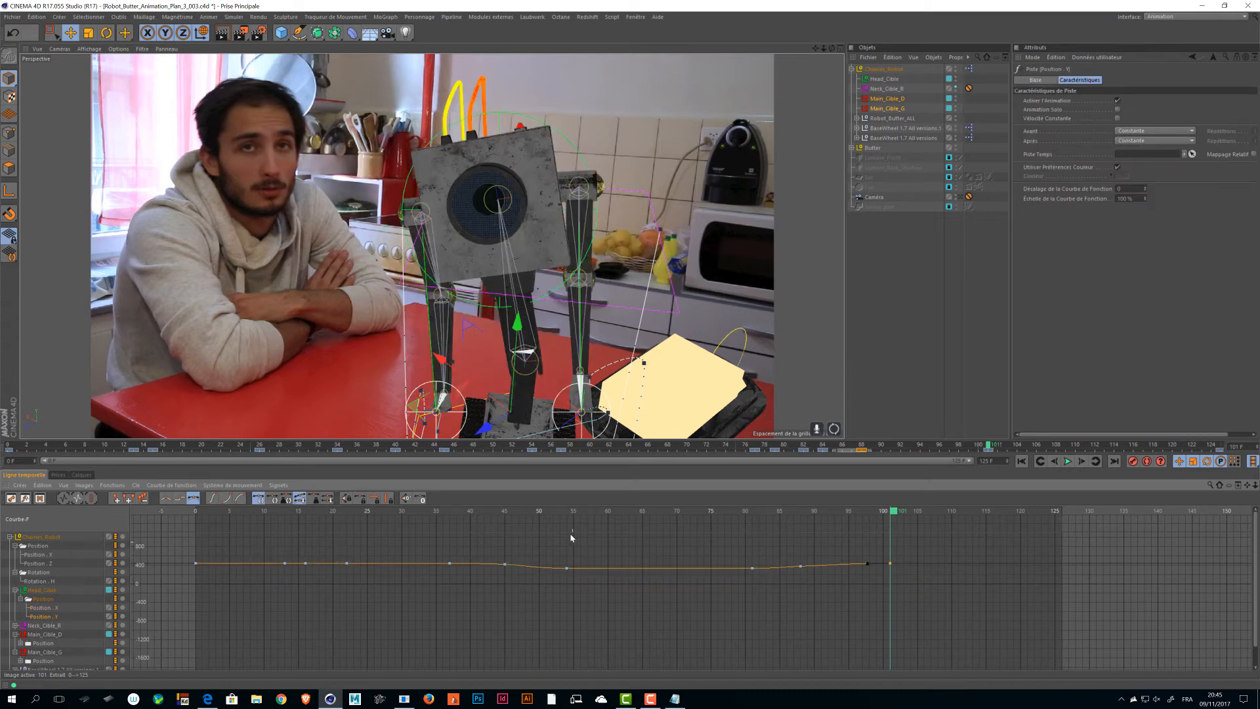
pyautogui.moveTo(570, 517); pyautogui.dragTo(889, 538)
pyautogui.click(284, 564)
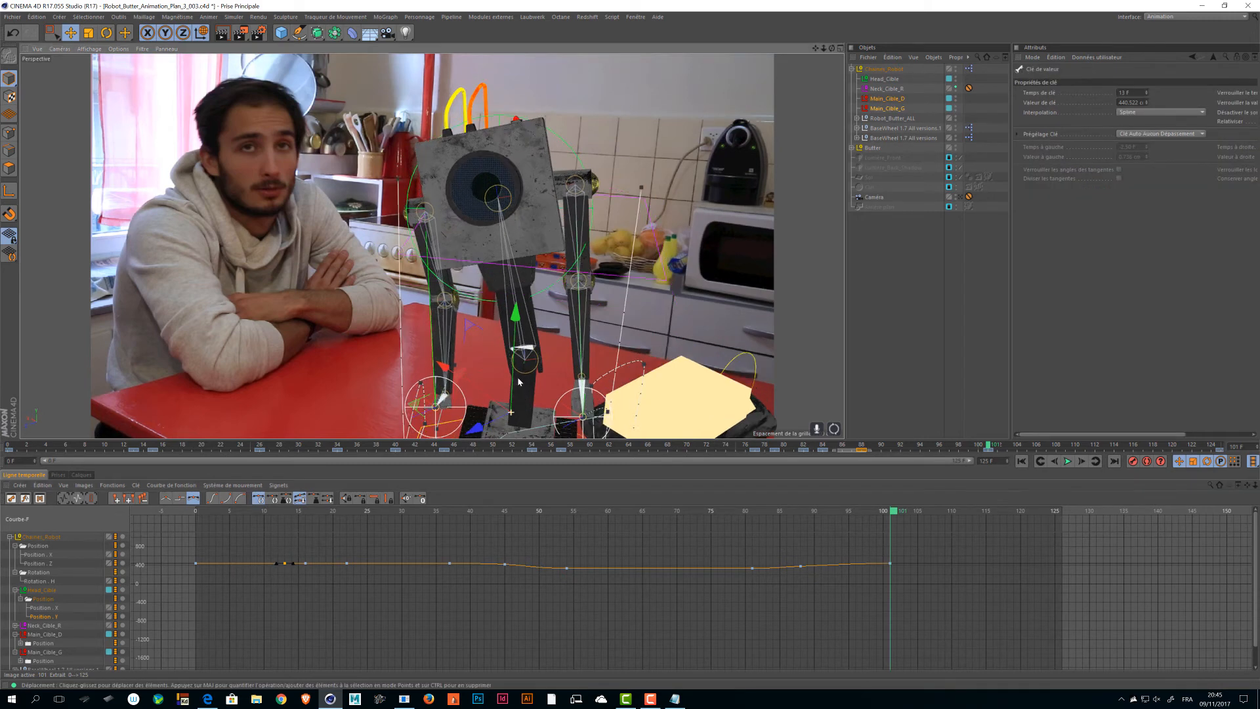
pyautogui.click(554, 281)
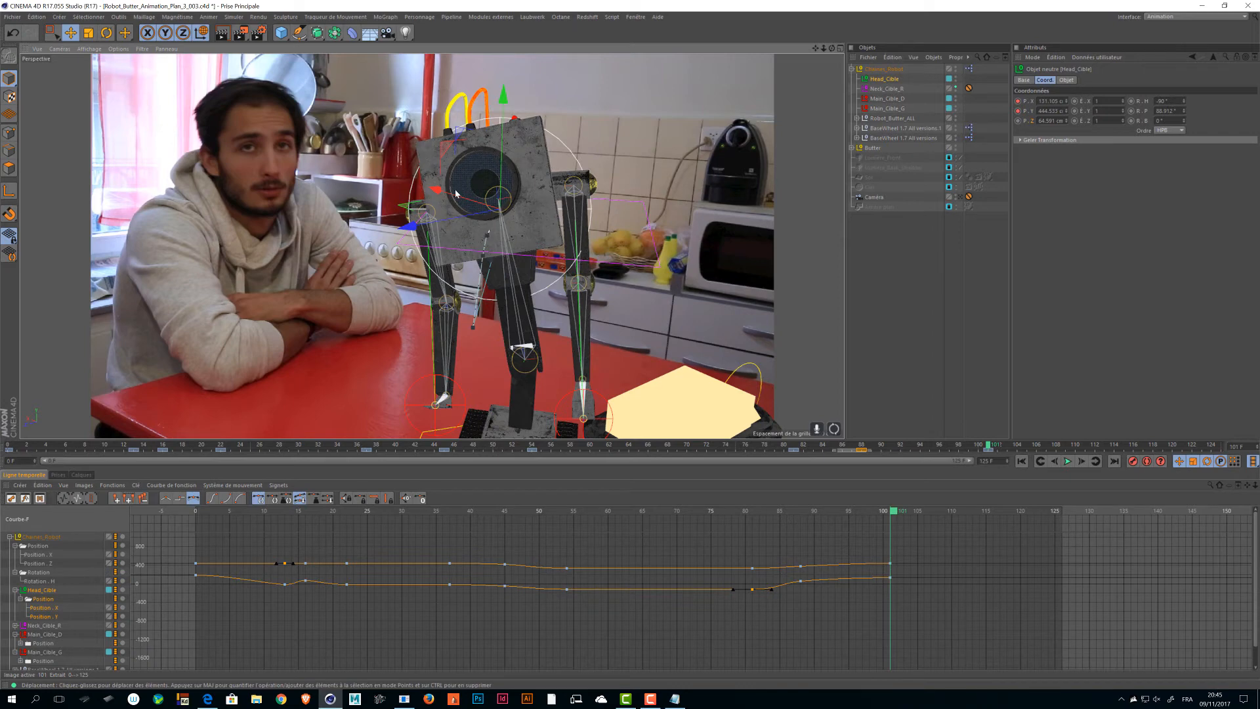
pyautogui.moveTo(415, 208); pyautogui.dragTo(445, 210)
pyautogui.hotkey('ctrl', 'z')
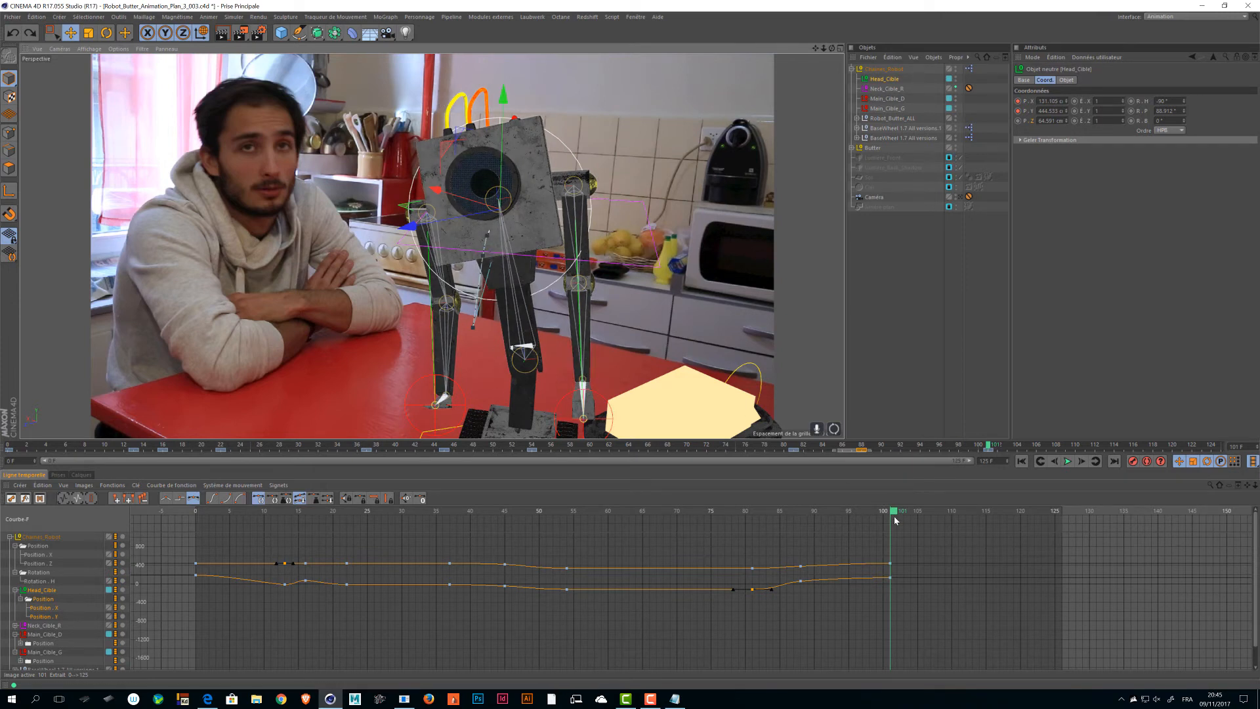
# - Copy Head_Cible's Position.X and Position.Y keys from frame 101 to frame 125, and raise the new Position.Y key to about 571 cm
pyautogui.moveTo(915, 529); pyautogui.dragTo(876, 605)
pyautogui.moveTo(1040, 512); pyautogui.dragTo(1091, 512)
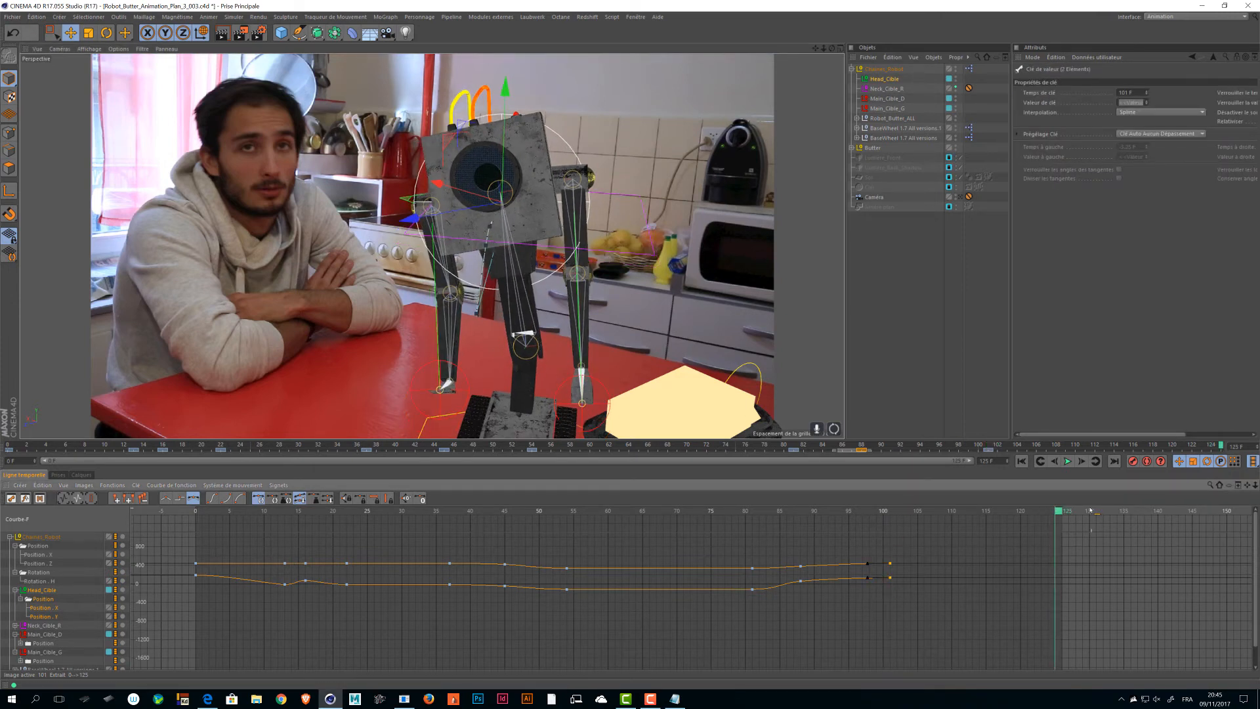
pyautogui.click(1056, 564)
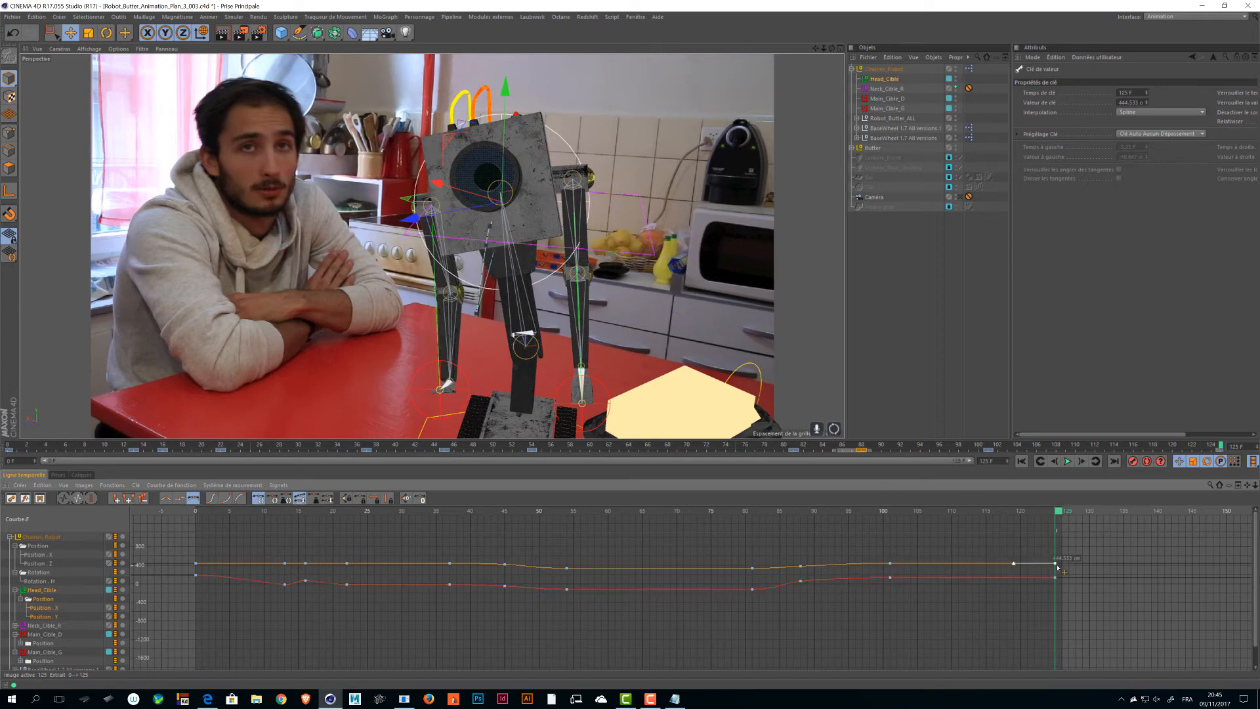
pyautogui.moveTo(1055, 565); pyautogui.dragTo(1061, 559)
# - Adjust the head target in the viewport from the front, and move its last Position.Y key back onto frame 125
pyautogui.keyDown('alt'); pyautogui.moveTo(739, 282); pyautogui.dragTo(550, 288); pyautogui.keyUp('alt')
pyautogui.moveTo(368, 193); pyautogui.dragTo(405, 202)
pyautogui.keyDown('alt'); pyautogui.moveTo(579, 250); pyautogui.dragTo(552, 262); pyautogui.keyUp('alt')
pyautogui.keyDown('alt'); pyautogui.moveTo(553, 261); pyautogui.dragTo(512, 269, button='right'); pyautogui.keyUp('alt')
pyautogui.keyDown('alt'); pyautogui.moveTo(541, 269); pyautogui.dragTo(538, 299); pyautogui.keyUp('alt')
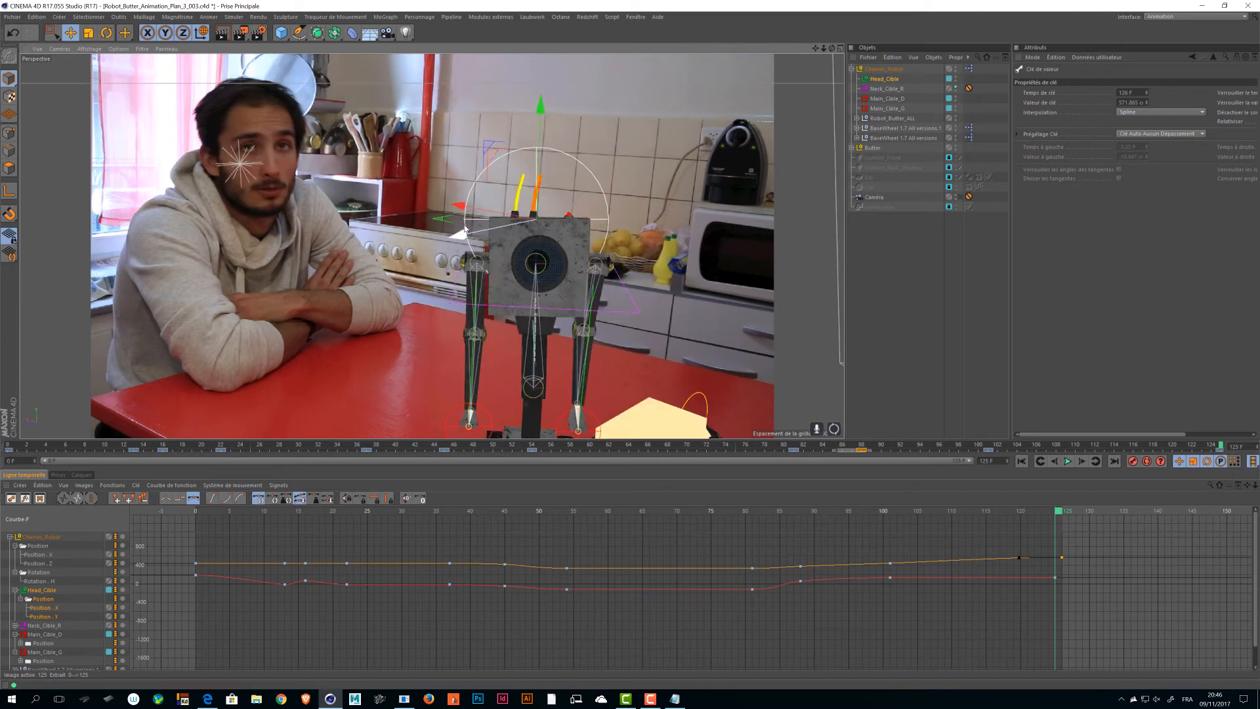
pyautogui.moveTo(441, 218); pyautogui.dragTo(442, 218)
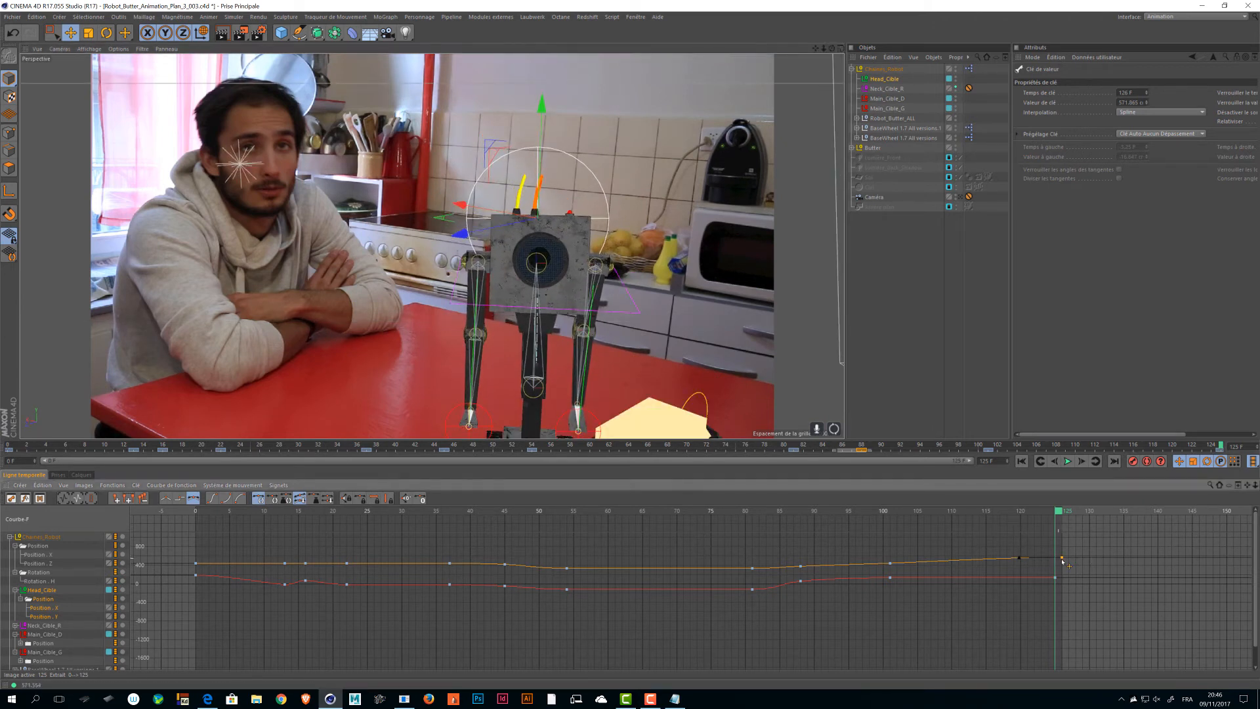
pyautogui.moveTo(1062, 560); pyautogui.dragTo(1056, 561)
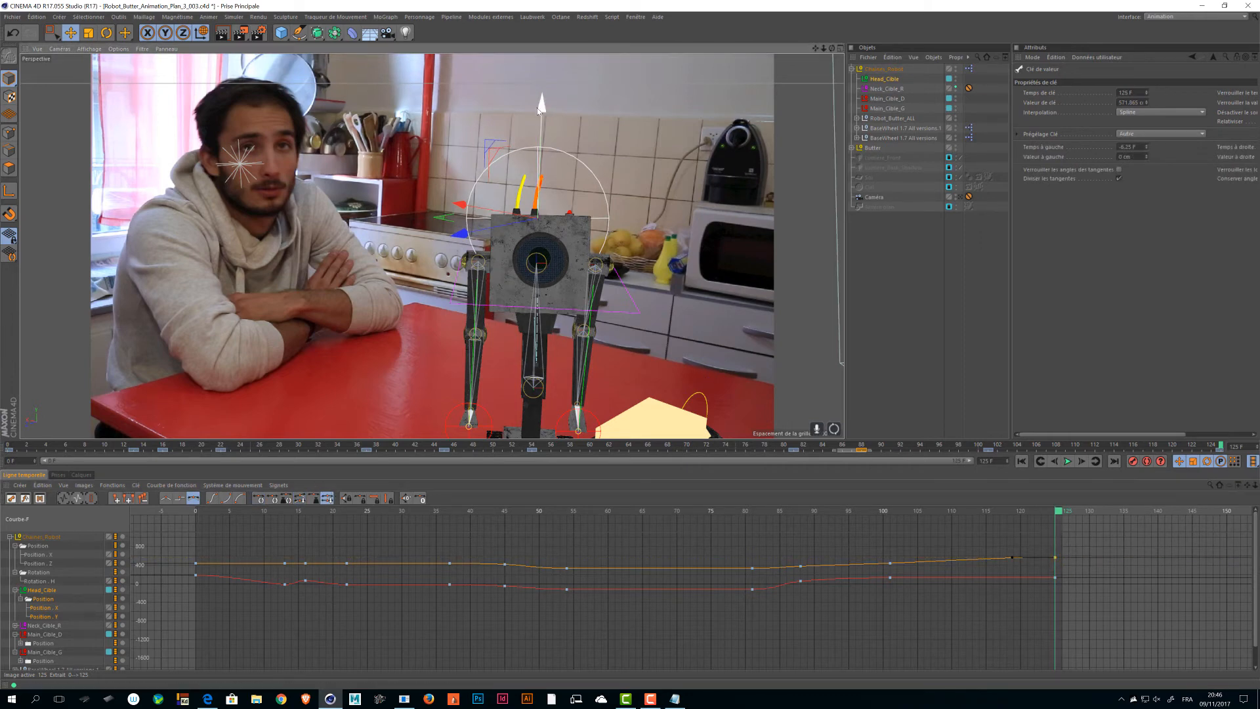
# - Lower the head target to about 531 cm in Y, record its X and Y position keys at frame 125, and scrub back to frame 101
pyautogui.moveTo(542, 107); pyautogui.dragTo(541, 125)
pyautogui.keyDown('alt'); pyautogui.moveTo(640, 161); pyautogui.dragTo(675, 191); pyautogui.keyUp('alt')
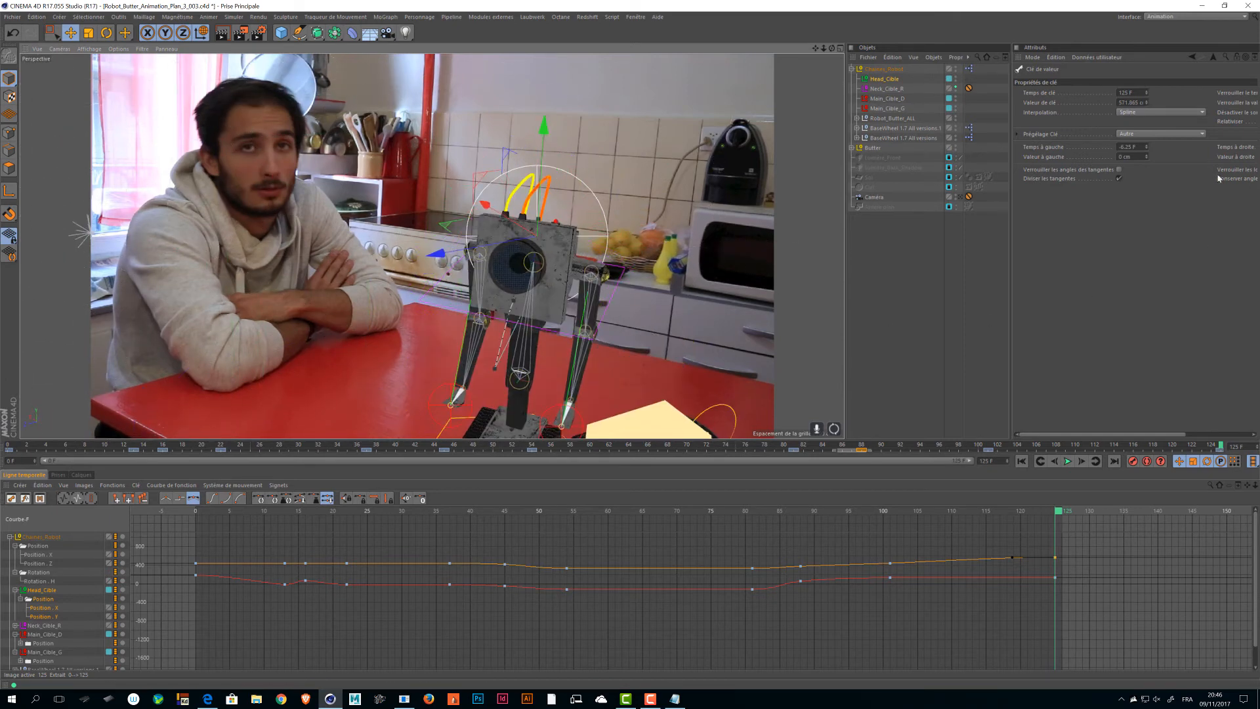
pyautogui.click(880, 79)
pyautogui.moveTo(1017, 100); pyautogui.dragTo(1017, 111)
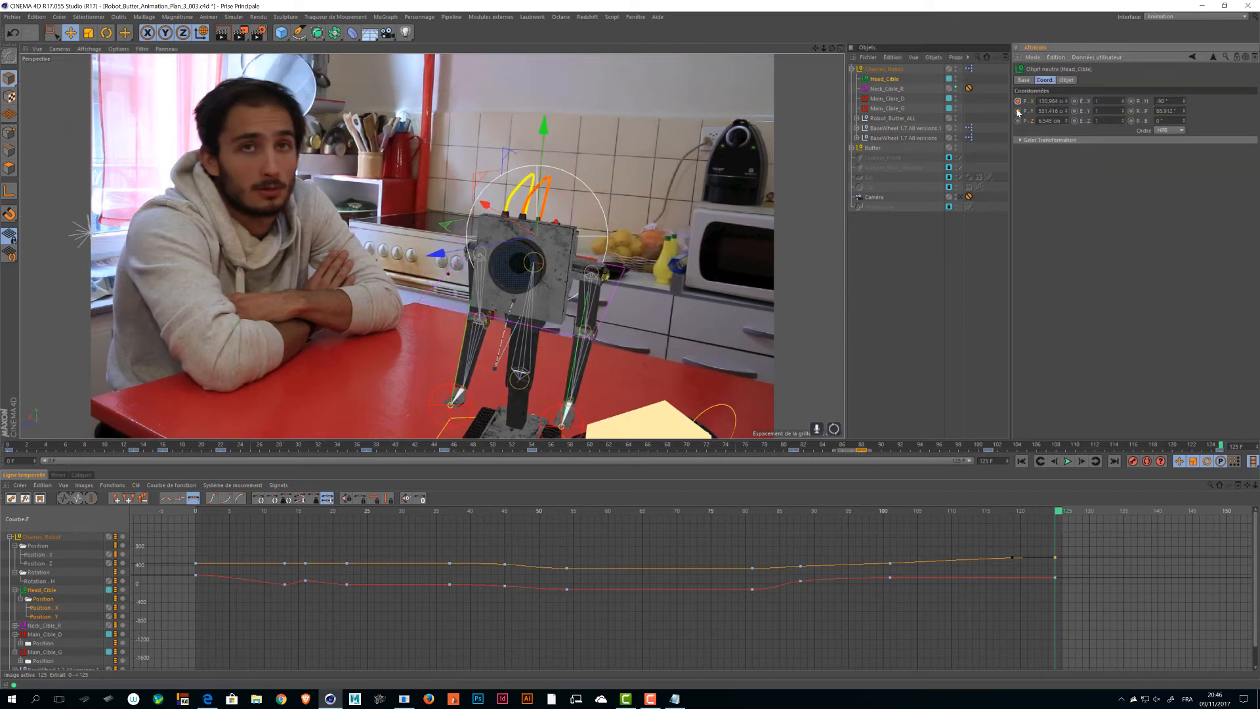
pyautogui.moveTo(1059, 513)
pyautogui.mouseDown()
pyautogui.moveTo(876, 514)
pyautogui.moveTo(1057, 515)
pyautogui.moveTo(1045, 513)
pyautogui.mouseUp()
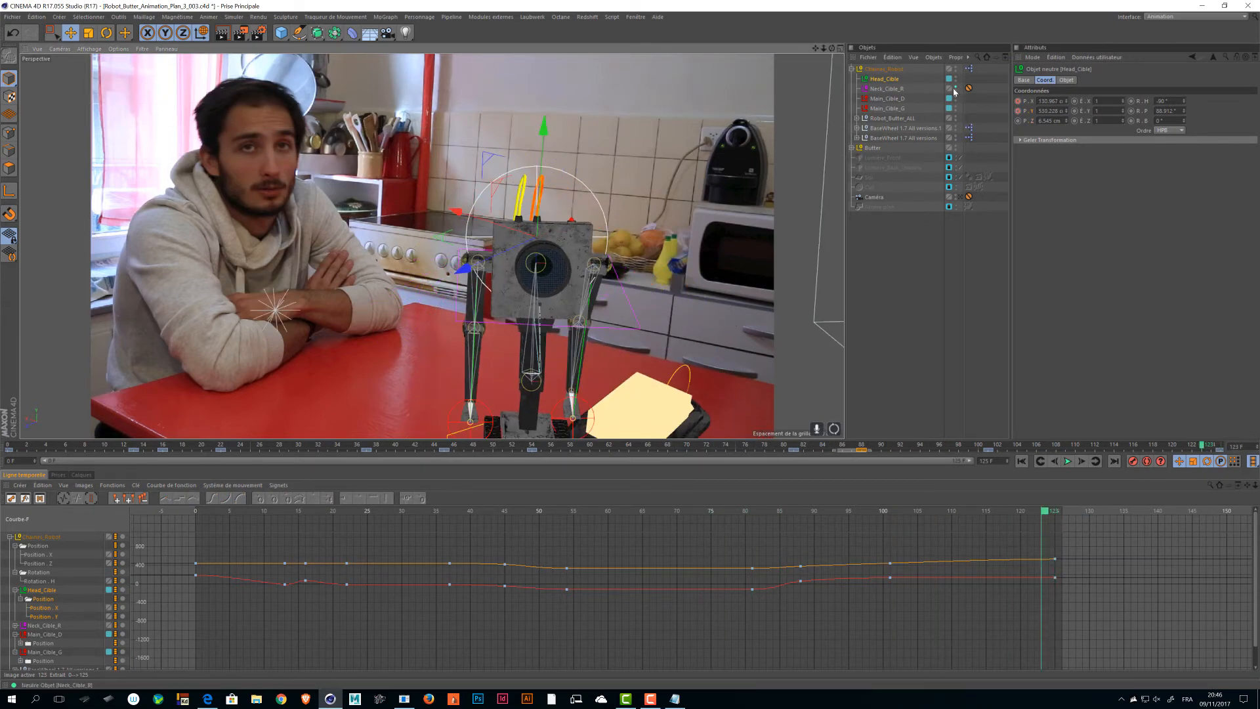
pyautogui.moveTo(1051, 512); pyautogui.dragTo(891, 553)
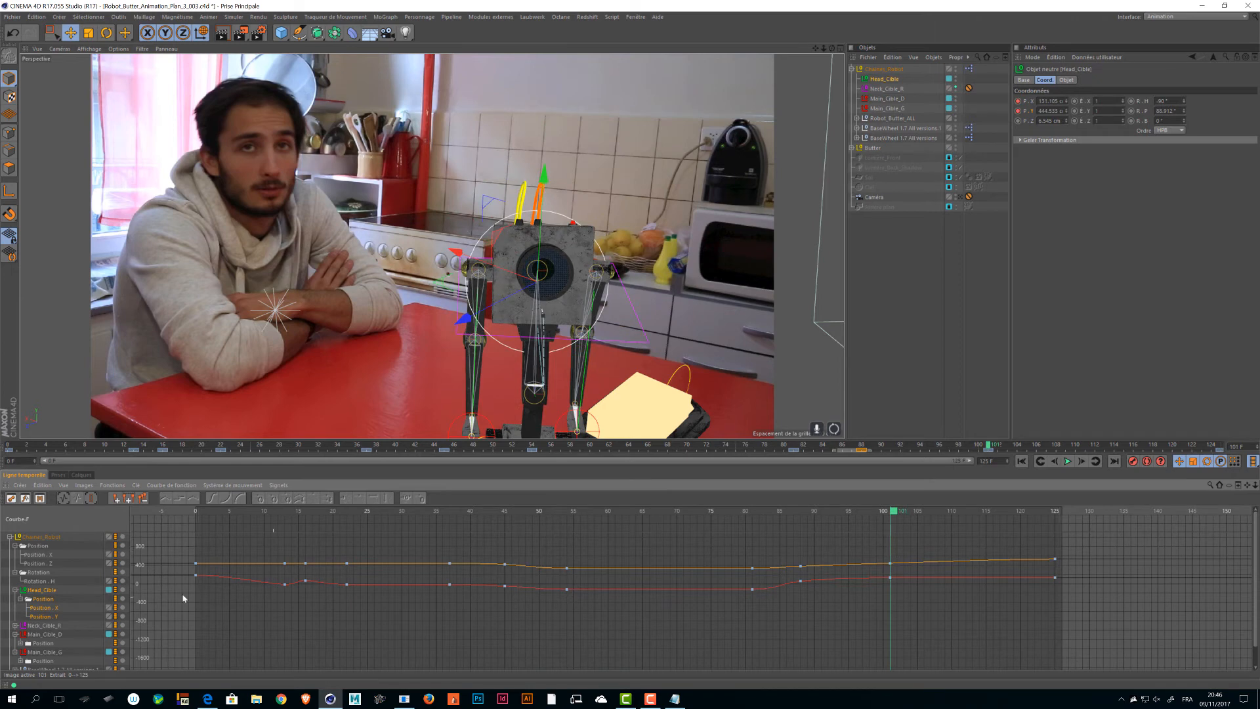
# - Display the Position curves of Main_Cible_D and Main_Cible_G, view the robot from the side, and go to frame 125
pyautogui.click(41, 643)
pyautogui.keyDown('shift'); pyautogui.click(43, 661); pyautogui.keyUp('shift')
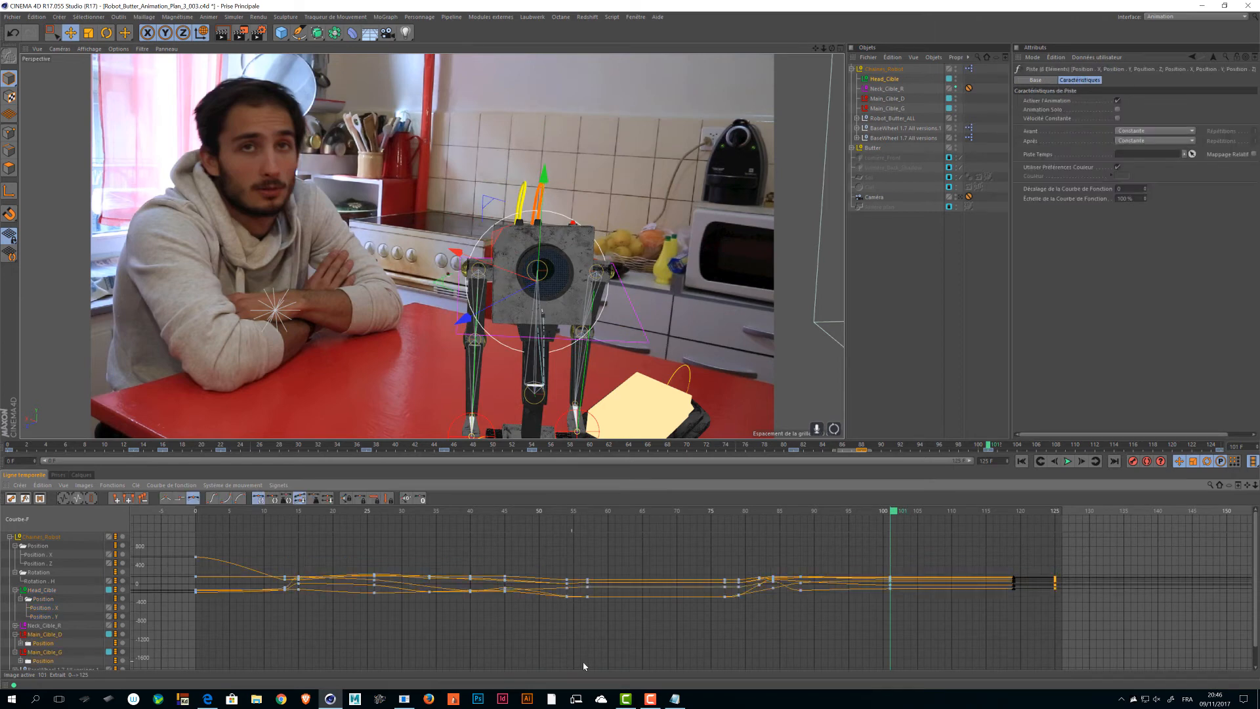
pyautogui.keyDown('alt'); pyautogui.moveTo(921, 619); pyautogui.dragTo(751, 602, button='middle'); pyautogui.keyUp('alt')
pyautogui.keyDown('alt'); pyautogui.moveTo(751, 602); pyautogui.dragTo(777, 594, button='right'); pyautogui.keyUp('alt')
pyautogui.keyDown('alt'); pyautogui.moveTo(777, 595); pyautogui.dragTo(537, 597, button='middle'); pyautogui.keyUp('alt')
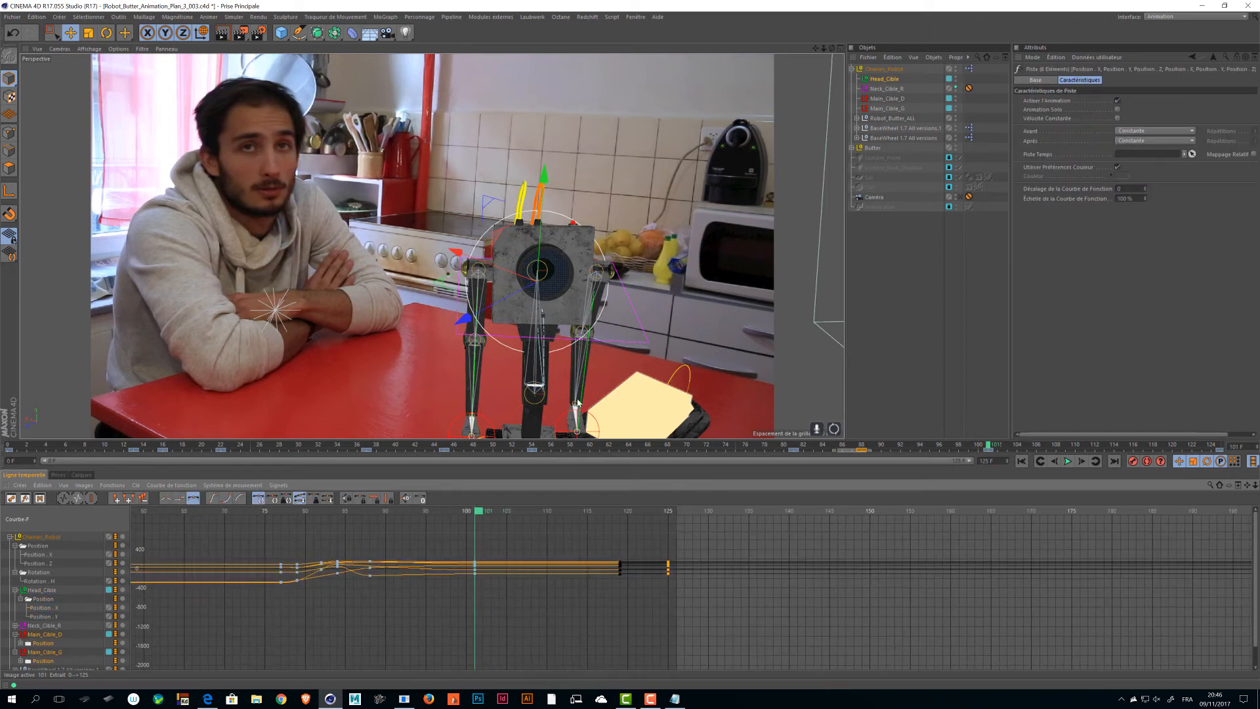
pyautogui.keyDown('alt'); pyautogui.moveTo(494, 409); pyautogui.dragTo(482, 341, button='middle'); pyautogui.keyUp('alt')
pyautogui.keyDown('alt'); pyautogui.moveTo(482, 341); pyautogui.dragTo(634, 347); pyautogui.keyUp('alt')
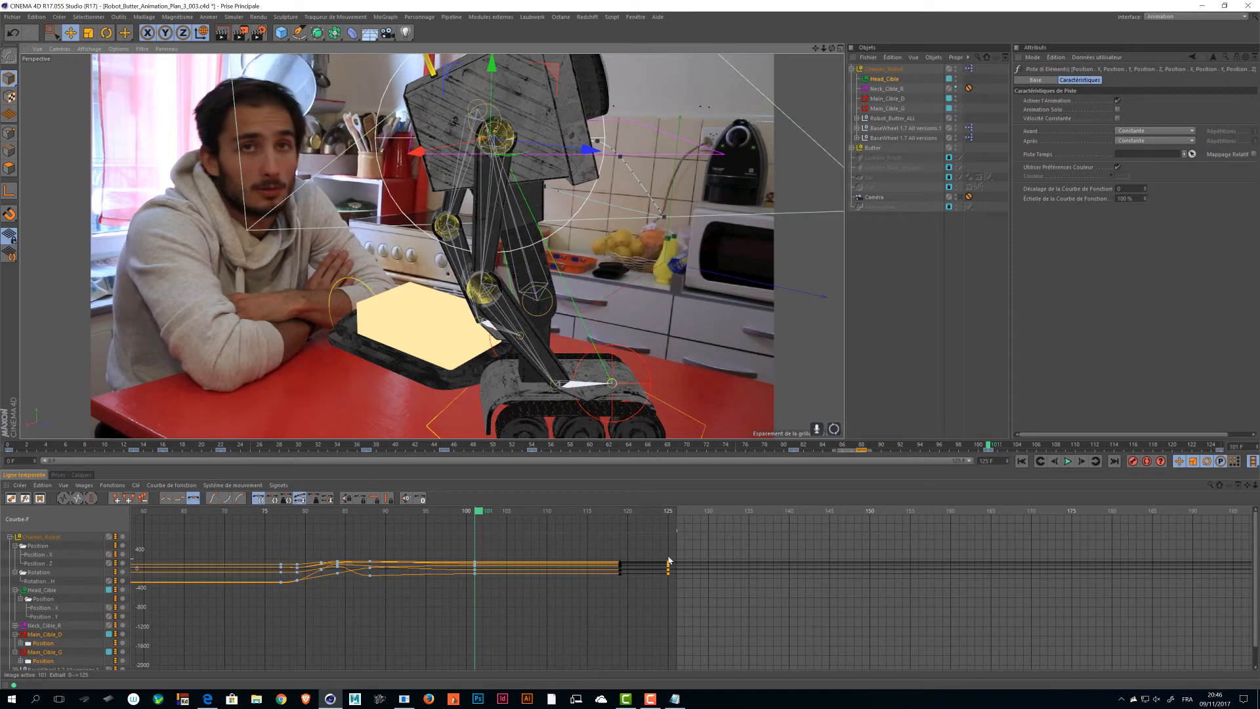
pyautogui.moveTo(654, 511); pyautogui.dragTo(671, 512)
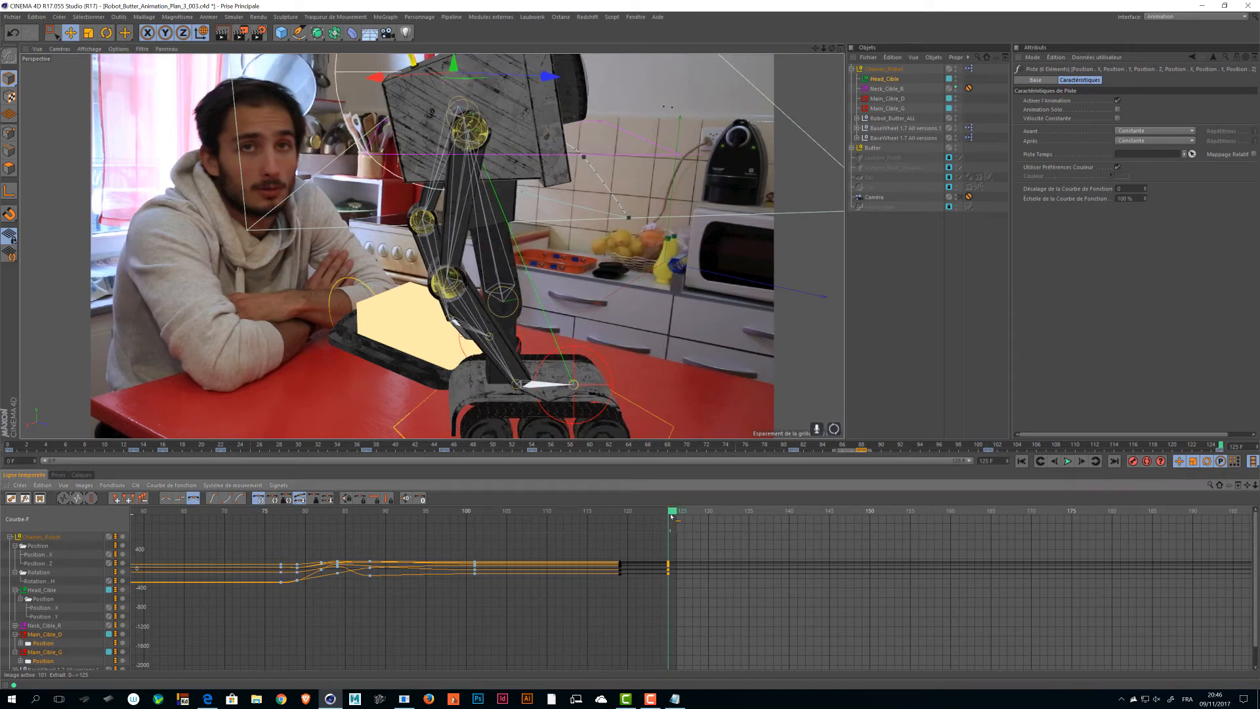
# - Move Main_Cible_D to about 17 cm in X, 74 cm in Y and 135 cm in Z, and record its position keys at frame 125
pyautogui.click(607, 371)
pyautogui.keyDown('alt'); pyautogui.moveTo(640, 345); pyautogui.dragTo(608, 360); pyautogui.keyUp('alt')
pyautogui.keyDown('alt'); pyautogui.moveTo(606, 359); pyautogui.dragTo(616, 320, button='middle'); pyautogui.keyUp('alt')
pyautogui.moveTo(611, 269); pyautogui.dragTo(603, 279)
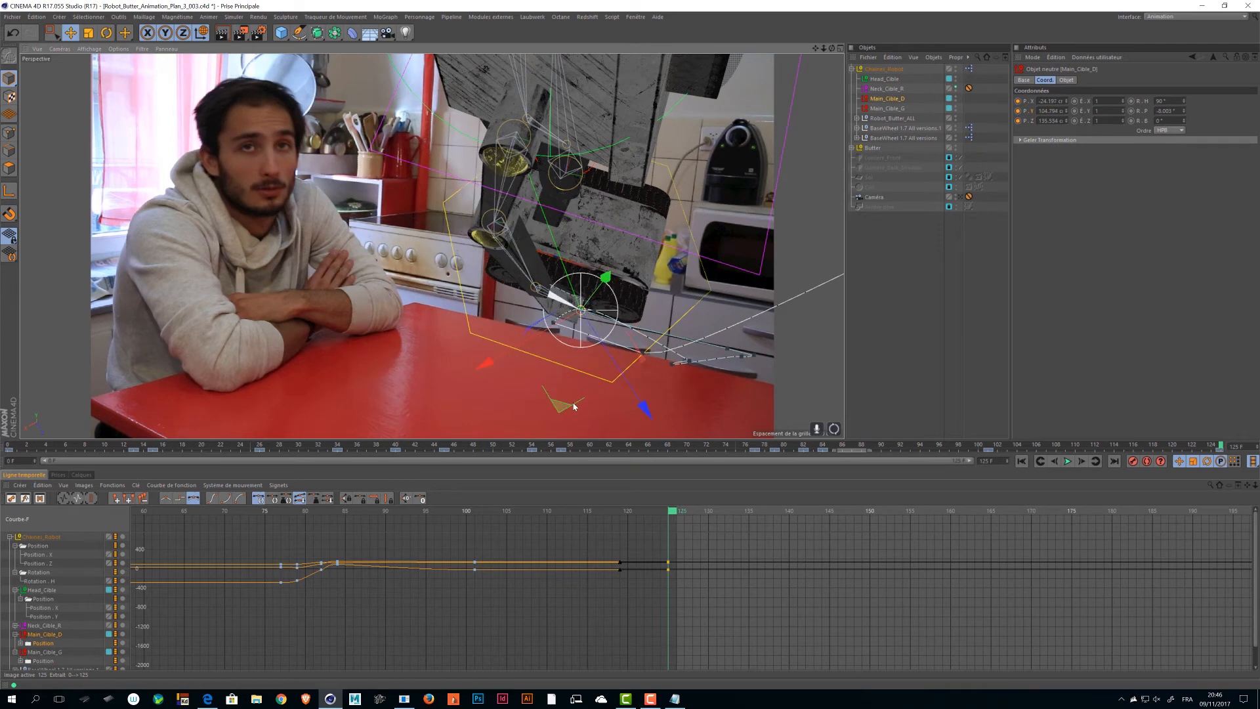
pyautogui.moveTo(563, 411)
pyautogui.mouseDown()
pyautogui.moveTo(533, 402)
pyautogui.moveTo(525, 420)
pyautogui.moveTo(554, 414)
pyautogui.moveTo(542, 405)
pyautogui.mouseUp()
pyautogui.keyDown('alt'); pyautogui.moveTo(542, 402); pyautogui.dragTo(581, 282); pyautogui.keyUp('alt')
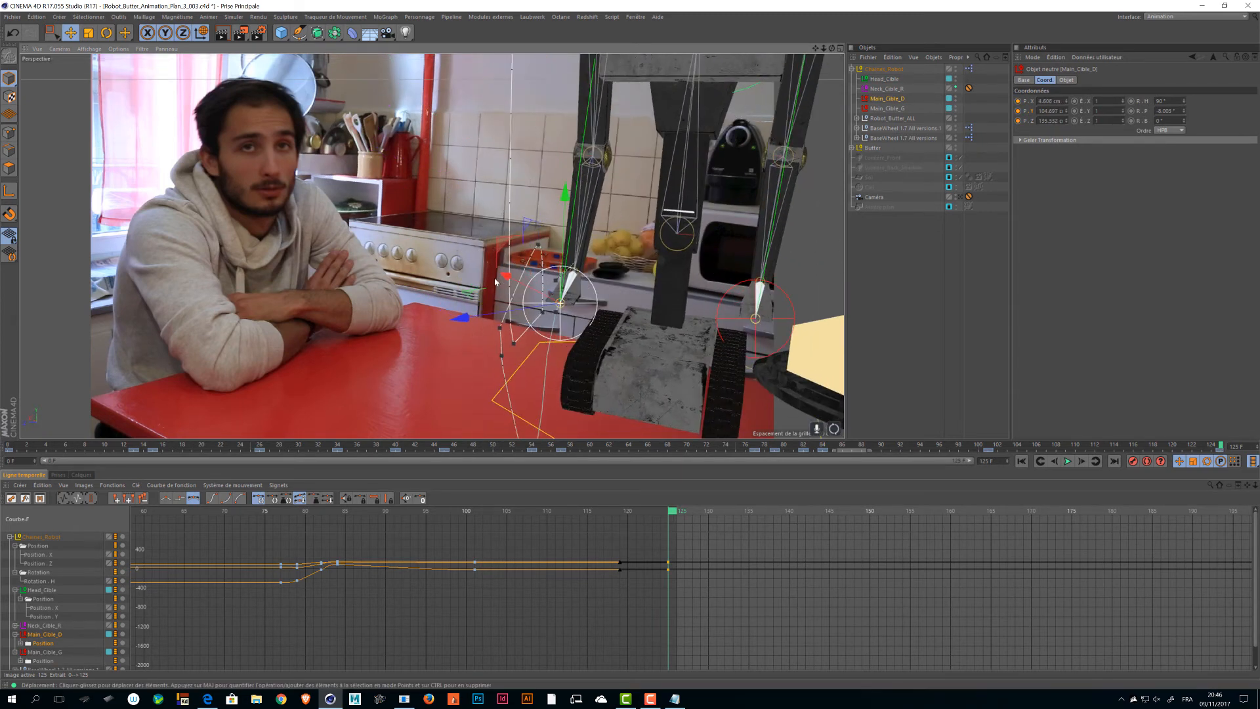
pyautogui.moveTo(564, 197); pyautogui.dragTo(457, 159)
pyautogui.keyDown('alt'); pyautogui.moveTo(618, 368); pyautogui.dragTo(398, 391); pyautogui.keyUp('alt')
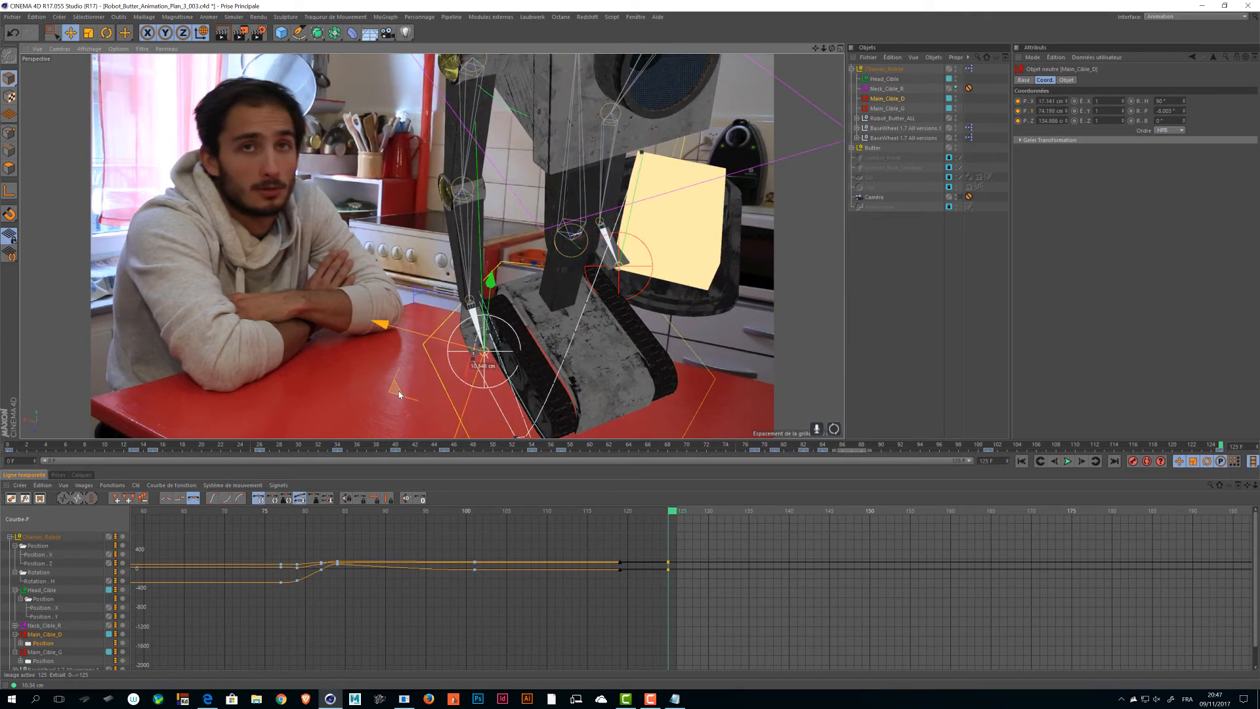
pyautogui.keyDown('ctrl'); pyautogui.click(1018, 100); pyautogui.keyUp('ctrl')
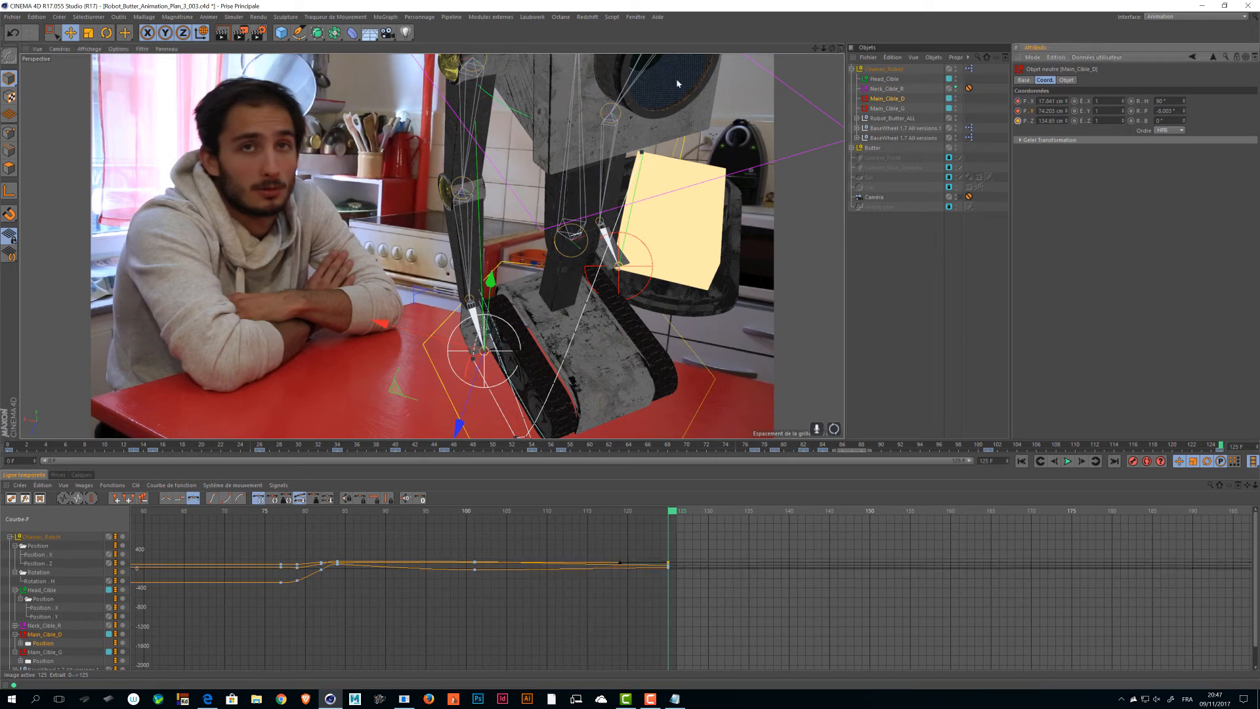
# - Move Main_Cible_G to about 59 cm in X and 76 cm in Y, and record its position keys at frame 125
pyautogui.click(45, 660)
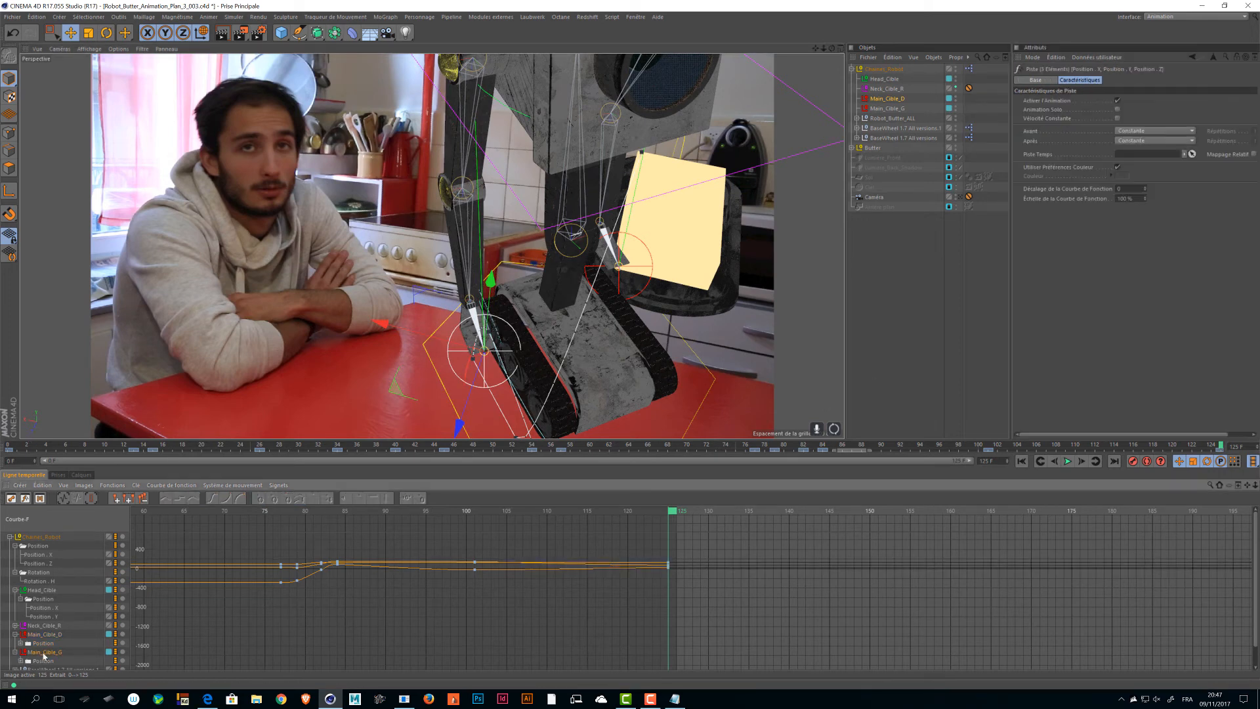
pyautogui.keyDown('alt'); pyautogui.moveTo(631, 279); pyautogui.dragTo(575, 253); pyautogui.keyUp('alt')
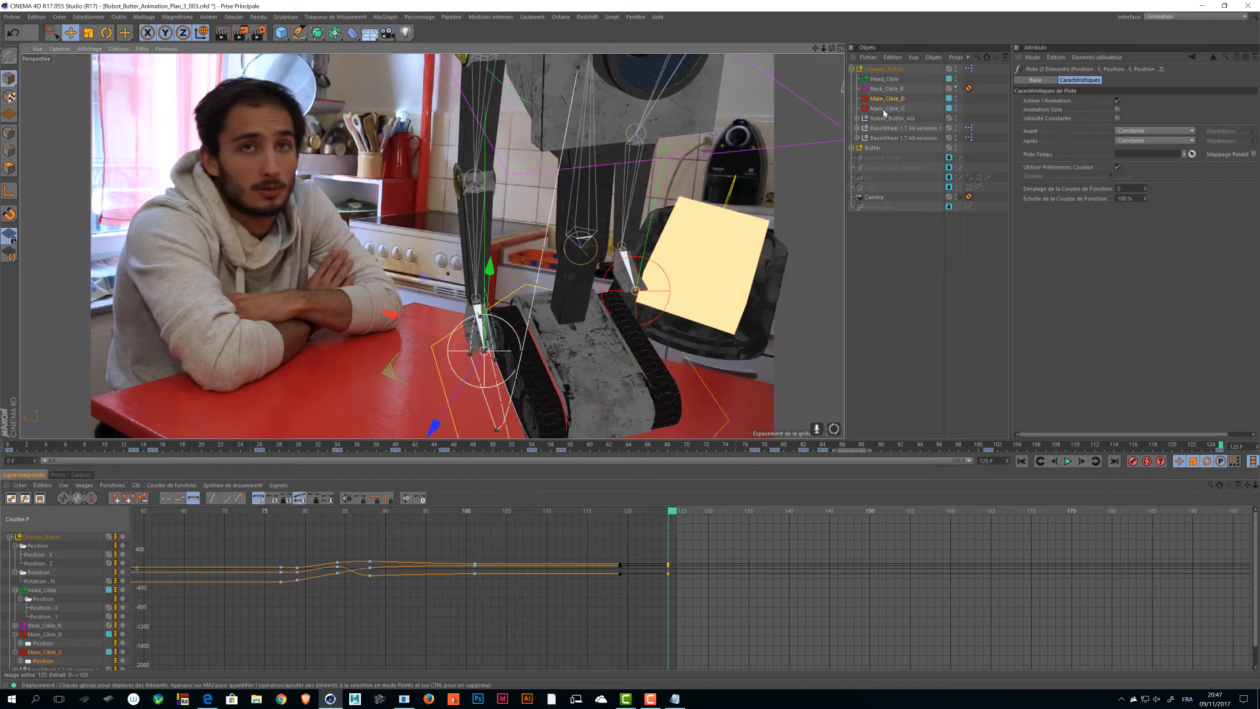
pyautogui.click(889, 110)
pyautogui.keyDown('alt'); pyautogui.moveTo(526, 331); pyautogui.dragTo(463, 269); pyautogui.keyUp('alt')
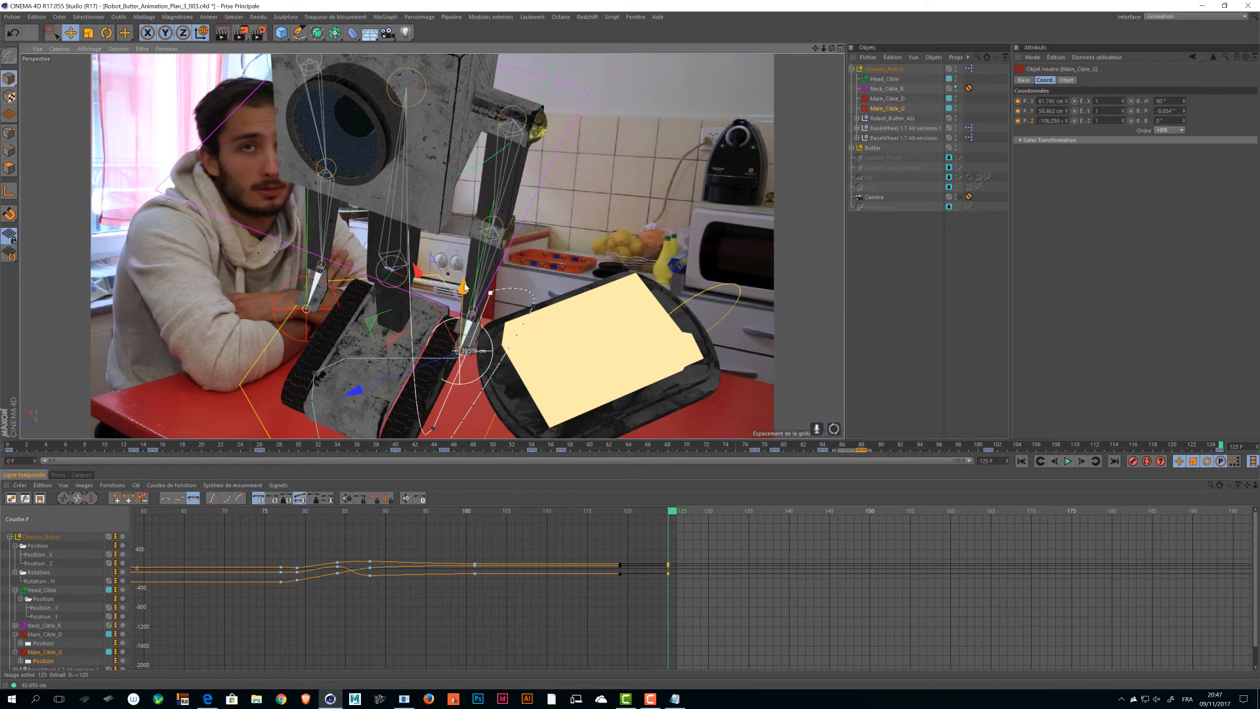
pyautogui.moveTo(500, 303); pyautogui.dragTo(275, 248)
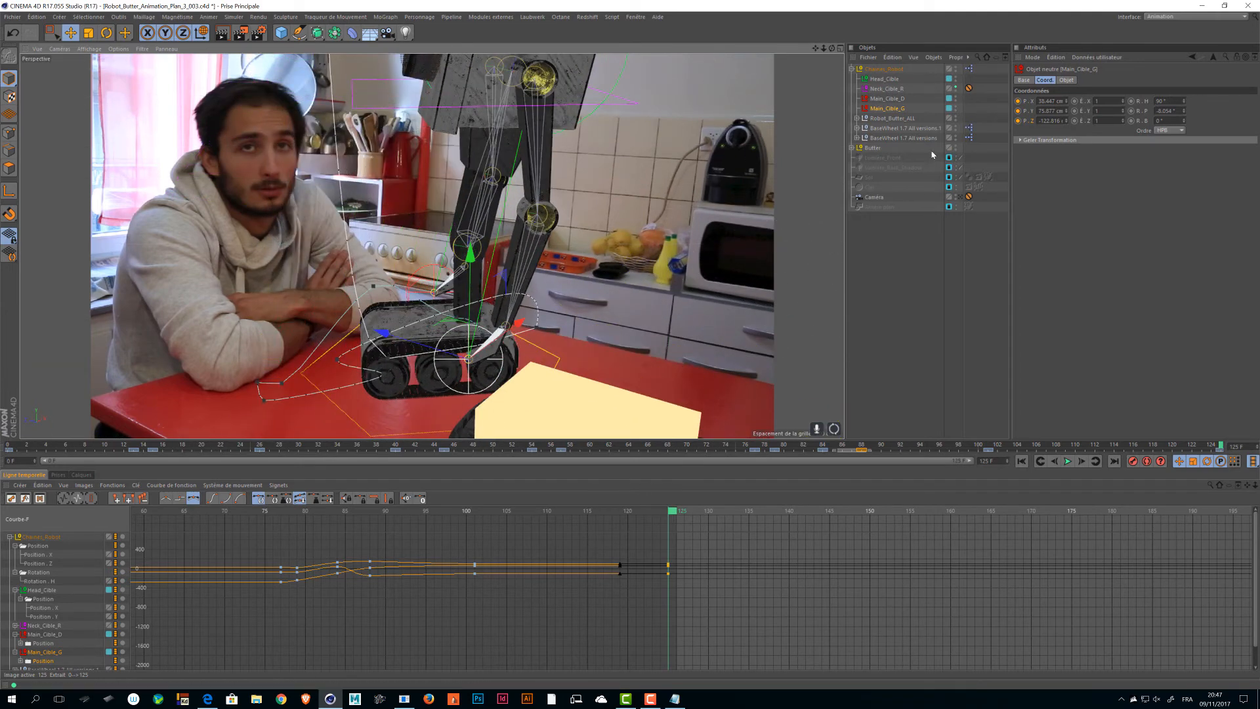
pyautogui.click(1032, 112)
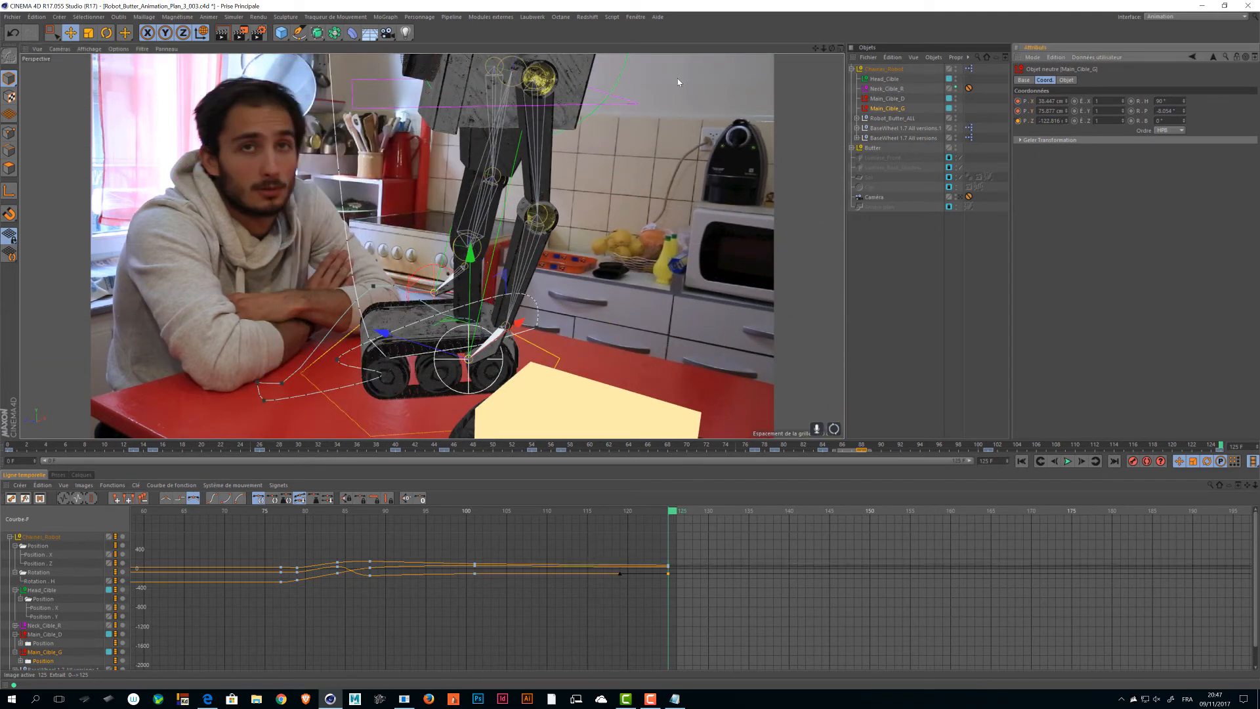
# - Clear the selection, save the project, and play back the animation
pyautogui.click(969, 297)
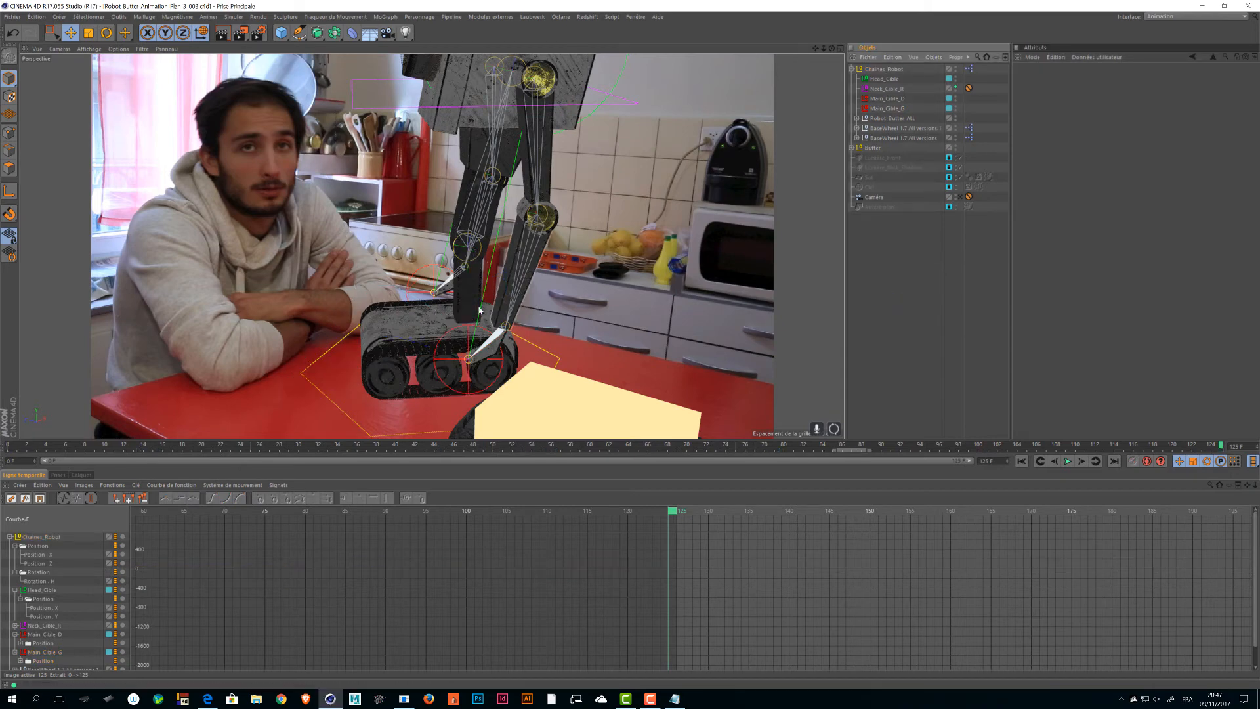
pyautogui.keyDown('alt'); pyautogui.moveTo(479, 311); pyautogui.dragTo(418, 320); pyautogui.keyUp('alt')
pyautogui.click(335, 240)
pyautogui.hotkey('ctrl', 's')
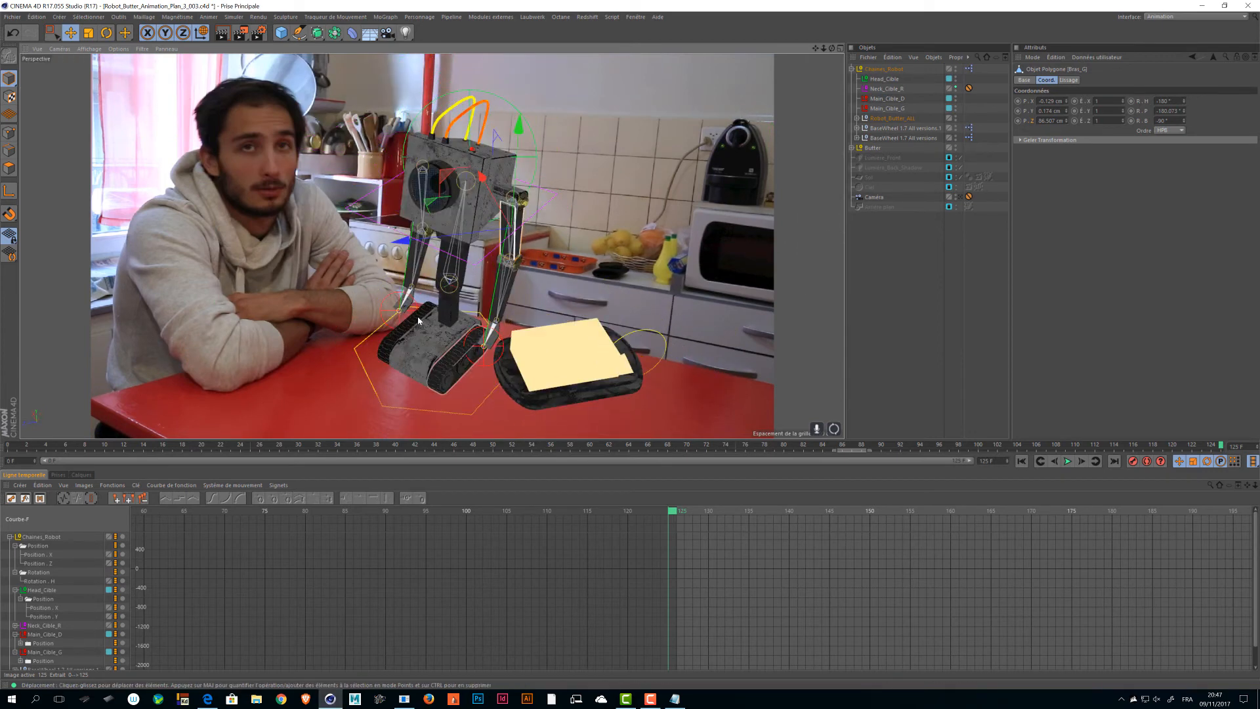
pyautogui.click(850, 283)
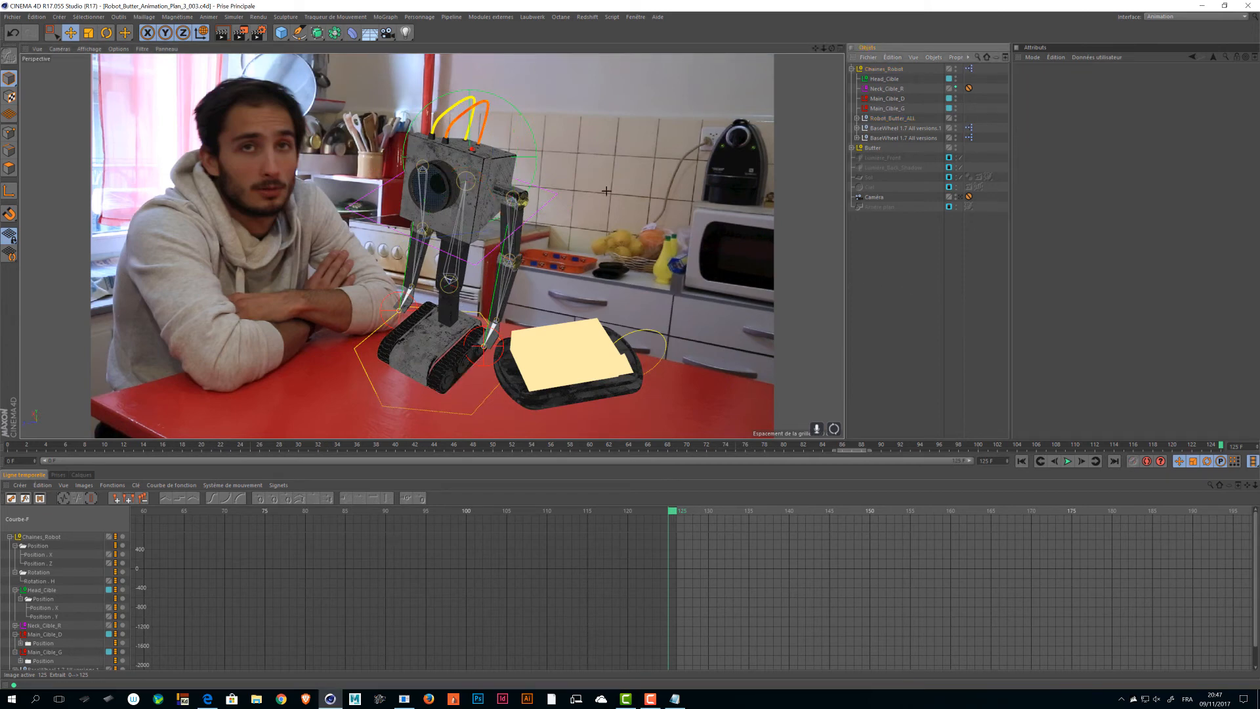
pyautogui.click(1068, 462)
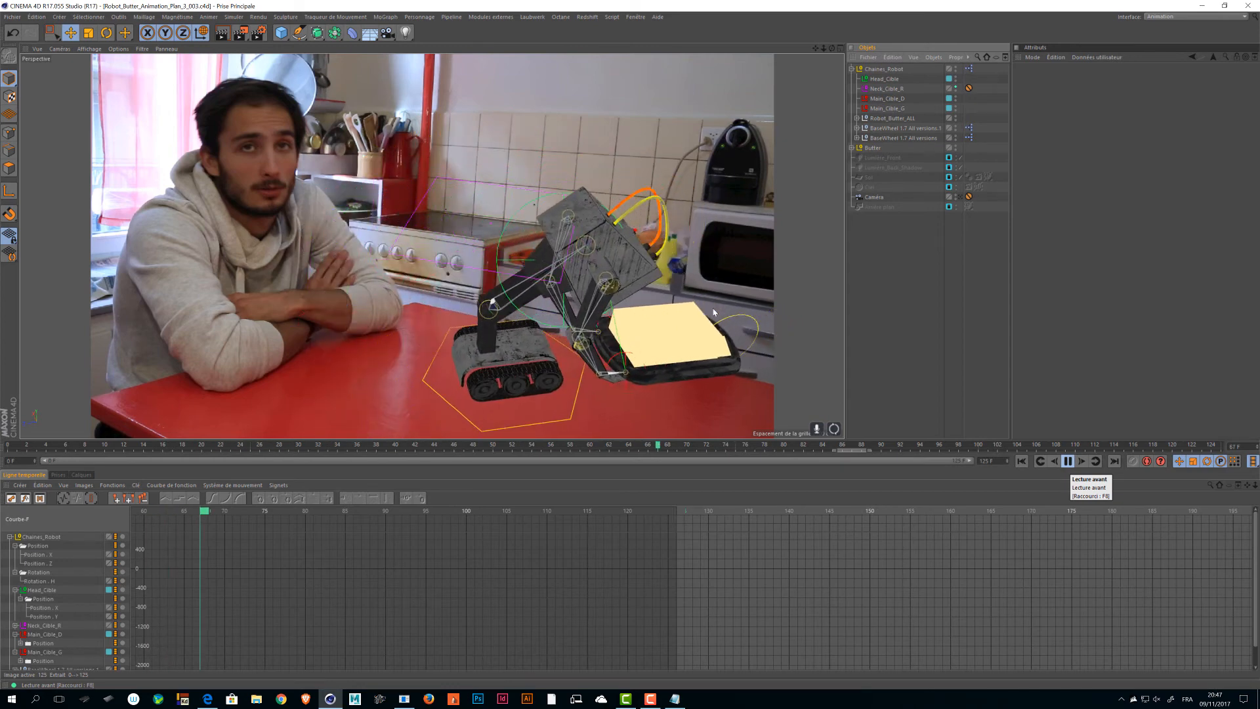
pyautogui.press('F8')
# - Display the Position.X, Position.Z and Rotation.H curves of Chaines_Robot over the full frame range
pyautogui.moveTo(532, 444); pyautogui.dragTo(357, 443)
pyautogui.click(884, 69)
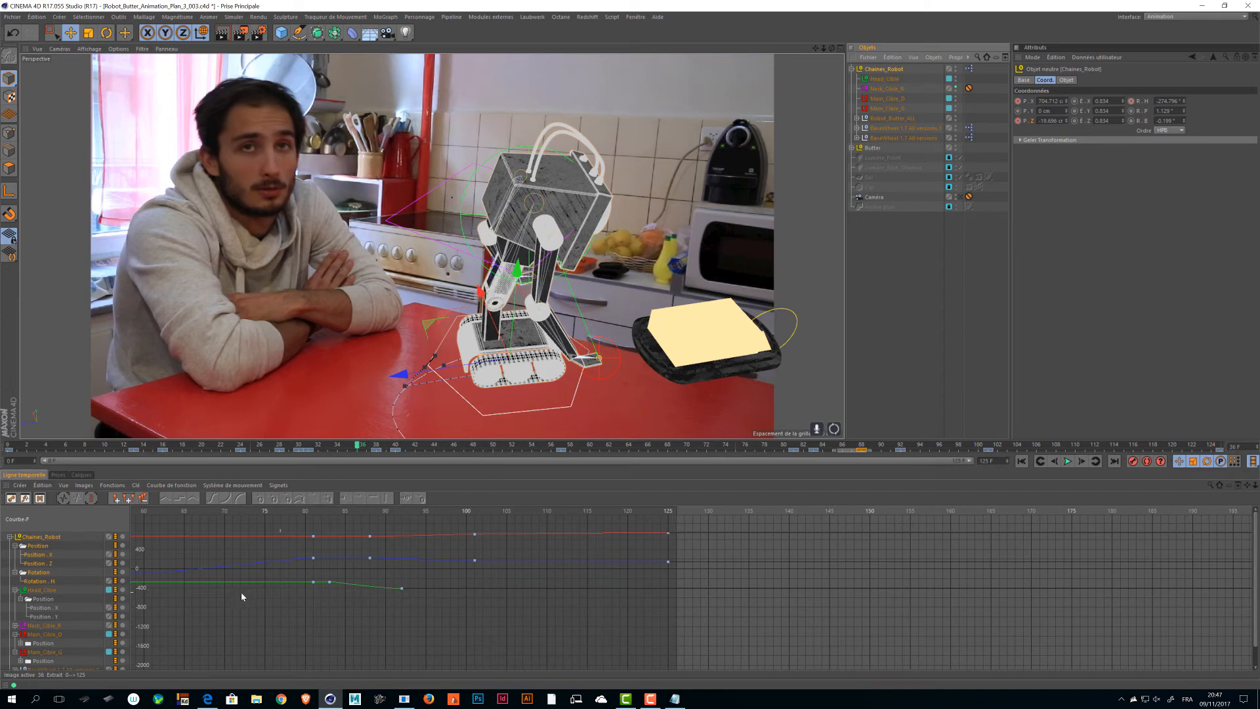
pyautogui.moveTo(241, 592); pyautogui.dragTo(948, 609, button='middle')
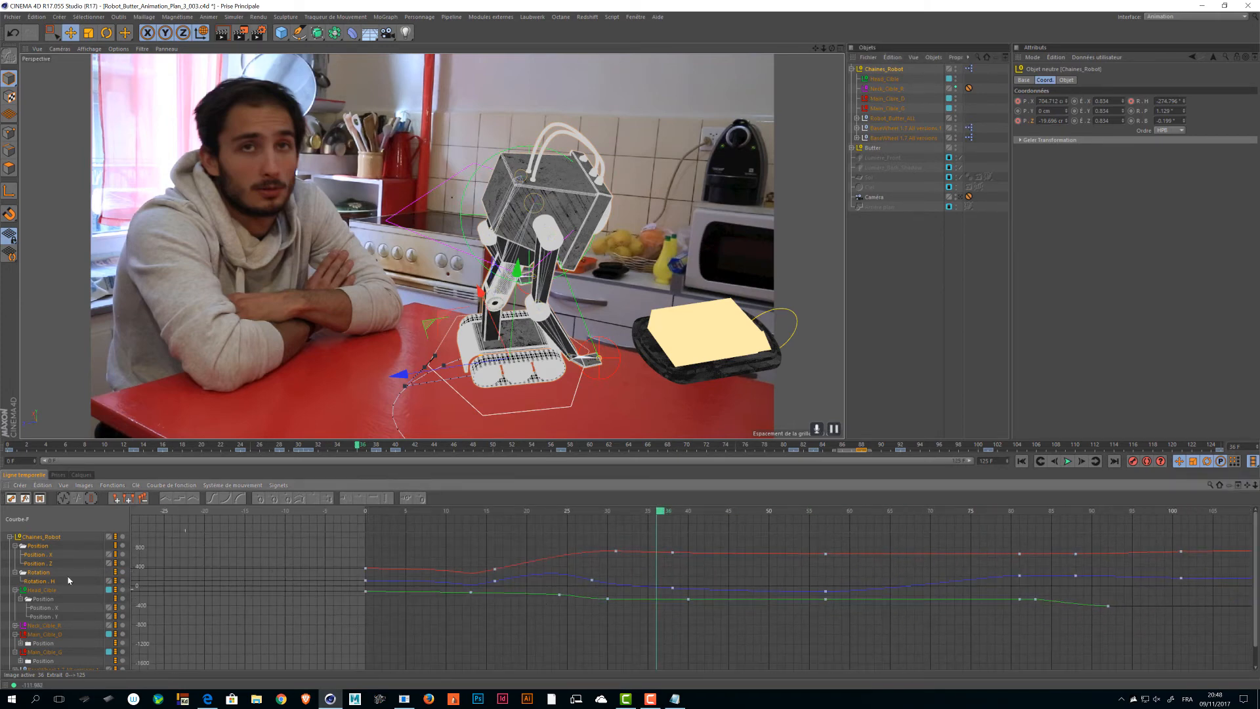
pyautogui.click(39, 581)
pyautogui.scroll(3, 582, 604)
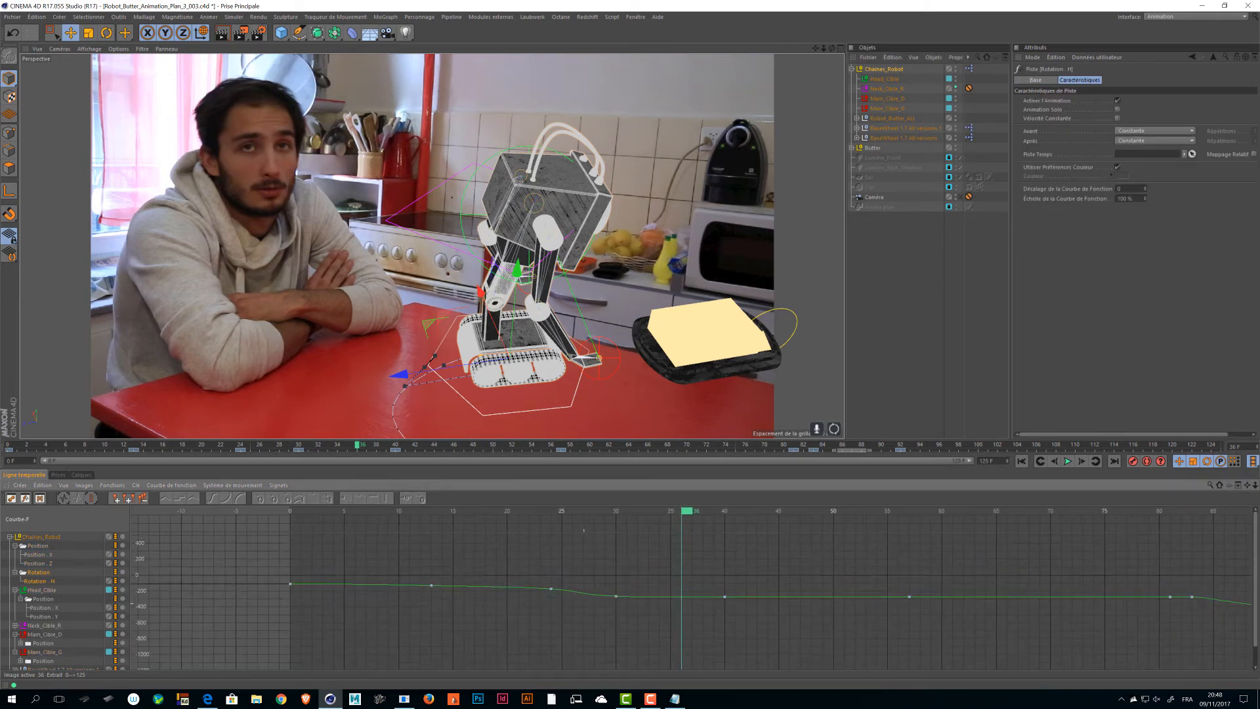
pyautogui.moveTo(595, 594); pyautogui.dragTo(415, 627, button='middle')
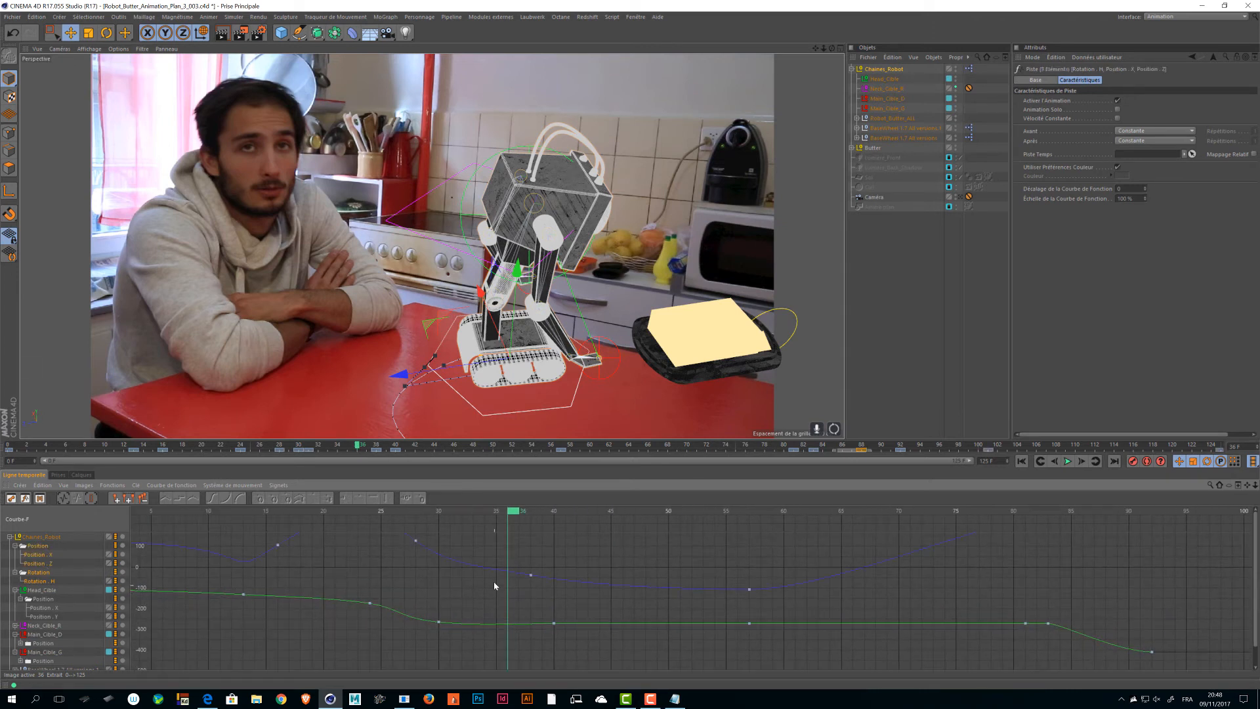
pyautogui.press('h')
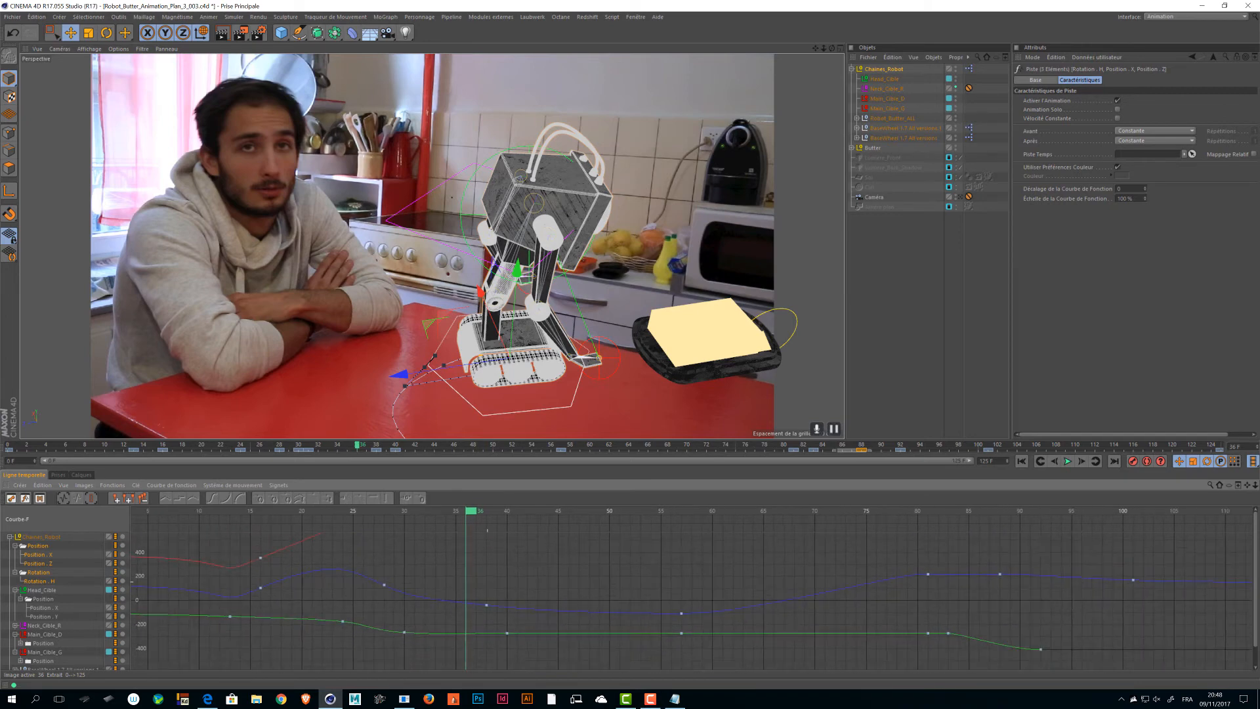
pyautogui.keyDown('alt'); pyautogui.moveTo(487, 582); pyautogui.dragTo(484, 558, button='right'); pyautogui.keyUp('alt')
pyautogui.keyDown('alt'); pyautogui.moveTo(484, 558); pyautogui.dragTo(478, 568, button='middle'); pyautogui.keyUp('alt')
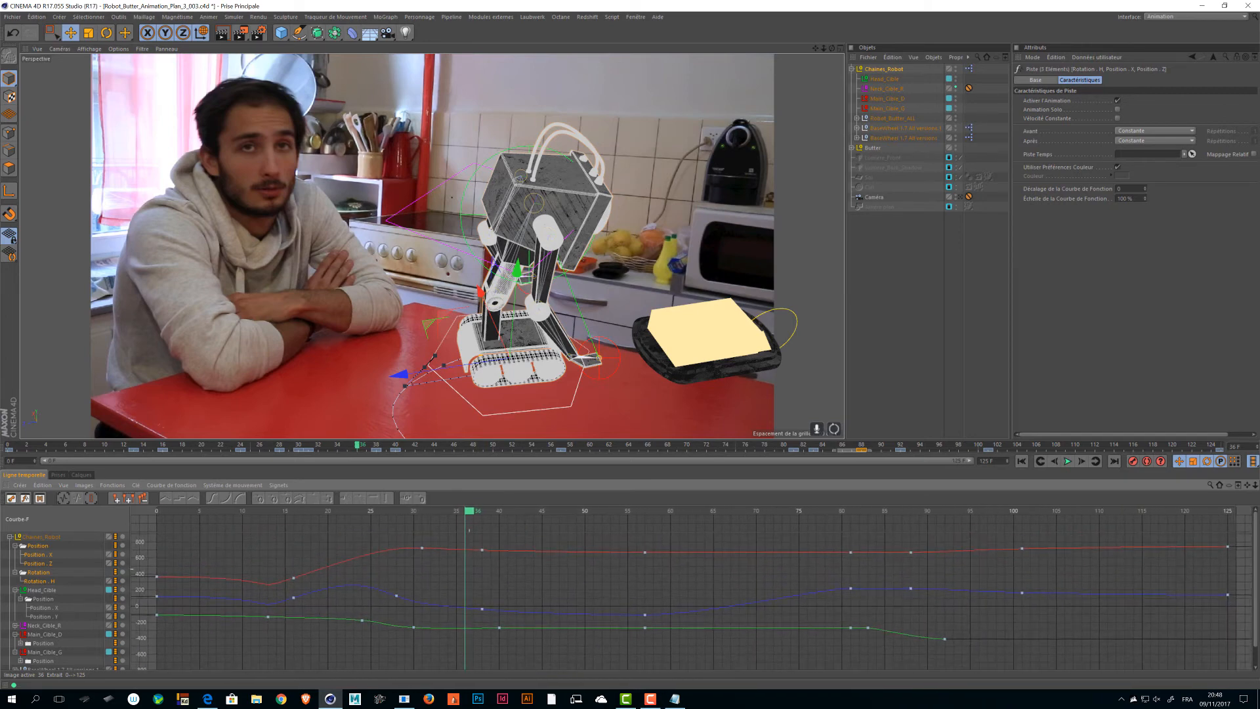
pyautogui.keyDown('alt'); pyautogui.moveTo(478, 568); pyautogui.dragTo(462, 547, button='right'); pyautogui.keyUp('alt')
# - Match the Position.X key of Chaines_Robot at frame 31 to its key value at frame 38, and scrub across that range
pyautogui.moveTo(469, 511); pyautogui.dragTo(421, 513)
pyautogui.keyDown('ctrl'); pyautogui.click(482, 545); pyautogui.keyUp('ctrl')
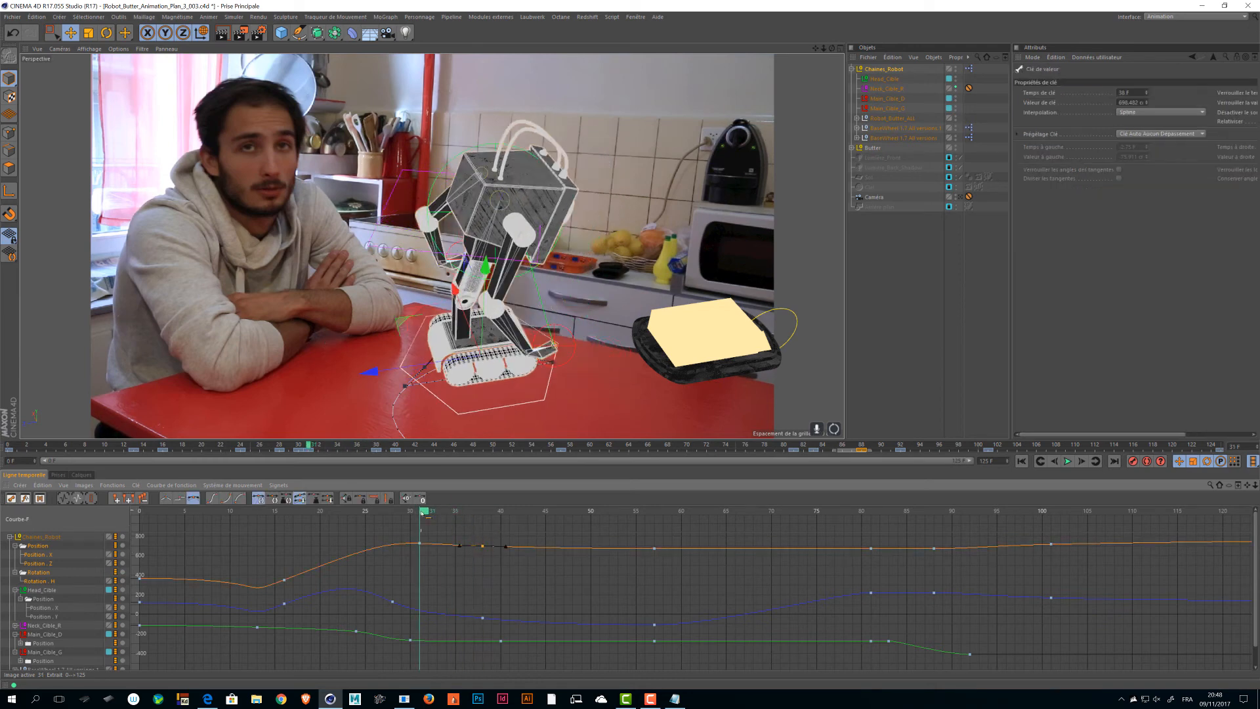
pyautogui.keyDown('ctrl'); pyautogui.click(419, 545); pyautogui.keyUp('ctrl')
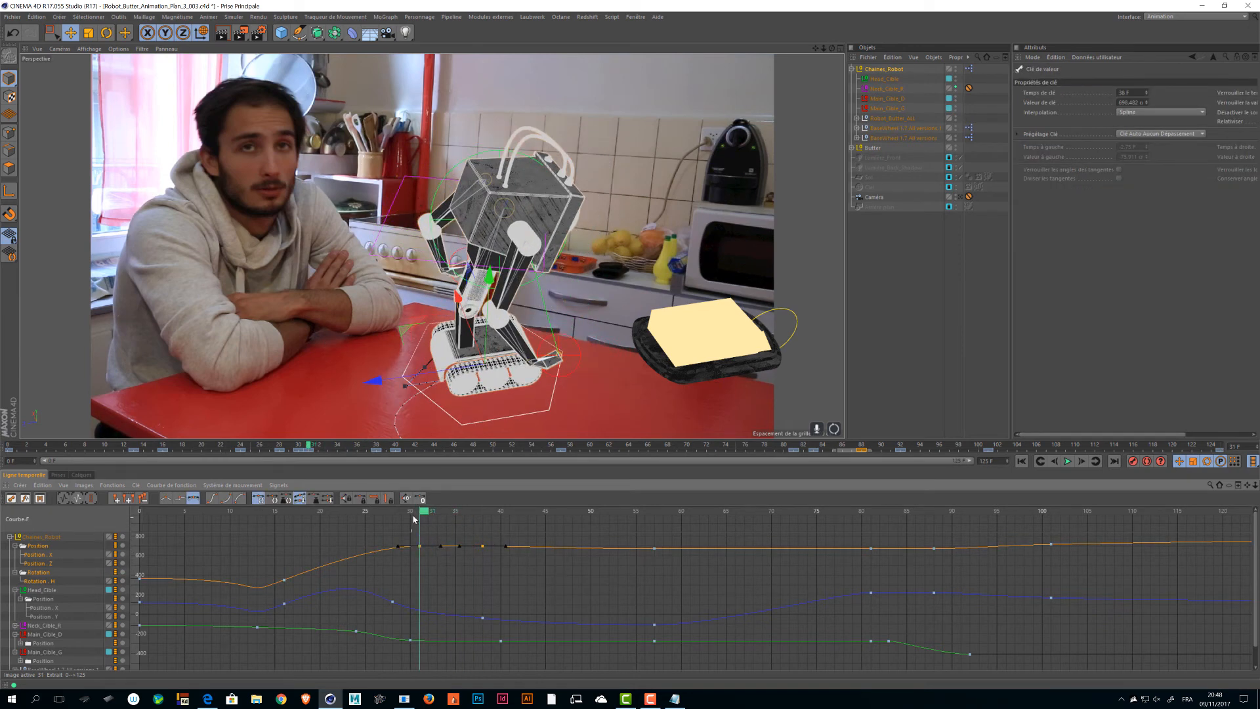
pyautogui.moveTo(421, 514); pyautogui.dragTo(487, 519)
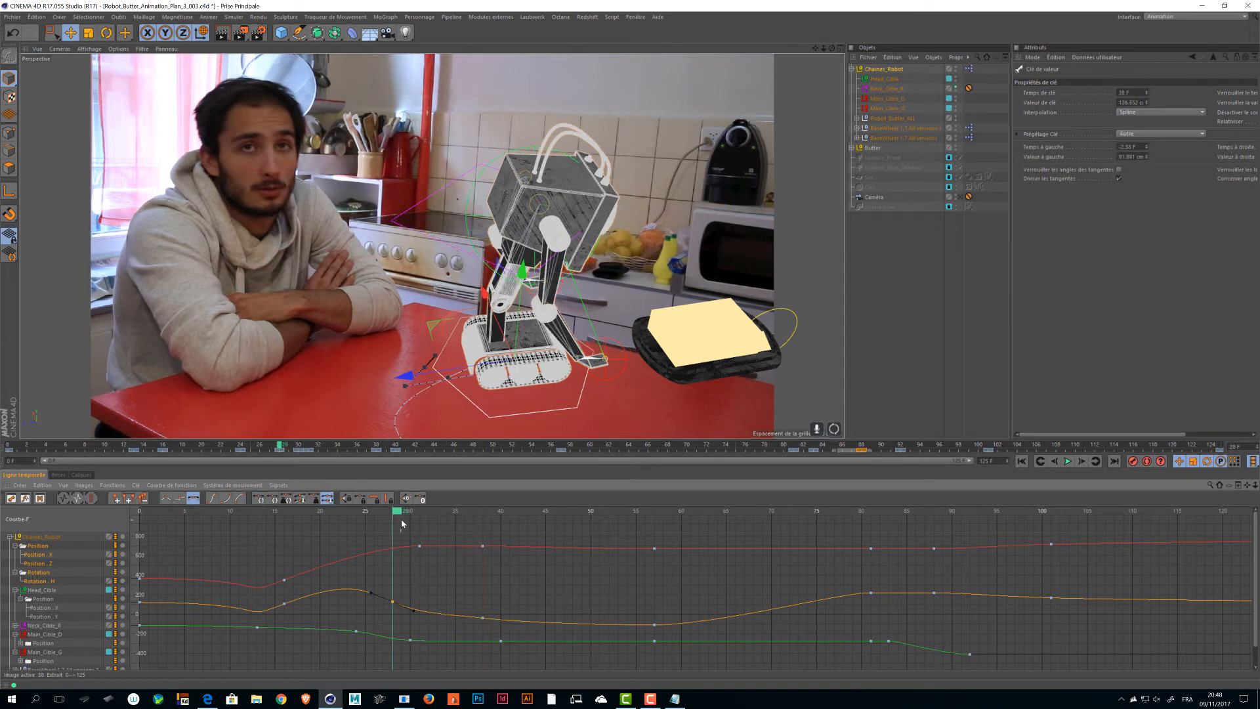
# - Undo the last Position.Z key edit, and check the tracks' movement between frames 28 and 39 from several angles
pyautogui.moveTo(396, 512)
pyautogui.mouseDown()
pyautogui.moveTo(261, 512)
pyautogui.moveTo(381, 512)
pyautogui.mouseUp()
pyautogui.hotkey('ctrl', 'z')
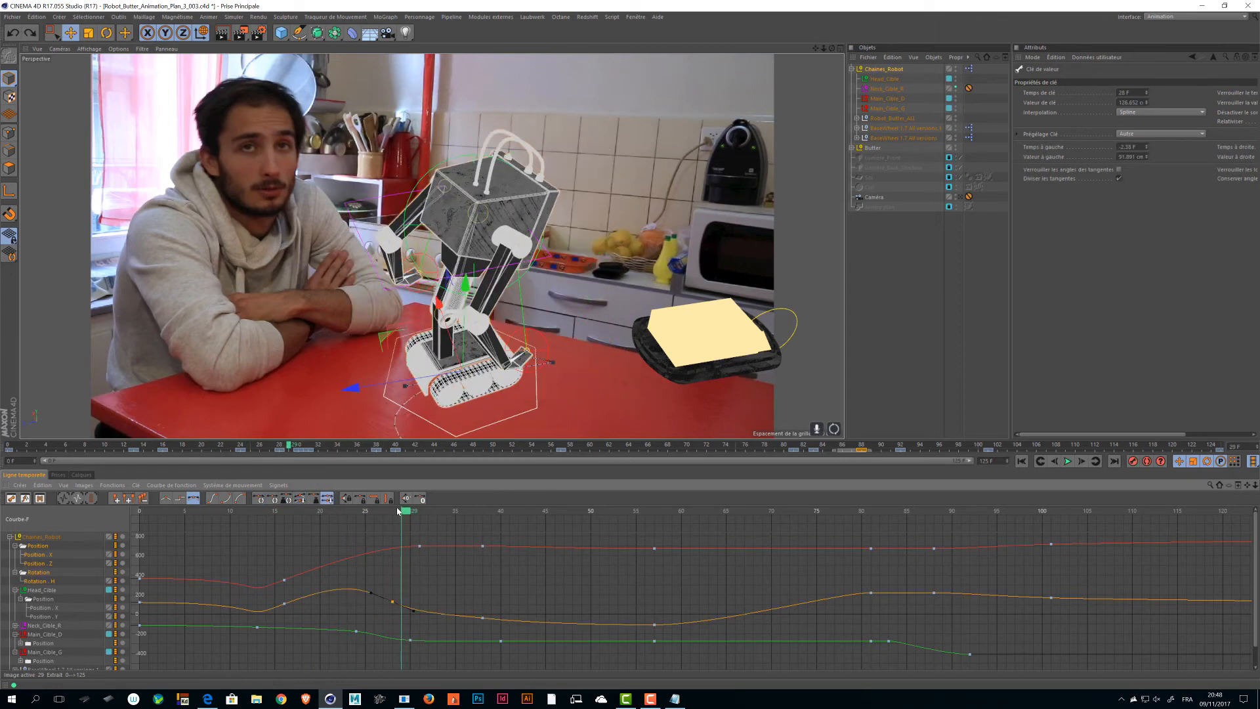
pyautogui.moveTo(408, 512); pyautogui.dragTo(495, 512)
pyautogui.keyDown('alt'); pyautogui.moveTo(573, 342); pyautogui.dragTo(486, 336); pyautogui.keyUp('alt')
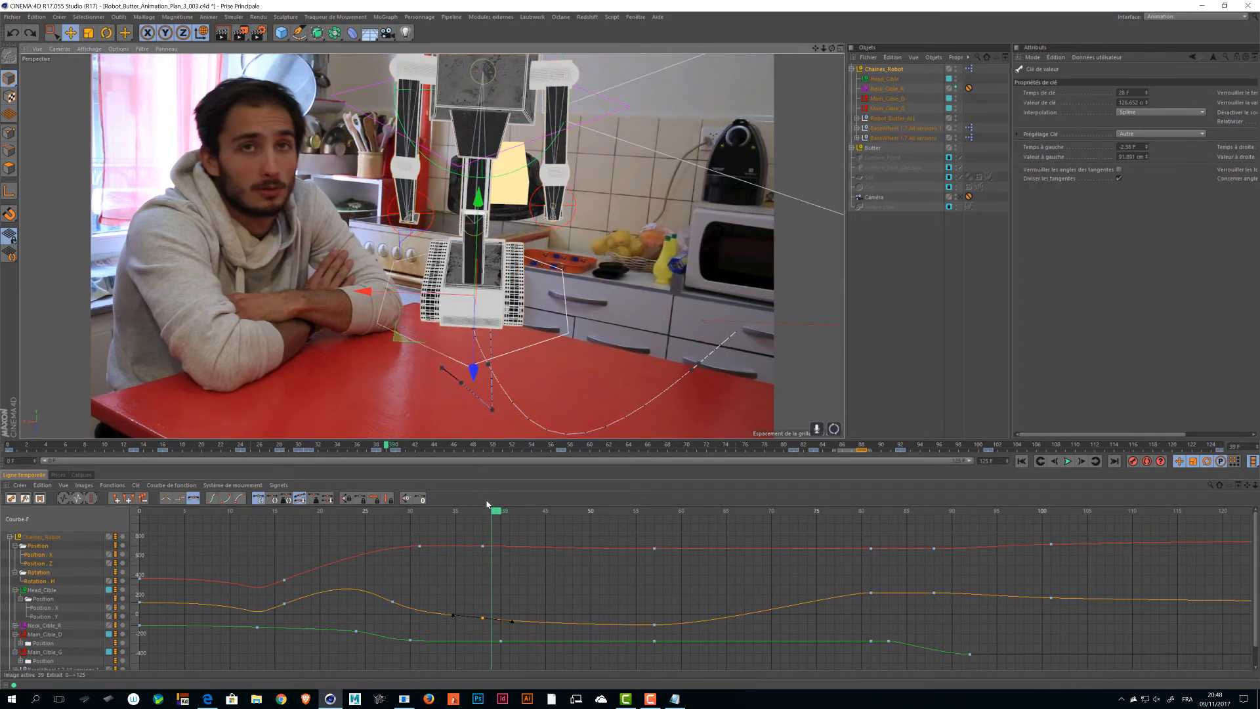
pyautogui.moveTo(498, 512); pyautogui.dragTo(394, 510)
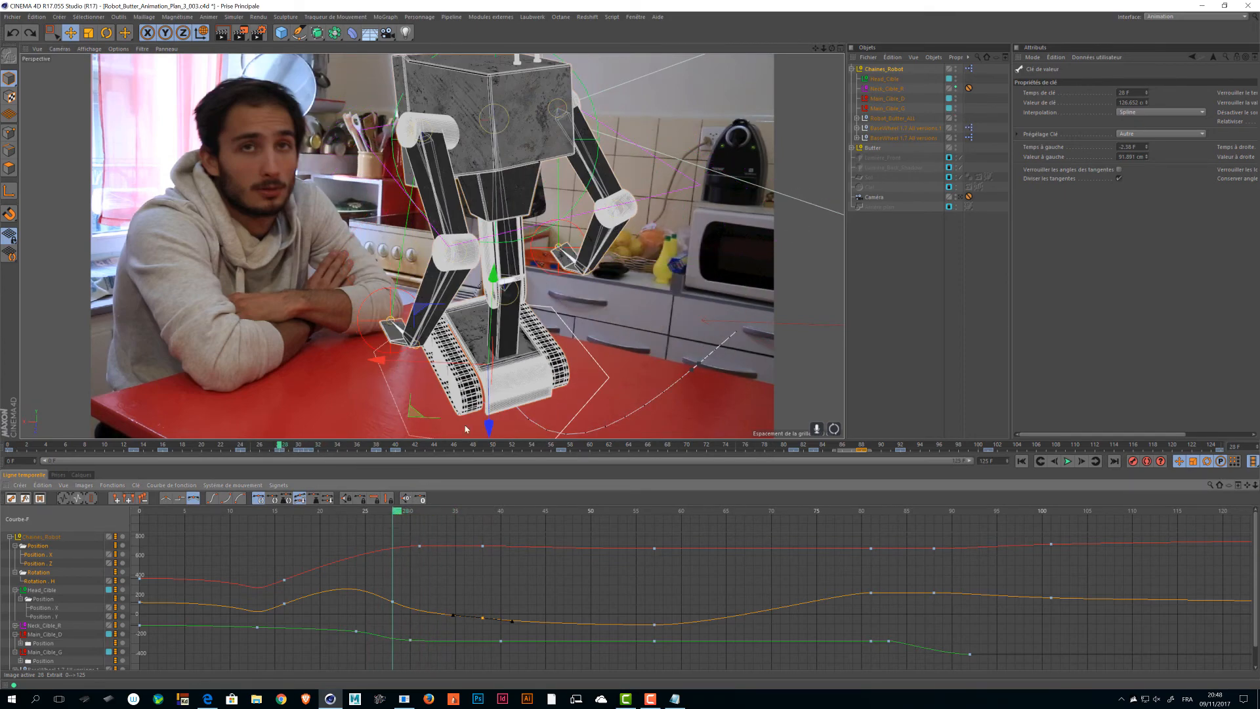
pyautogui.keyDown('alt'); pyautogui.moveTo(433, 404); pyautogui.dragTo(468, 363); pyautogui.keyUp('alt')
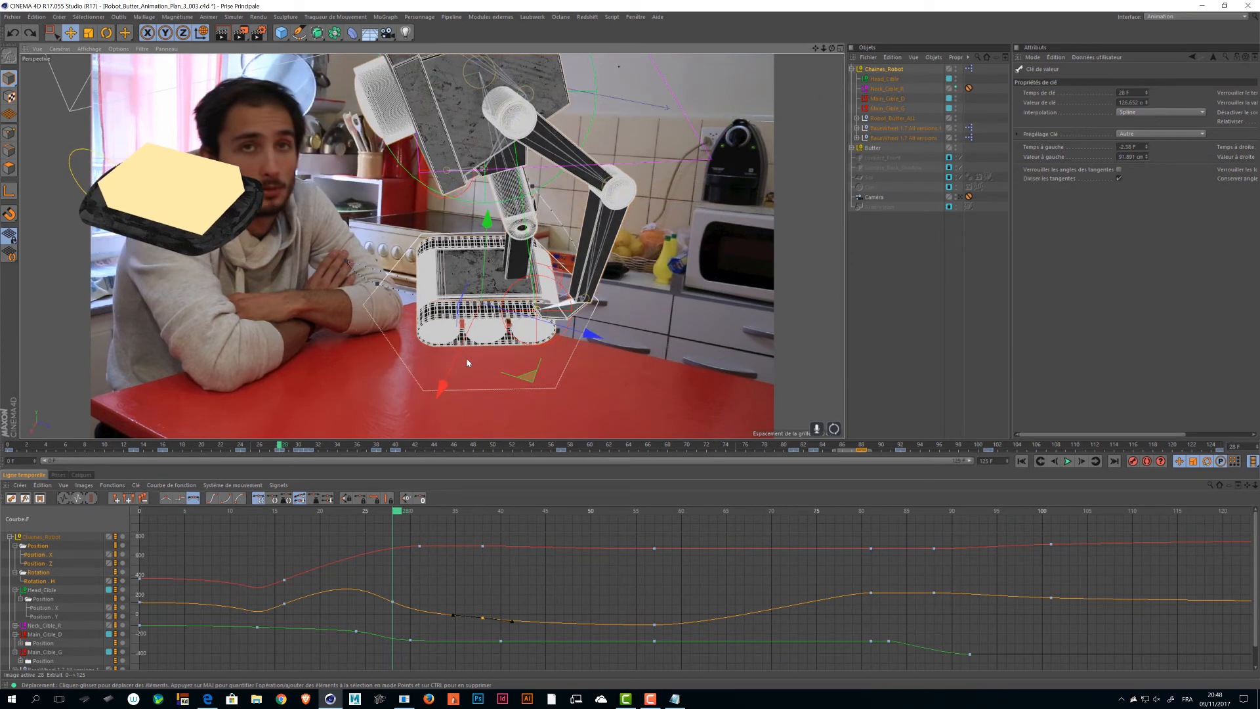
pyautogui.keyDown('alt'); pyautogui.moveTo(459, 332); pyautogui.dragTo(271, 206); pyautogui.keyUp('alt')
pyautogui.click(392, 602)
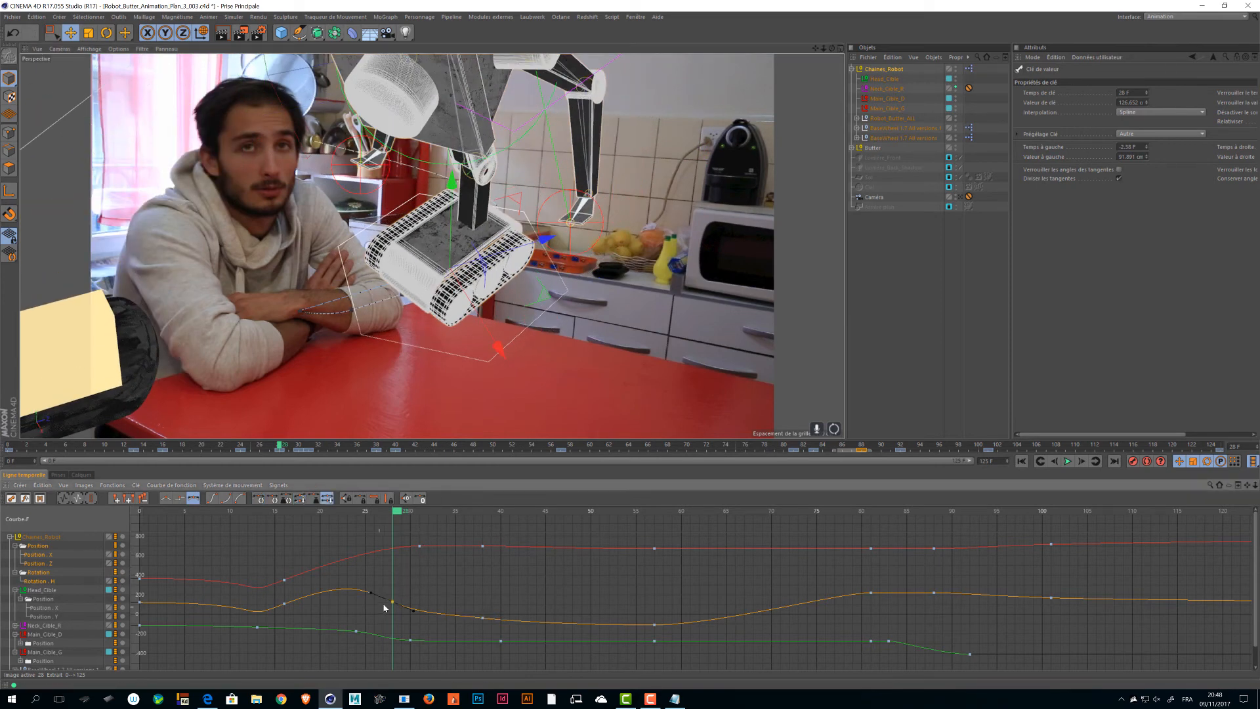
# - Match Chaines_Robot's Position.Z key at frame 38 to its frame 57 value, and its Position.X key at frame 57 to its frame 38 value
pyautogui.moveTo(396, 510); pyautogui.dragTo(657, 561)
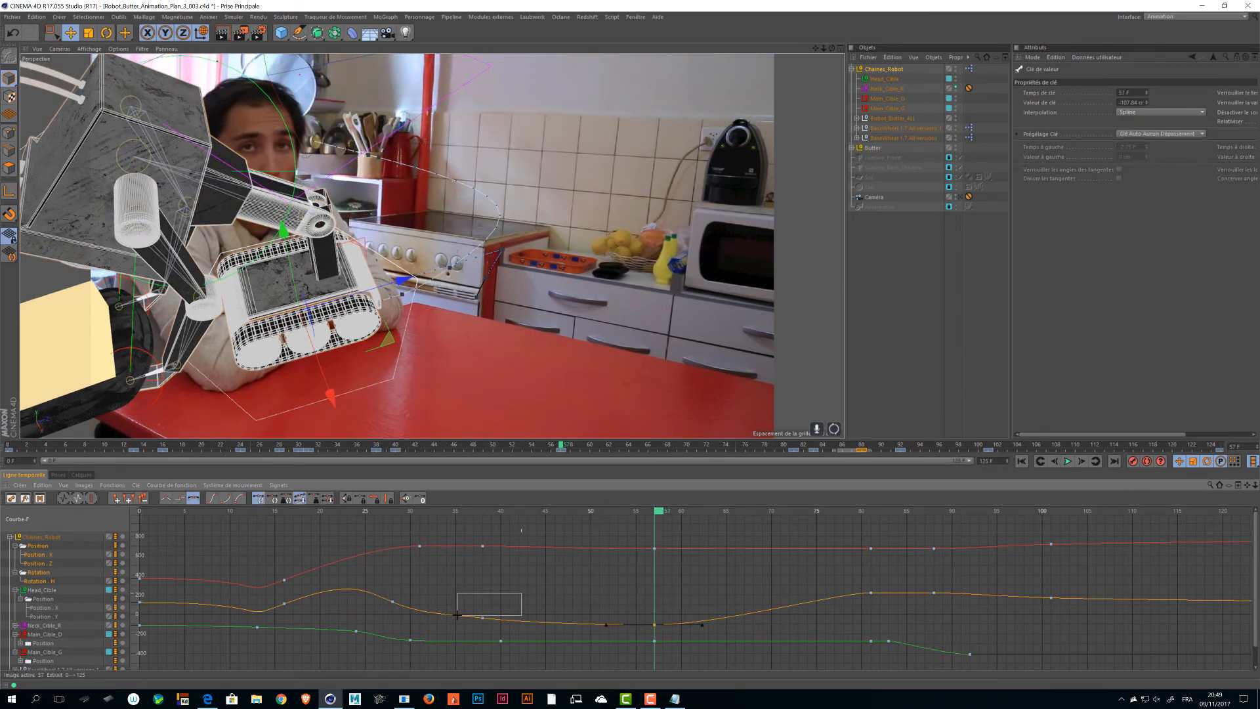
pyautogui.moveTo(511, 512); pyautogui.dragTo(660, 544)
pyautogui.hotkey('ctrl', 'v')
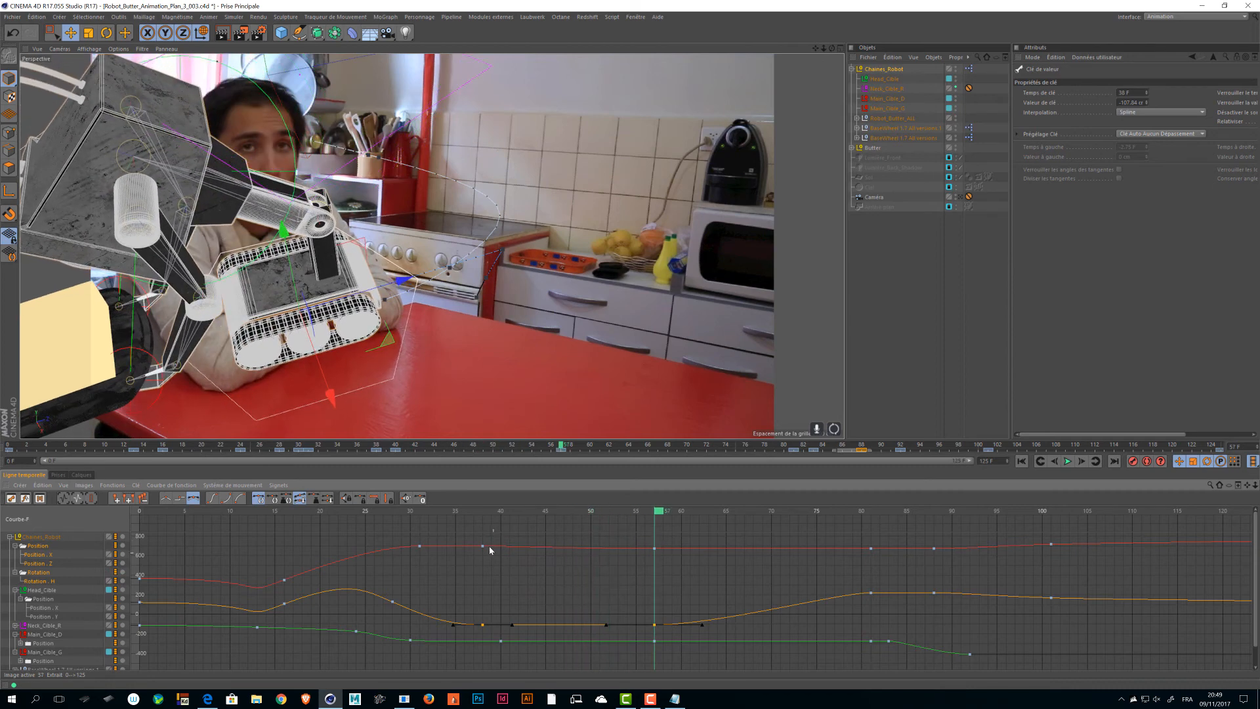
pyautogui.hotkey('ctrl', 'v')
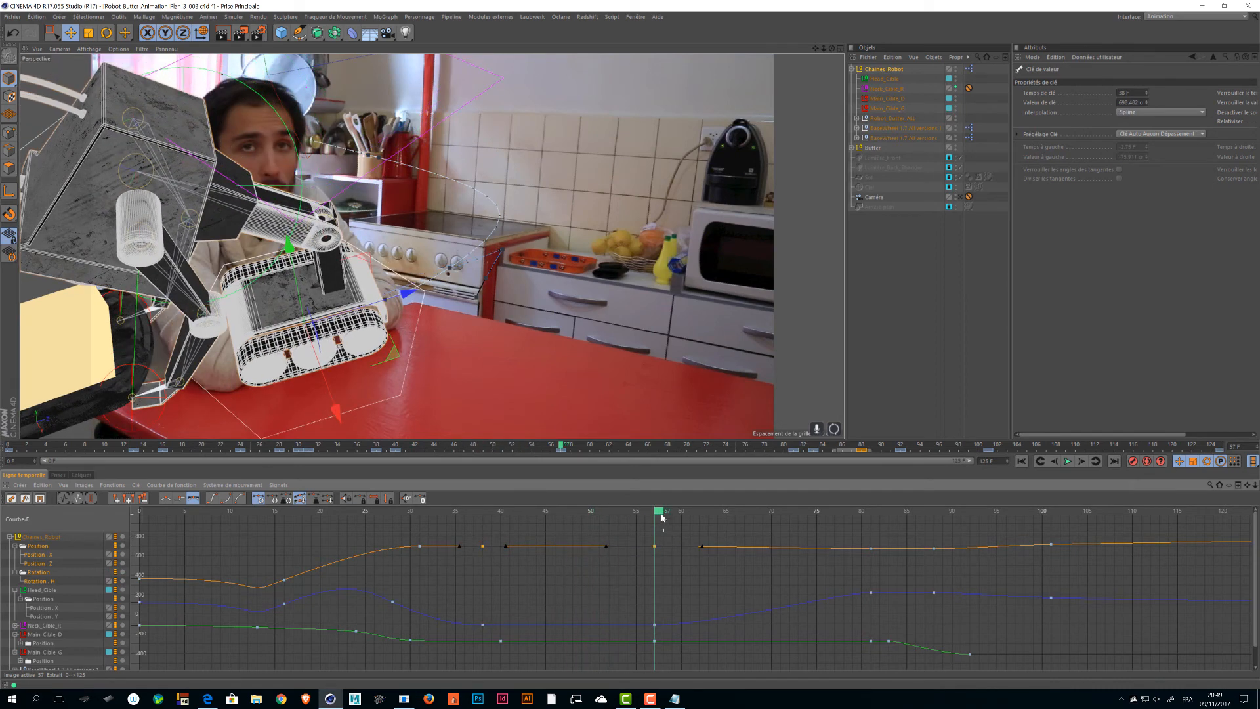
# - Save the project, and review the robot's movement from frame 57 back to frame 26
pyautogui.moveTo(660, 511); pyautogui.dragTo(489, 624)
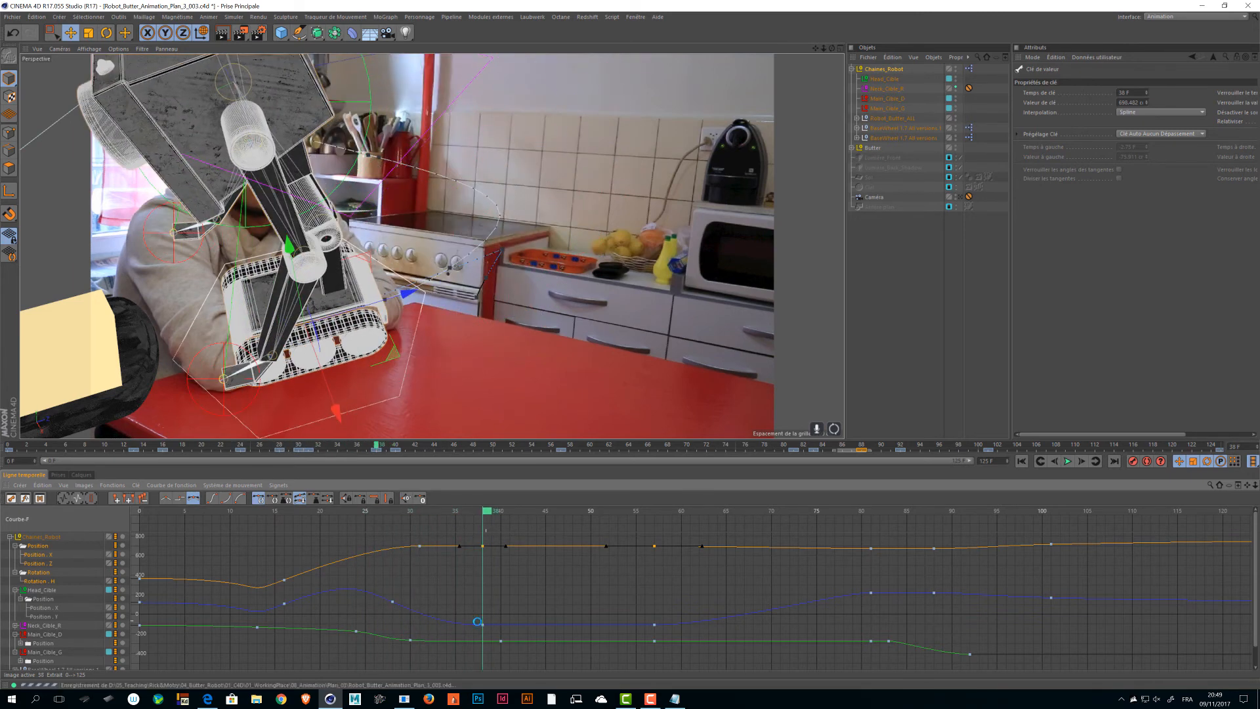
pyautogui.scroll(-5, 525, 391)
pyautogui.keyDown('alt'); pyautogui.moveTo(525, 391); pyautogui.dragTo(464, 330); pyautogui.keyUp('alt')
pyautogui.keyDown('alt'); pyautogui.moveTo(465, 330); pyautogui.dragTo(461, 440, button='right'); pyautogui.keyUp('alt')
pyautogui.keyDown('alt'); pyautogui.moveTo(460, 440); pyautogui.dragTo(380, 522); pyautogui.keyUp('alt')
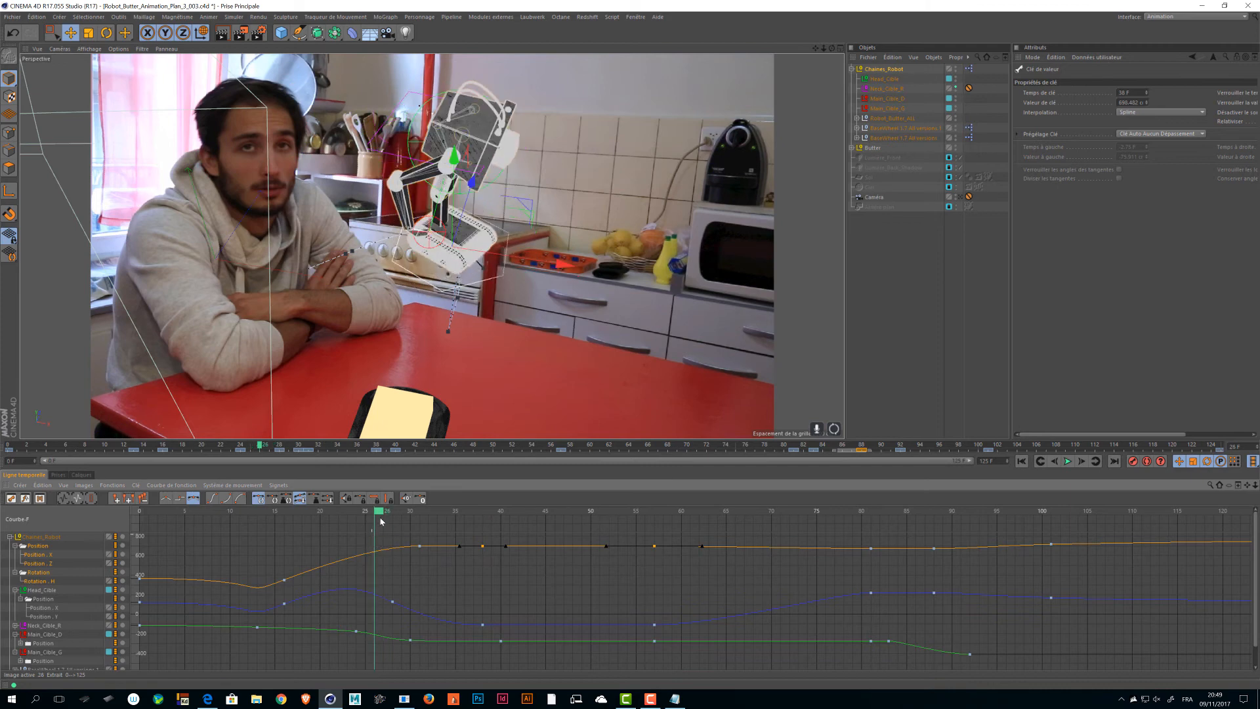
# - Display Neck_Cible_R's Rotation.B curve and frame the robot's head and body in close view
pyautogui.click(886, 88)
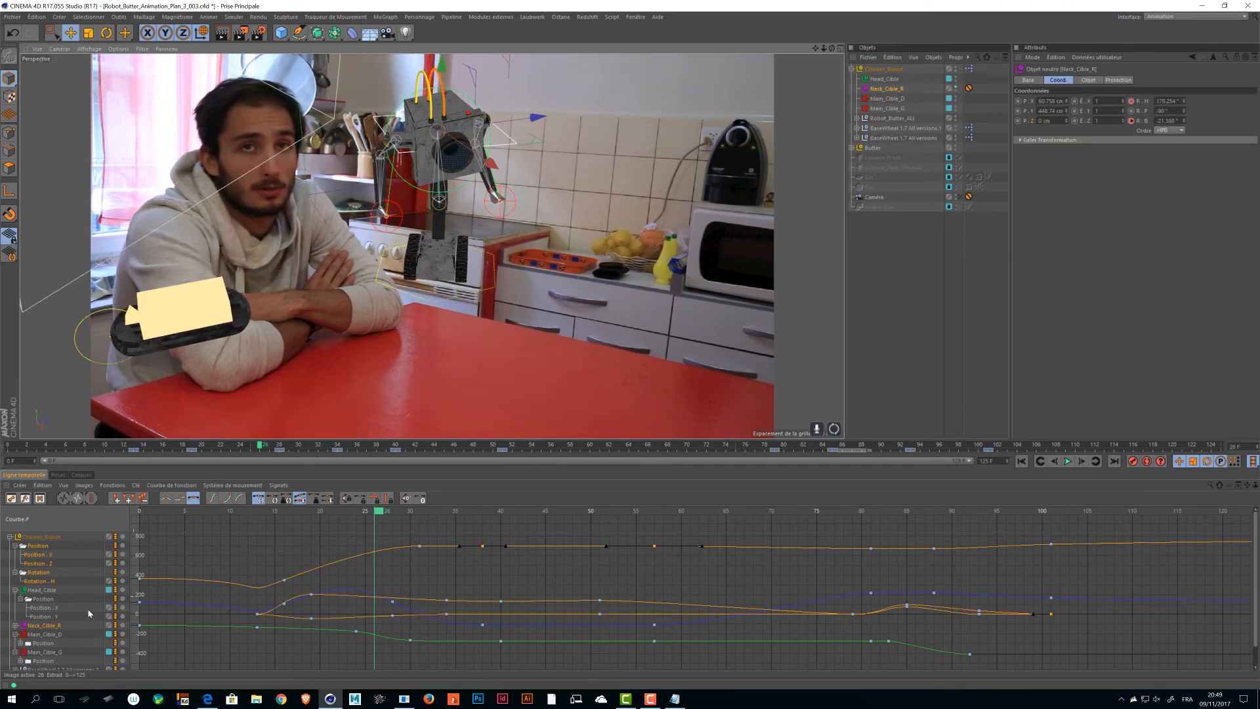
pyautogui.click(18, 628)
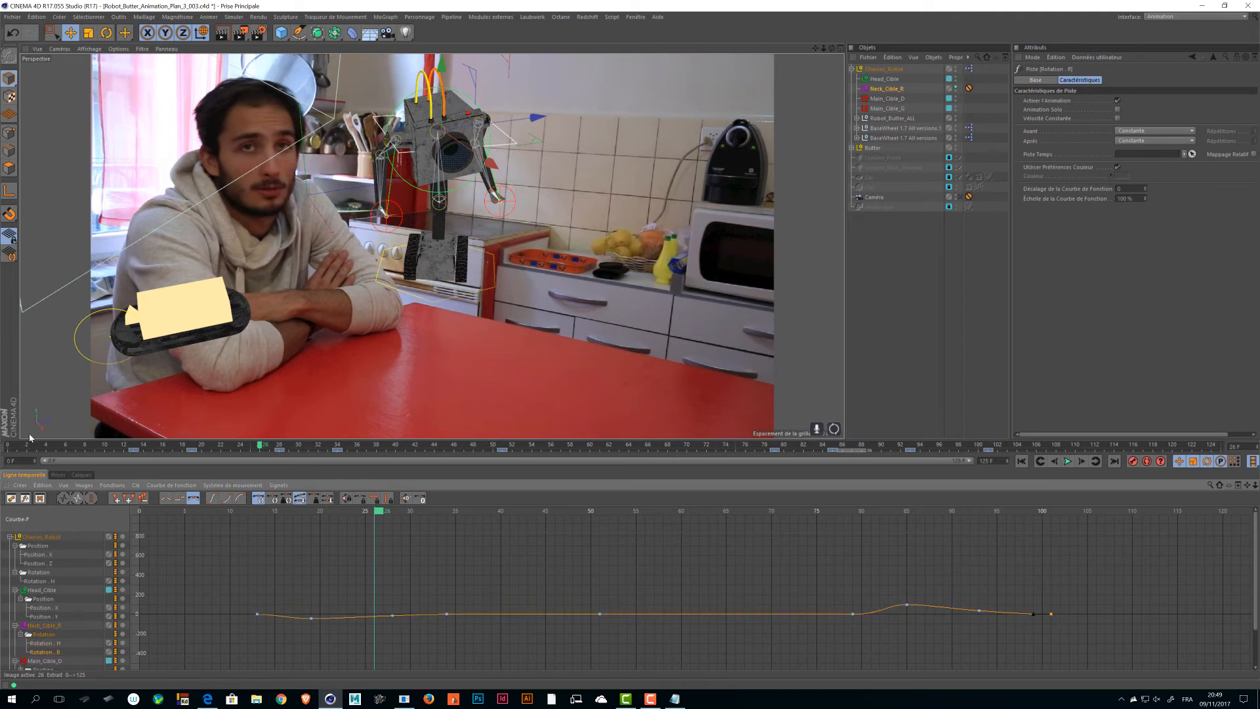
pyautogui.keyDown('alt'); pyautogui.moveTo(336, 338); pyautogui.dragTo(334, 282); pyautogui.keyUp('alt')
pyautogui.keyDown('alt'); pyautogui.moveTo(334, 282); pyautogui.dragTo(441, 254, button='right'); pyautogui.keyUp('alt')
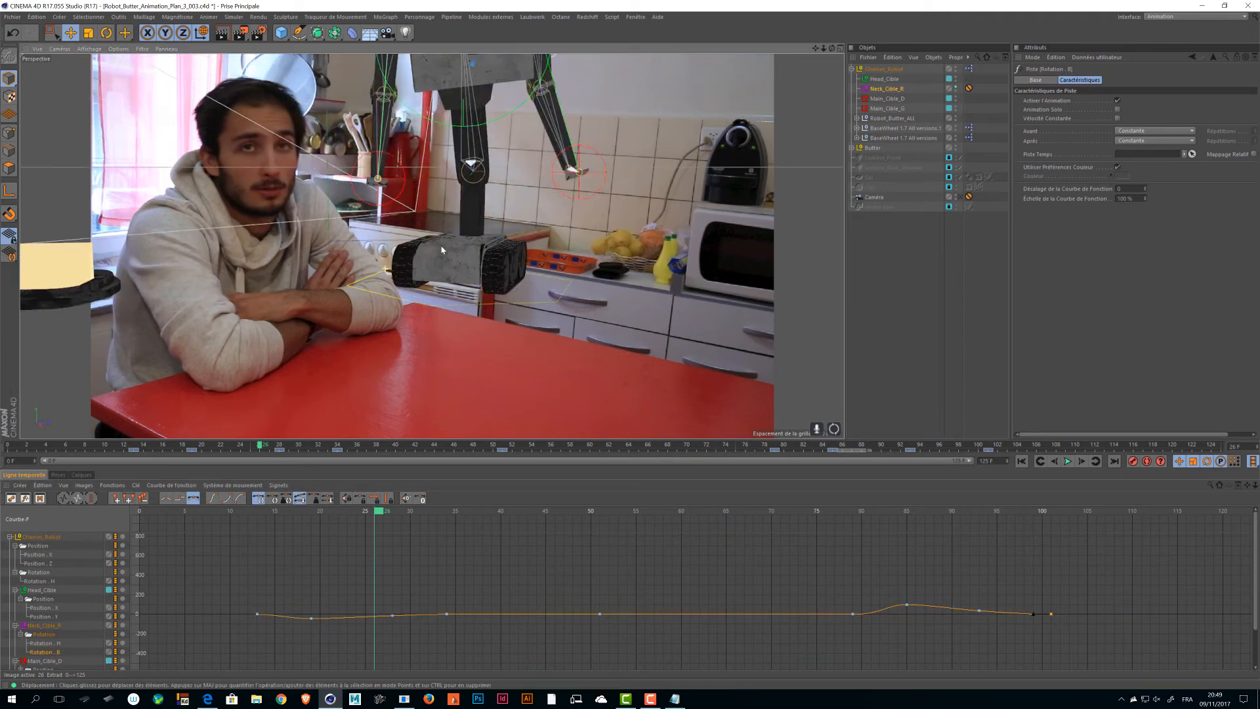
pyautogui.keyDown('alt'); pyautogui.moveTo(441, 254); pyautogui.dragTo(430, 275); pyautogui.keyUp('alt')
pyautogui.keyDown('alt'); pyautogui.moveTo(430, 274); pyautogui.dragTo(411, 414, button='middle'); pyautogui.keyUp('alt')
pyautogui.keyDown('alt'); pyautogui.moveTo(409, 414); pyautogui.dragTo(271, 266); pyautogui.keyUp('alt')
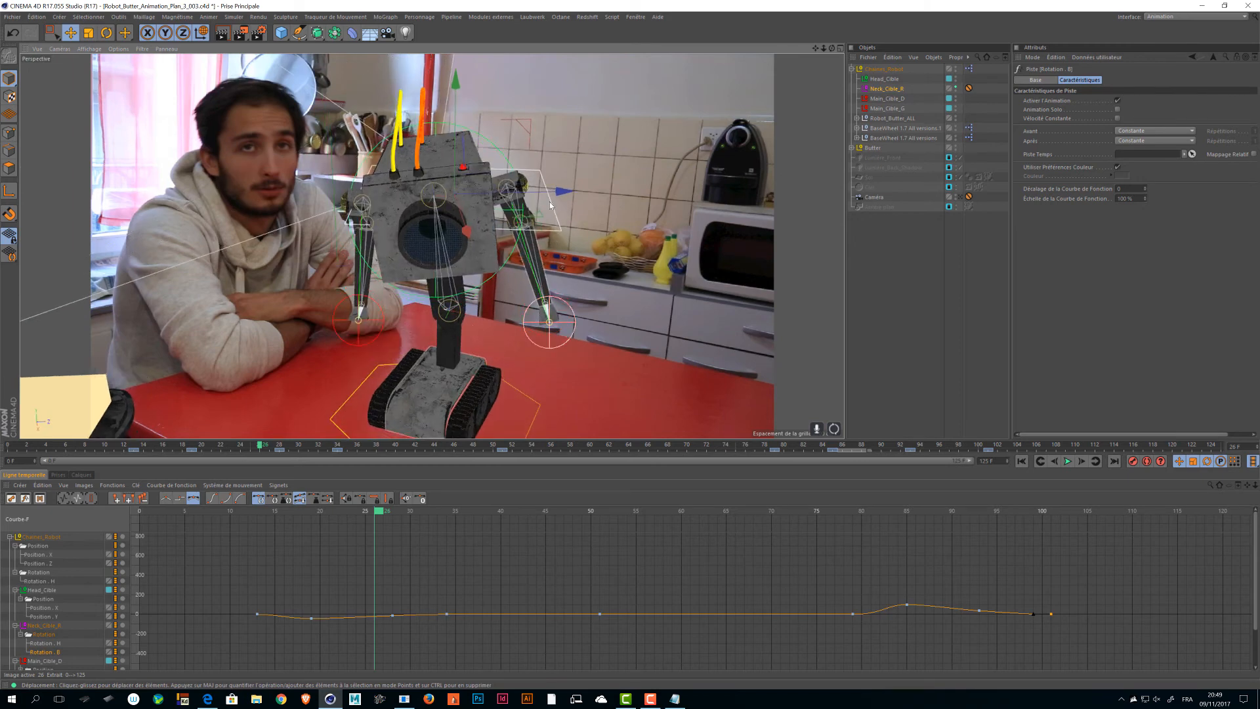
# - Try rotating Neck_Cible_R around its blue rotation axis, and undo the rotation
pyautogui.press('r')
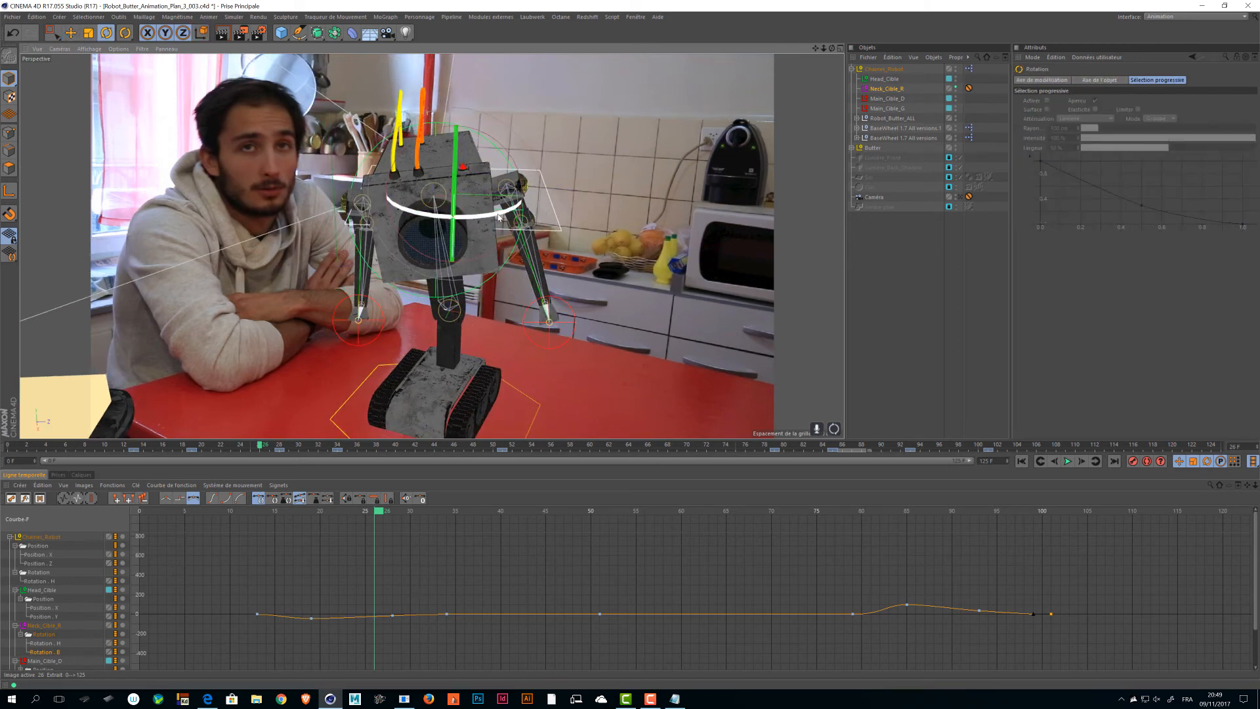
pyautogui.click(888, 88)
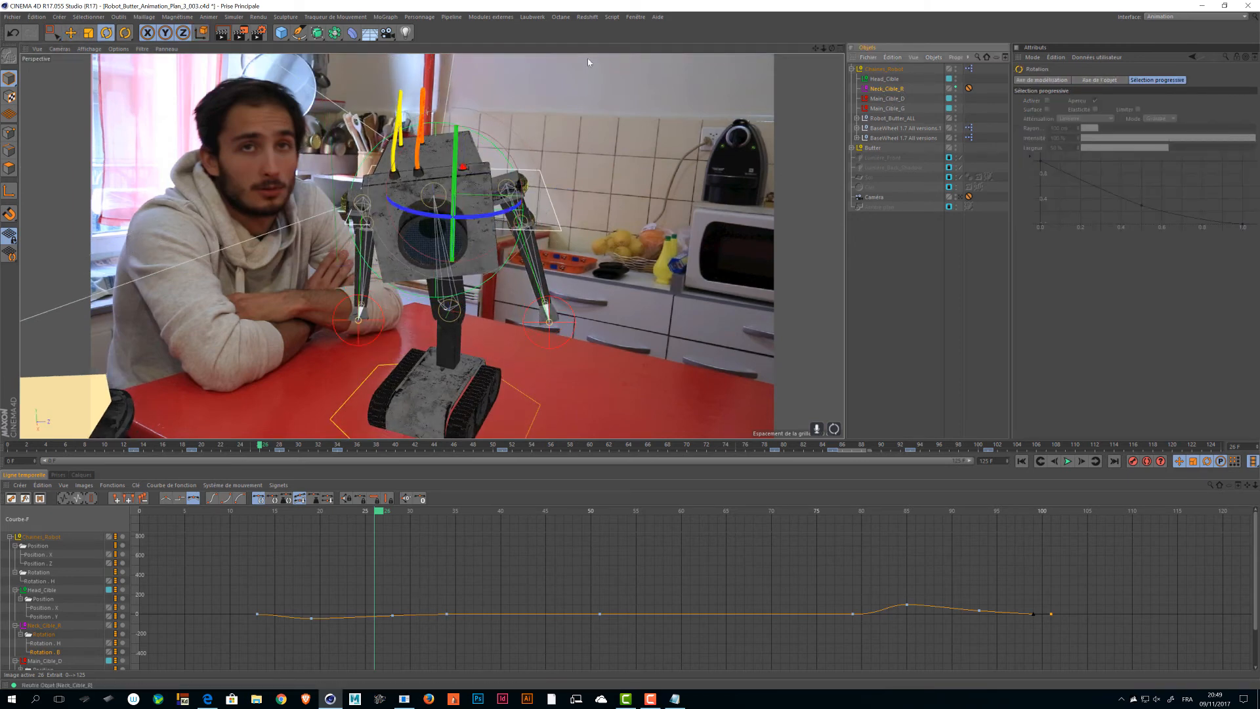
pyautogui.moveTo(501, 219); pyautogui.dragTo(541, 217)
pyautogui.hotkey('ctrl', 'z')
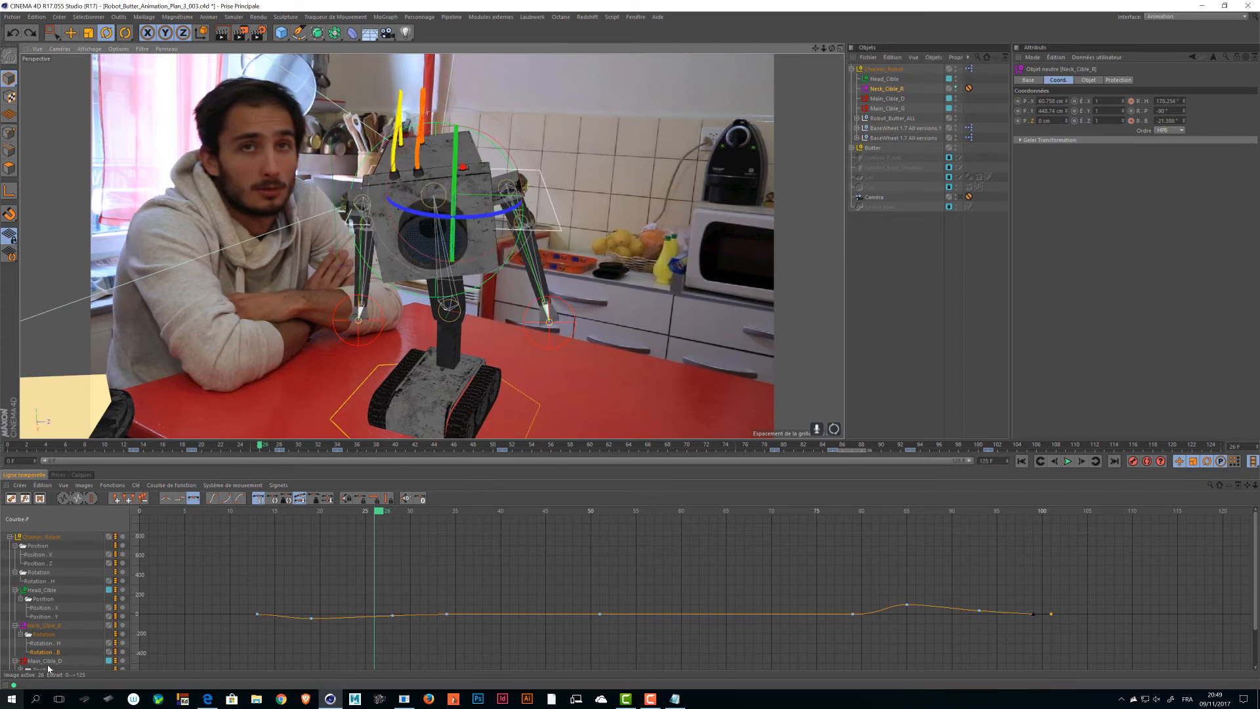
# - Raise Neck_Cible_R's Rotation.B key at frame 28 to about 0° and move it to frame 24
pyautogui.click(409, 619)
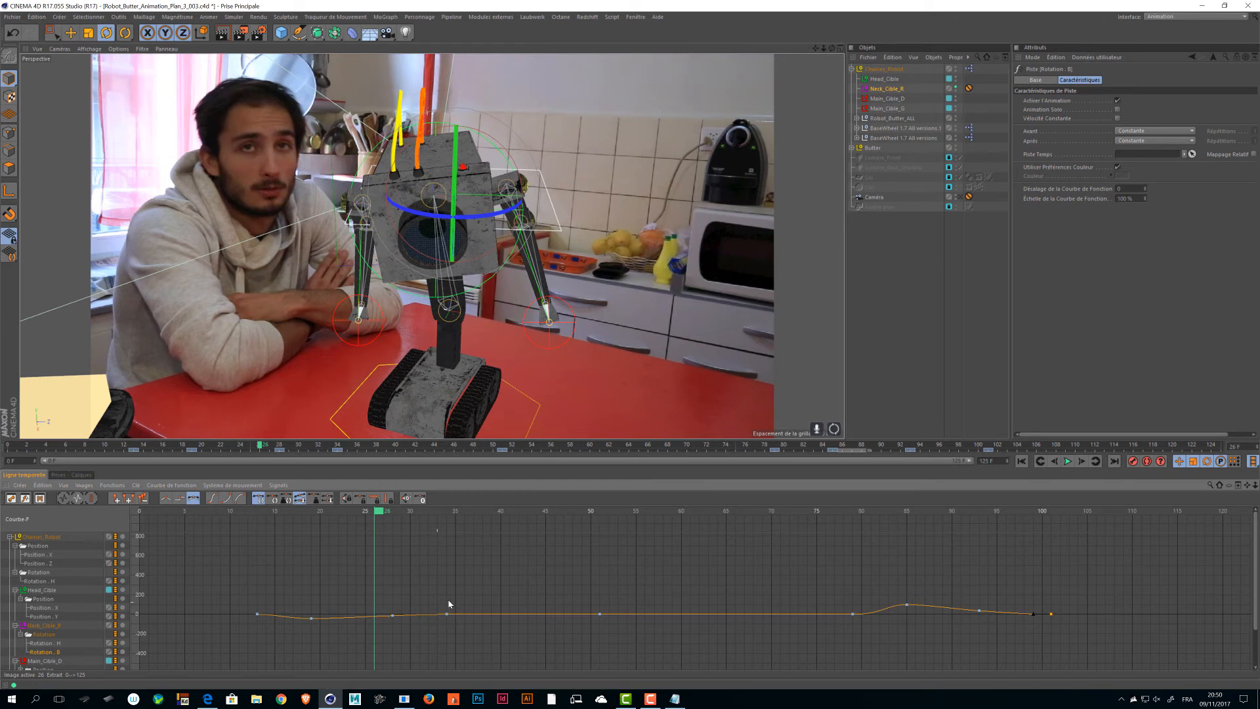
pyautogui.click(393, 615)
pyautogui.press('h')
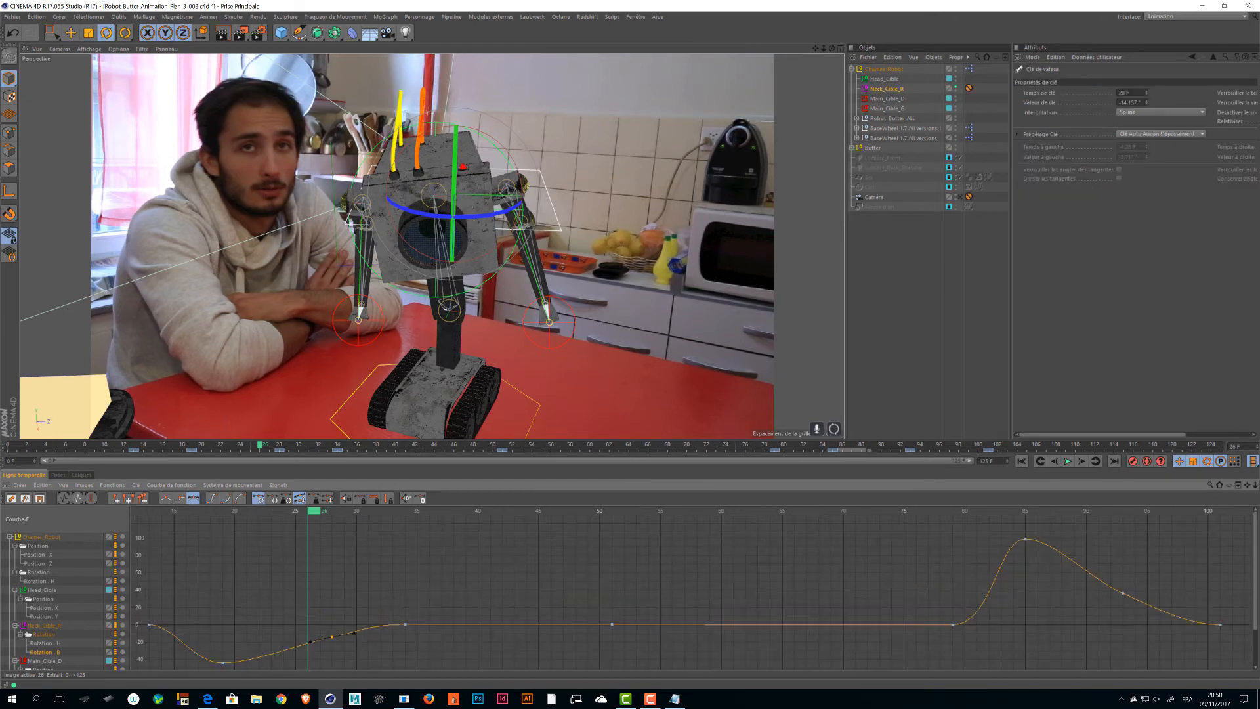
pyautogui.moveTo(333, 637); pyautogui.dragTo(329, 624)
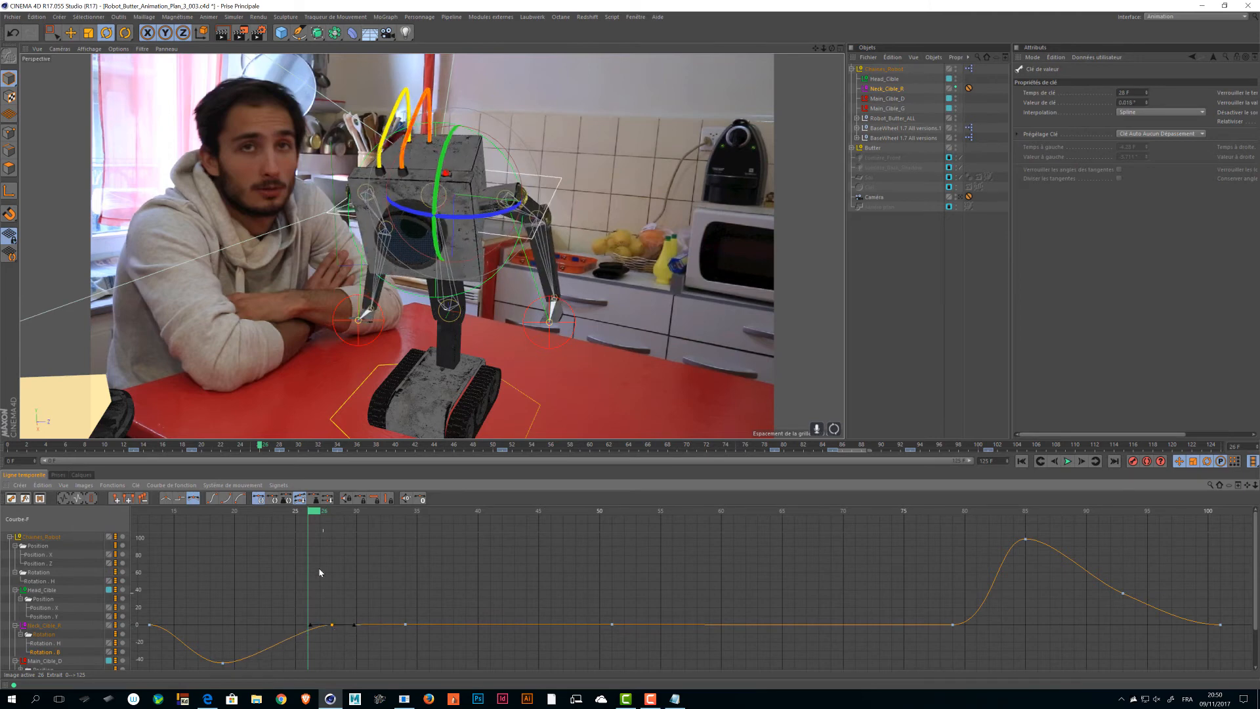
pyautogui.moveTo(311, 529); pyautogui.dragTo(277, 628)
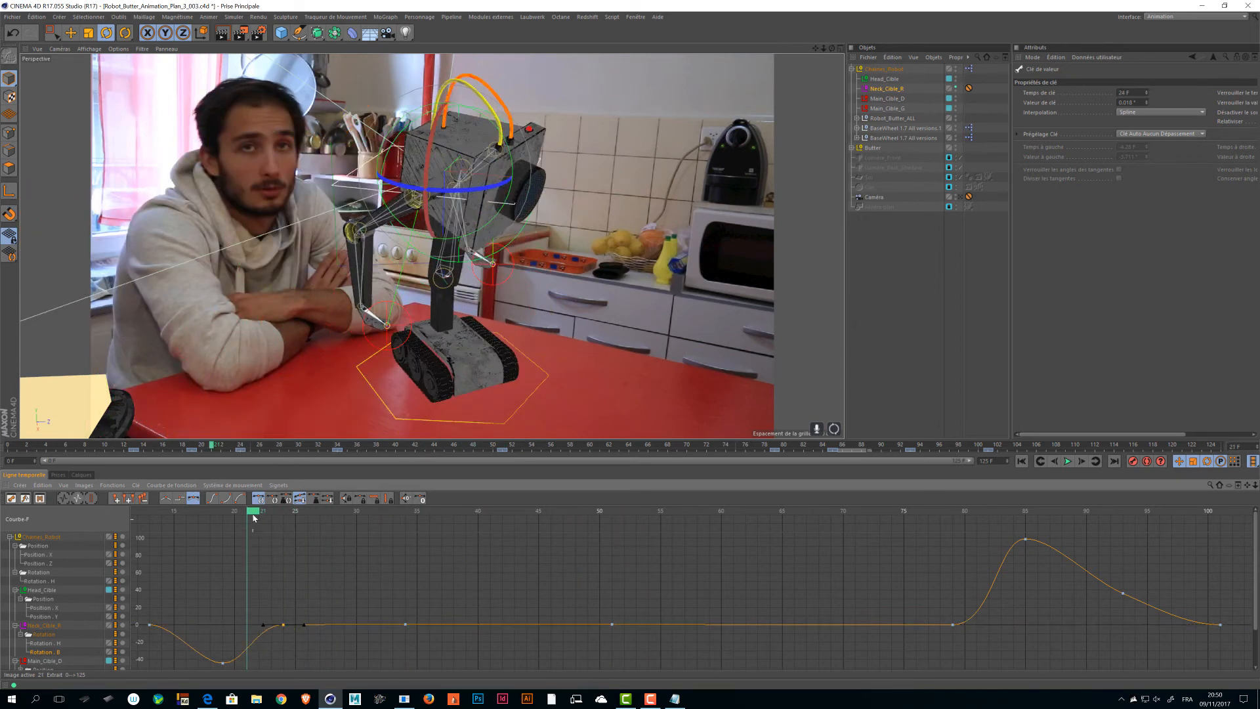
# - Check the neck movement up to frame 32, save the project, and play the animation through the scene camera
pyautogui.moveTo(253, 518); pyautogui.dragTo(388, 518)
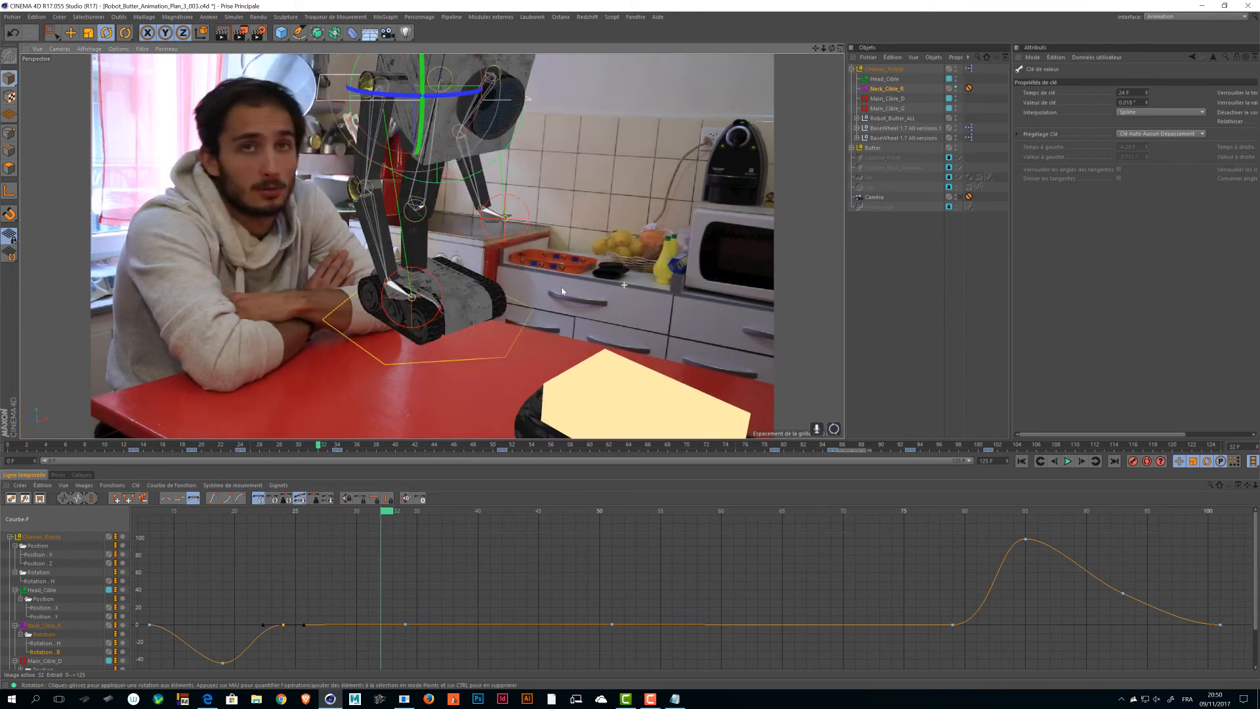
pyautogui.click(967, 196)
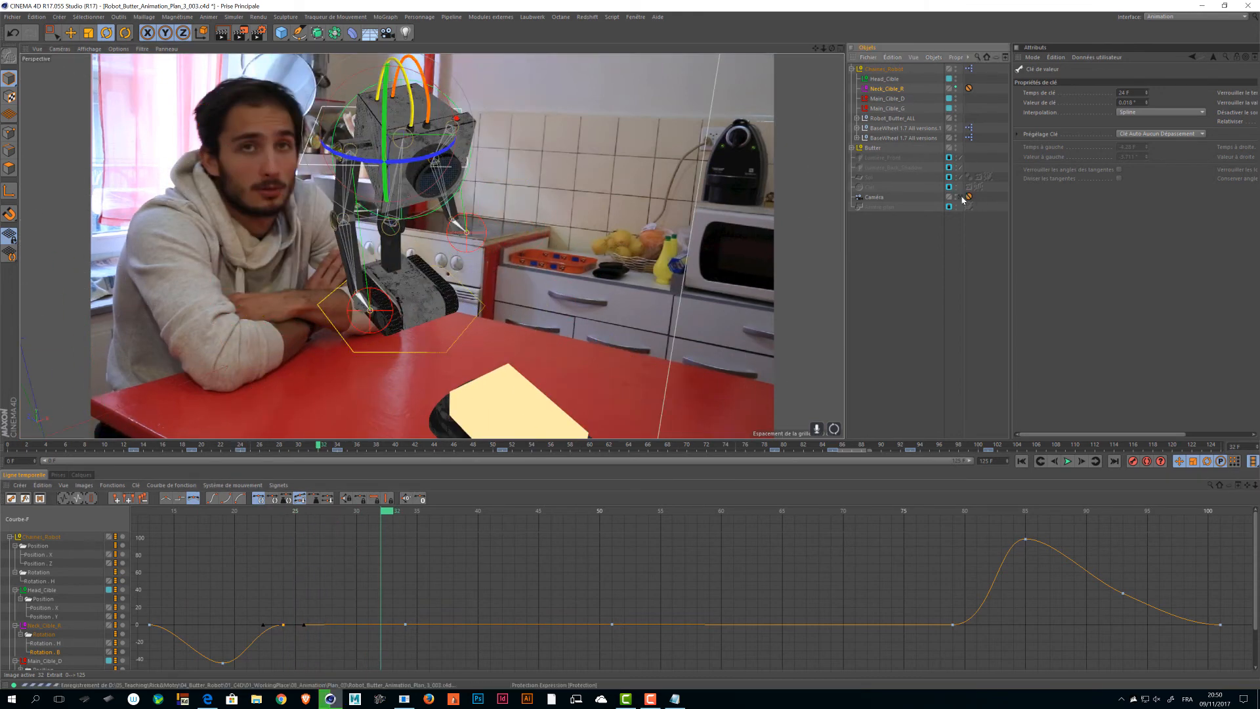
pyautogui.moveTo(375, 516); pyautogui.dragTo(110, 516)
pyautogui.press('F8')
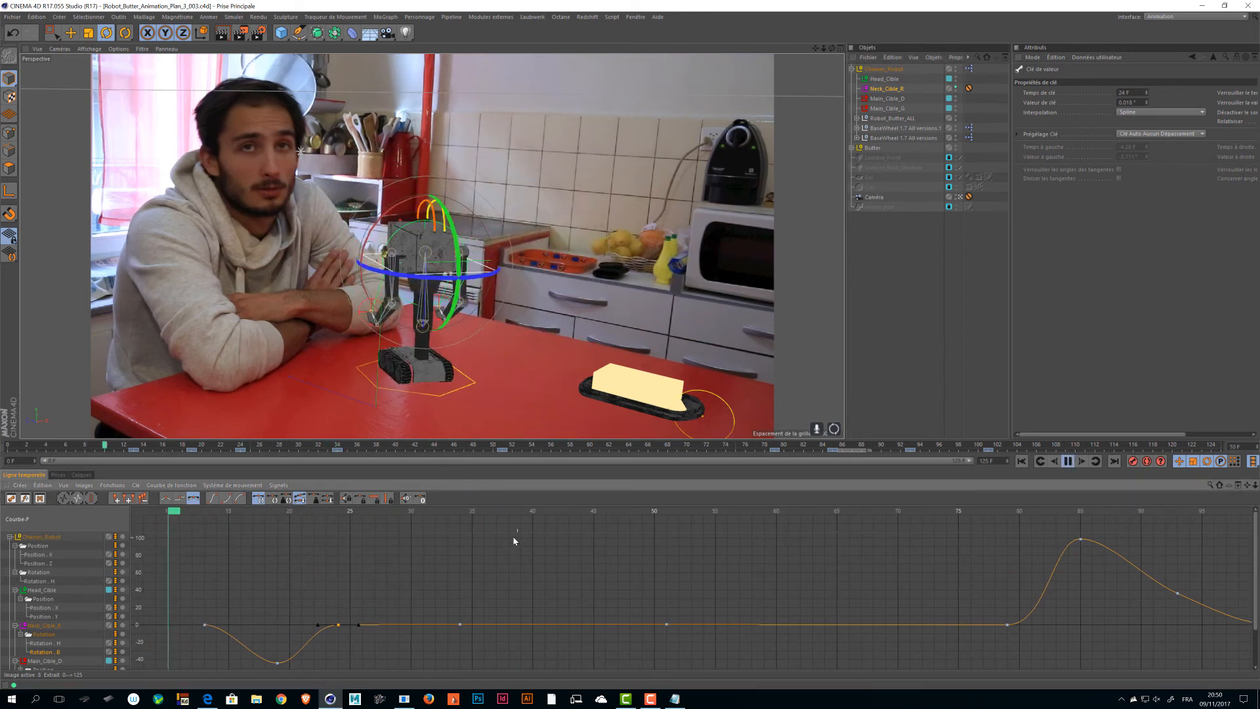
pyautogui.press('F8')
pyautogui.moveTo(528, 555)
pyautogui.keyDown('alt'); pyautogui.mouseDown(button='middle')
pyautogui.moveTo(438, 558)
pyautogui.moveTo(532, 559)
pyautogui.mouseUp(button='middle'); pyautogui.keyUp('alt')
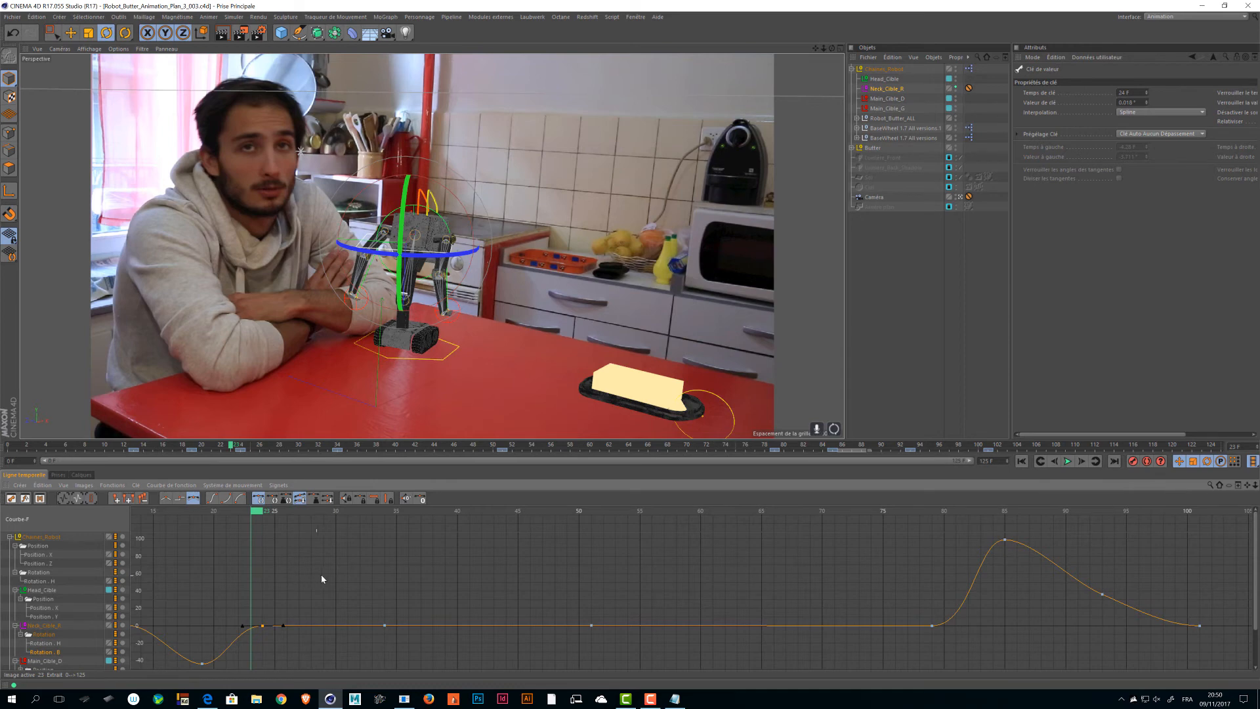
pyautogui.keyDown('alt'); pyautogui.moveTo(321, 579); pyautogui.dragTo(354, 579, button='middle'); pyautogui.keyUp('alt')
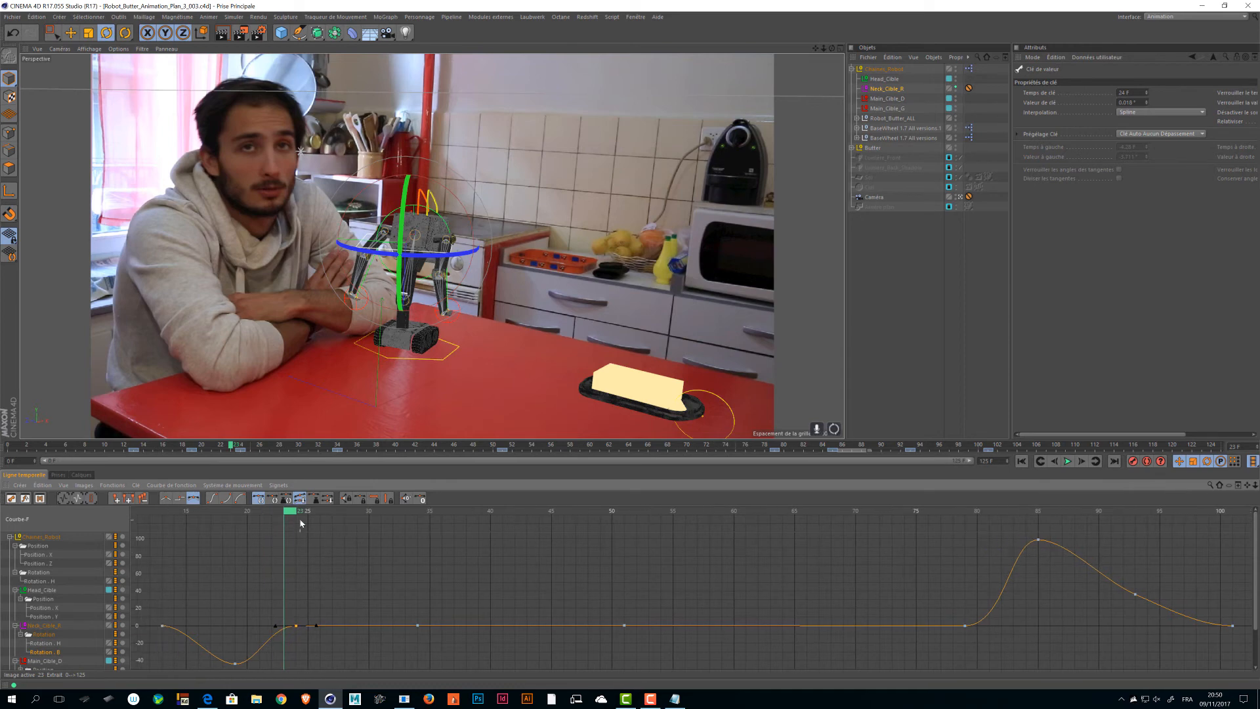
# - Rewind towards the start of the animation and replay it to review the robot's movement in the camera framing
pyautogui.moveTo(285, 511); pyautogui.dragTo(9, 513)
pyautogui.keyDown('alt'); pyautogui.moveTo(257, 528); pyautogui.dragTo(399, 528, button='middle'); pyautogui.keyUp('alt')
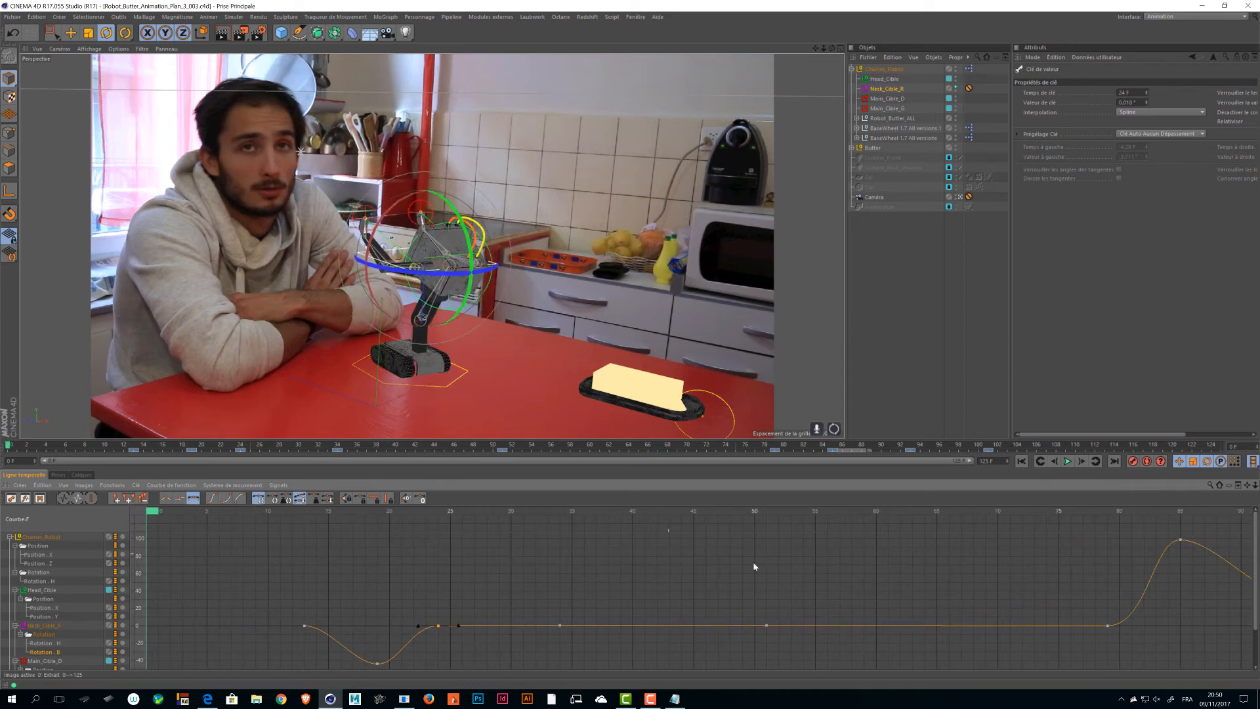
pyautogui.keyDown('alt'); pyautogui.moveTo(754, 565); pyautogui.dragTo(634, 570, button='middle'); pyautogui.keyUp('alt')
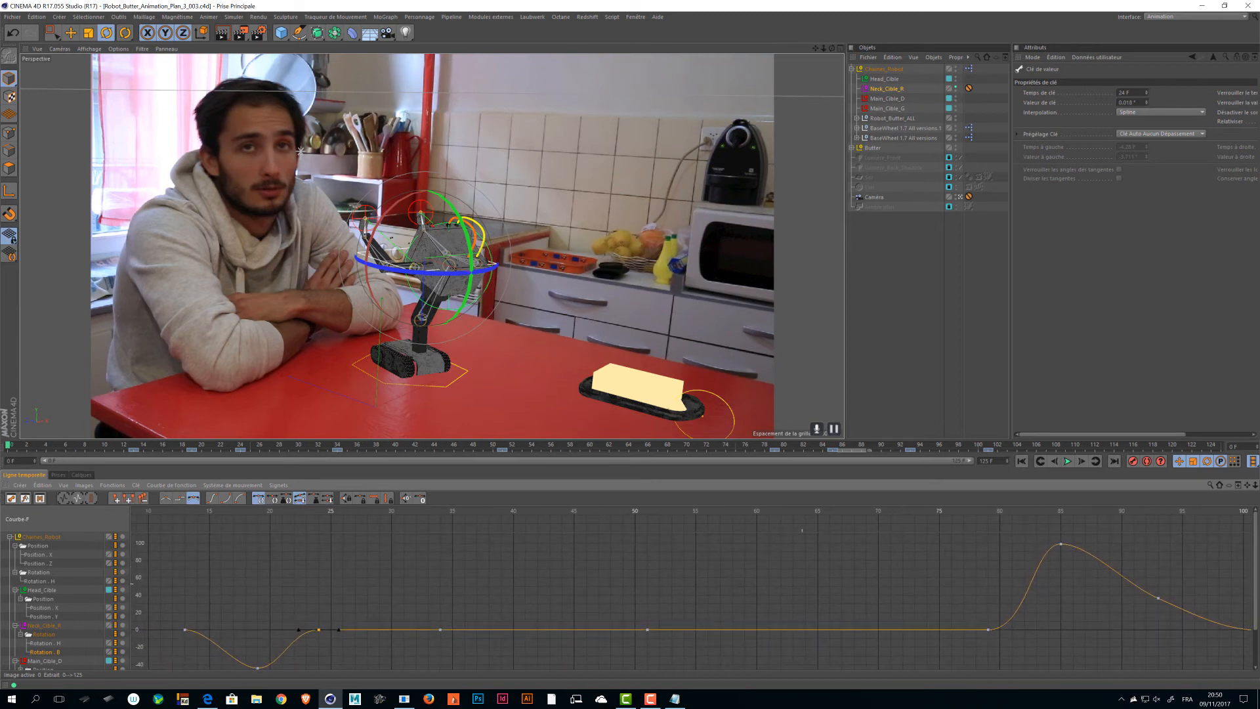
pyautogui.keyDown('alt'); pyautogui.moveTo(787, 593); pyautogui.dragTo(802, 588, button='middle'); pyautogui.keyUp('alt')
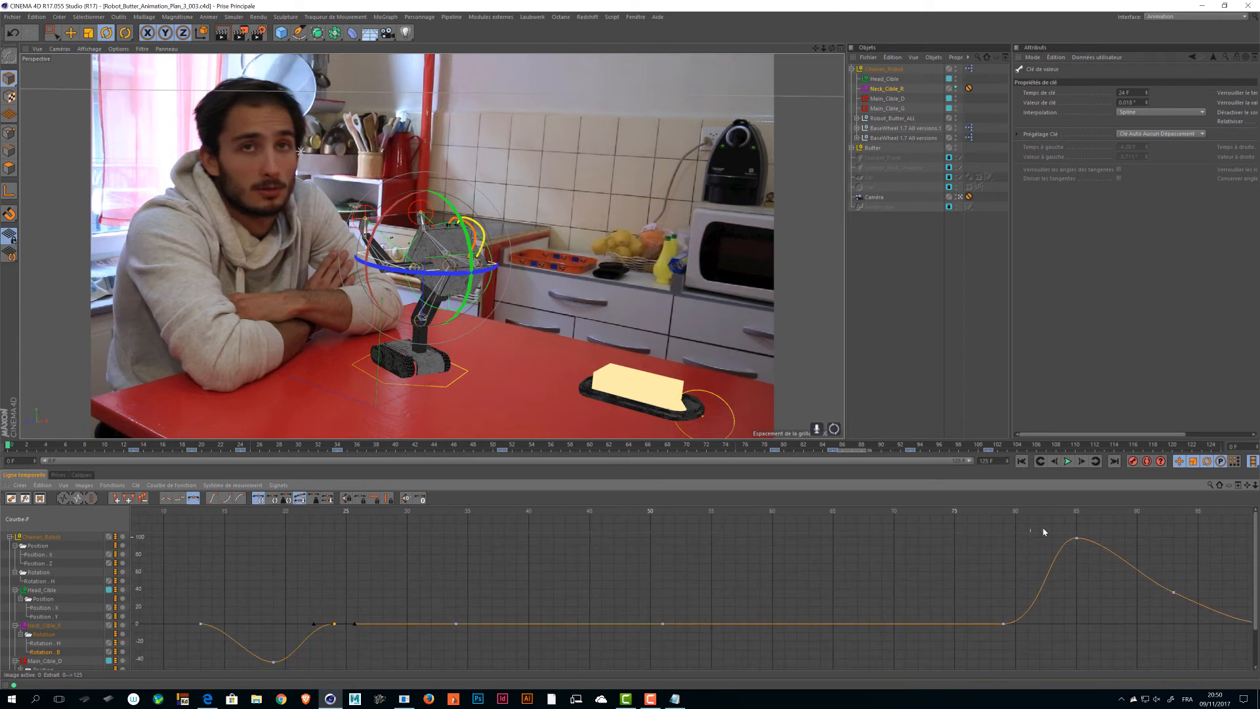
pyautogui.moveTo(1247, 487); pyautogui.dragTo(1225, 487)
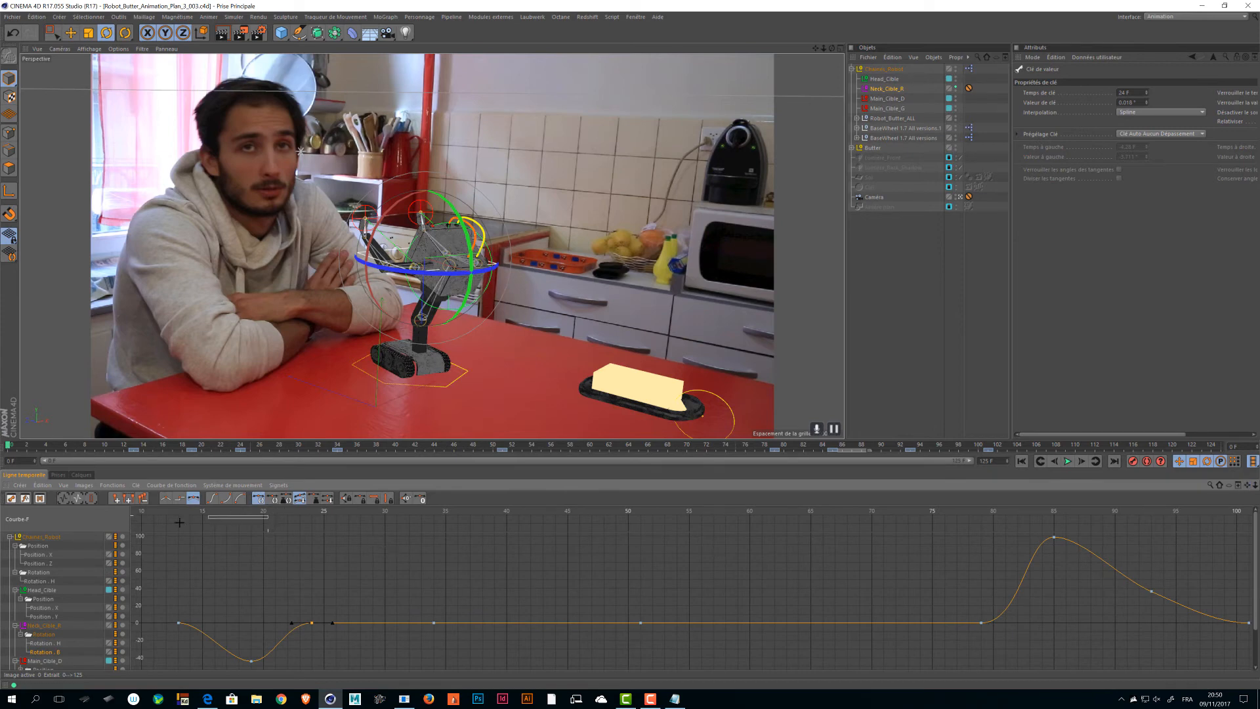
pyautogui.moveTo(238, 511); pyautogui.dragTo(161, 525)
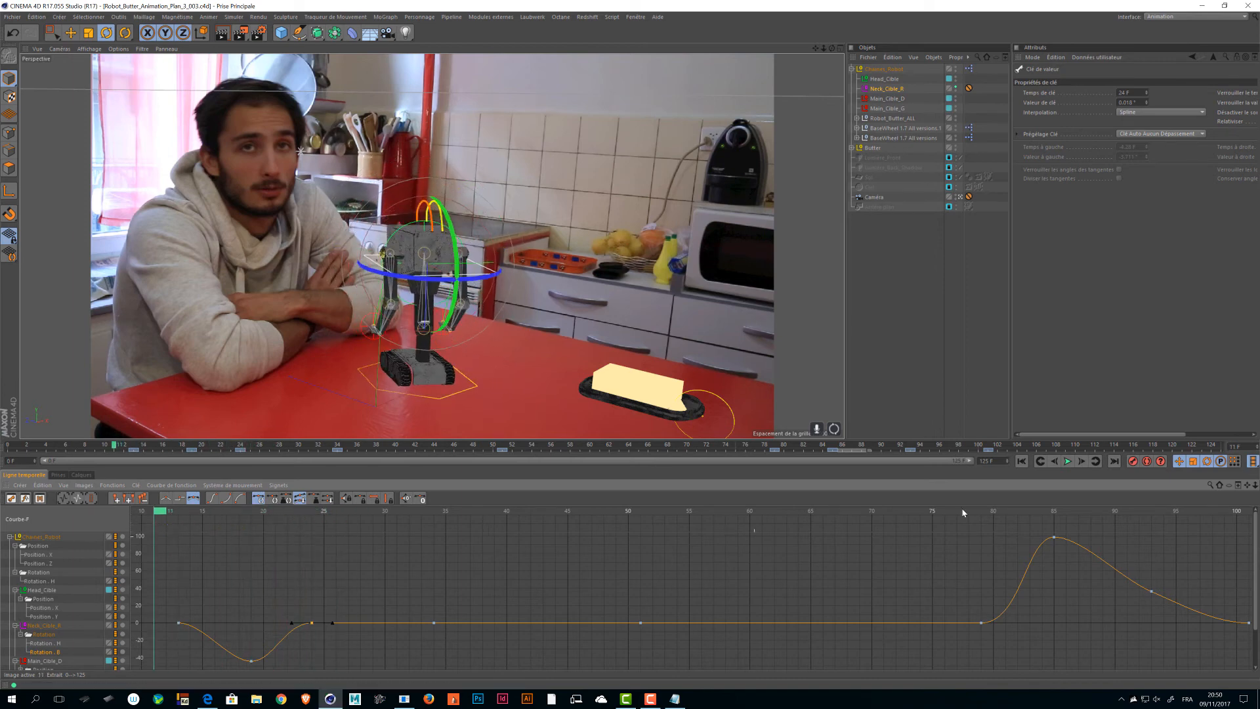
pyautogui.click(1068, 462)
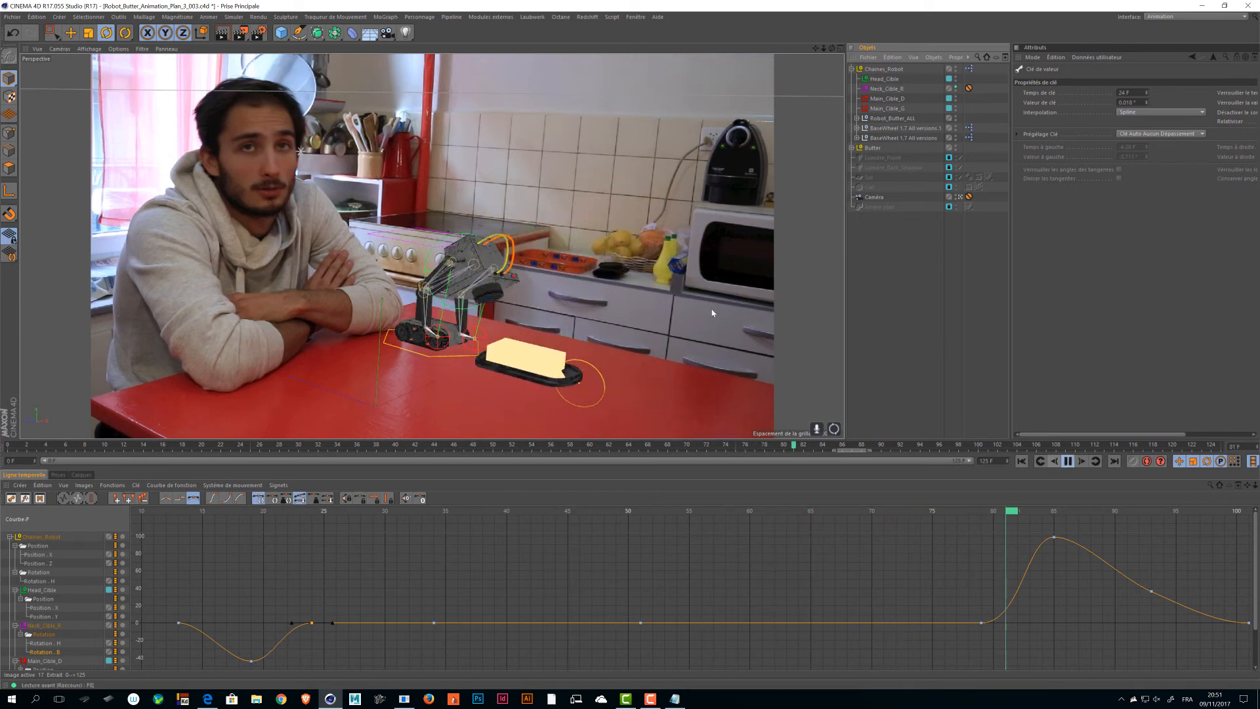
pyautogui.press('F8')
# - Select Chaines_Robot, leave the scene camera, and examine the robot up close at frame 26
pyautogui.click(873, 147)
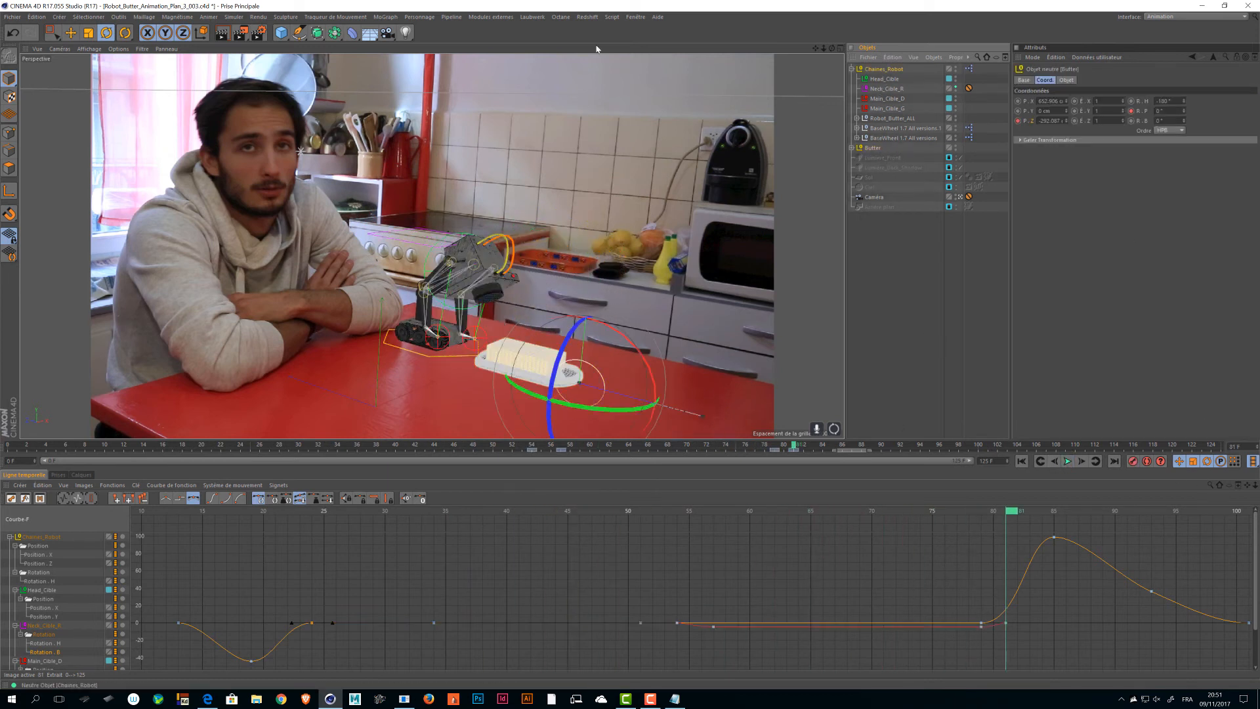
pyautogui.hotkey('ctrl', 'z')
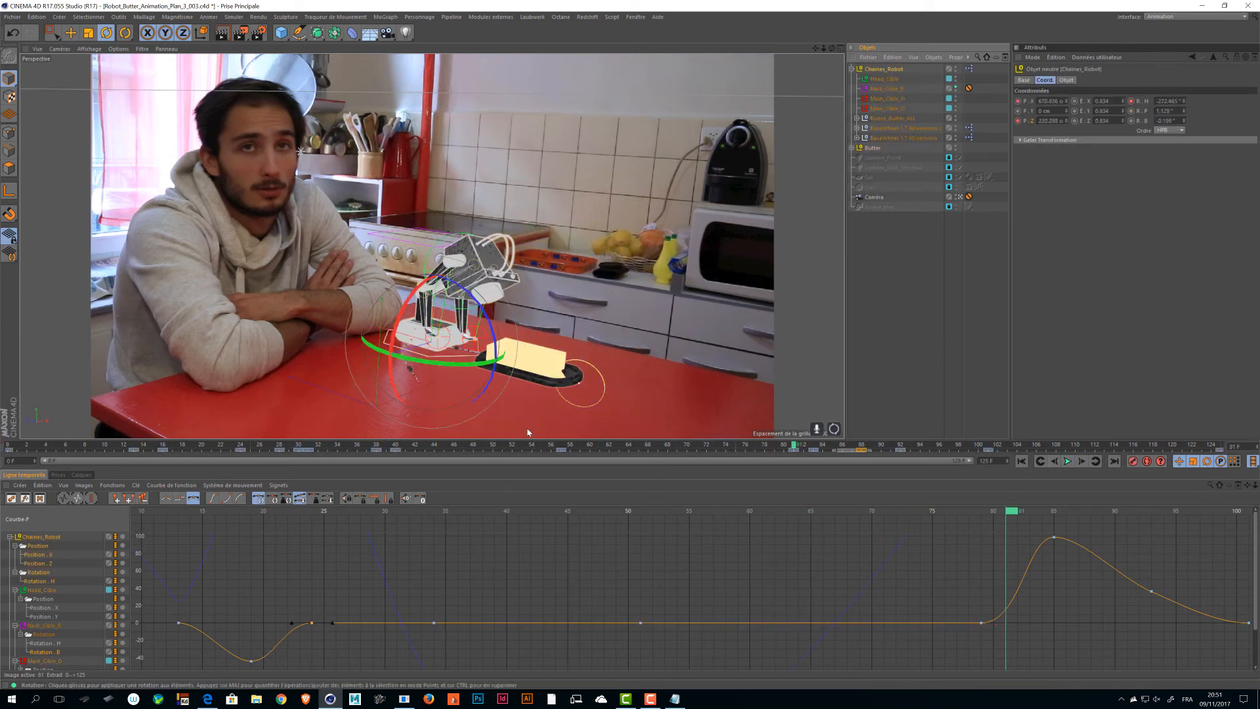
pyautogui.click(960, 197)
pyautogui.keyDown('alt'); pyautogui.moveTo(407, 263); pyautogui.dragTo(716, 282); pyautogui.keyUp('alt')
pyautogui.moveTo(624, 512); pyautogui.dragTo(342, 500)
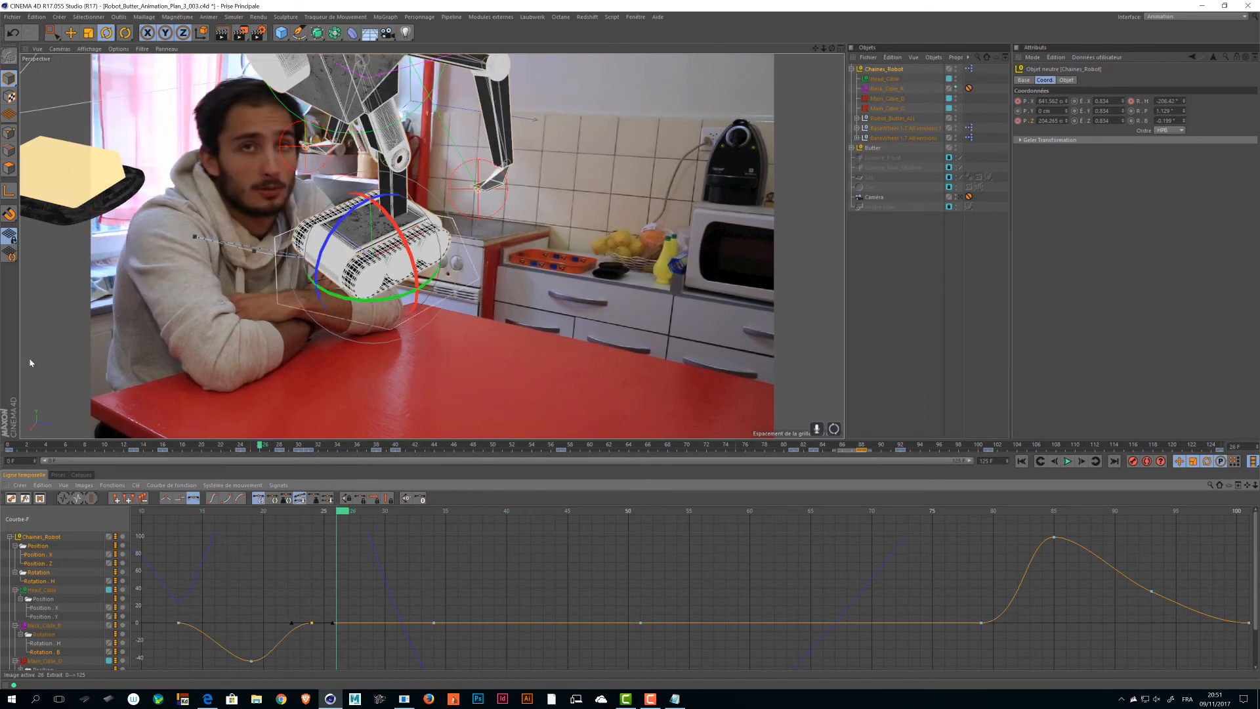
# - Examine Chaines_Robot's Rotation.H curve, and display its Position.X and Position.Z curves together
pyautogui.hotkey('ctrl', 'a')
pyautogui.click(40, 581)
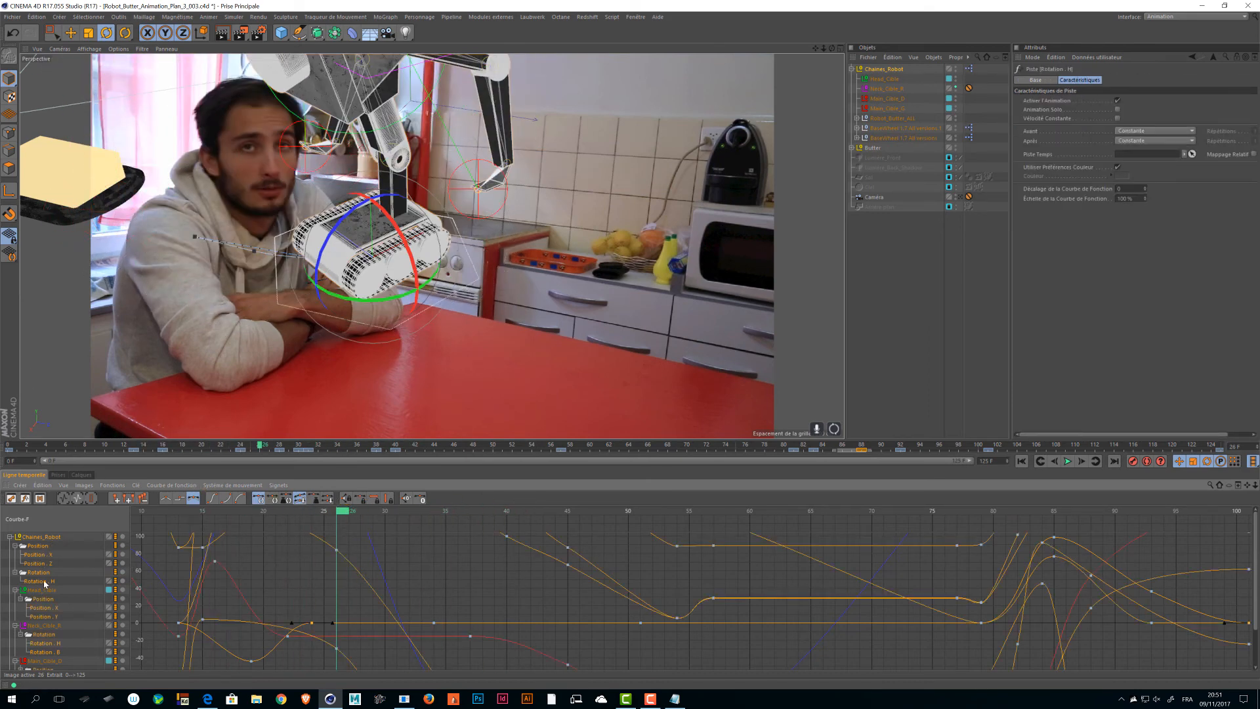
pyautogui.keyDown('alt'); pyautogui.moveTo(360, 585); pyautogui.dragTo(616, 598, button='middle'); pyautogui.keyUp('alt')
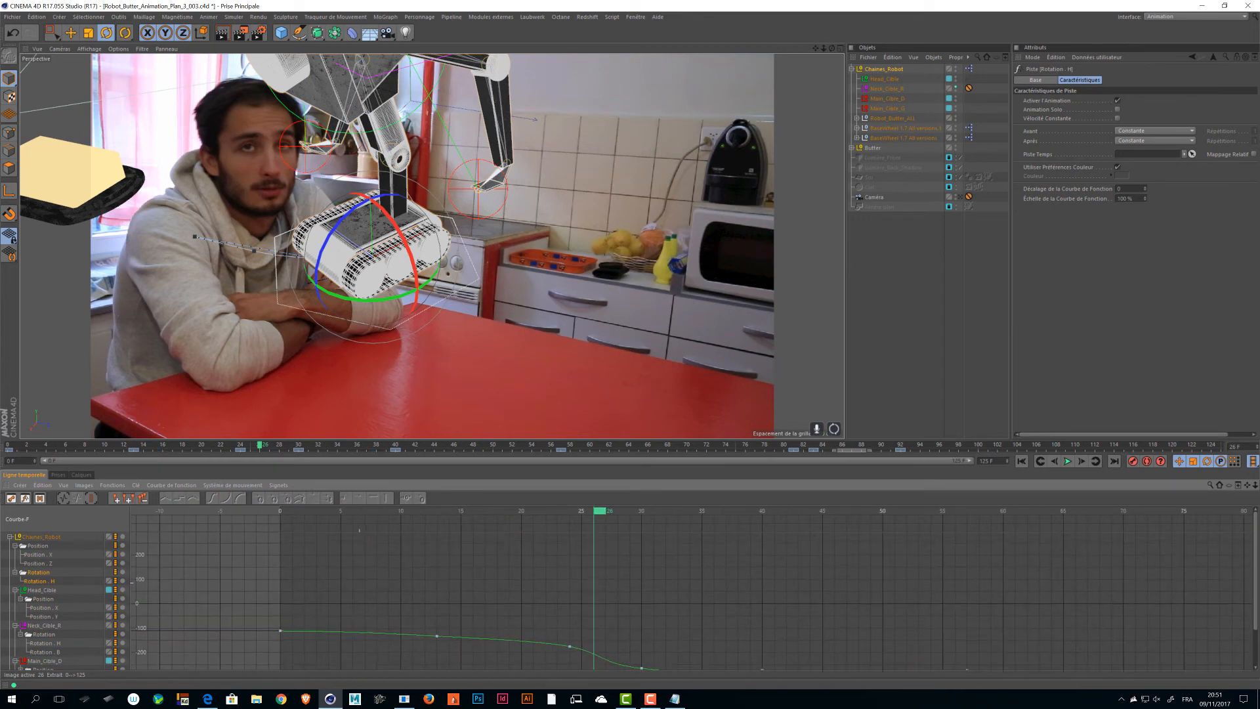
pyautogui.keyDown('alt'); pyautogui.moveTo(358, 582); pyautogui.dragTo(289, 601, button='right'); pyautogui.keyUp('alt')
pyautogui.keyDown('alt'); pyautogui.moveTo(452, 604); pyautogui.dragTo(413, 591, button='middle'); pyautogui.keyUp('alt')
pyautogui.keyDown('alt'); pyautogui.moveTo(472, 596); pyautogui.dragTo(472, 624, button='right'); pyautogui.keyUp('alt')
pyautogui.keyDown('alt'); pyautogui.moveTo(472, 599); pyautogui.dragTo(463, 589, button='middle'); pyautogui.keyUp('alt')
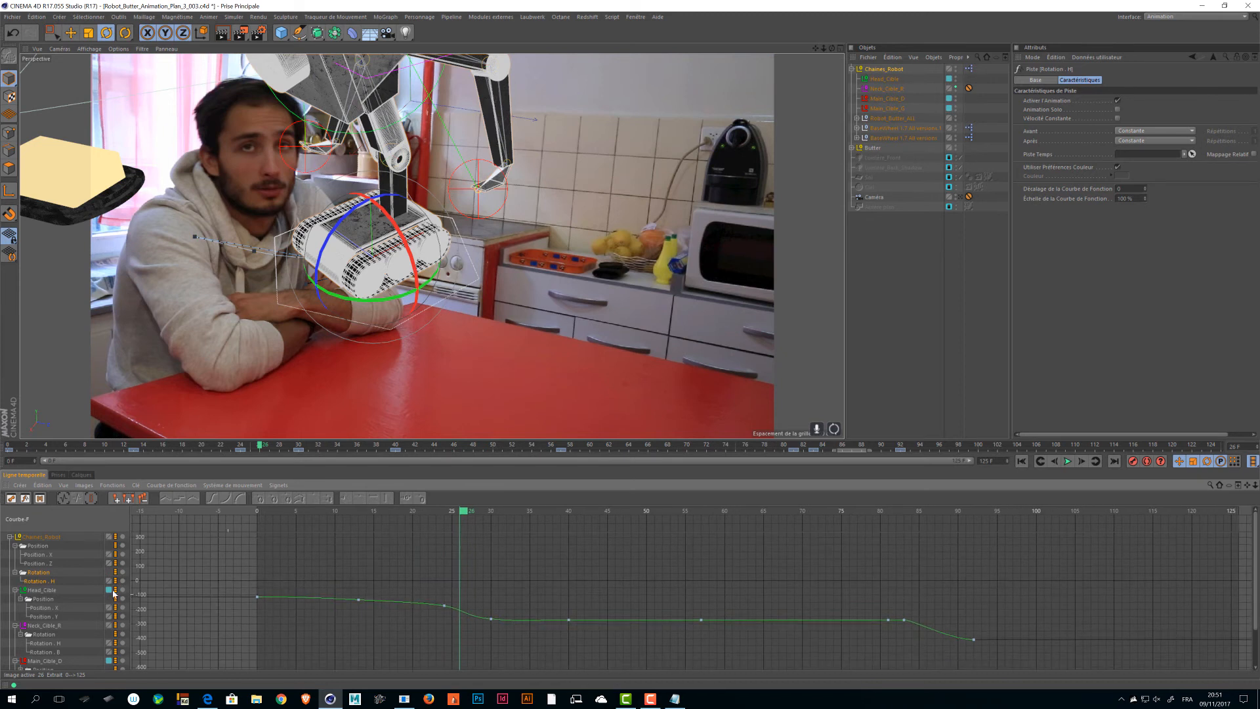
pyautogui.click(38, 564)
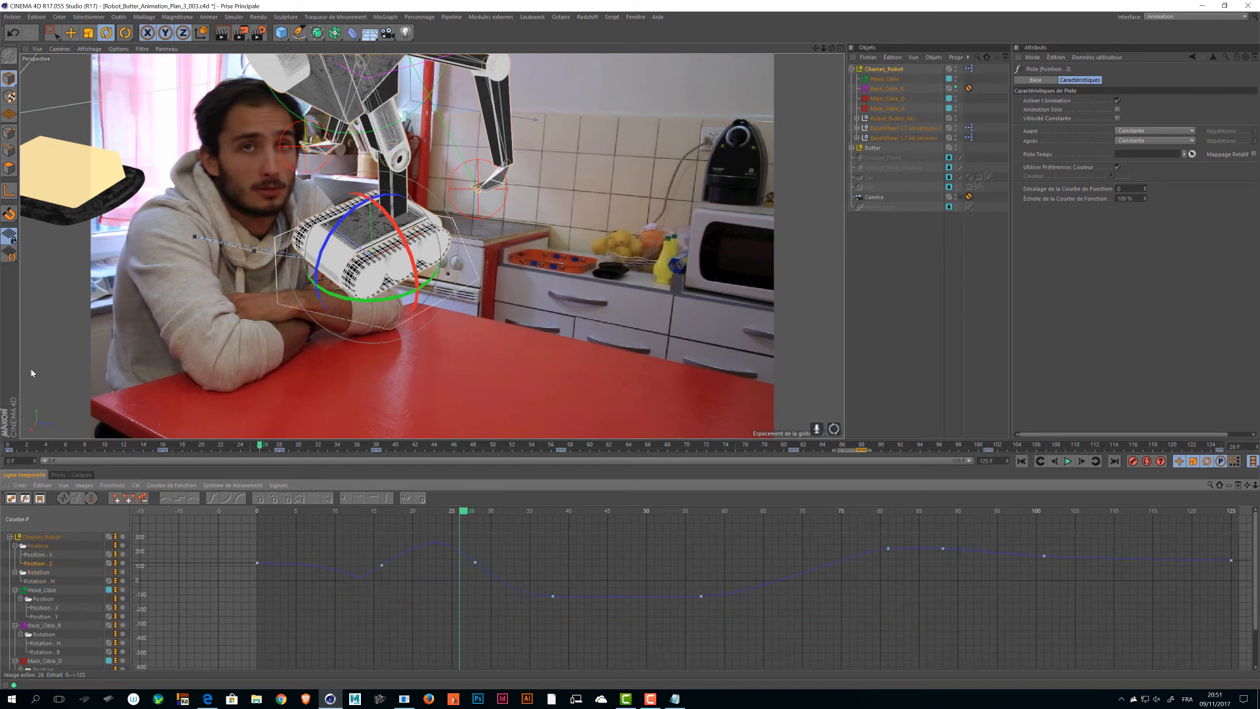
pyautogui.keyDown('ctrl'); pyautogui.click(39, 555); pyautogui.keyUp('ctrl')
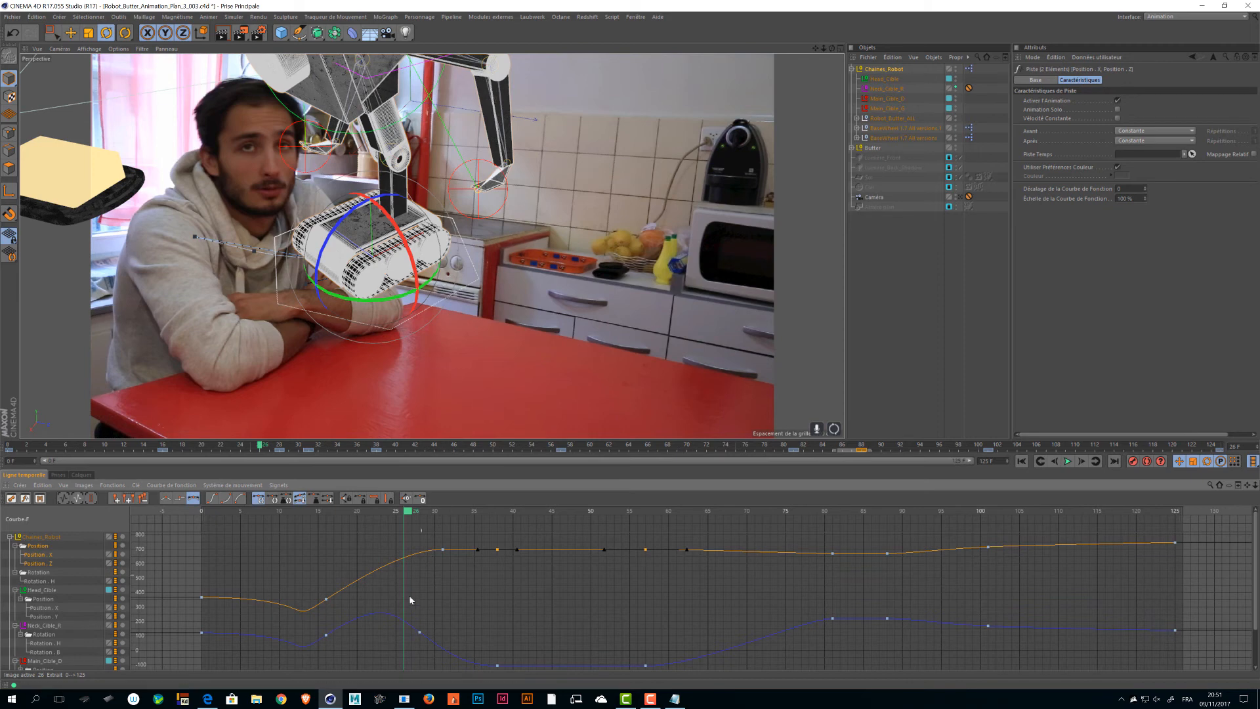
# - Select Chaines_Robot's Position.X and Position.Z keys between frames 28 and 38, and check the movement up to frame 38
pyautogui.moveTo(385, 403); pyautogui.dragTo(481, 340)
pyautogui.moveTo(407, 519); pyautogui.dragTo(446, 520)
pyautogui.keyDown('alt'); pyautogui.moveTo(499, 582); pyautogui.dragTo(449, 614, button='right'); pyautogui.keyUp('alt')
pyautogui.moveTo(422, 557); pyautogui.dragTo(503, 620)
pyautogui.moveTo(483, 519); pyautogui.dragTo(499, 571)
pyautogui.hotkey('ctrl', 's')
pyautogui.keyDown('alt'); pyautogui.moveTo(480, 597); pyautogui.dragTo(464, 578, button='middle'); pyautogui.keyUp('alt')
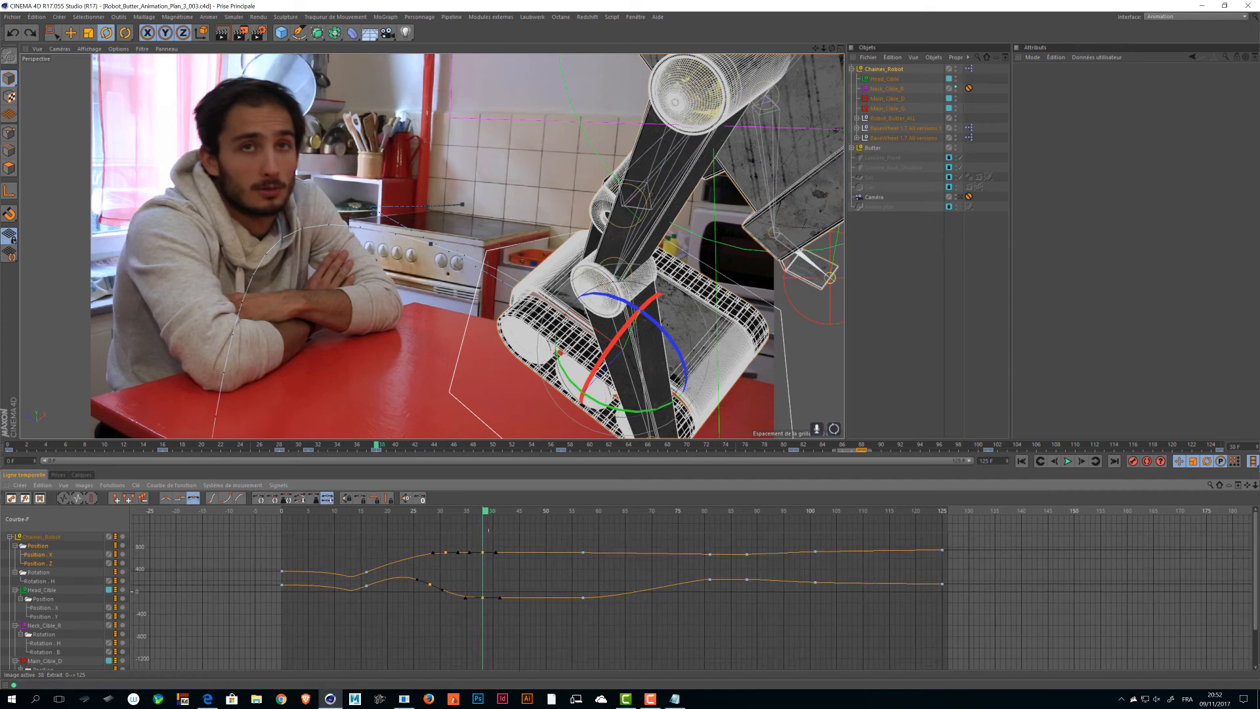
pyautogui.moveTo(463, 579)
pyautogui.keyDown('alt'); pyautogui.mouseDown(button='right')
pyautogui.moveTo(471, 604)
pyautogui.moveTo(478, 591)
pyautogui.mouseUp(button='right'); pyautogui.keyUp('alt')
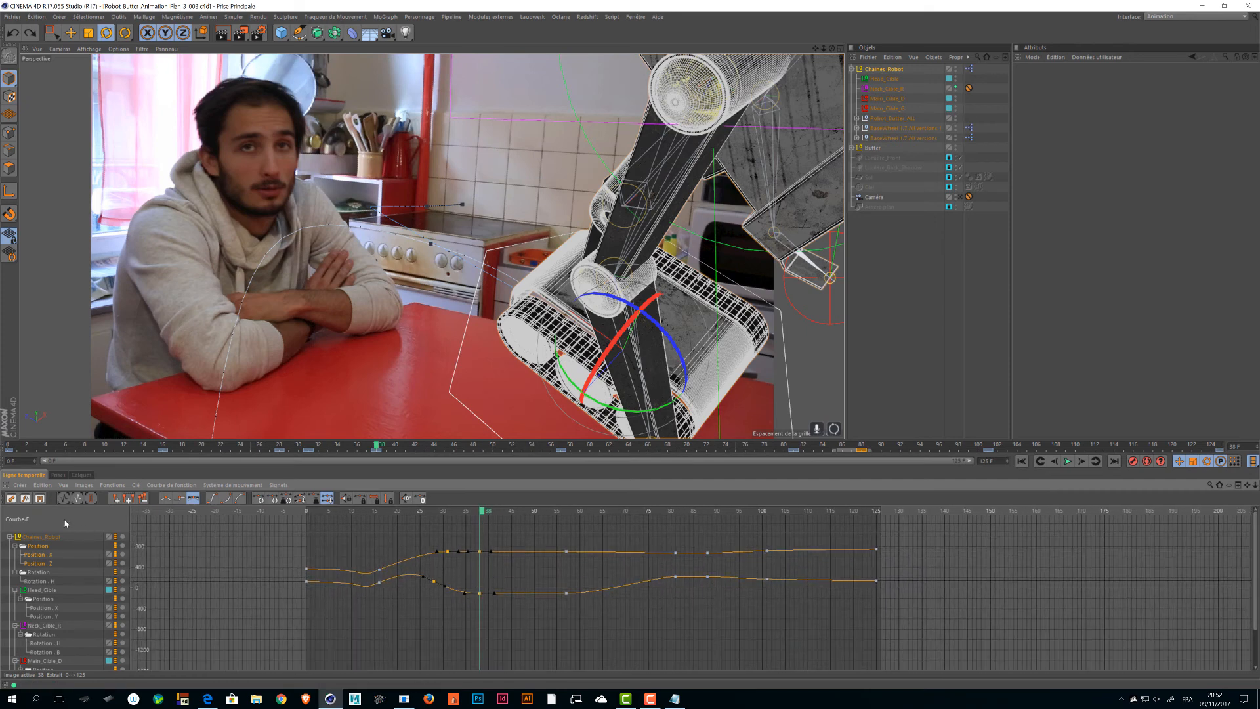
# - Switch to the dope sheet, try shifting the position keys at frames 37 and 38 one frame later, and undo the shift
pyautogui.click(14, 500)
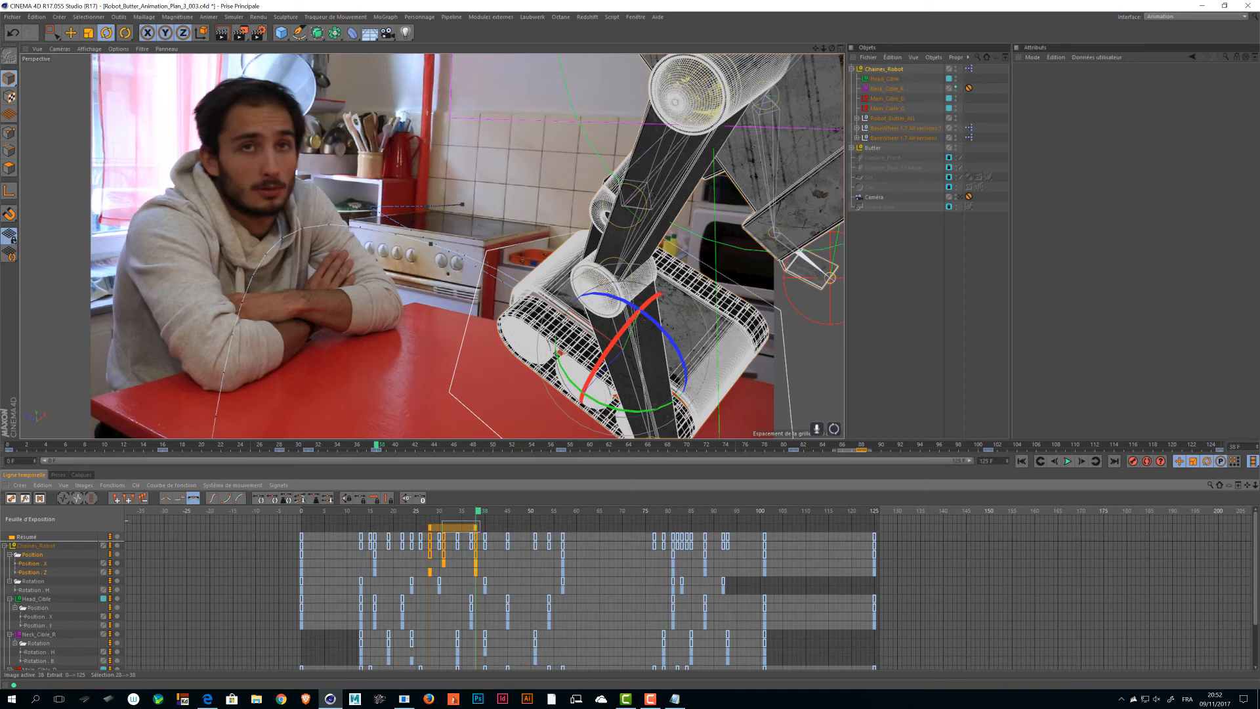
pyautogui.click(476, 545)
pyautogui.moveTo(475, 532); pyautogui.dragTo(477, 533)
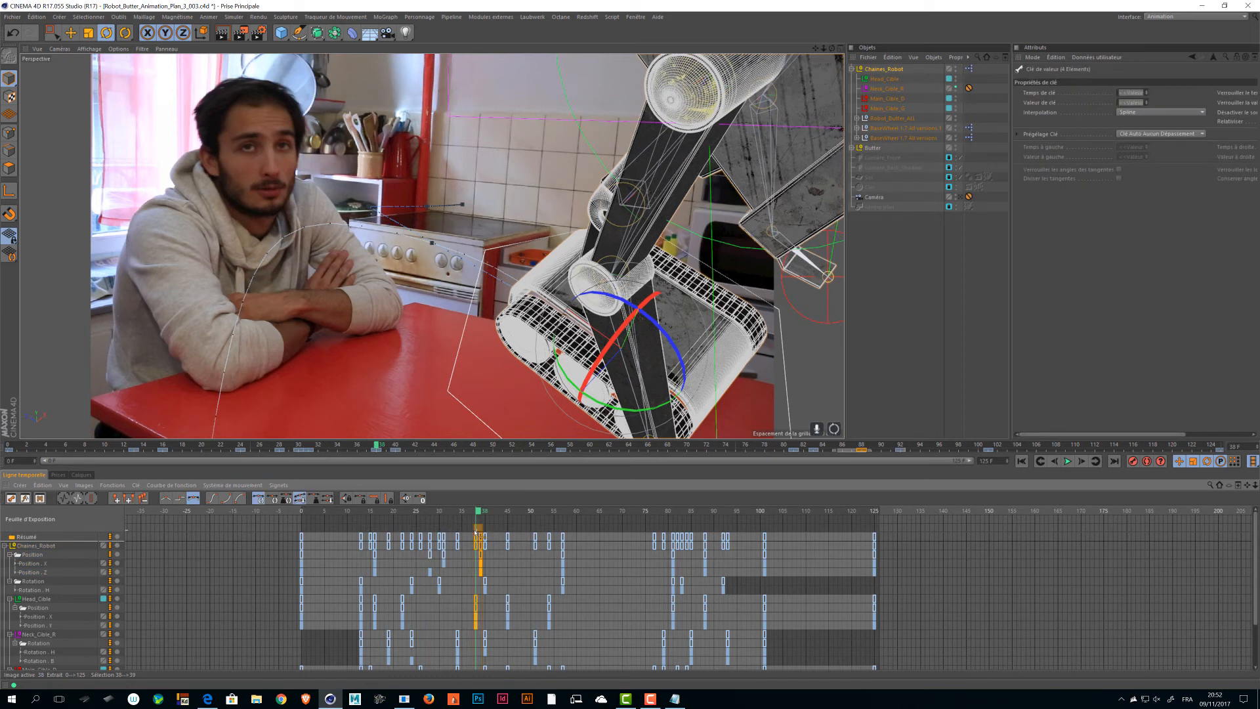
pyautogui.hotkey('ctrl', 'z')
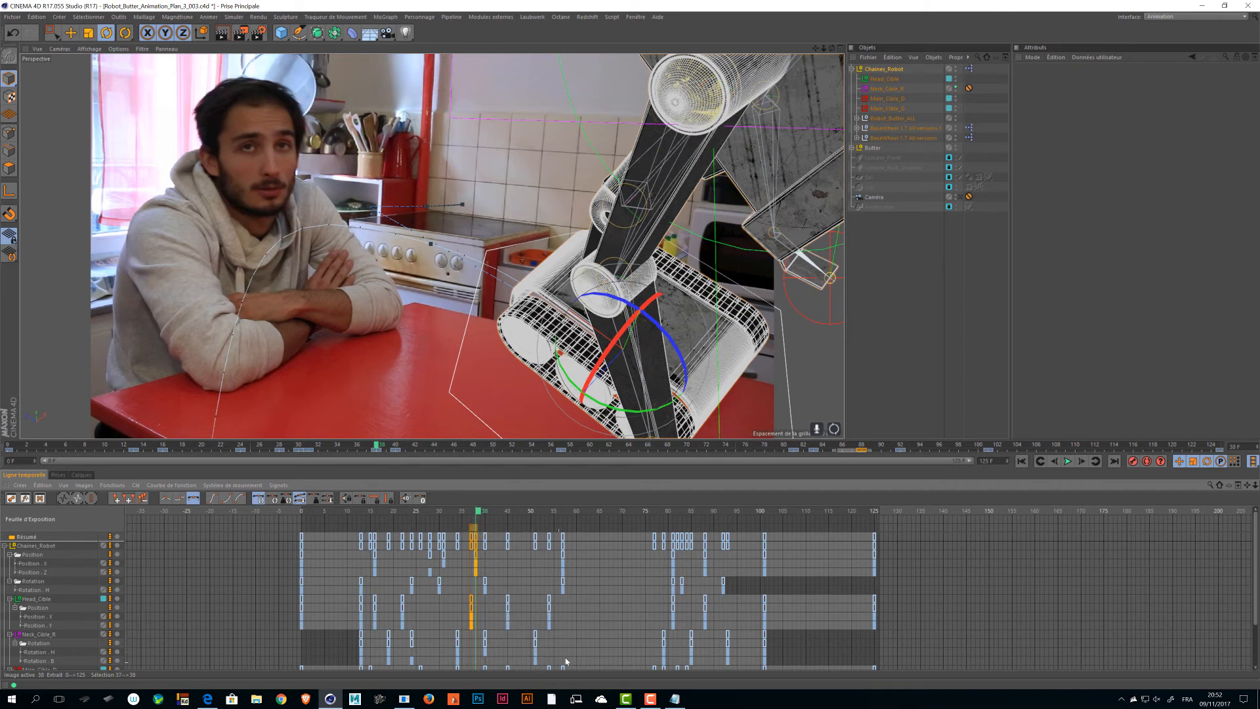
# - Shift the robot's dope sheet keys between frames 34 and 40 three frames later, and check the pose at frame 50
pyautogui.keyDown('alt'); pyautogui.moveTo(574, 634); pyautogui.dragTo(574, 613, button='middle'); pyautogui.keyUp('alt')
pyautogui.keyDown('alt'); pyautogui.moveTo(574, 614); pyautogui.dragTo(570, 613, button='right'); pyautogui.keyUp('alt')
pyautogui.press('h')
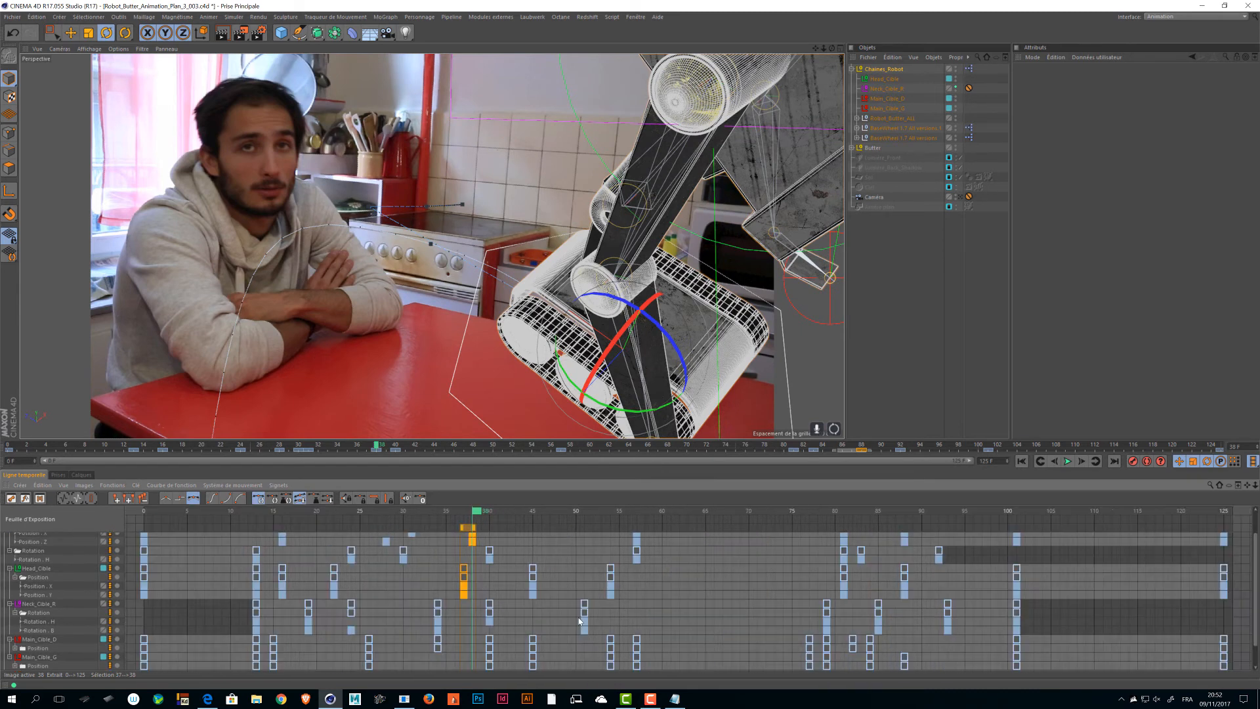
pyautogui.keyDown('alt'); pyautogui.moveTo(680, 524); pyautogui.dragTo(670, 537, button='middle'); pyautogui.keyUp('alt')
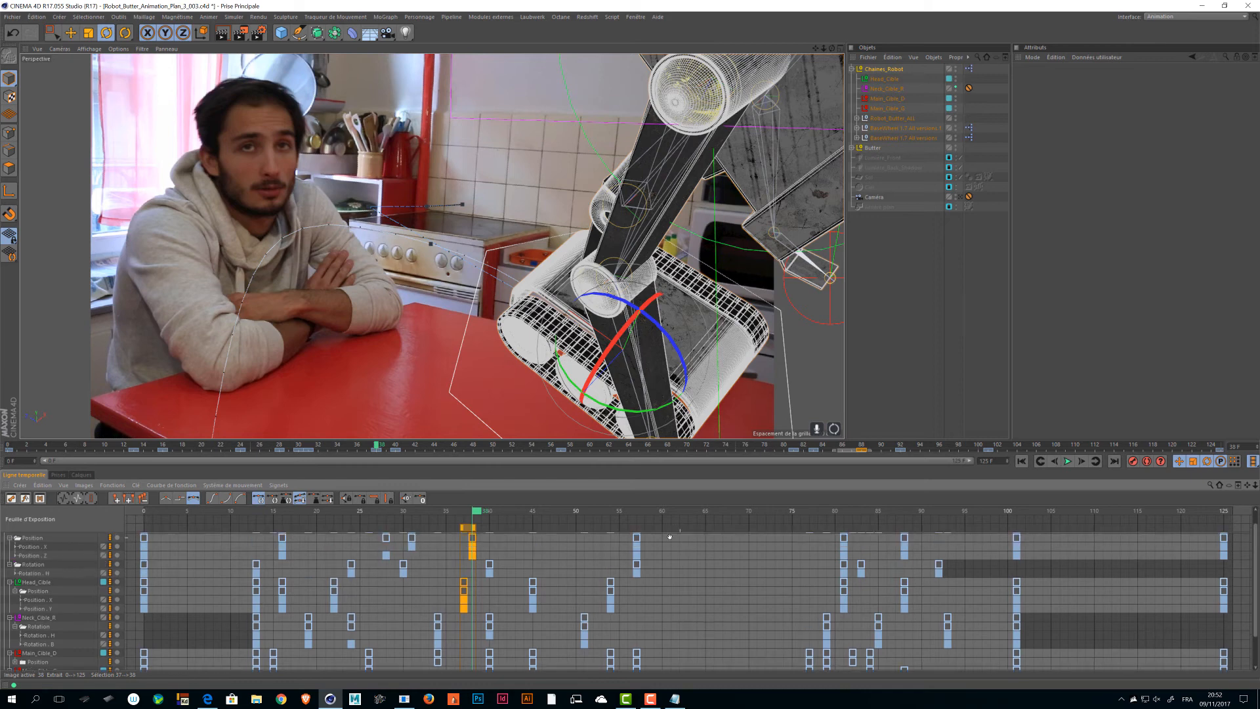
pyautogui.scroll(2, 1255, 537)
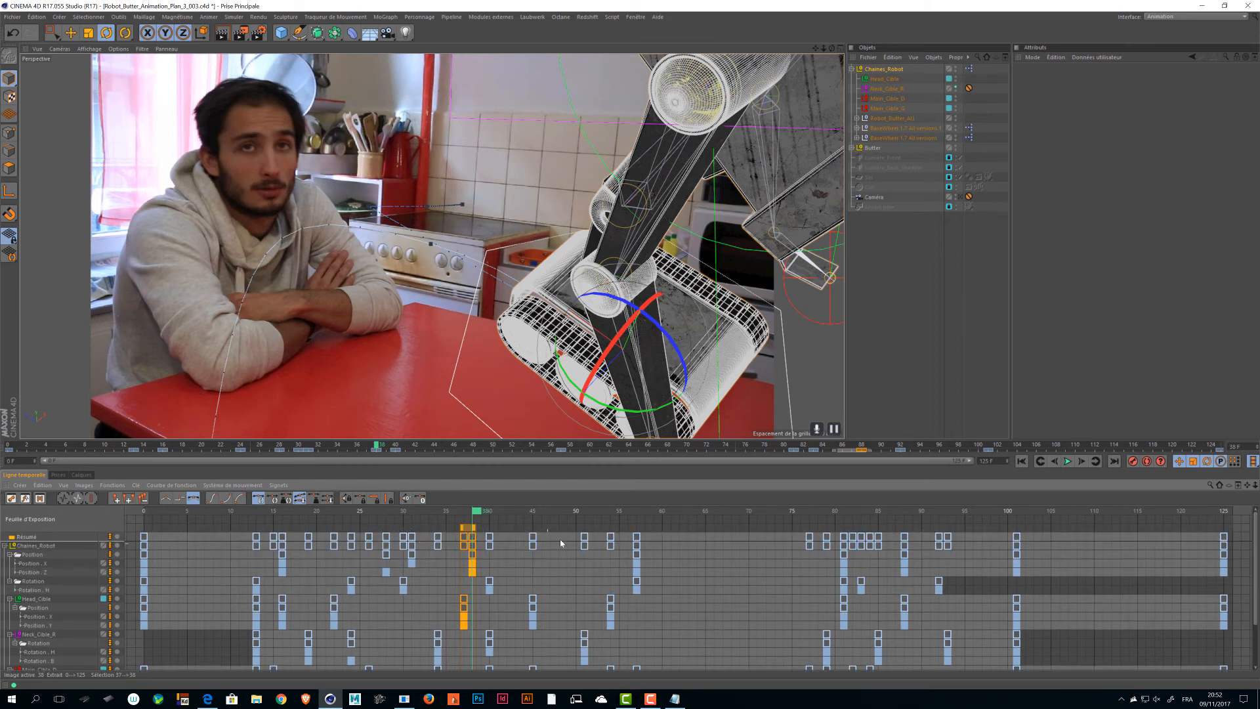
pyautogui.moveTo(552, 533); pyautogui.dragTo(433, 519)
pyautogui.hotkey('ctrl', 'z')
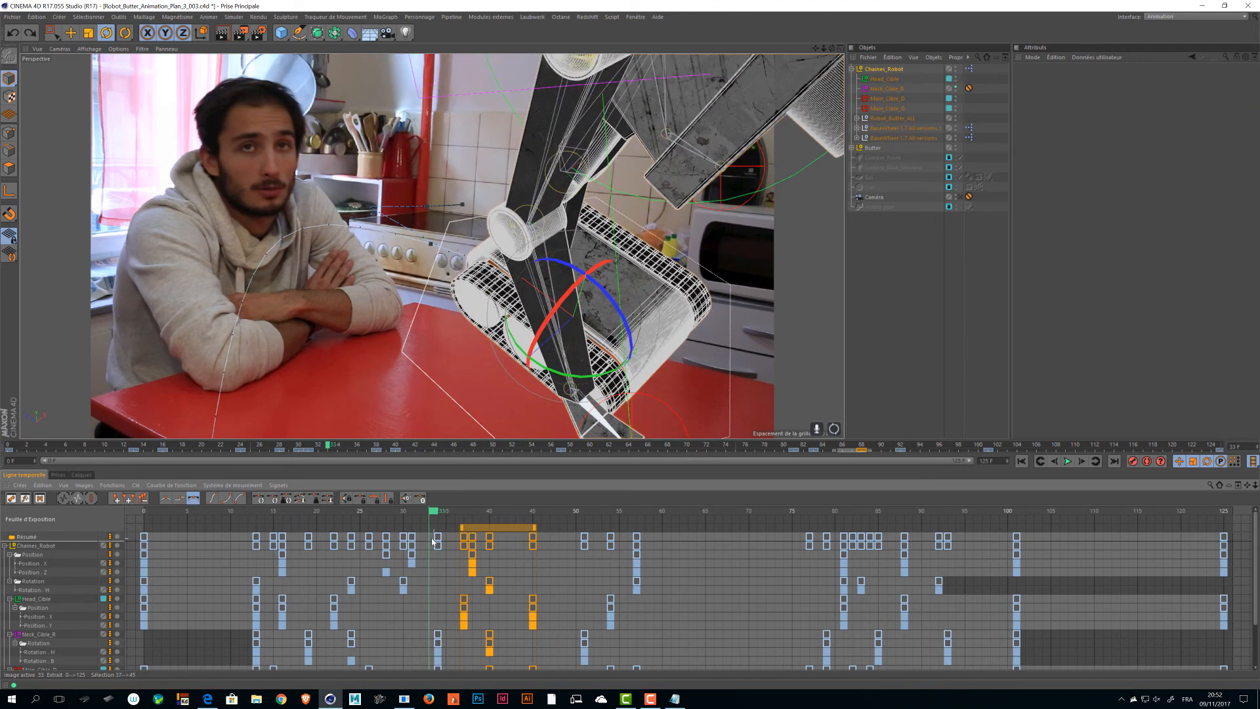
pyautogui.moveTo(535, 537); pyautogui.dragTo(522, 540)
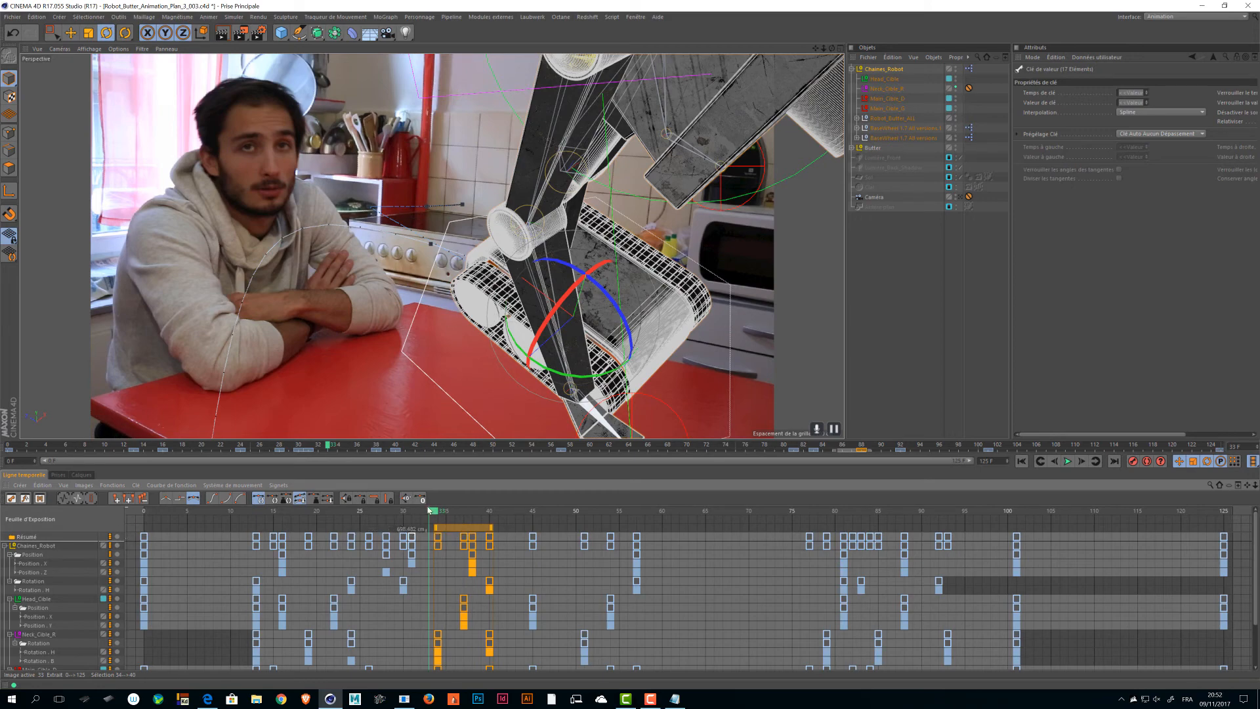
pyautogui.moveTo(424, 510); pyautogui.dragTo(579, 528)
pyautogui.keyDown('alt'); pyautogui.moveTo(594, 394); pyautogui.dragTo(397, 385); pyautogui.keyUp('alt')
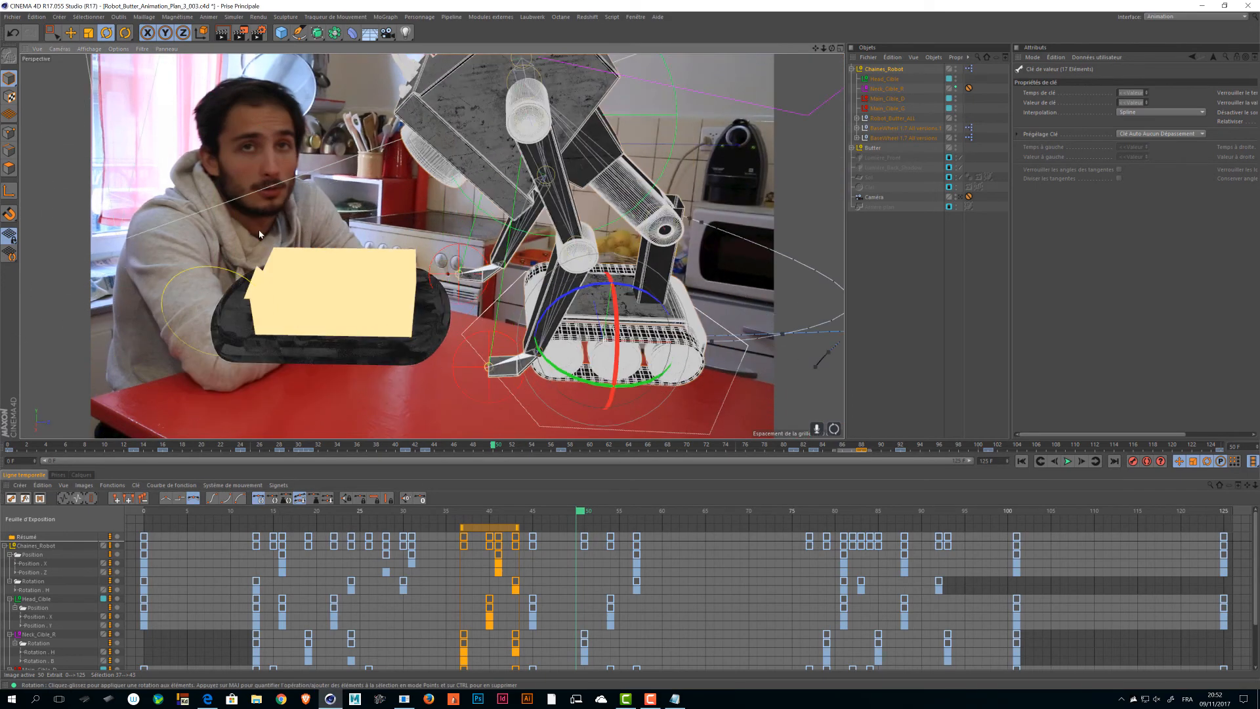
# - Play back the retimed animation, and save the project with the scene camera active
pyautogui.press('space')
pyautogui.press('F8')
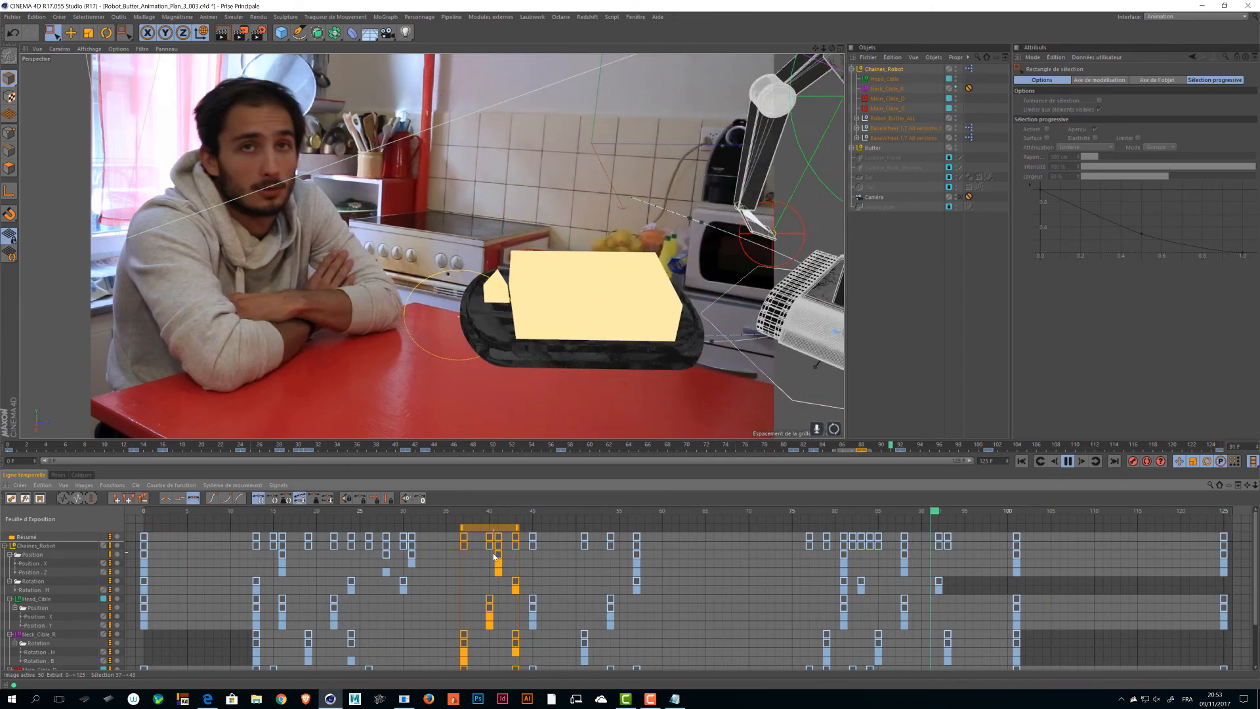
pyautogui.hotkey('ctrl', 's')
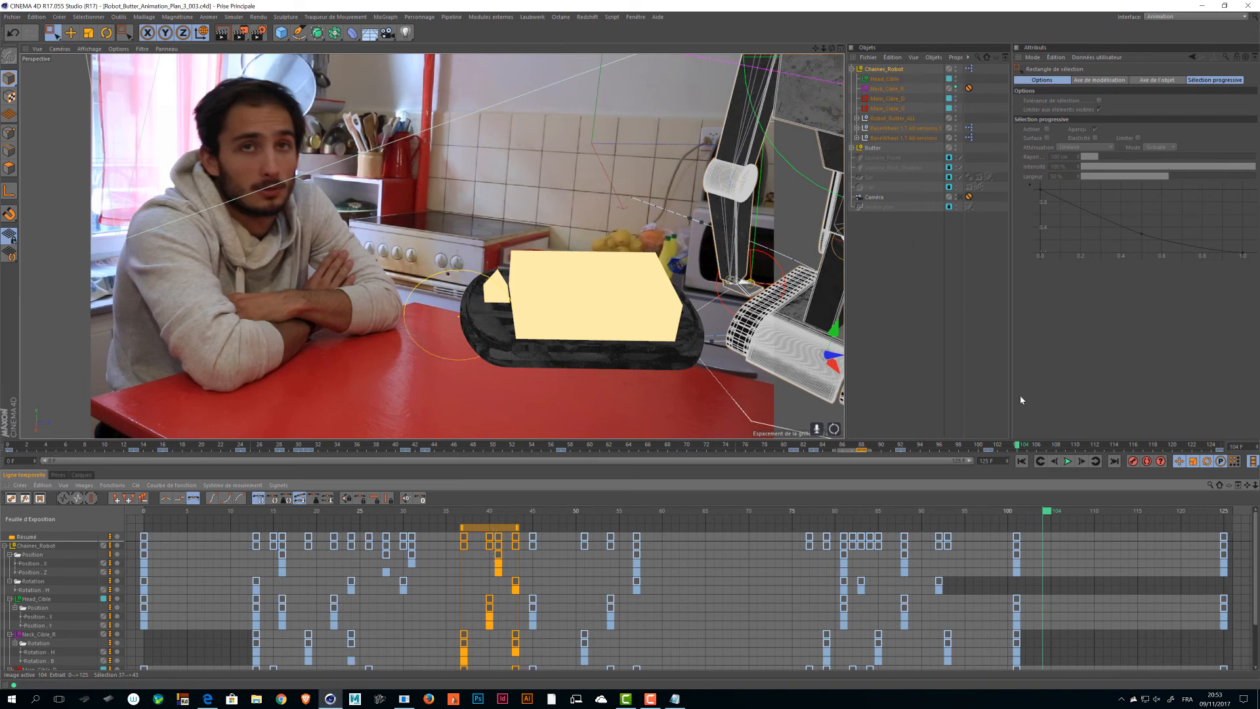
pyautogui.click(961, 198)
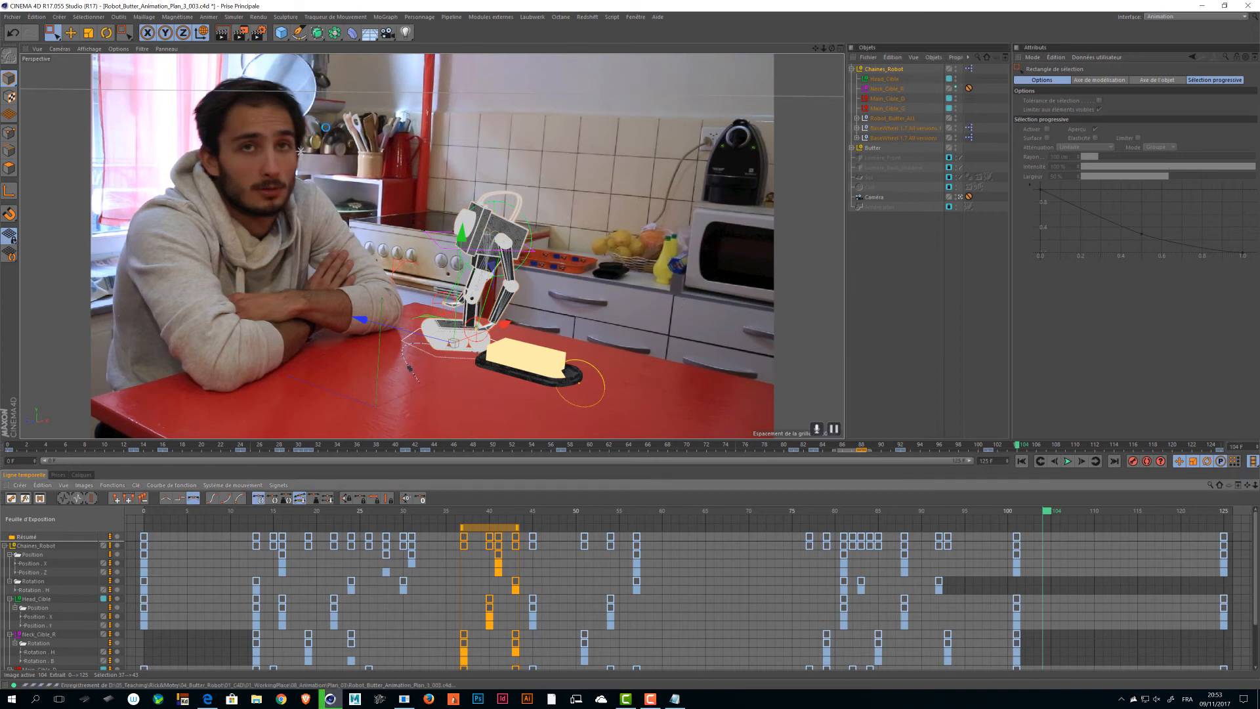
pyautogui.hotkey('ctrl', 's')
# - Change the render engine to Physique and run a test render of frame 104 in the viewport
pyautogui.click(260, 33)
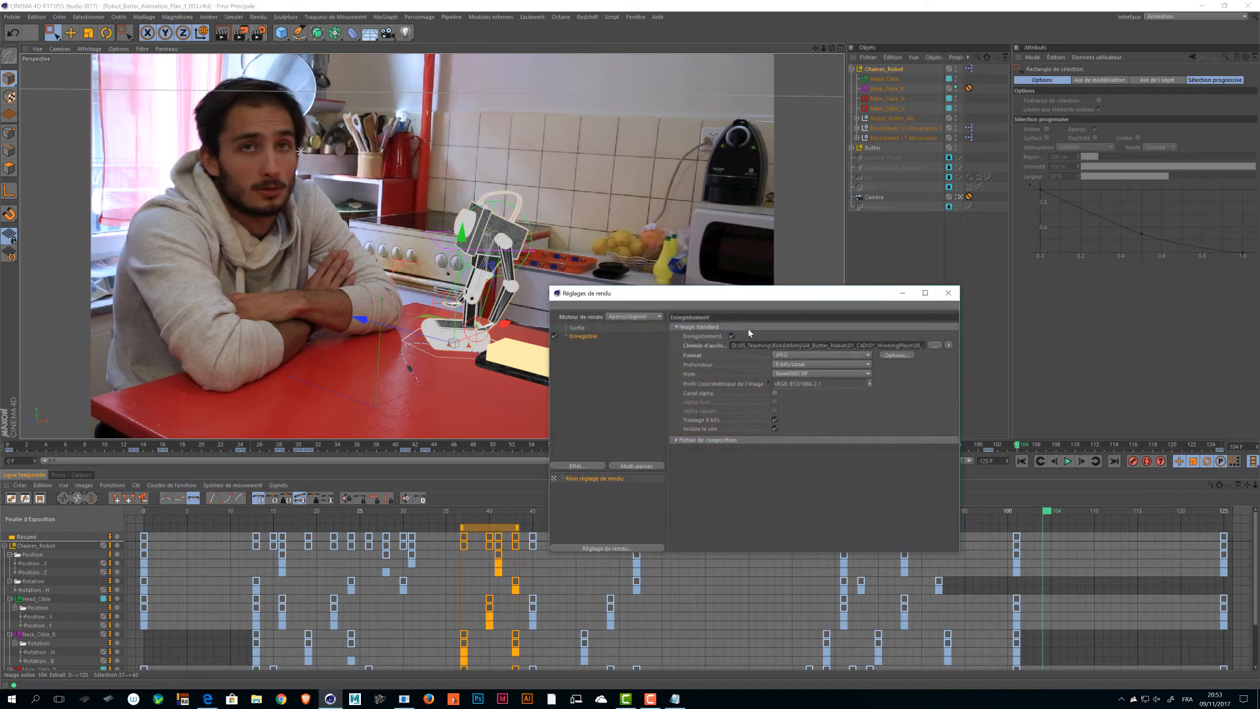
pyautogui.click(637, 318)
pyautogui.click(627, 335)
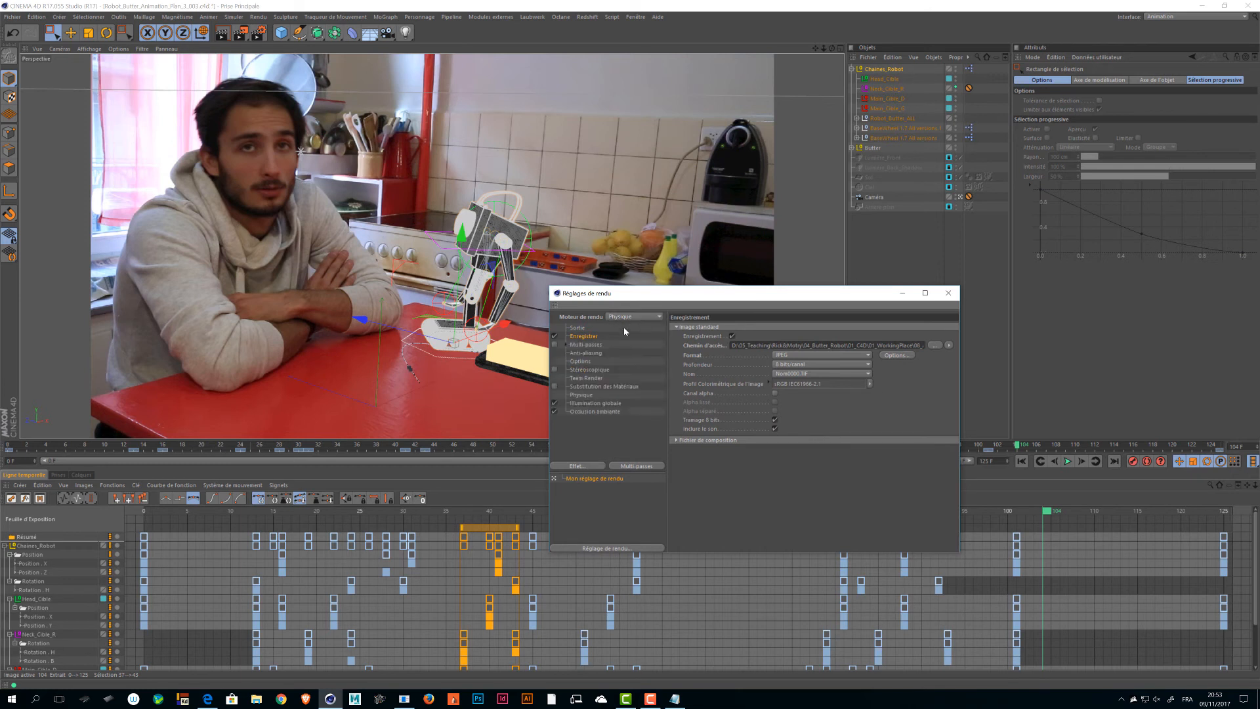
pyautogui.click(581, 395)
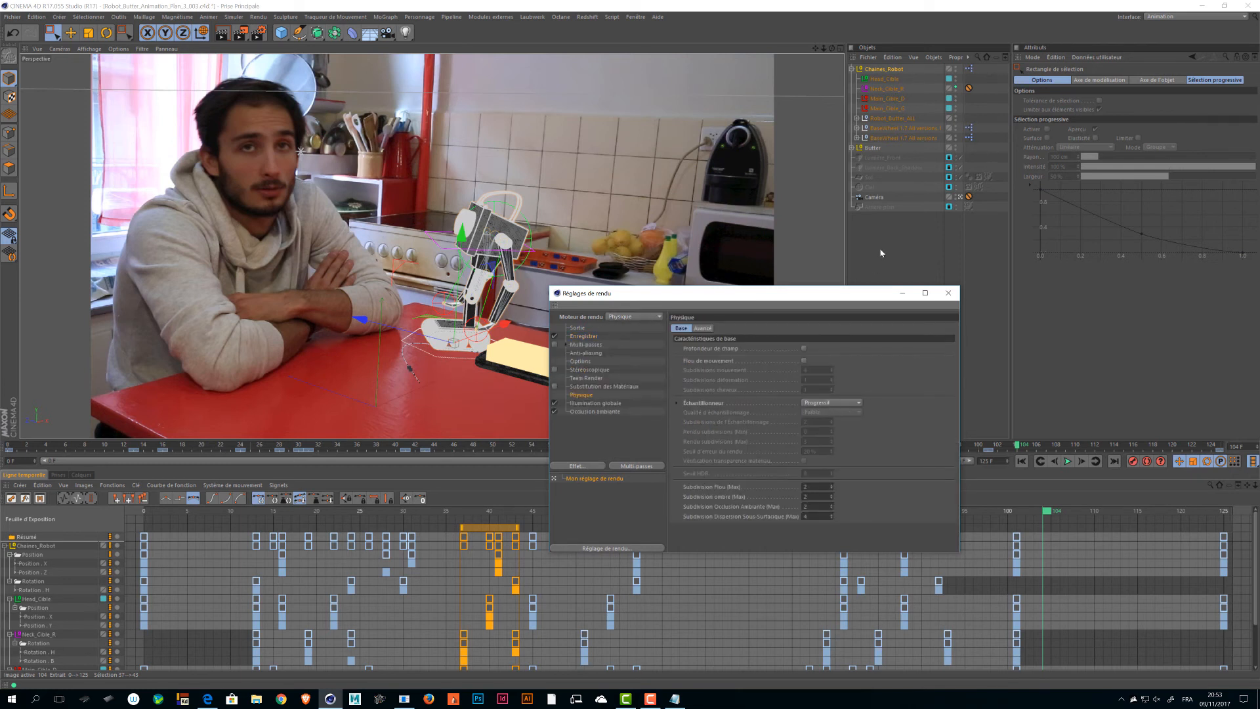
pyautogui.click(891, 278)
pyautogui.hotkey('ctrl', 'r')
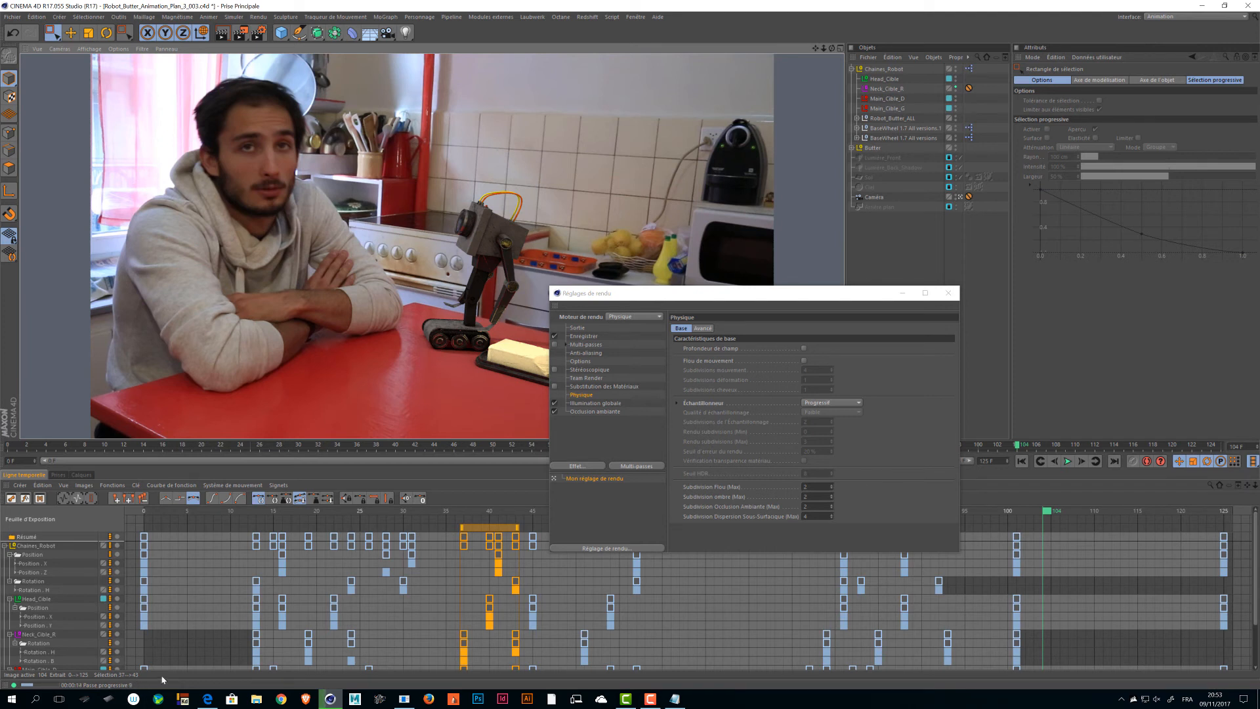
# - Set the number of progressive passes of the Physique sampler to 5
pyautogui.click(712, 404)
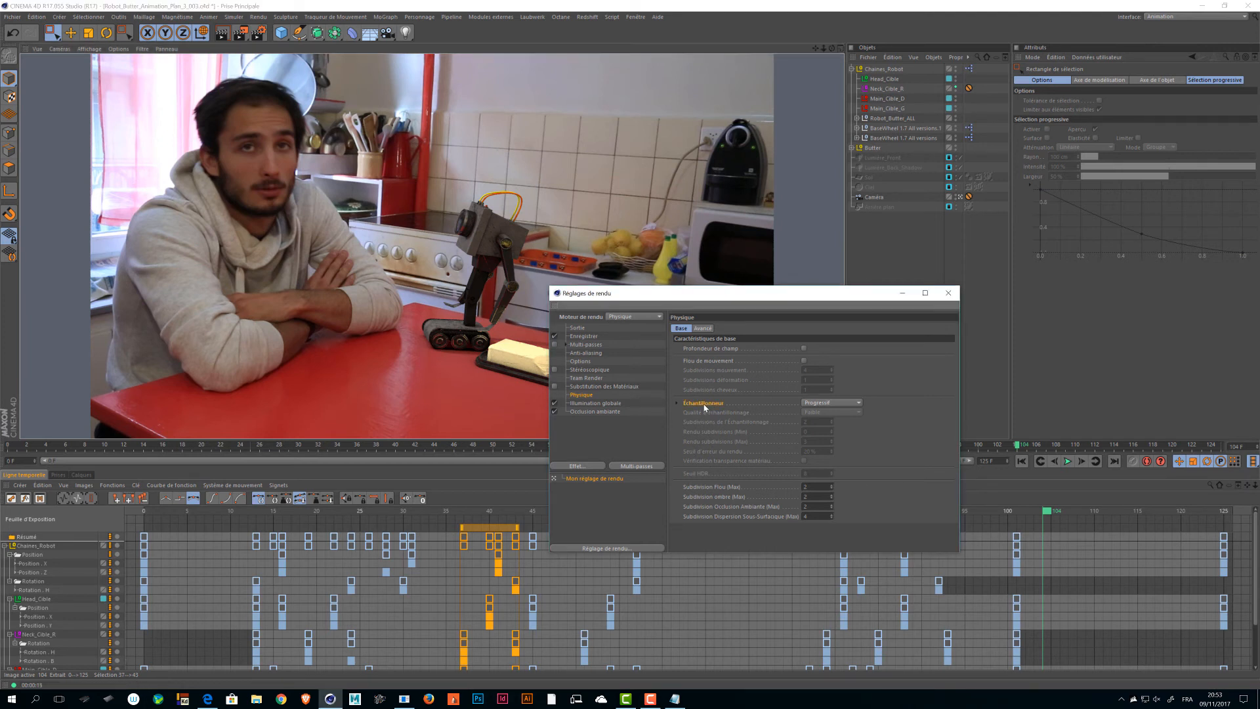
pyautogui.click(676, 405)
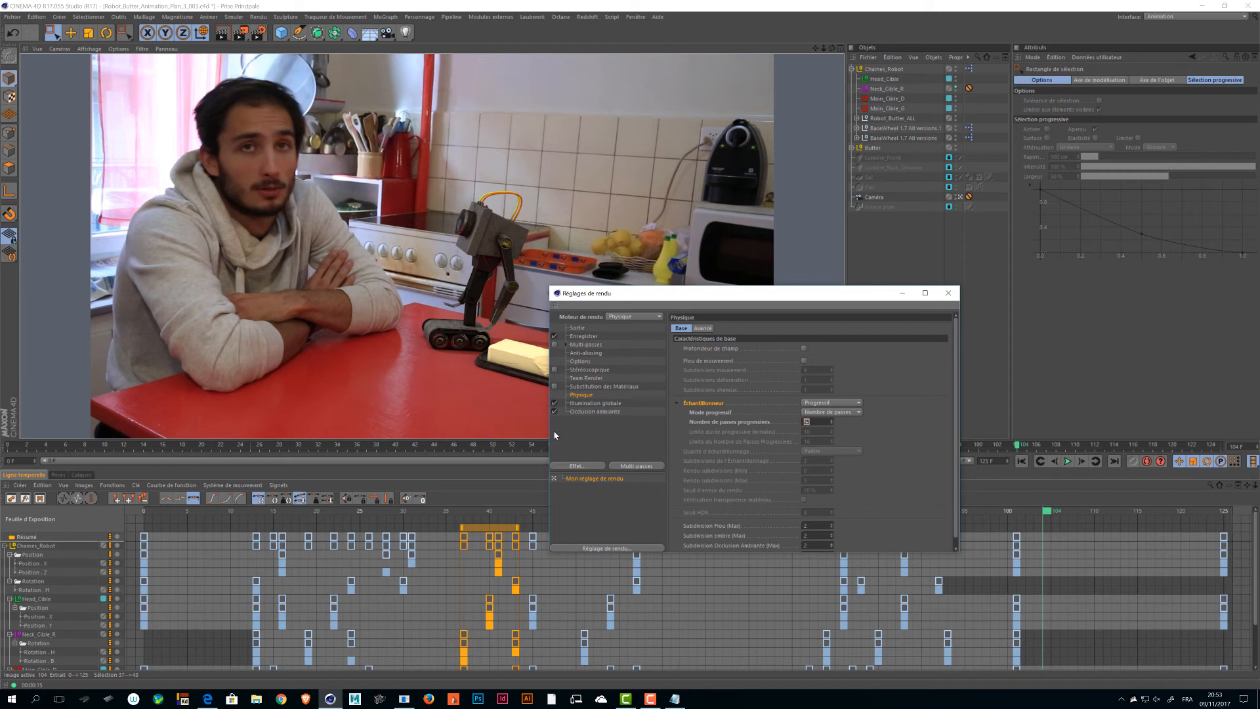
pyautogui.write('5')
pyautogui.press('Return')
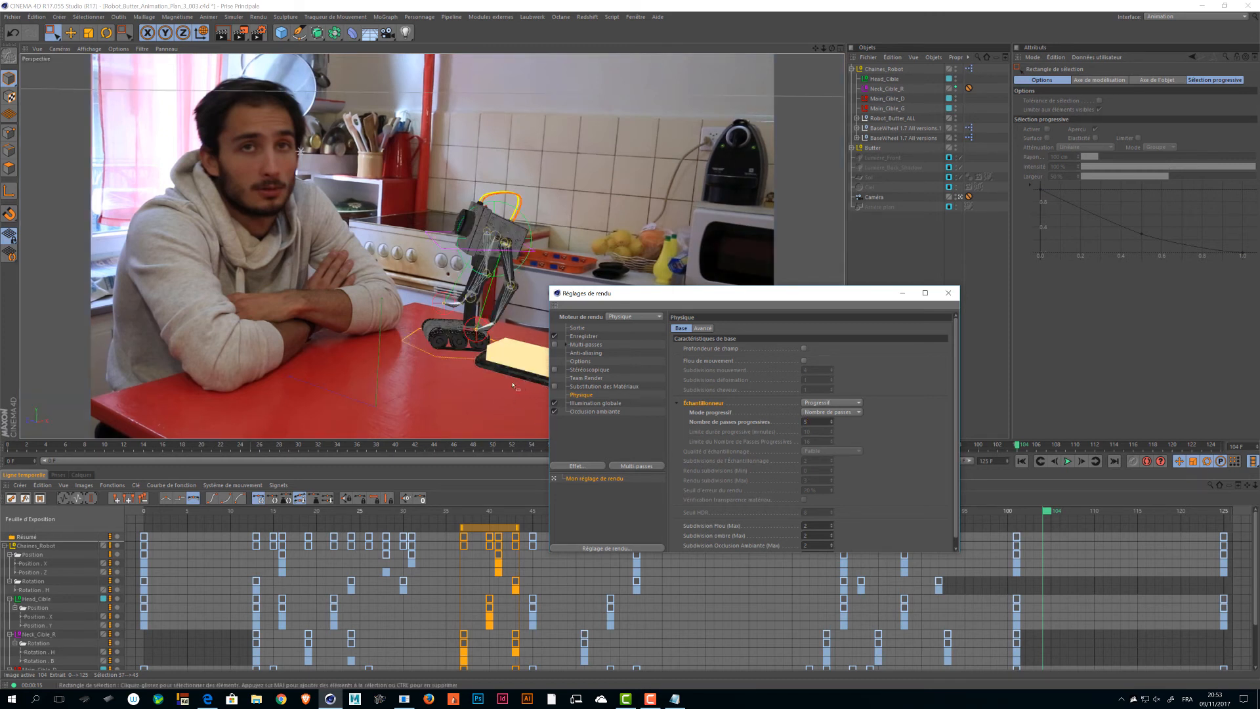
# - Browse from the render output path to the SQ_Check folder and create a subfolder named Plan_03_05
pyautogui.click(583, 336)
pyautogui.click(934, 346)
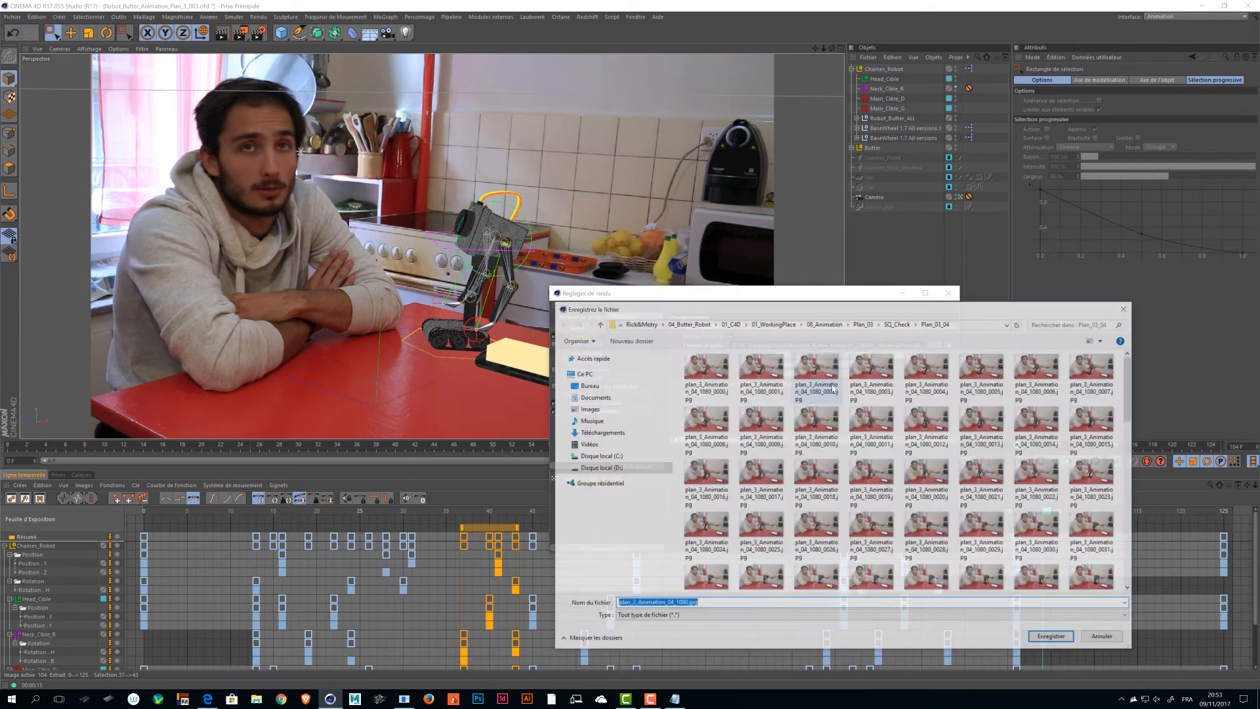
pyautogui.click(901, 323)
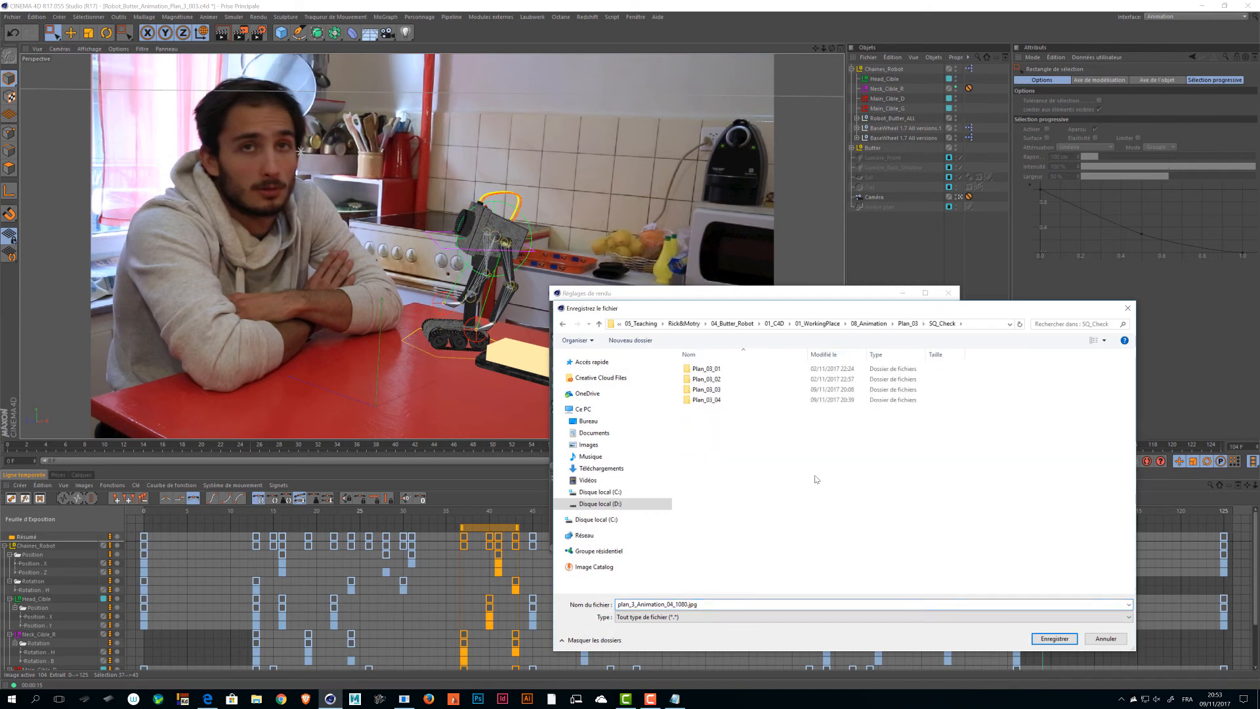
pyautogui.hotkey('ctrl', 'shift', 'n')
pyautogui.write('Plan_03_06')
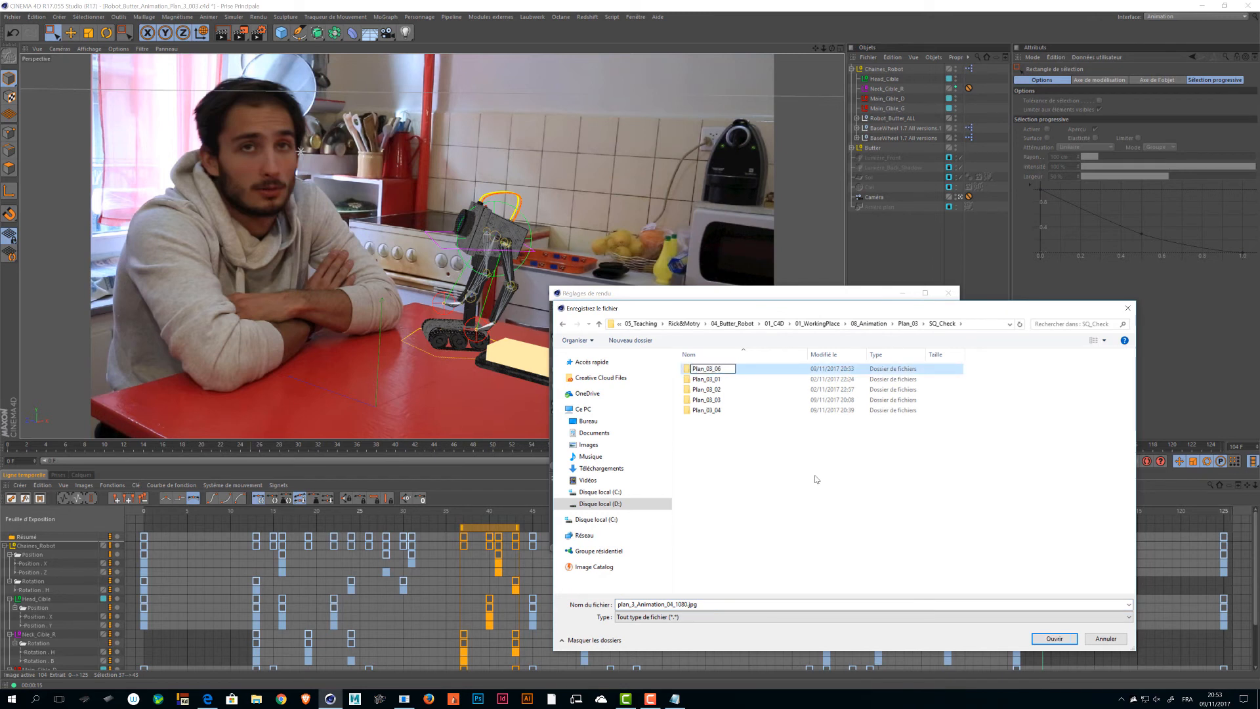
pyautogui.press('Return')
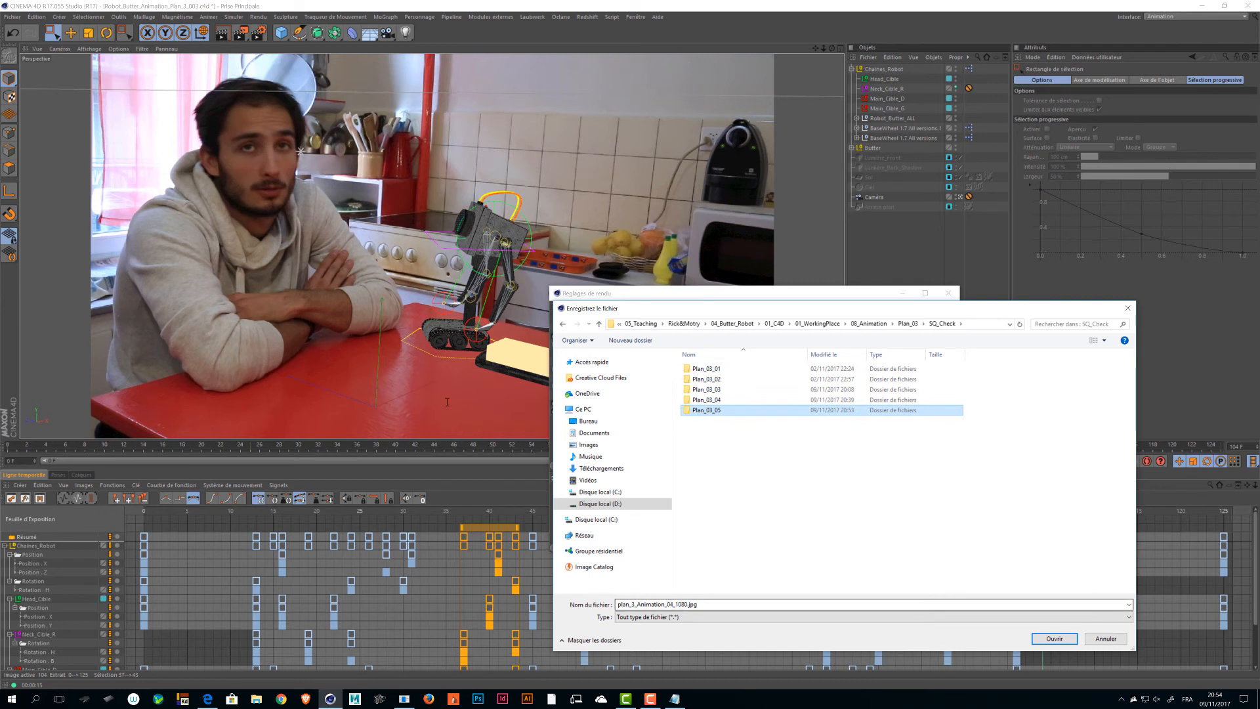
# - Set the render output file to plan_3_Animation_05_Phy_1080.jpg in the SQ_Check folder
pyautogui.click(670, 604)
pyautogui.click(673, 604)
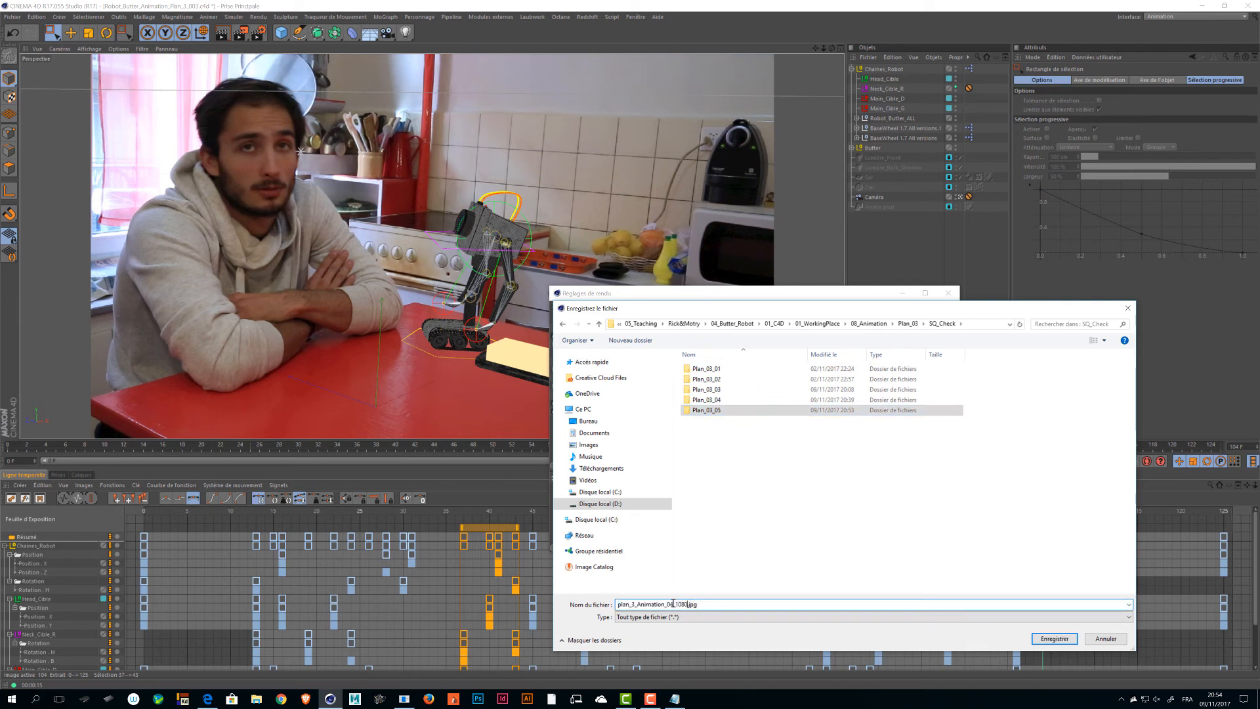
pyautogui.write('5')
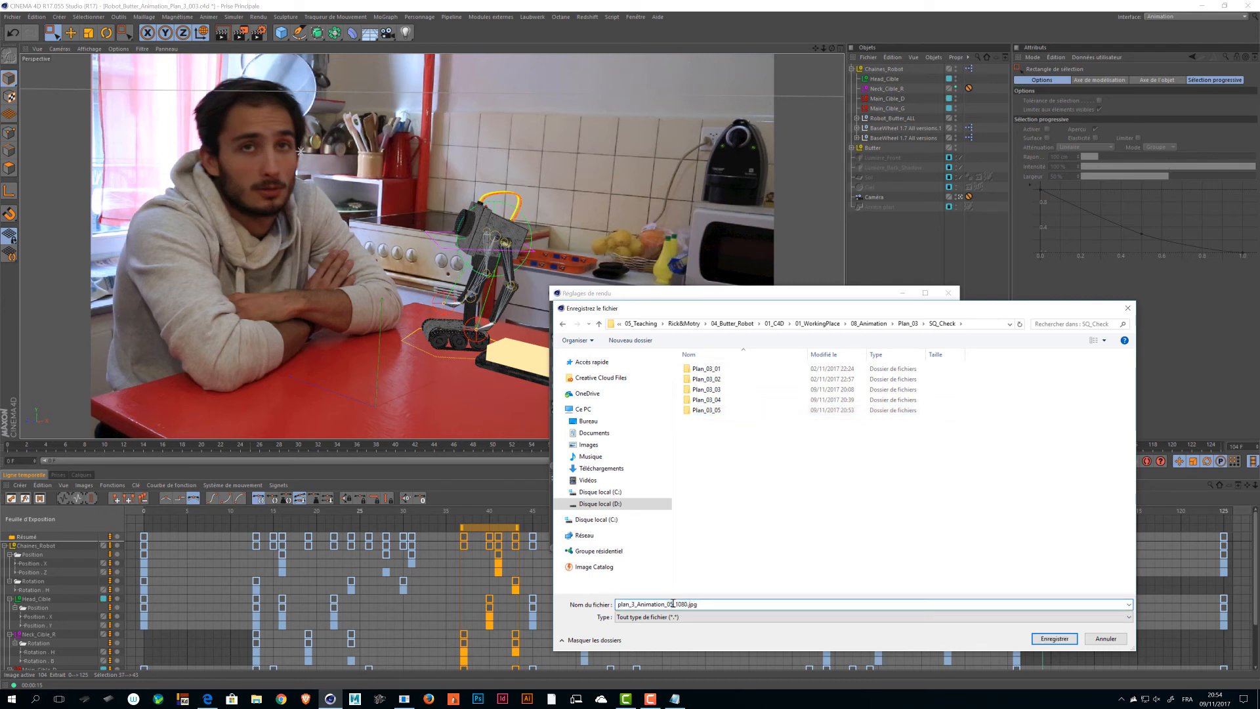
pyautogui.write('_Phy')
pyautogui.moveTo(707, 312); pyautogui.dragTo(183, 172)
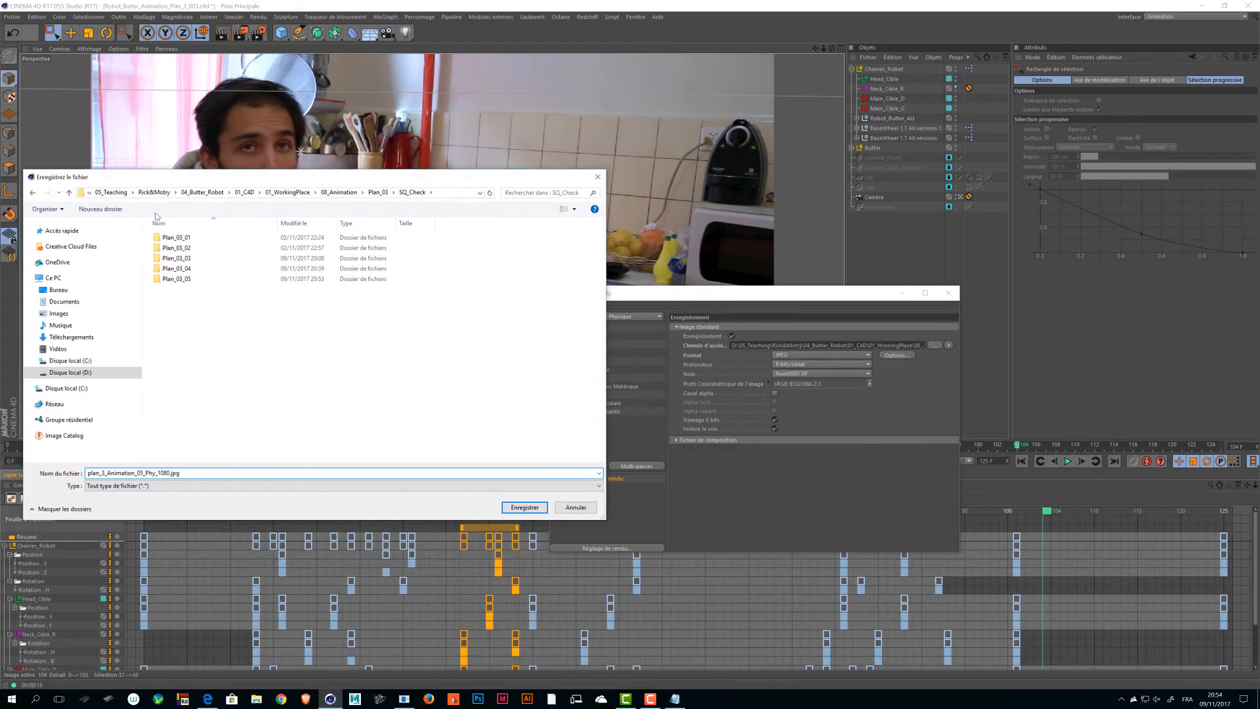
pyautogui.click(524, 508)
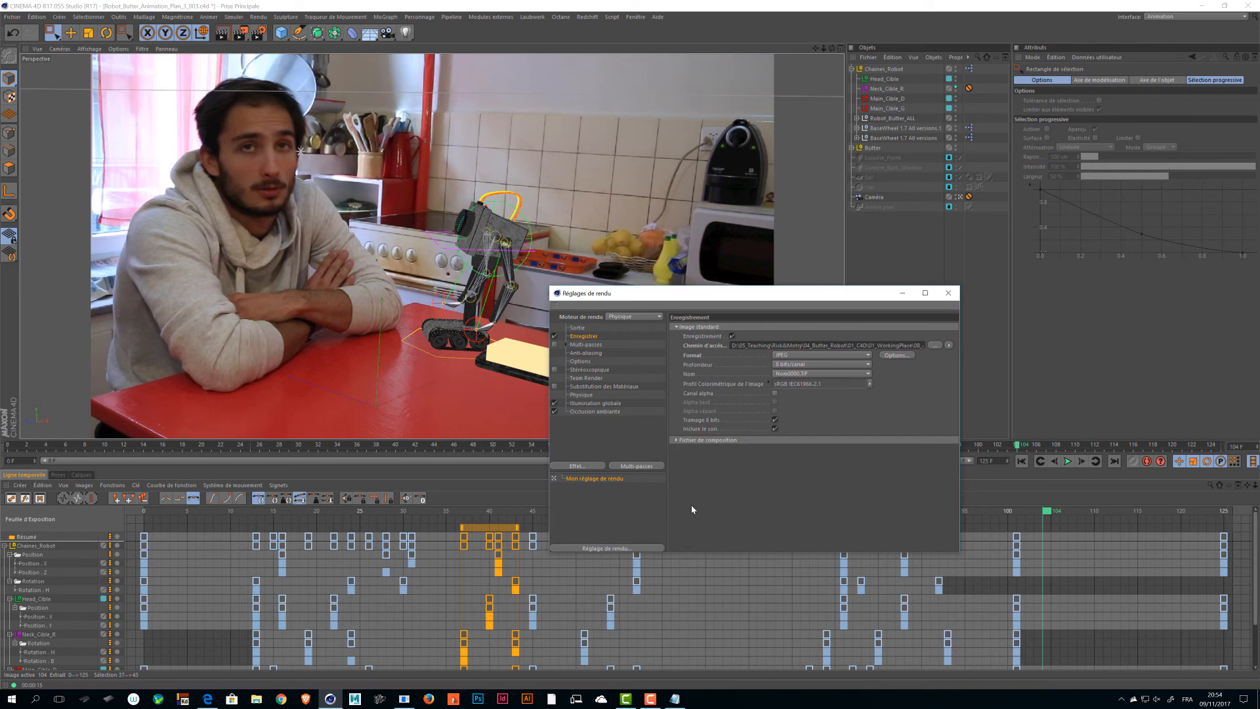
# - Render the full animation in the picture viewer
pyautogui.hotkey('shift', 'r')
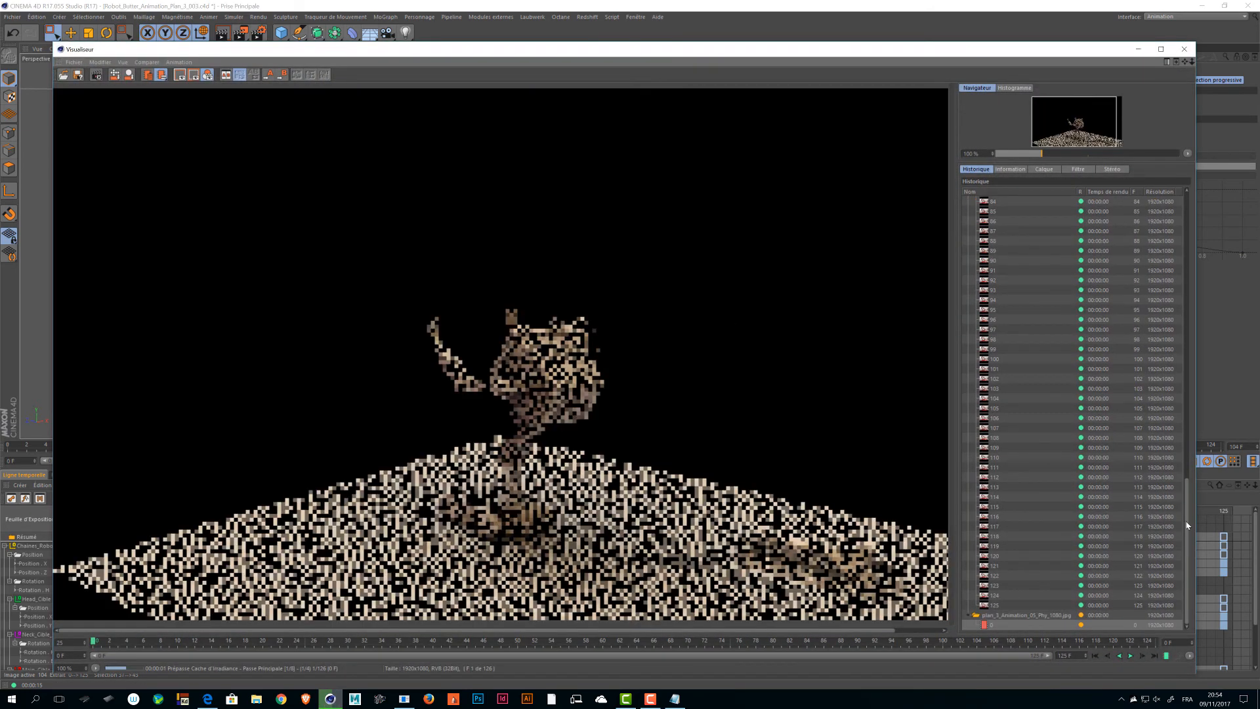
pyautogui.moveTo(1189, 524); pyautogui.dragTo(988, 317)
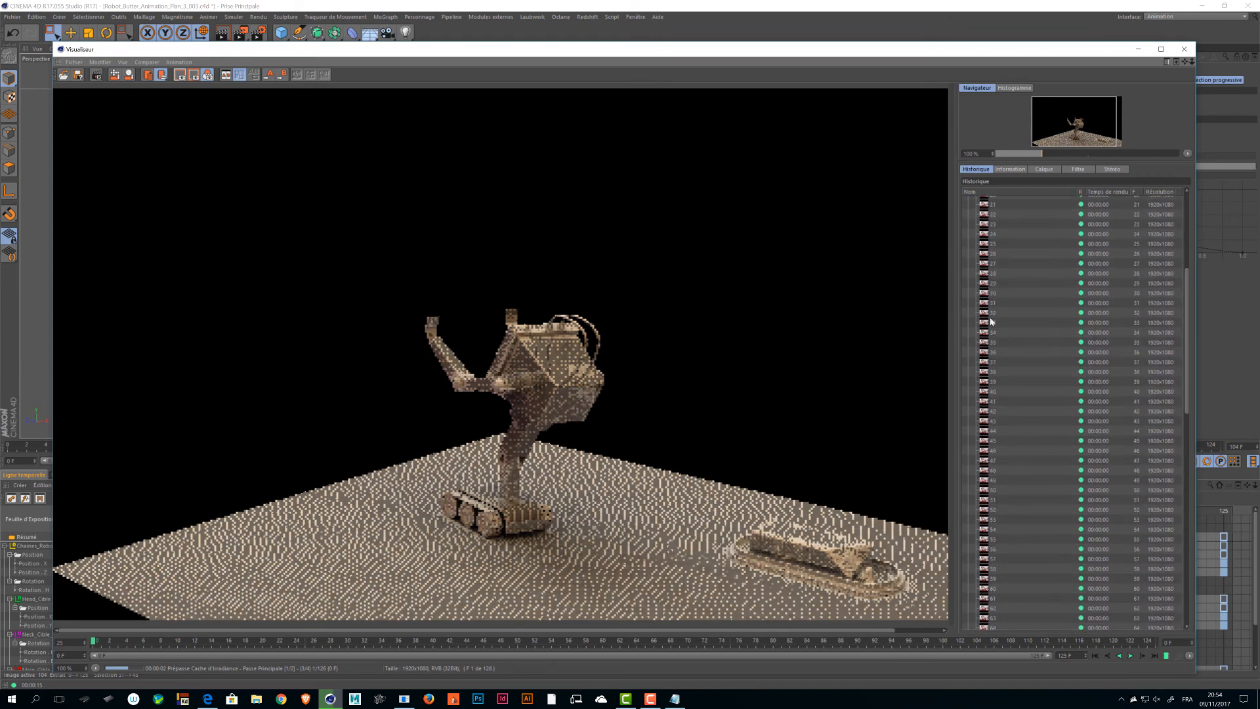
pyautogui.moveTo(512, 306); pyautogui.dragTo(412, 302)
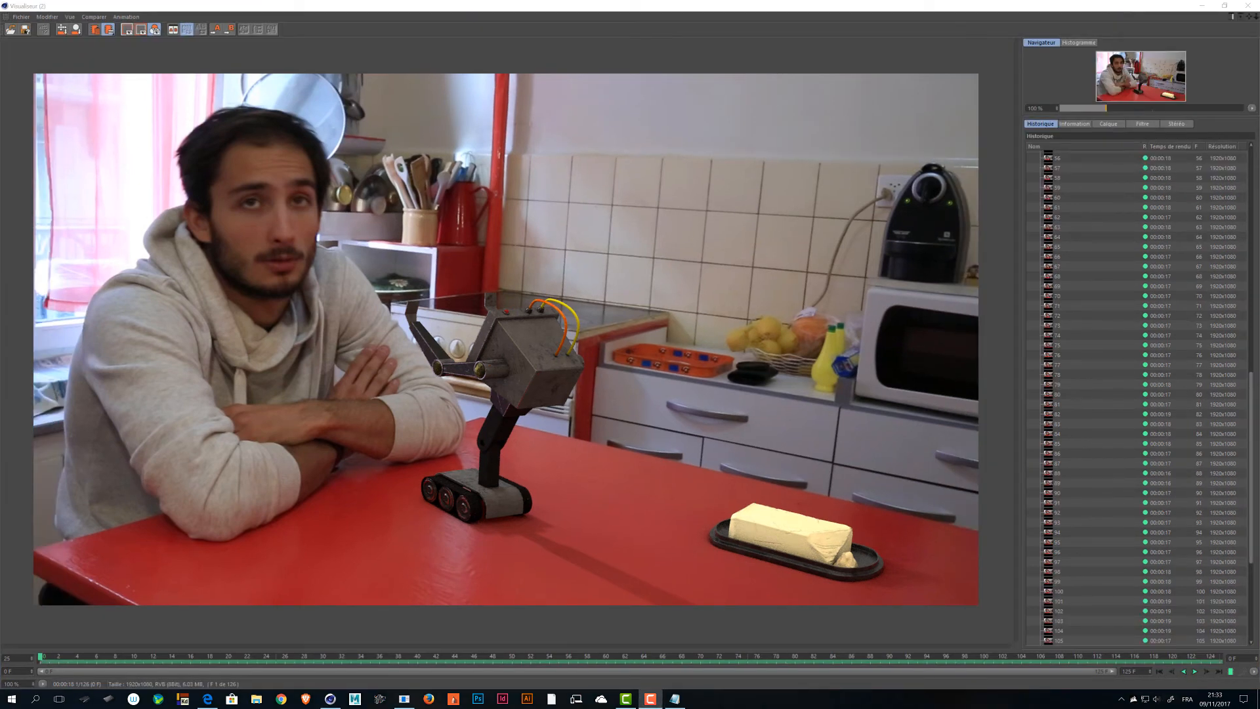
# - Collapse the rendered sequence in the render history and review its frames up to frame 57
pyautogui.scroll(15, 1116, 368)
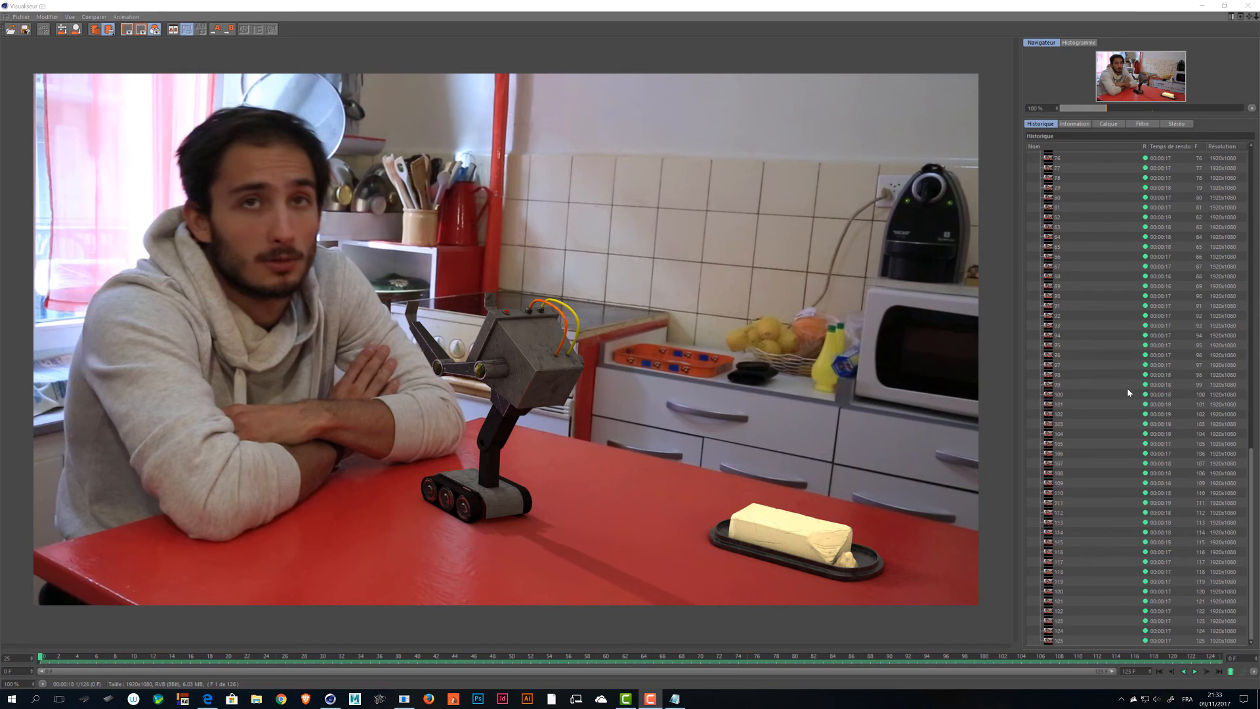
pyautogui.click(1034, 168)
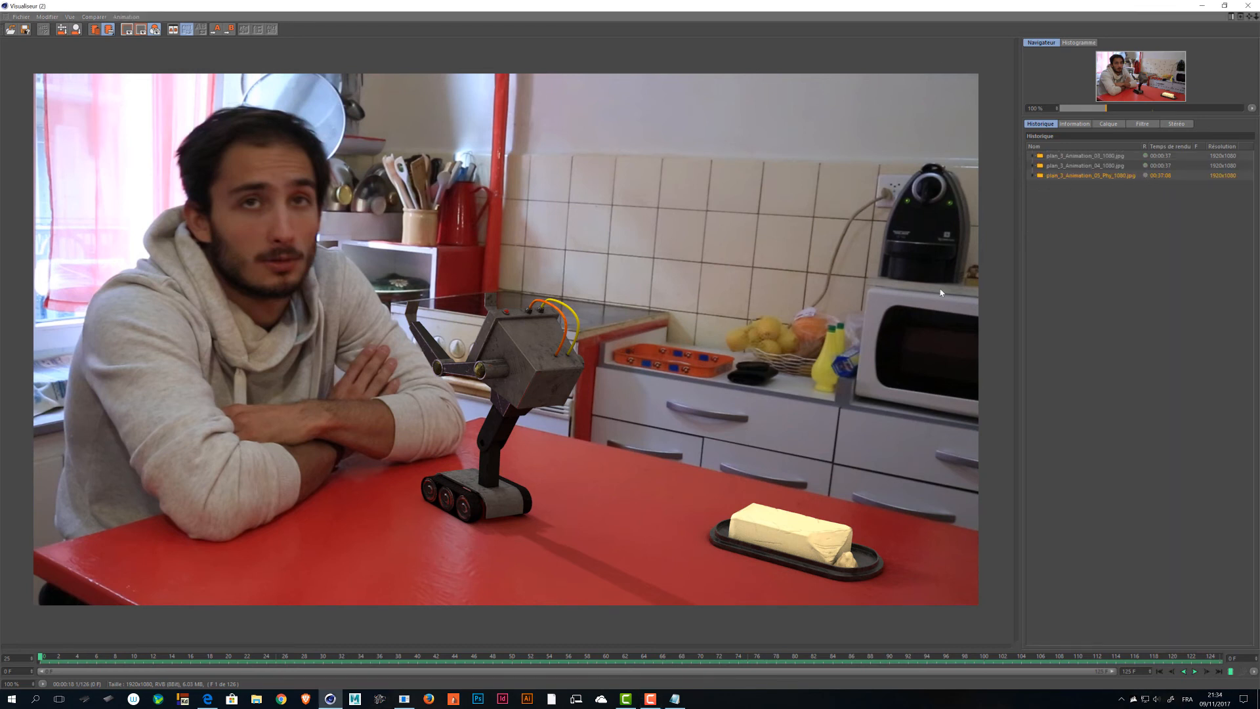
pyautogui.moveTo(328, 657); pyautogui.dragTo(571, 638)
# - Switch to SqCheck, start adding images and browse from the Plan_03_04 folder up to SQ_Check
pyautogui.hotkey('alt', 'Tab')
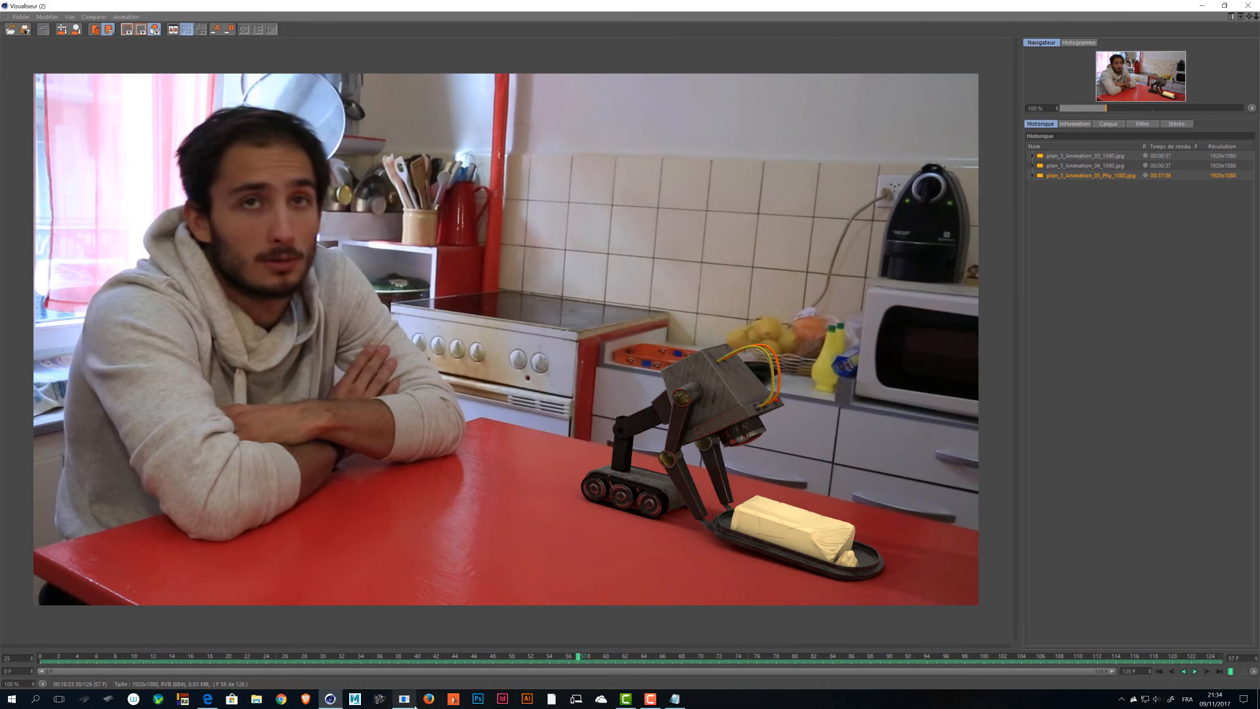
pyautogui.click(404, 699)
pyautogui.click(131, 130)
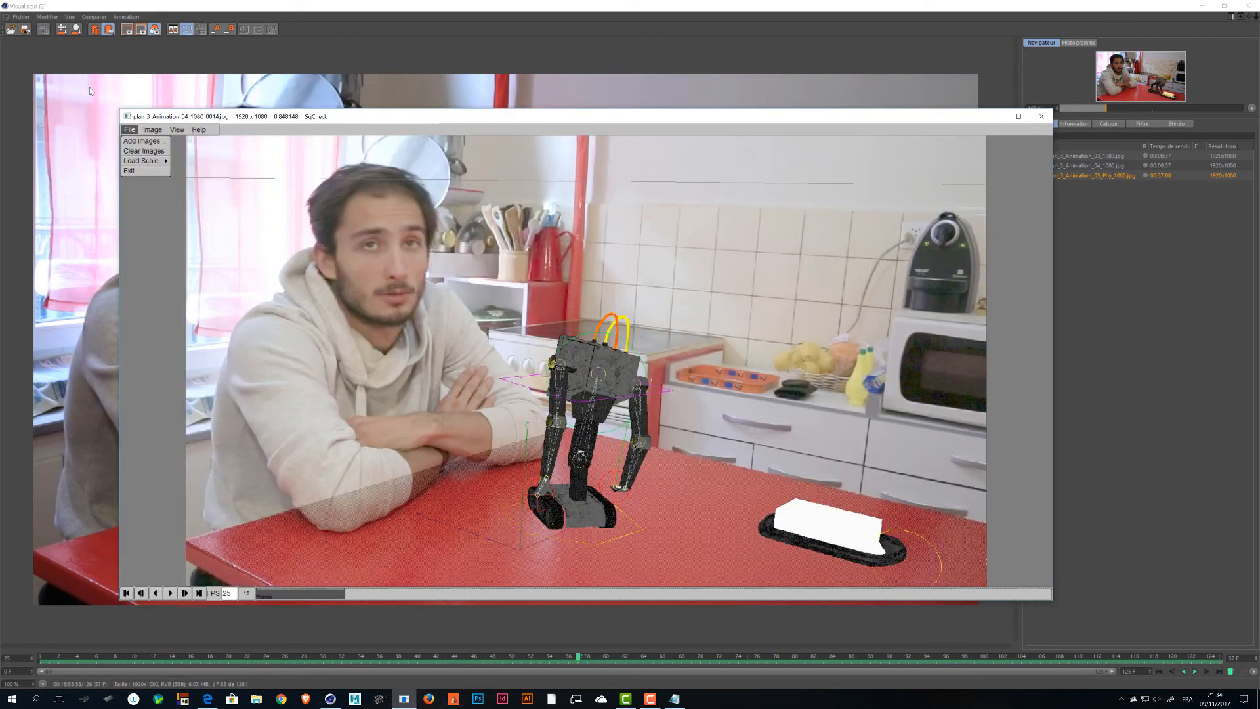
pyautogui.click(139, 145)
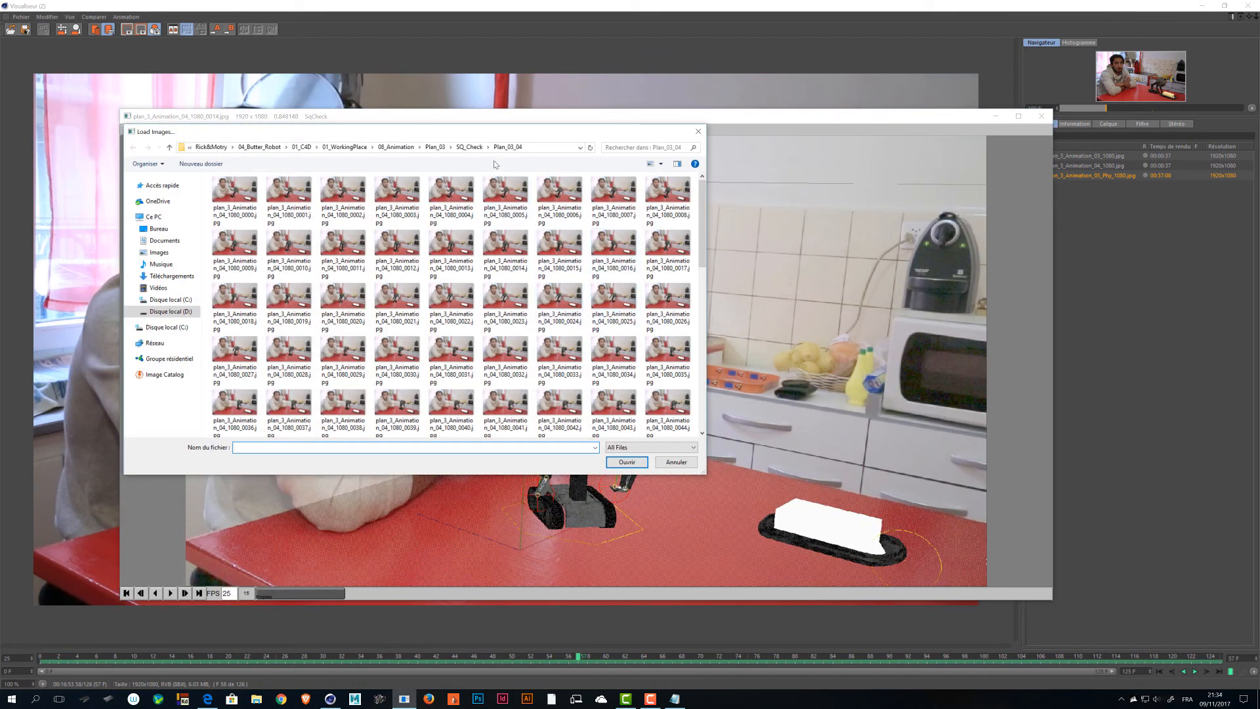
pyautogui.click(470, 147)
pyautogui.click(505, 210)
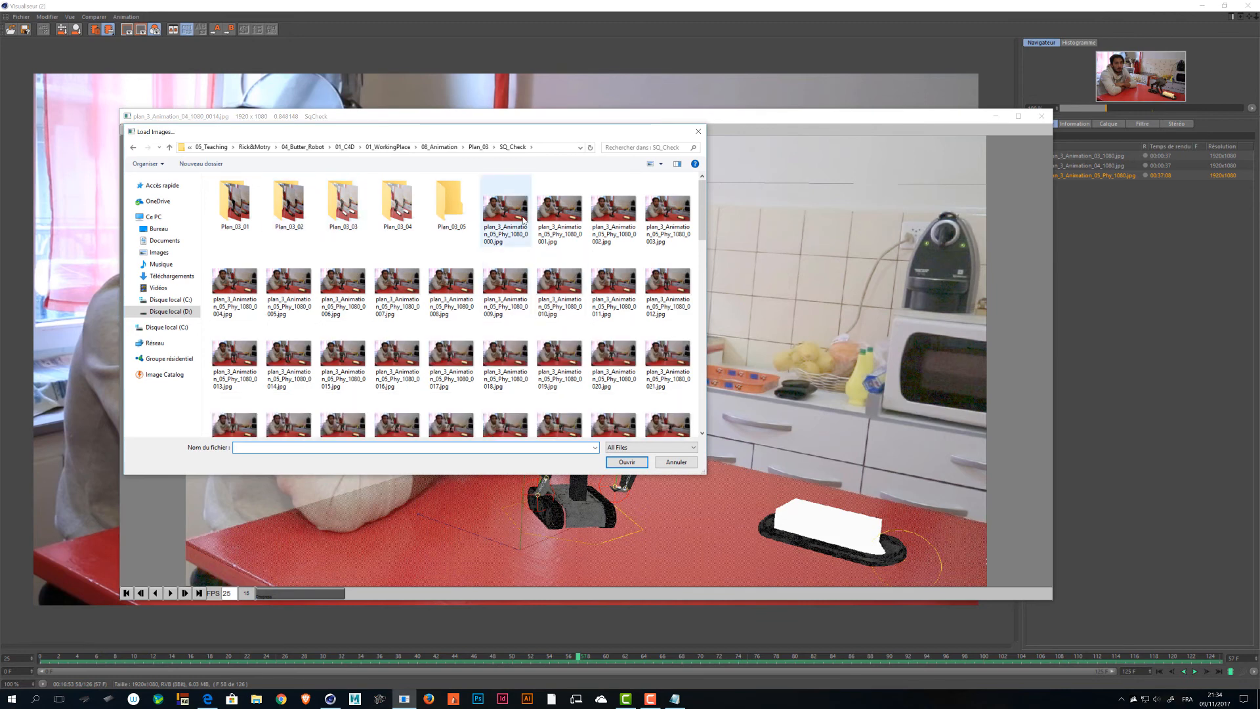
pyautogui.scroll(-10, 506, 295)
pyautogui.hotkey('alt', 'Tab')
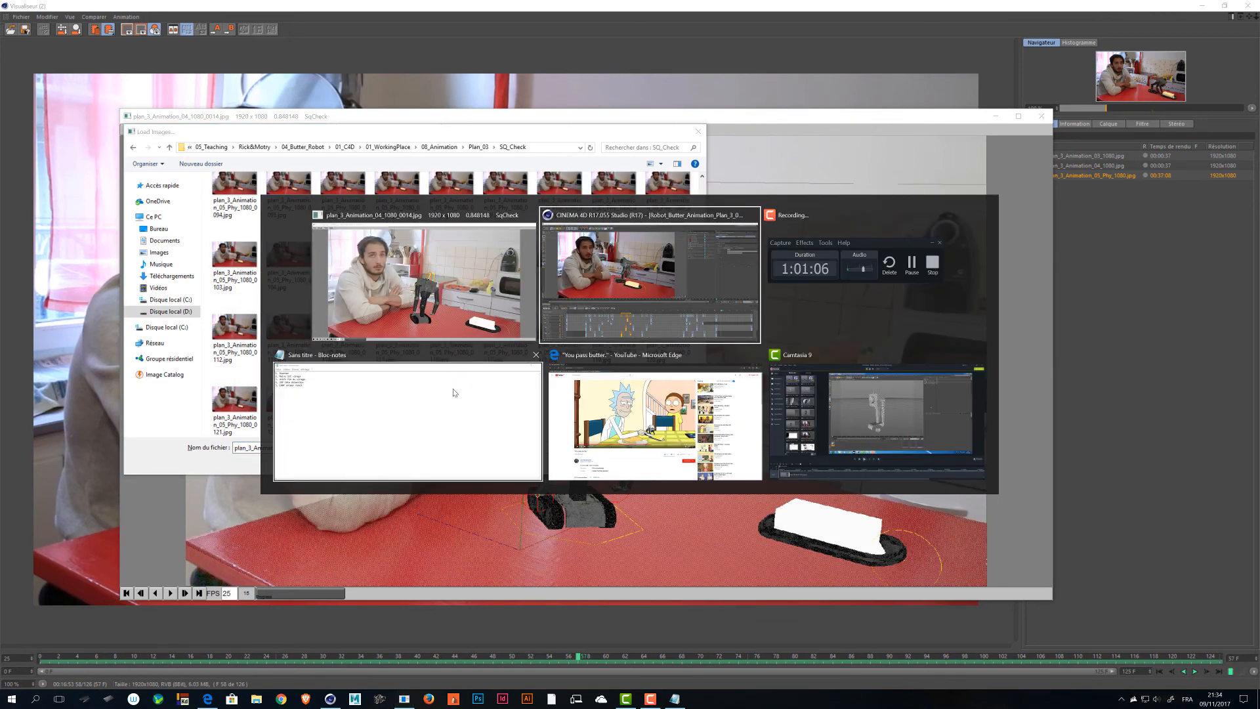
pyautogui.click(460, 274)
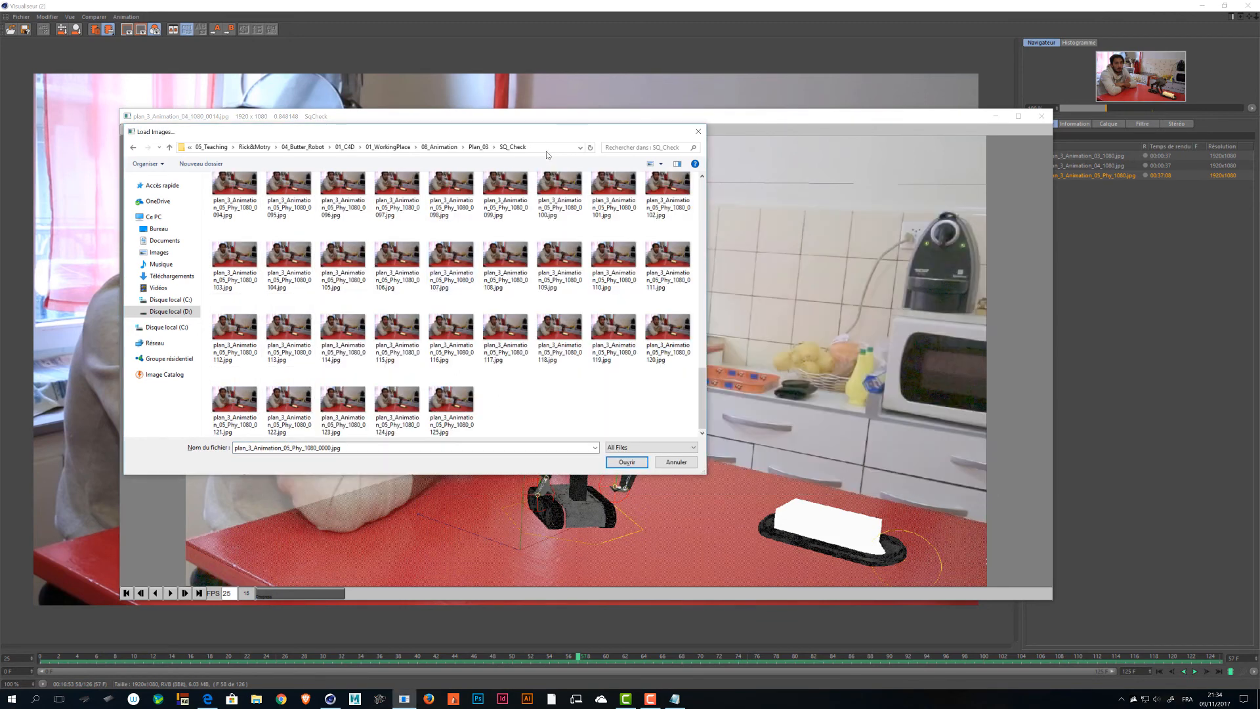
# - Copy the SQ_Check folder path and open that folder in File Explorer
pyautogui.click(550, 147)
pyautogui.hotkey('ctrl', 'c')
pyautogui.click(256, 699)
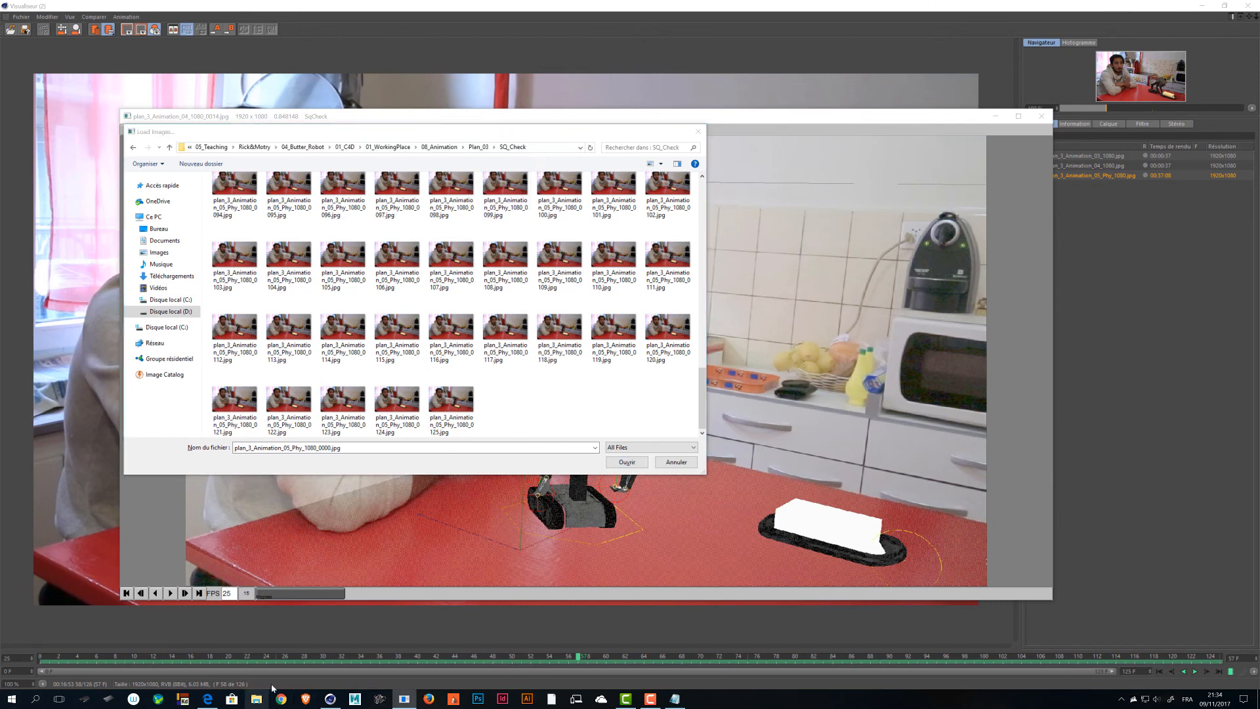
pyautogui.click(626, 277)
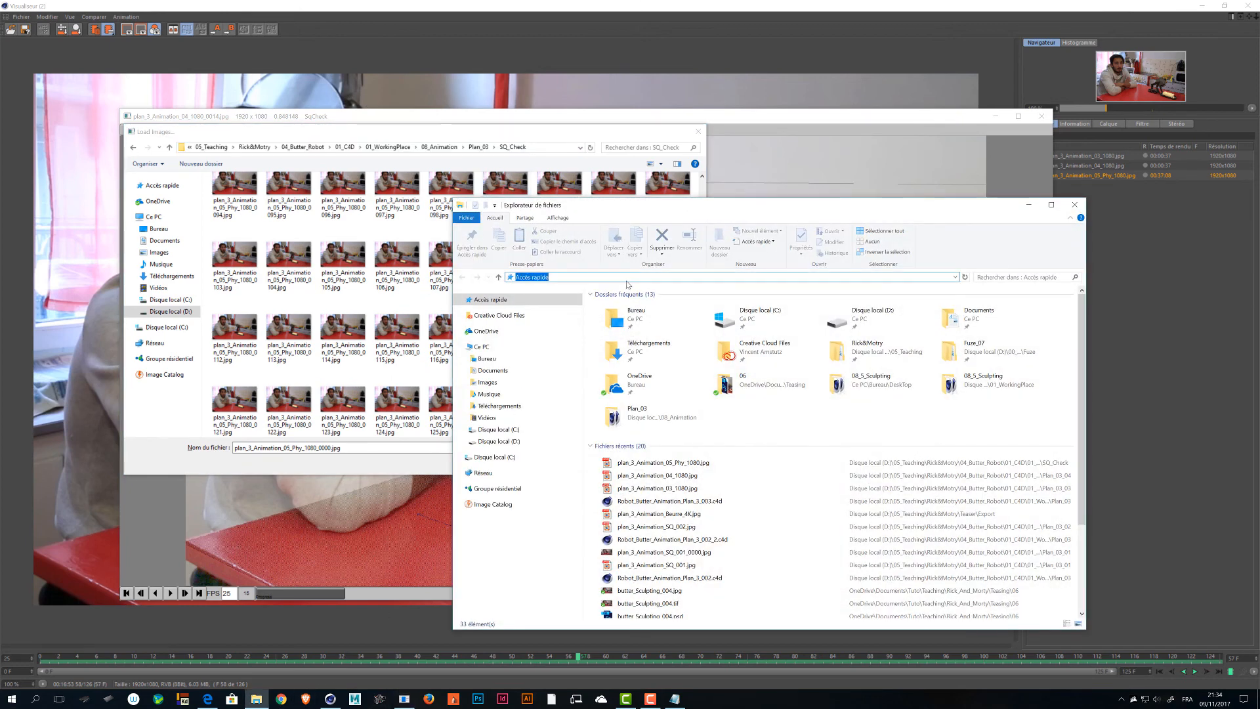
pyautogui.hotkey('ctrl', 'v')
pyautogui.press('Return')
# - Move all plan_3_Animation_05_Phy_1080 frames from SQ_Check into the Plan_03_05 subfolder
pyautogui.click(873, 335)
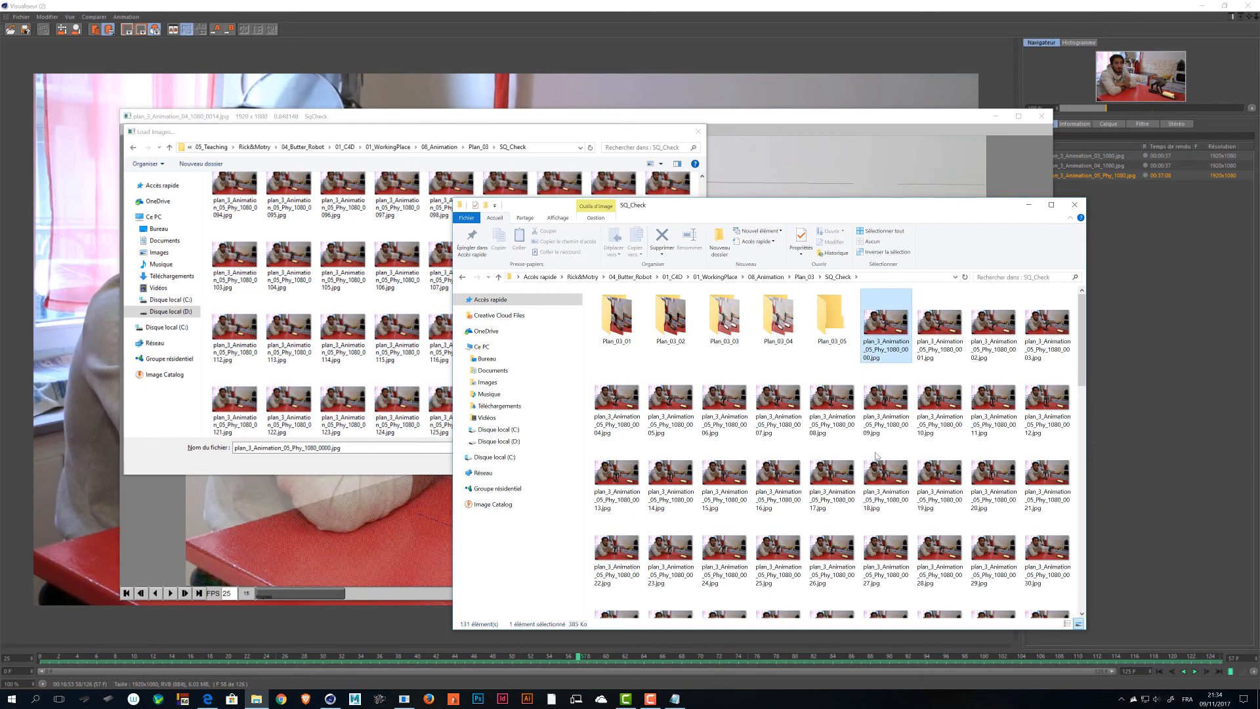
pyautogui.scroll(-10, 873, 407)
pyautogui.keyDown('shift'); pyautogui.click(803, 586); pyautogui.keyUp('shift')
pyautogui.keyDown('shift'); pyautogui.click(834, 585); pyautogui.keyUp('shift')
pyautogui.scroll(15, 839, 585)
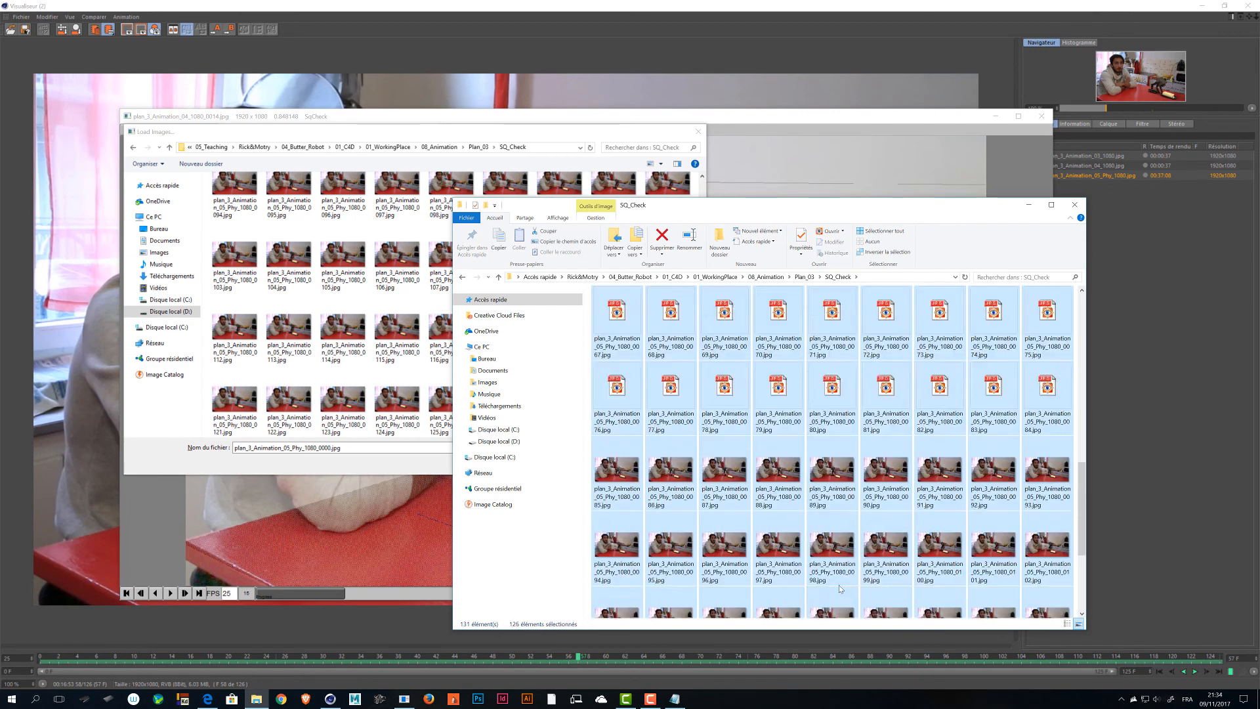
pyautogui.moveTo(881, 325); pyautogui.dragTo(835, 319)
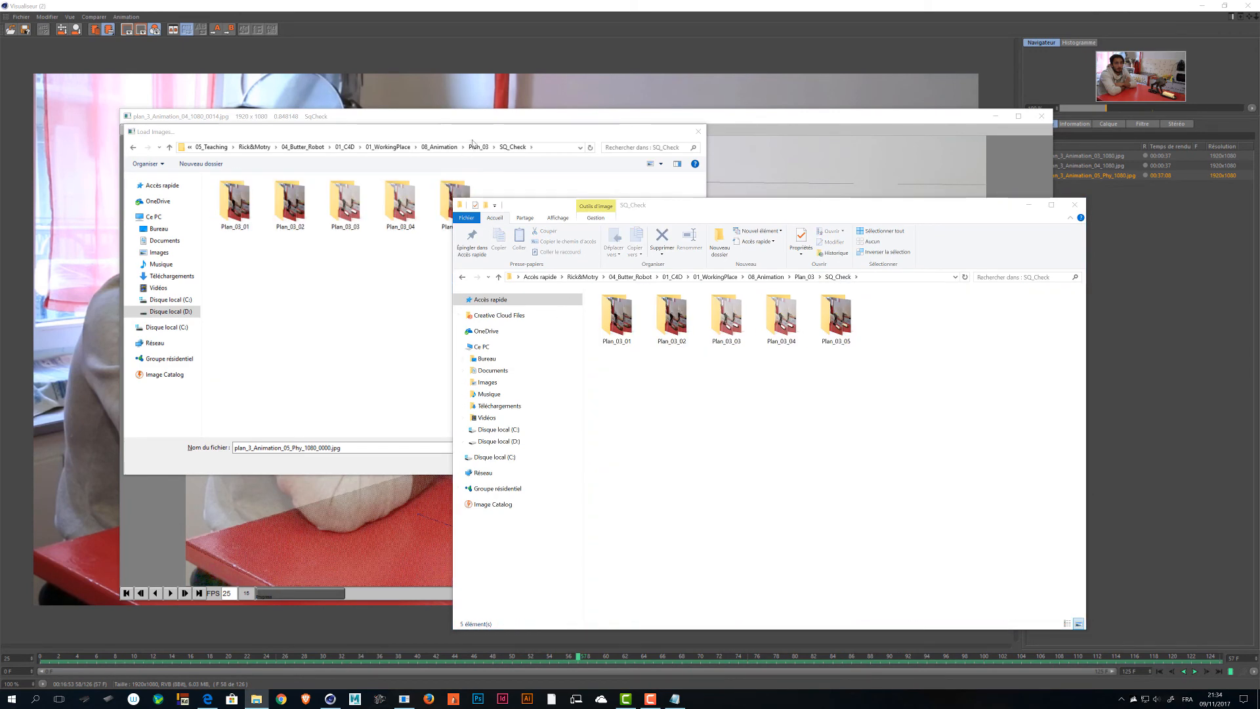
# - Return to SqCheck's image loading, add all frames from the Plan_03_05 folder and play the sequence
pyautogui.click(472, 136)
pyautogui.doubleClick(453, 202)
pyautogui.click(247, 191)
pyautogui.hotkey('ctrl', 'a')
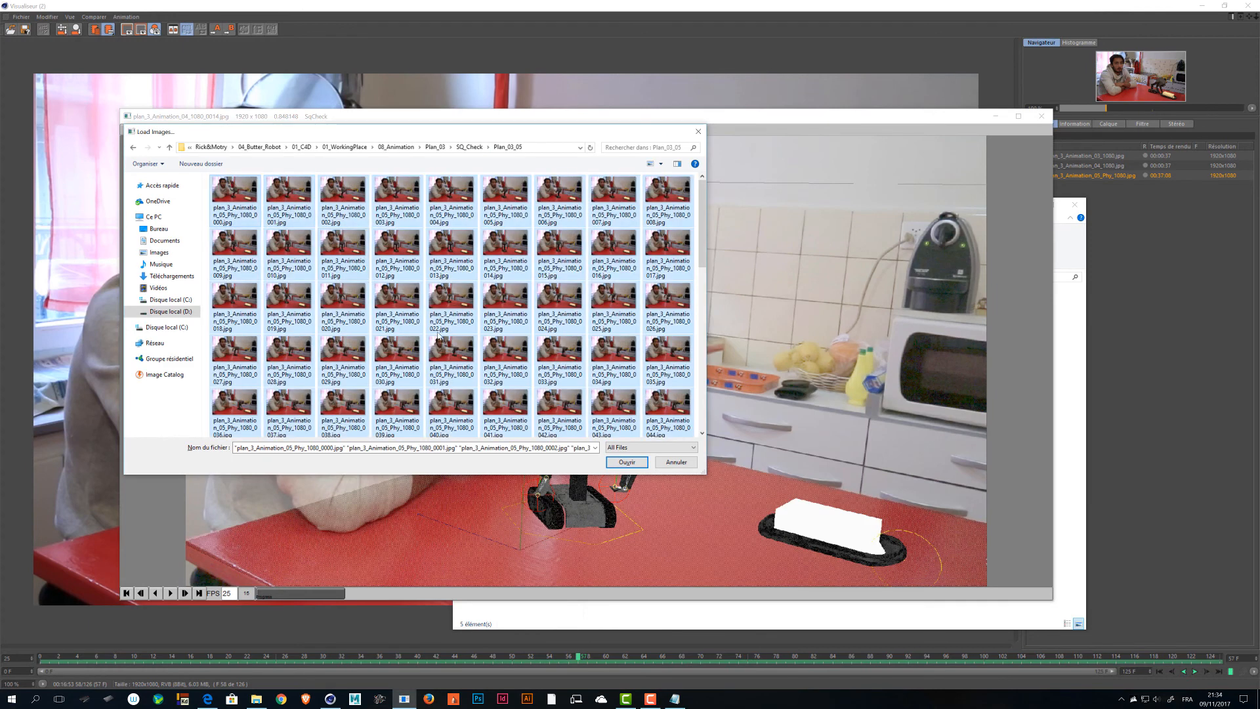
pyautogui.click(627, 463)
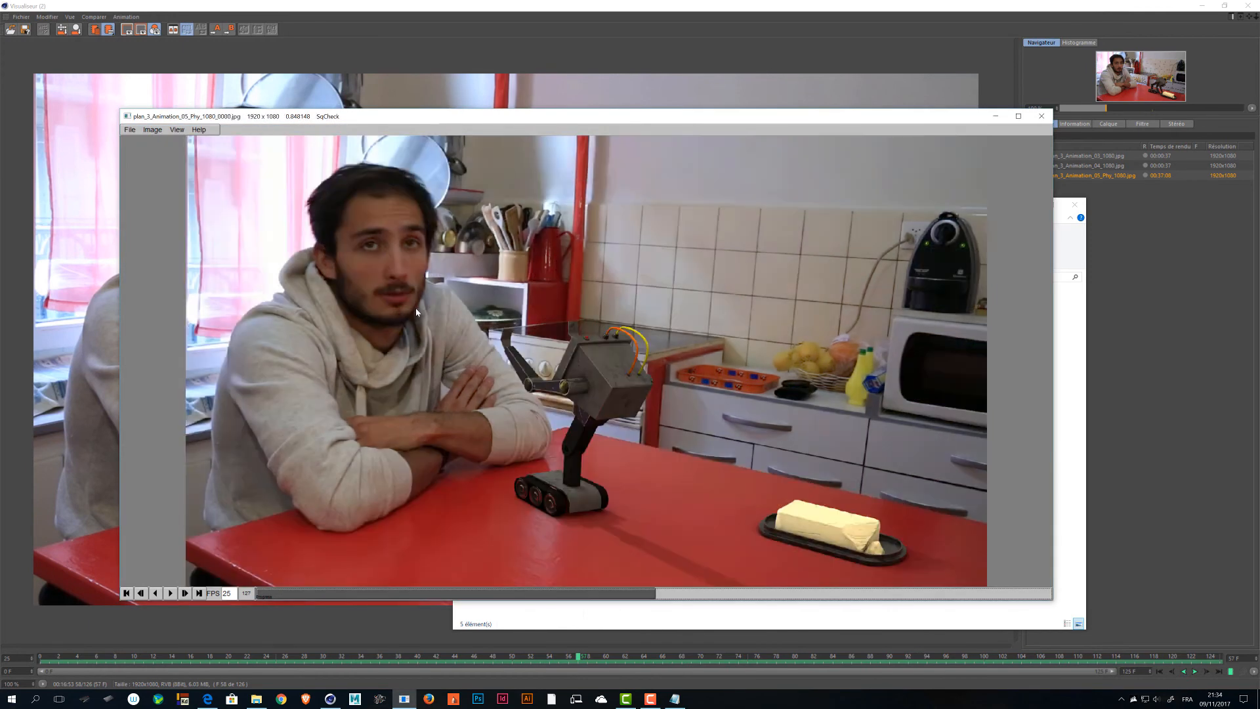
pyautogui.click(170, 593)
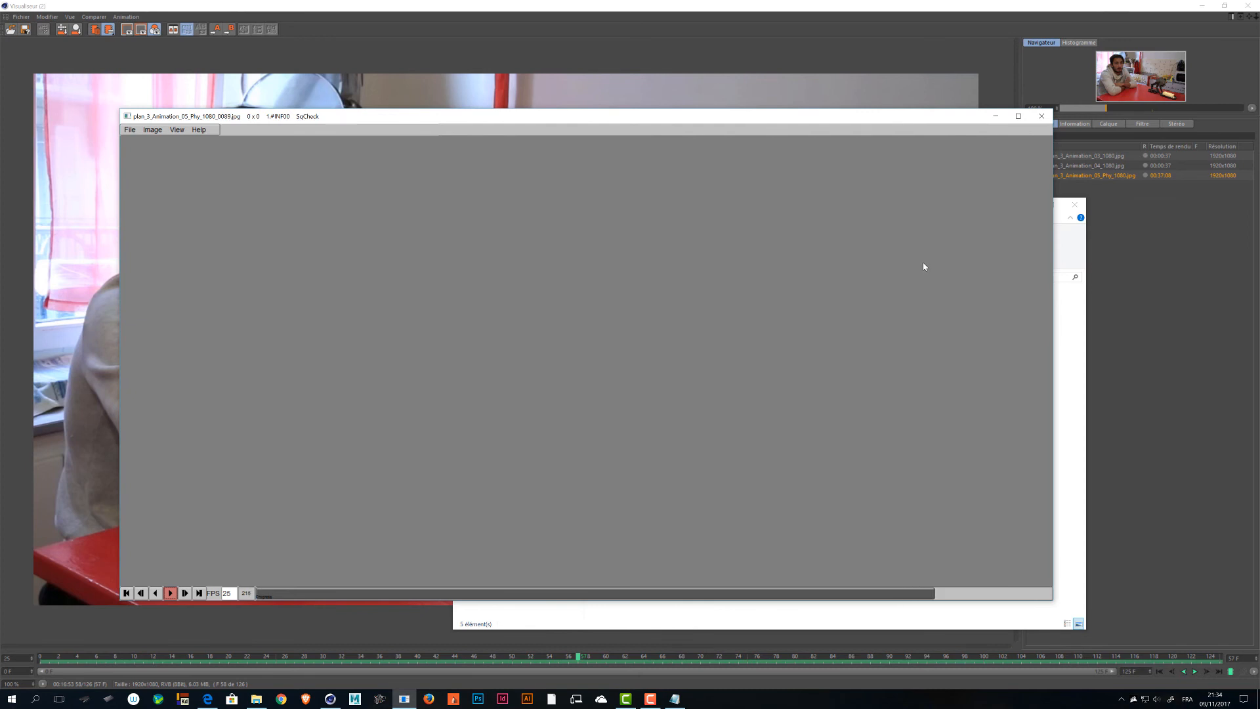
# - Maximize SqCheck, clear its loaded images and load only the plan_3_Animation_05_Phy_1080 frames from the Plan_03_05 folder
pyautogui.click(1018, 116)
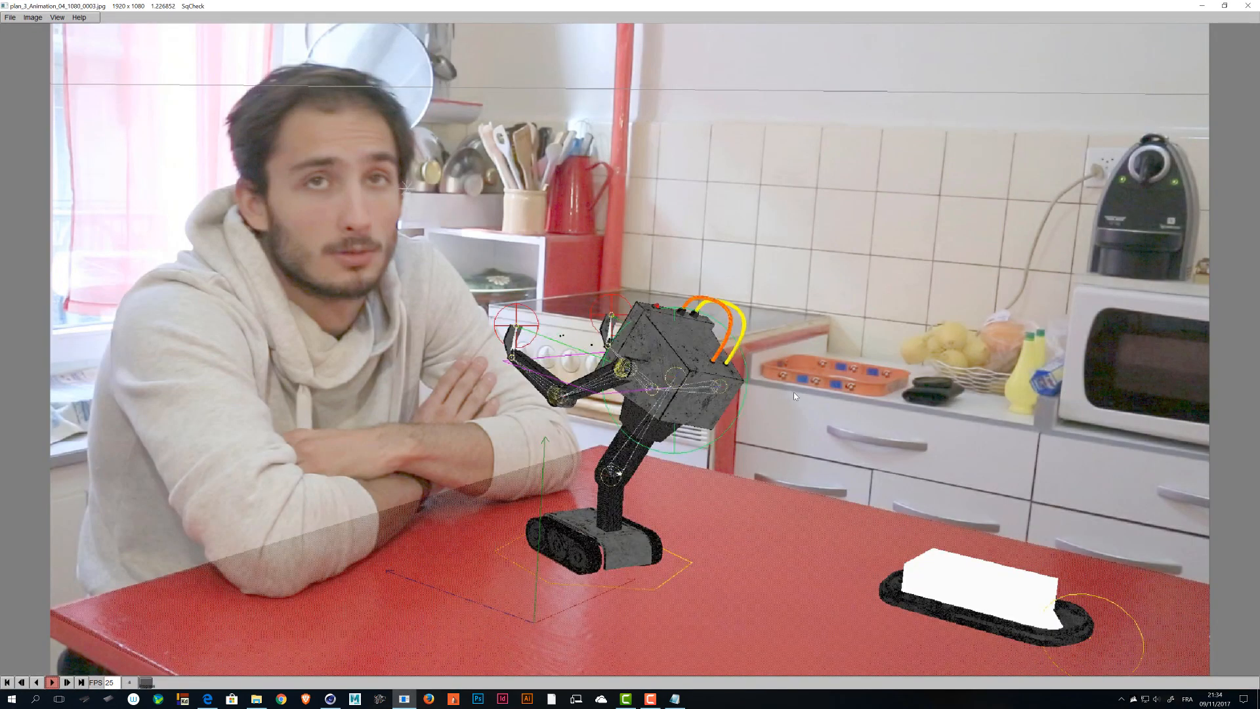
pyautogui.click(11, 18)
pyautogui.click(22, 39)
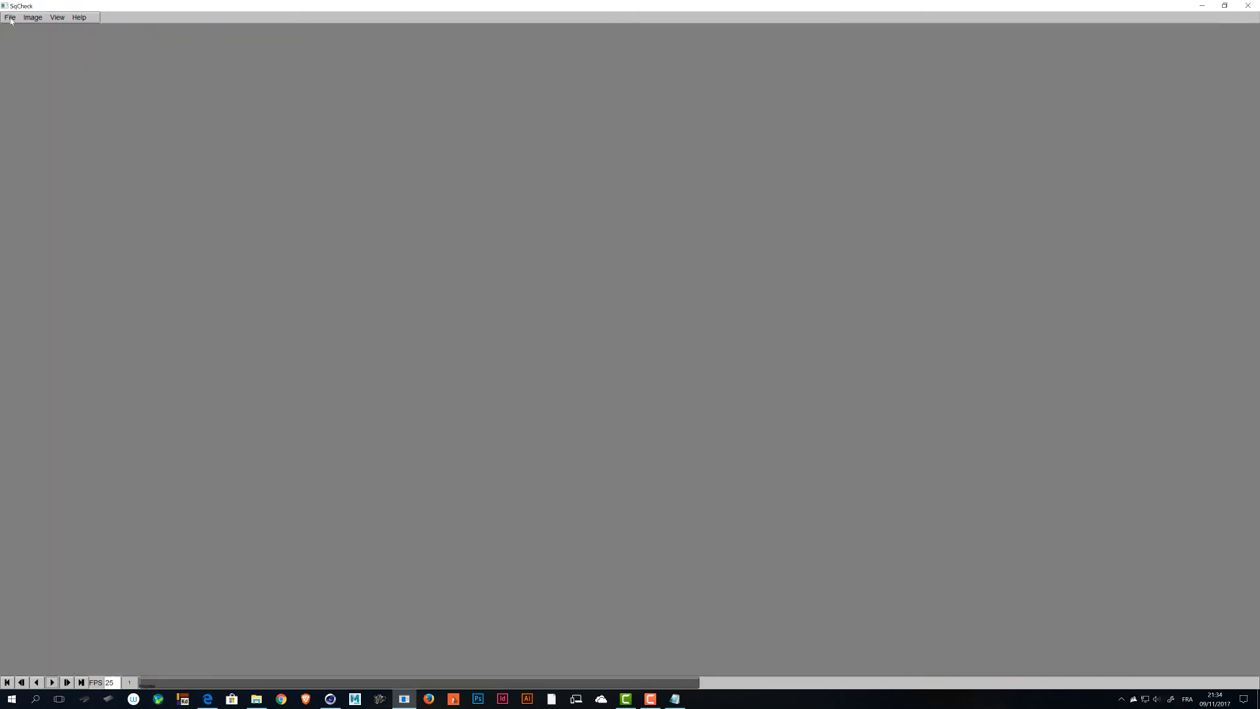
pyautogui.click(11, 18)
pyautogui.click(23, 29)
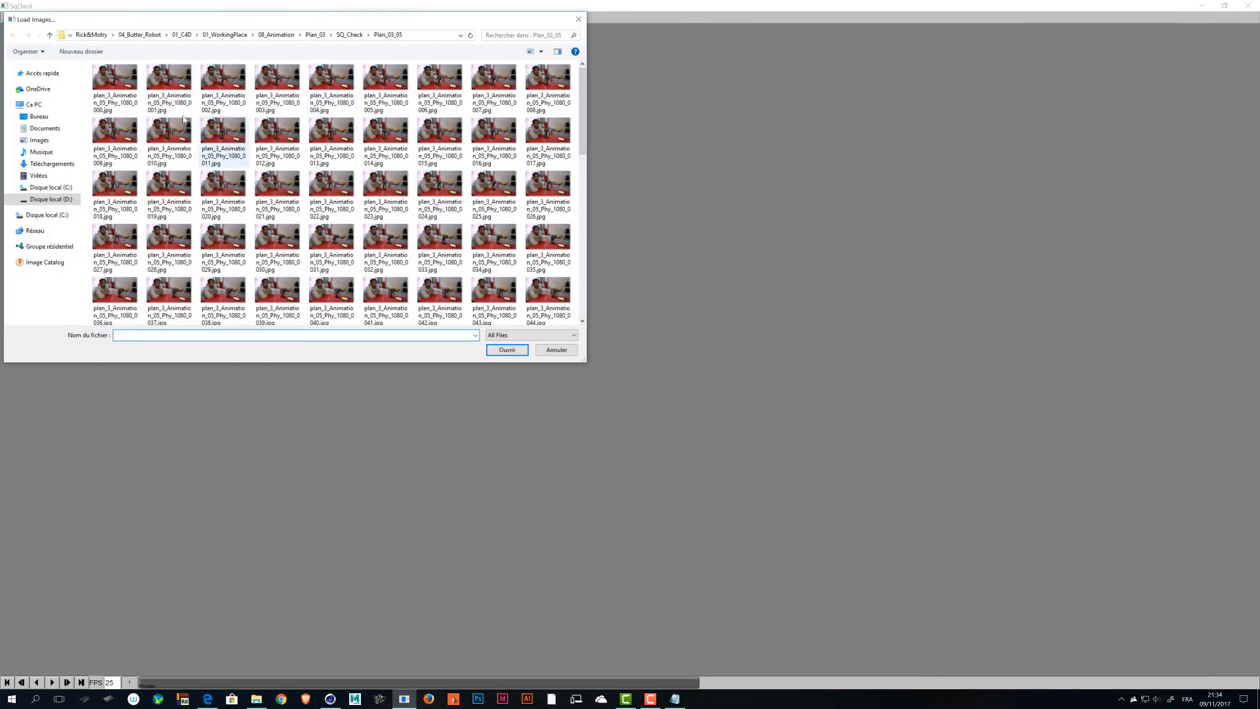
pyautogui.click(115, 78)
pyautogui.scroll(-5, 331, 146)
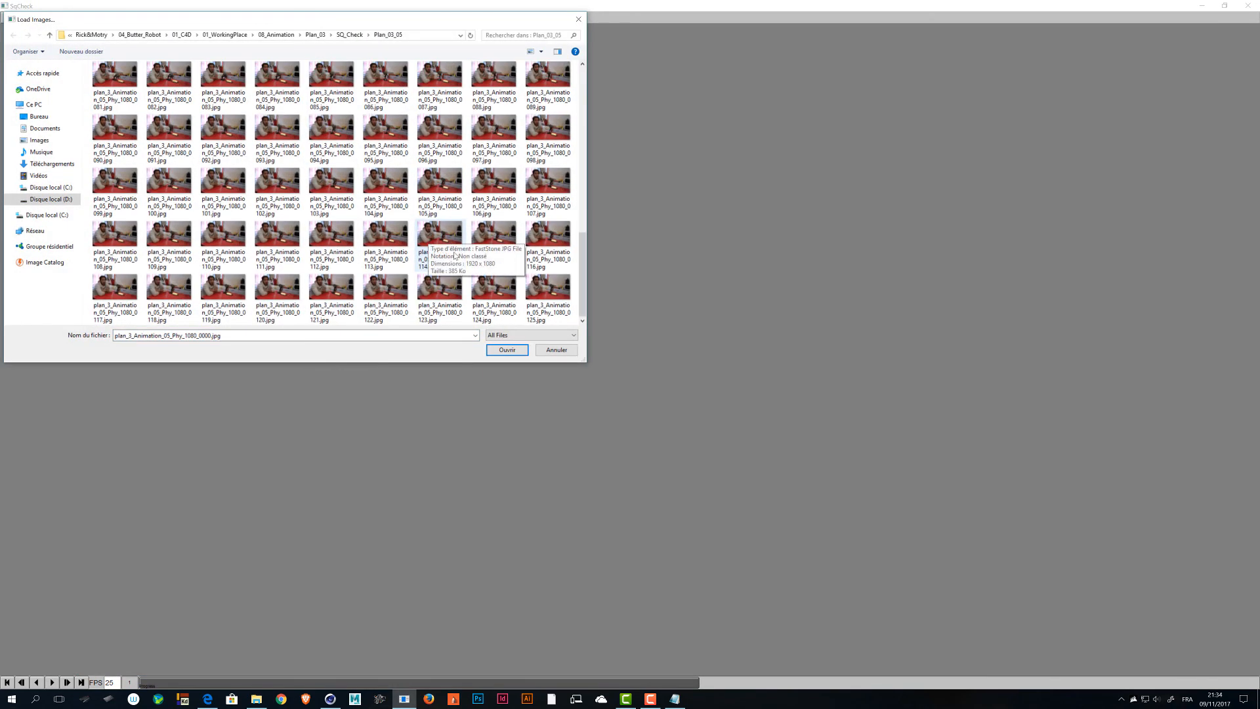
pyautogui.keyDown('shift'); pyautogui.click(535, 305); pyautogui.keyUp('shift')
pyautogui.click(507, 349)
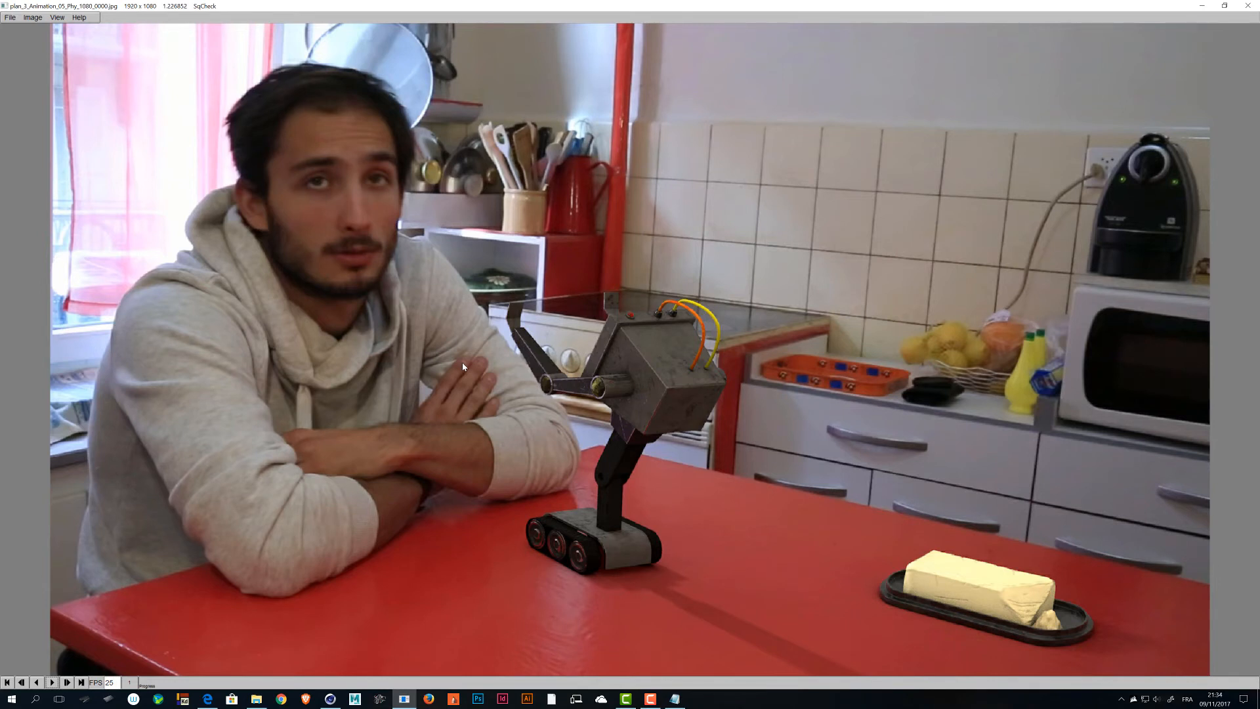
# - Play the Physical render sequence, stop it and scrub through the robot's turn toward the butter around frames 21 to 26
pyautogui.press('space')
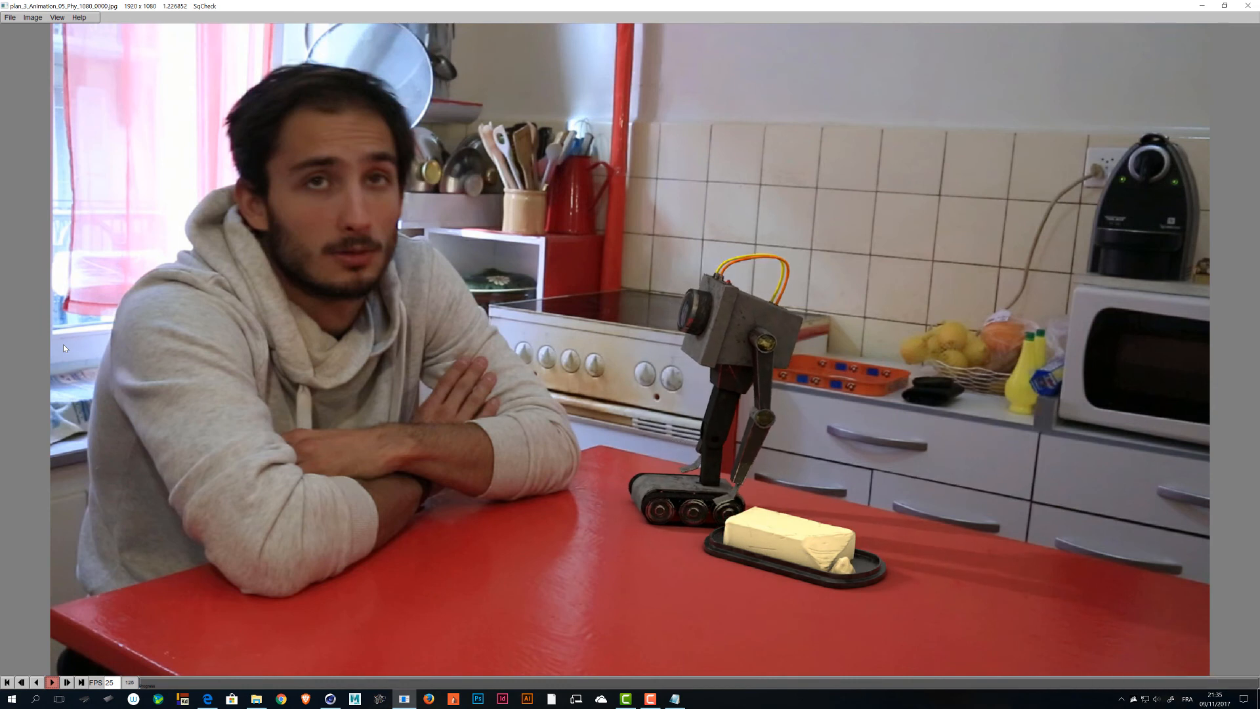
pyautogui.click(333, 577)
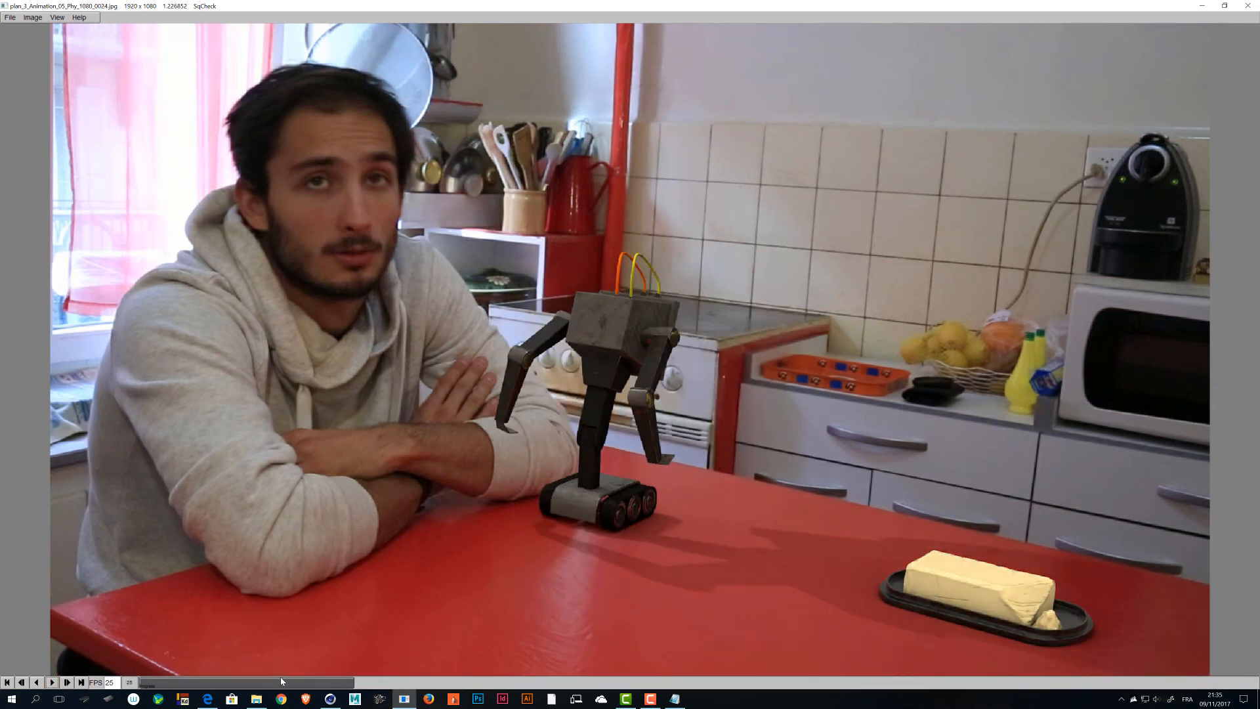
pyautogui.moveTo(281, 682); pyautogui.dragTo(330, 652)
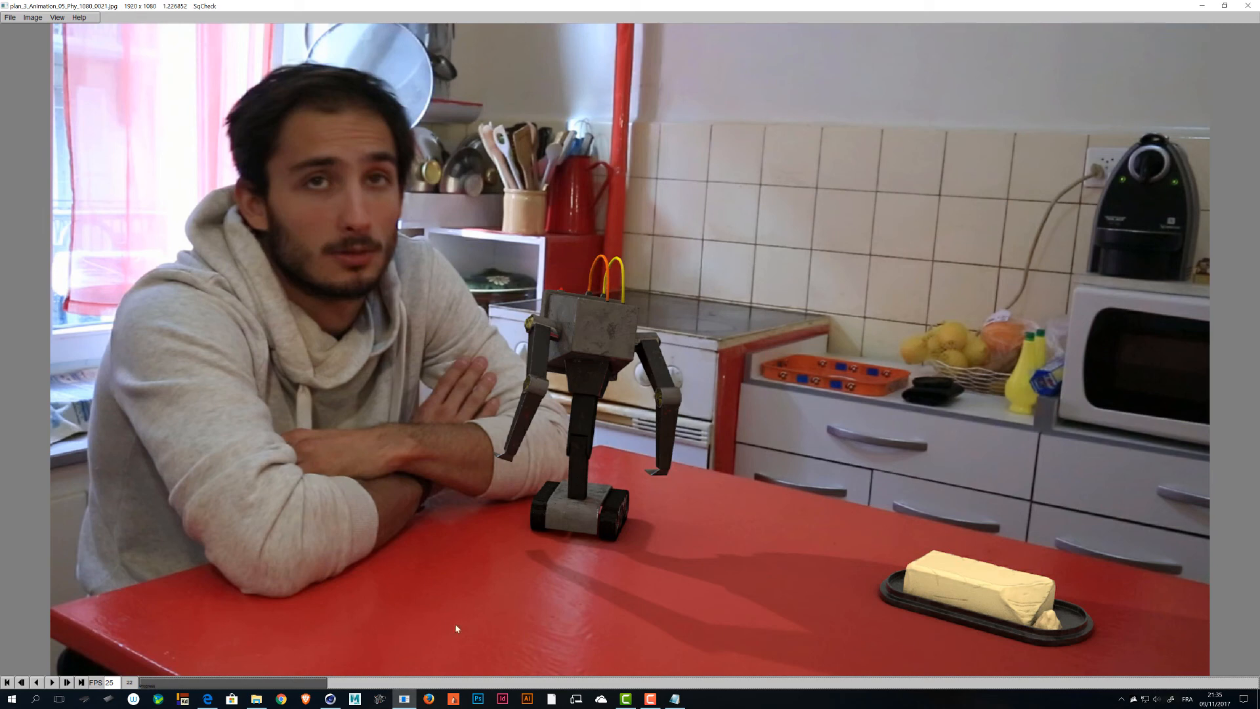
pyautogui.moveTo(315, 684); pyautogui.dragTo(371, 645)
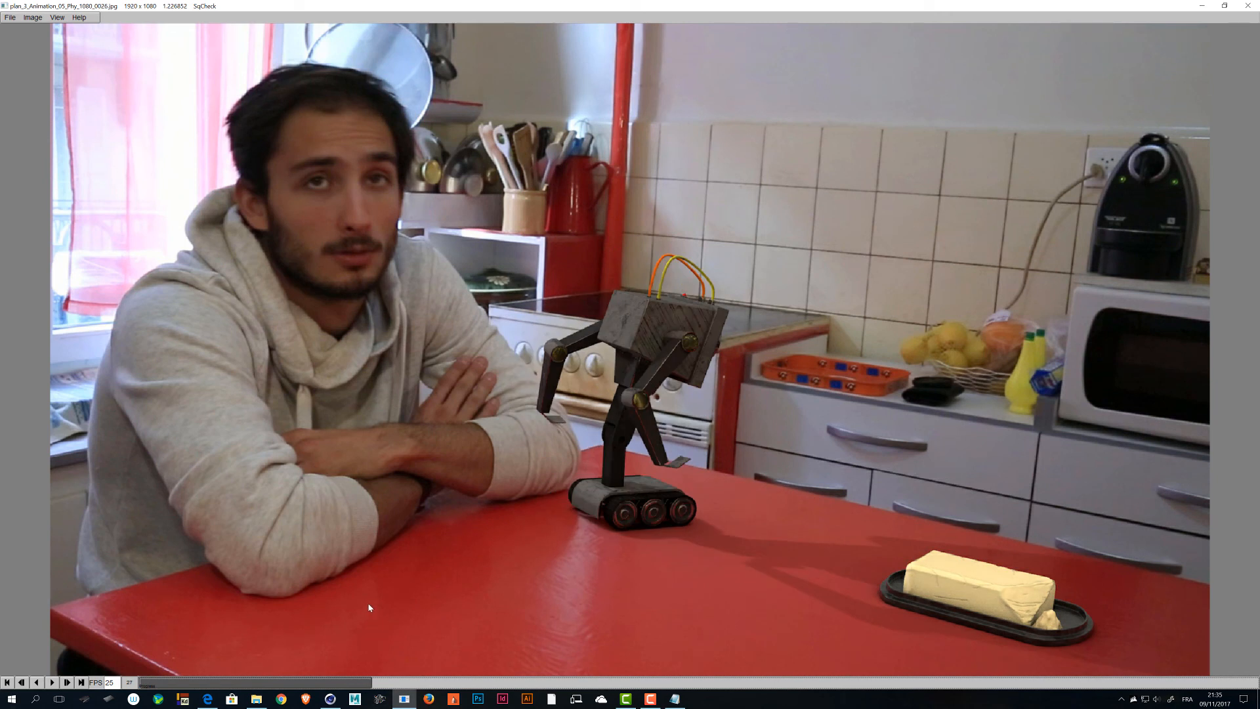
pyautogui.moveTo(374, 625); pyautogui.dragTo(887, 636)
# - Switch to Cinema 4D's picture viewer, expand the Physical render to examine the render time per frame, and minimize the viewer
pyautogui.hotkey('alt', 'Tab')
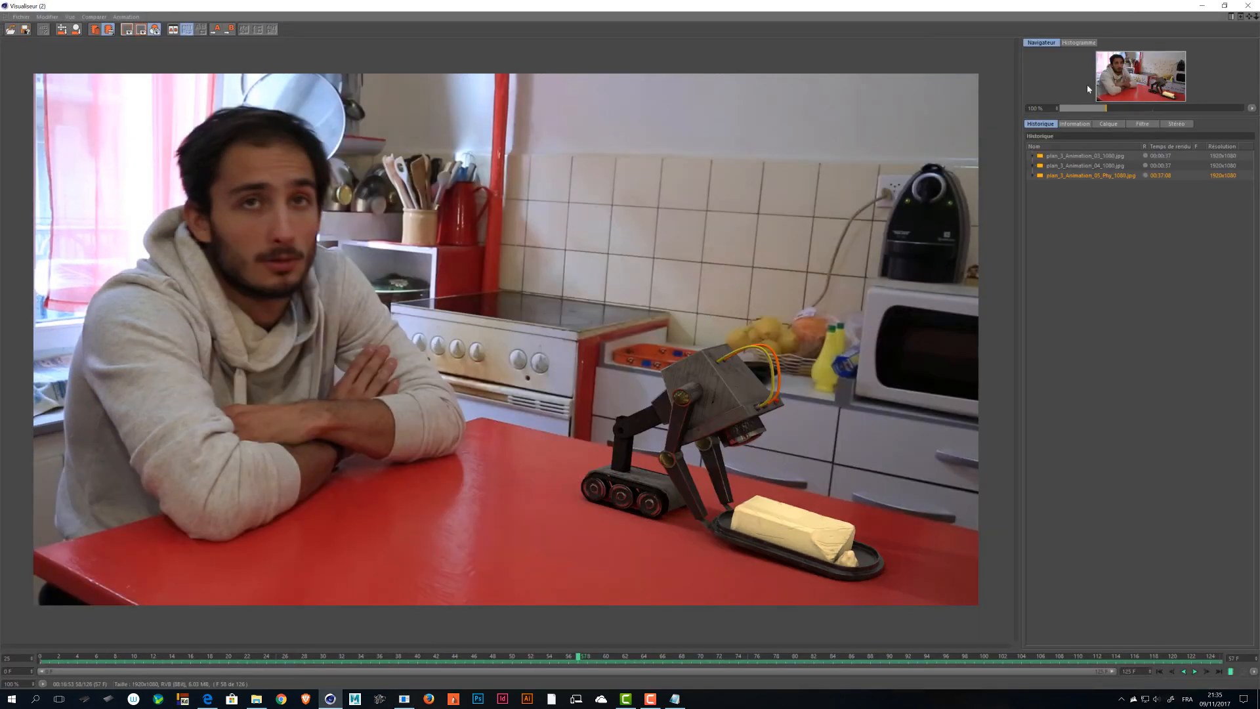
pyautogui.click(1032, 176)
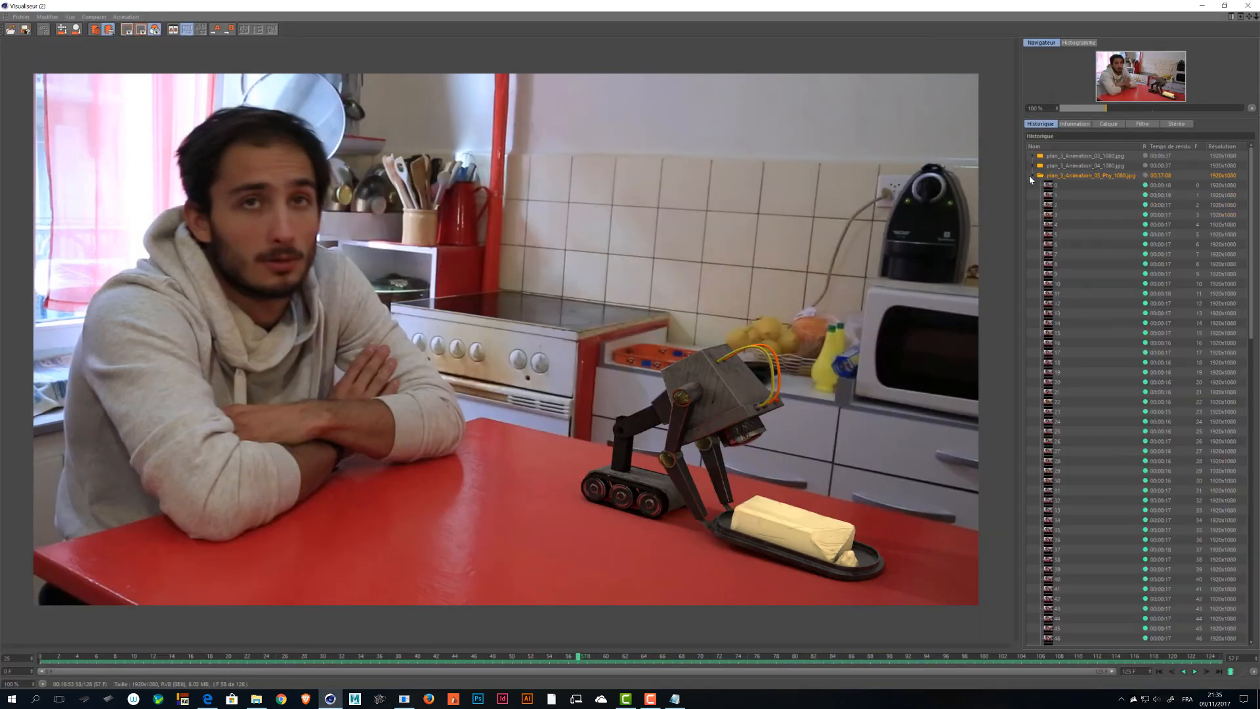
pyautogui.click(1115, 247)
pyautogui.scroll(-10, 1115, 308)
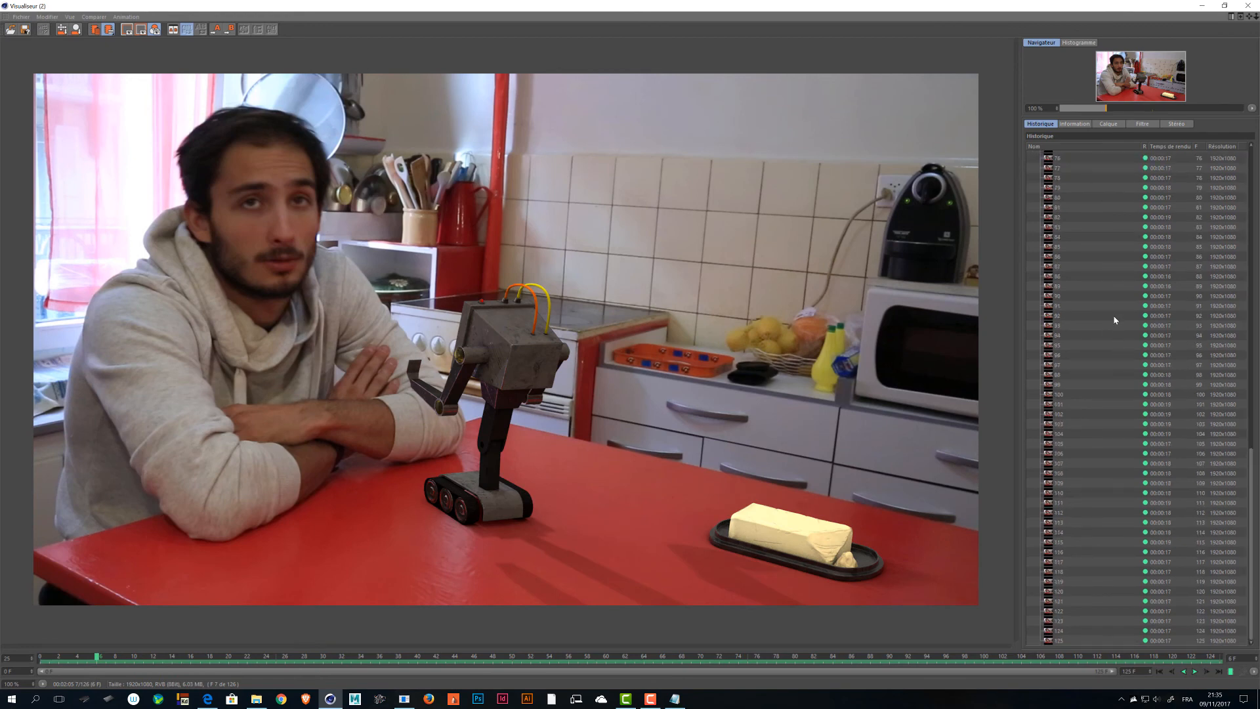
pyautogui.click(1204, 8)
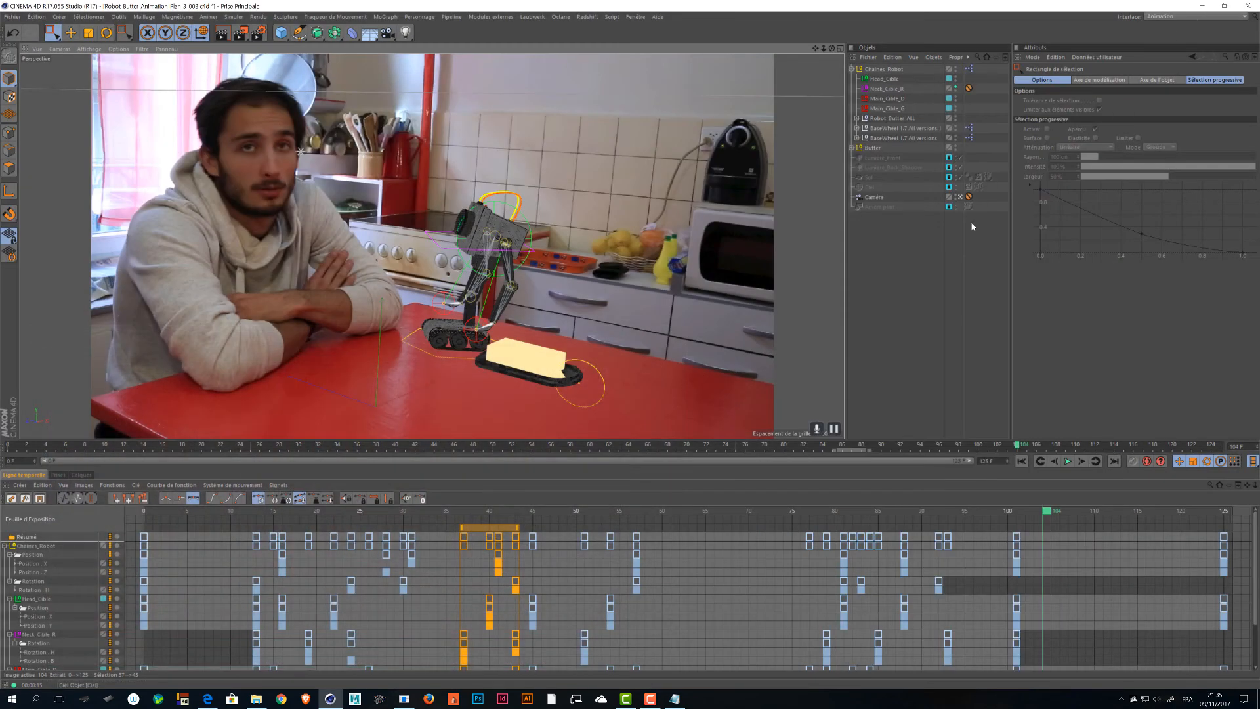
# - Switch back to SqCheck and scrub between frames 23 and 58 to examine the robot's turn and its reach for the butter
pyautogui.hotkey('alt', 'Tab')
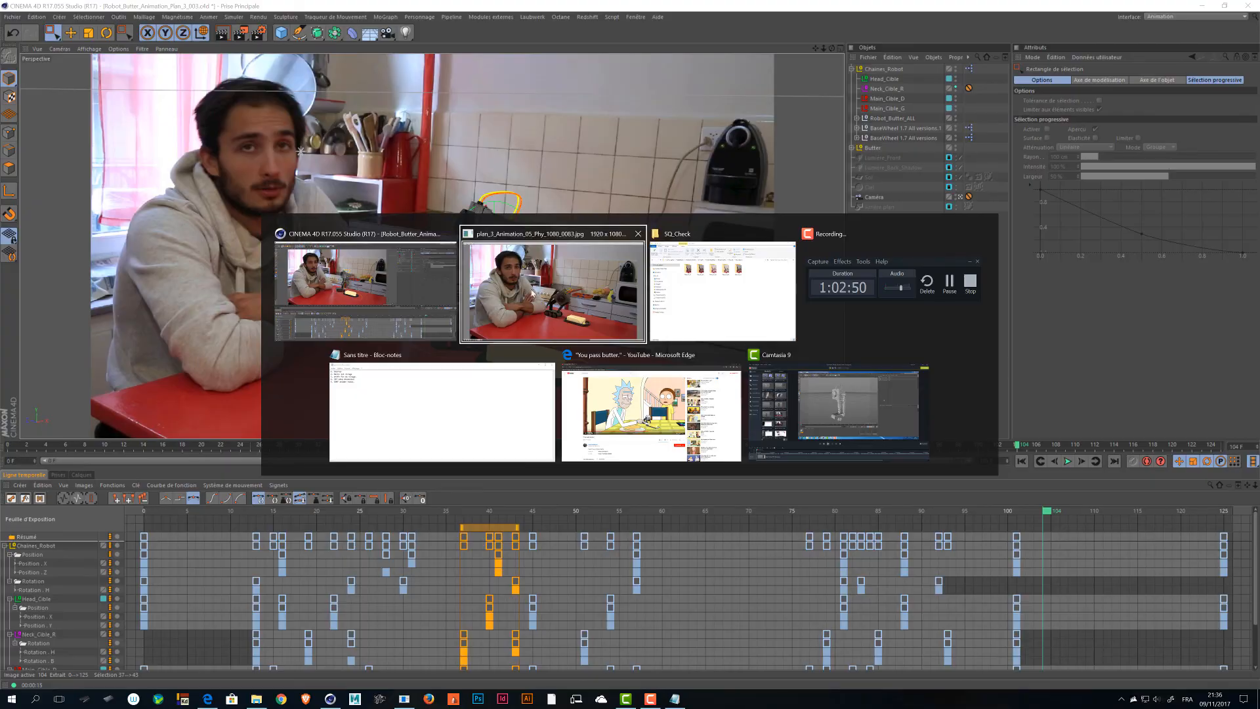
pyautogui.click(533, 294)
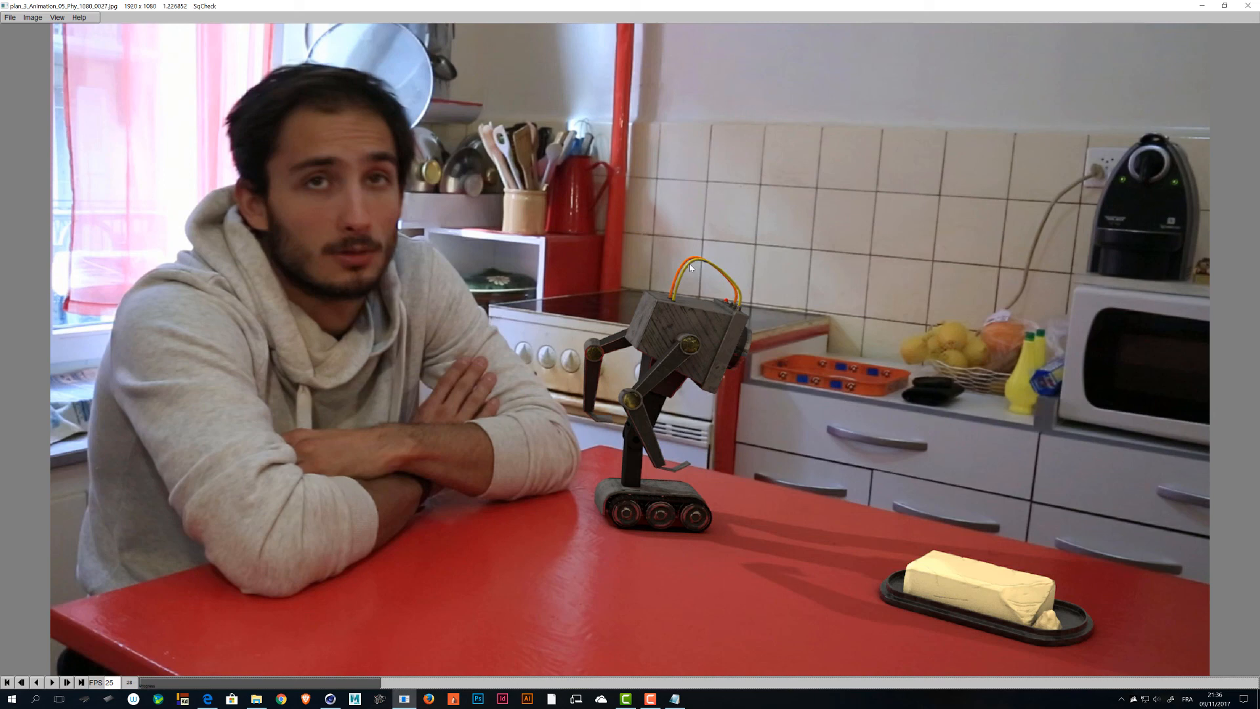
pyautogui.moveTo(438, 686); pyautogui.dragTo(347, 677)
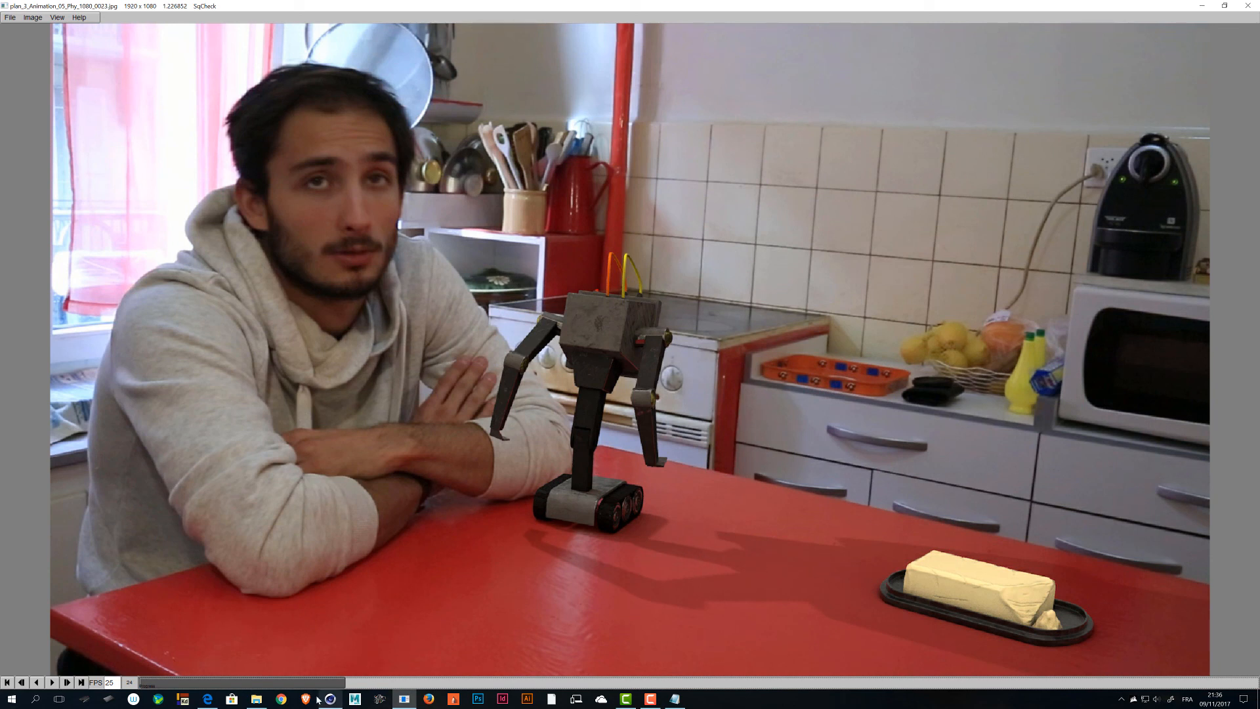
pyautogui.moveTo(332, 683); pyautogui.dragTo(562, 697)
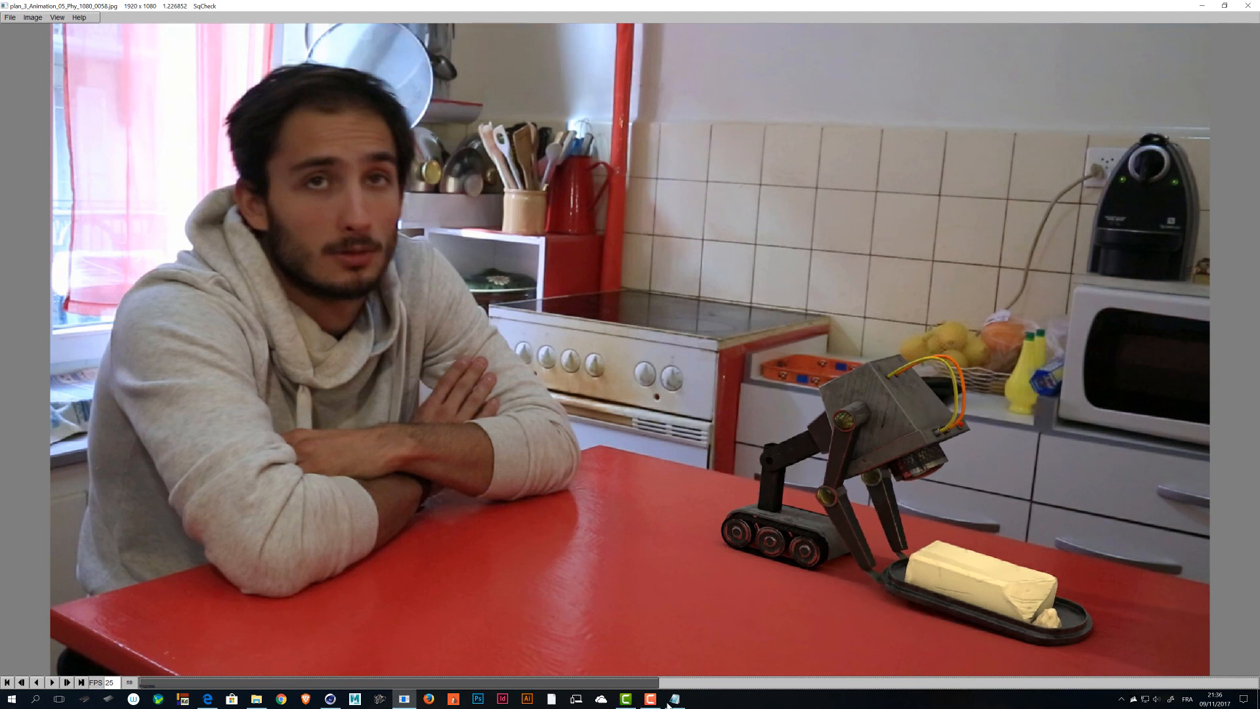
pyautogui.moveTo(668, 706); pyautogui.dragTo(617, 706)
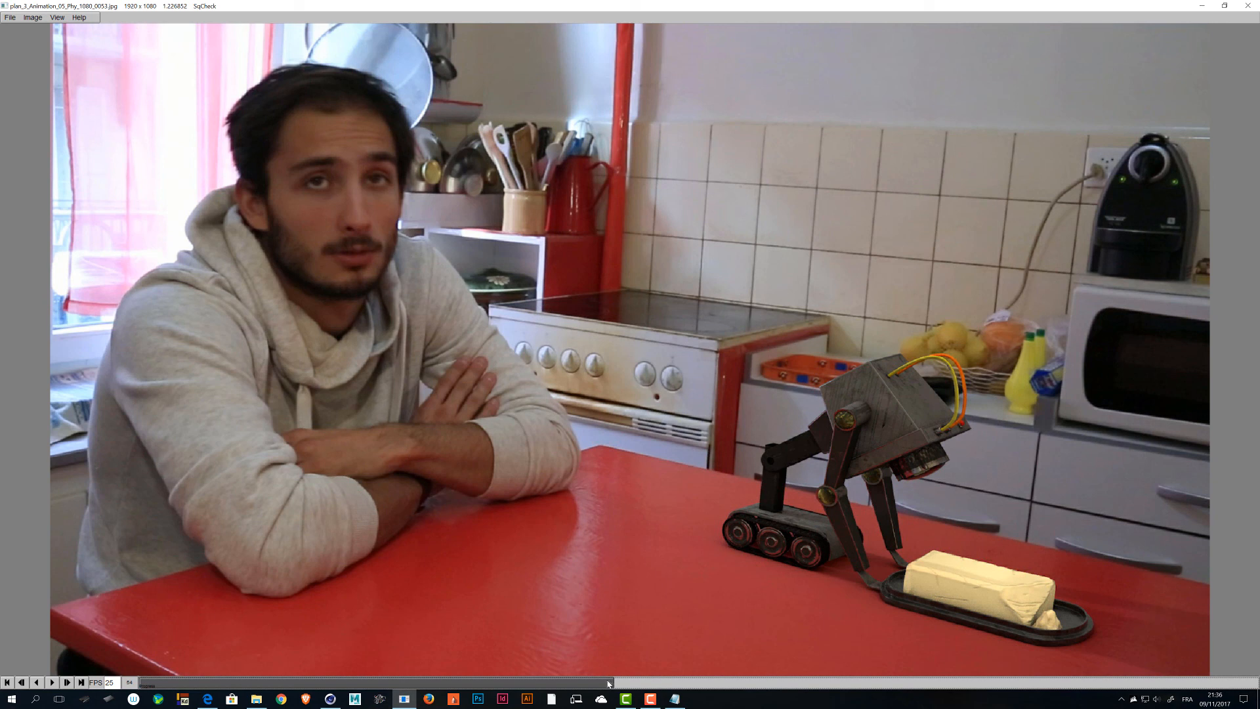
pyautogui.moveTo(608, 684); pyautogui.dragTo(391, 683)
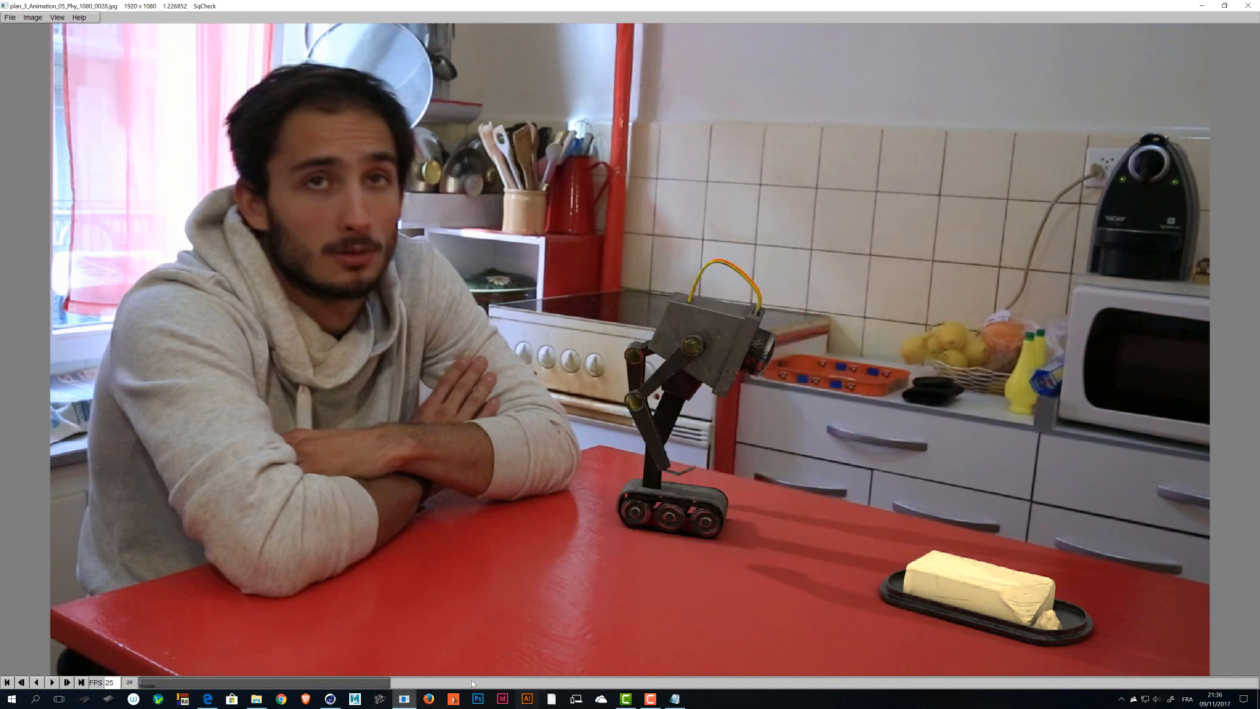
pyautogui.moveTo(472, 685); pyautogui.dragTo(399, 680)
# - Replay the sequence and scrub back over frames 35 to 60 to review the robot's arm movement and contact with the butter dish
pyautogui.click(52, 683)
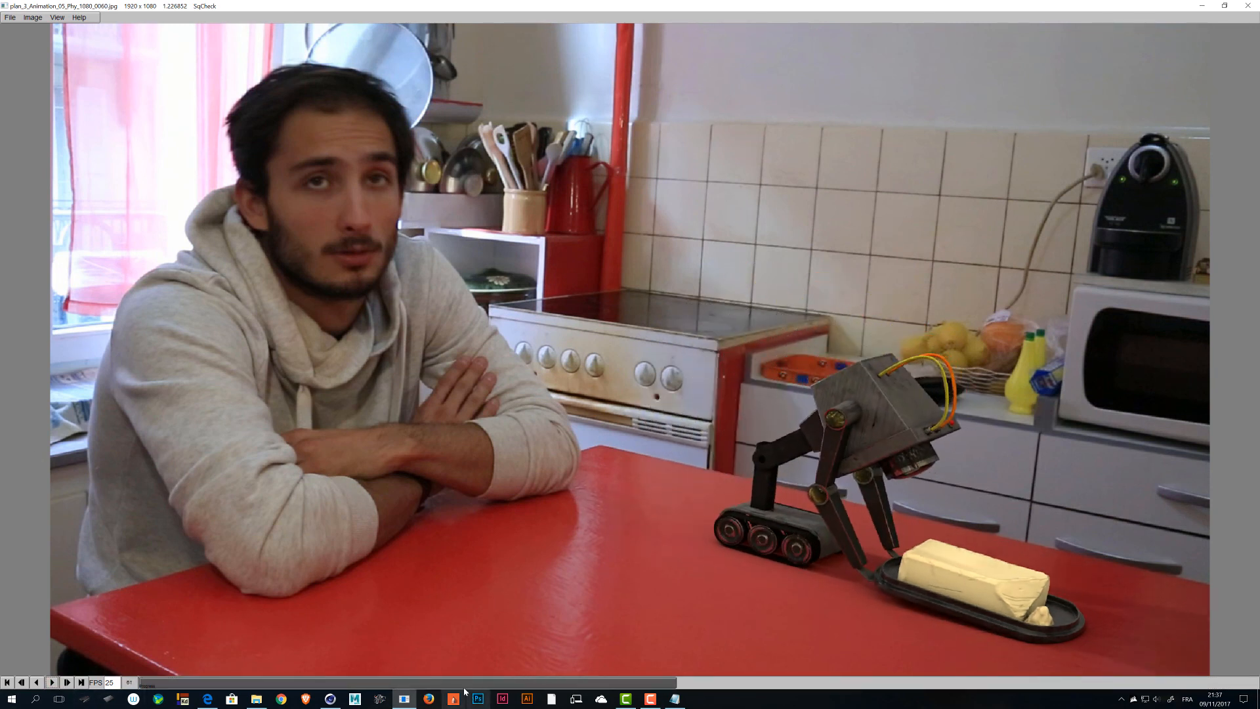
pyautogui.click(52, 683)
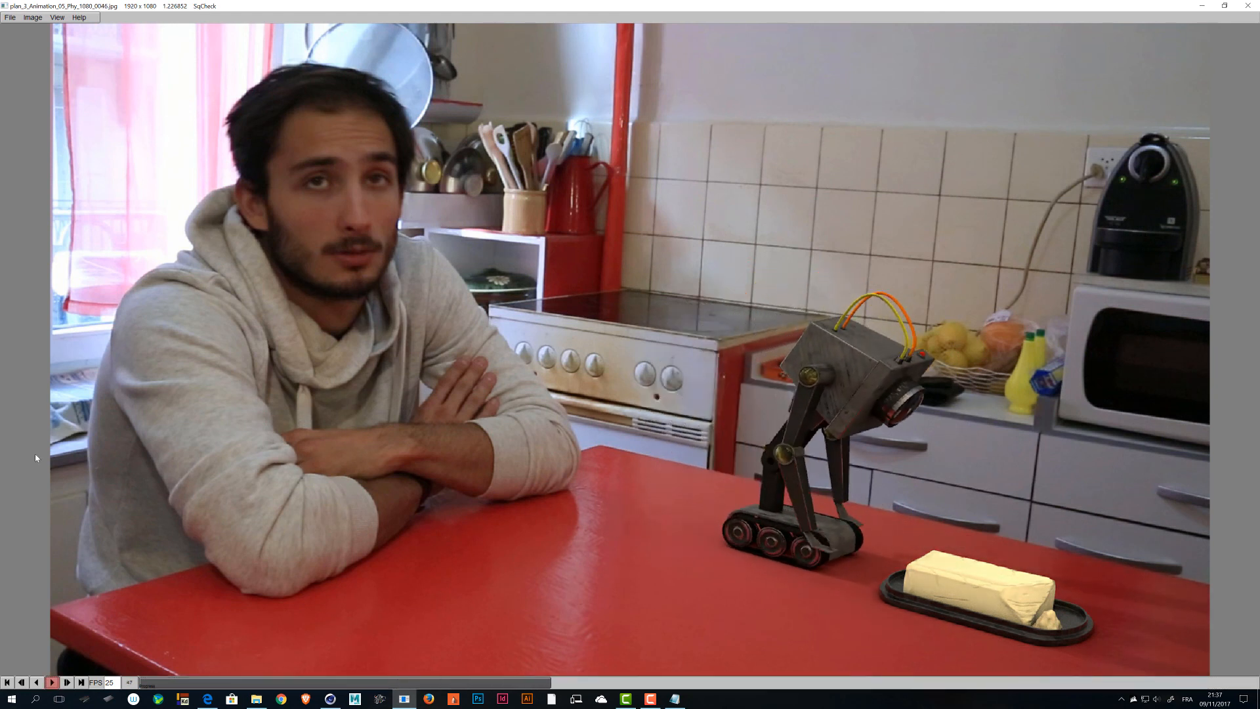
pyautogui.moveTo(641, 682); pyautogui.dragTo(458, 687)
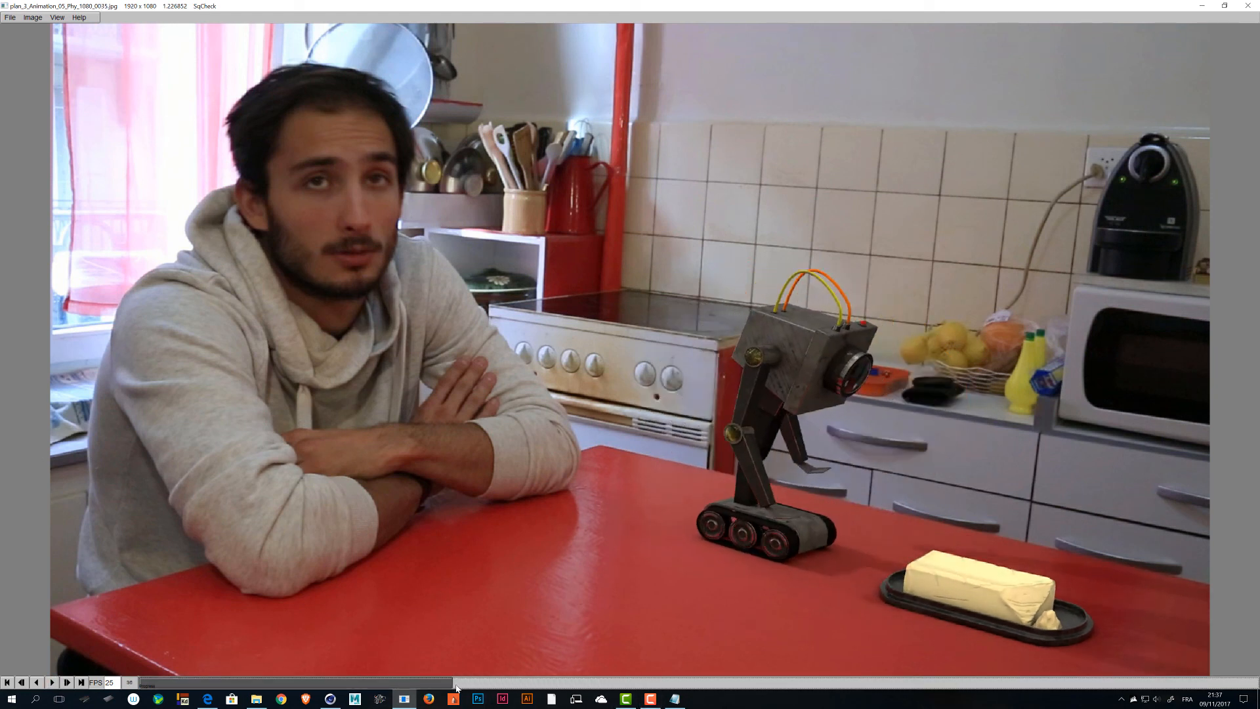
pyautogui.click(56, 683)
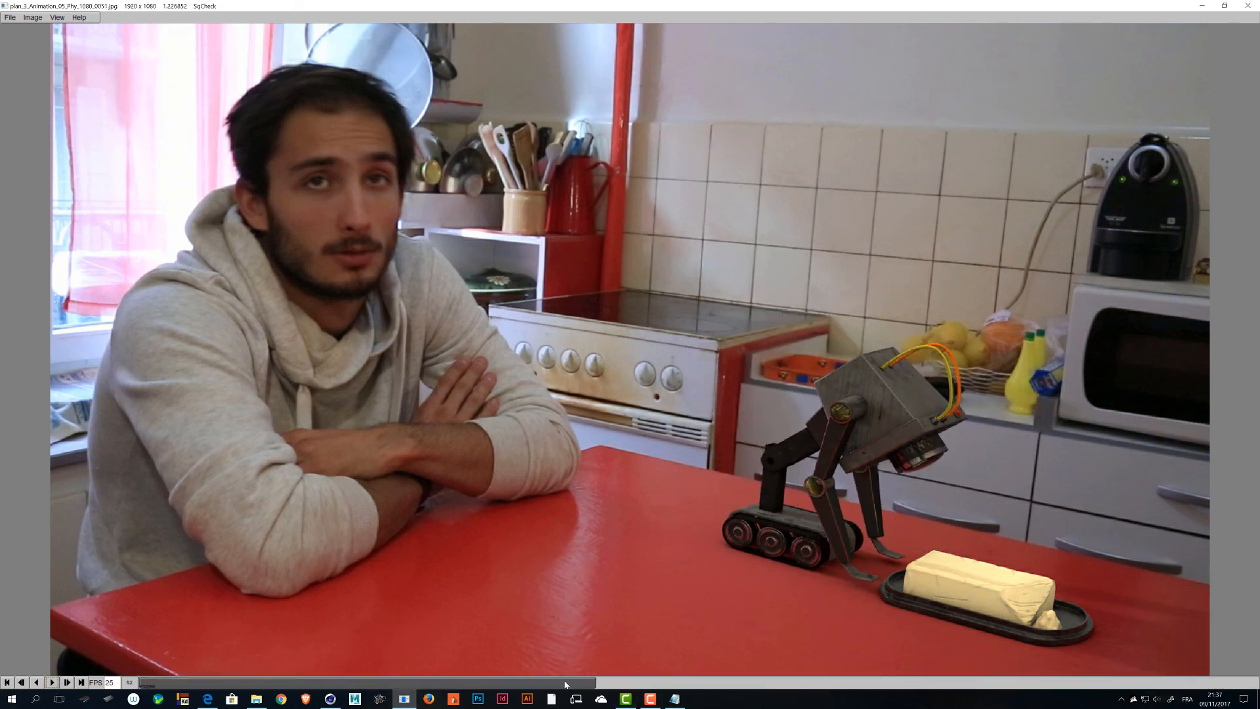
pyautogui.moveTo(565, 684); pyautogui.dragTo(500, 687)
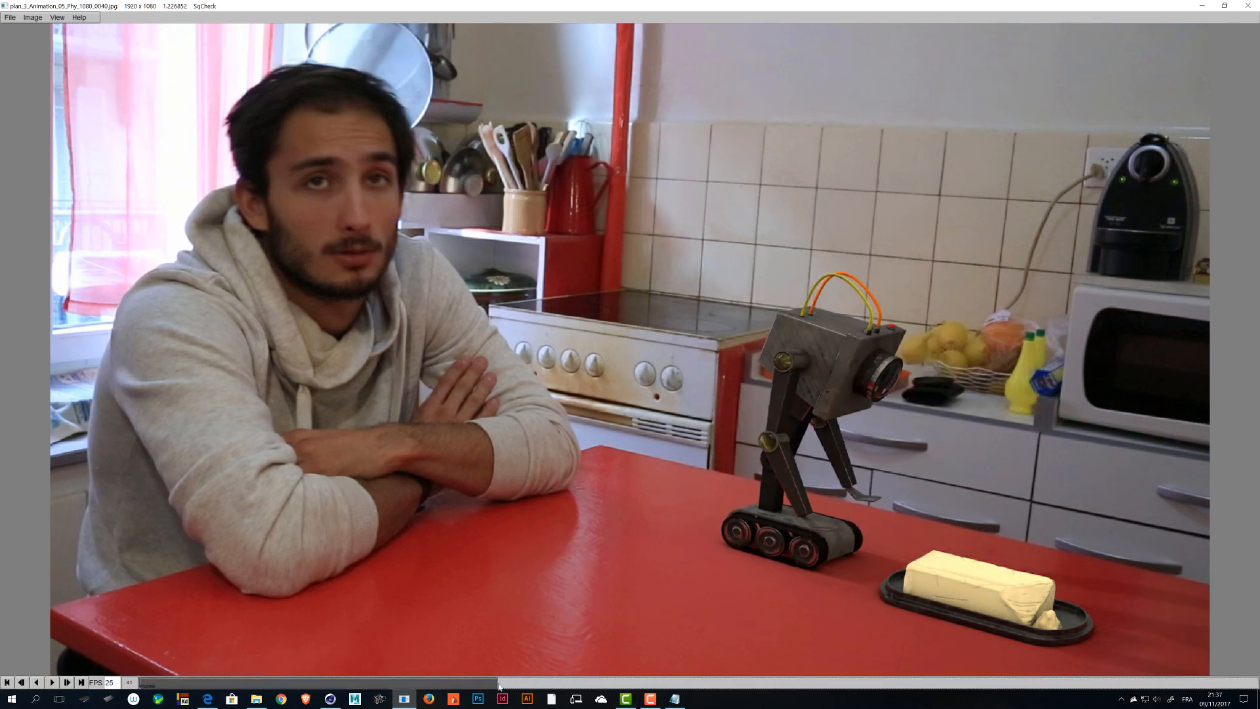
pyautogui.click(52, 683)
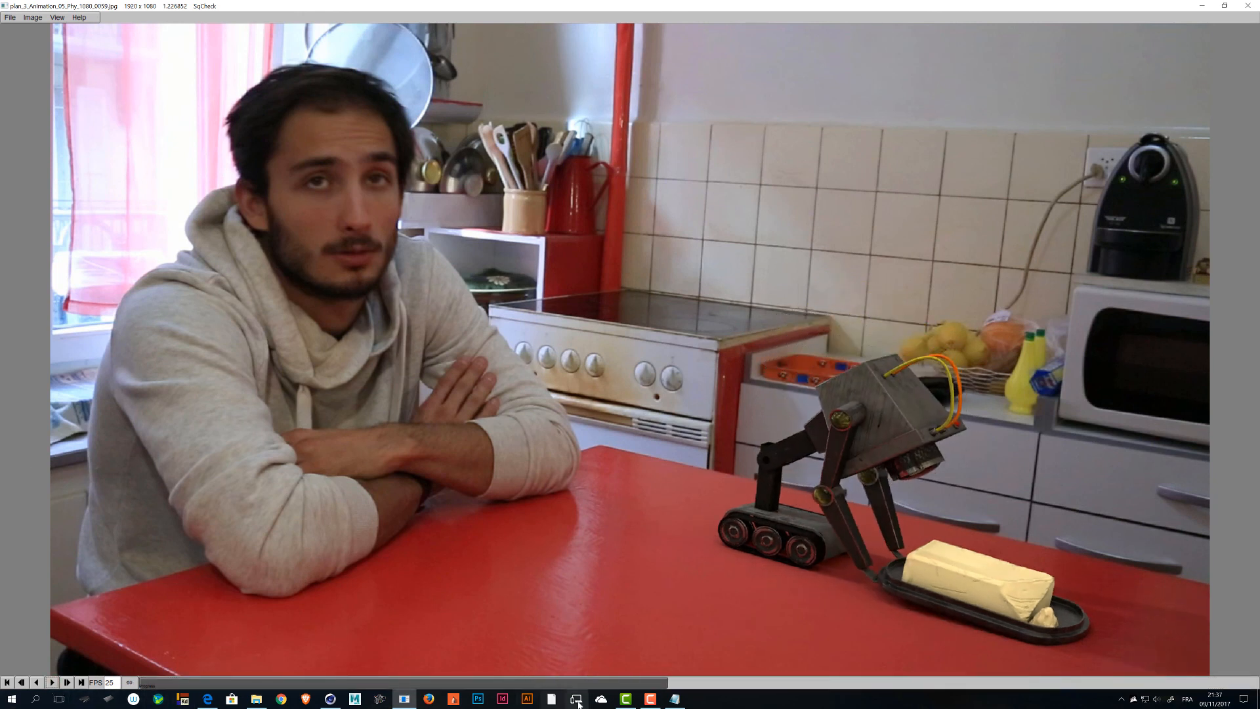